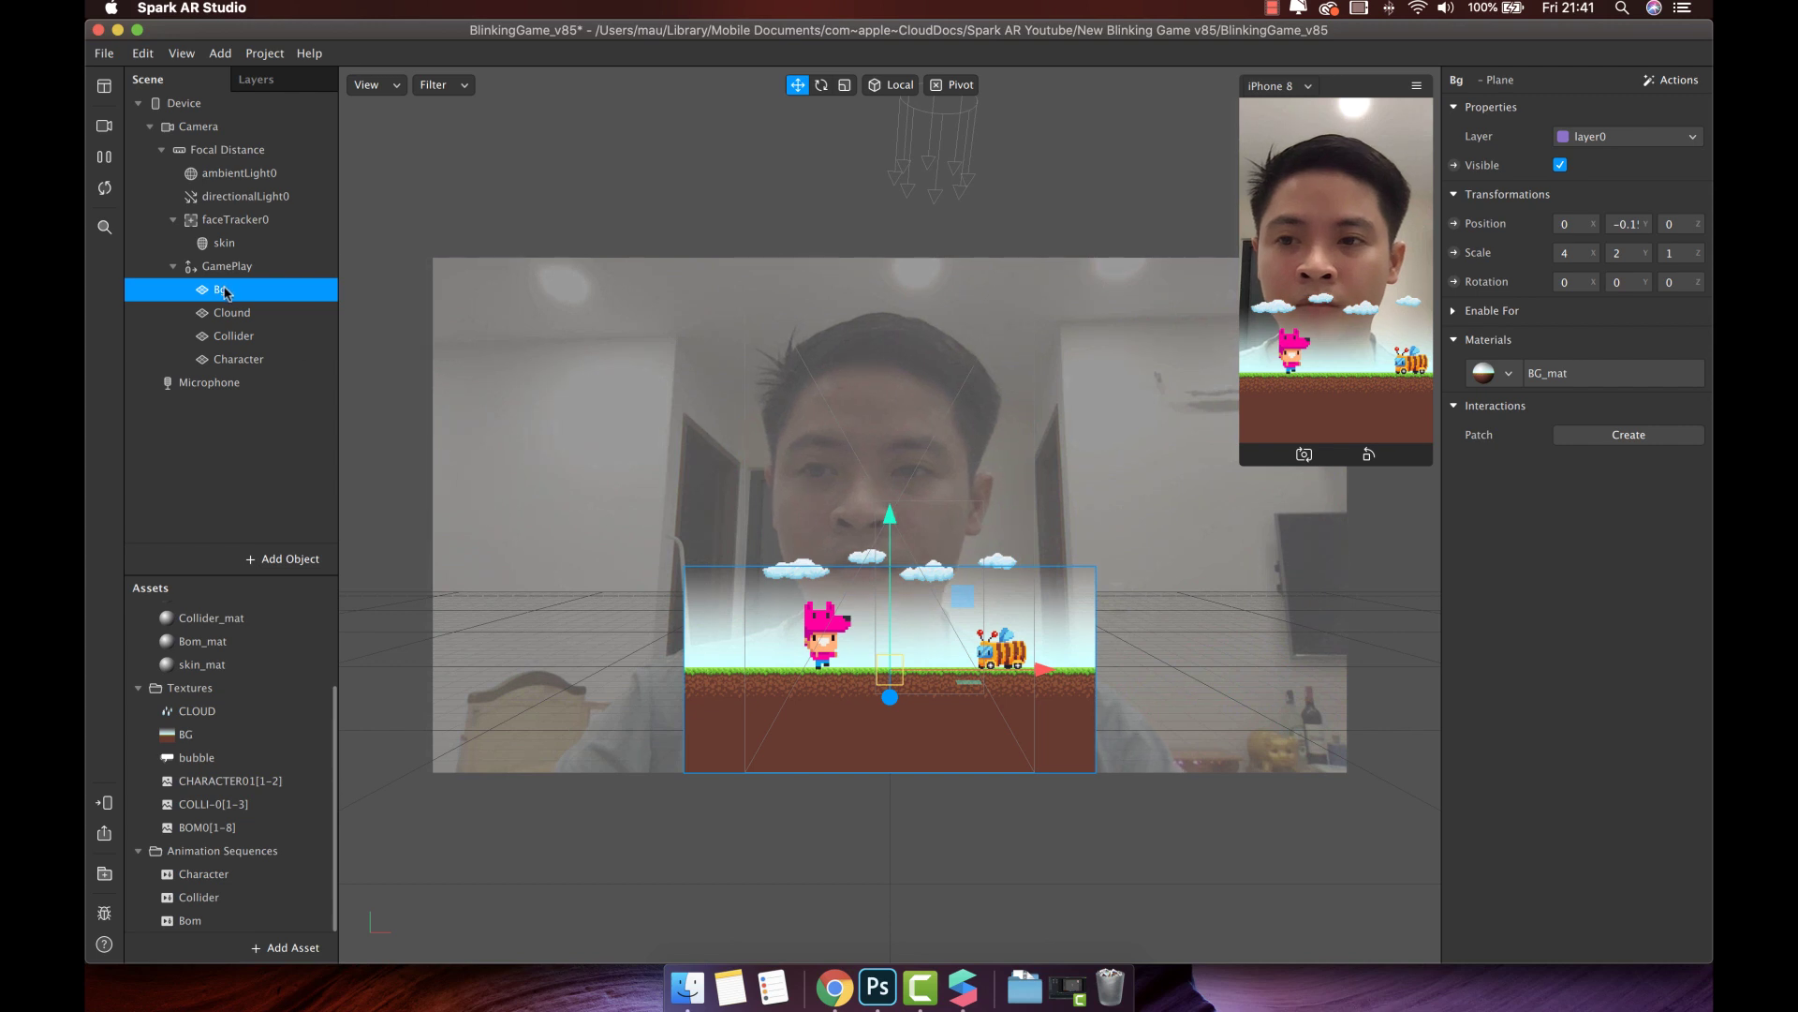
Rename the Bg plane under GamePlay to Bg1
double_click(217, 290)
type("Bg1")
key("Return")
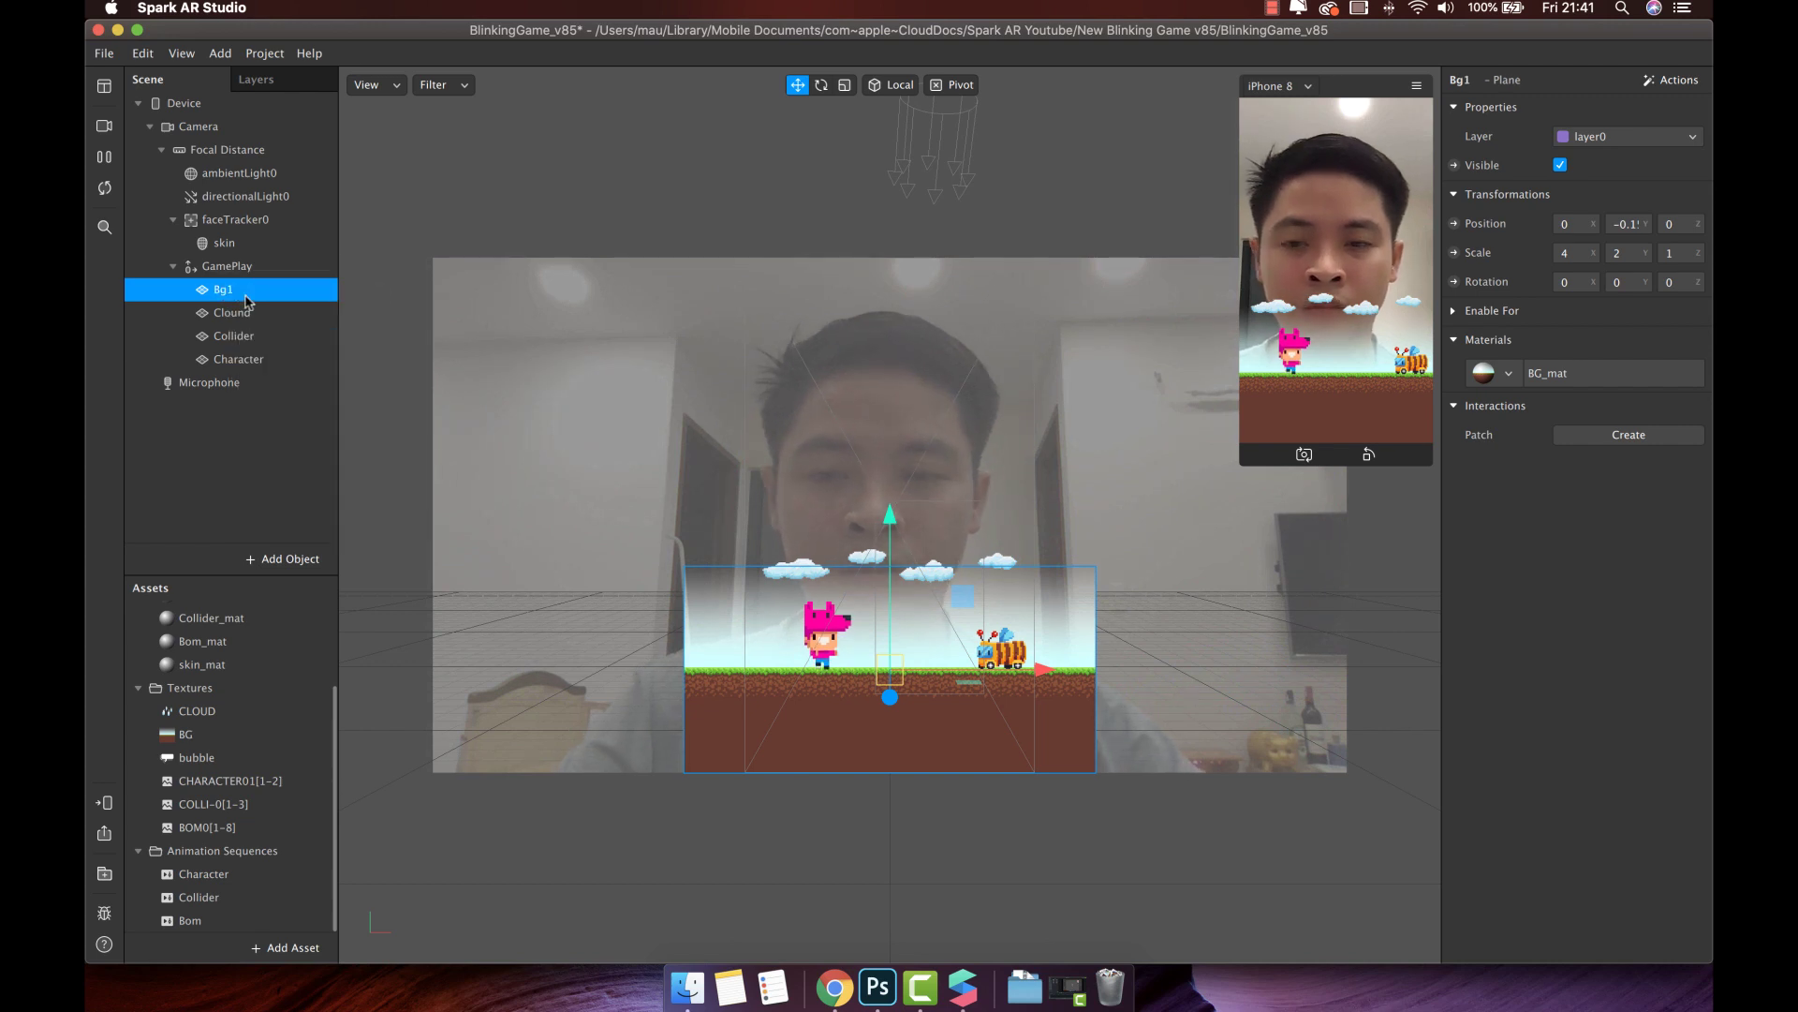
Duplicate the Bg1 plane and rename the copy Bg2
right_click(246, 299)
left_click(313, 474)
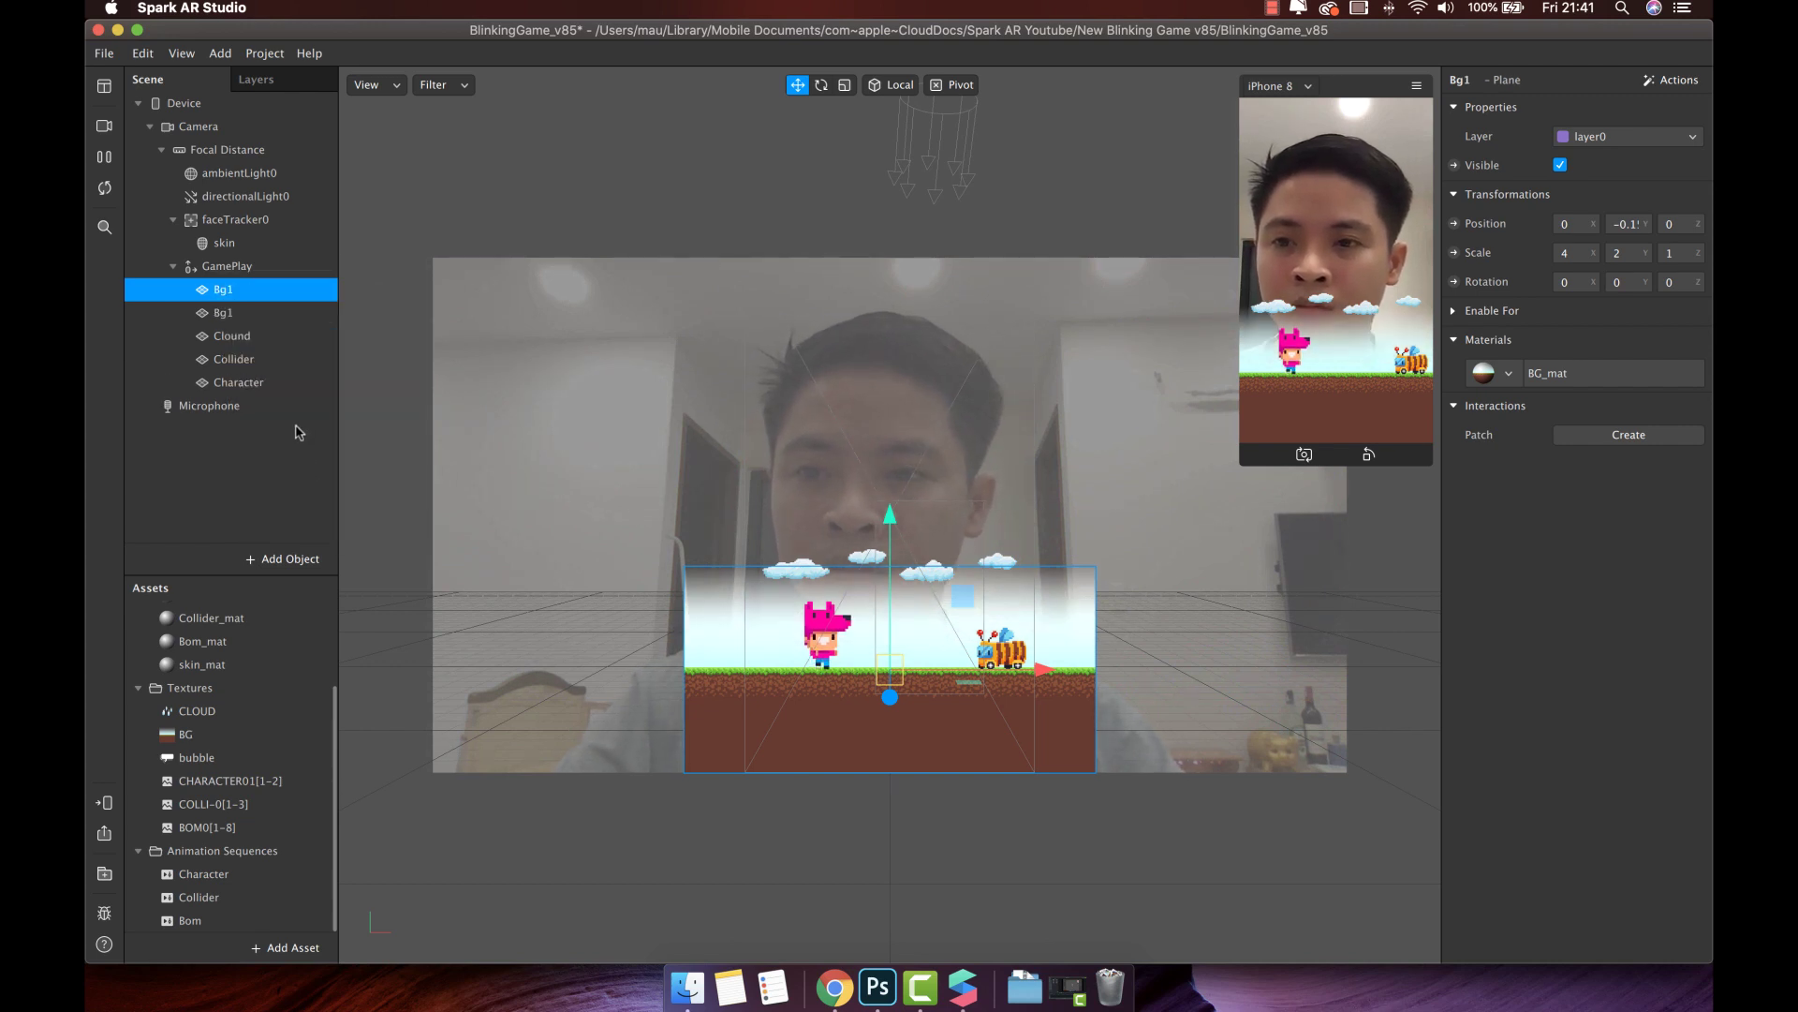
double_click(224, 313)
type("Bg2")
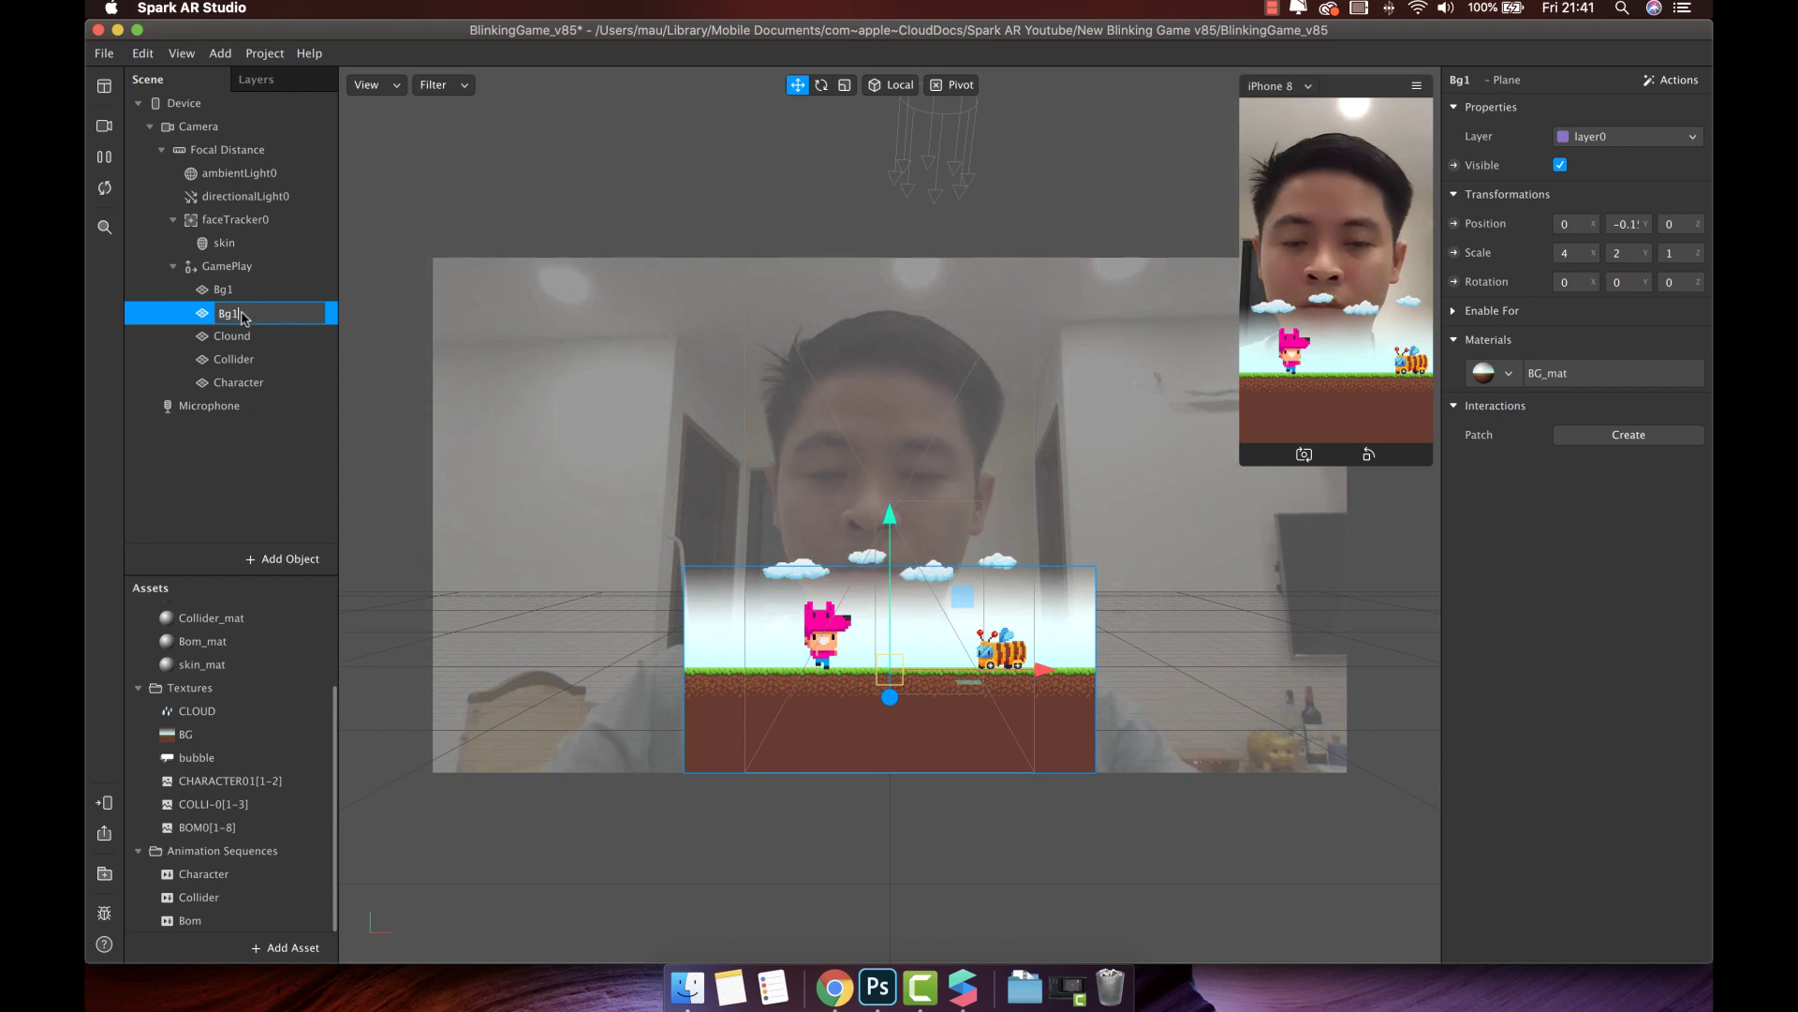
key("Return")
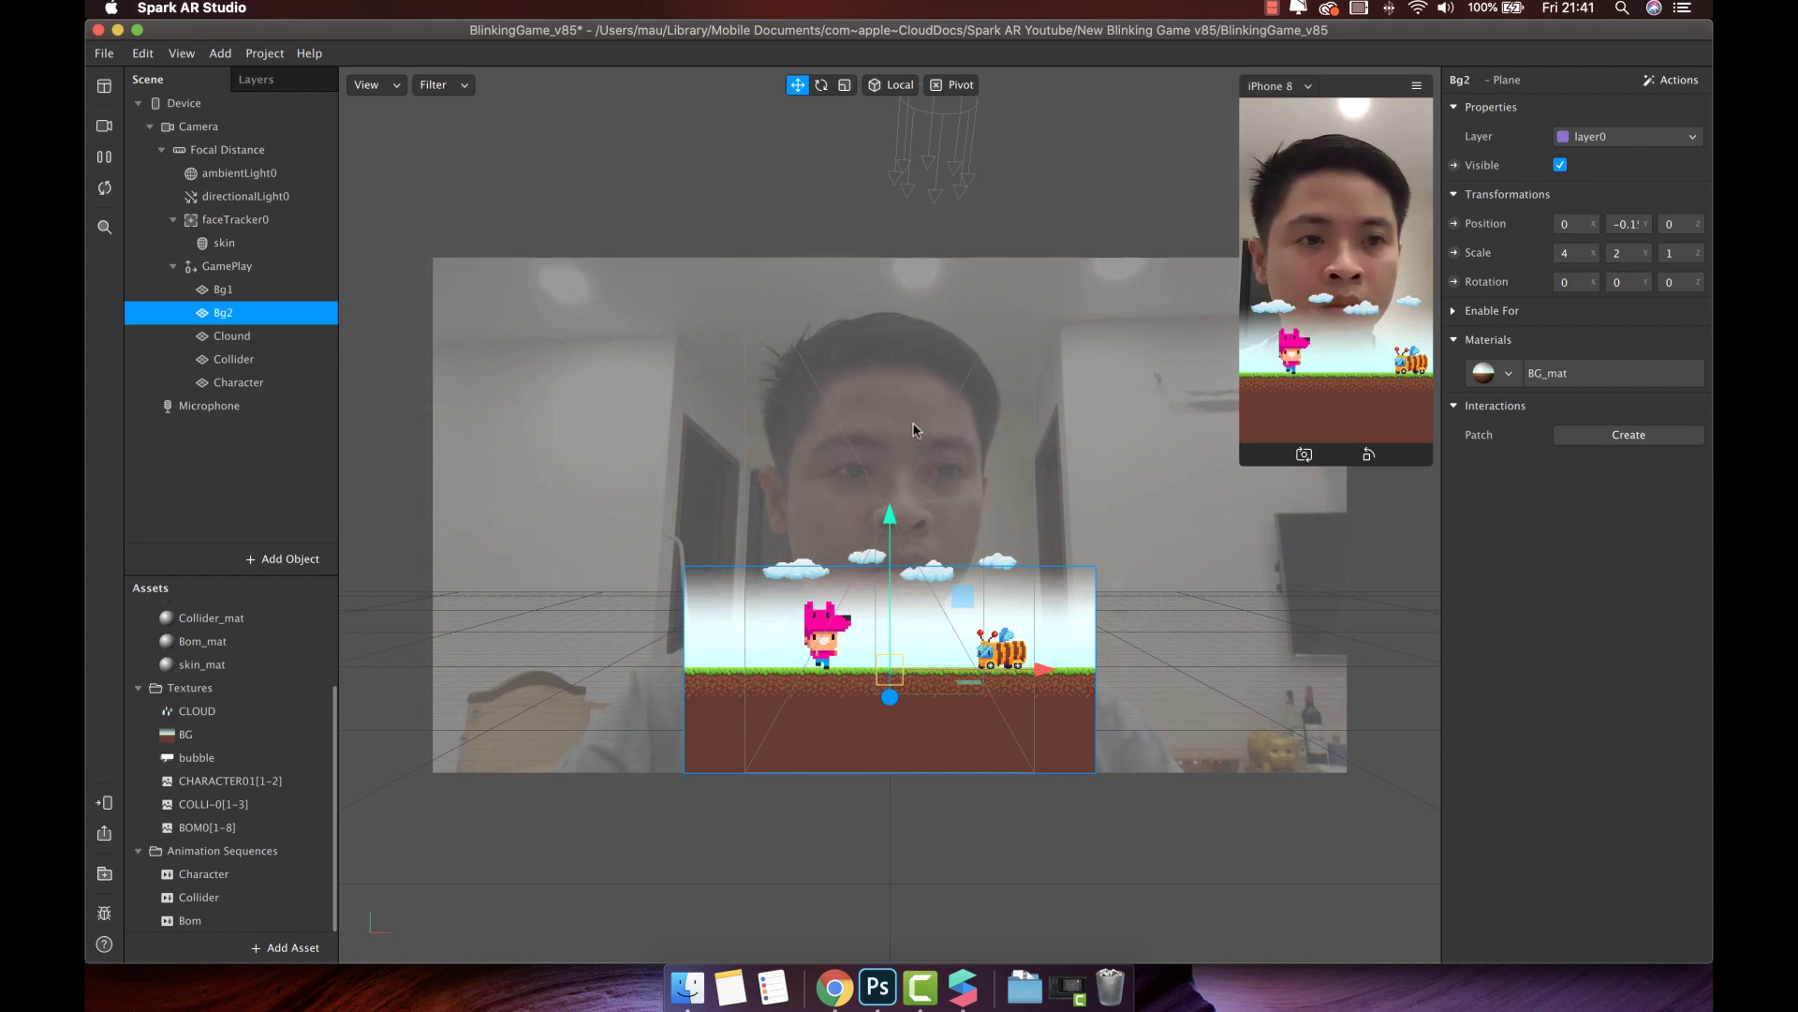
Set the Bg2 plane's X position to 0.4 so it sits beside Bg1, and deselect it
left_click(1563, 226)
type(".")
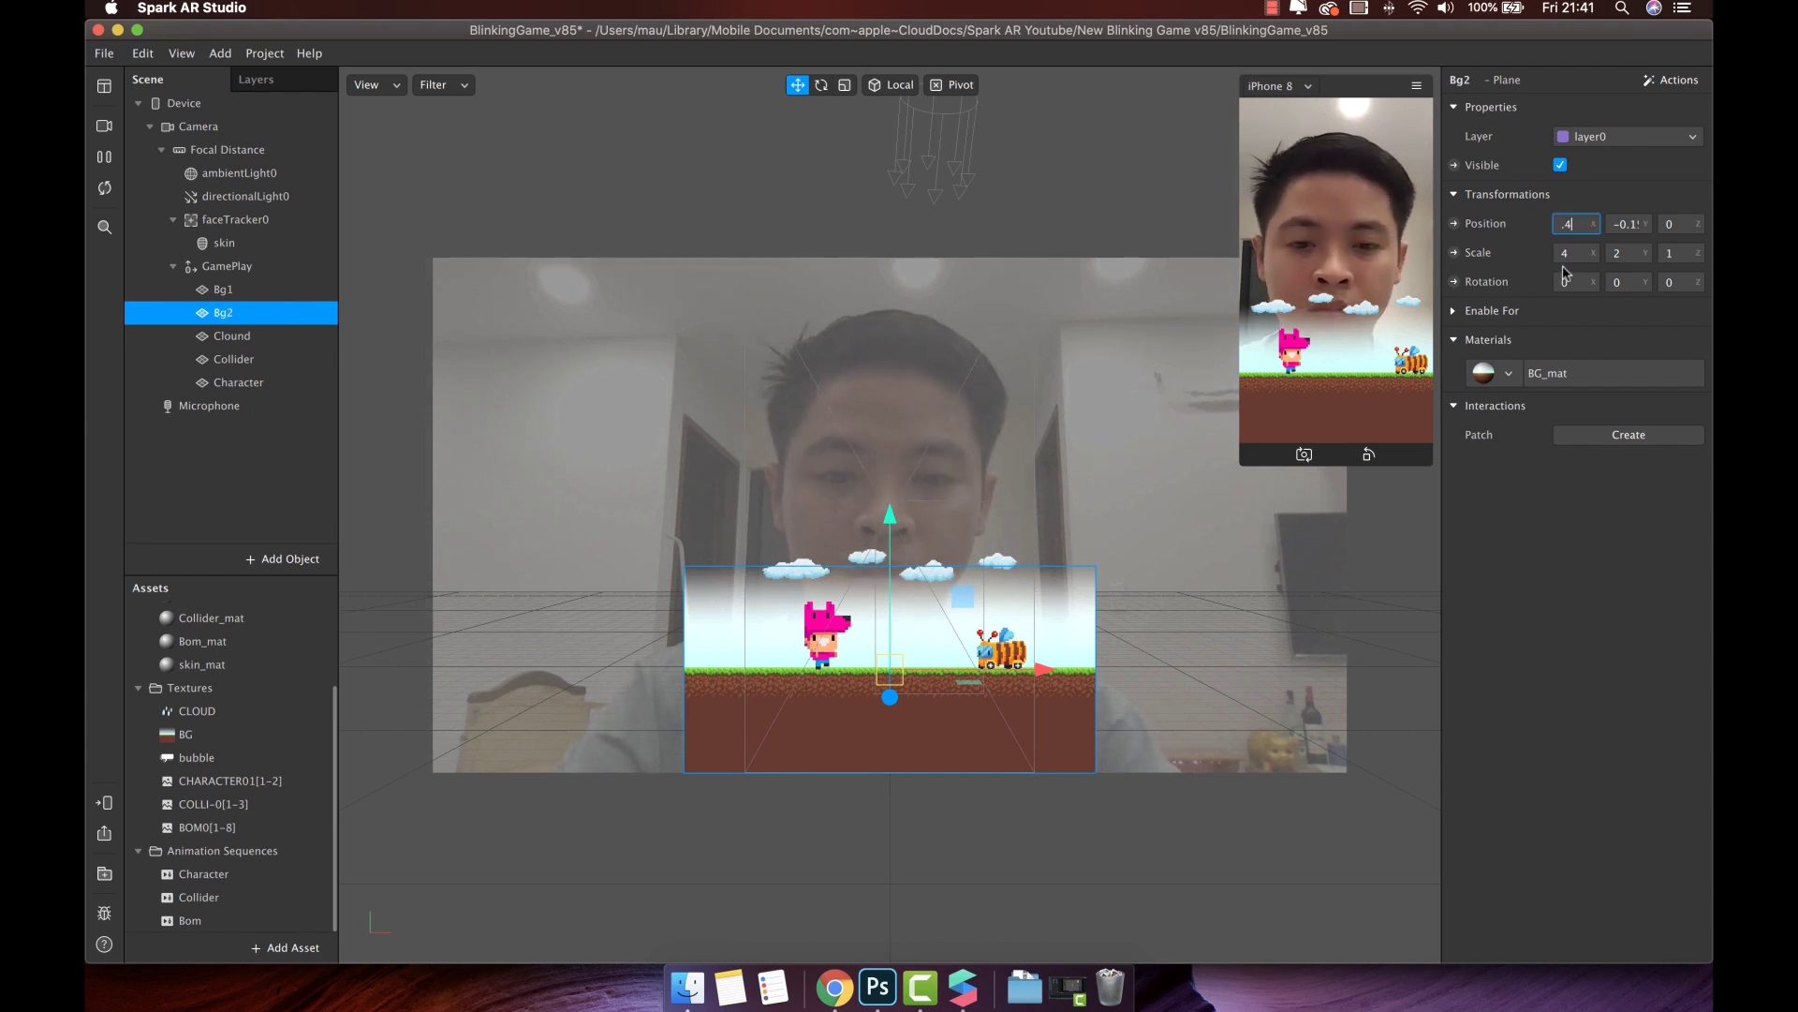
type("4")
key("Return")
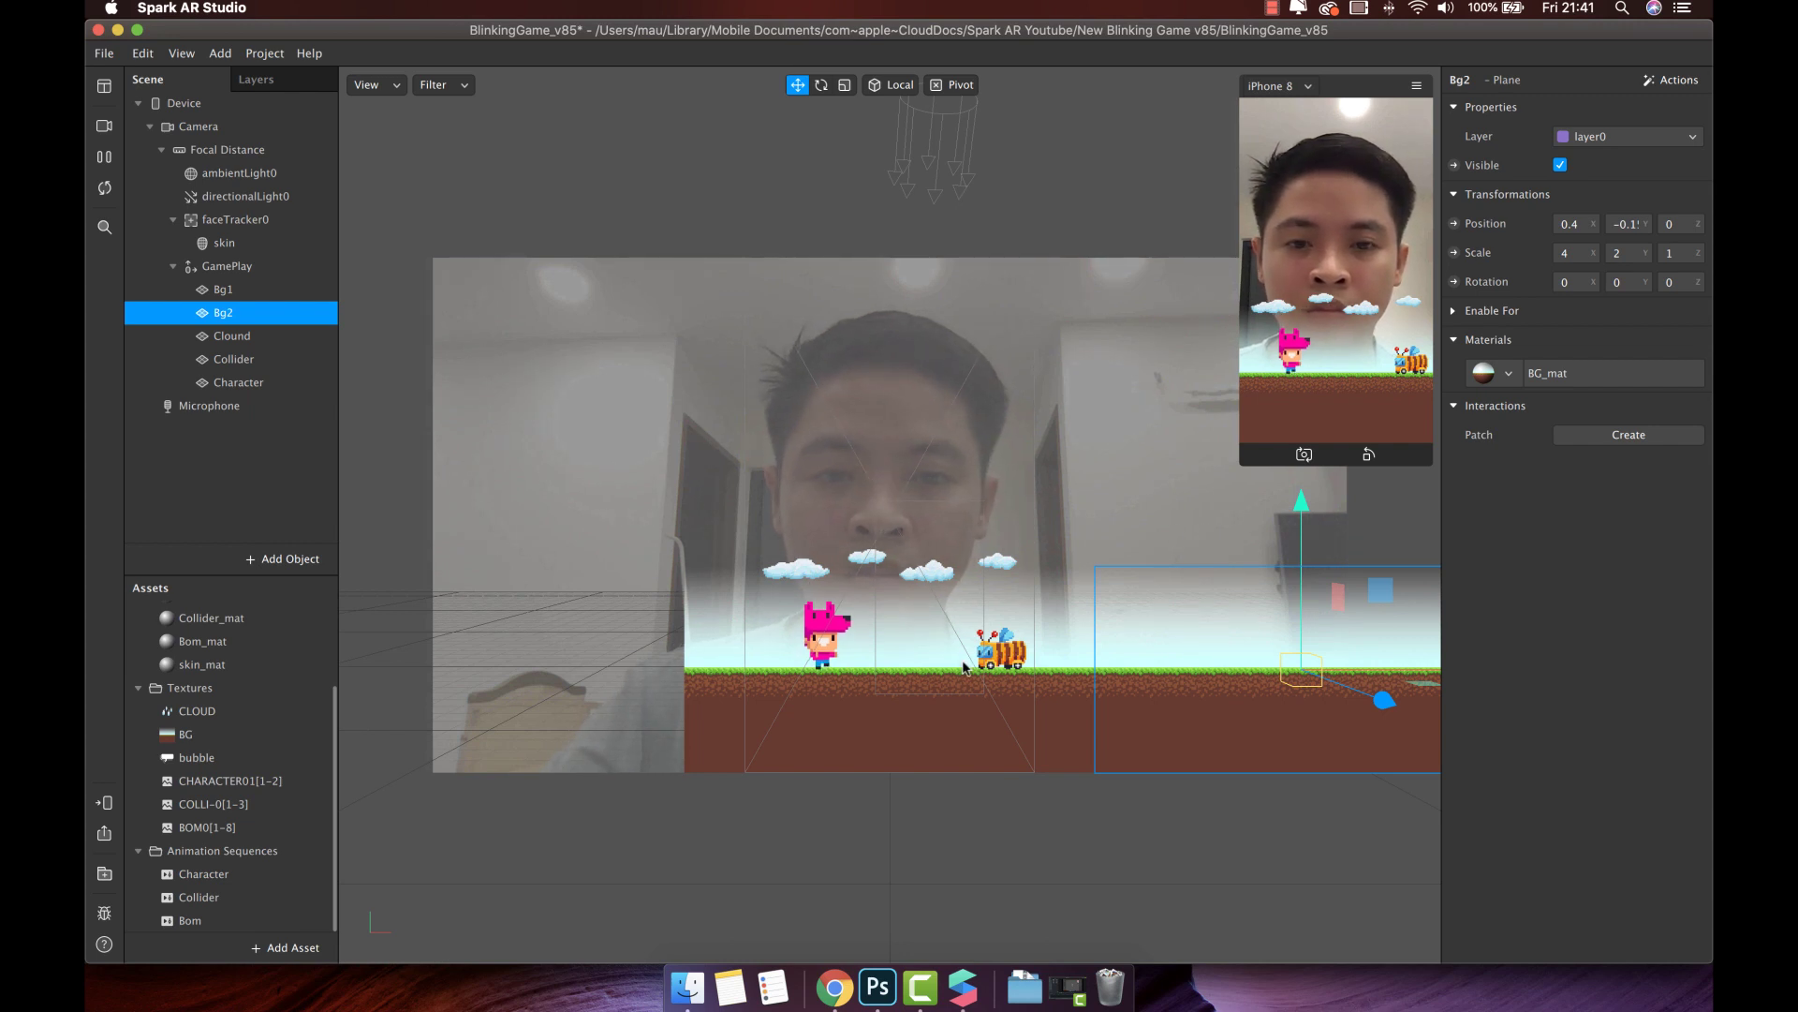
left_click(1027, 840)
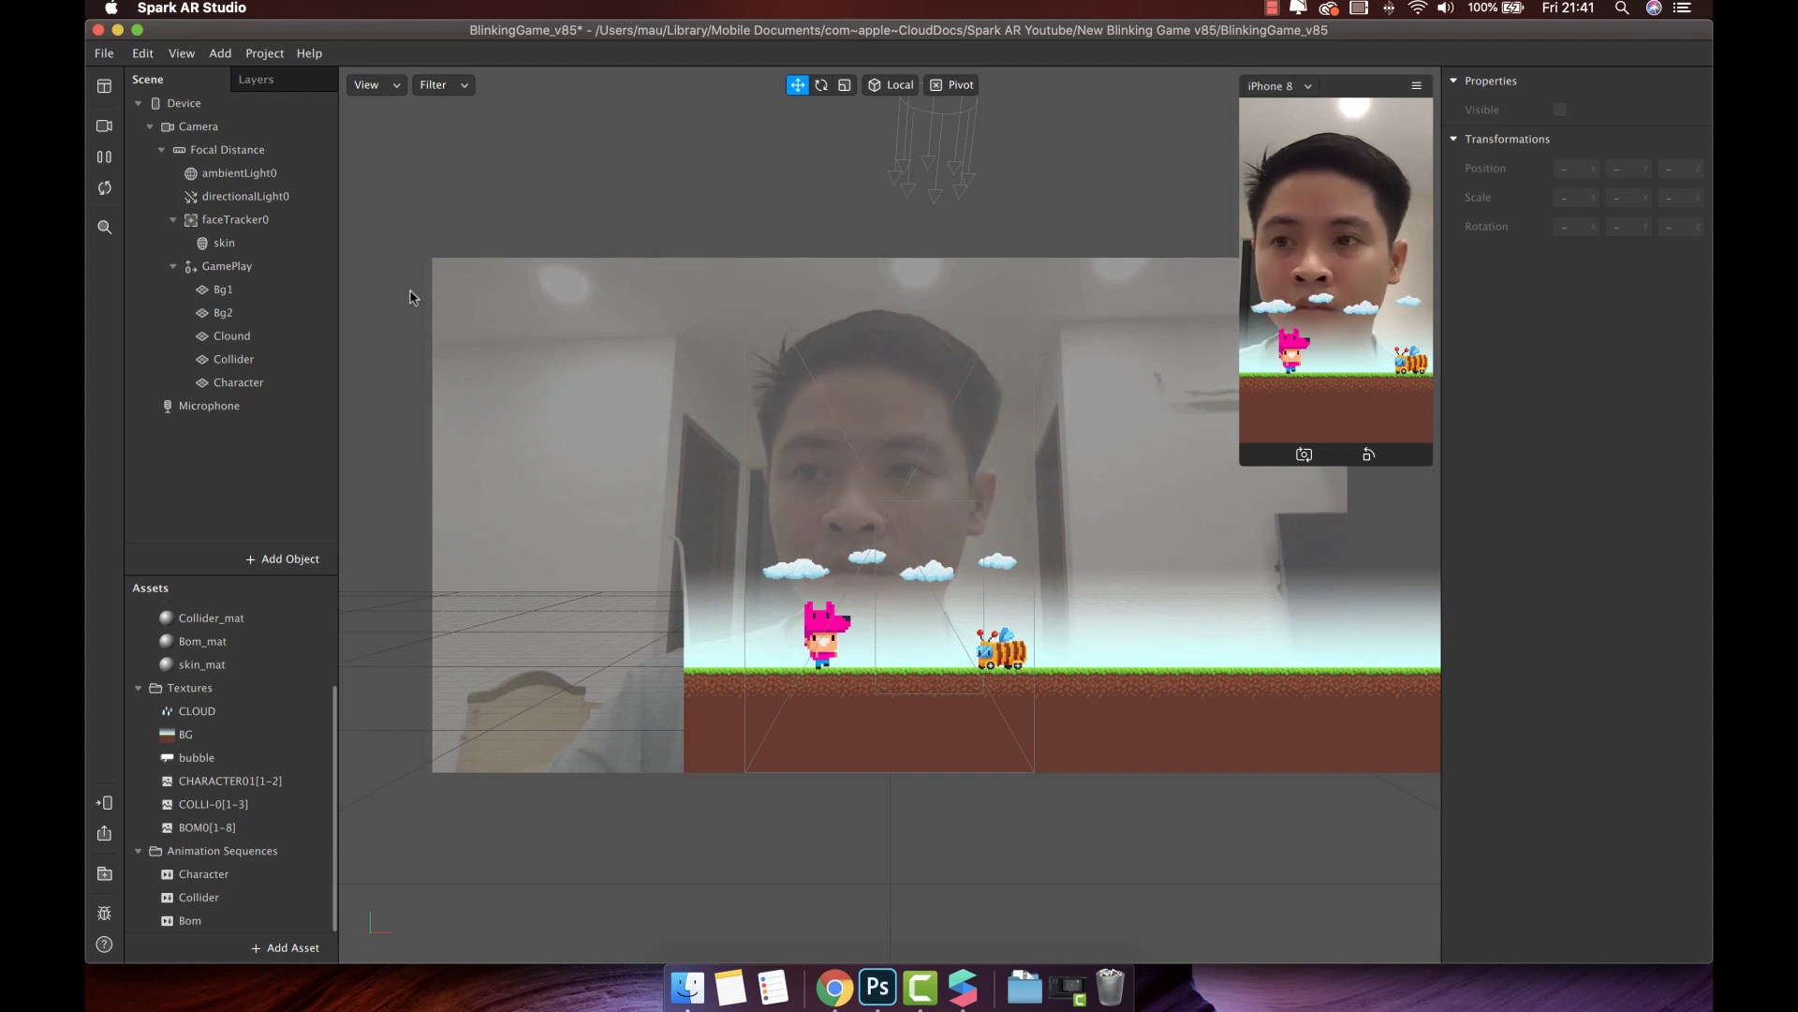
Show the Patch Editor and enlarge its area below the scene view
left_click(103, 89)
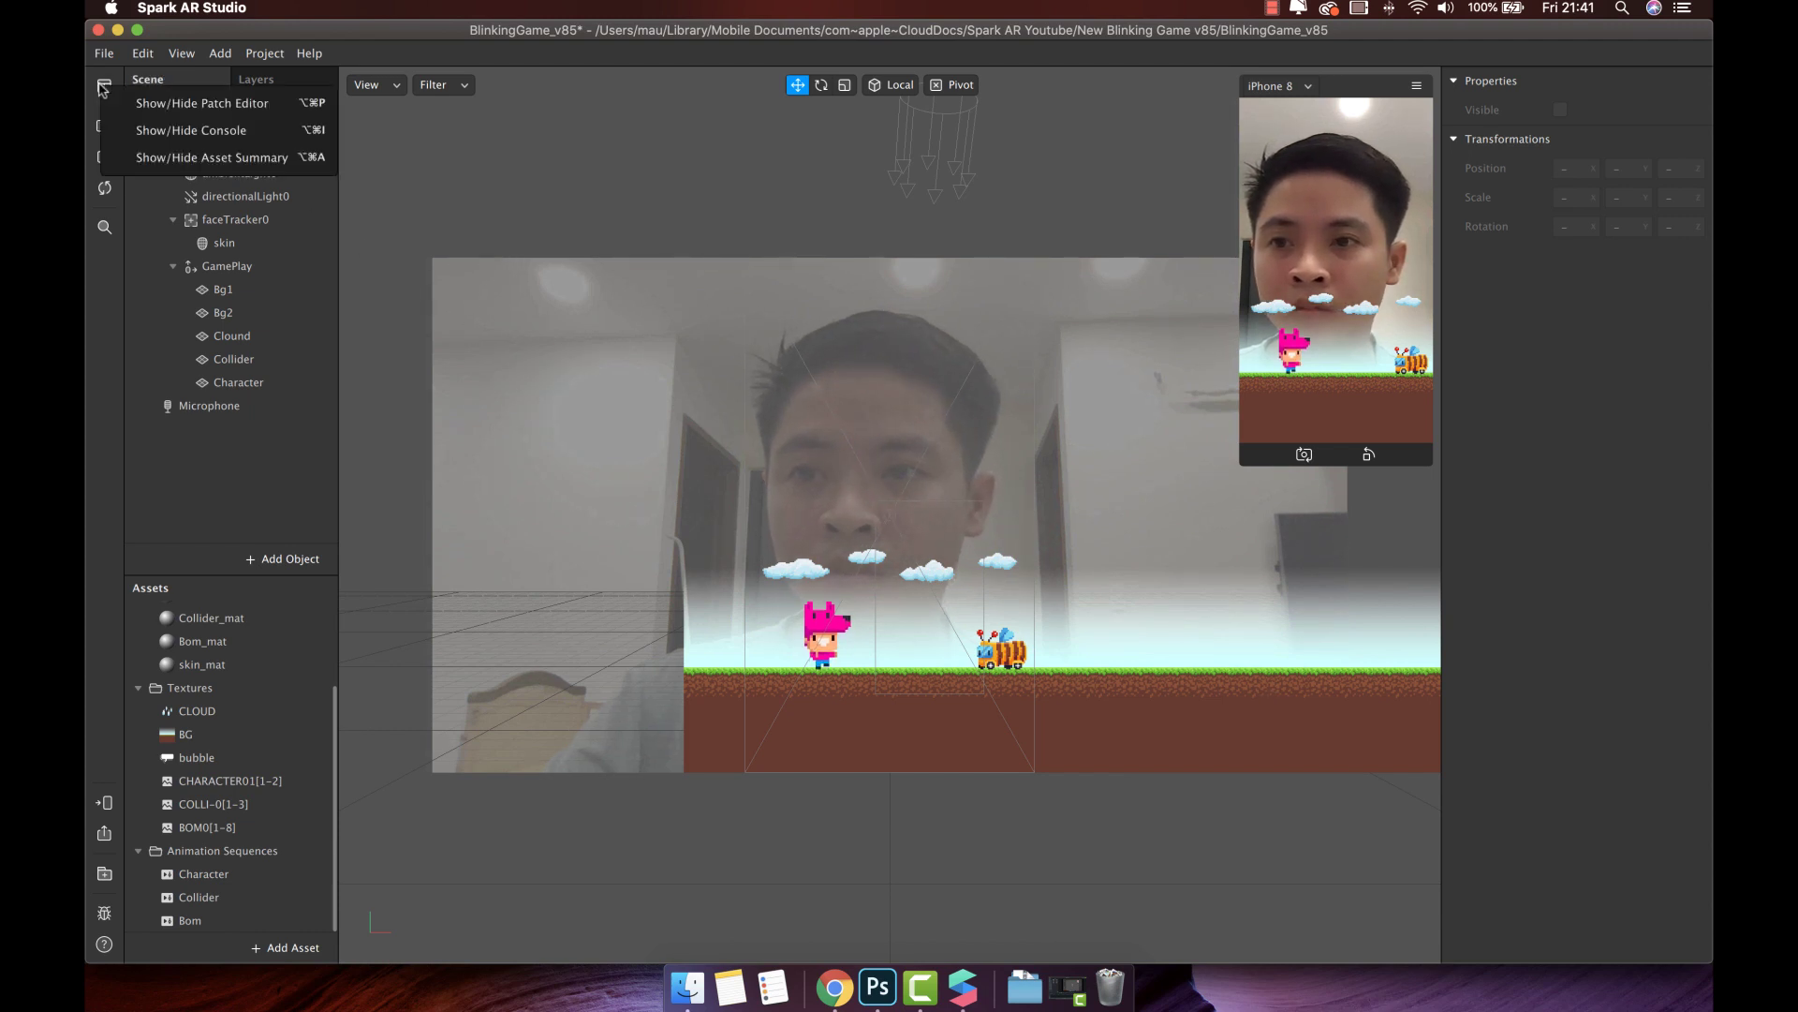
left_click(157, 103)
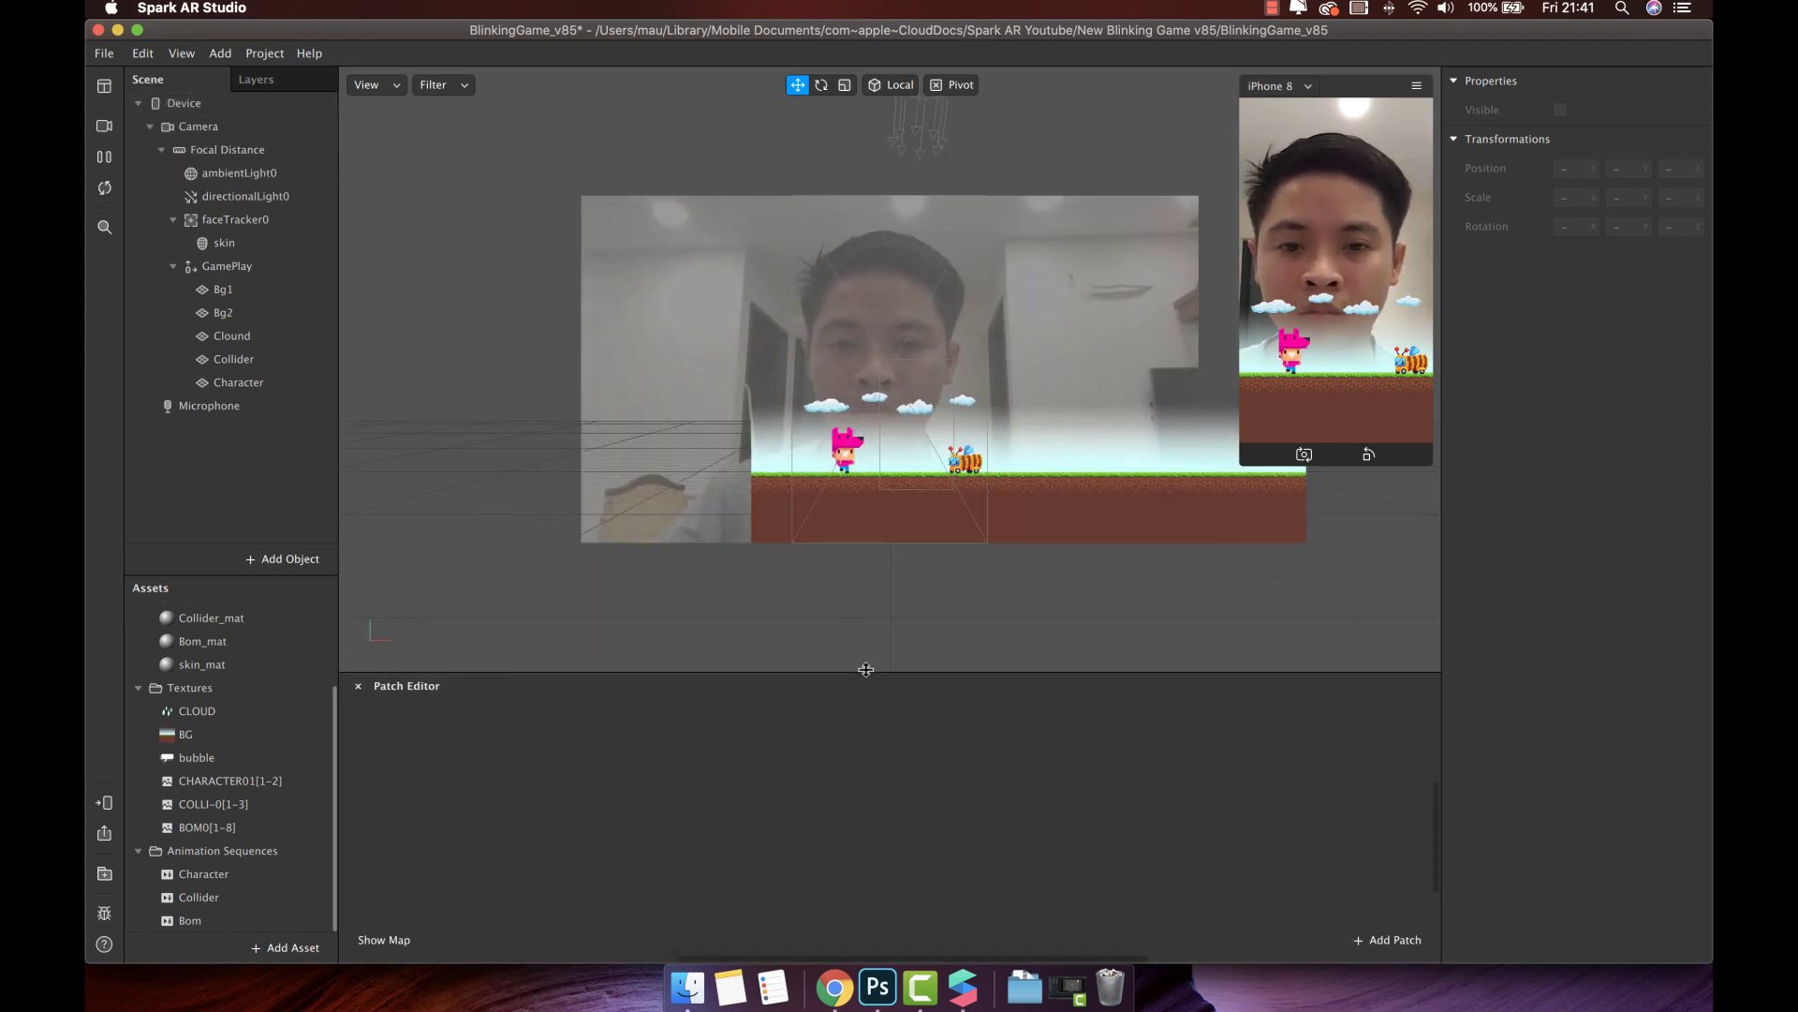
left_click_drag(866, 670, 880, 547)
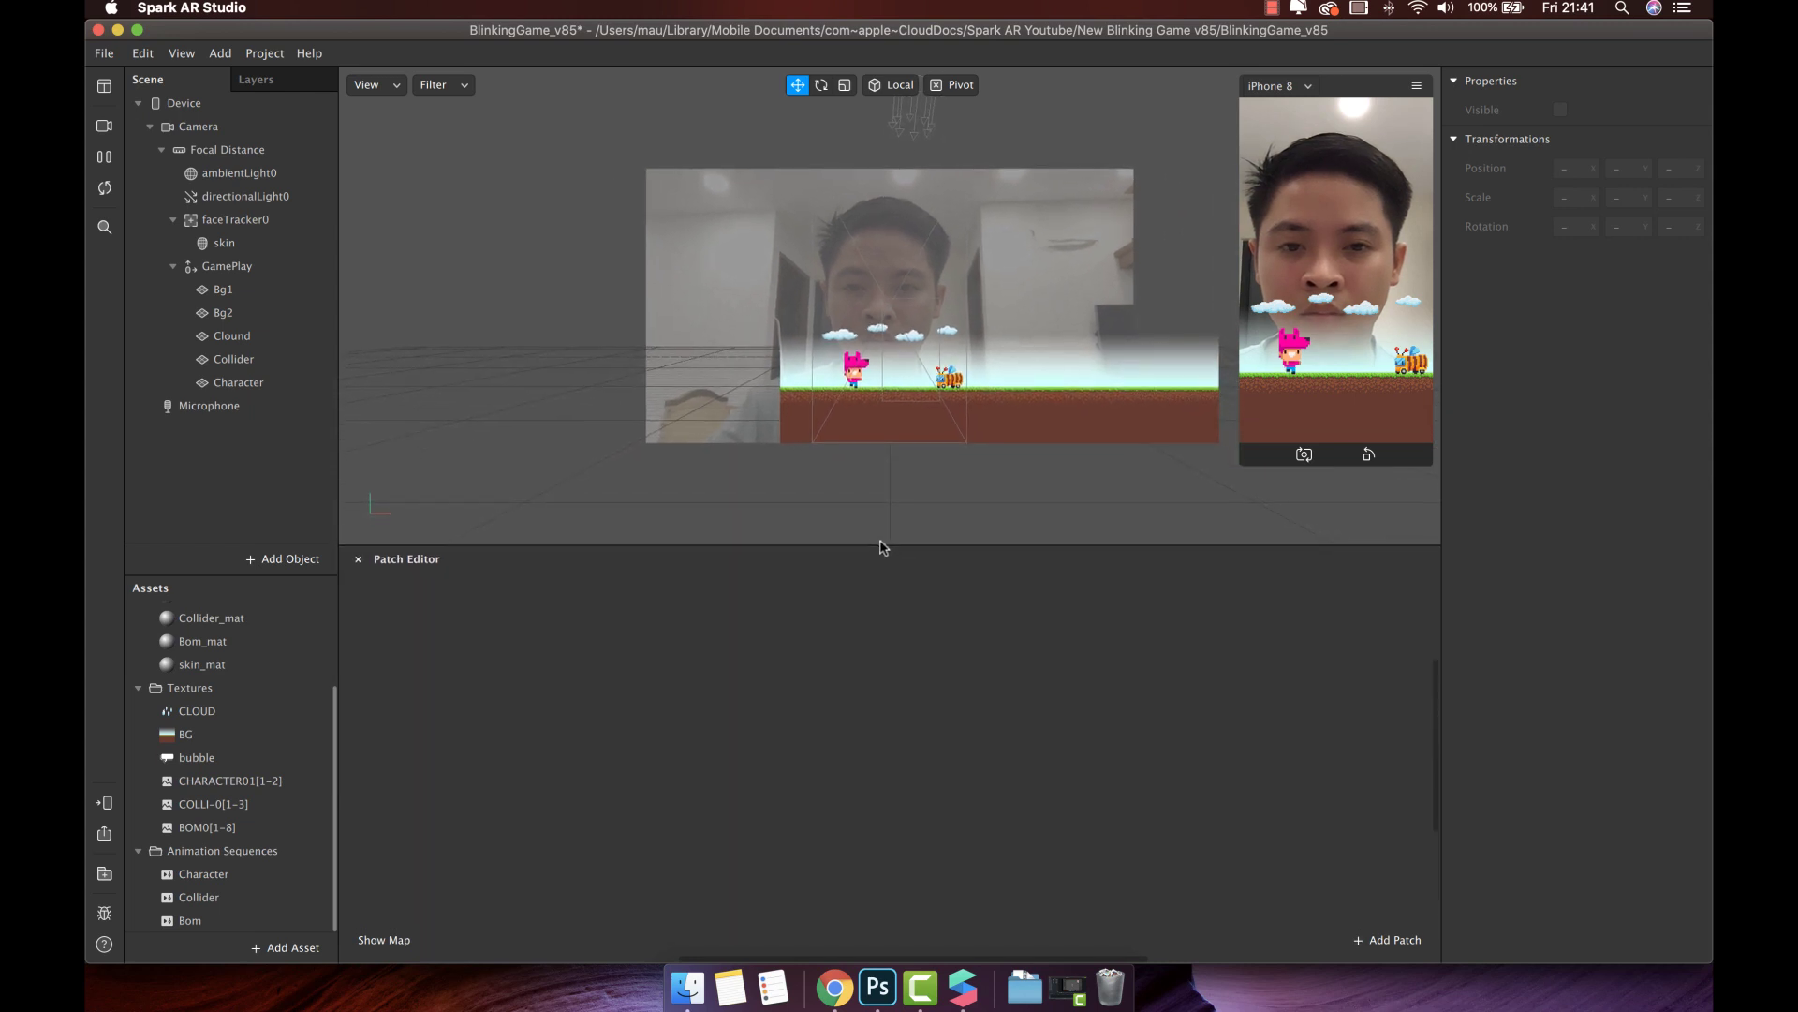
scroll(931, 418, "up", 5)
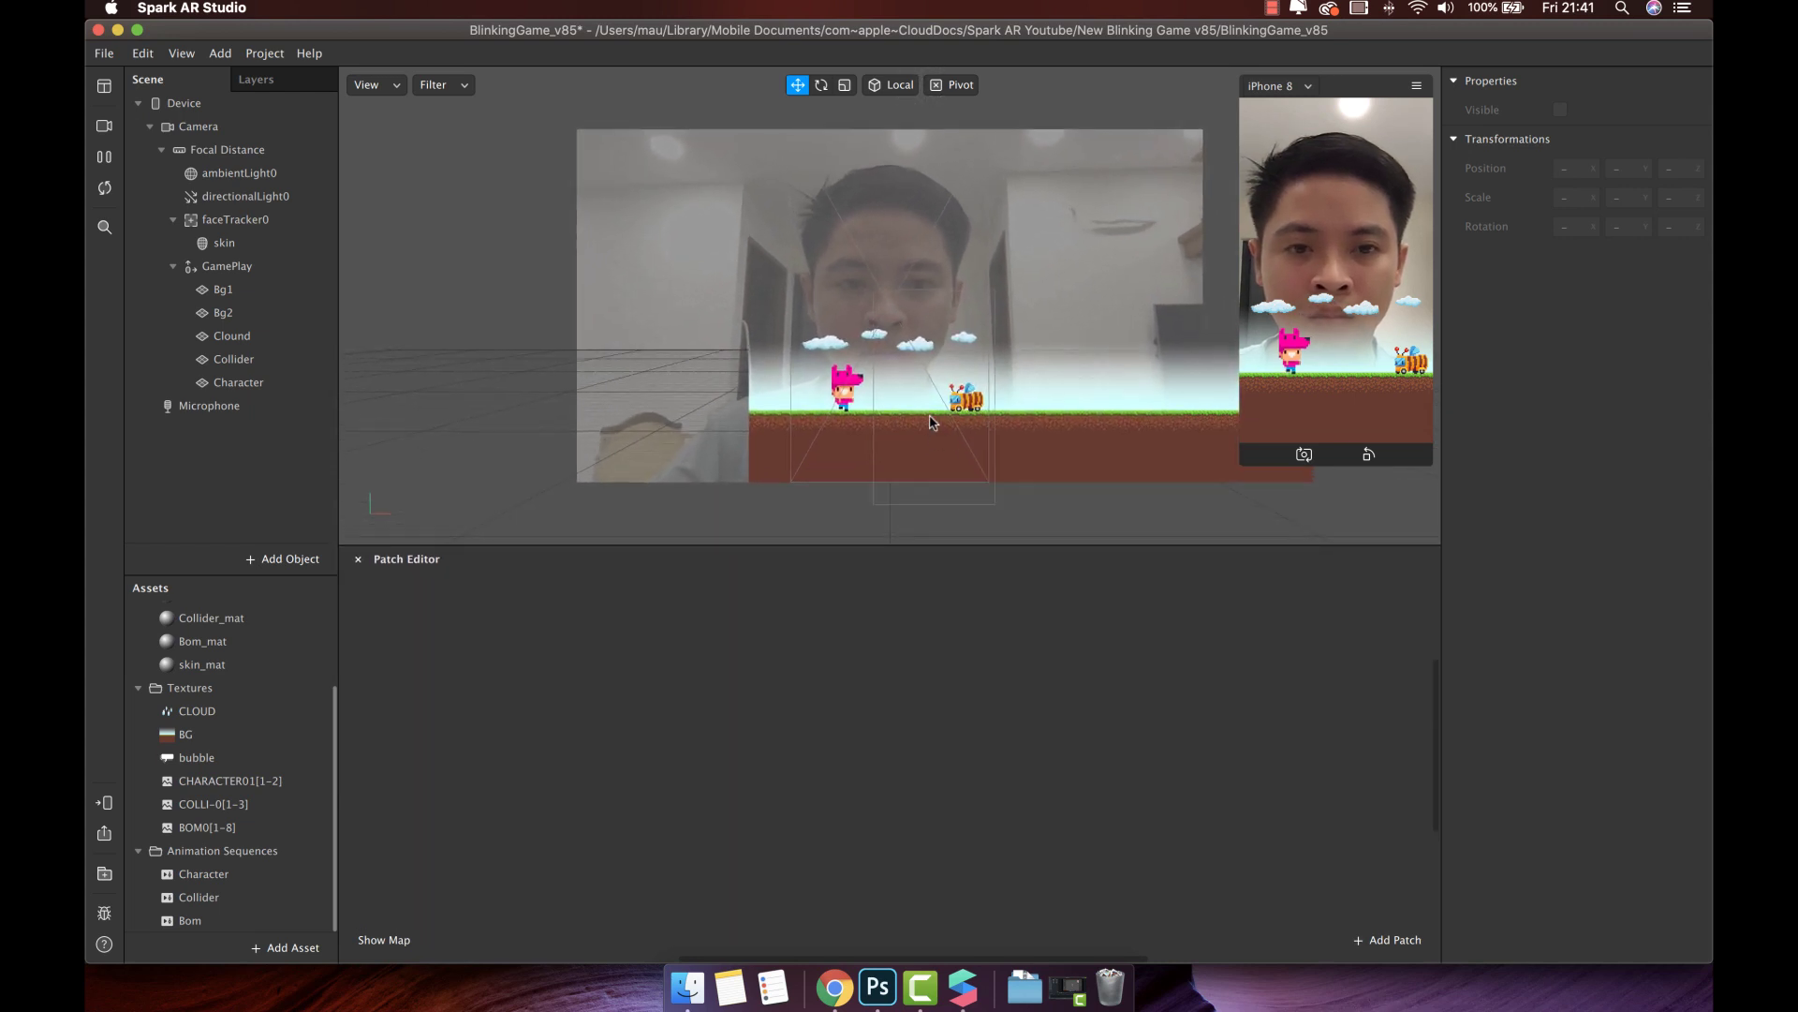
Add a Loop Animation patch to the empty Patch Editor
right_click(620, 660)
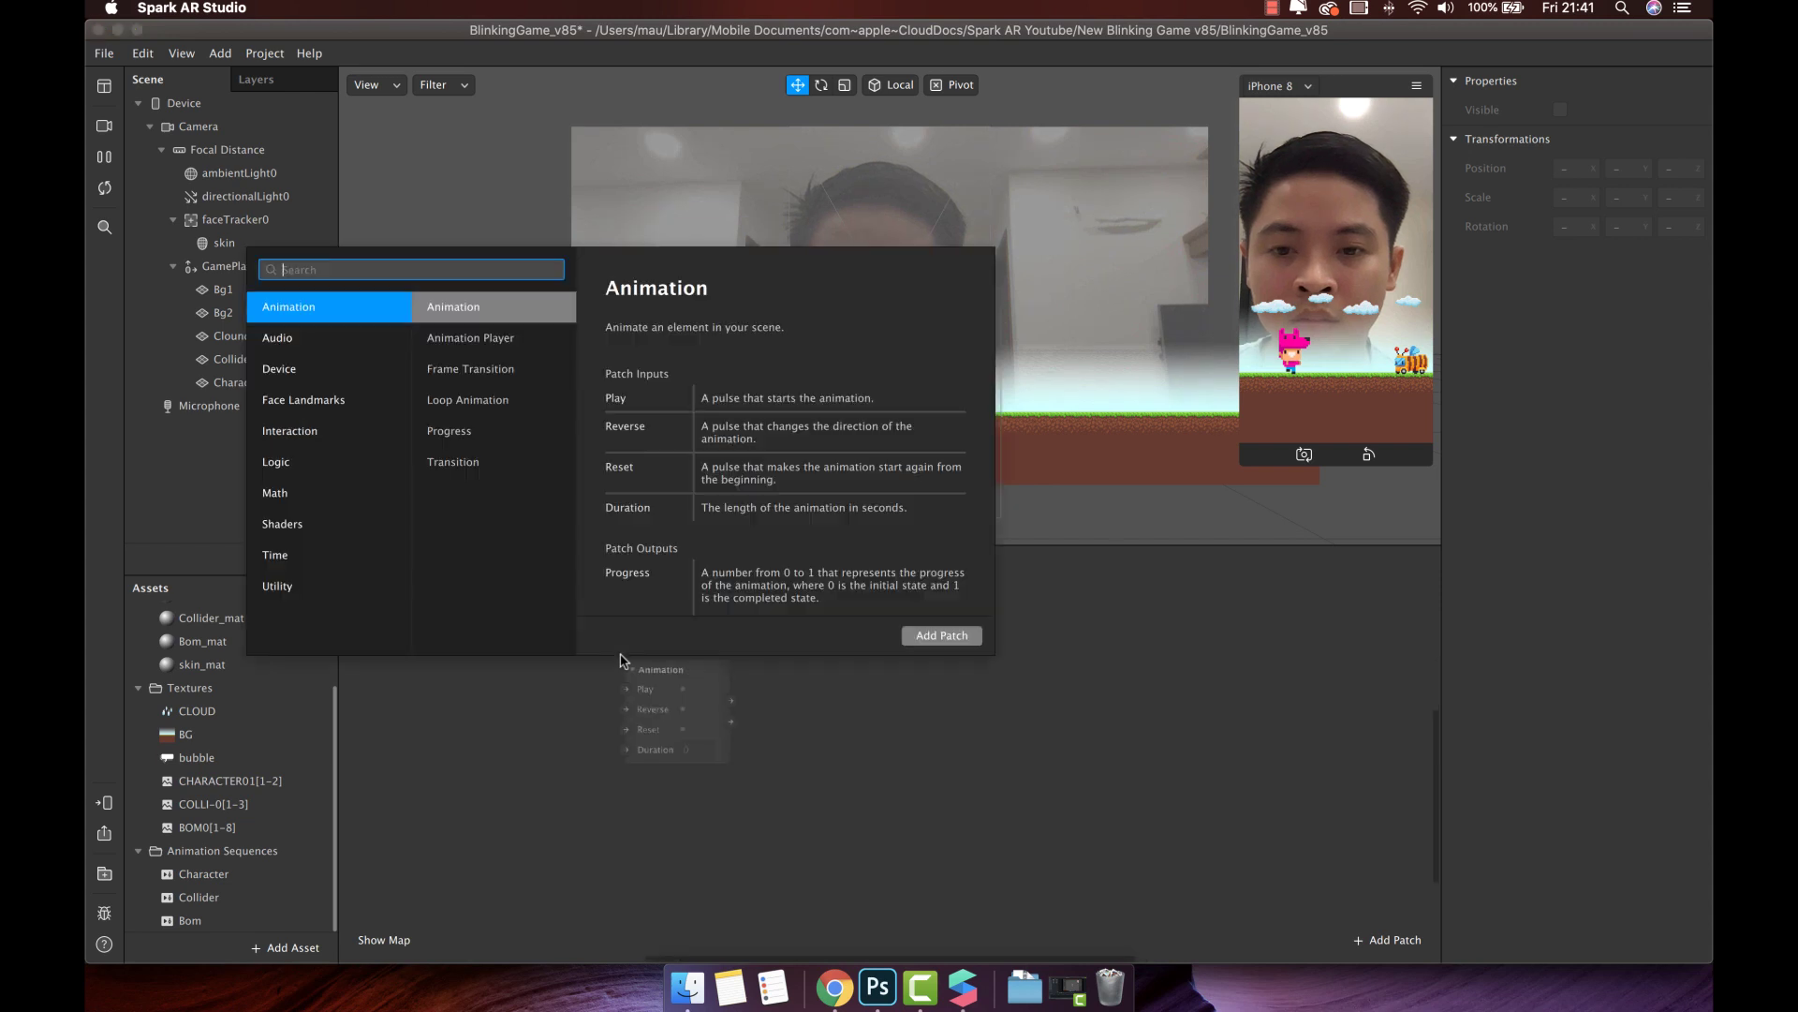
type("loo")
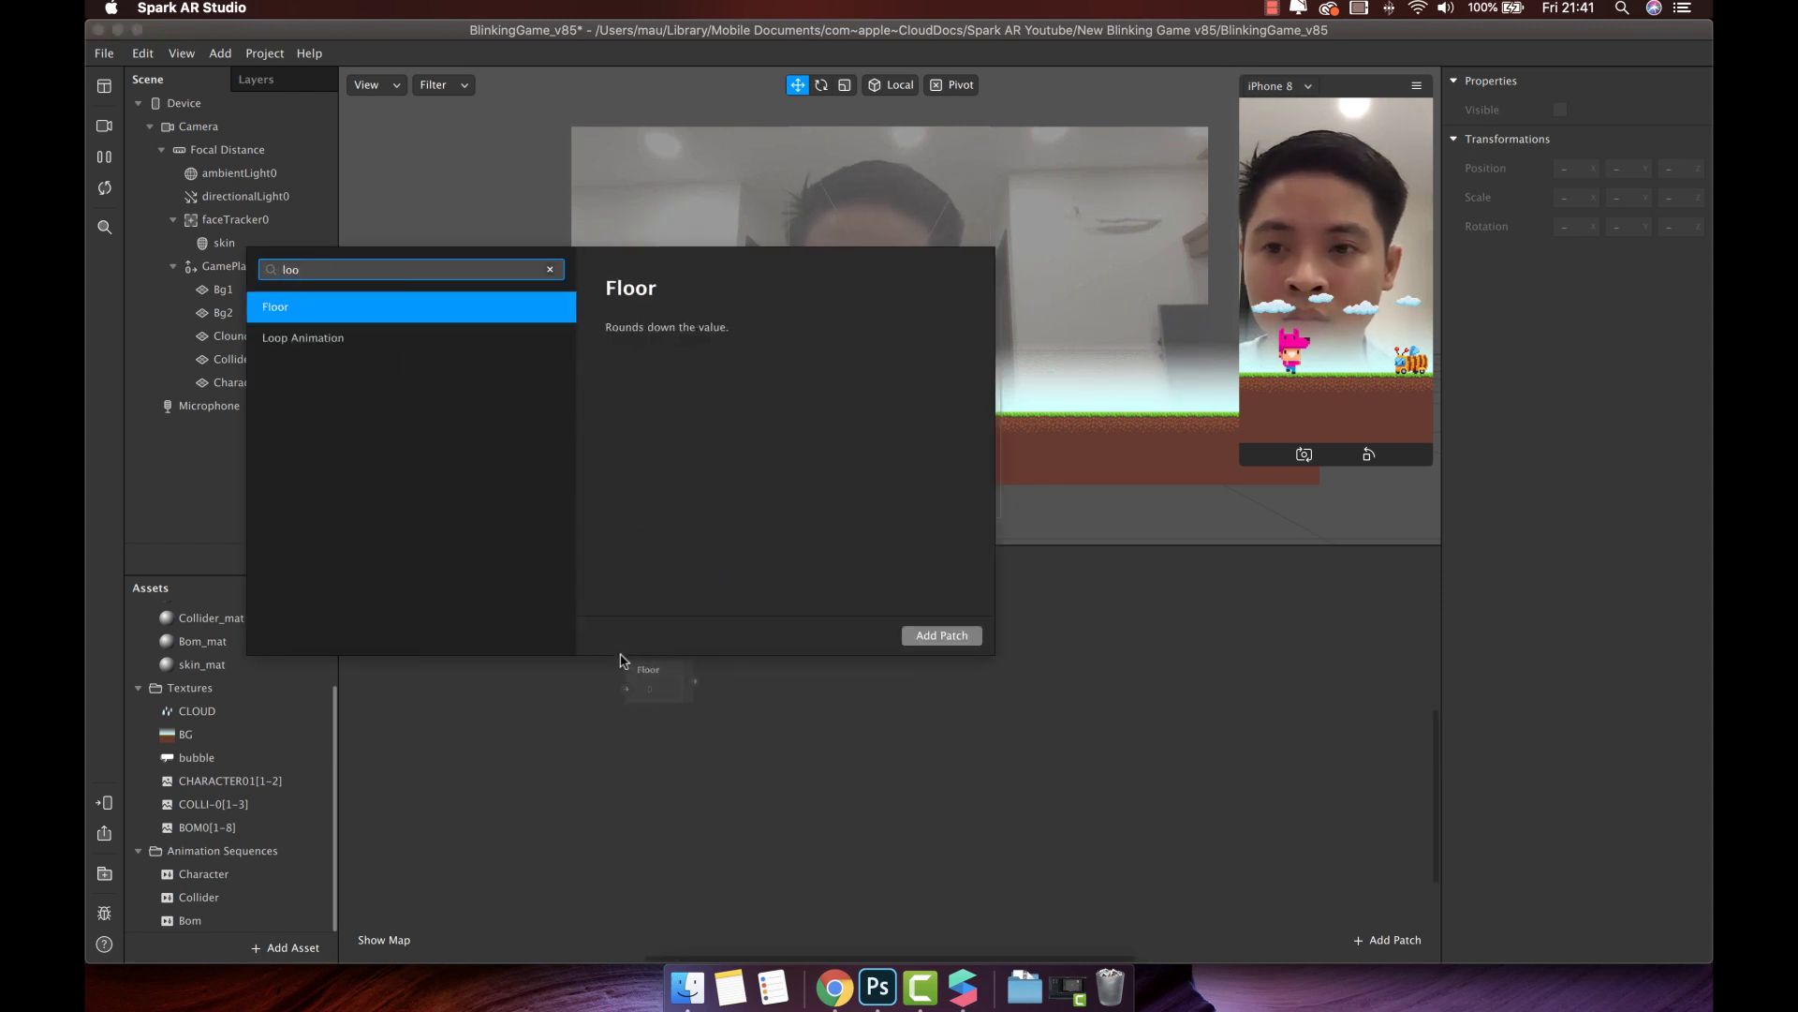
left_click(354, 338)
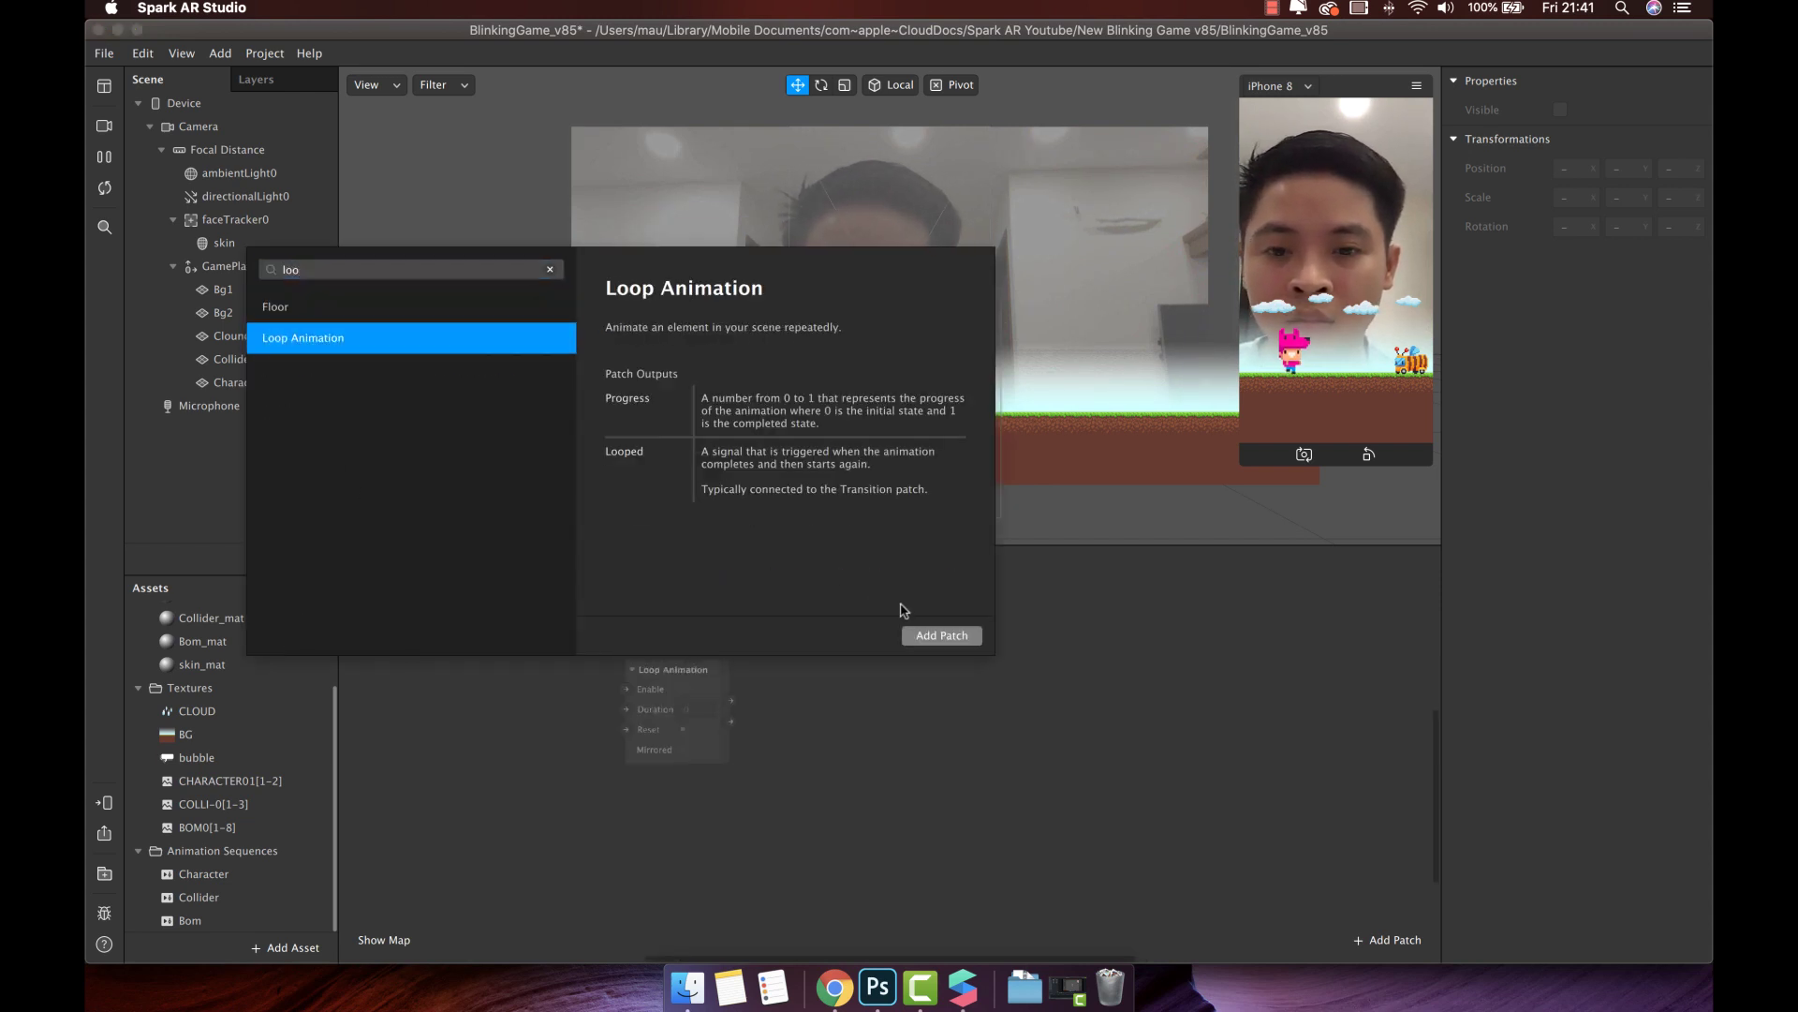
left_click(943, 636)
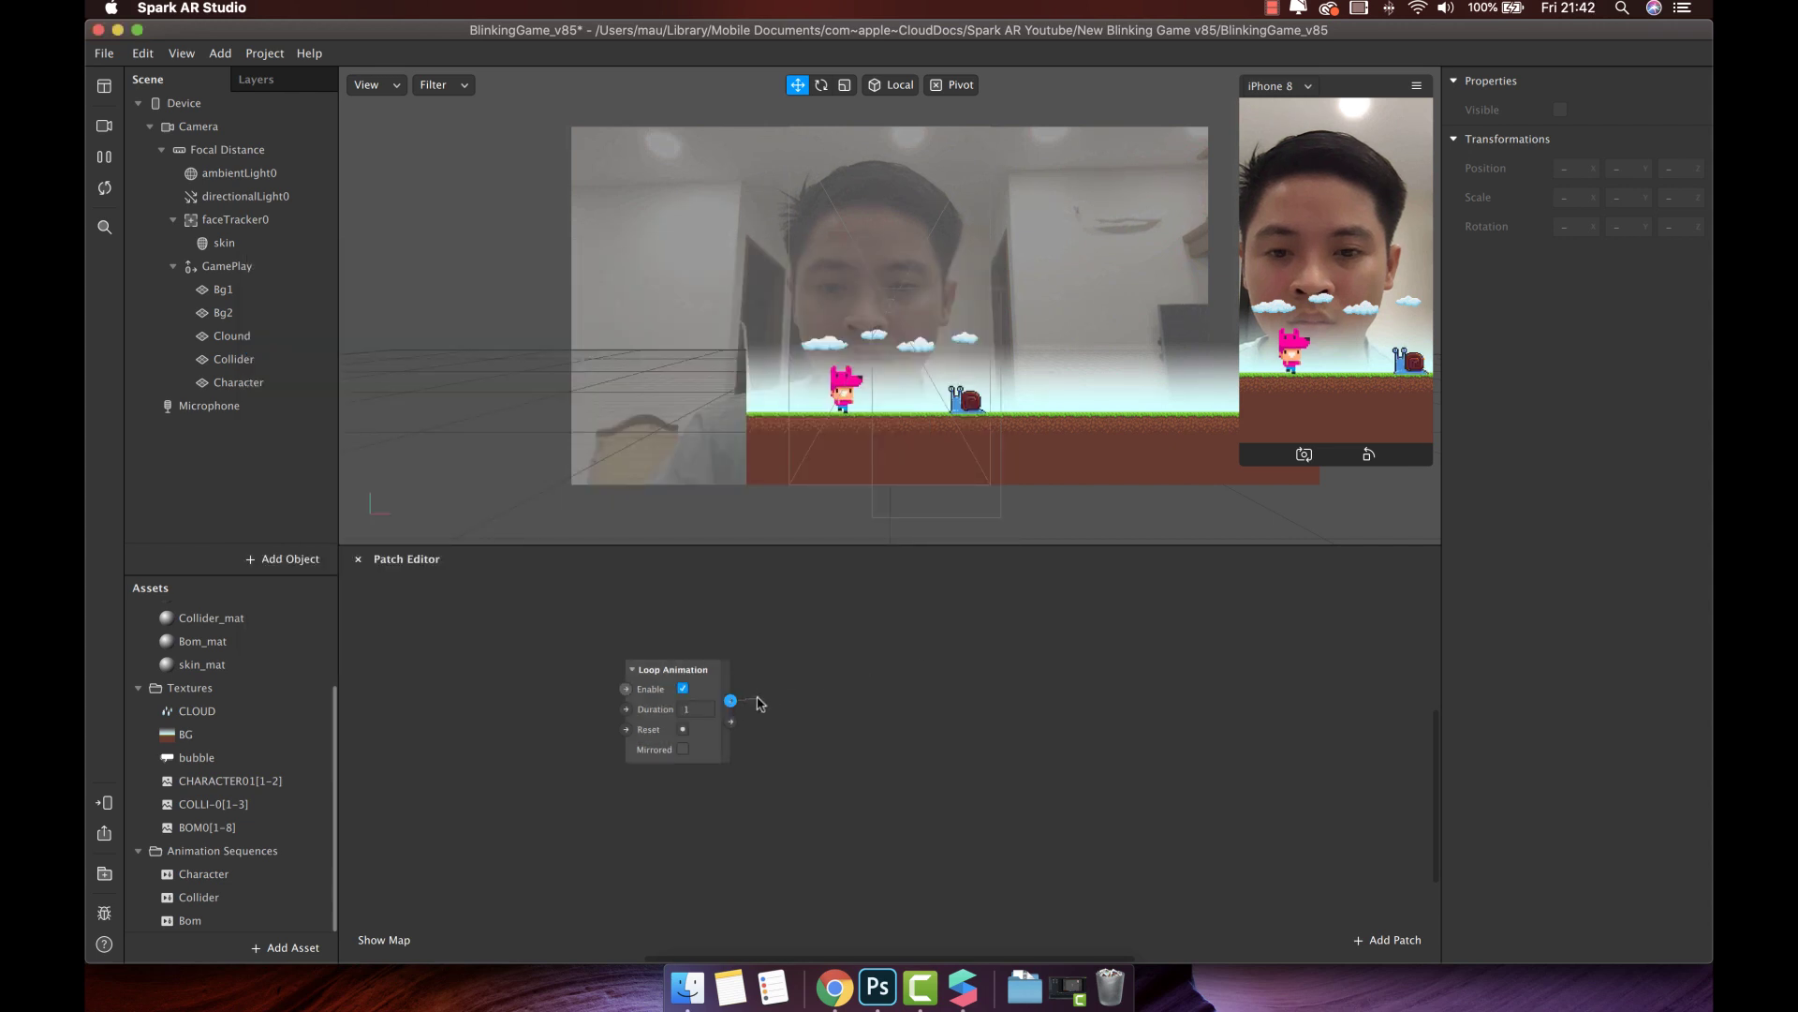
Add a Transition patch fed by the Loop Animation's Progress output and place it beside that patch
left_click_drag(759, 703, 814, 701)
type("trans")
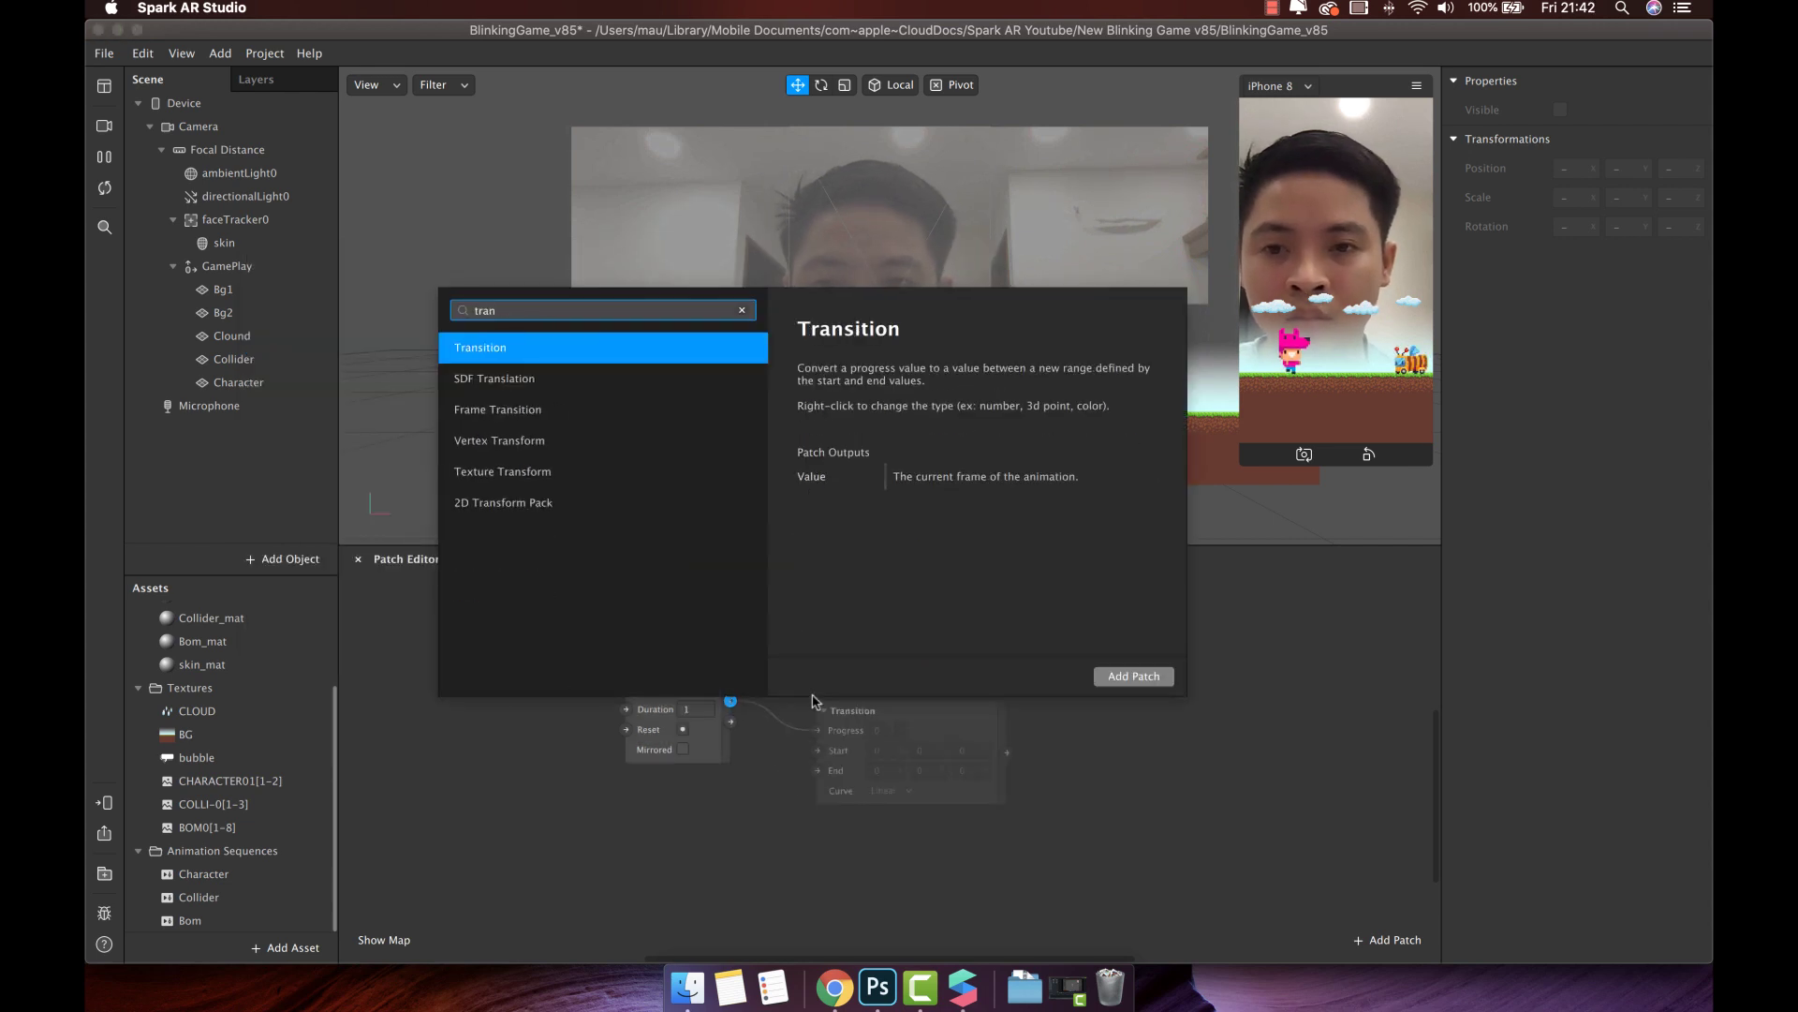
left_click(1113, 673)
left_click_drag(936, 729, 882, 691)
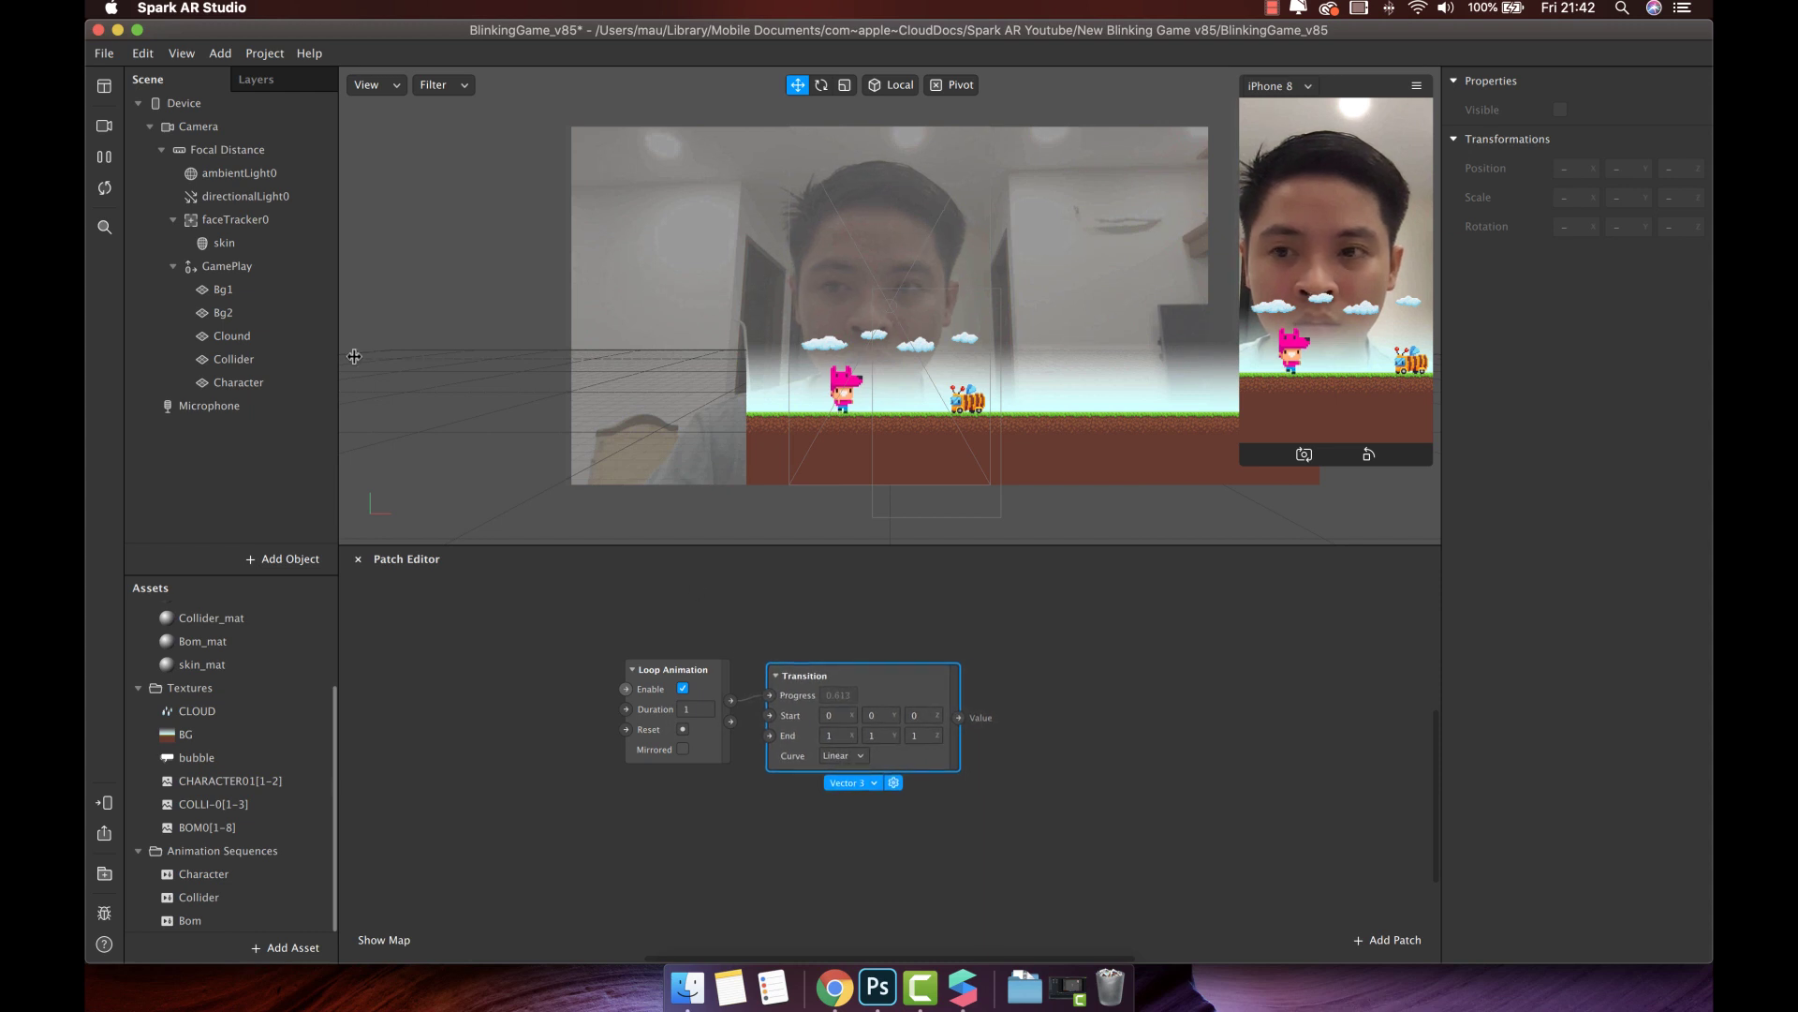
Create a 3D Position patch for the Bg1 plane and place it beside the Transition patch
left_click(271, 292)
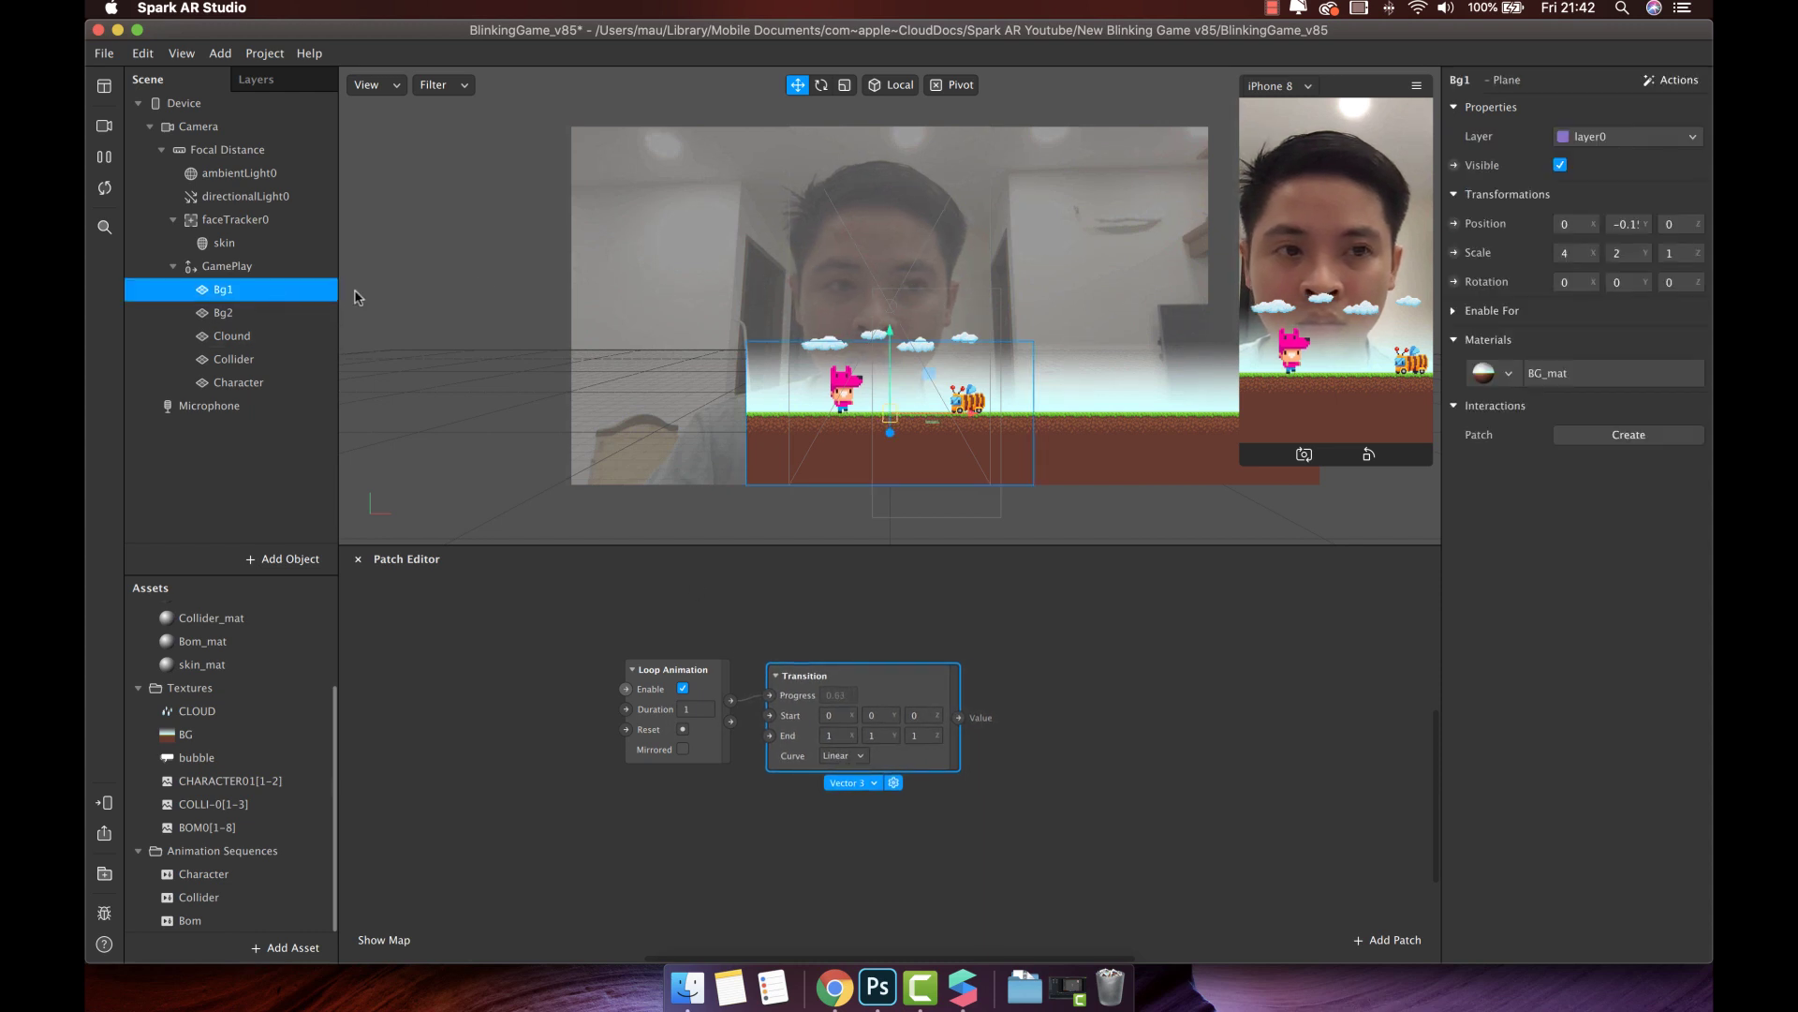
left_click(1454, 224)
left_click_drag(1026, 790, 1157, 692)
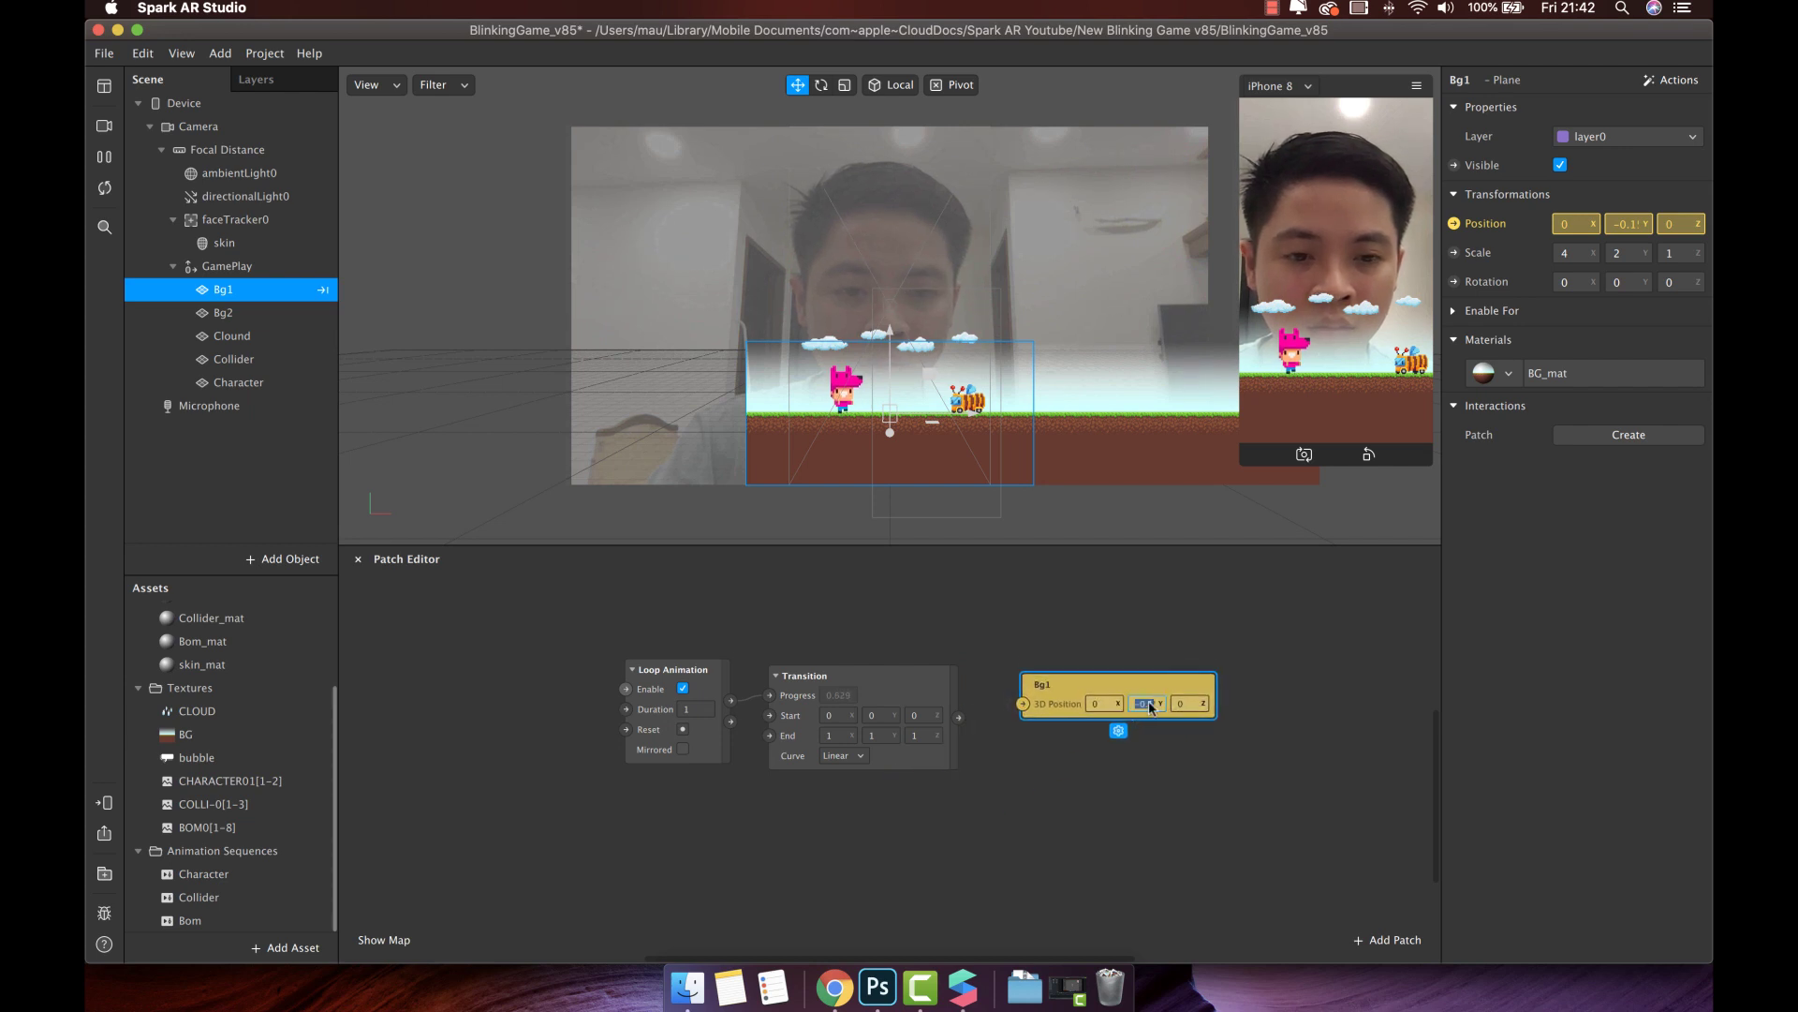
Set the Transition's start to 0, -0.15, 0 and its end to -0.4, -0.15, 0
left_click(881, 716)
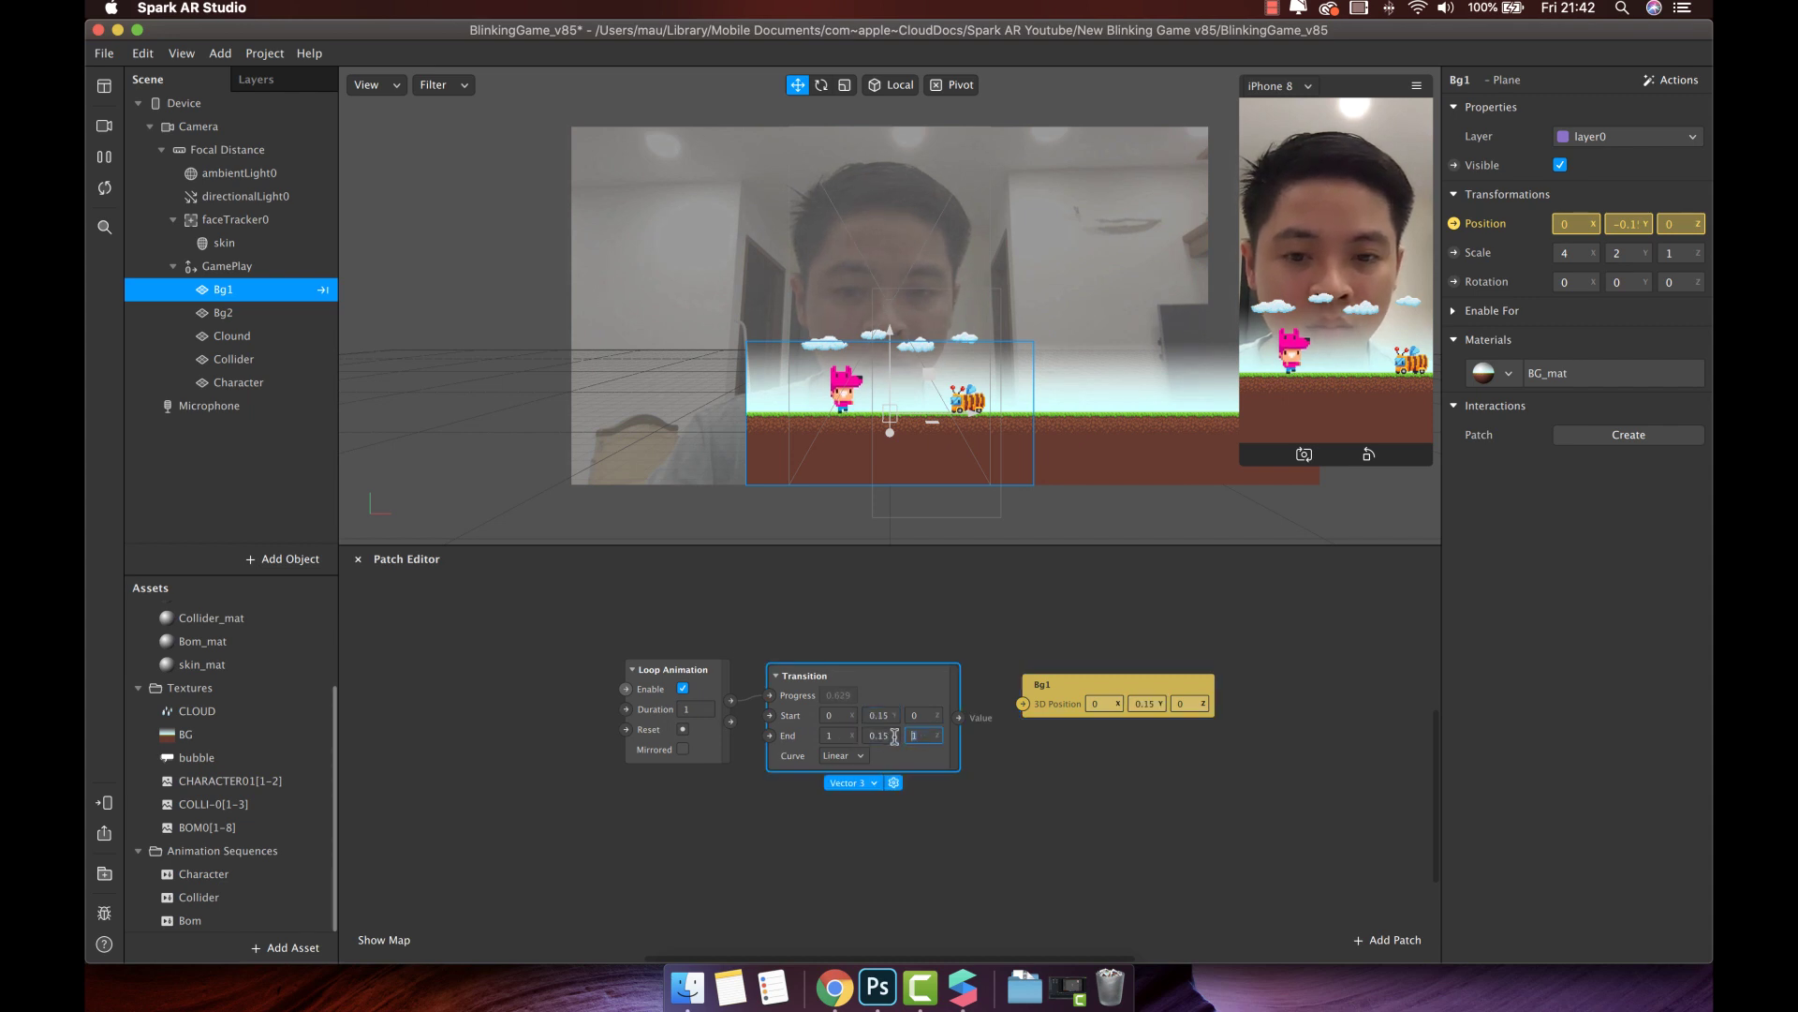
left_click(995, 784)
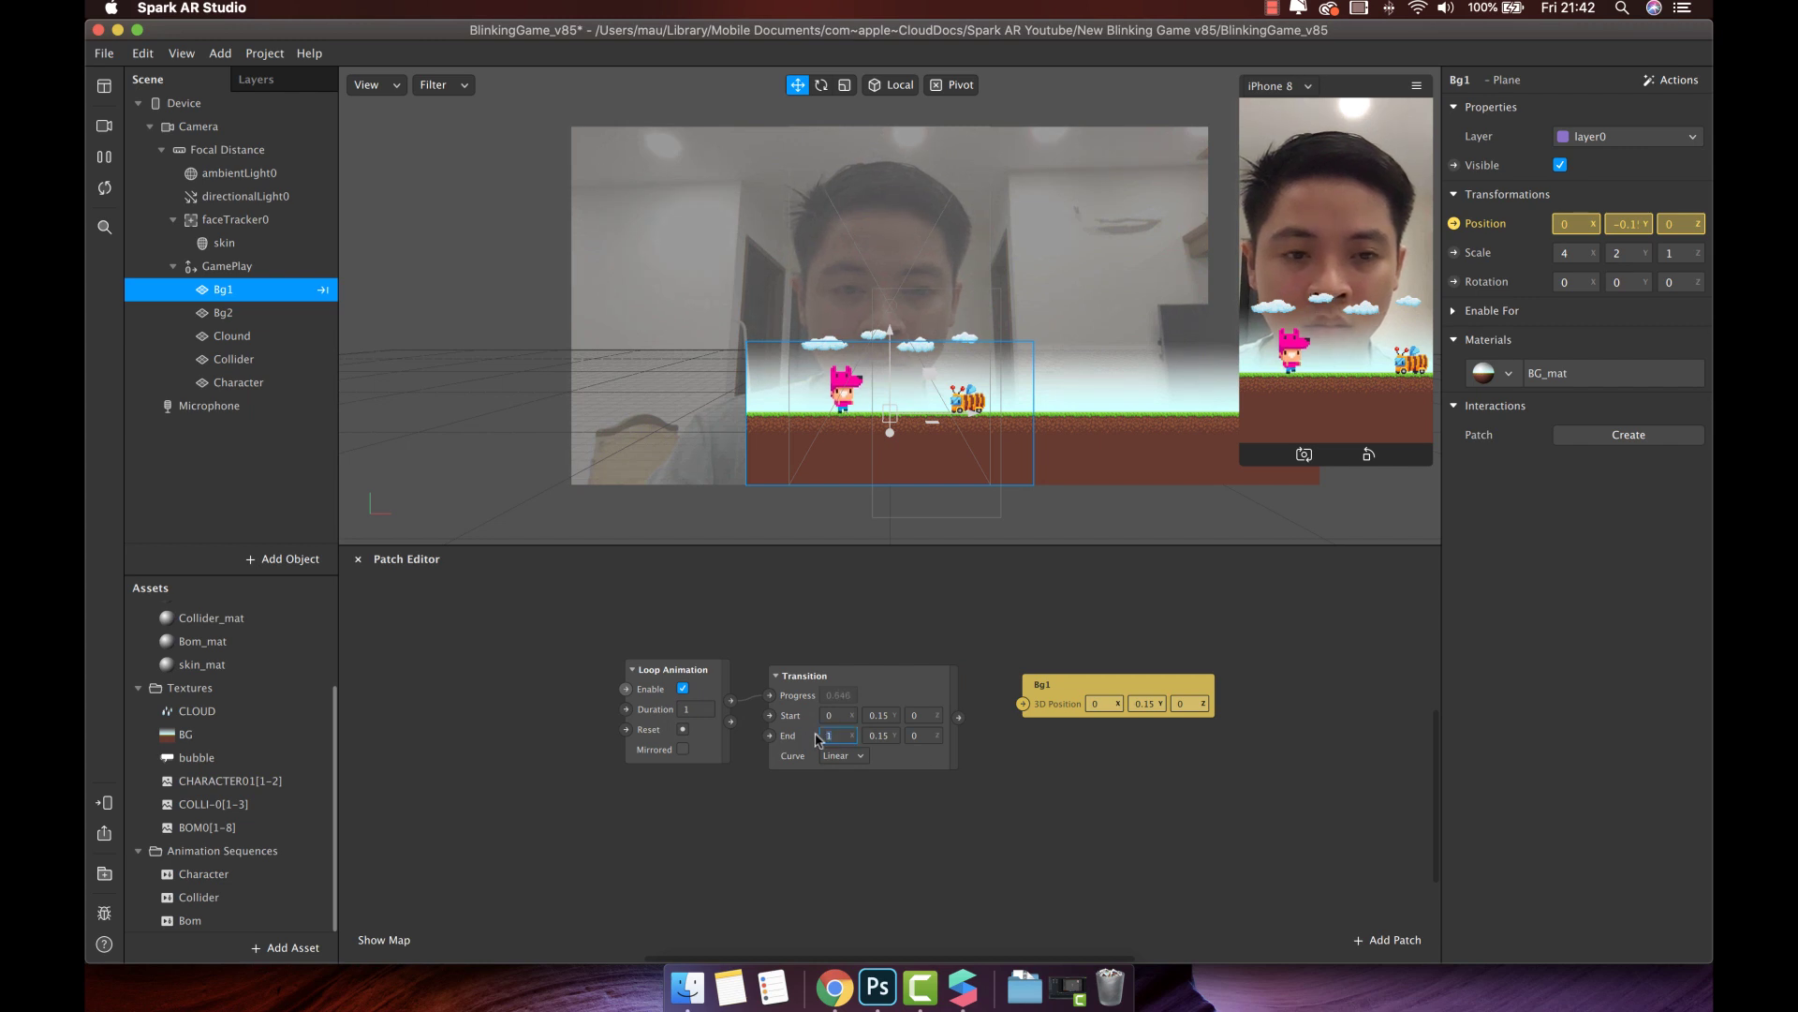
type("-0.4")
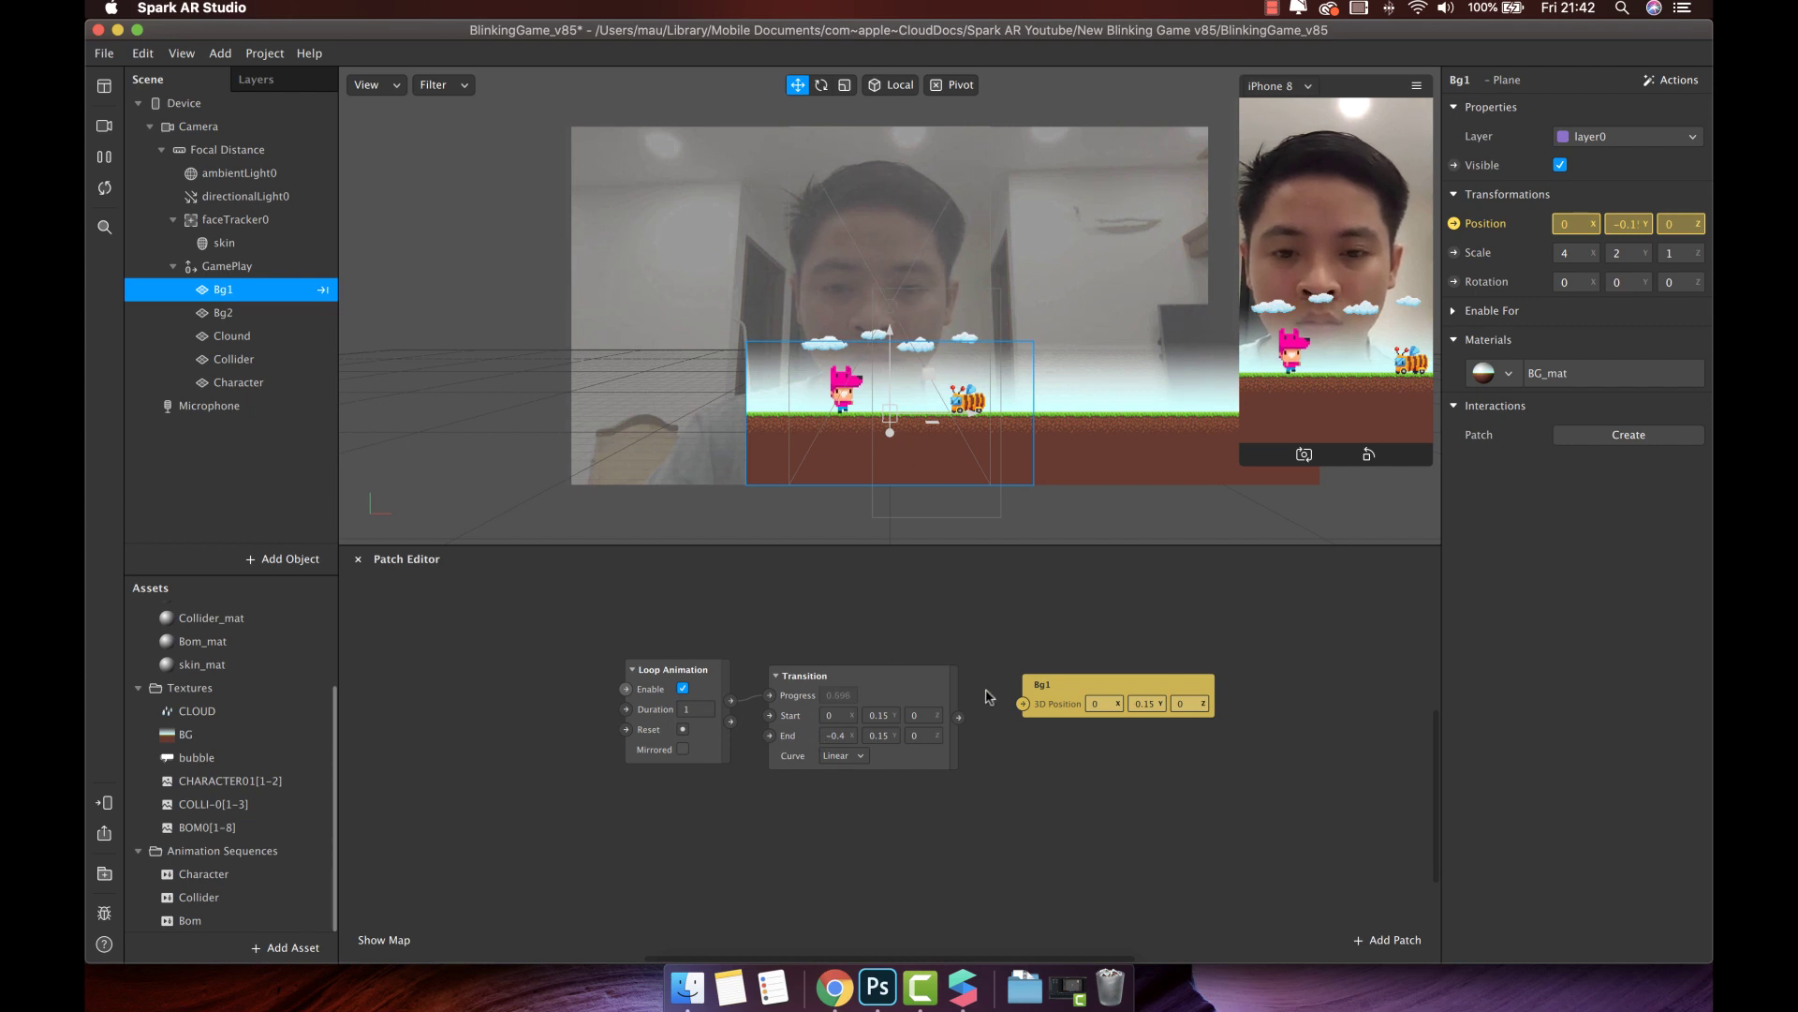
Duplicate the Transition patch, place the copy below the original, and shift all the patches slightly upward
left_click_drag(899, 682, 908, 679)
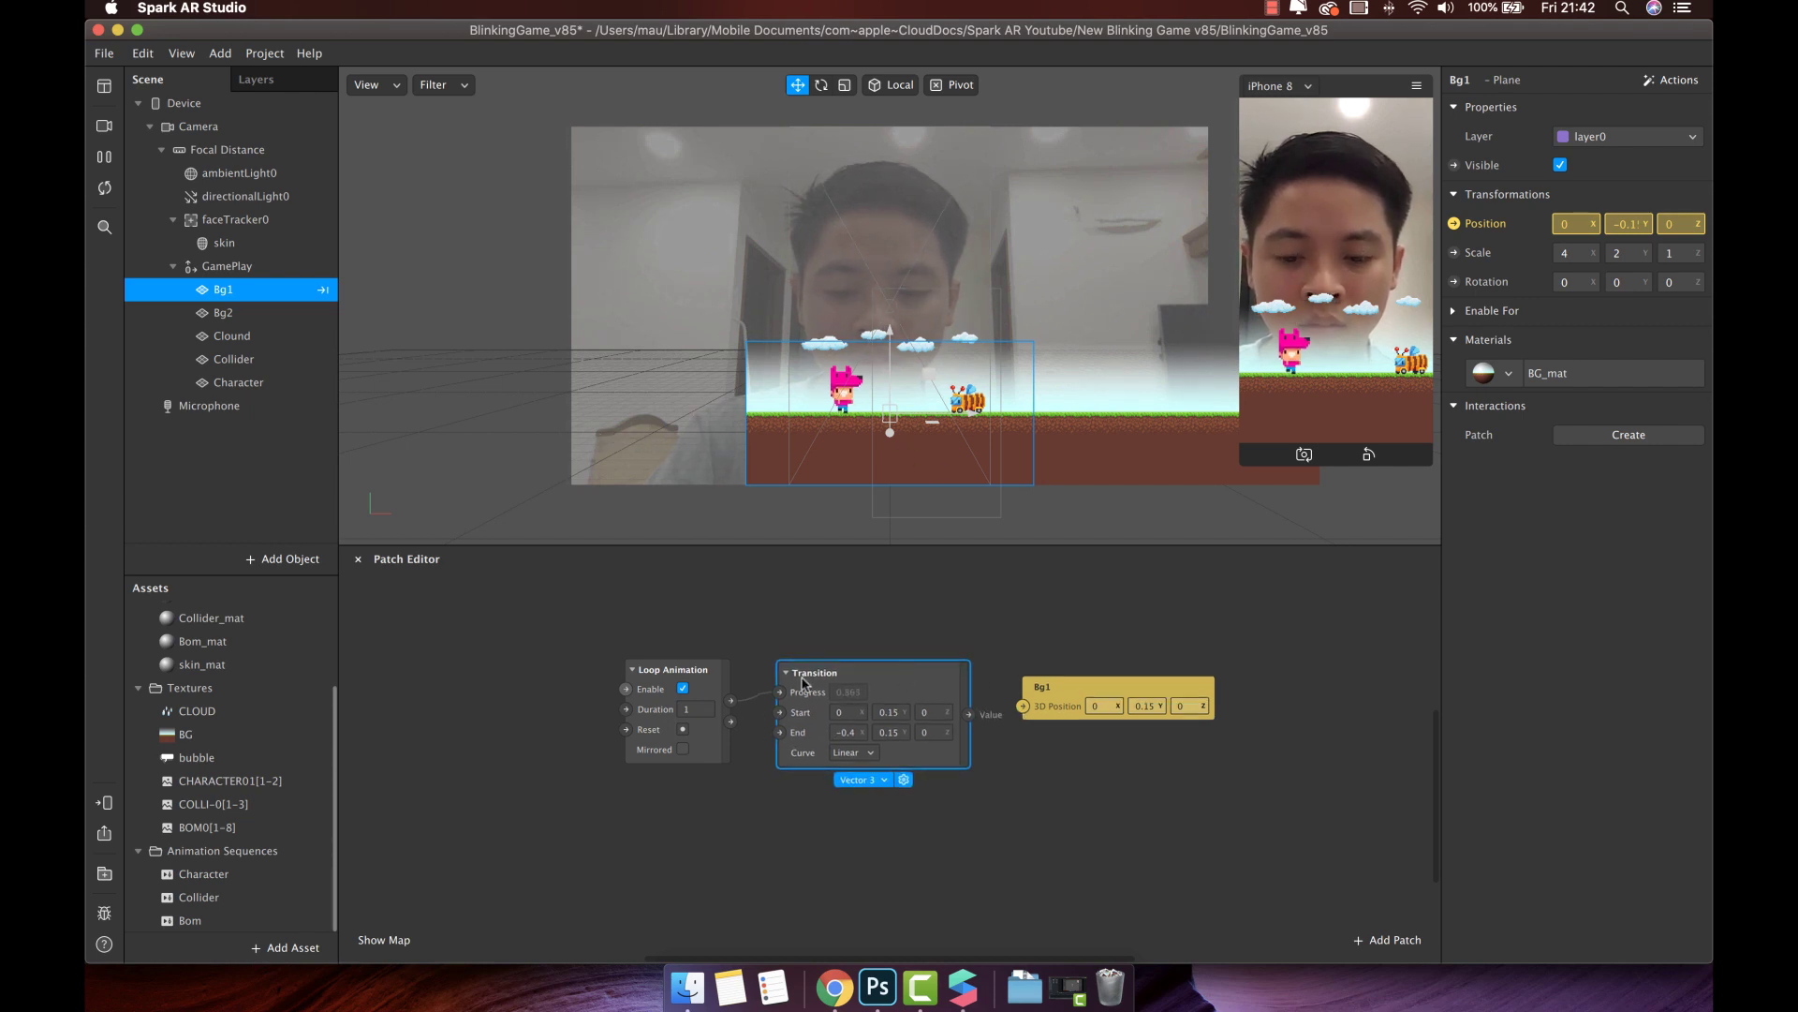
key("super+v")
left_click_drag(852, 731, 818, 811)
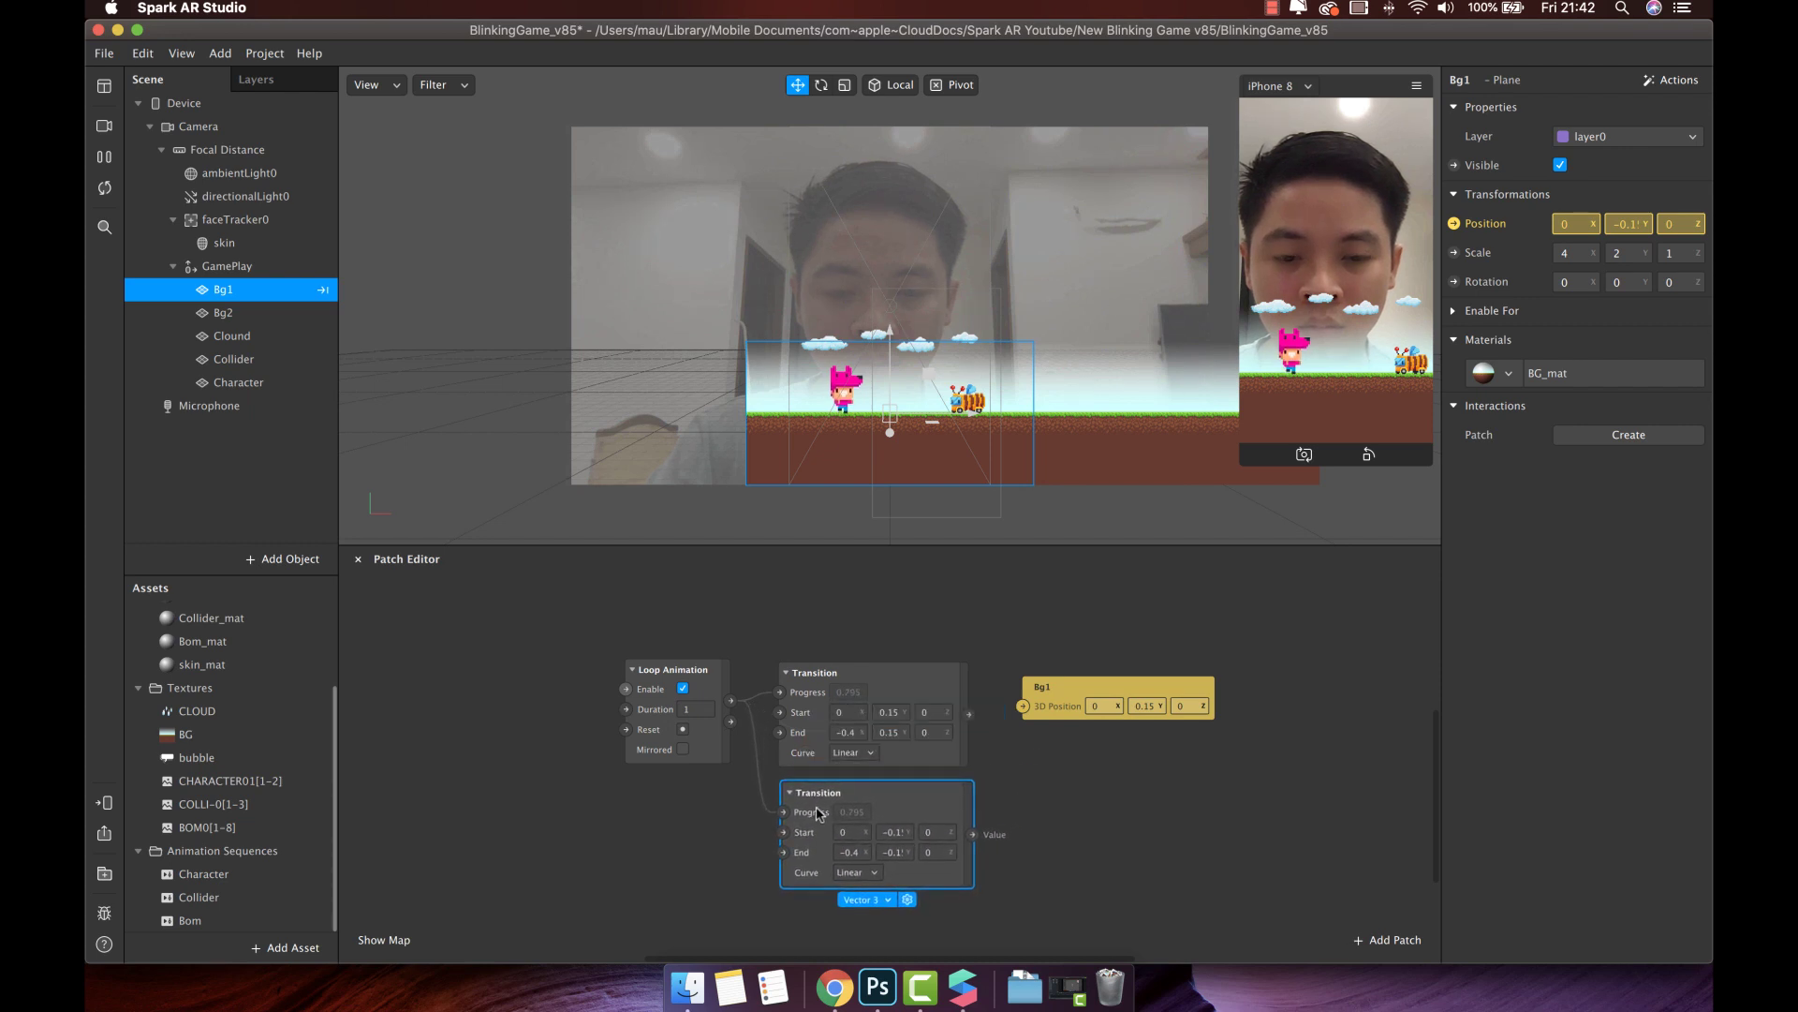
key("super+a")
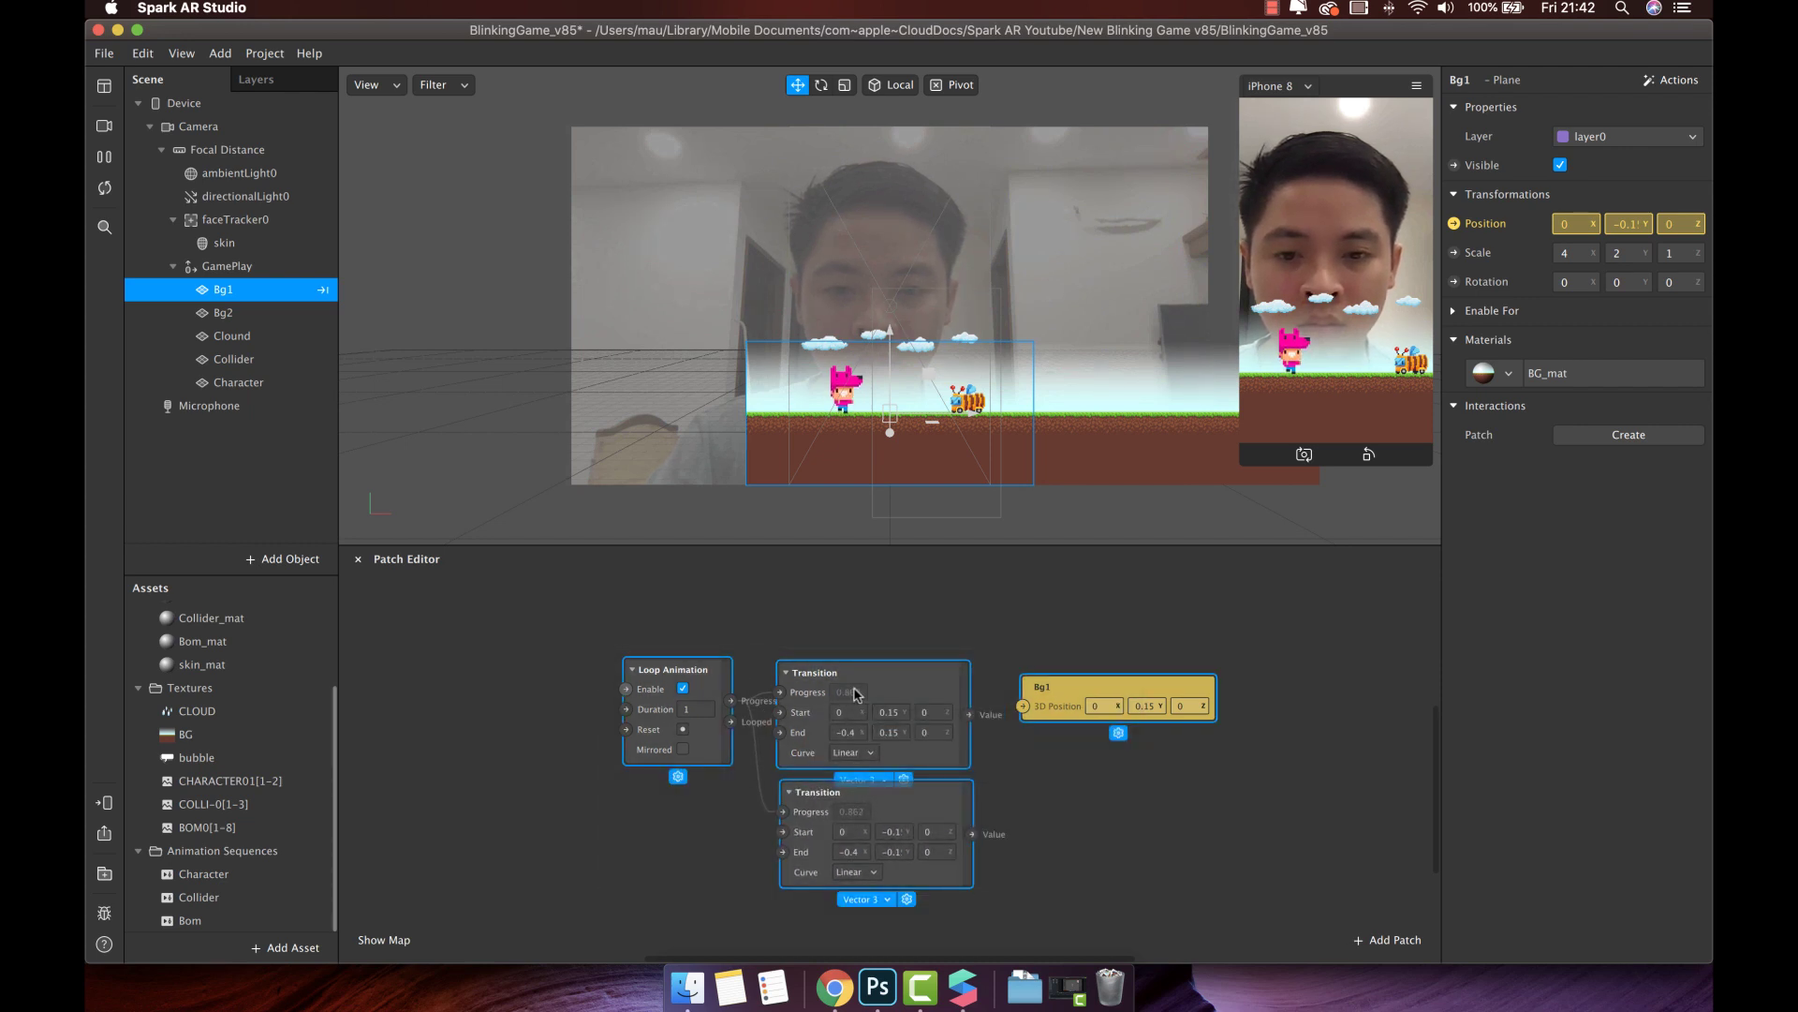
left_click_drag(851, 690, 895, 696)
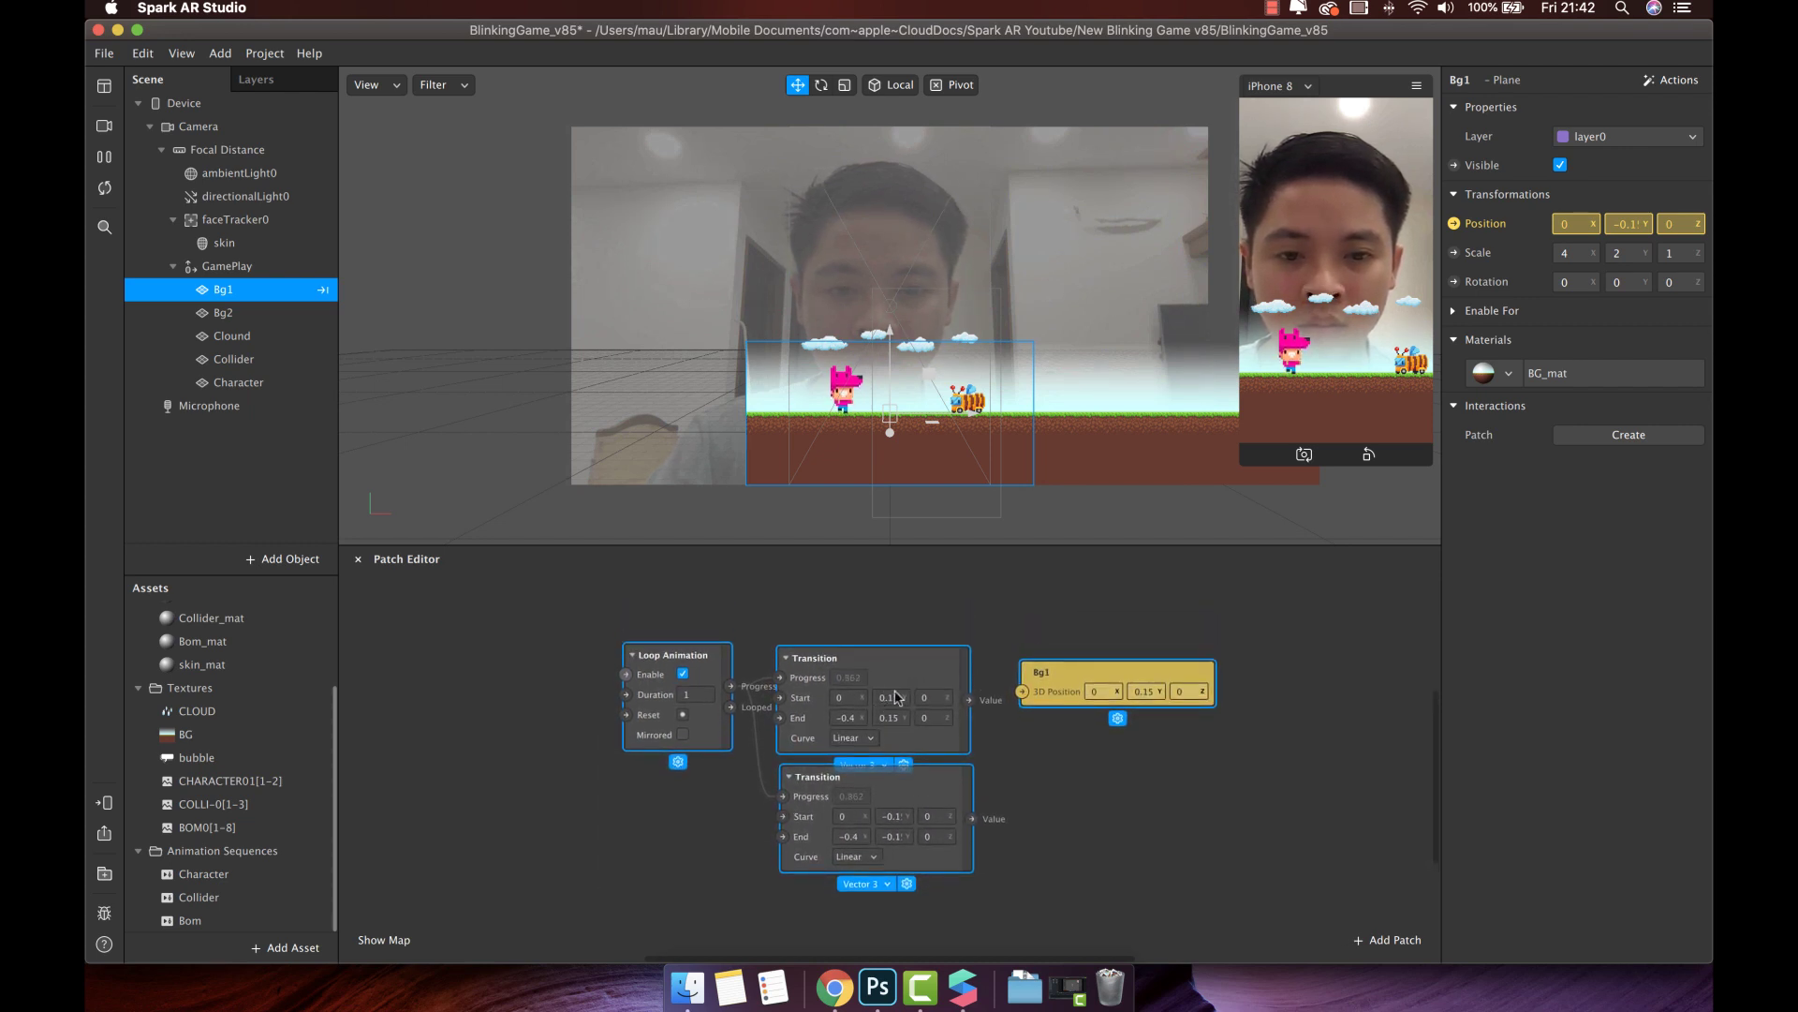
Create a 3D Position patch for the Bg2 plane and place it beside the lower Transition patch
left_click(231, 313)
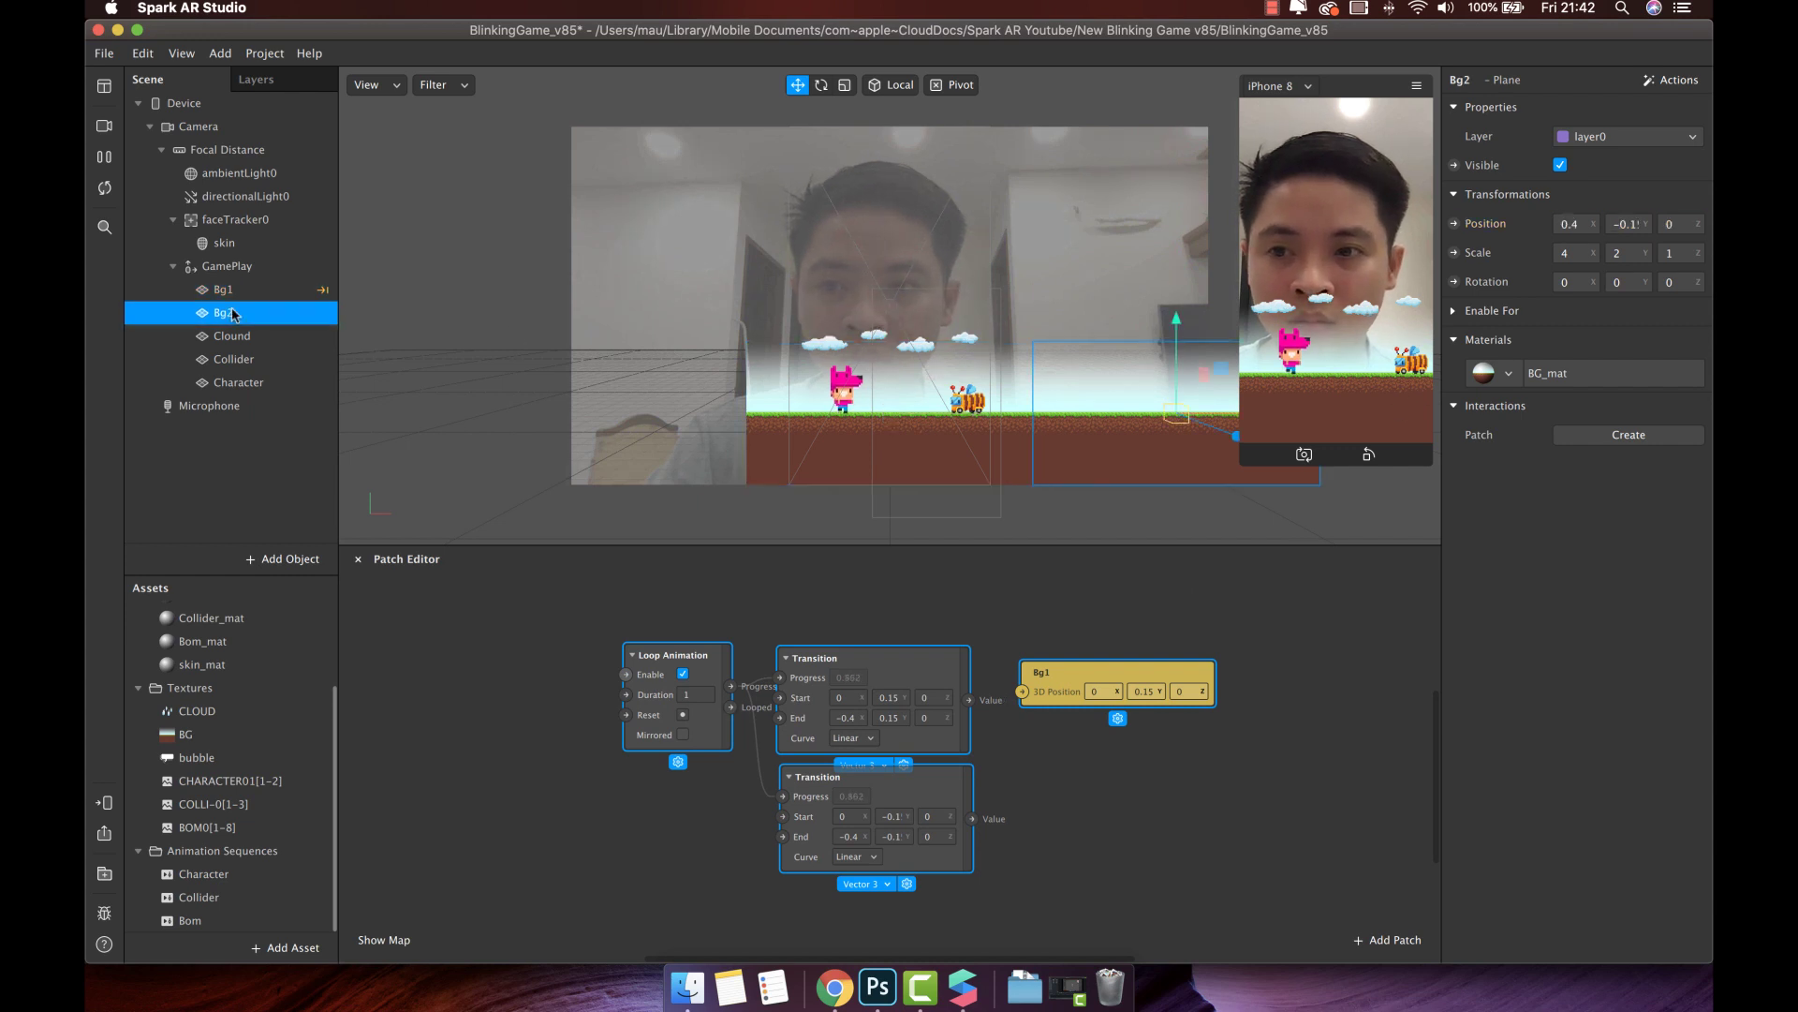
left_click(1455, 224)
left_click_drag(988, 776, 1123, 782)
scroll(1123, 783, "up", 3)
scroll(1123, 783, "up", 1)
scroll(1123, 783, "down", 2)
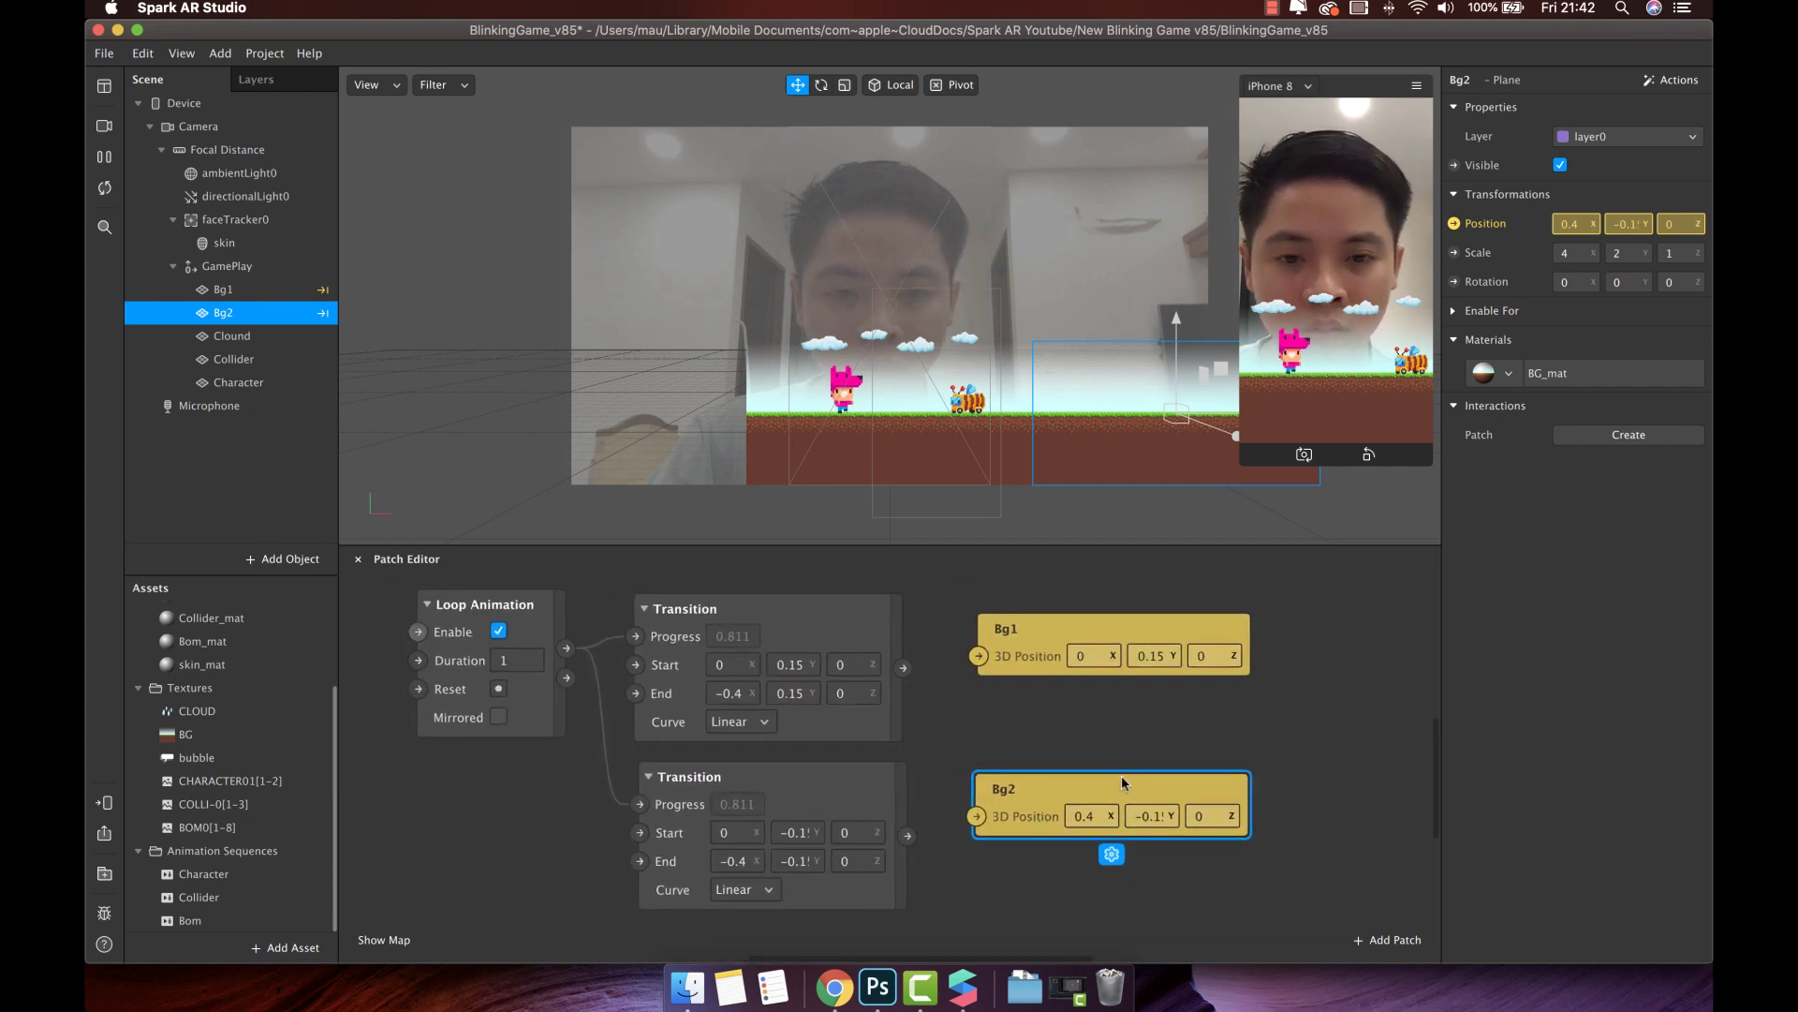
Set the lower Transition's X start to 0.4 and X end to 0, and the Loop Animation's duration to 4
left_click(1123, 793)
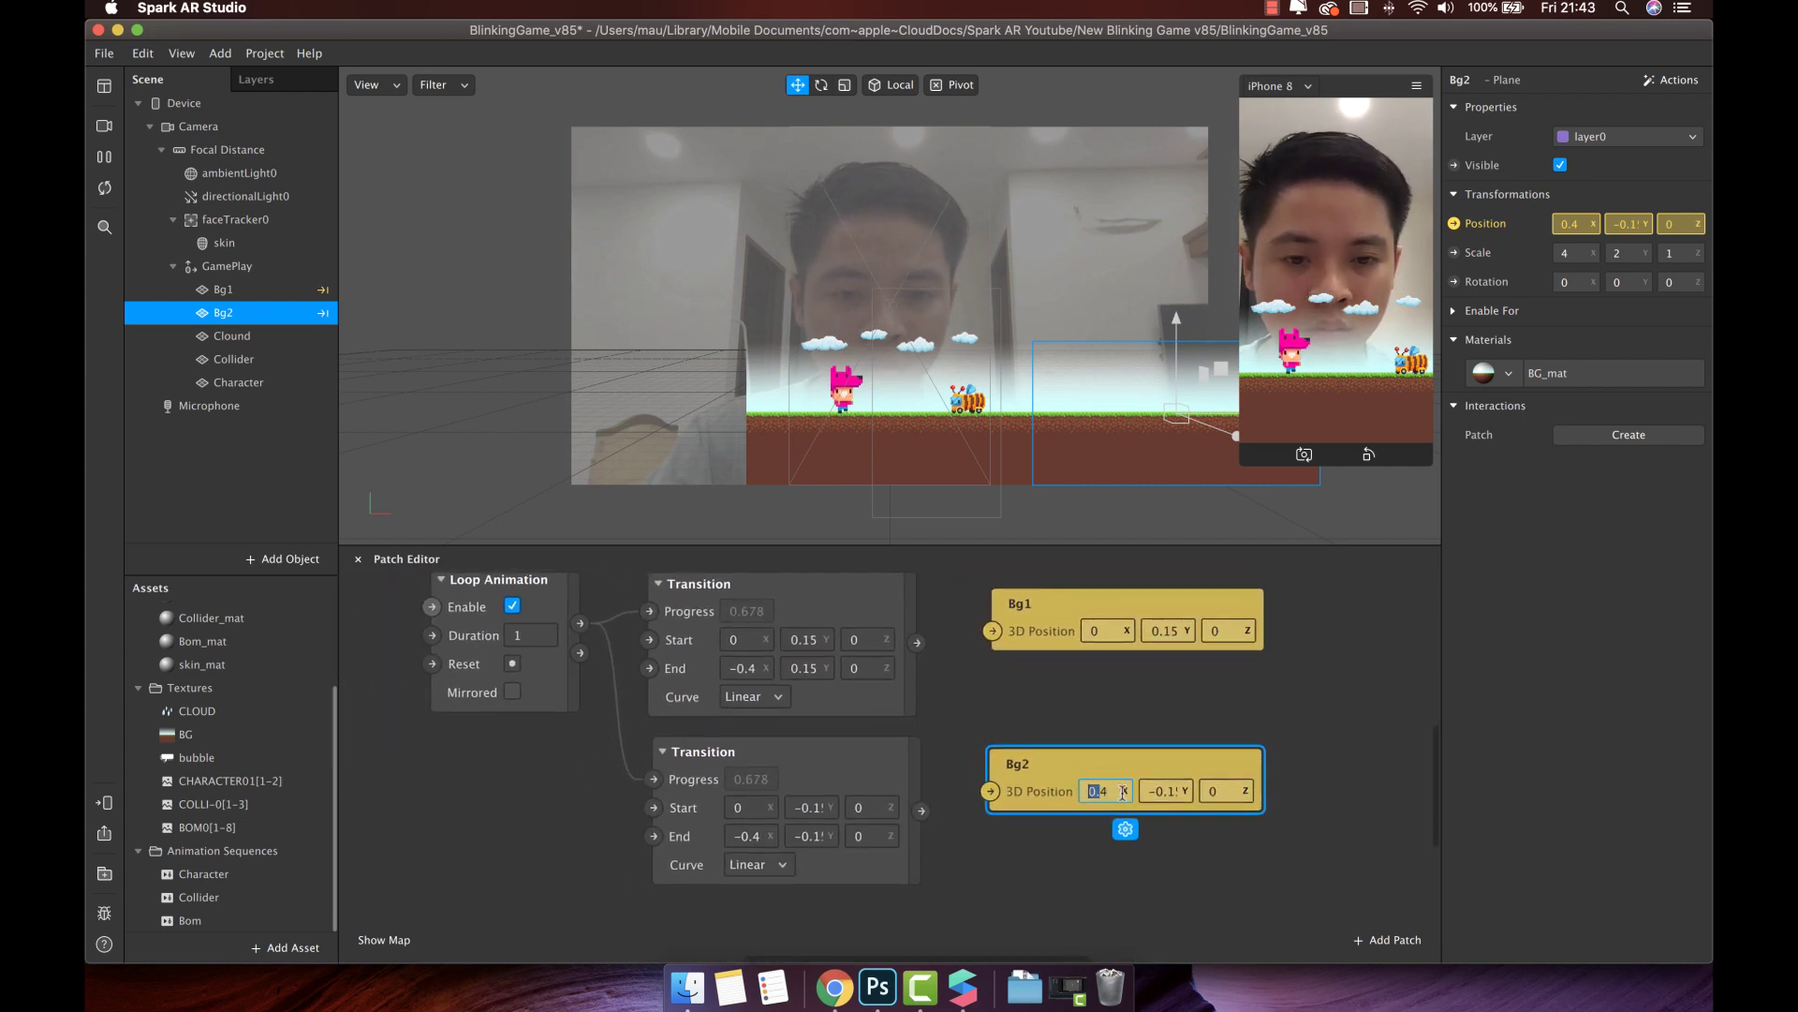
left_click(751, 807)
type(".4")
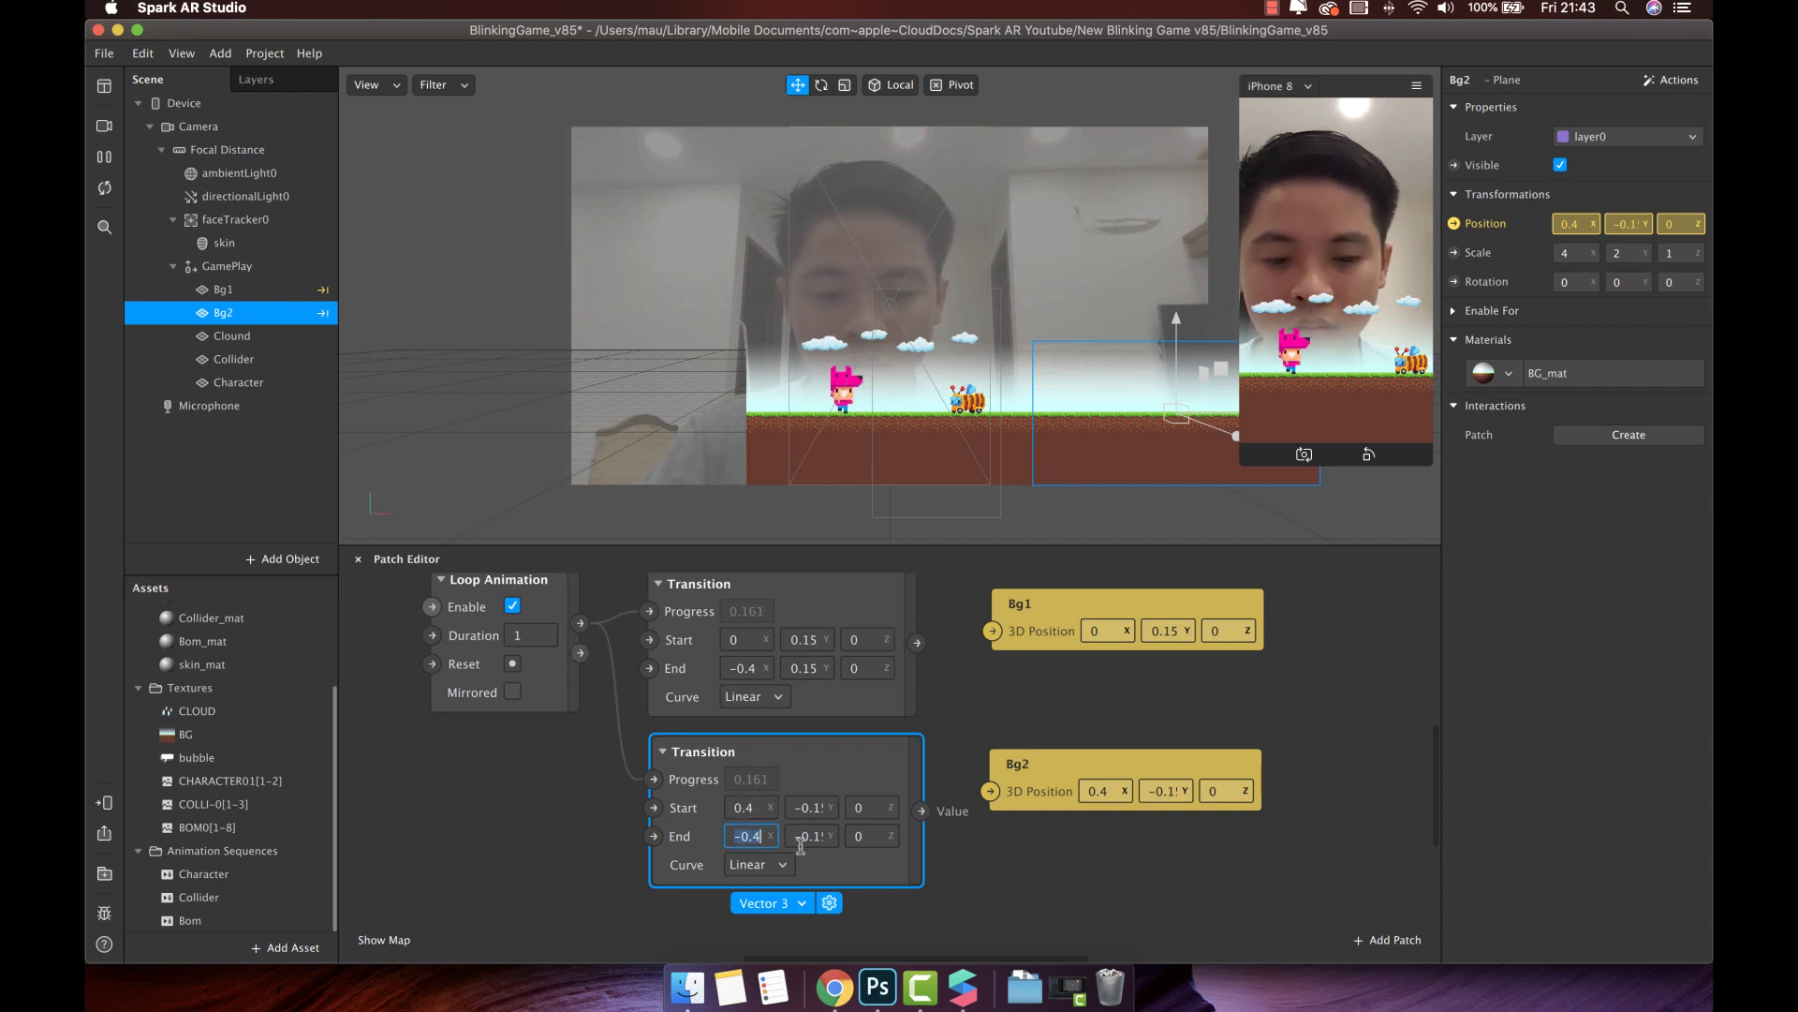
type("0")
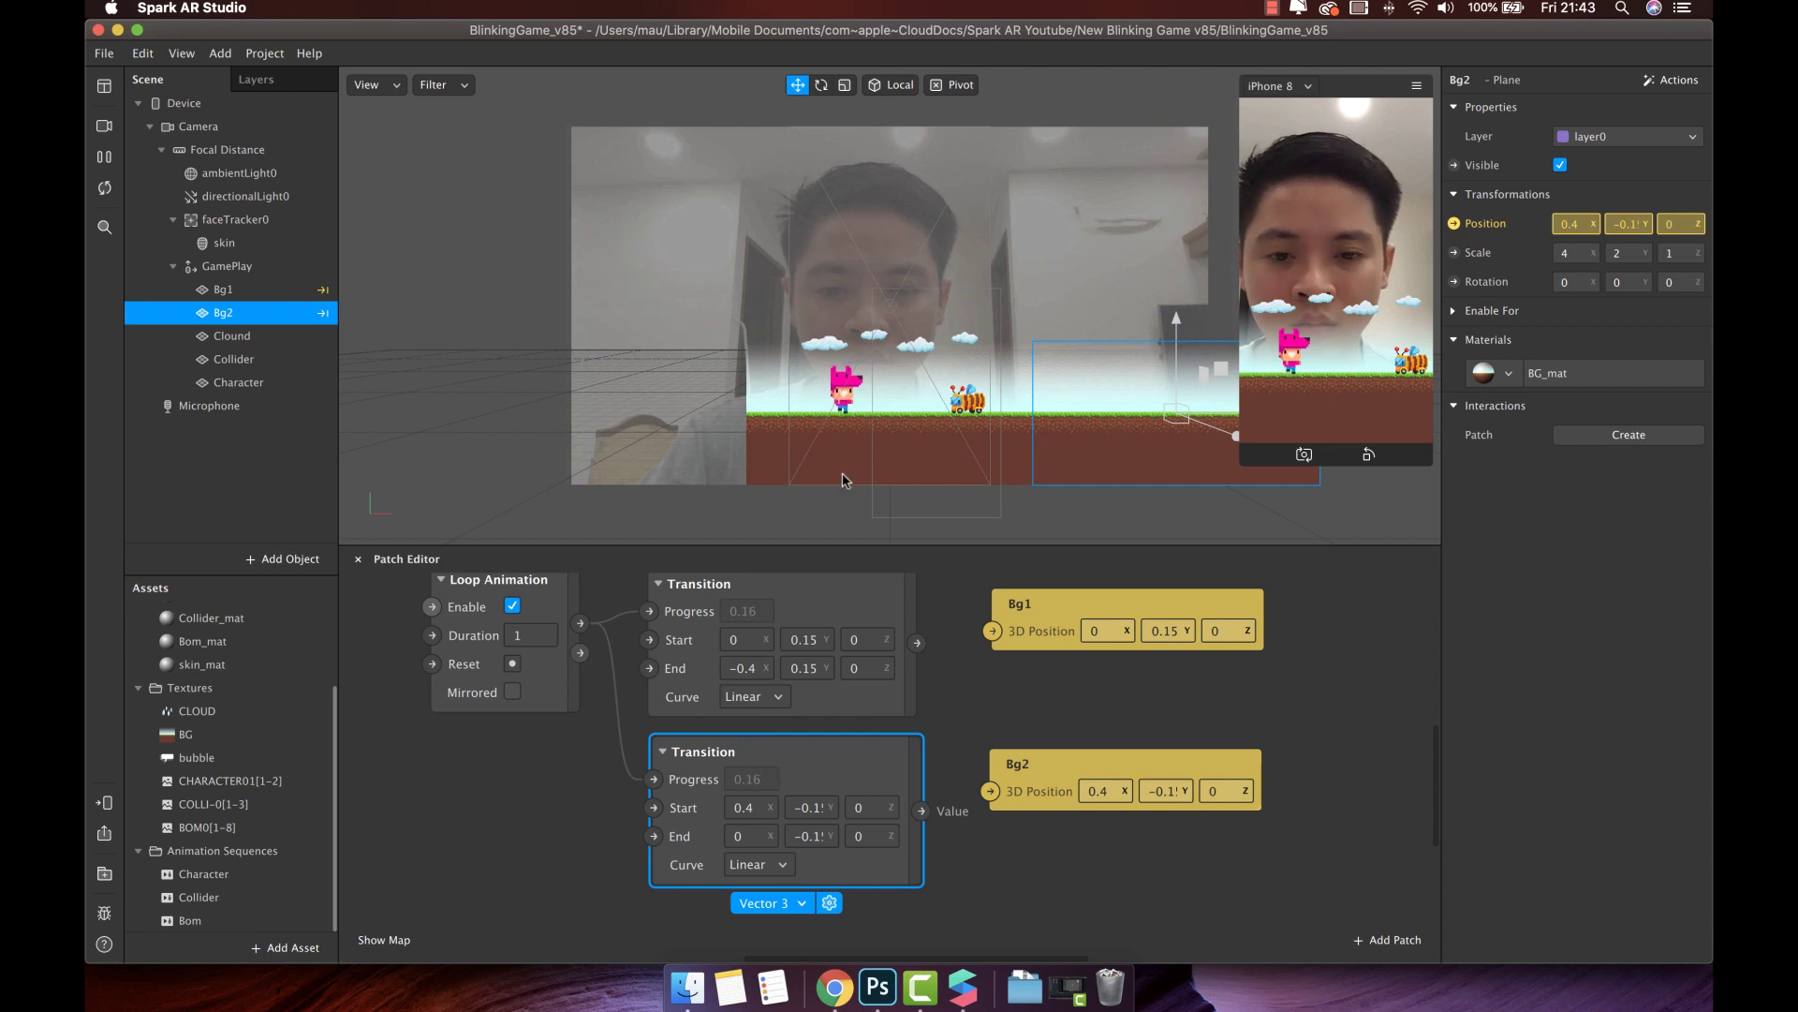
scroll(525, 634, "right", 1)
left_click(525, 635)
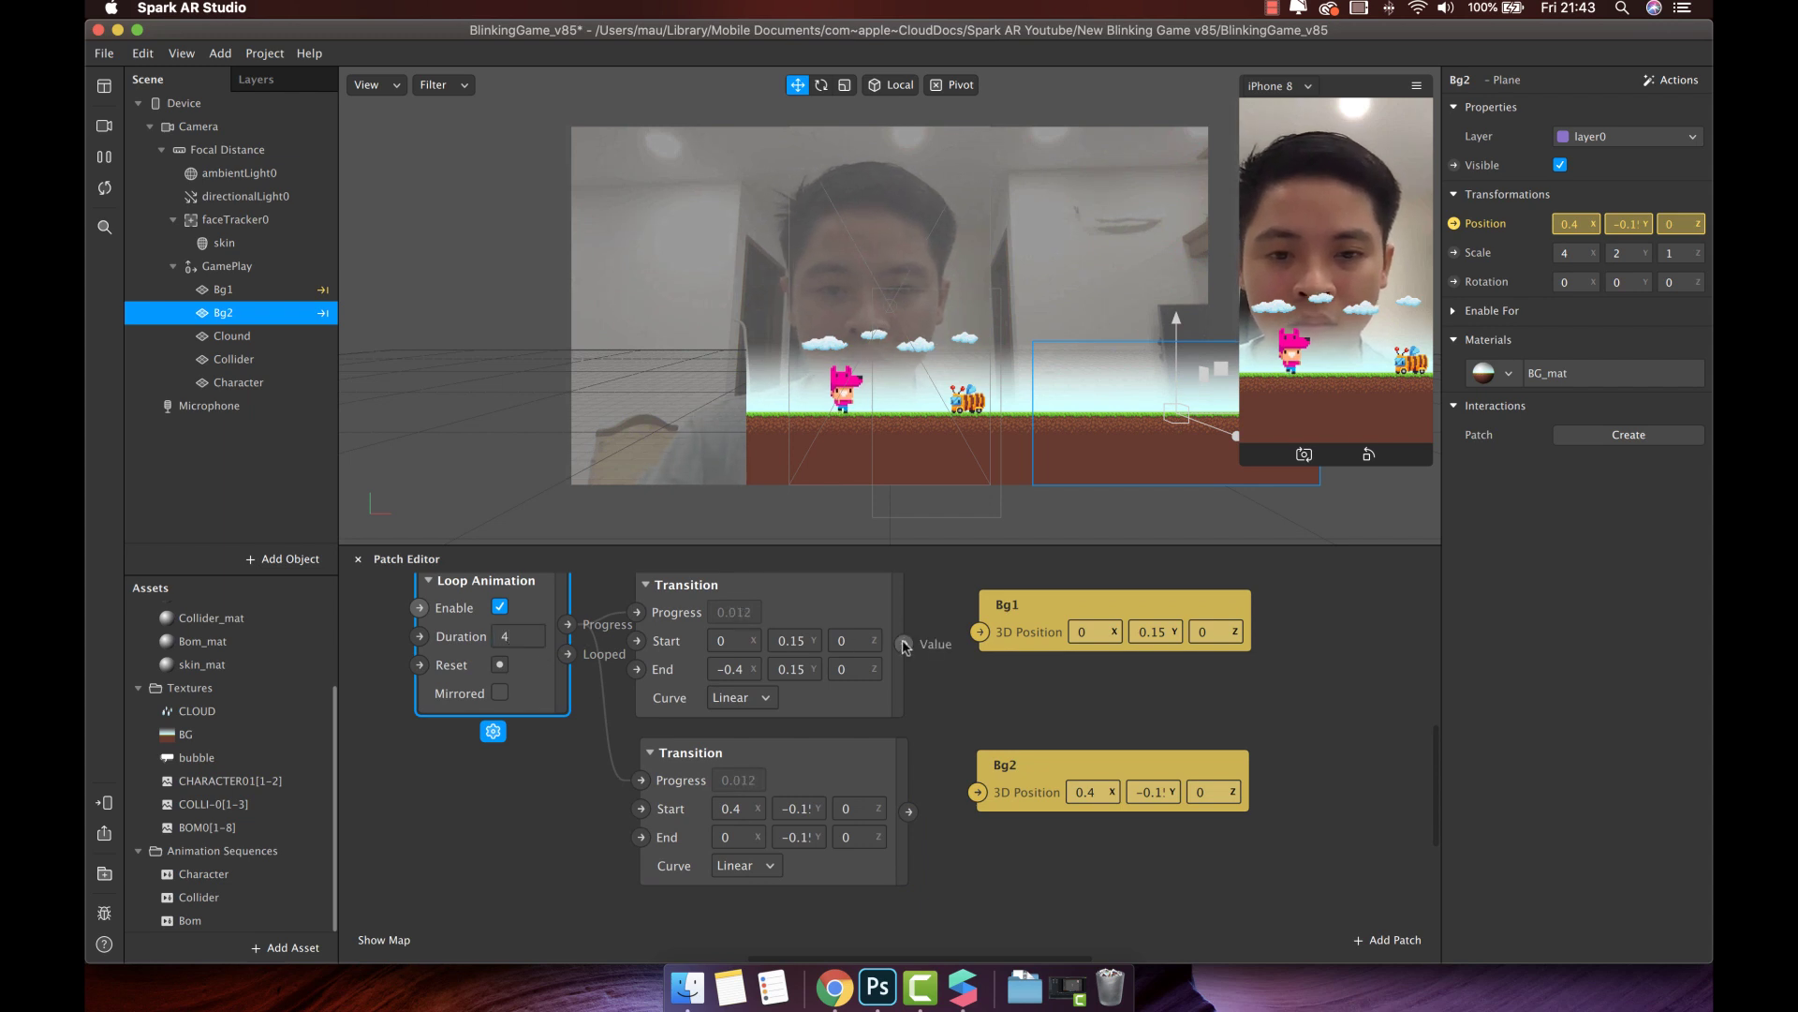
Connect the upper Transition's value to Bg1's 3D Position and the lower one's to Bg2's, and enlarge the device preview
left_click_drag(905, 647, 978, 633)
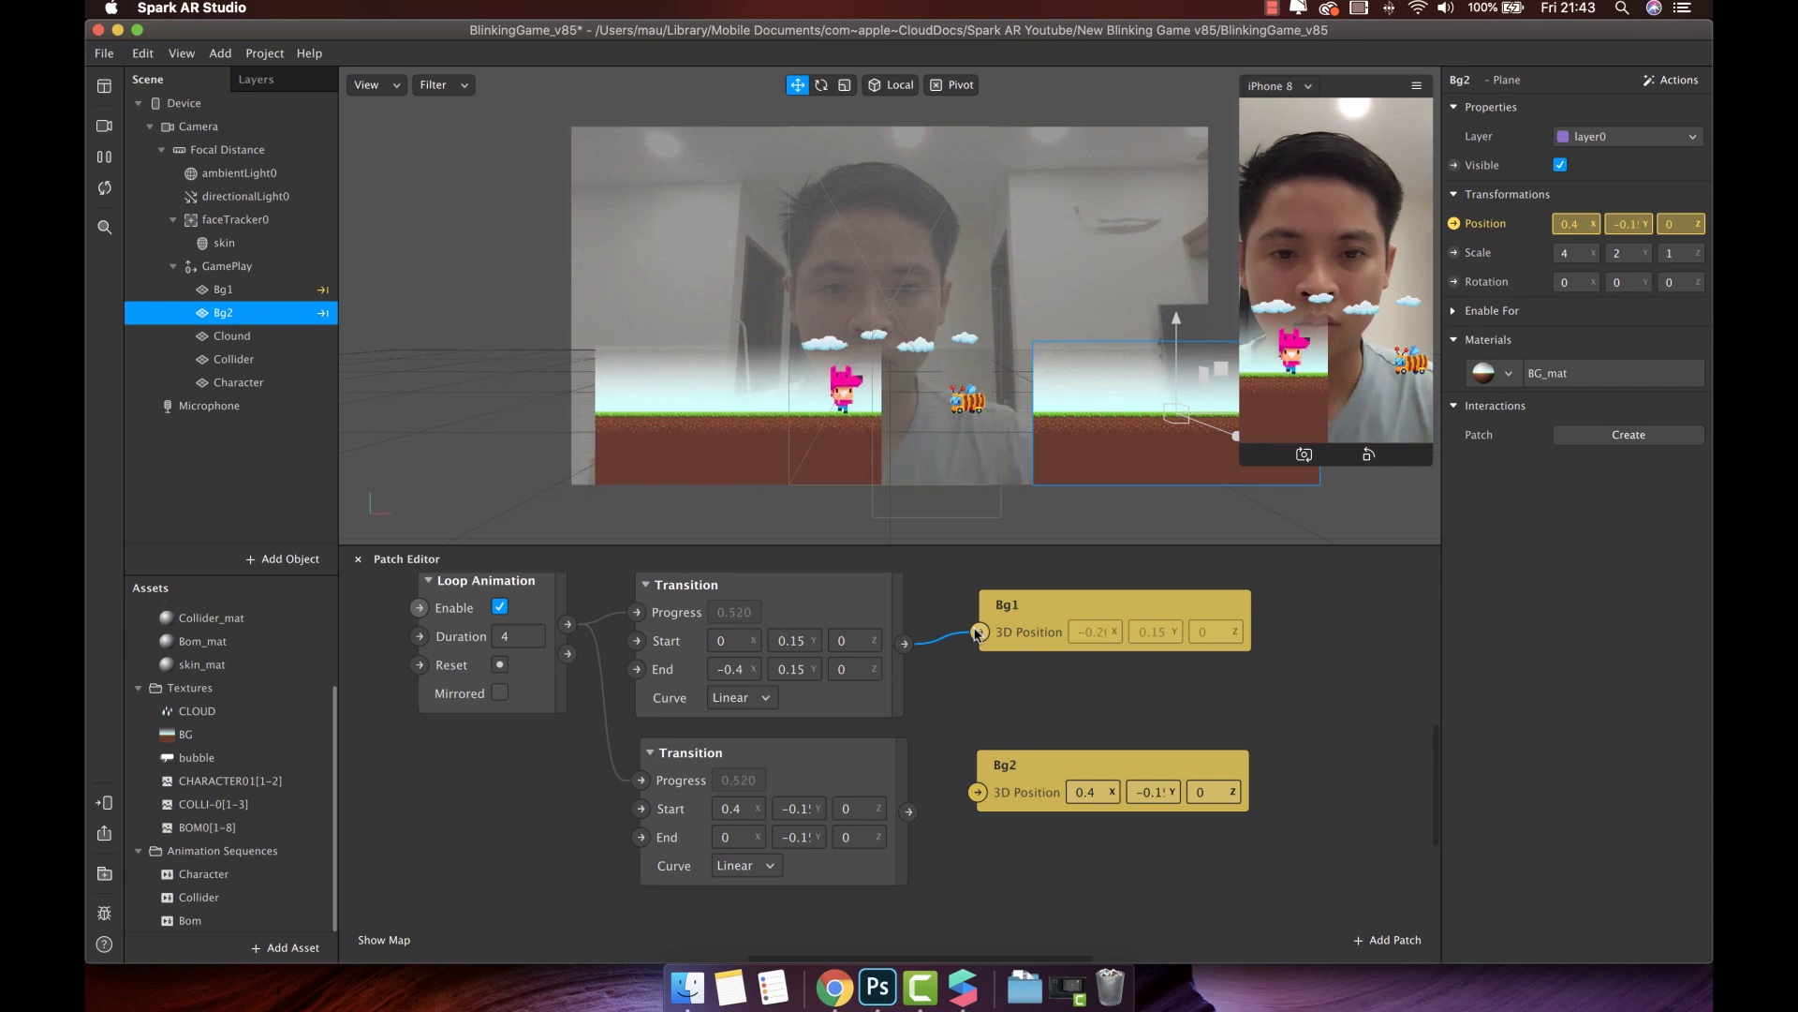
left_click_drag(909, 812, 976, 794)
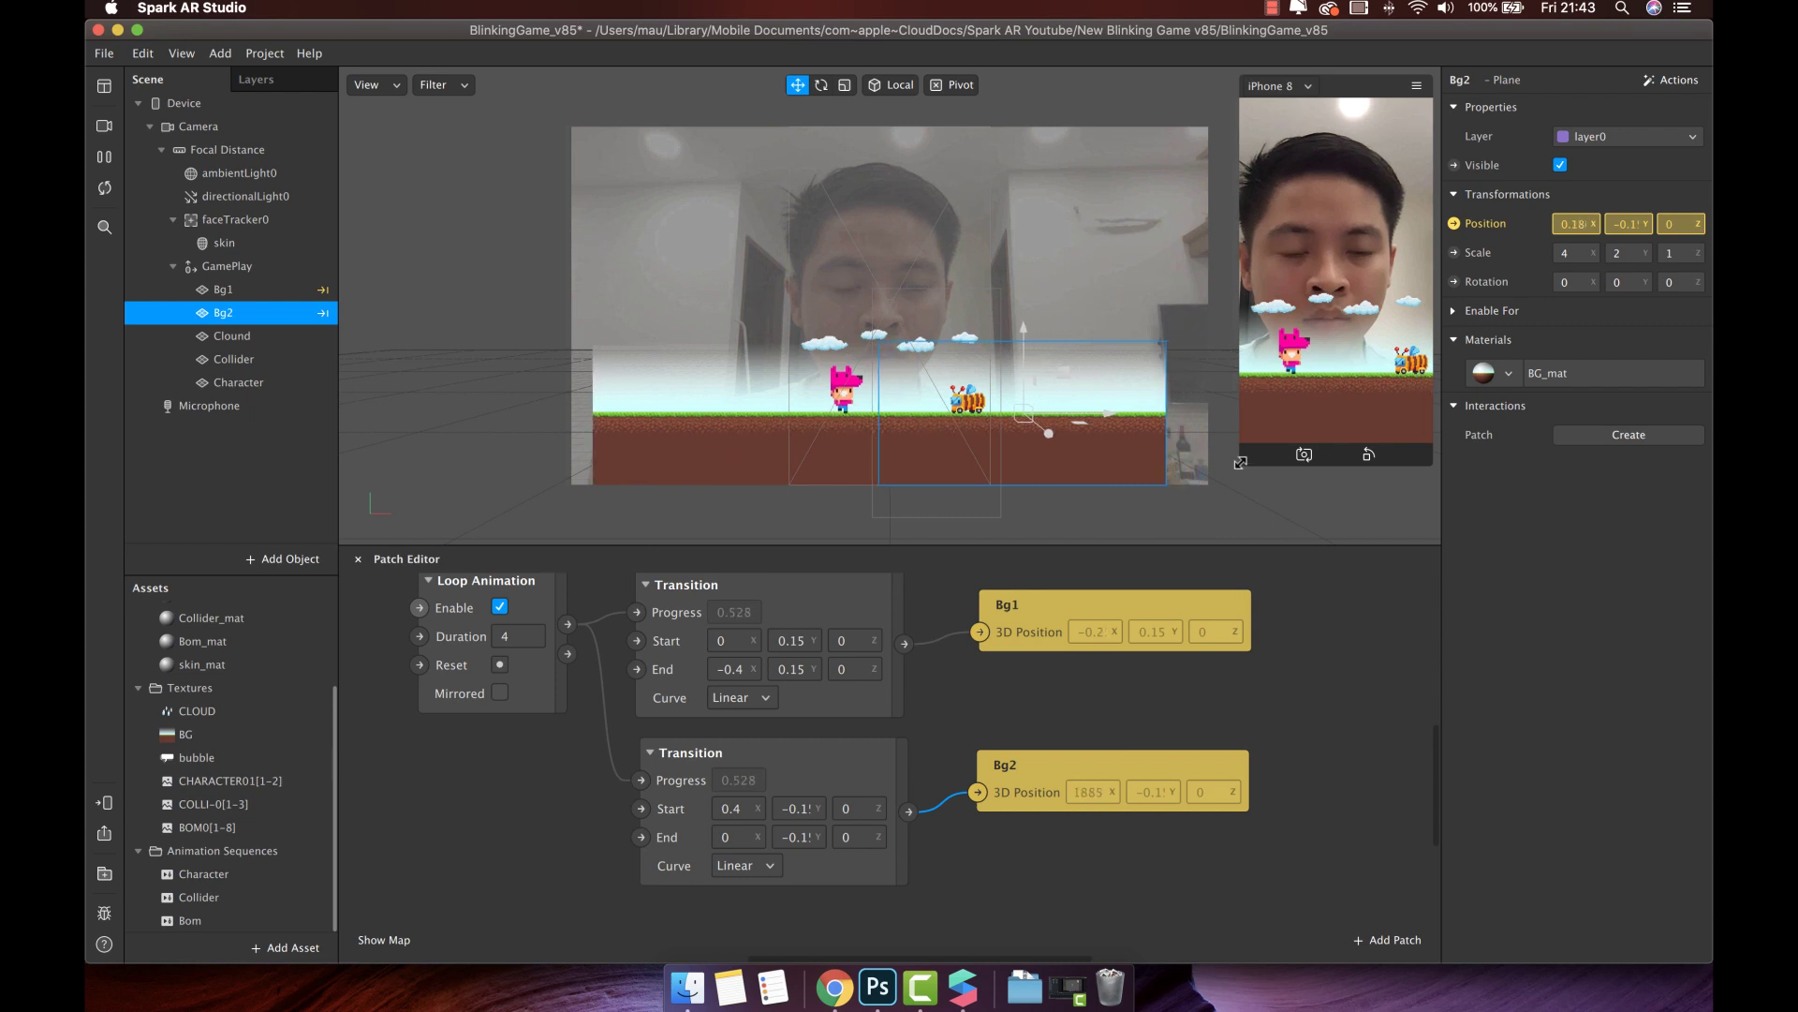
left_click_drag(1240, 464, 1036, 726)
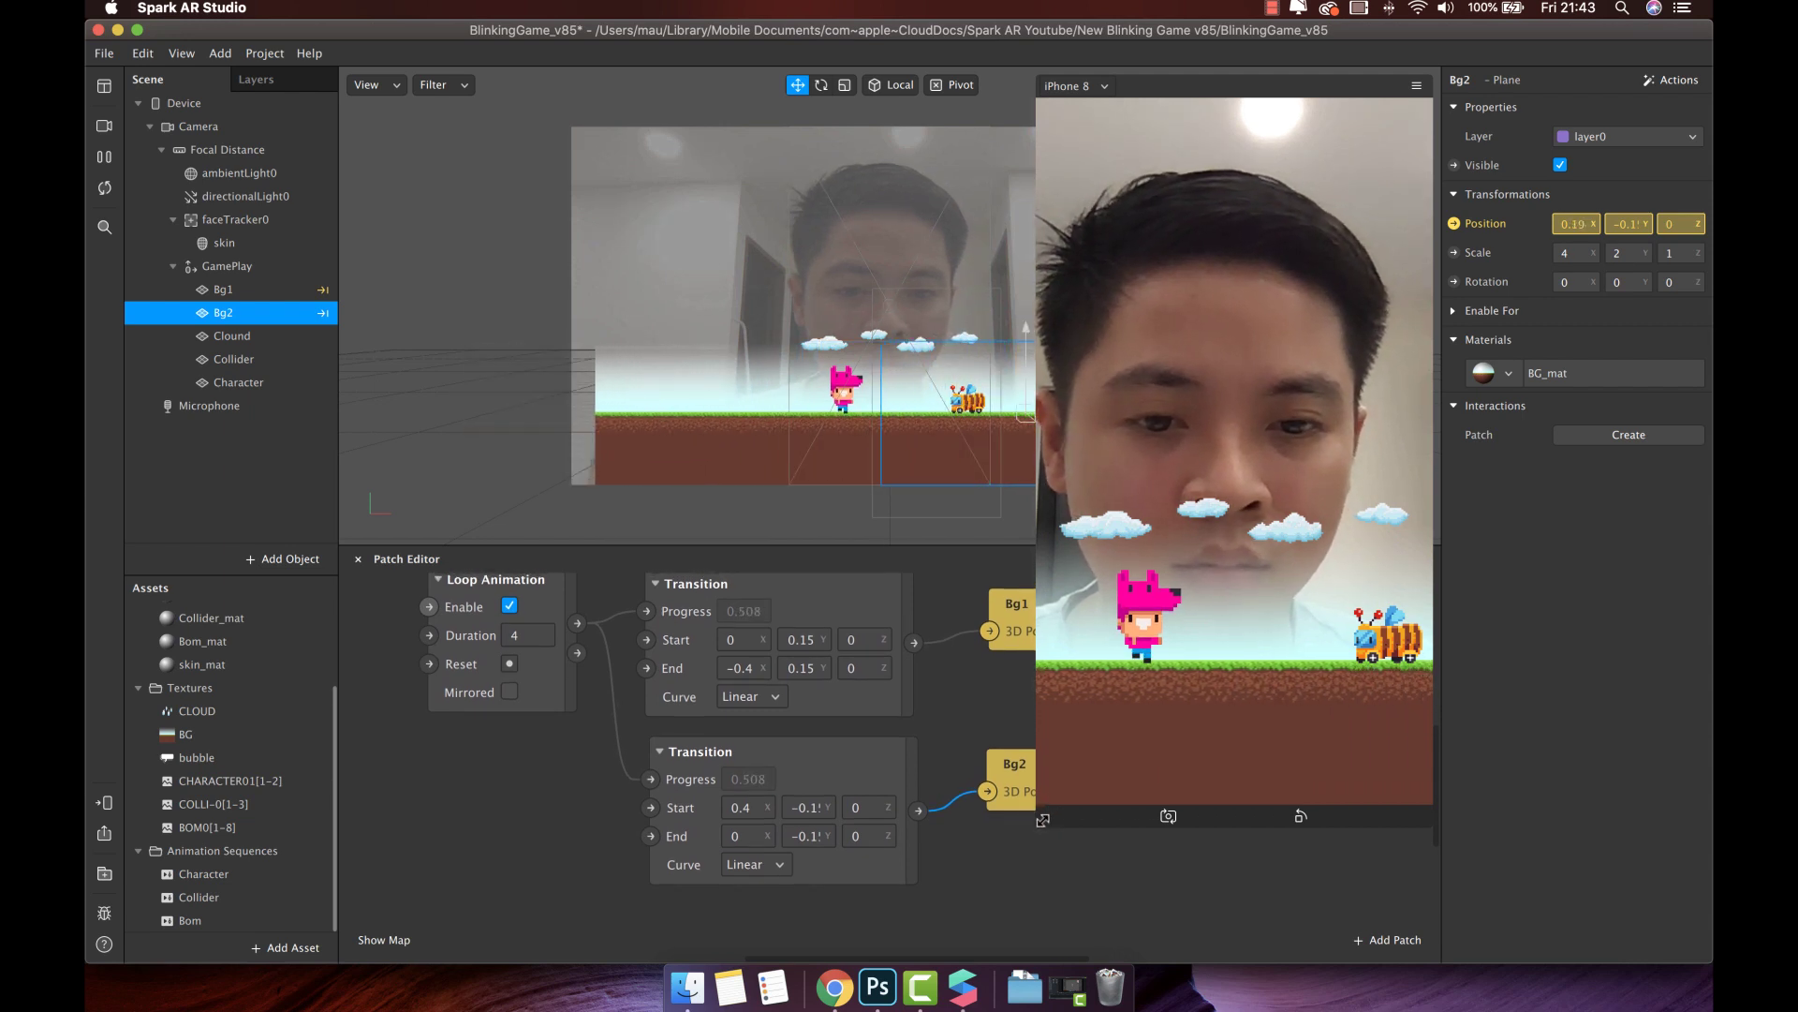
Shrink the device preview and rename the Clound plane to Cloud1
left_click_drag(1048, 816, 1208, 523)
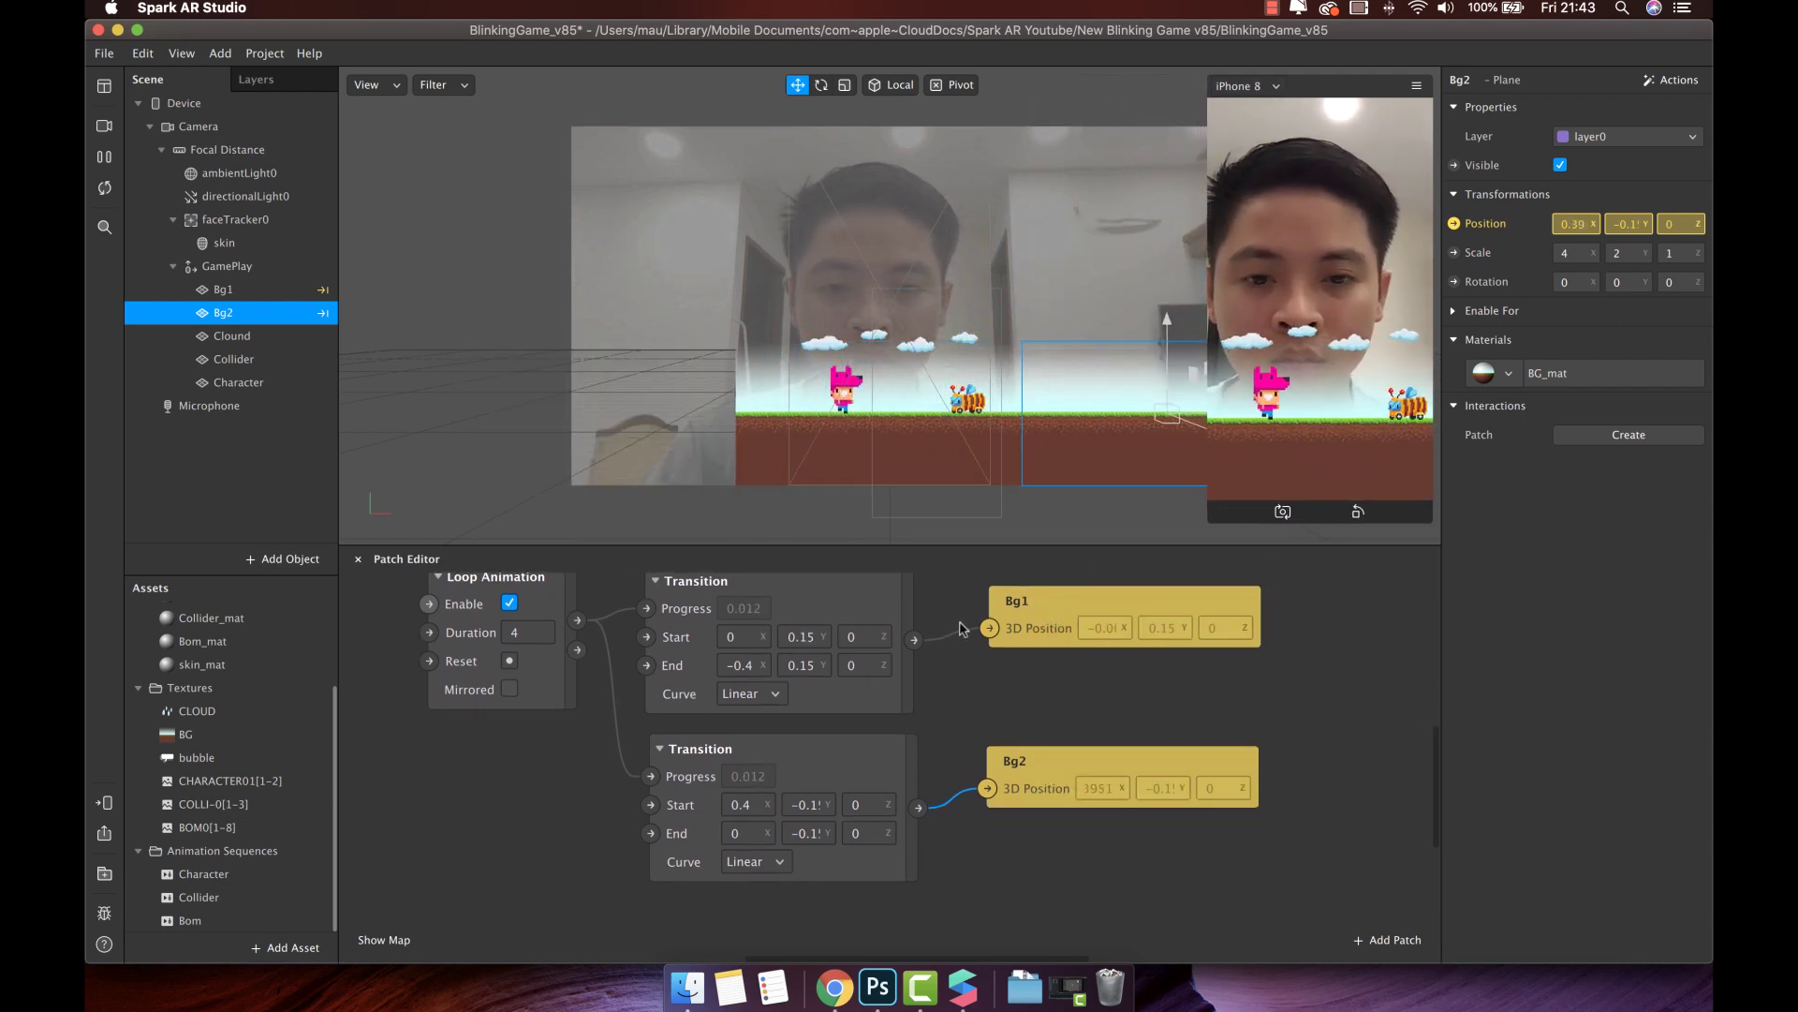
left_click(238, 339)
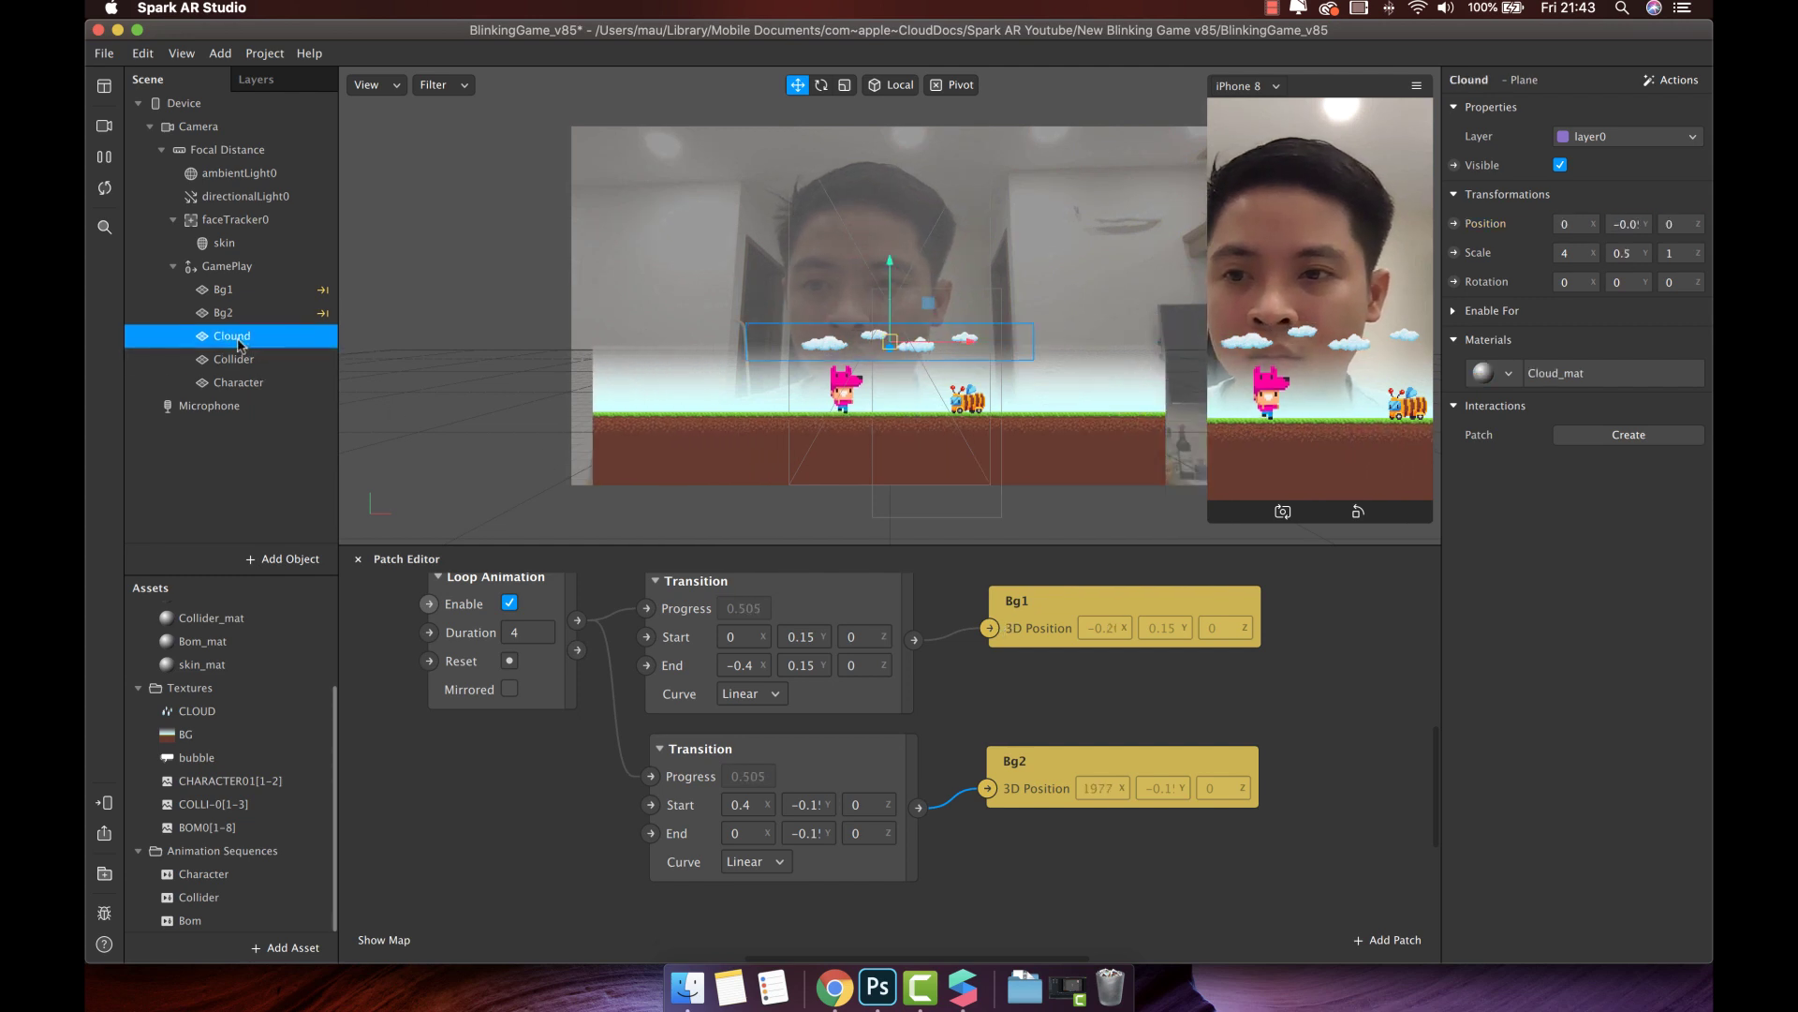
double_click(241, 340)
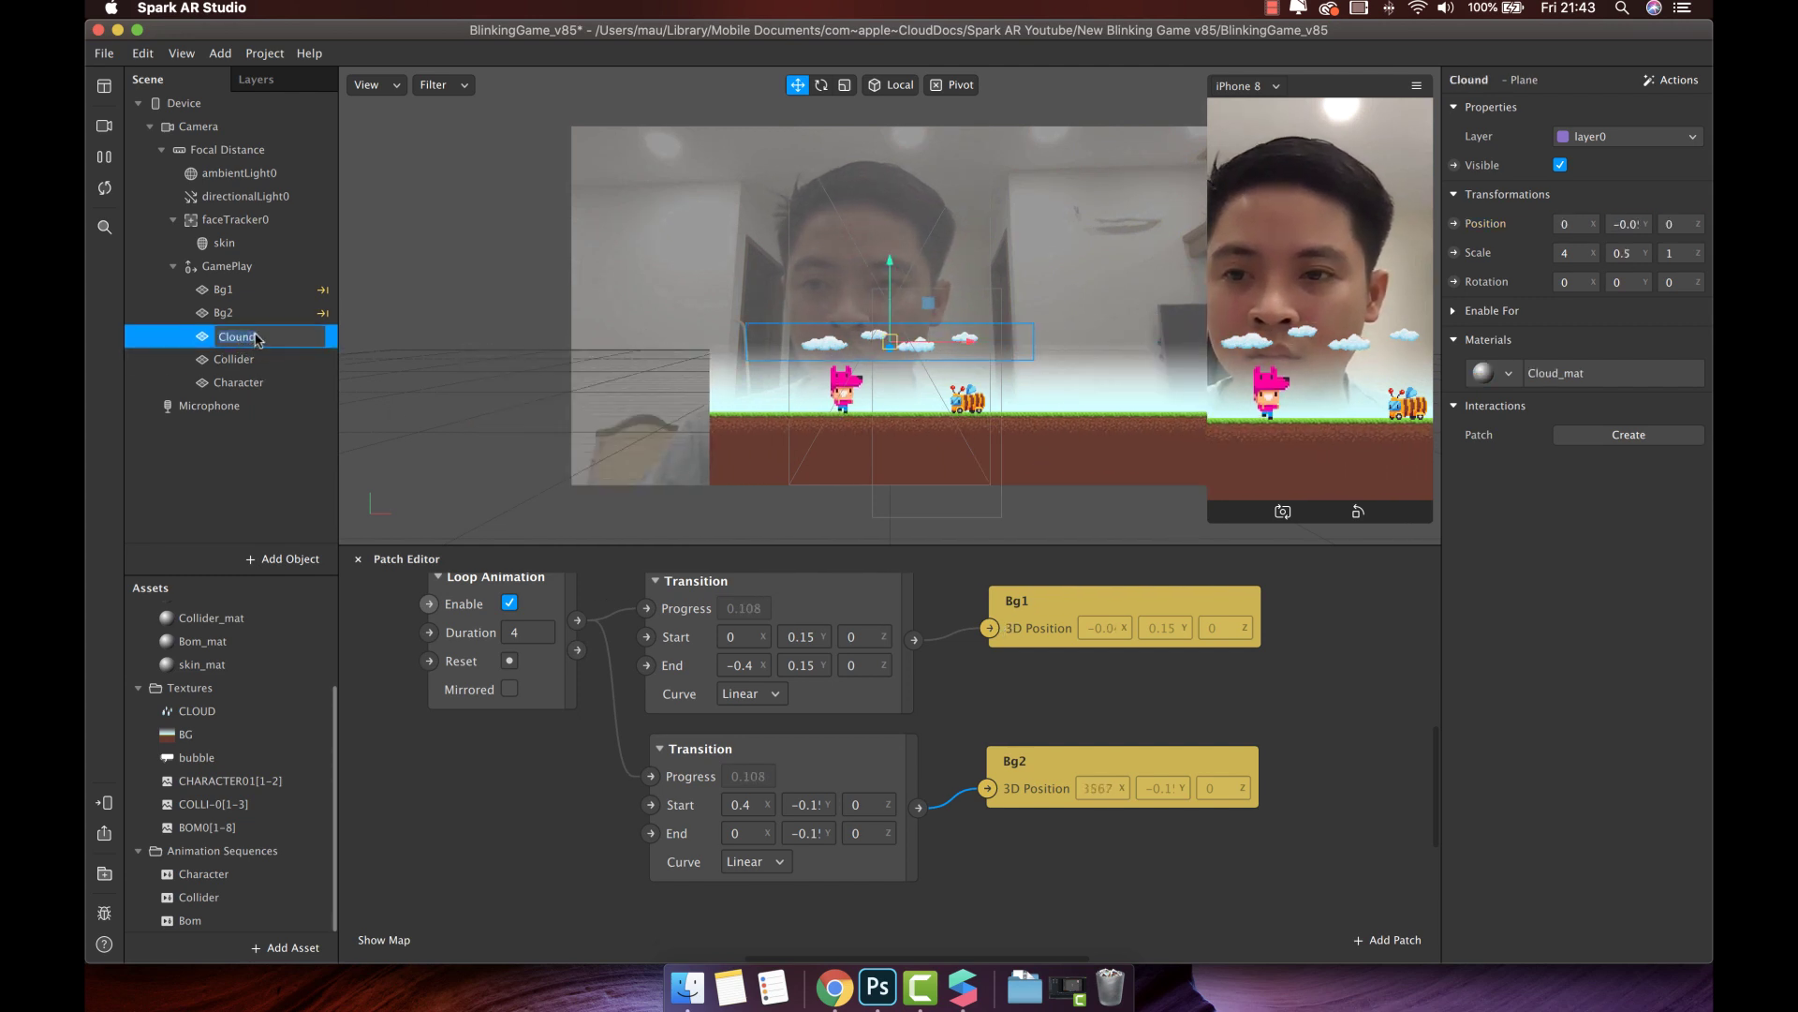
type("Cloud")
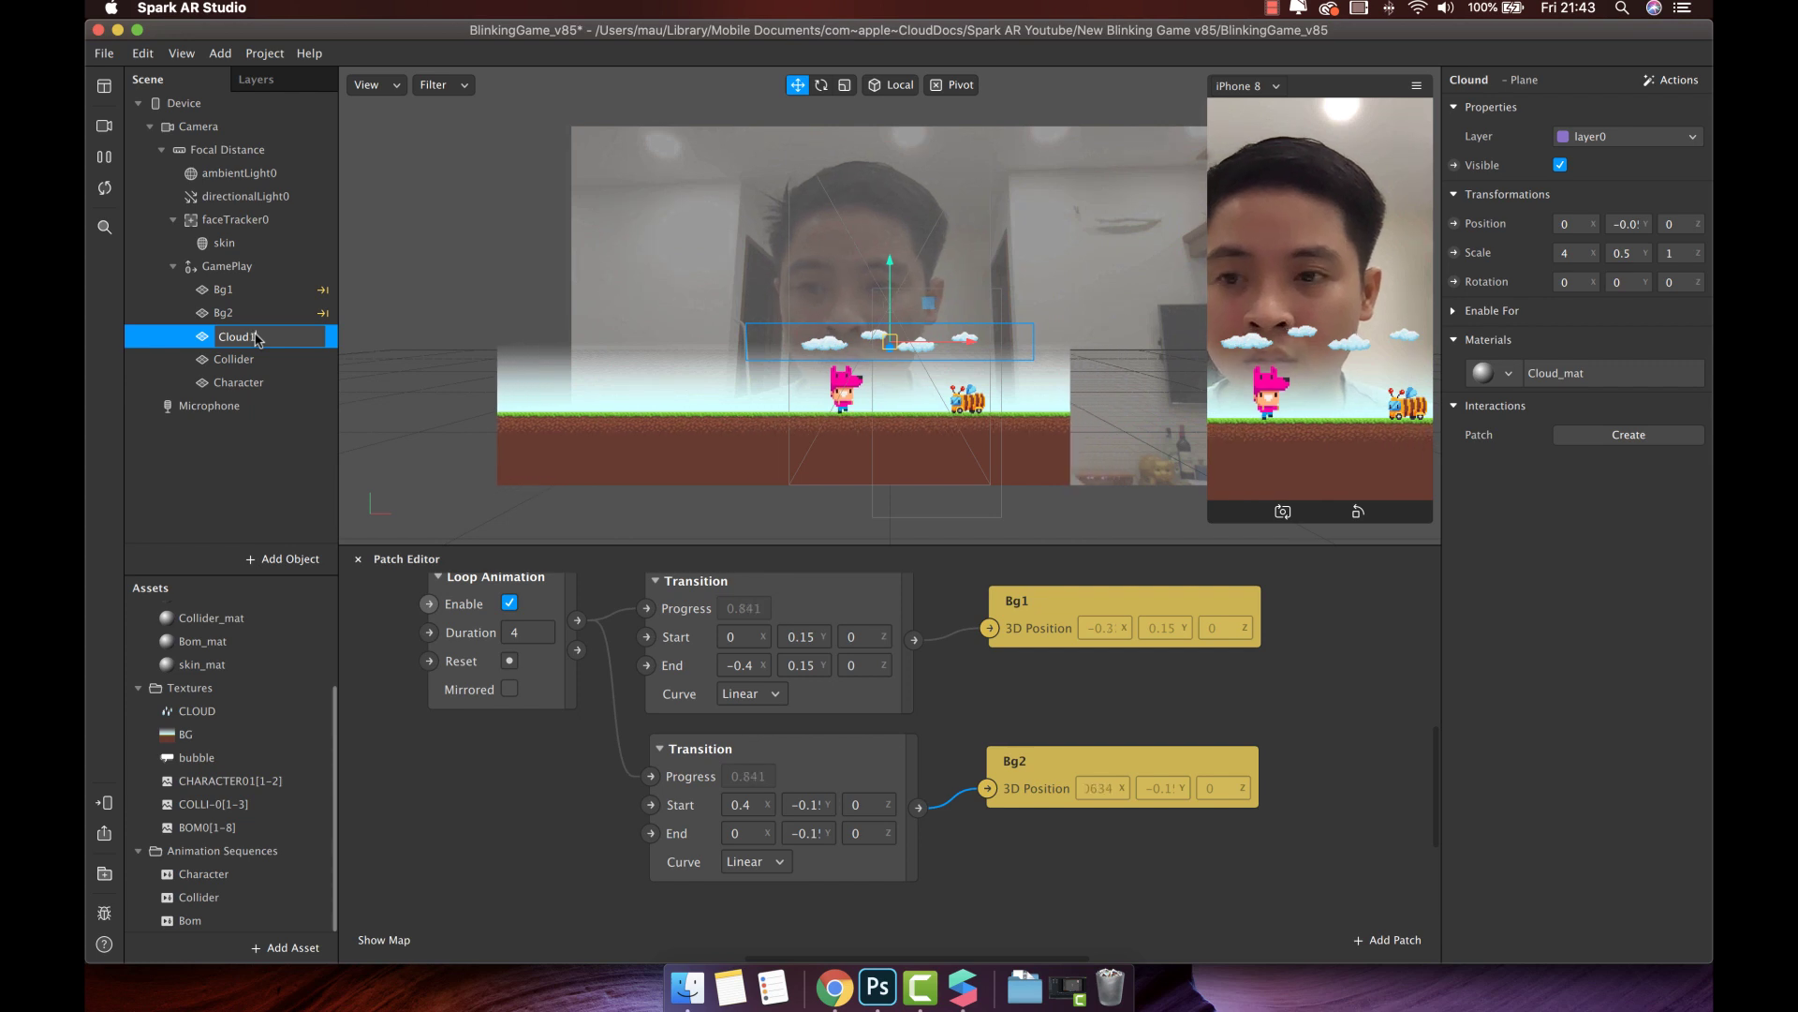
type("1")
key("Return")
Duplicate the Cloud1 plane, name the copy Cloud2, and reselect Cloud1
right_click(262, 341)
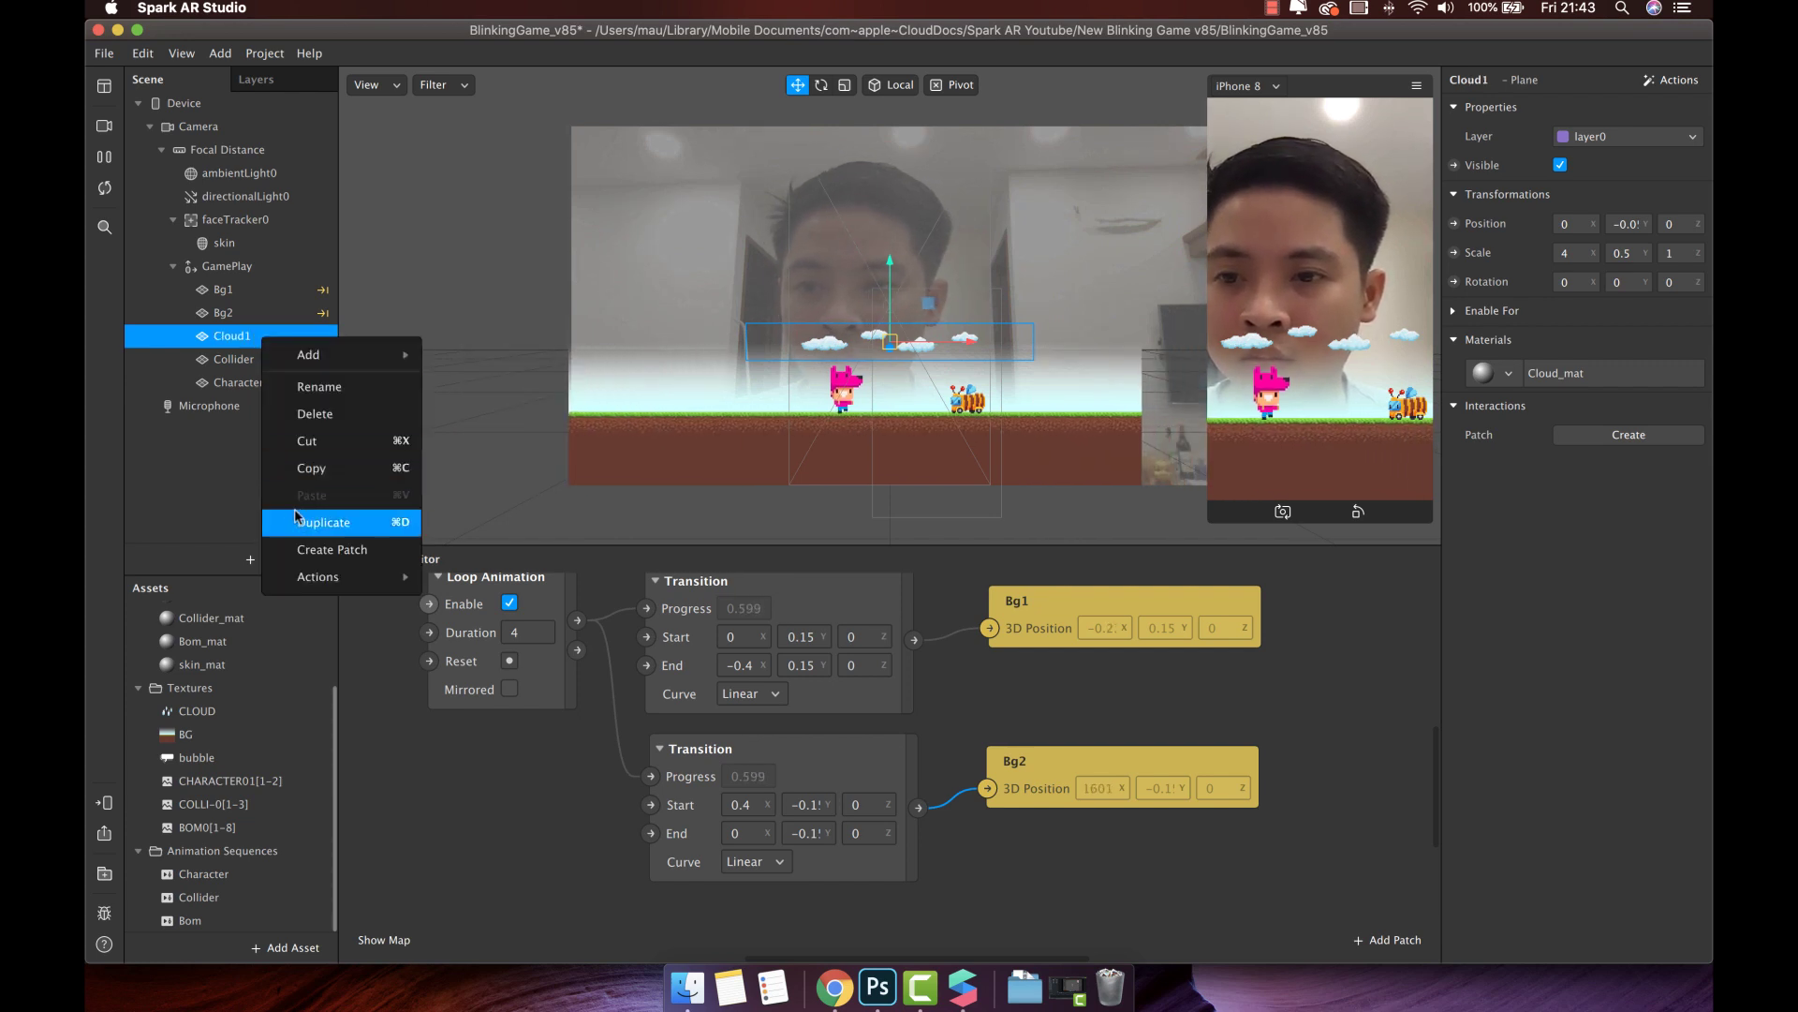
left_click(323, 522)
key("BackSpace")
type("2")
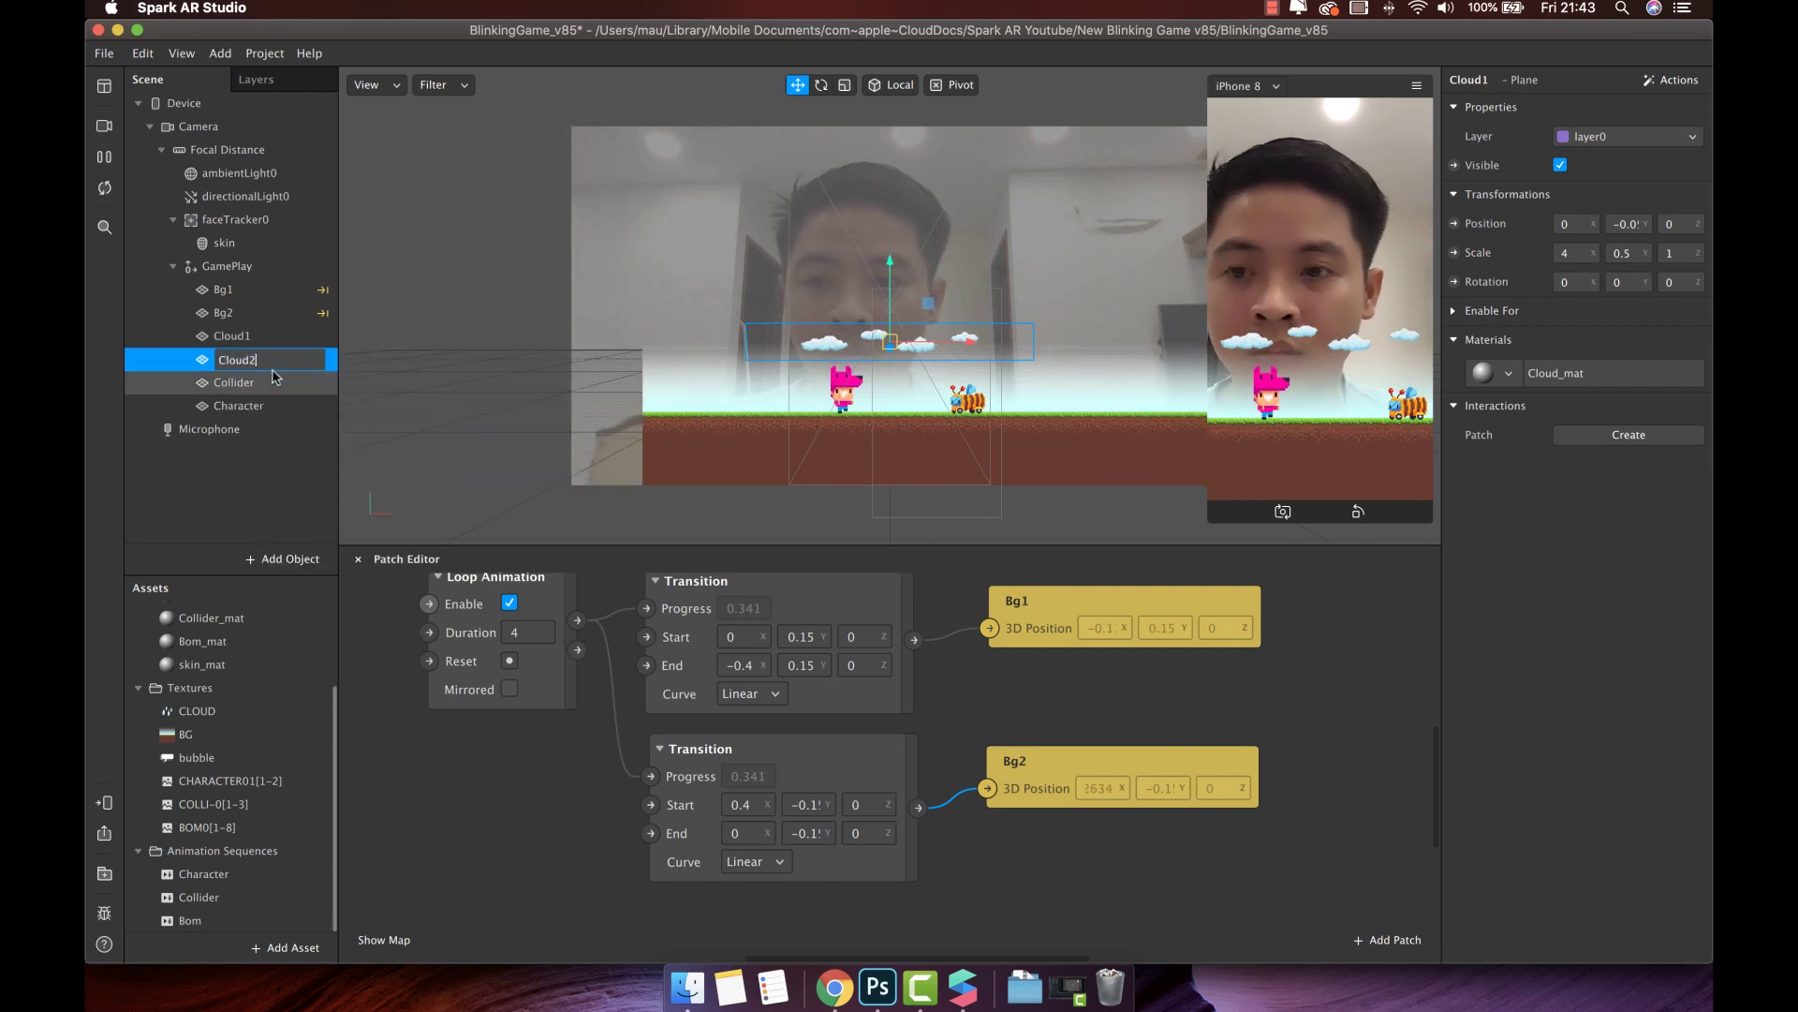
key("Return")
left_click(262, 341)
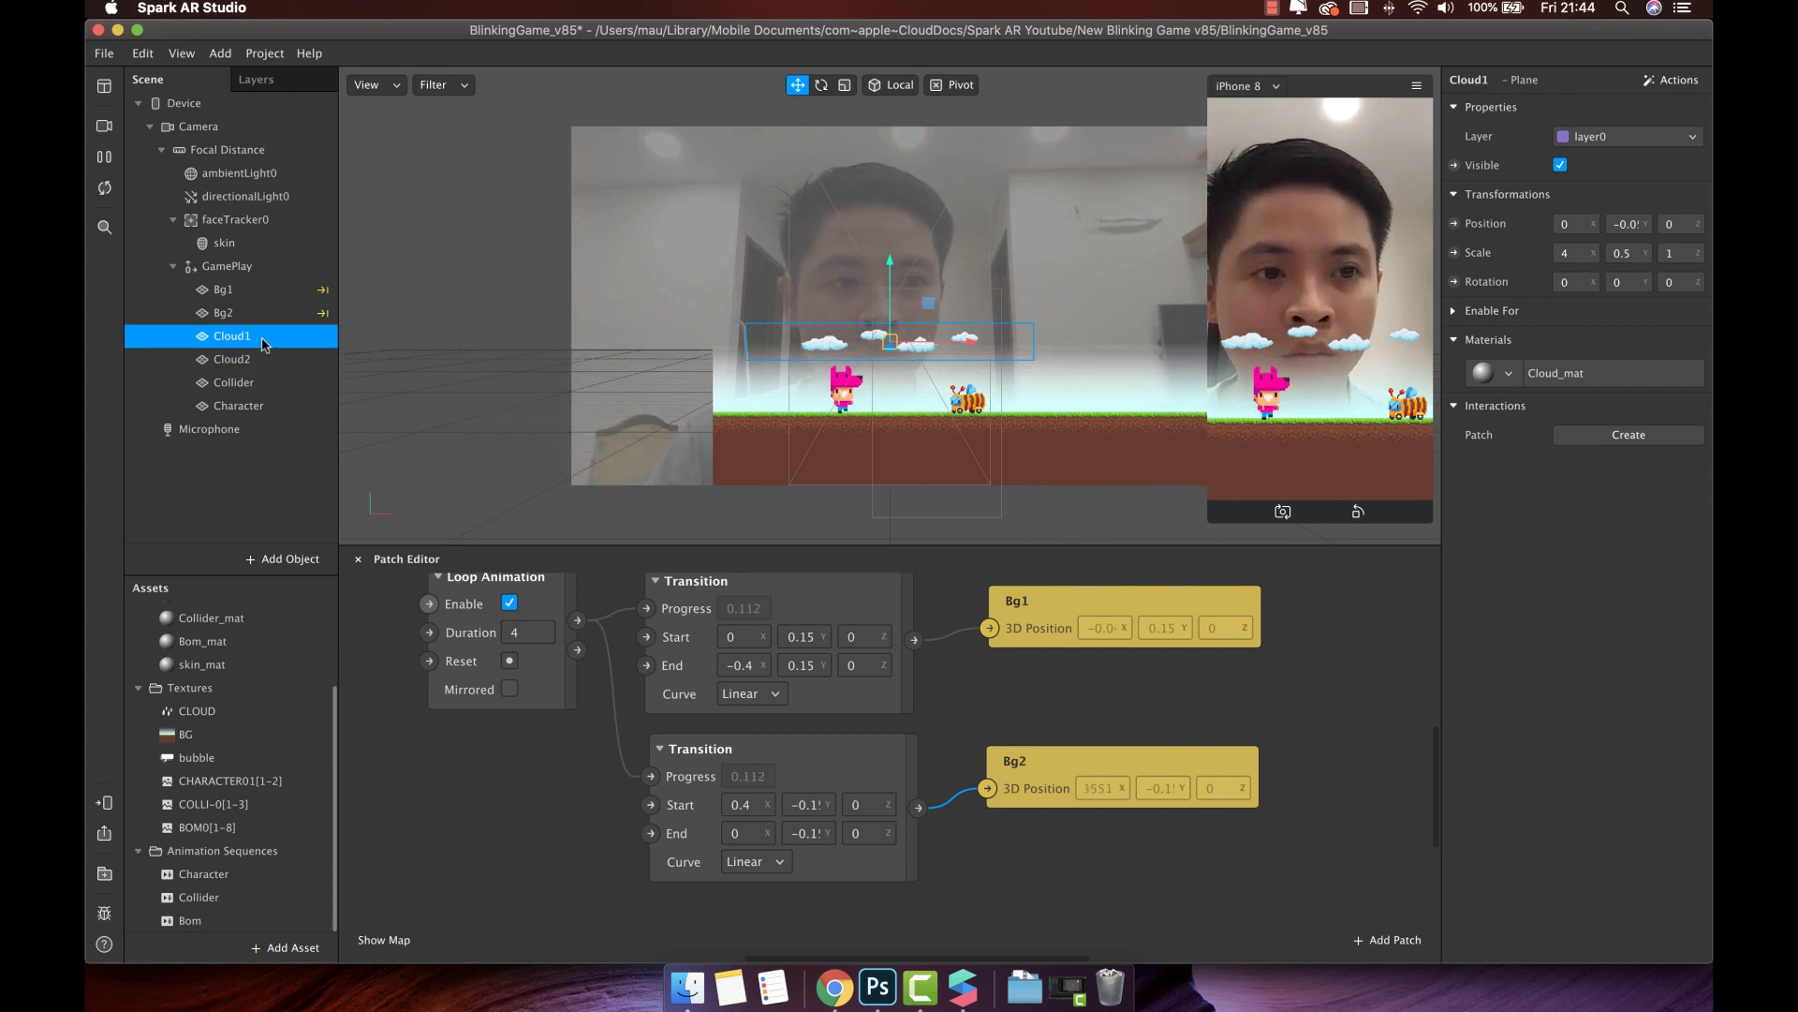
Add a second Loop Animation patch below the background patches and set its duration to 10
scroll(860, 632, "down", 3)
scroll(860, 631, "down", 3)
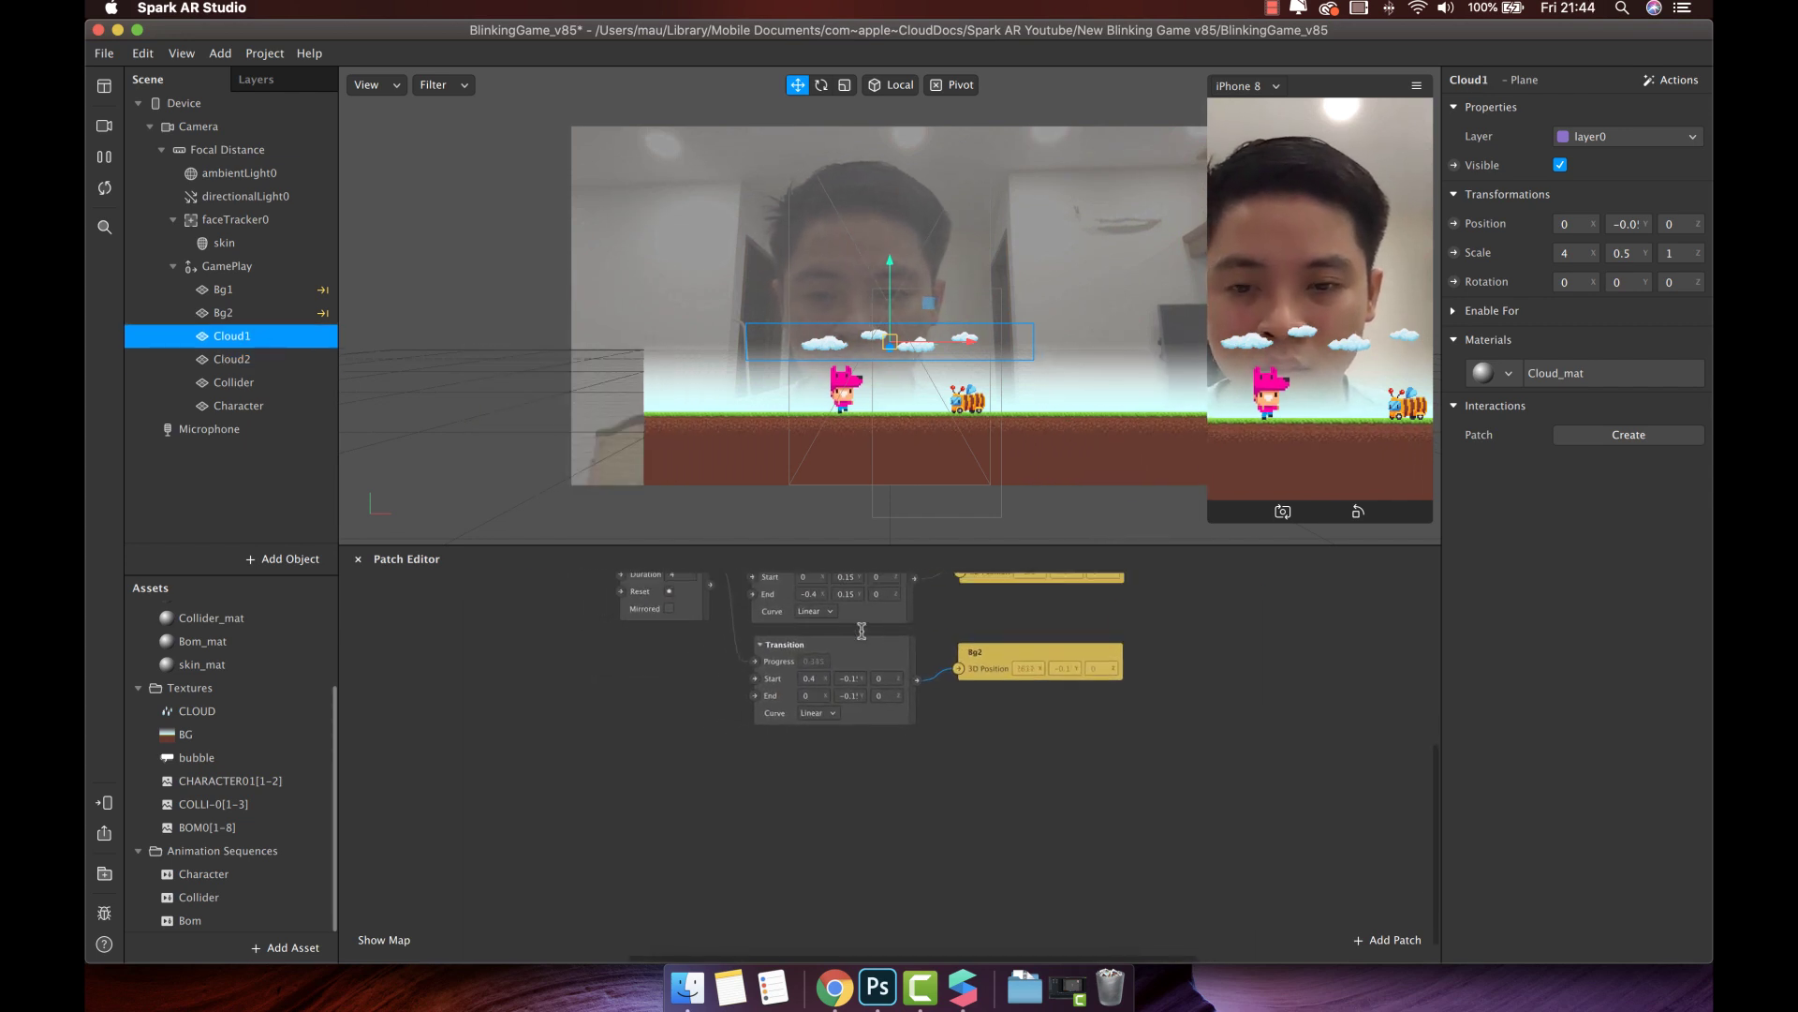
scroll(861, 631, "up", 2)
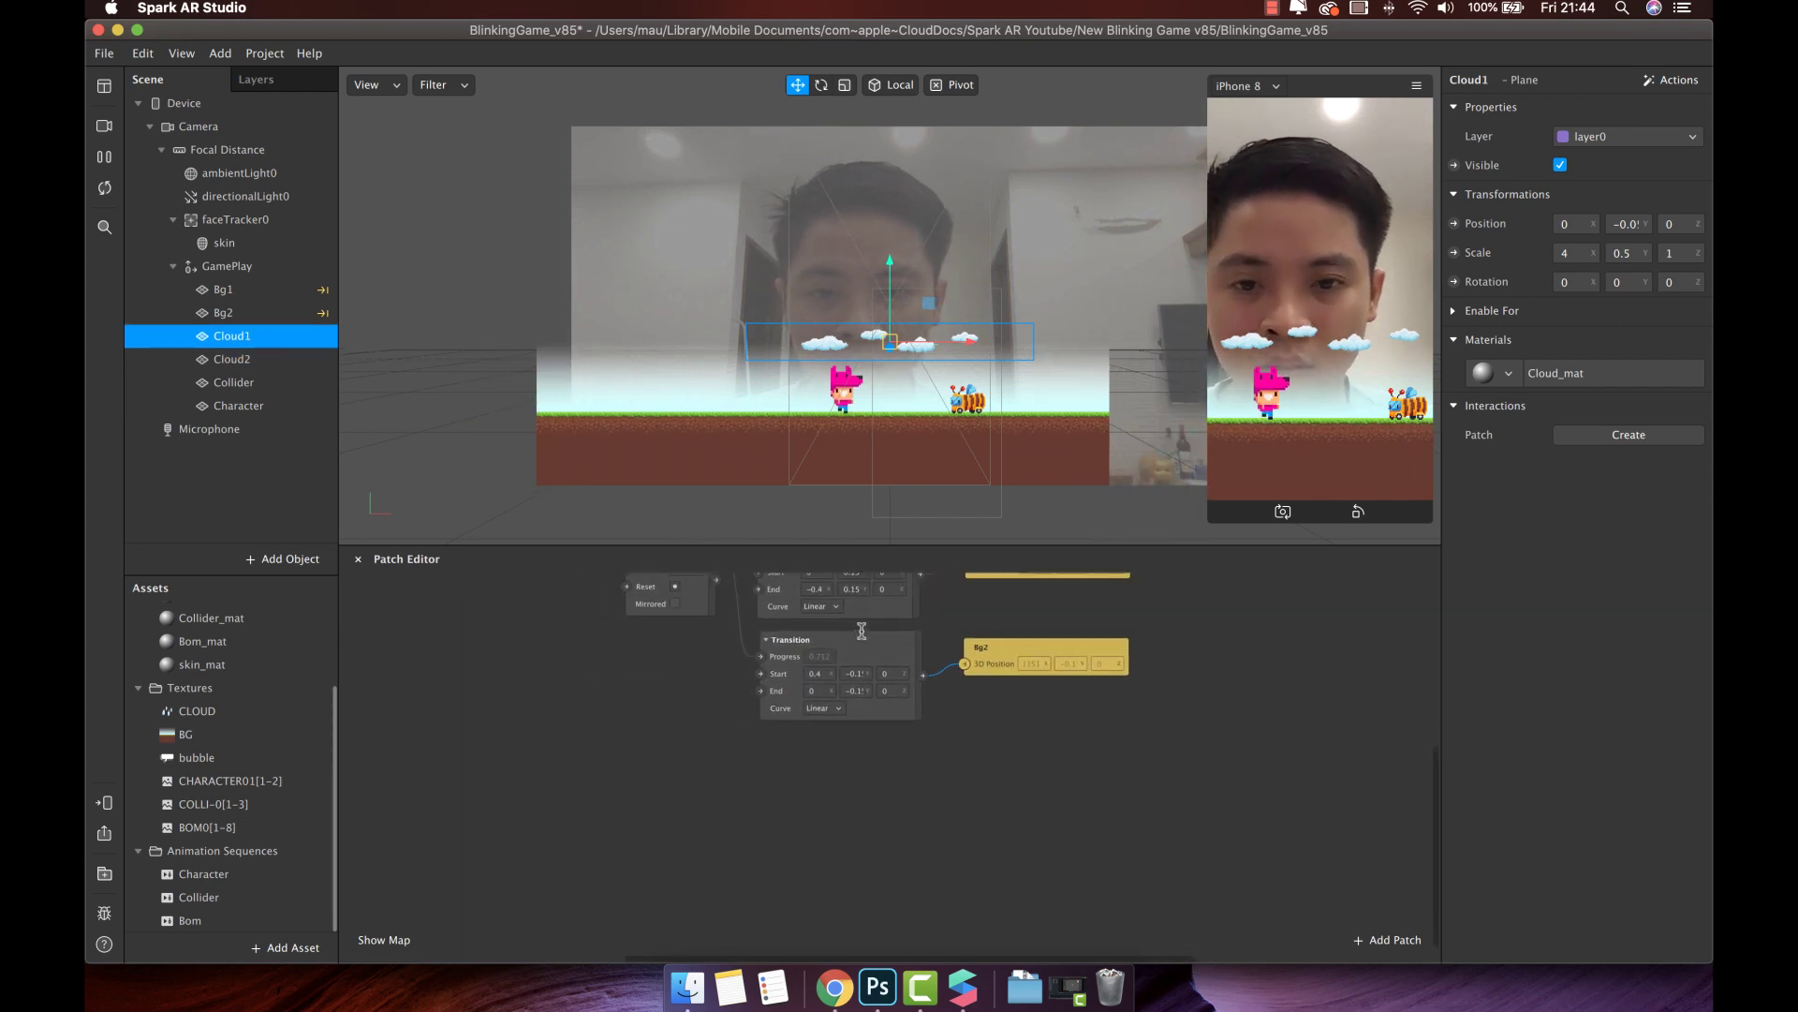
double_click(656, 802)
type("loo")
left_click(474, 479)
left_click(982, 777)
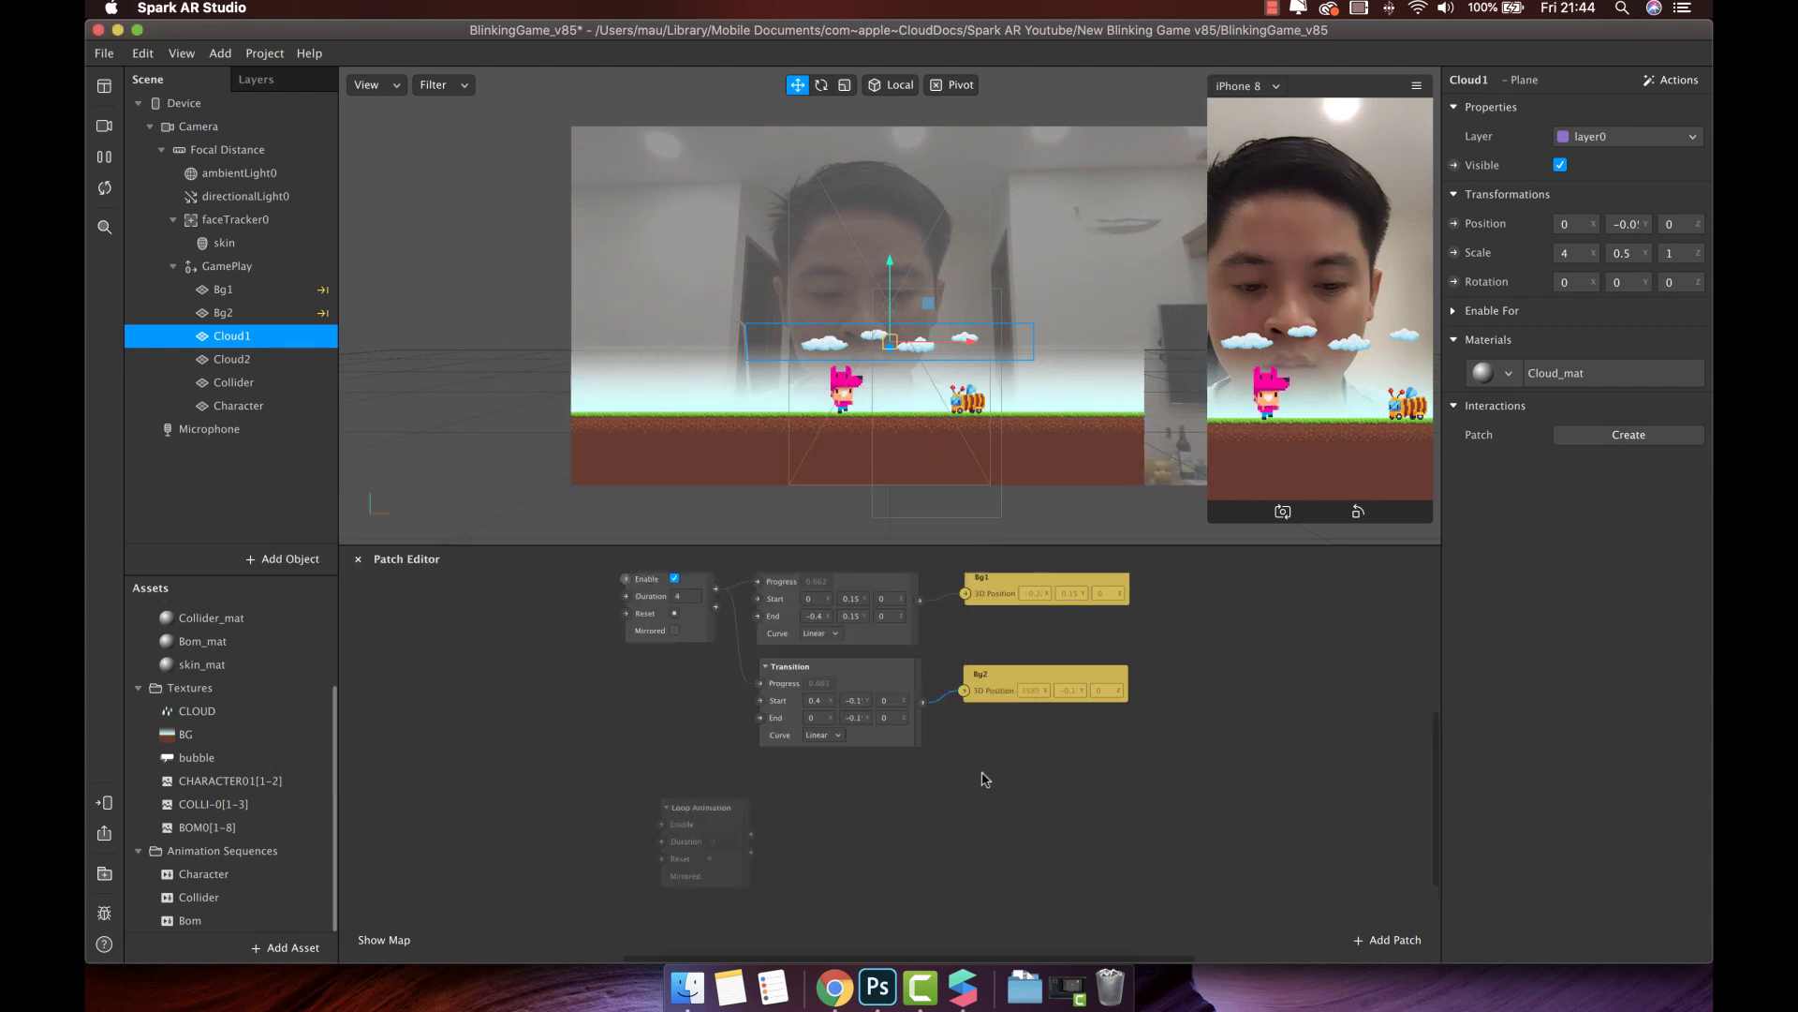
scroll(727, 843, "up", 5)
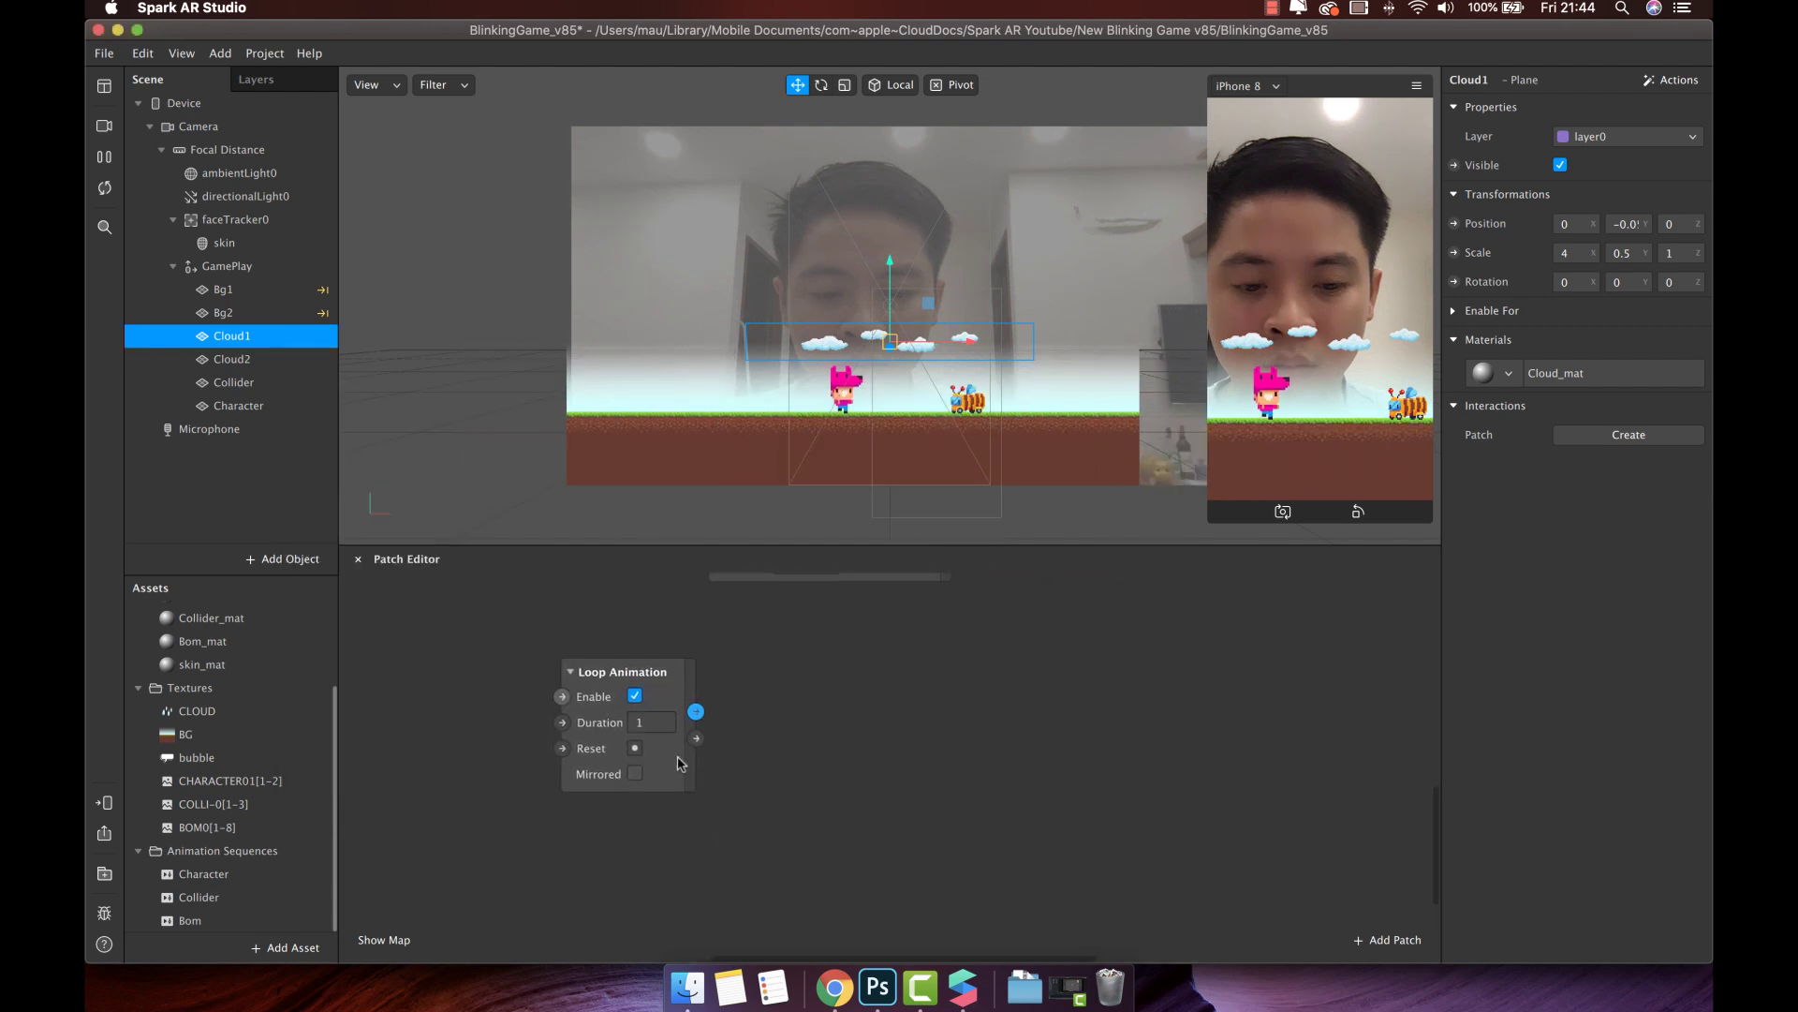
left_click(658, 722)
type("0")
scroll(620, 722, "right", 1)
scroll(620, 722, "down", 1)
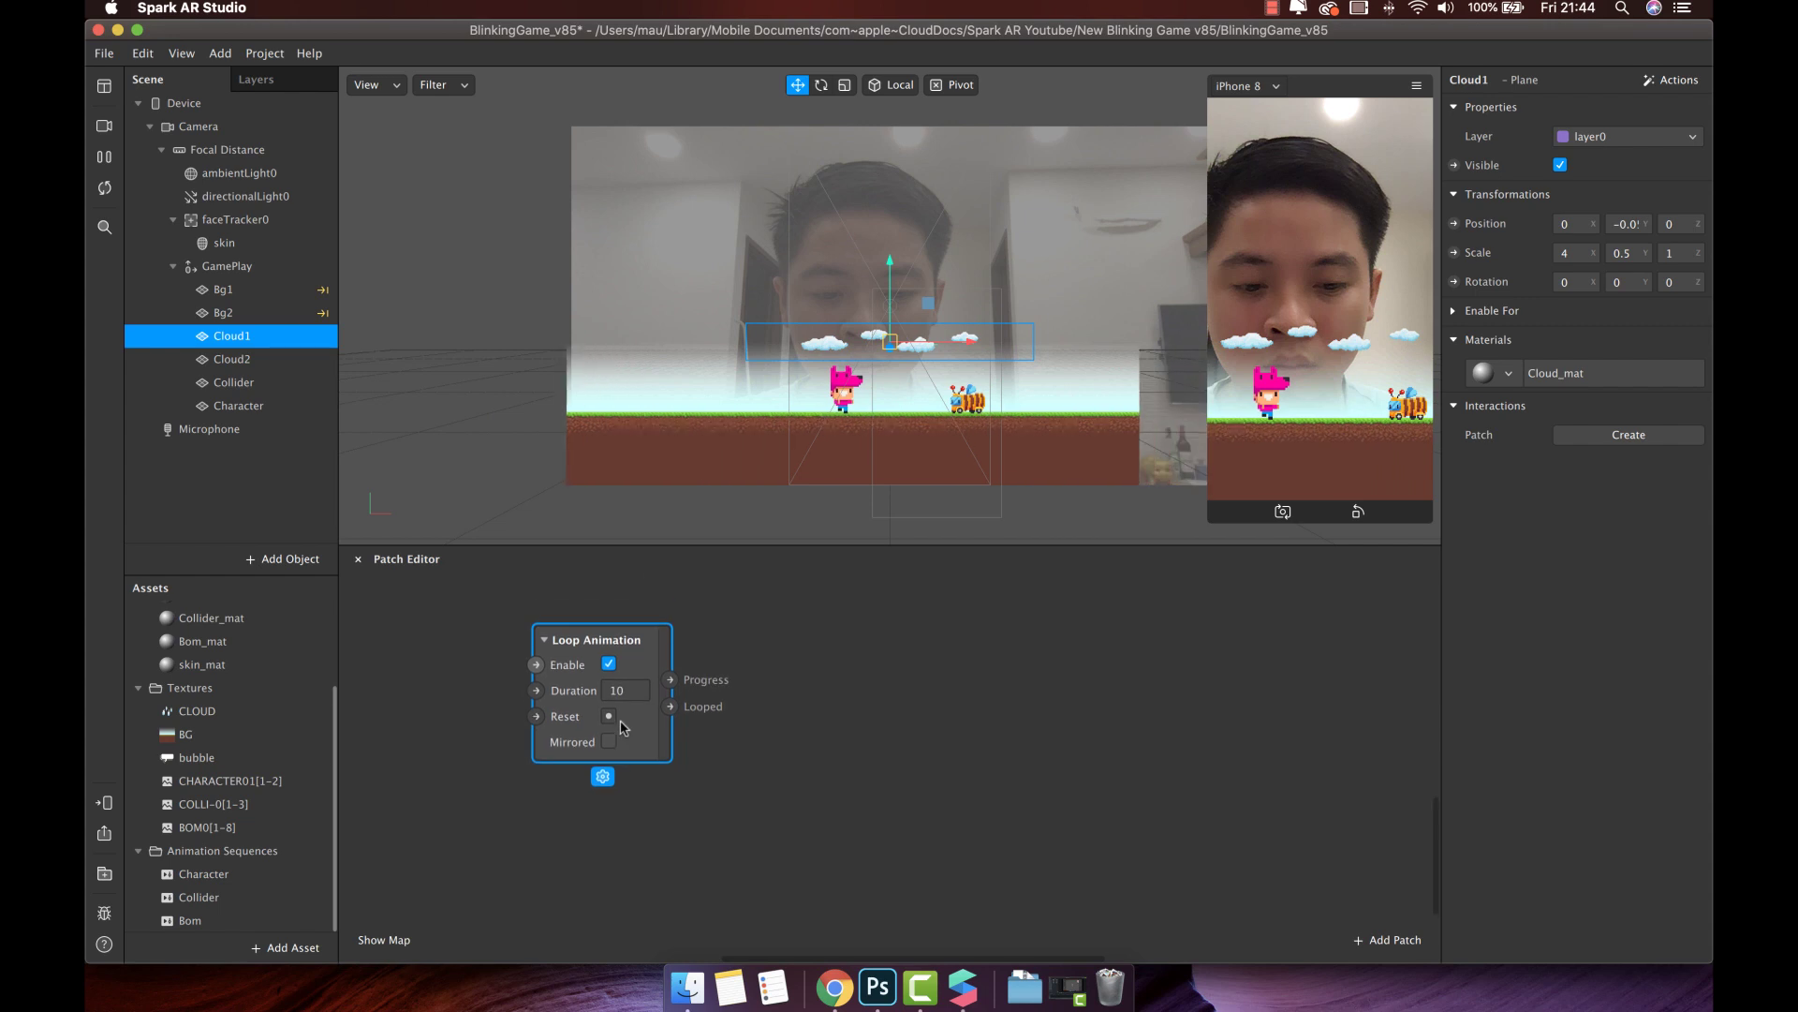
Connect the new Loop Animation's progress to a new Transition patch and place a 3D Position patch for Cloud1 beside it
left_click_drag(670, 679, 754, 698)
type("tran")
key("Return")
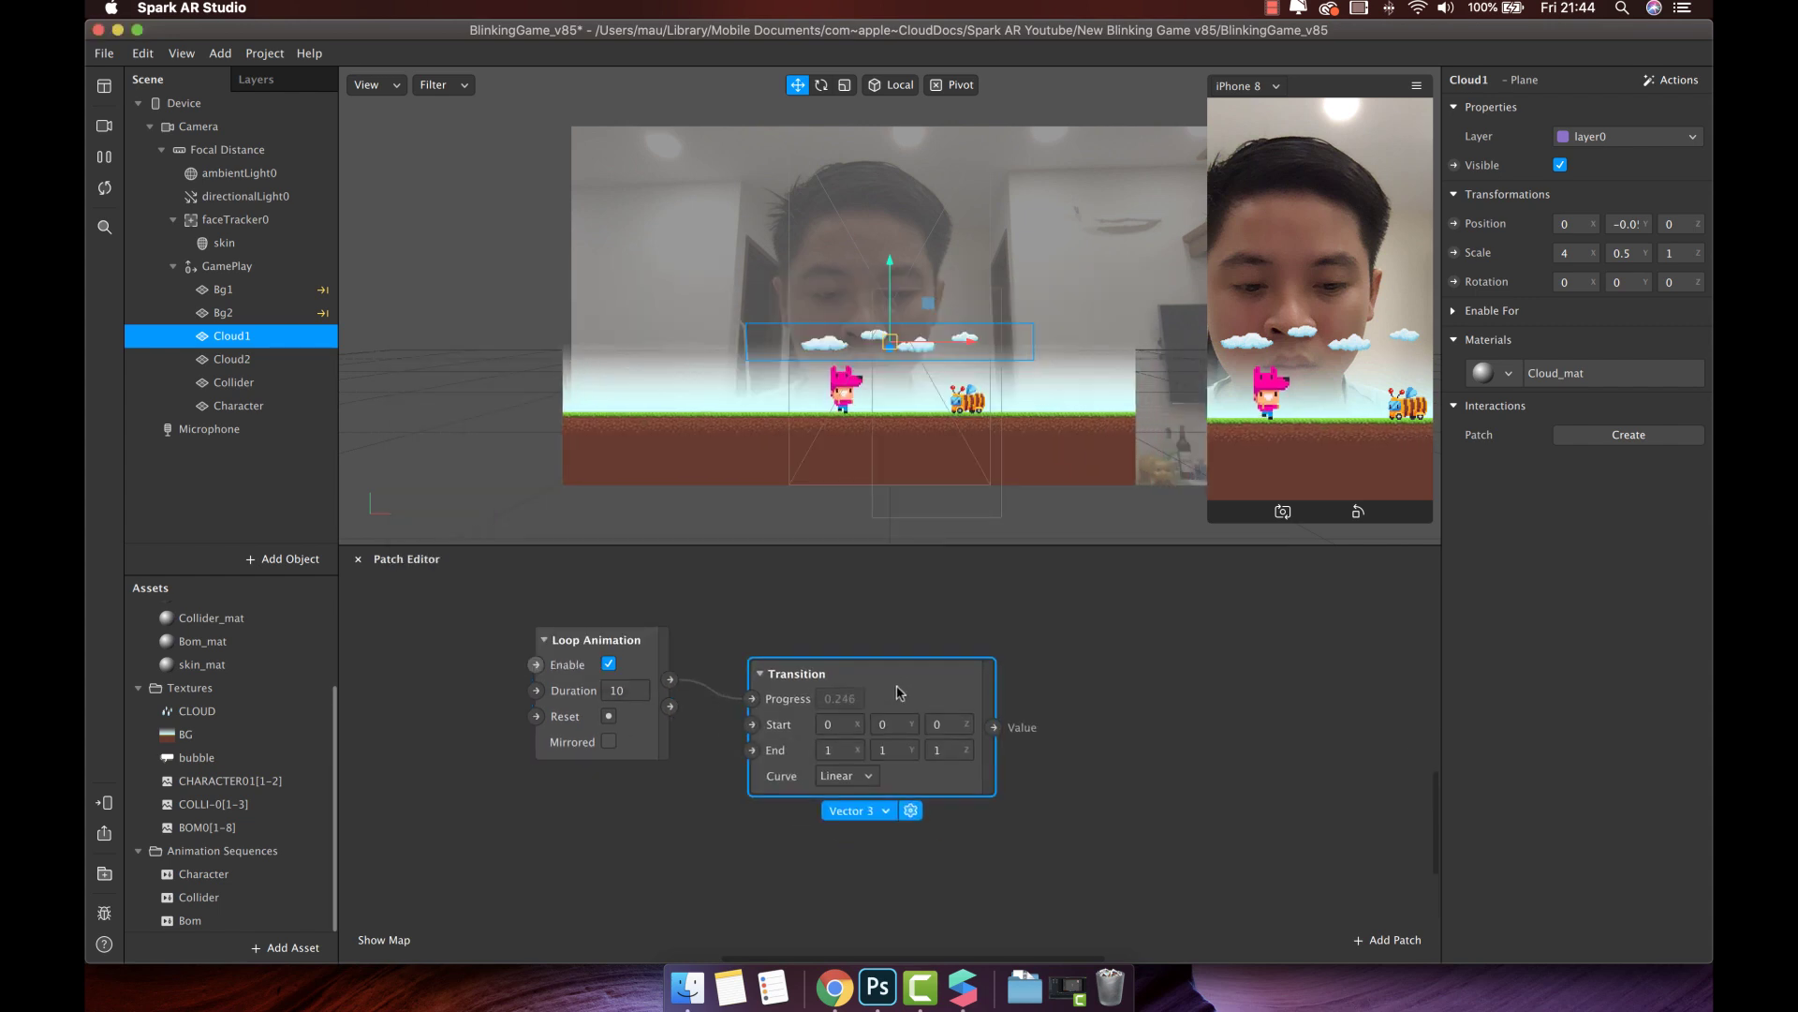
left_click_drag(899, 693, 880, 669)
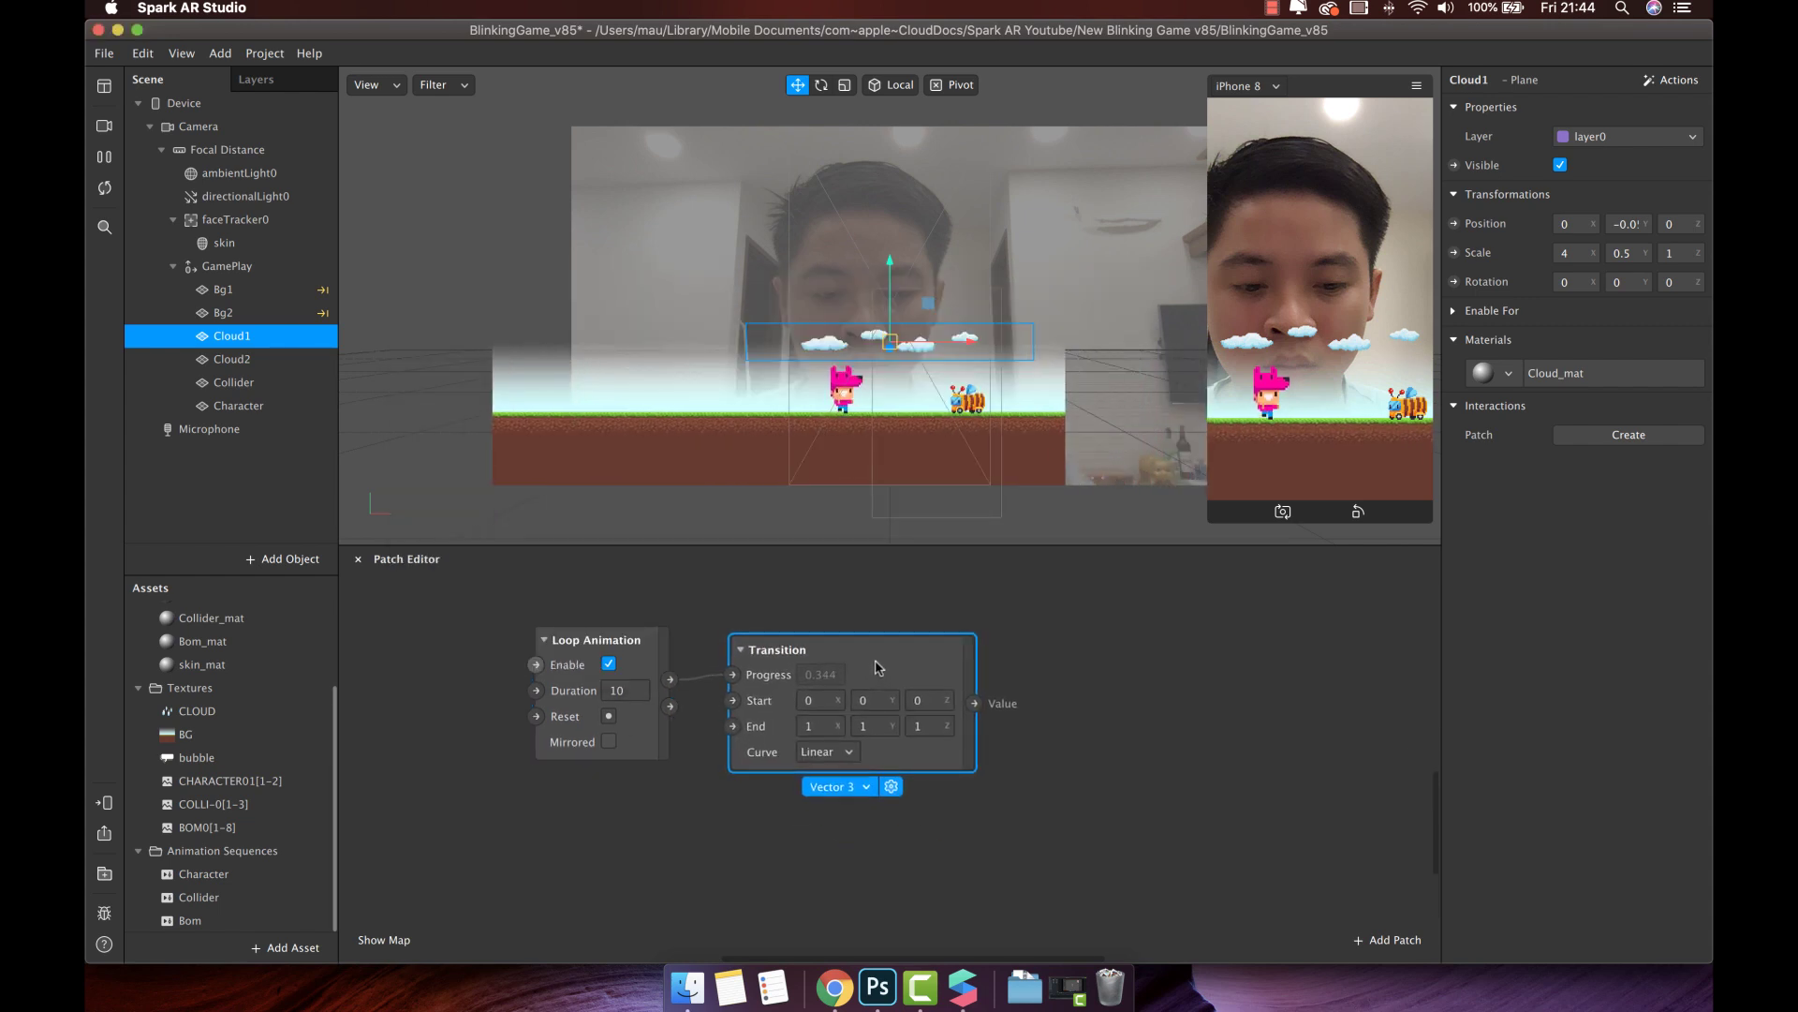
left_click(1454, 224)
left_click_drag(1034, 814, 1161, 673)
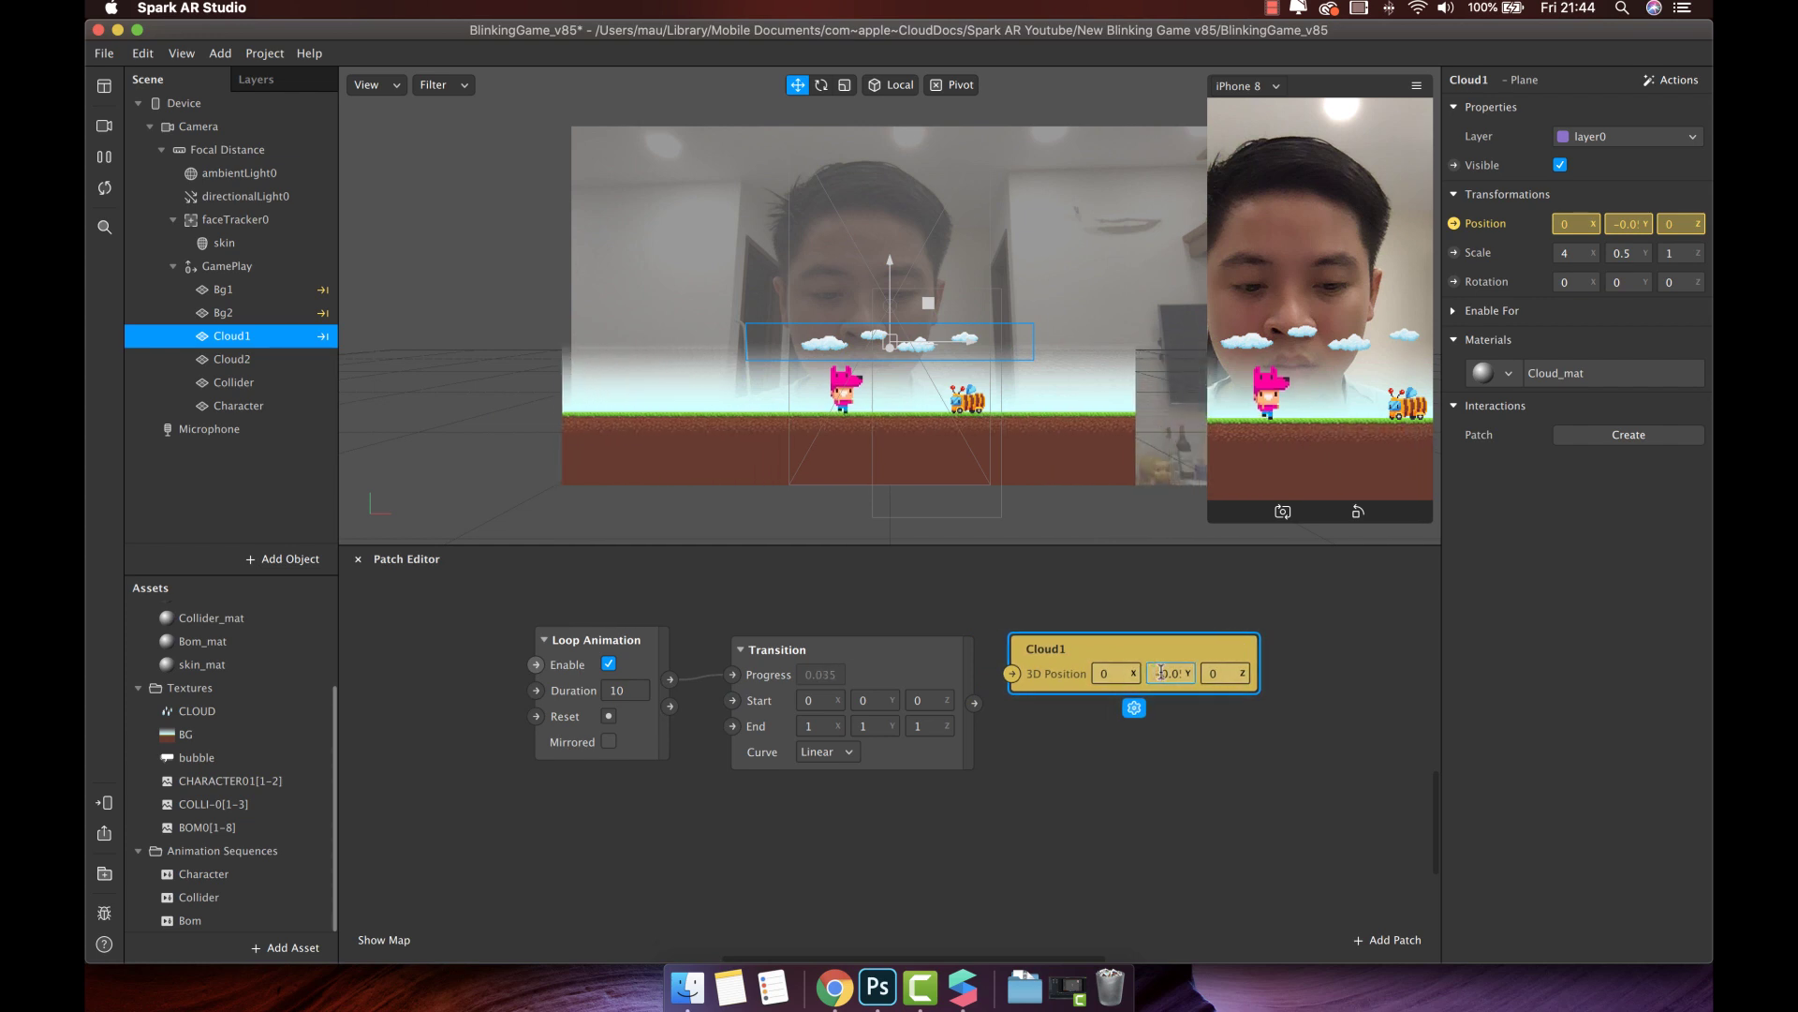
Set the new Transition's start Y to 0.05 and its end to -0.4, 0.05, 0
left_click_drag(1178, 672, 1154, 672)
key("super+x")
key("super+v")
left_click(875, 700)
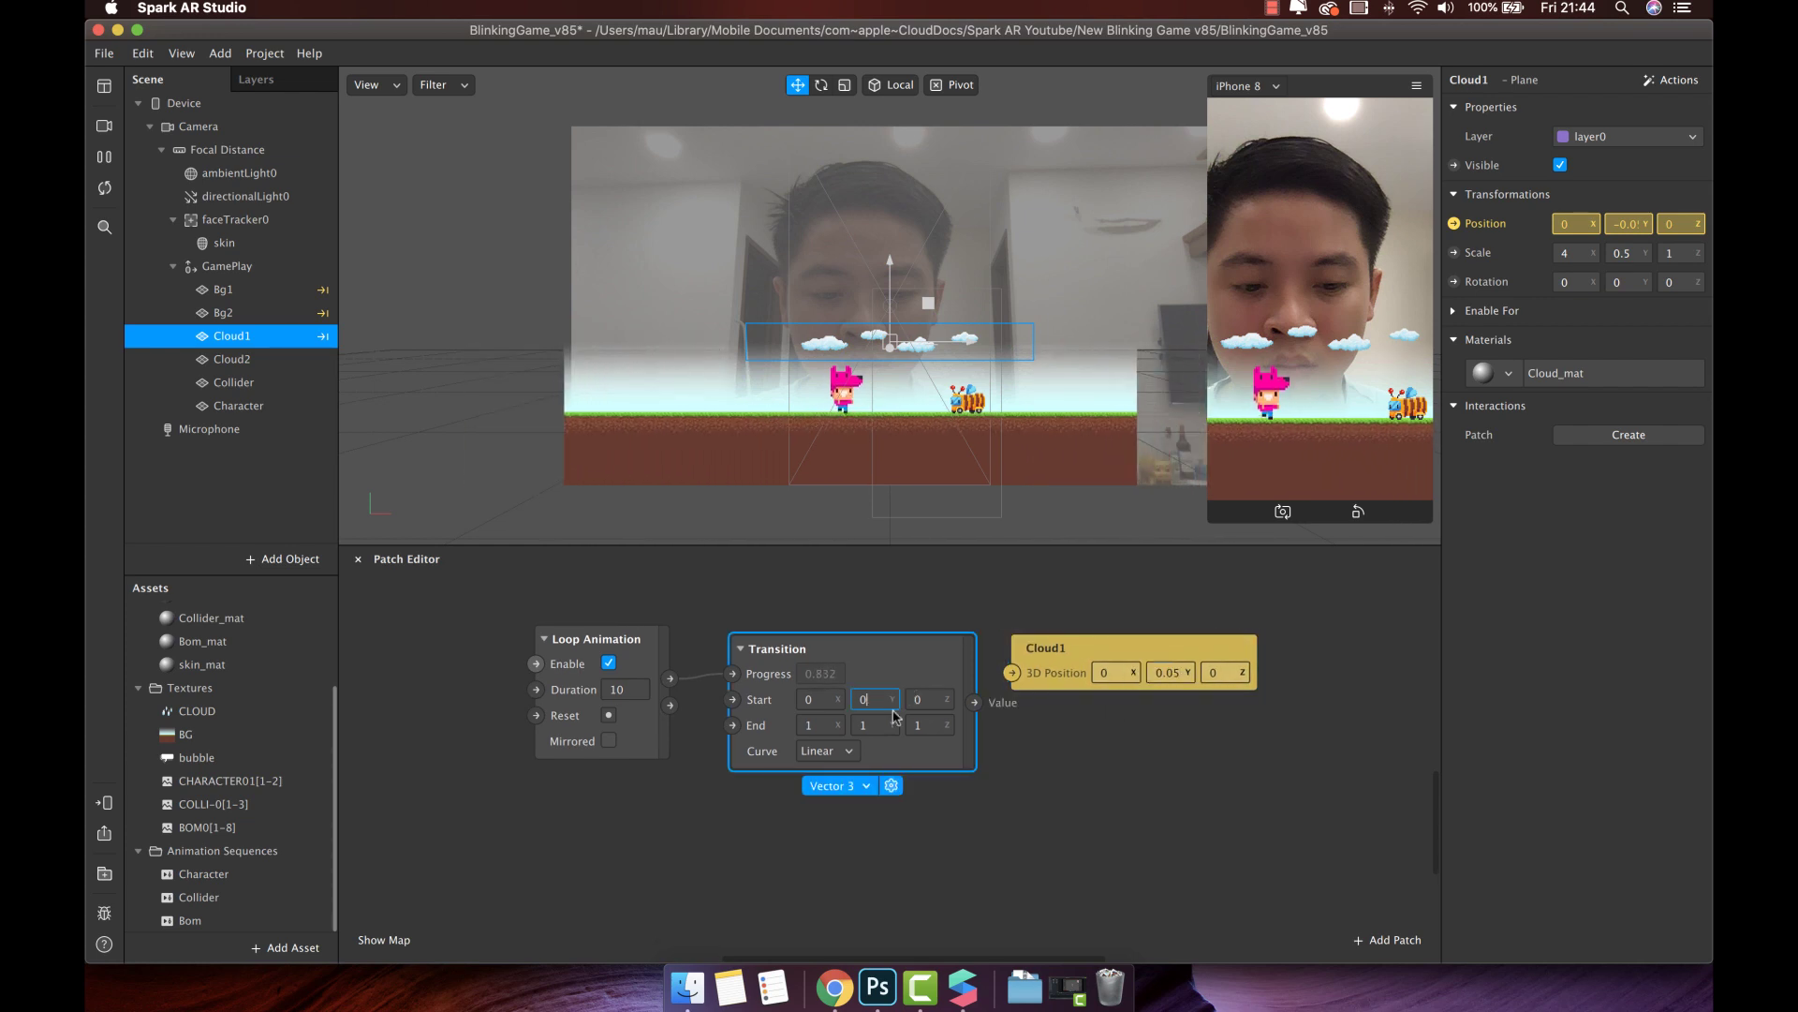
type(".05")
left_click(828, 726)
left_click(880, 724)
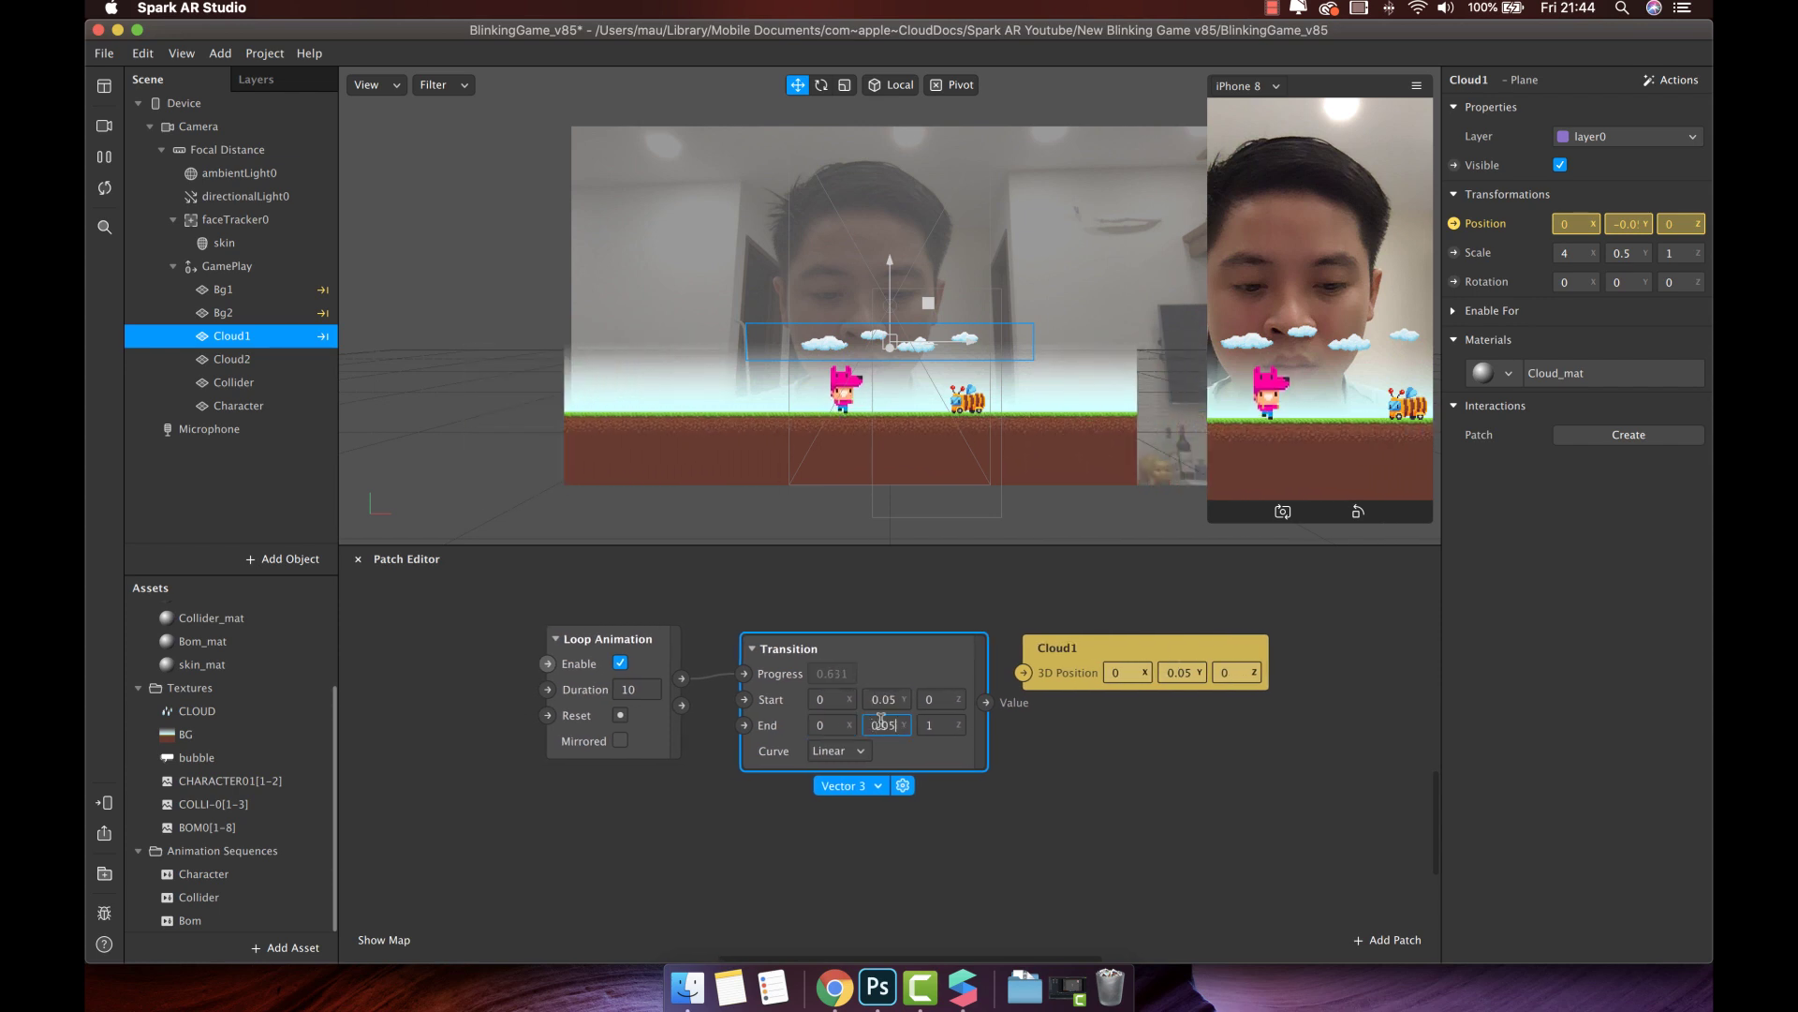
type("0.05")
left_click(940, 725)
left_click(847, 730)
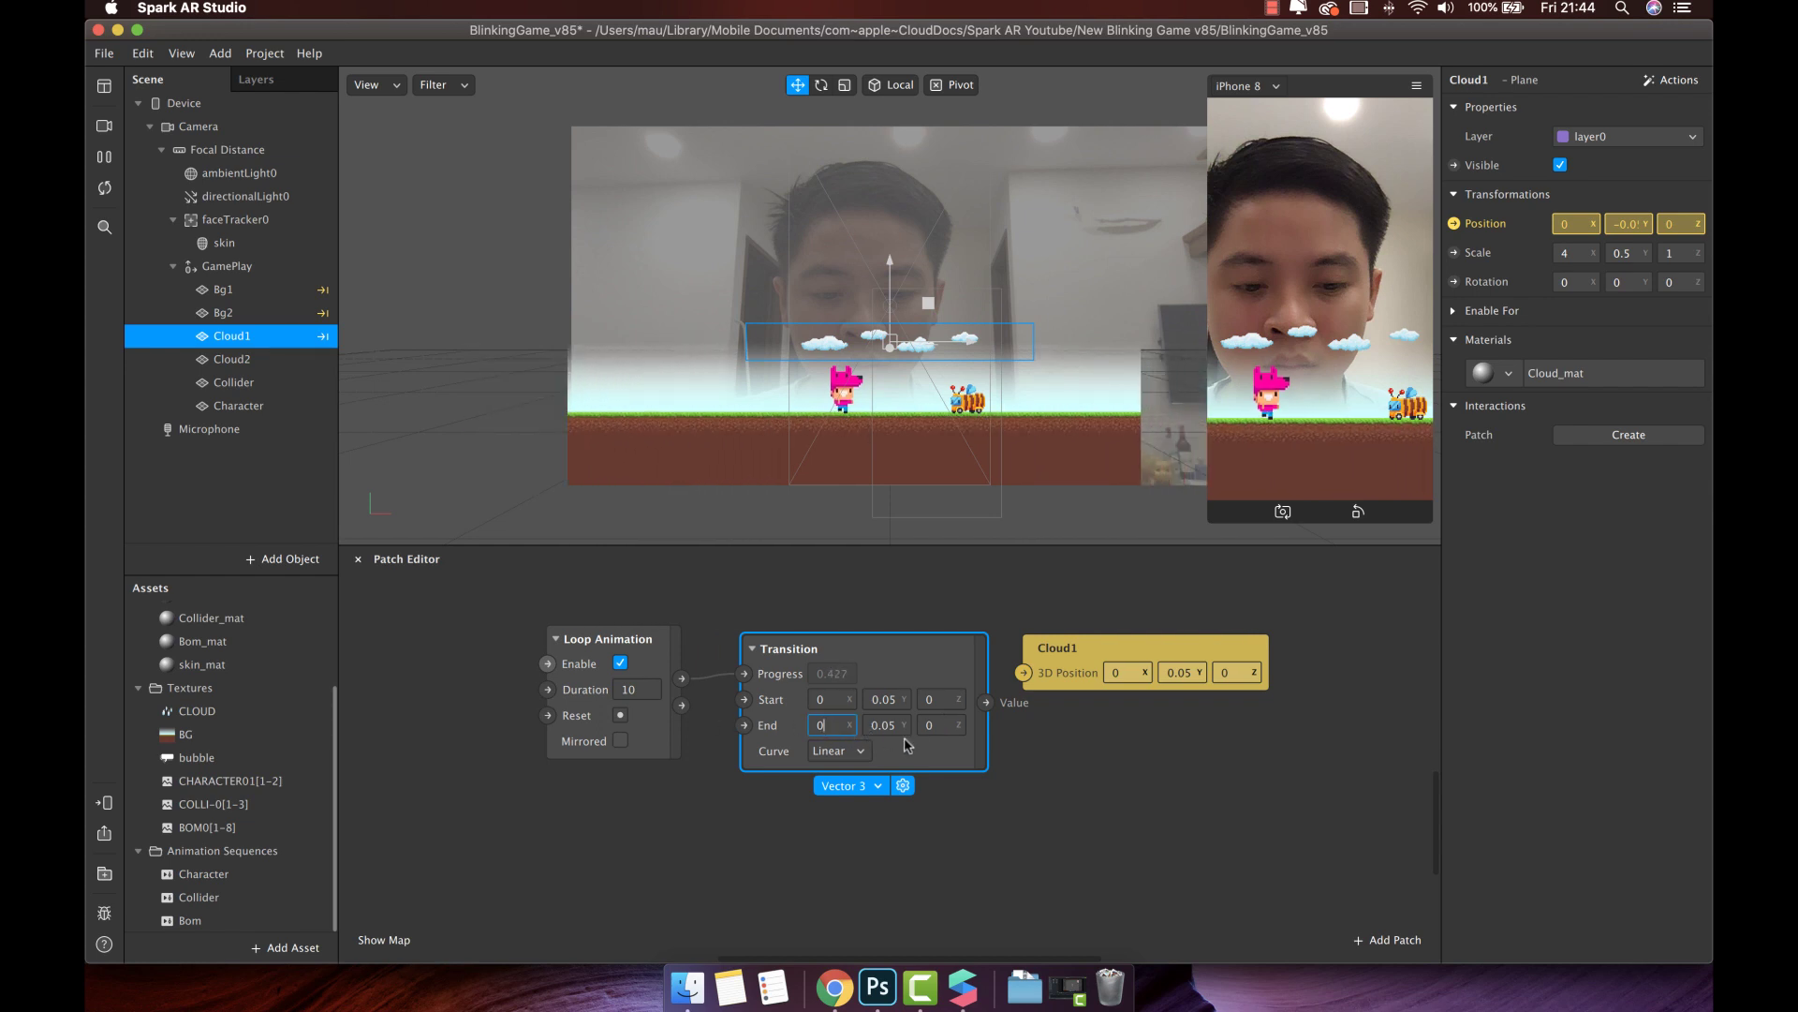
type("-0.4")
key("Return")
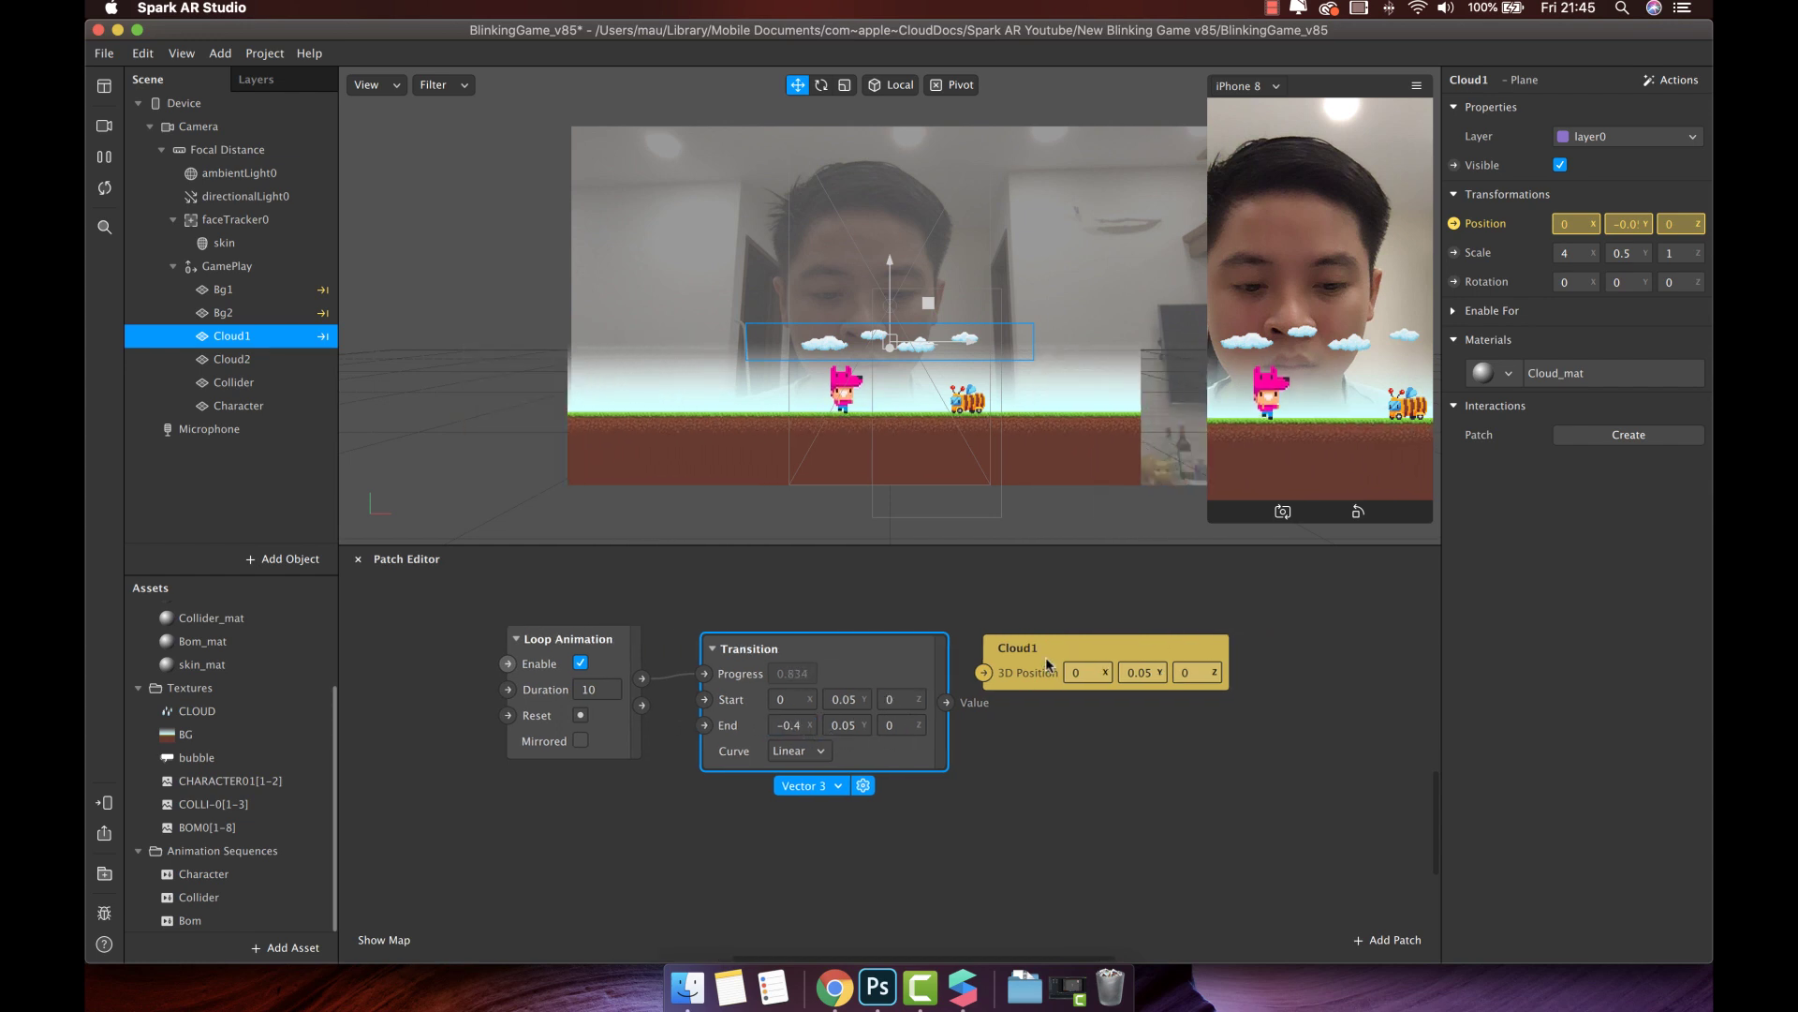
Connect the Transition's value to Cloud1's 3D Position and set its start and end Y to -0.05
left_click_drag(1046, 665, 1066, 684)
left_click_drag(949, 701, 1005, 694)
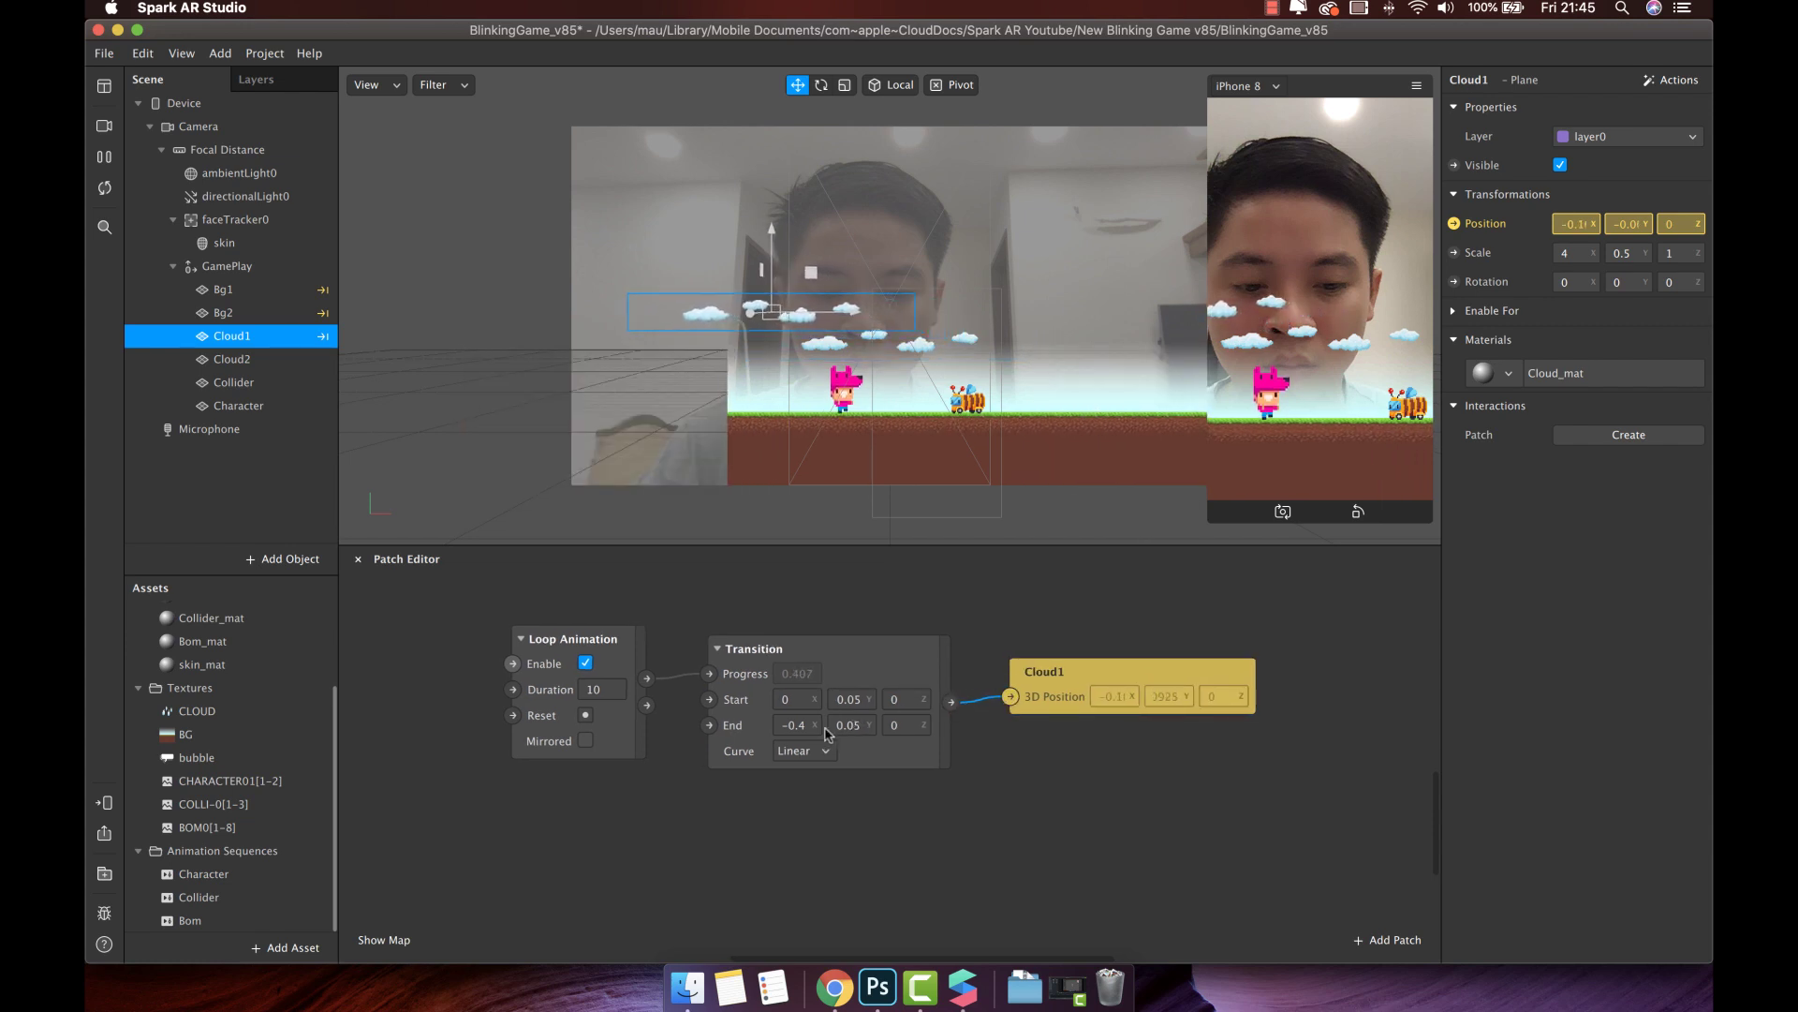
left_click(854, 726)
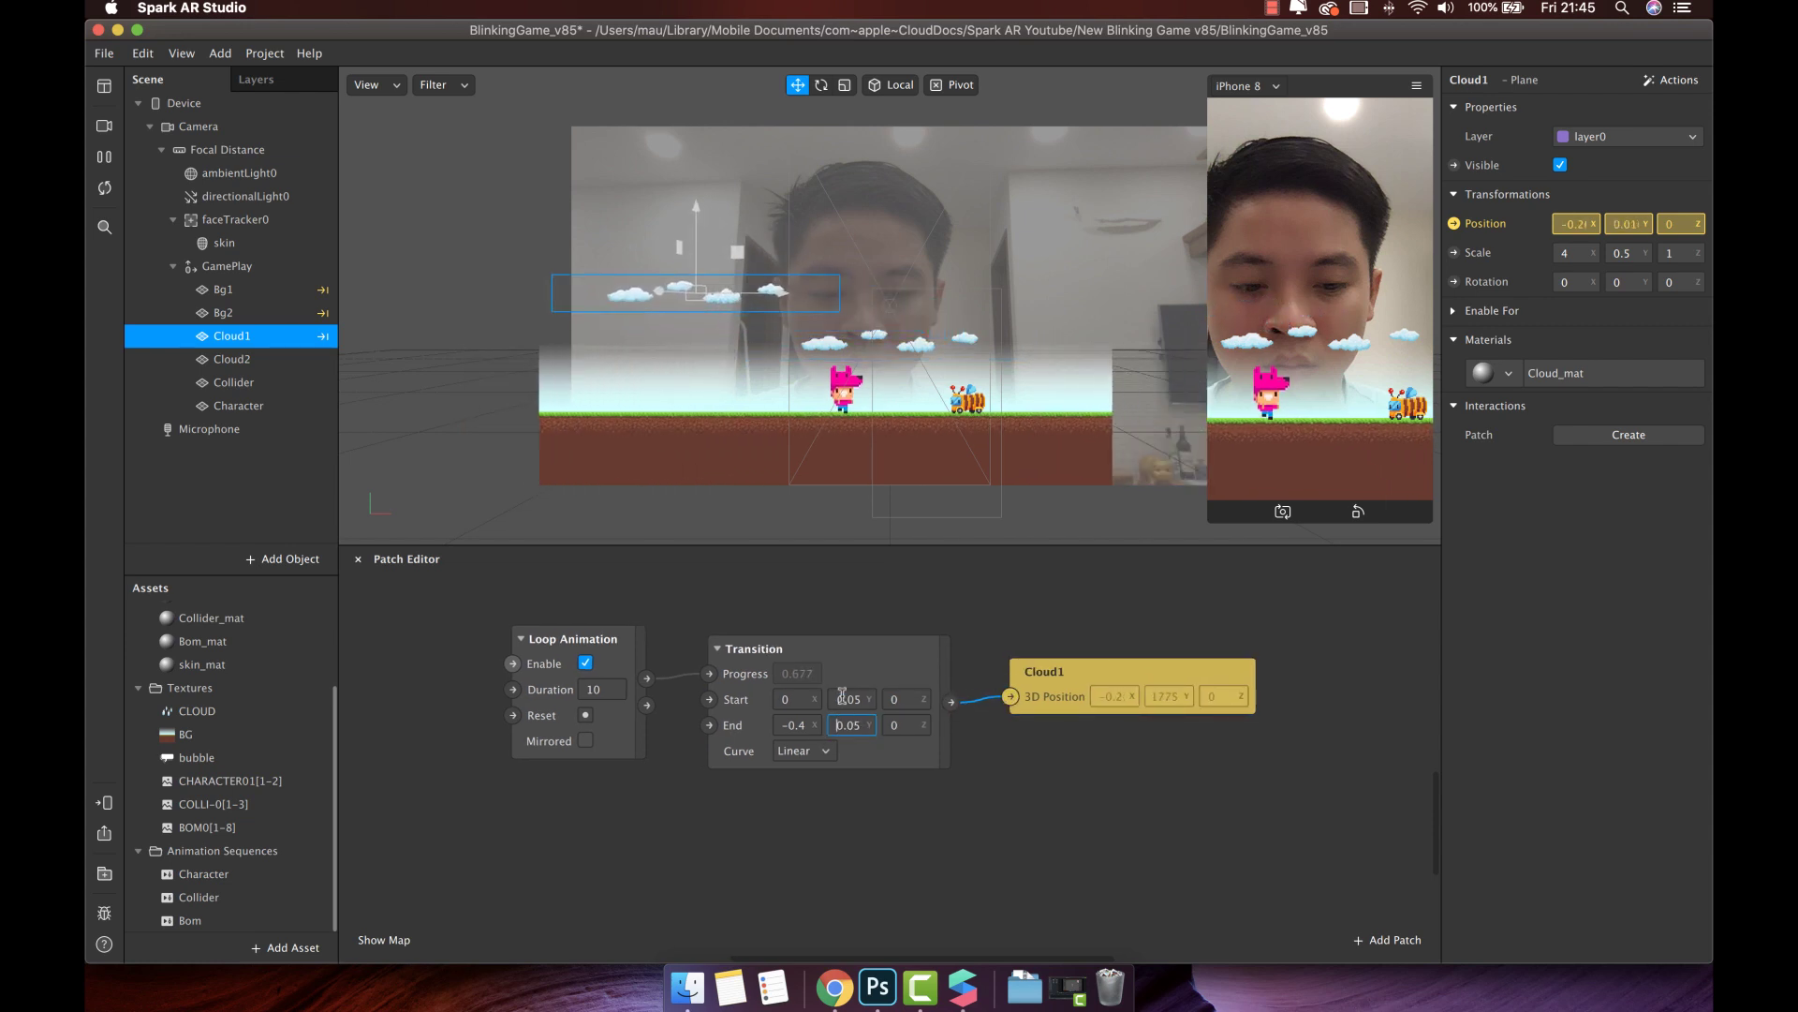
left_click(846, 698)
left_click(833, 724)
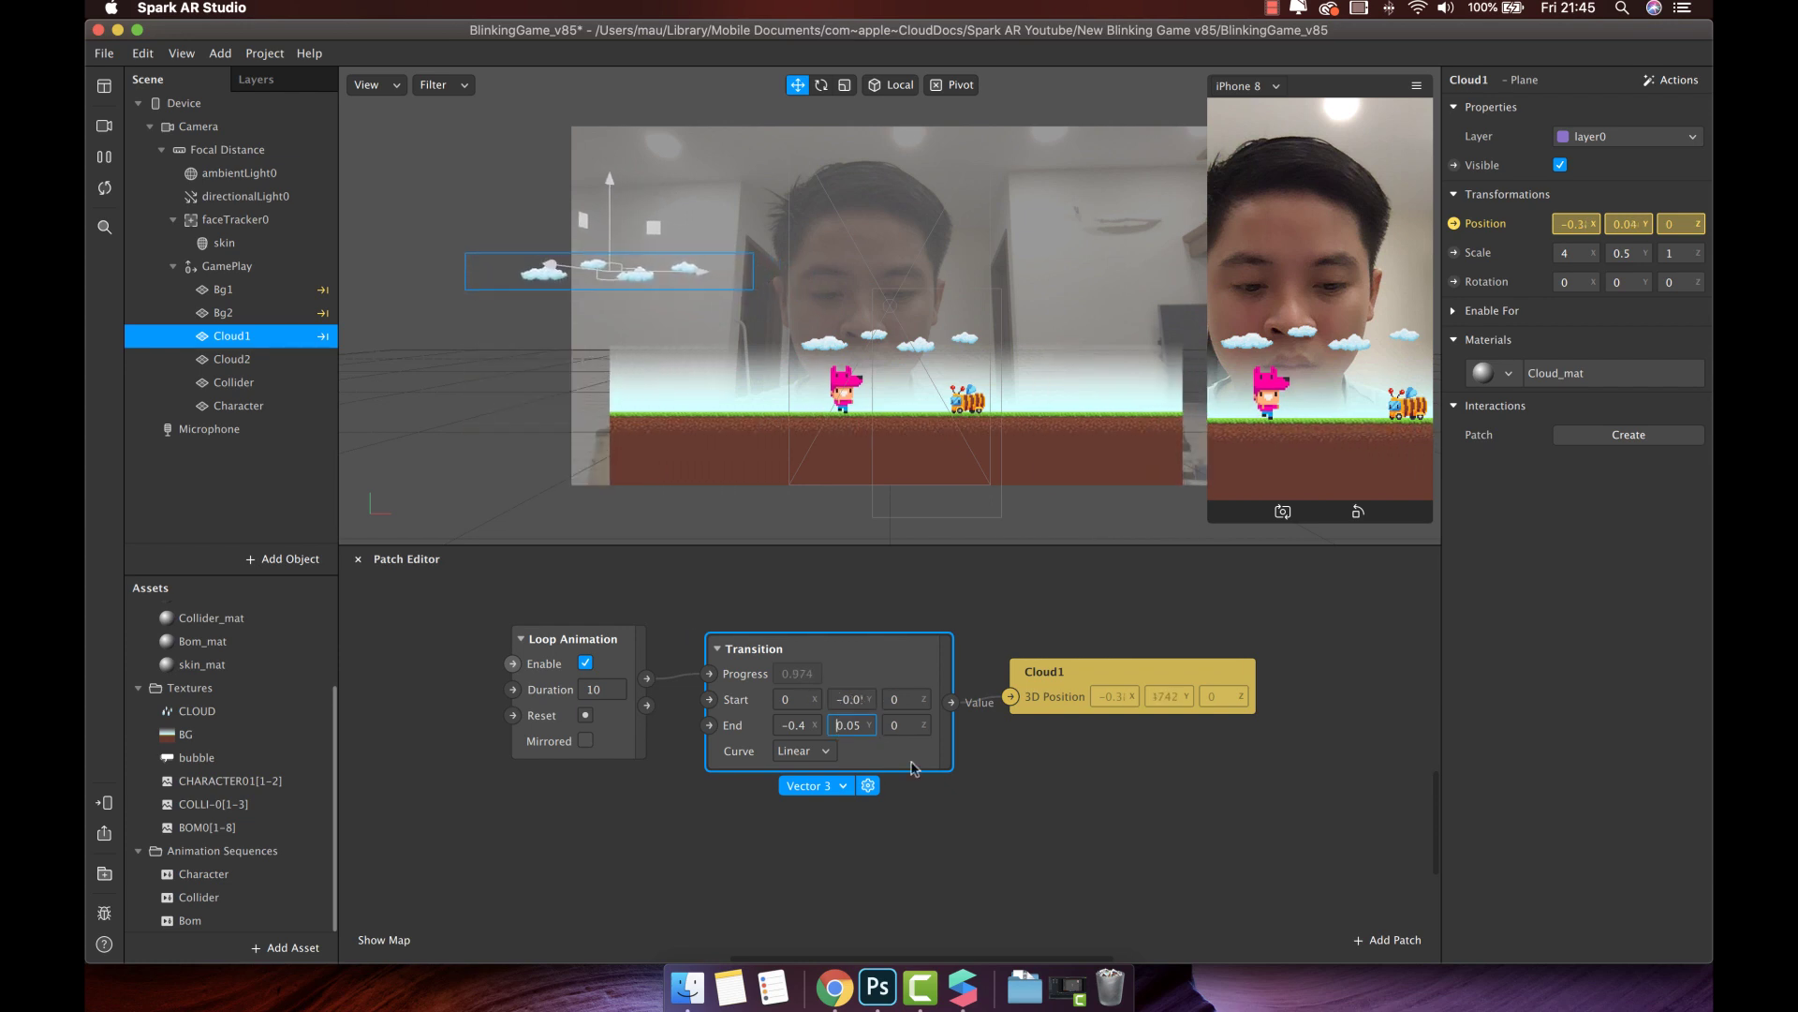
type("-")
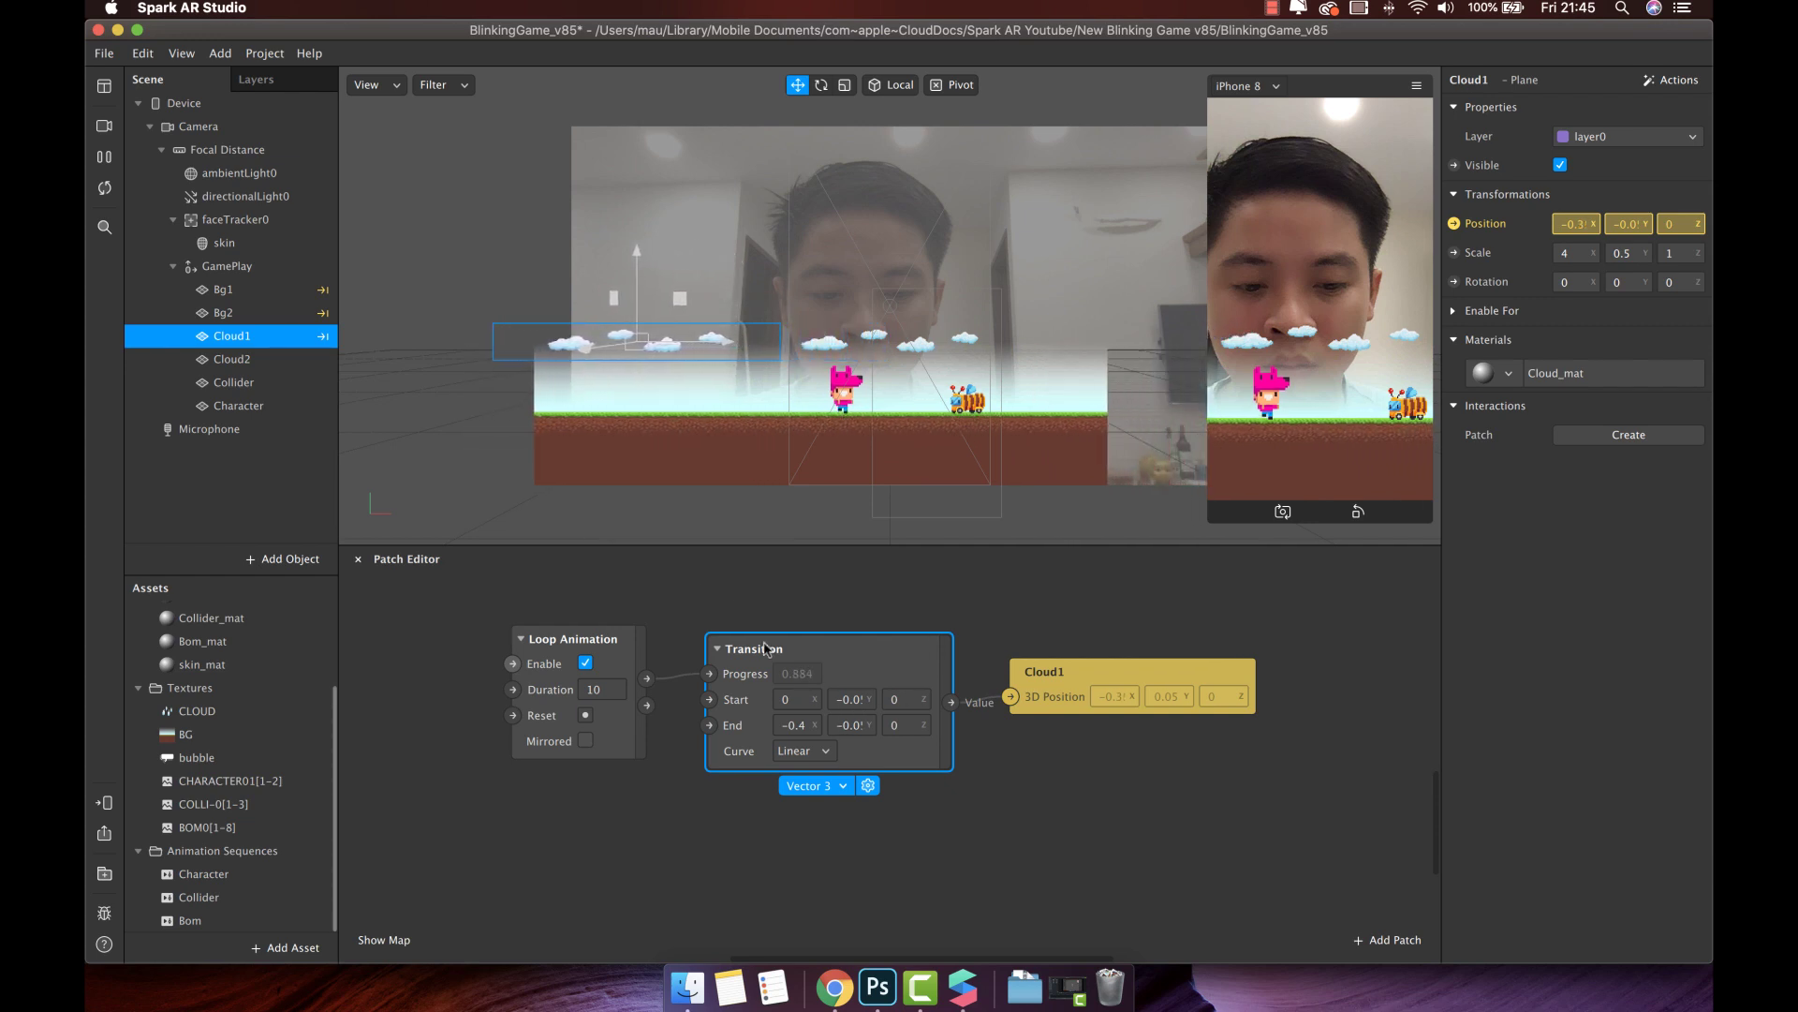
Duplicate the cloud Transition below the original and create a 3D Position patch for the Cloud2 plane beside the copy
left_click(1008, 638)
left_click(924, 669)
key("super+d")
scroll(925, 648, "down", 3)
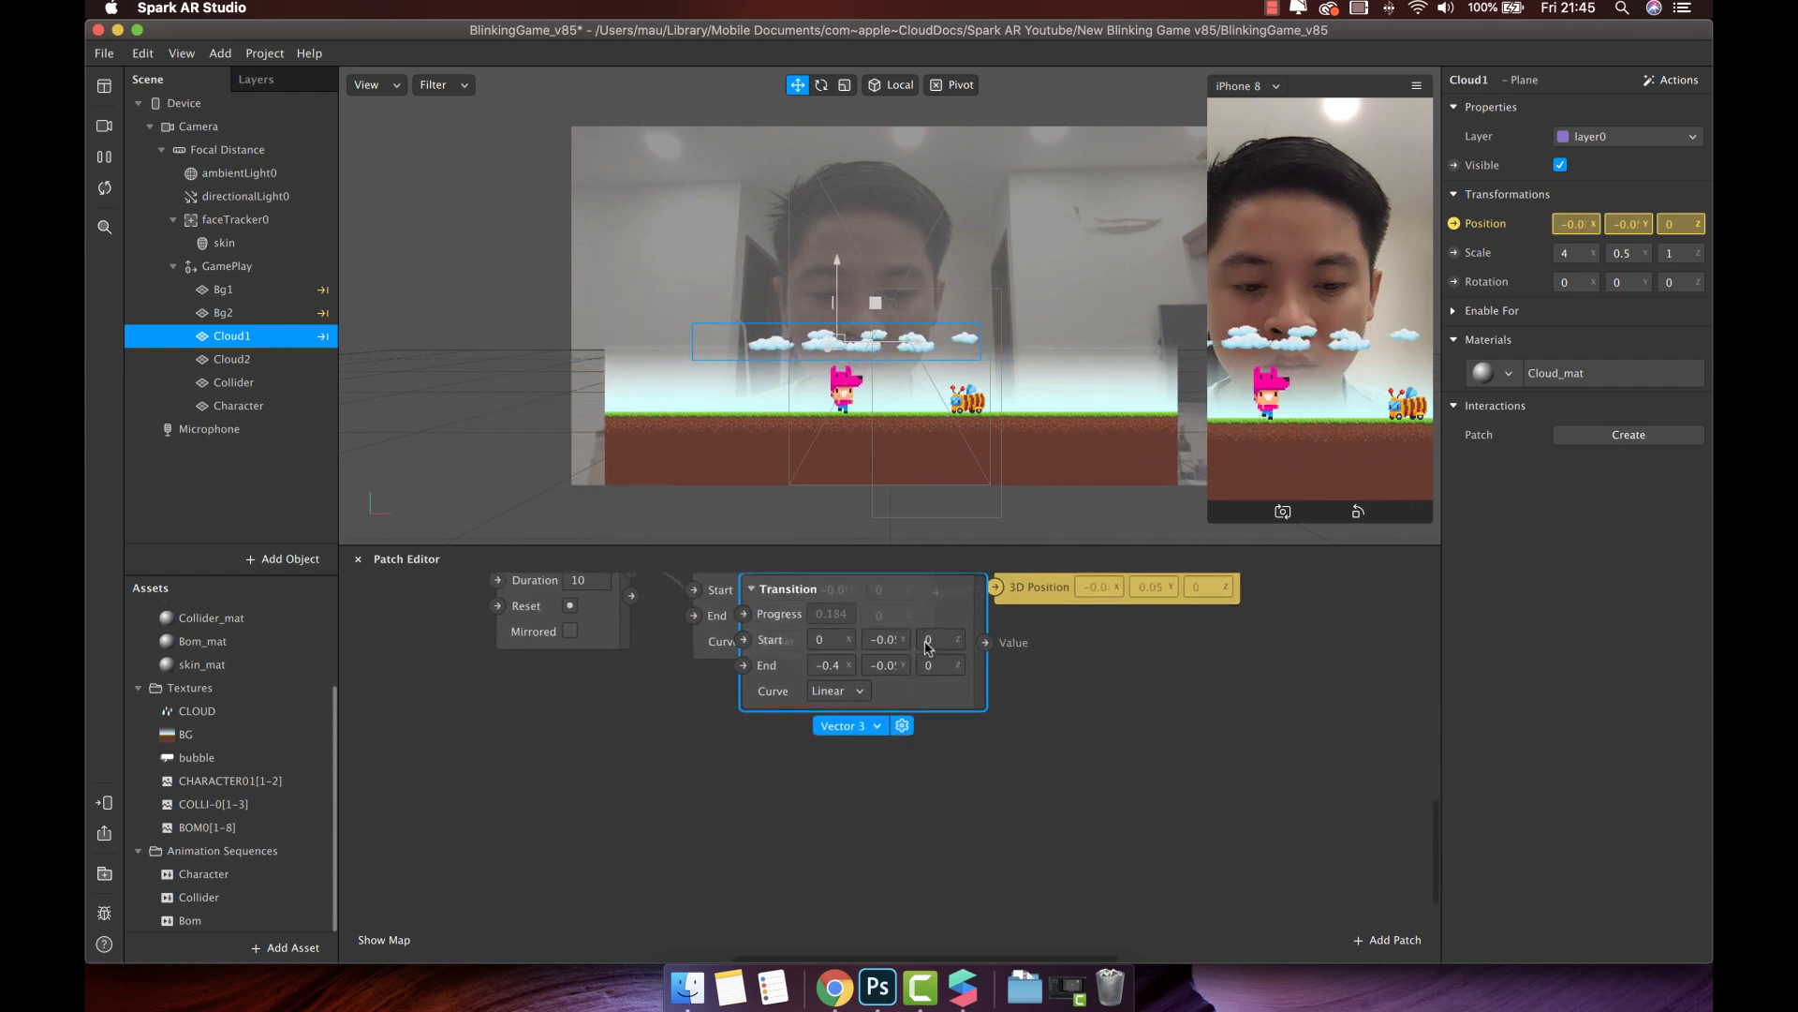
left_click_drag(927, 647, 885, 750)
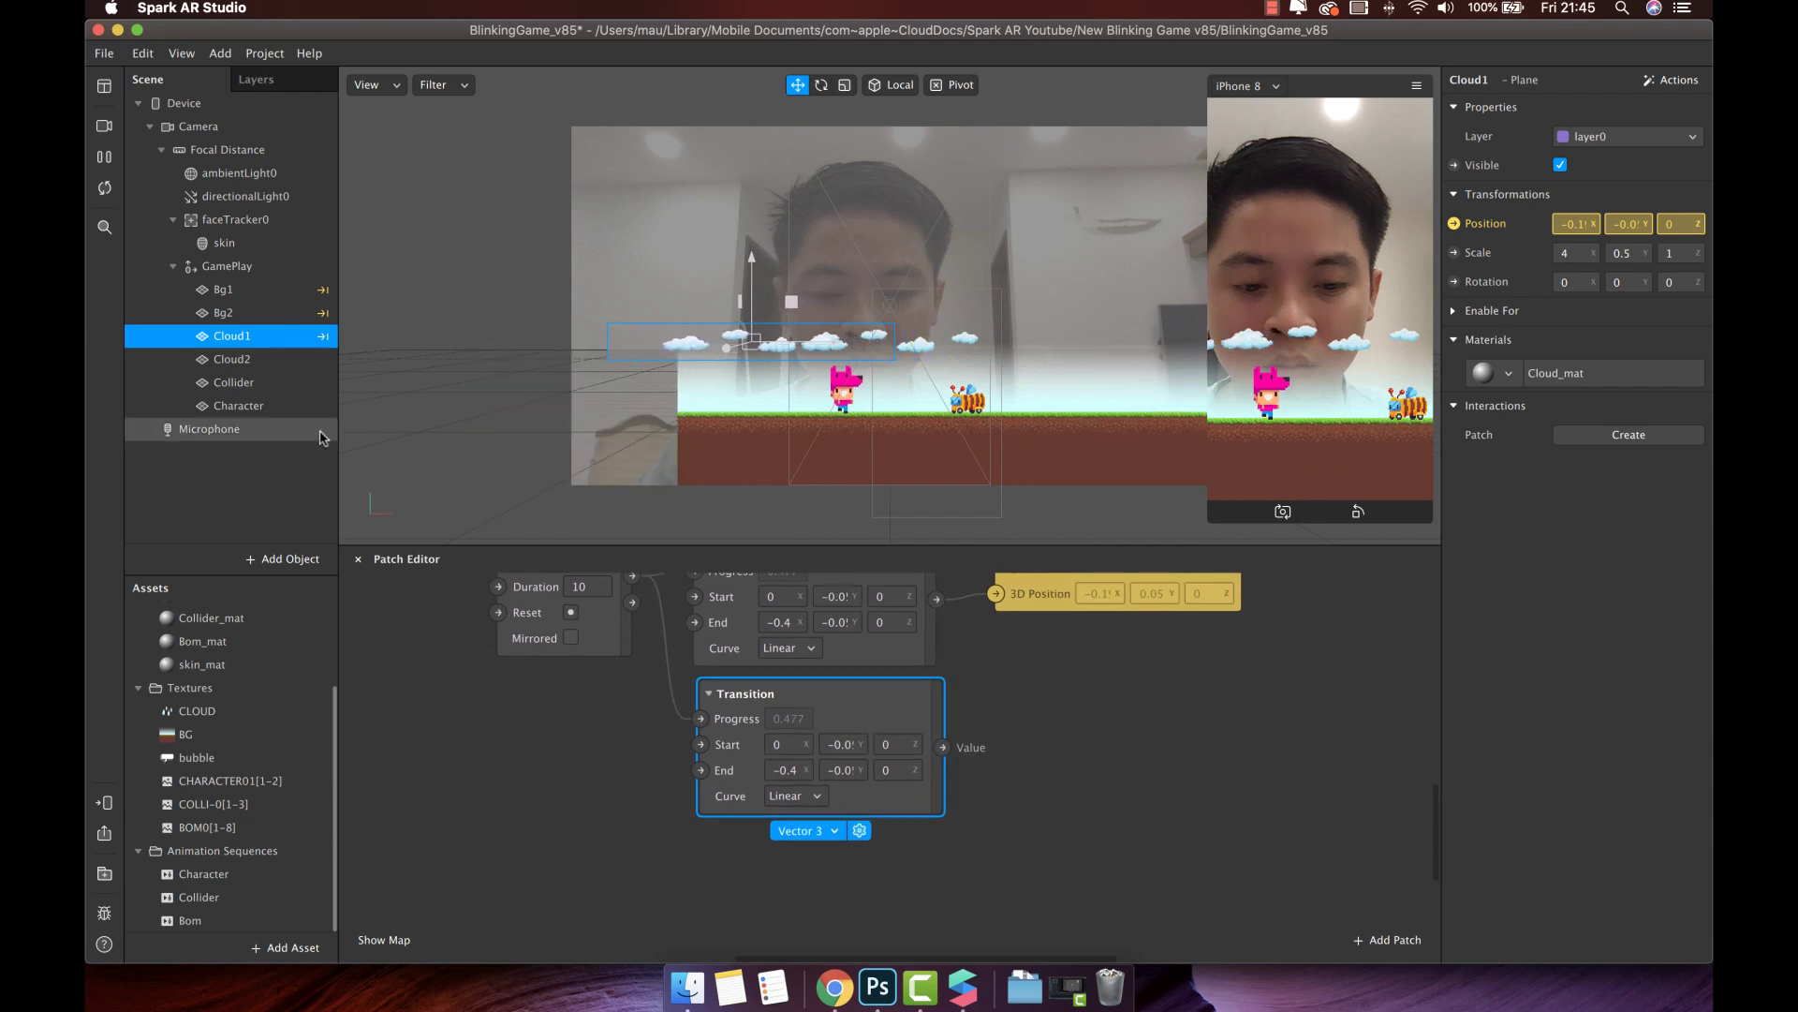
left_click(268, 360)
left_click(1454, 224)
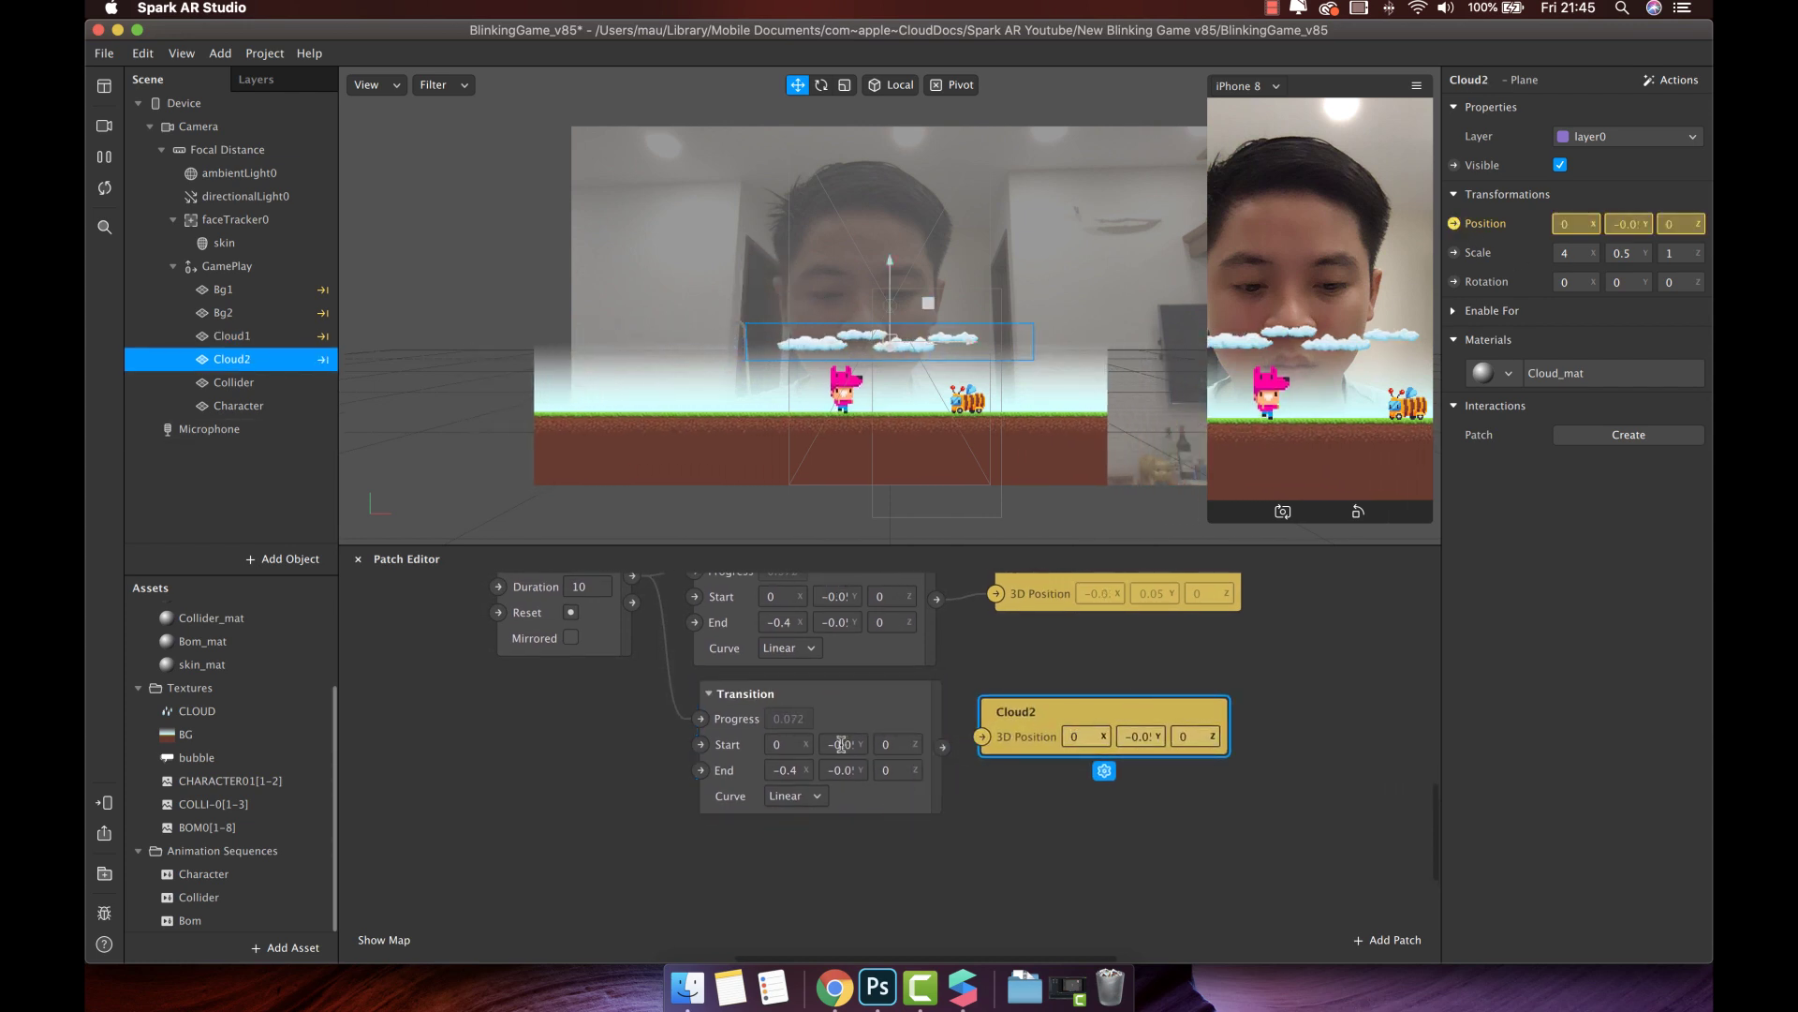
Set the lower cloud Transition's X start to 0.4 and X end to 0, and connect its value to Cloud2's 3D Position
scroll(1050, 749, "up", 1)
left_click(787, 771)
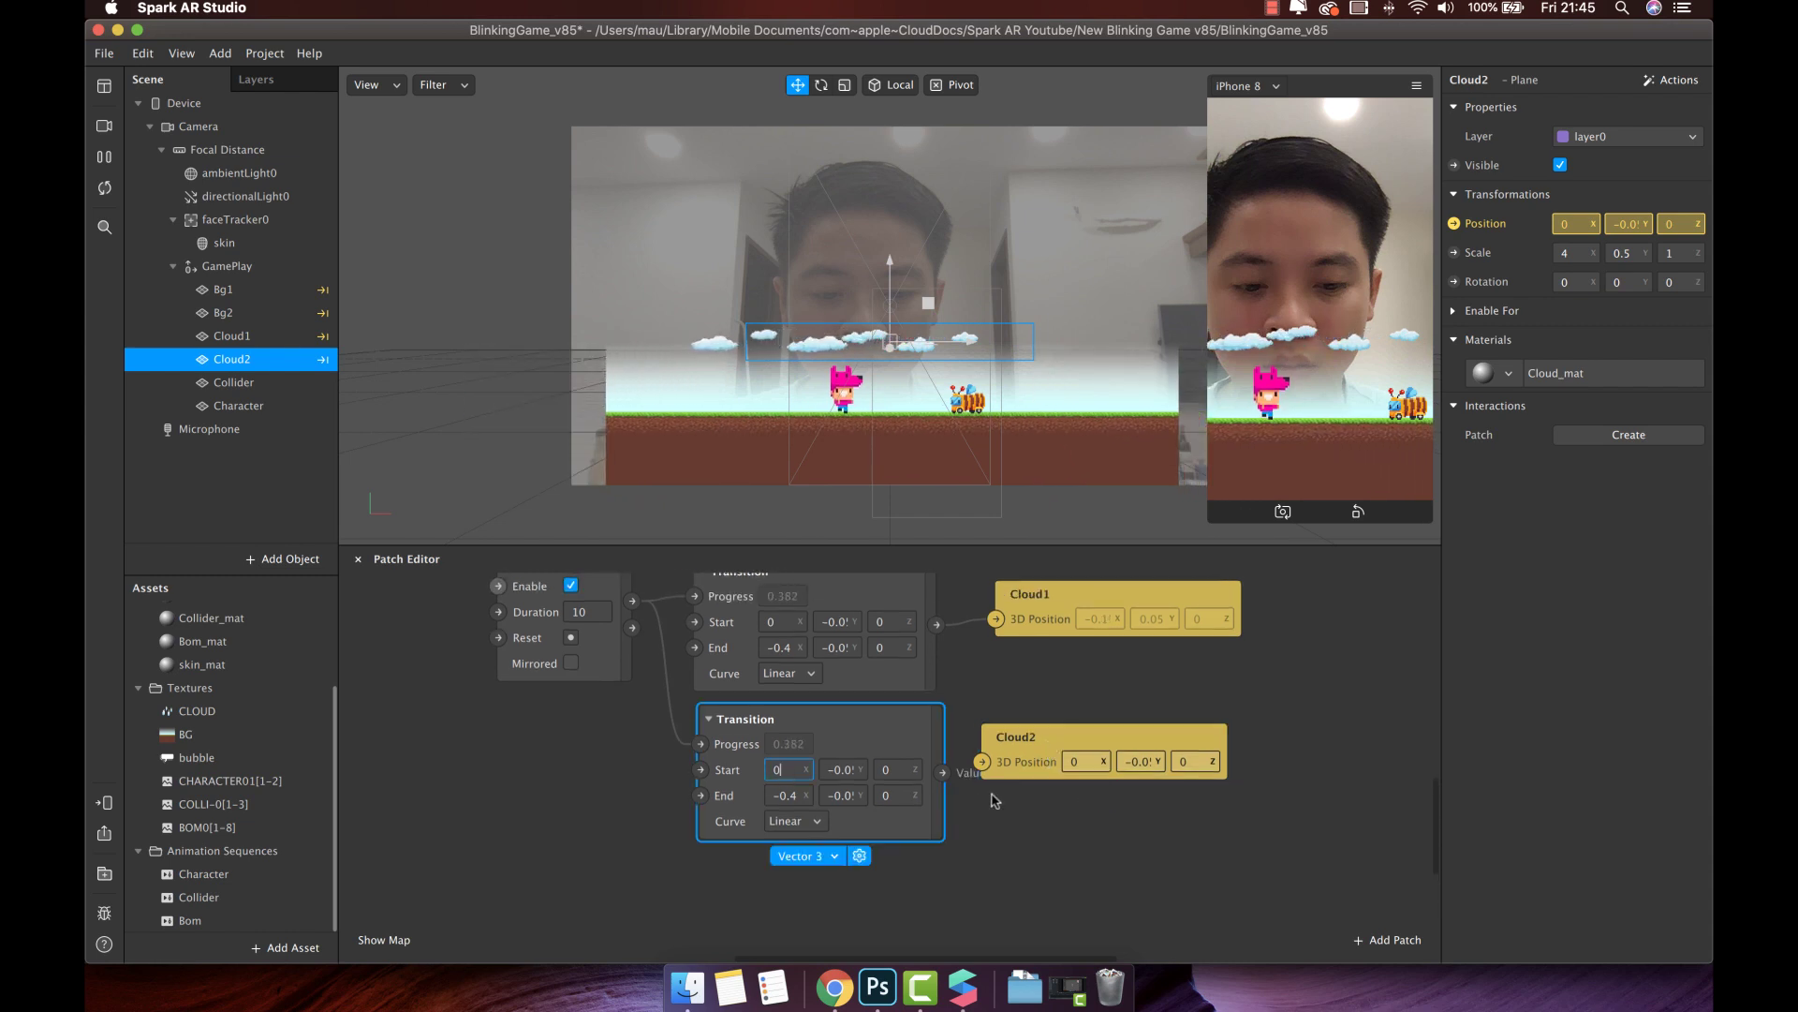
type(".4")
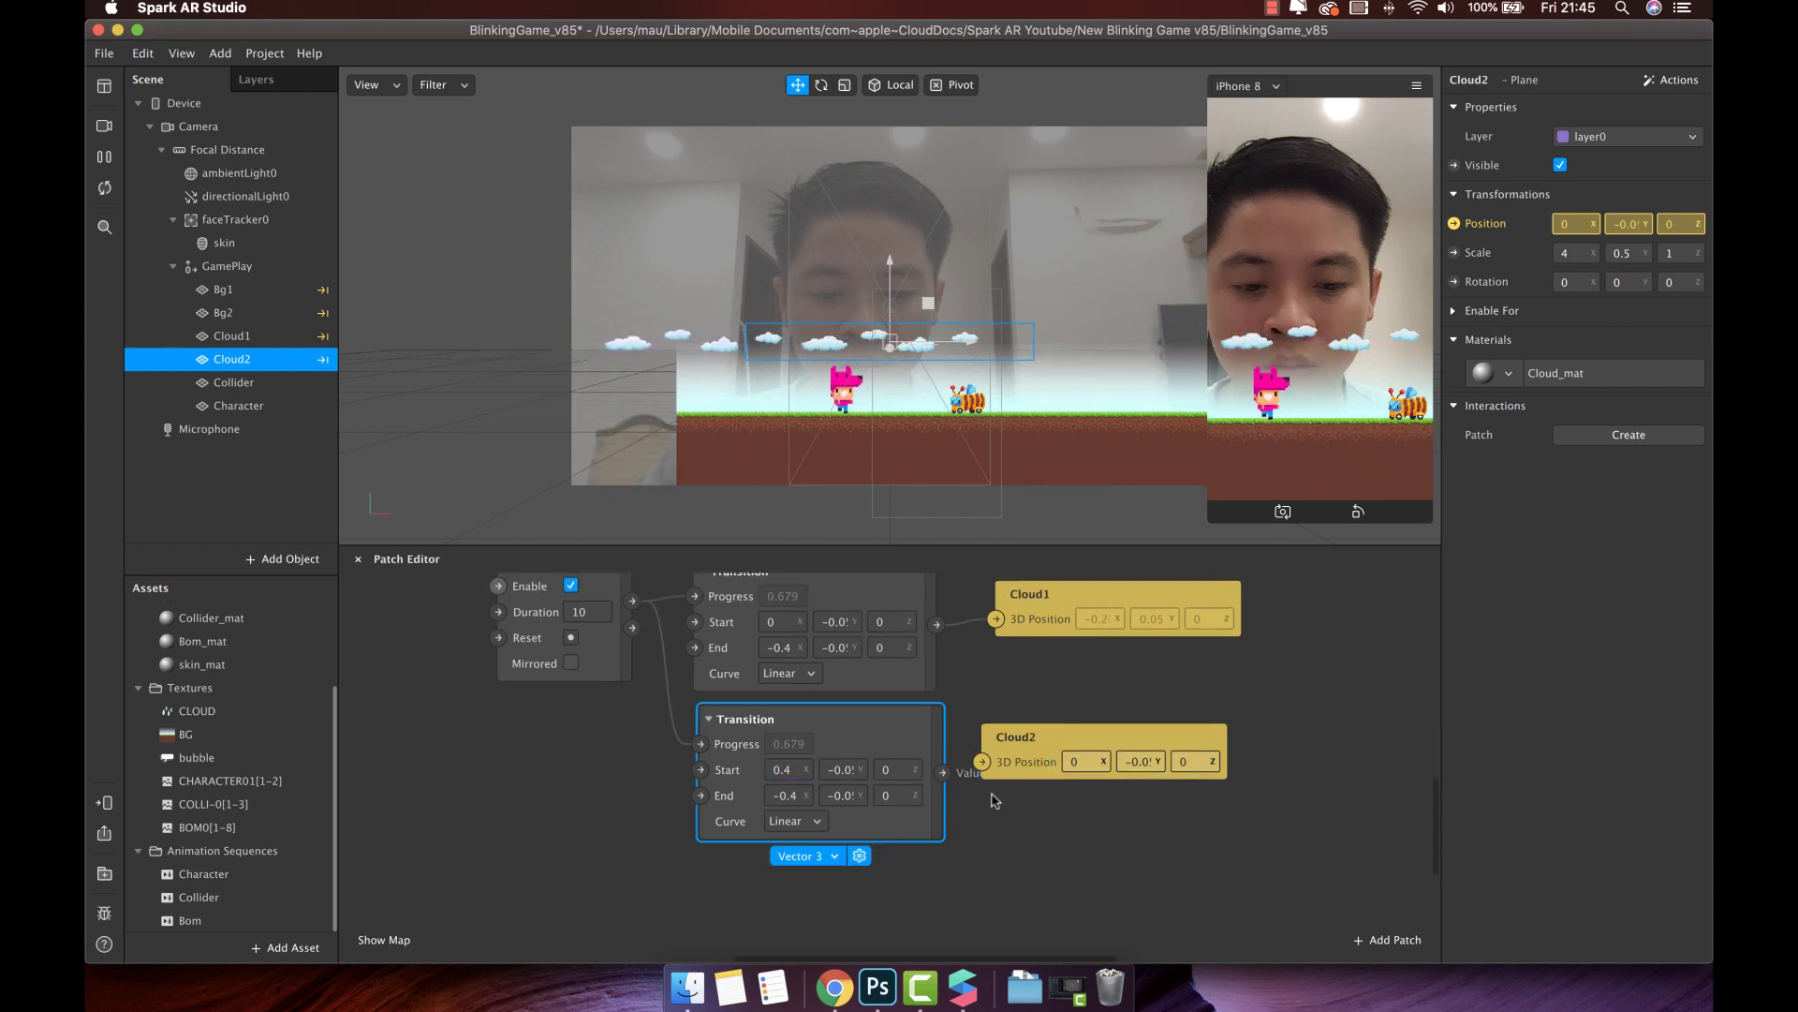
scroll(790, 795, "up", 3)
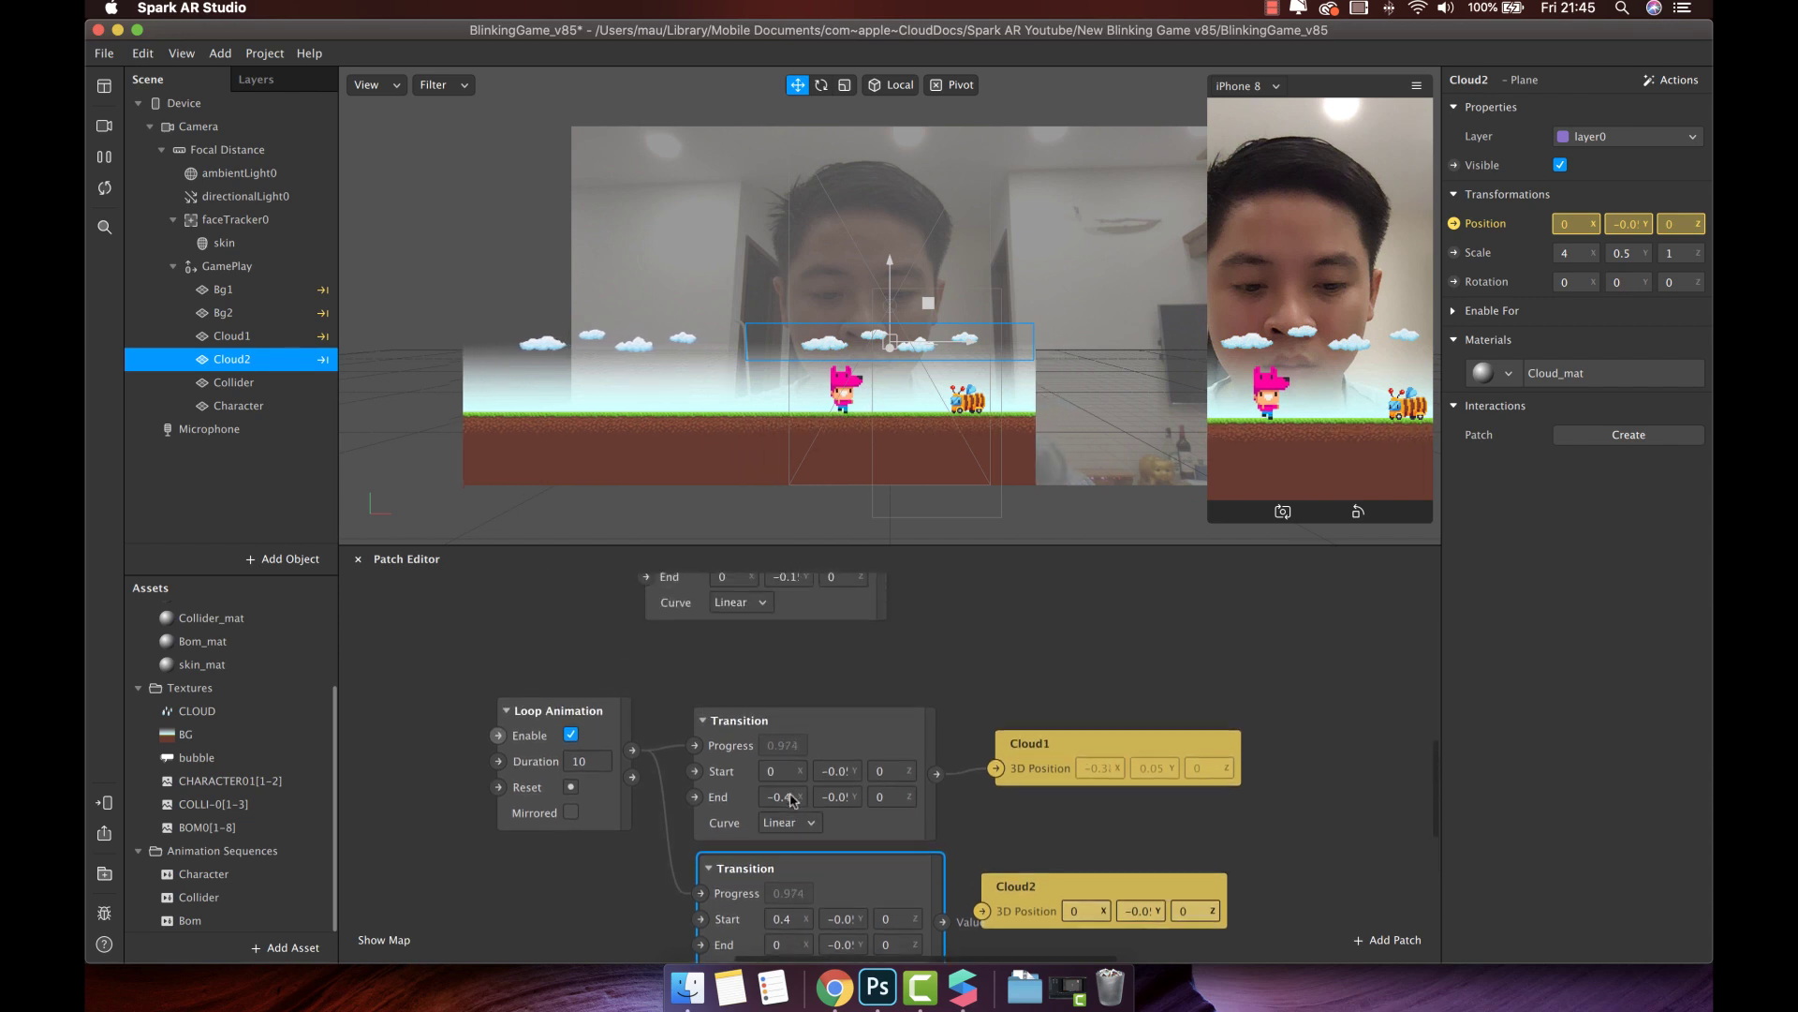
left_click_drag(941, 855, 981, 848)
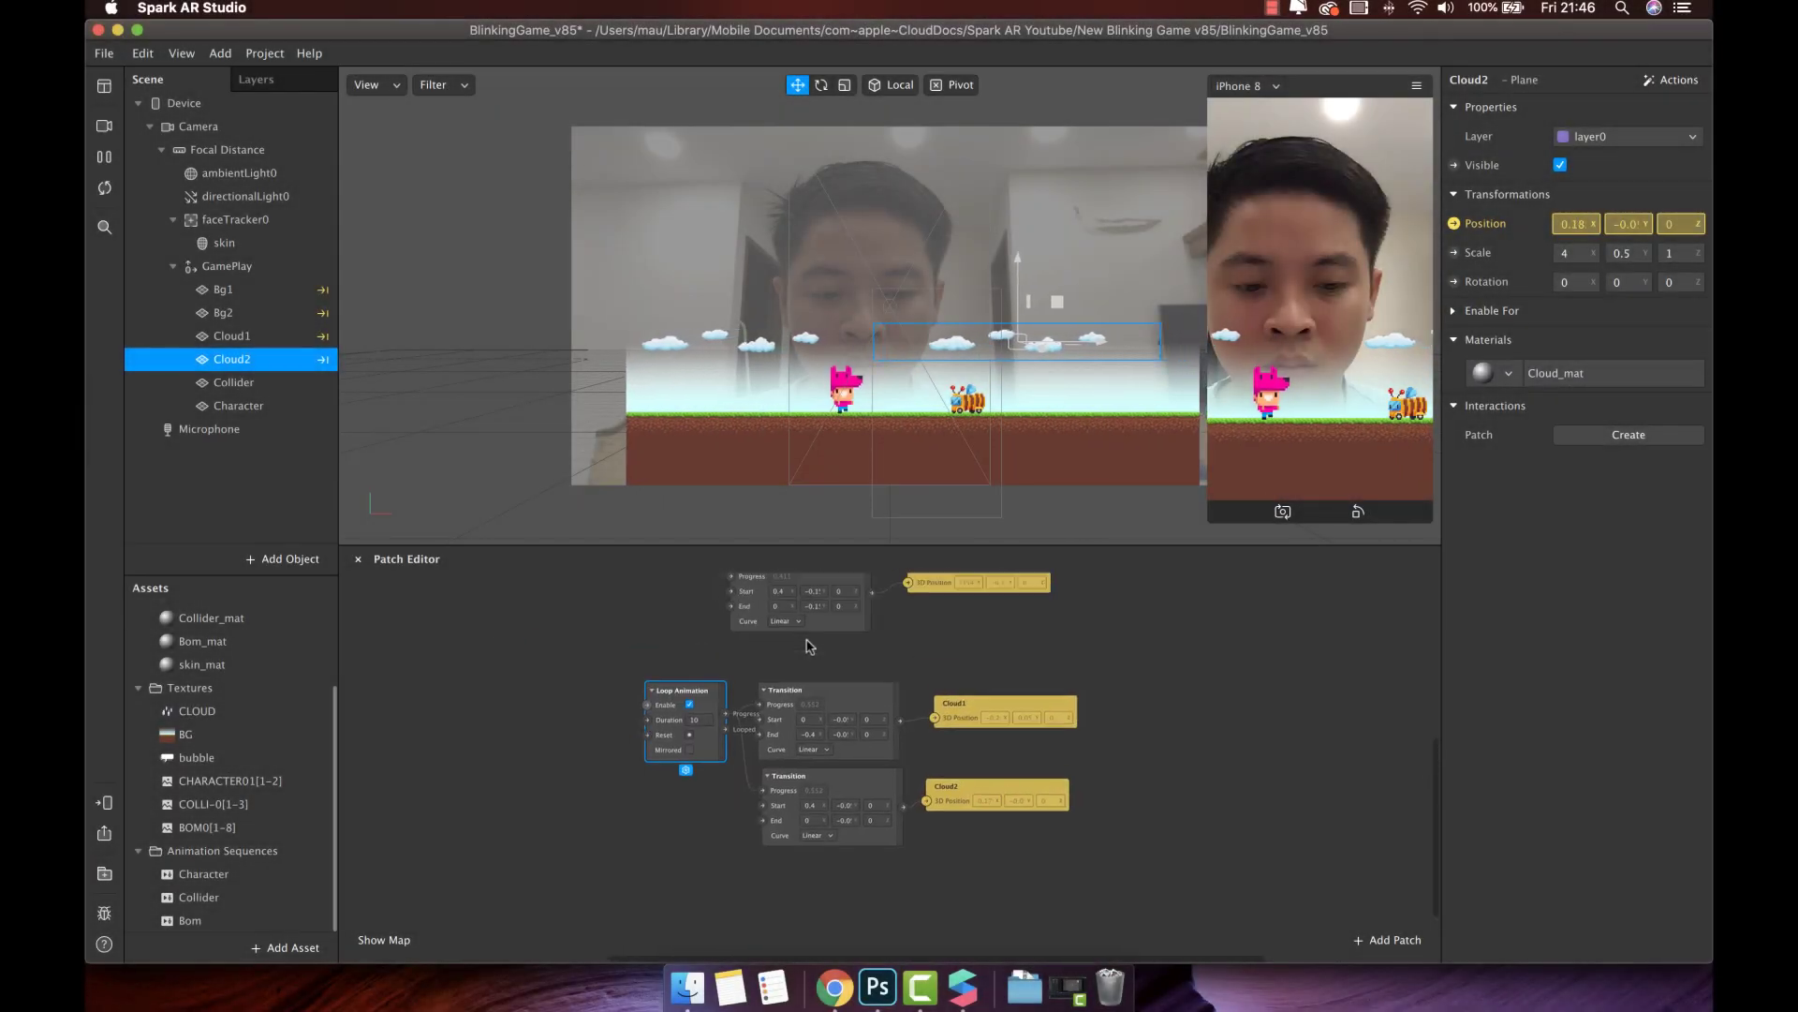
Move the background patch group to line up above the cloud patch group
scroll(809, 647, "up", 3)
left_click_drag(1128, 759, 720, 647)
left_click(1113, 751)
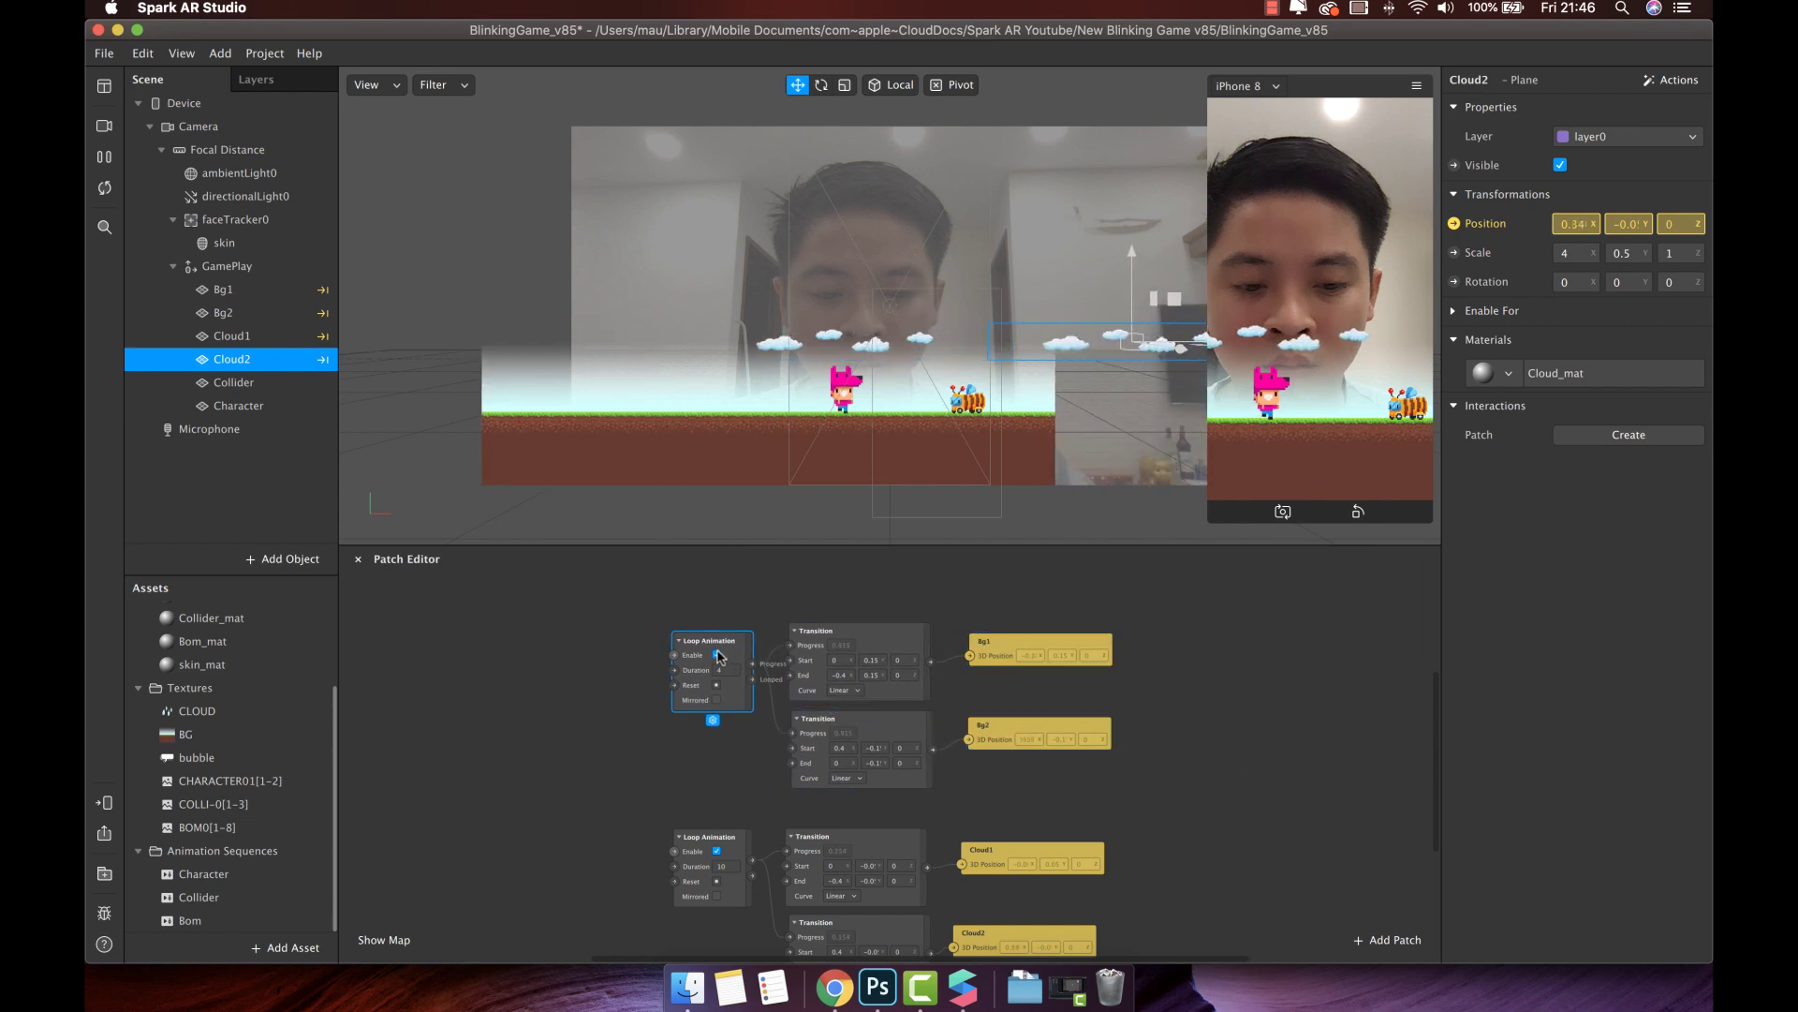
Add a Value patch in the empty space before the Loop Animation patches and set its type to Boolean
scroll(856, 719, "left", 3)
scroll(855, 724, "left", 2)
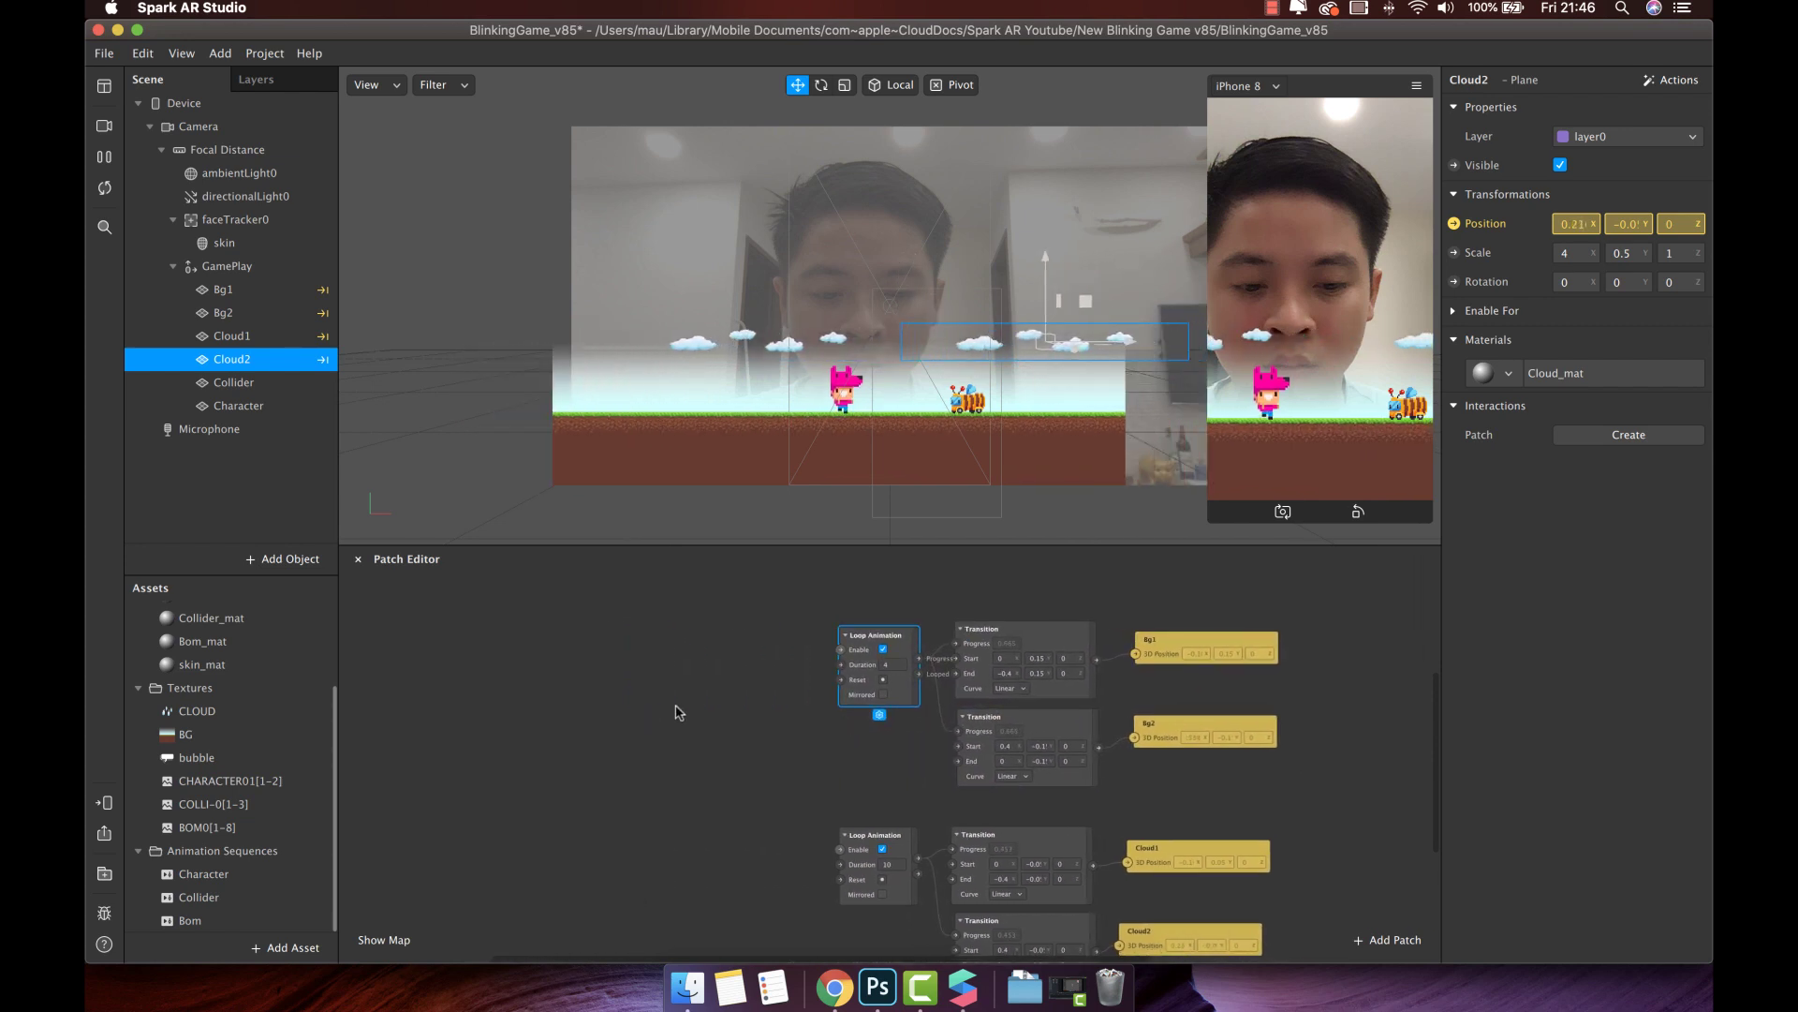
double_click(679, 712)
type("value")
key("Return")
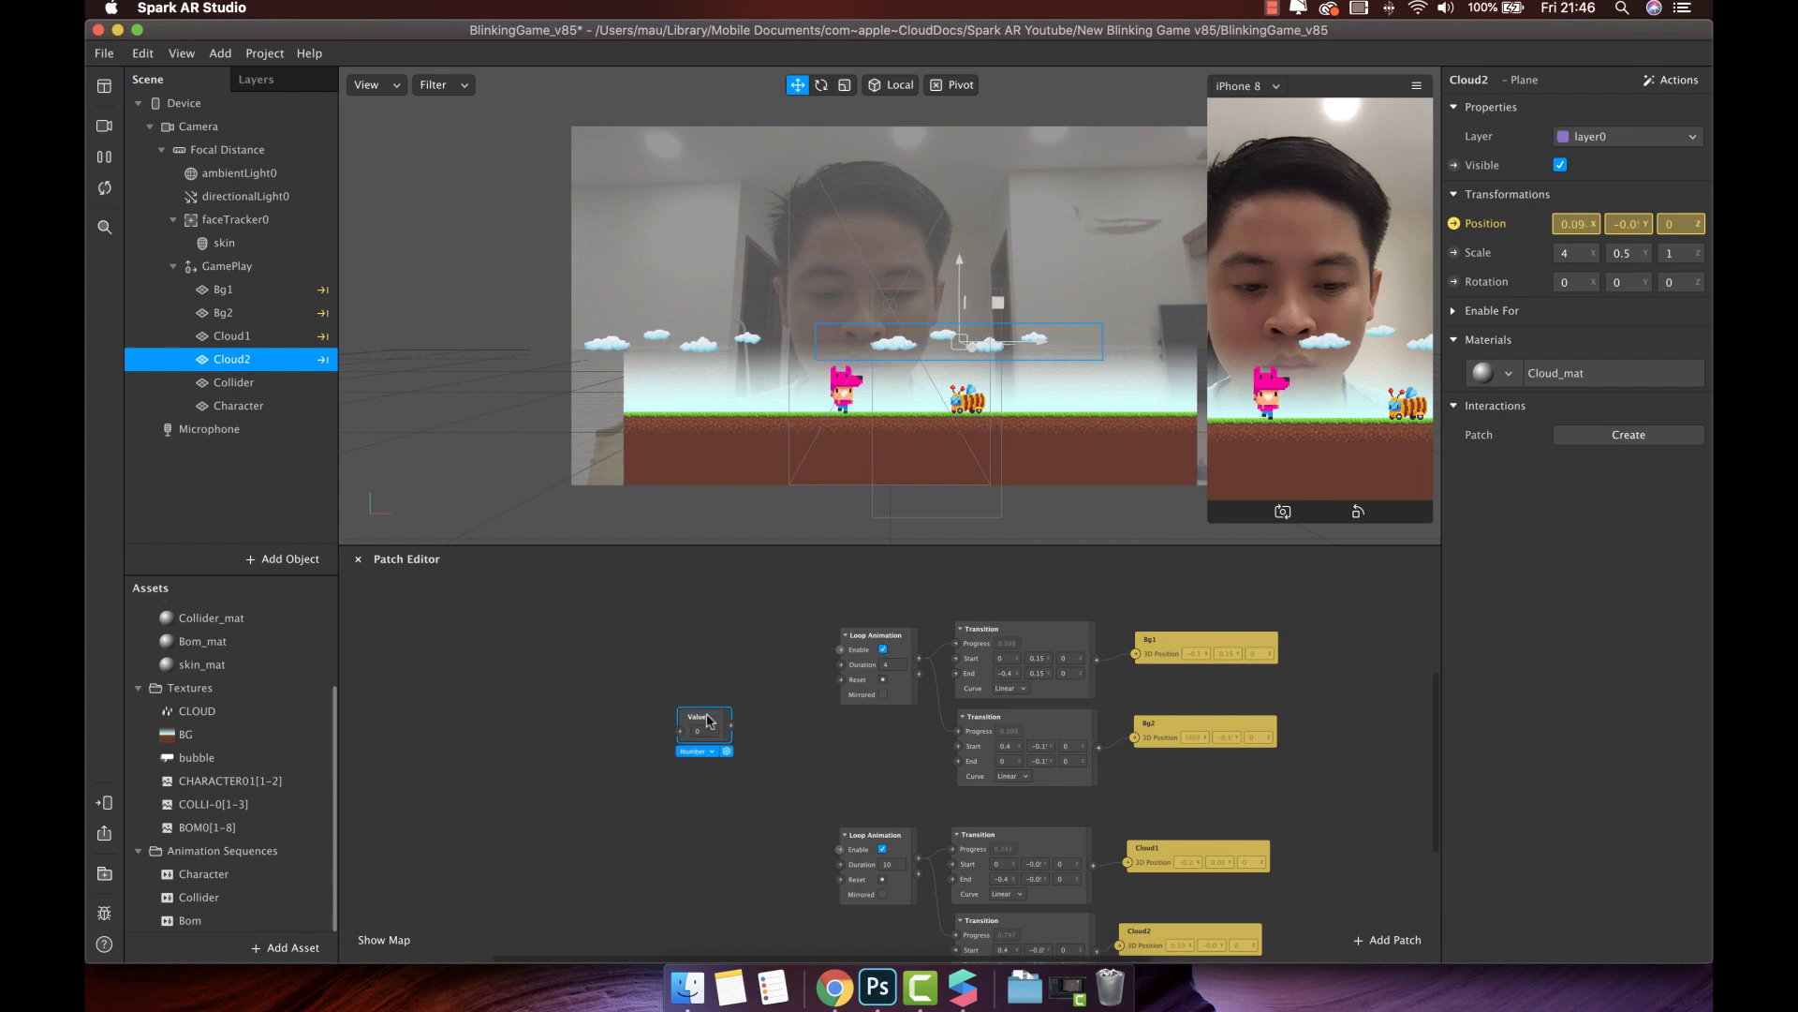
left_click(703, 751)
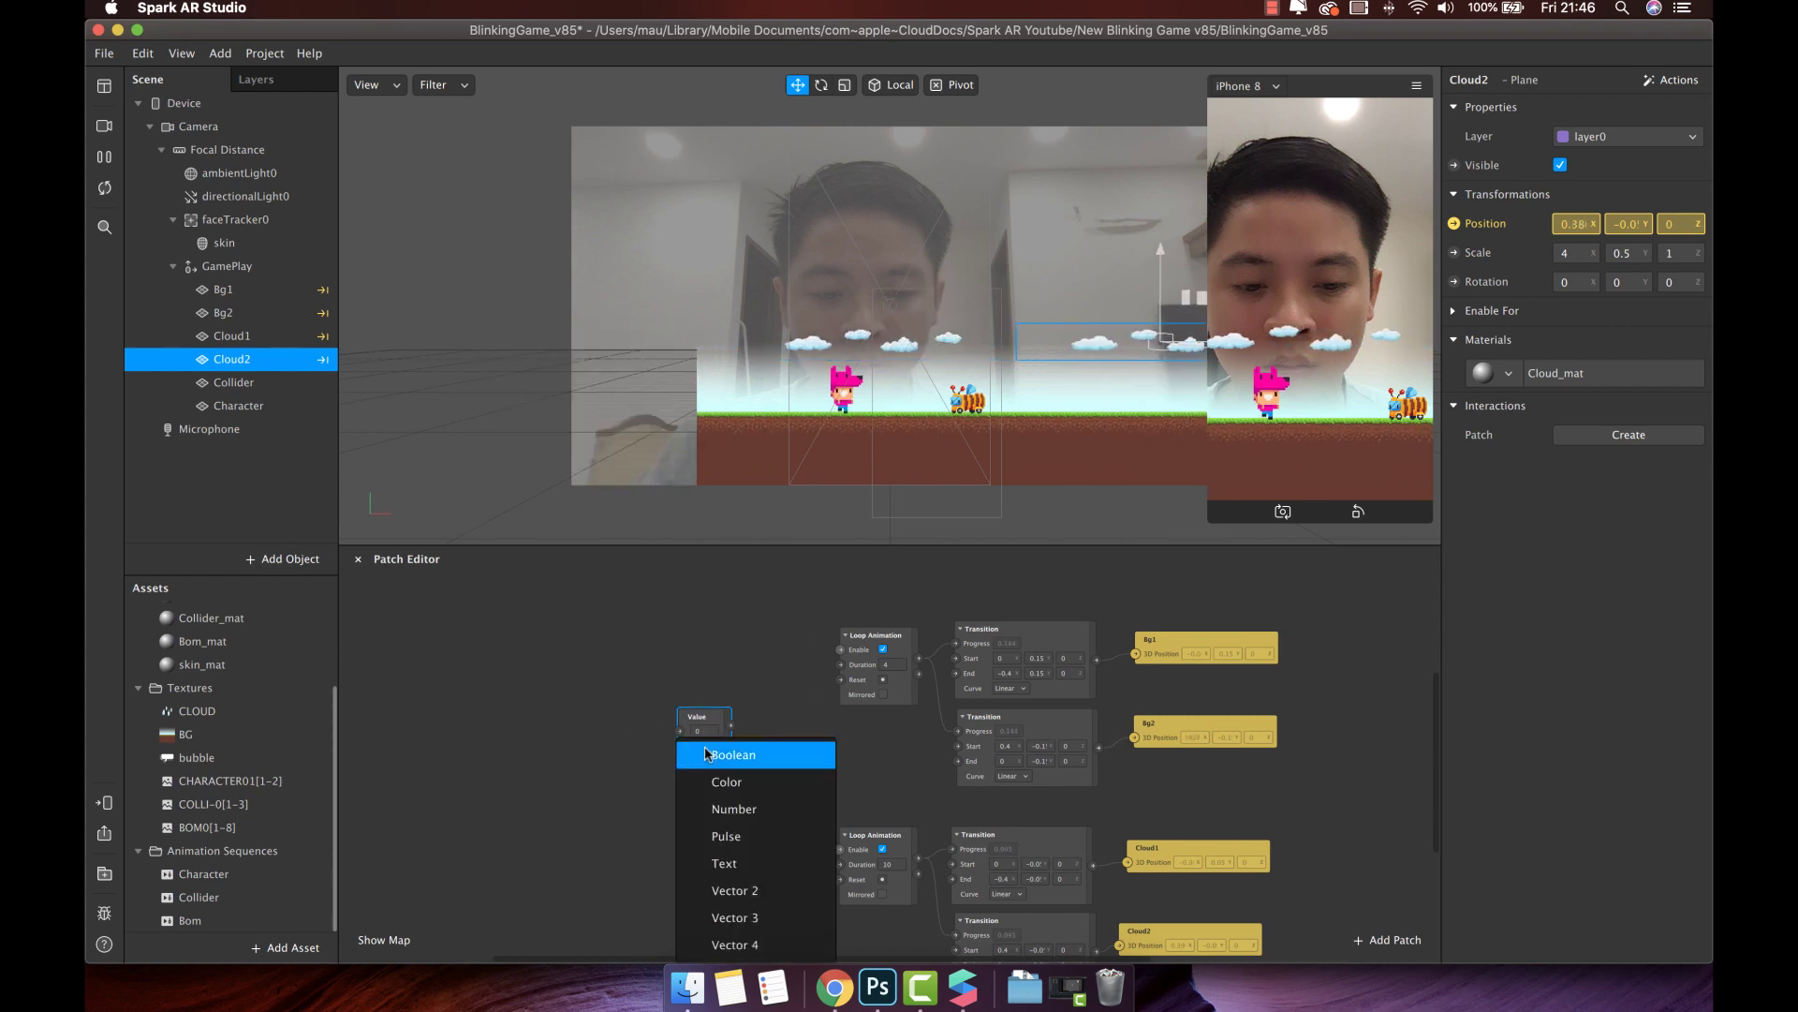
left_click(707, 754)
Rename the new Boolean Value patch to "Animation play"
scroll(697, 726, "up", 3)
double_click(691, 687)
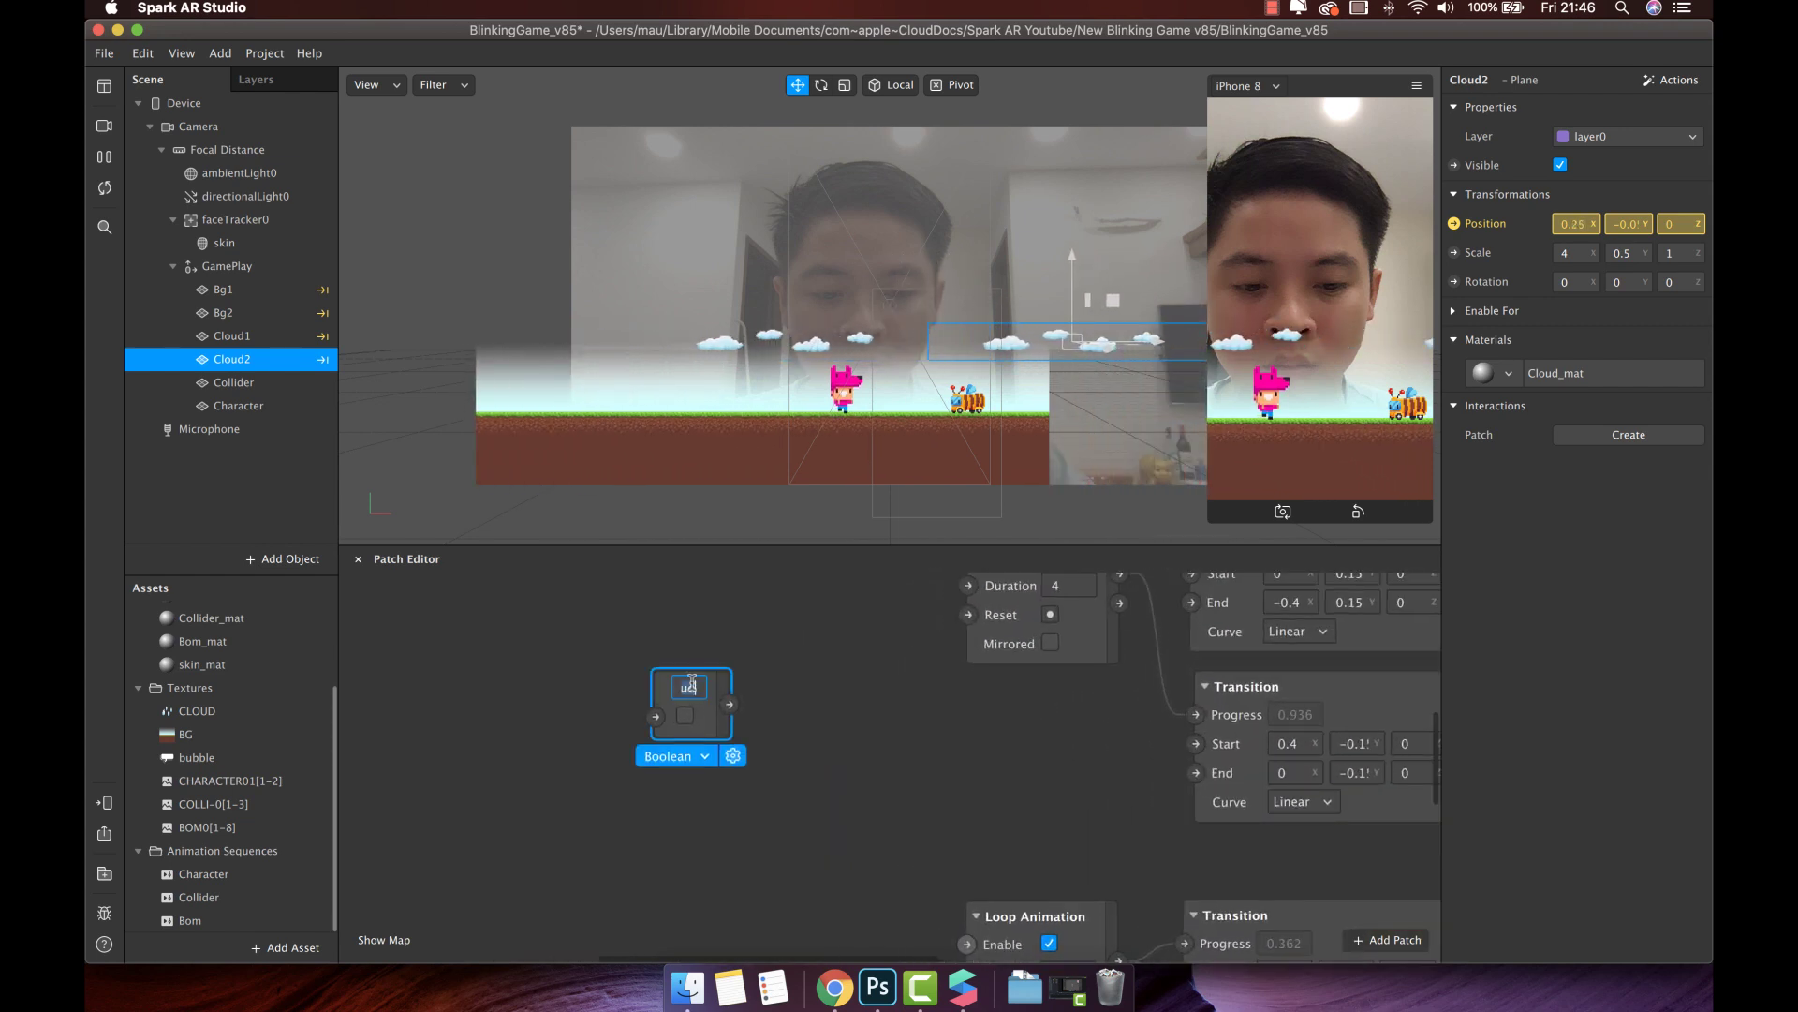
type("Gamepla")
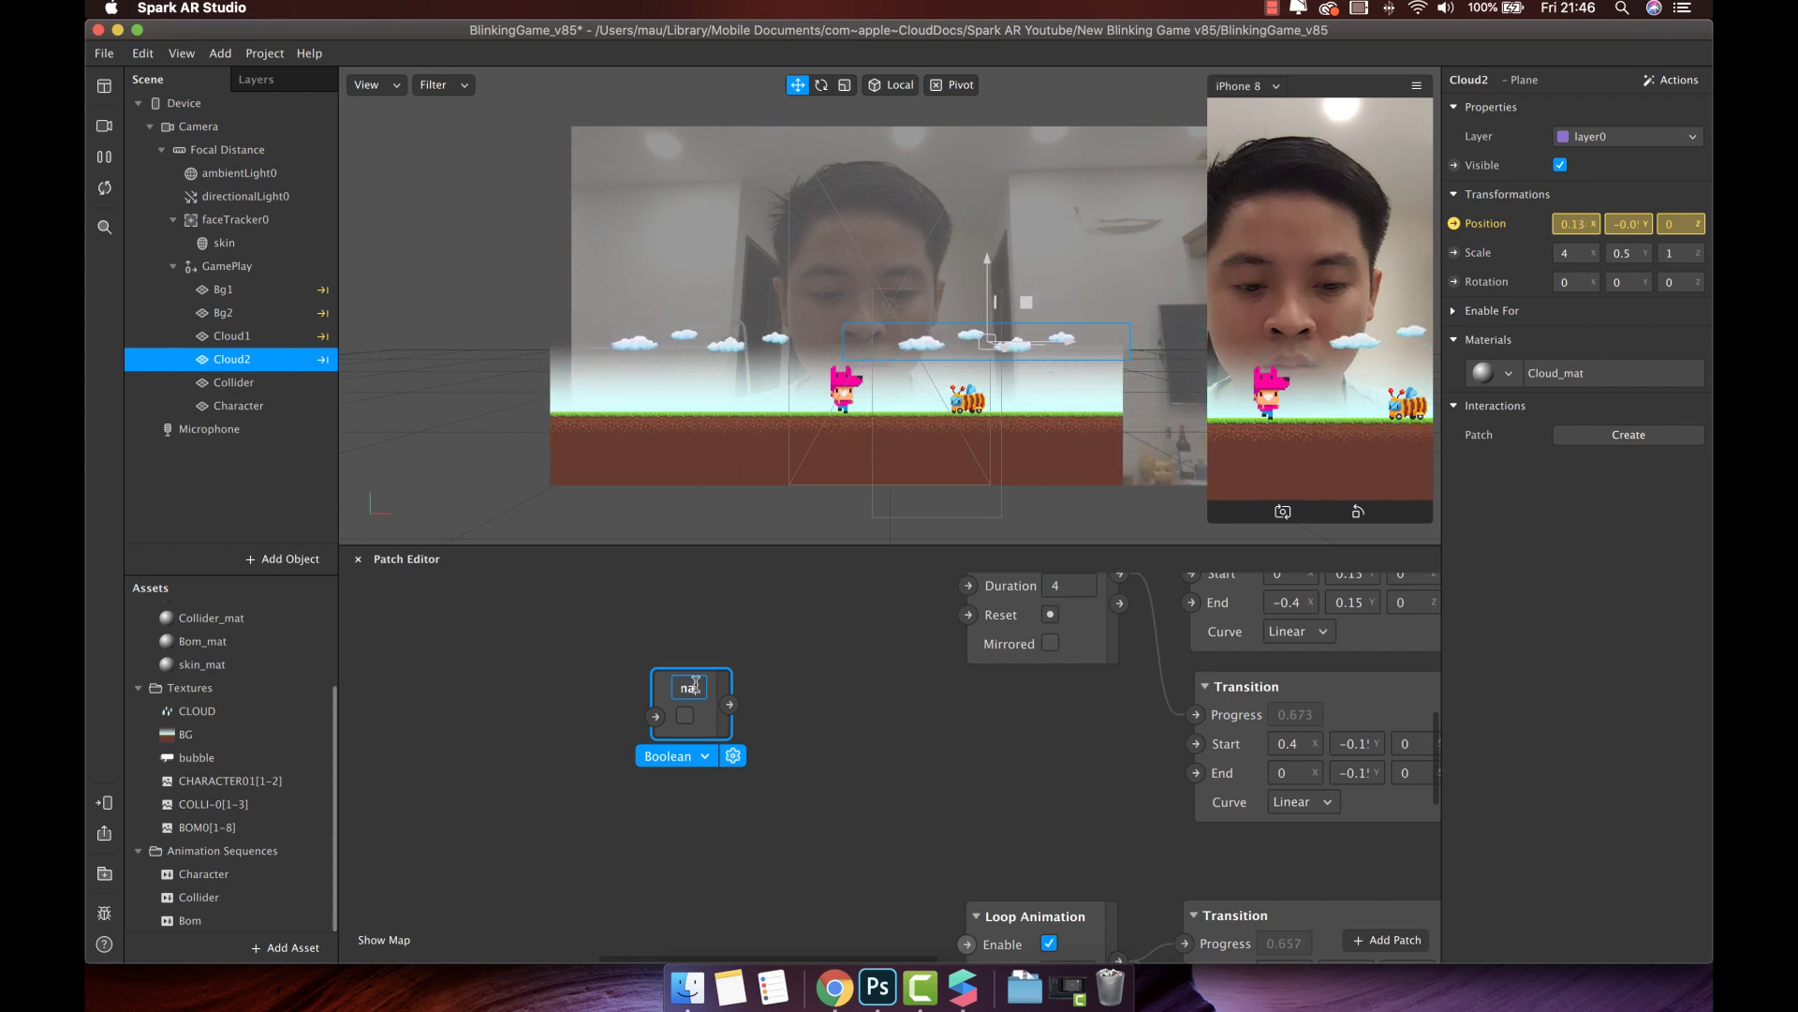
type("y")
key("Return")
scroll(698, 688, "up", 3)
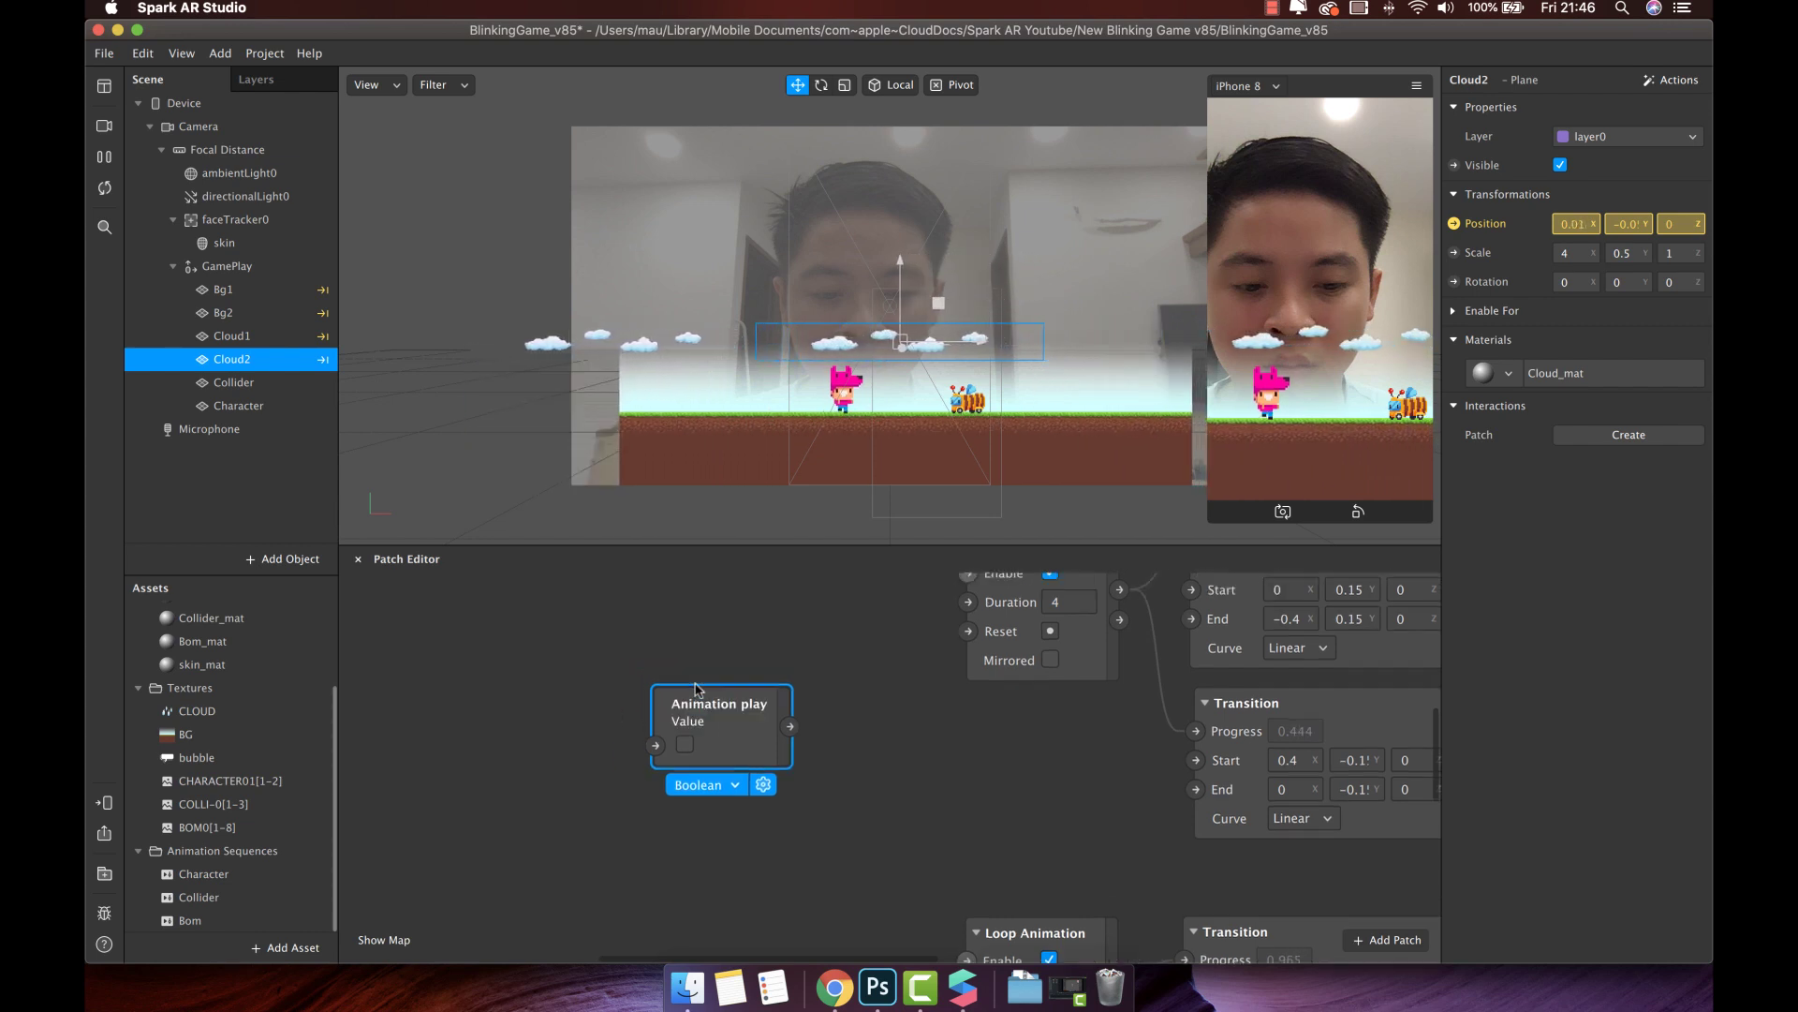
Connect the Animation play patch to the Enable inputs of both Loop Animation patches and align it beside the upper one
left_click_drag(722, 743, 969, 620)
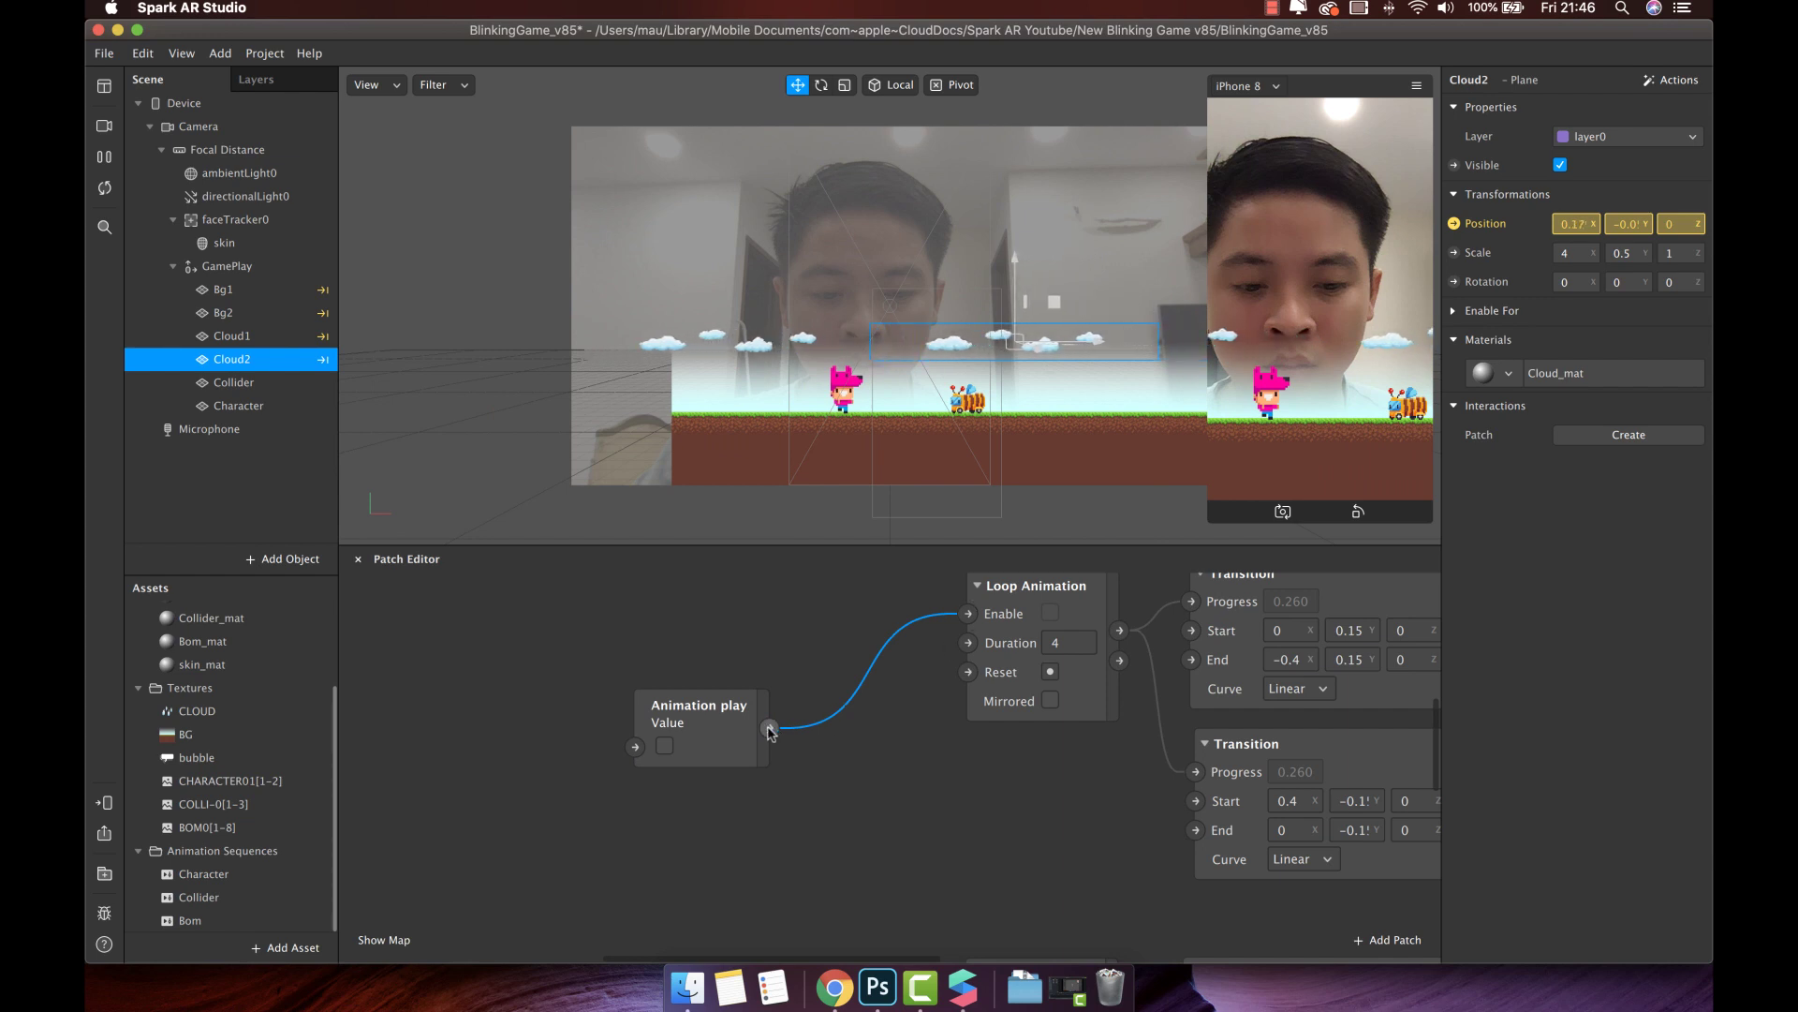
scroll(770, 733, "down", 3)
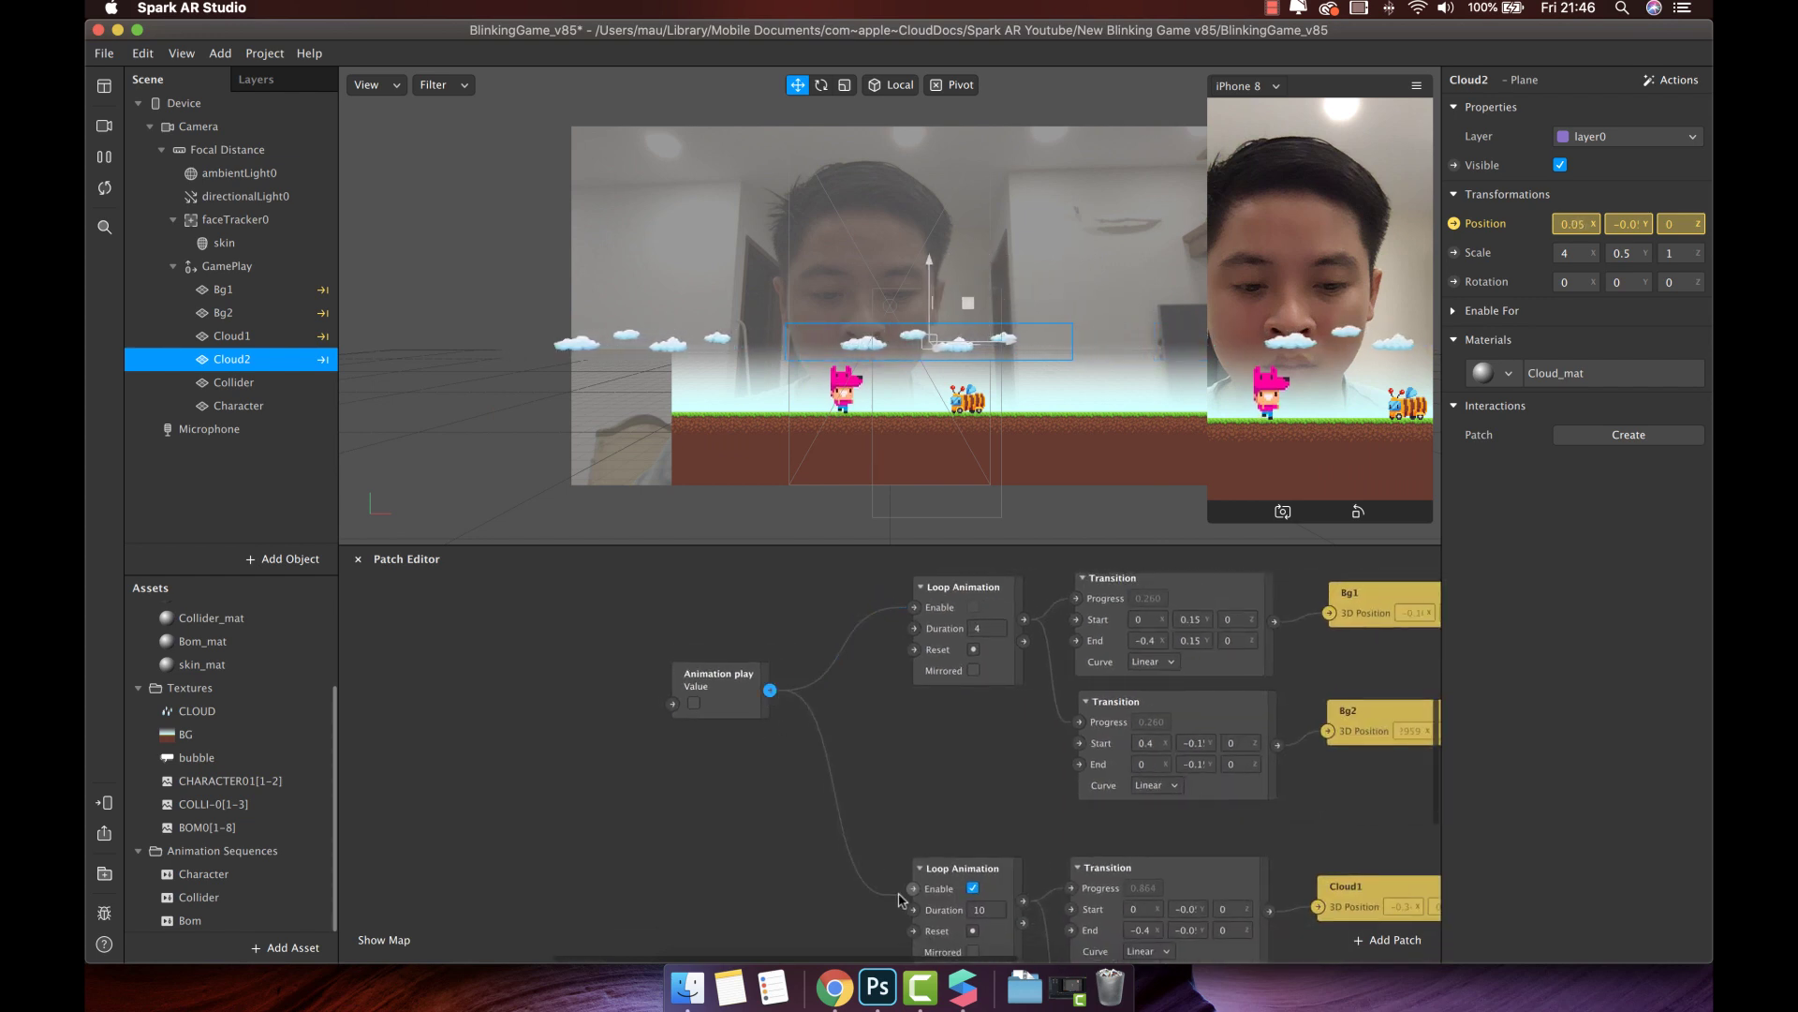
left_click_drag(751, 676, 767, 588)
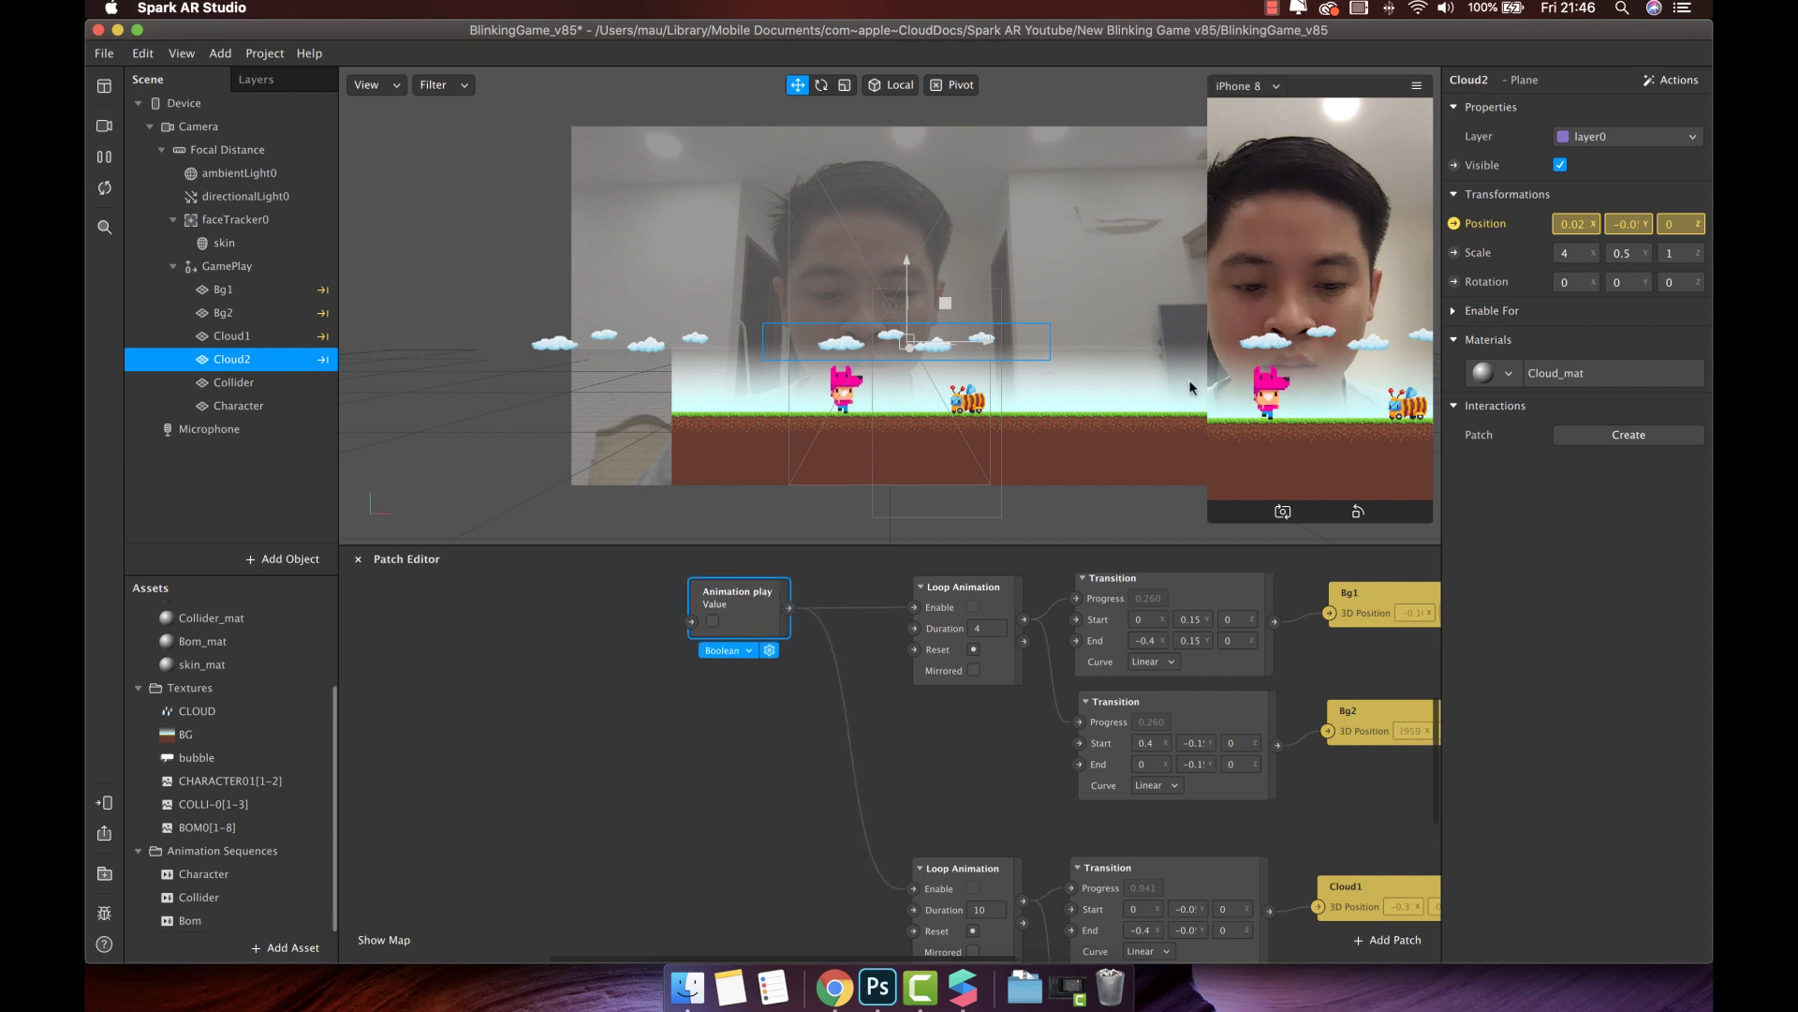
Toggle the Animation play value on and off to test how it controls the background and cloud loops
left_click(713, 623)
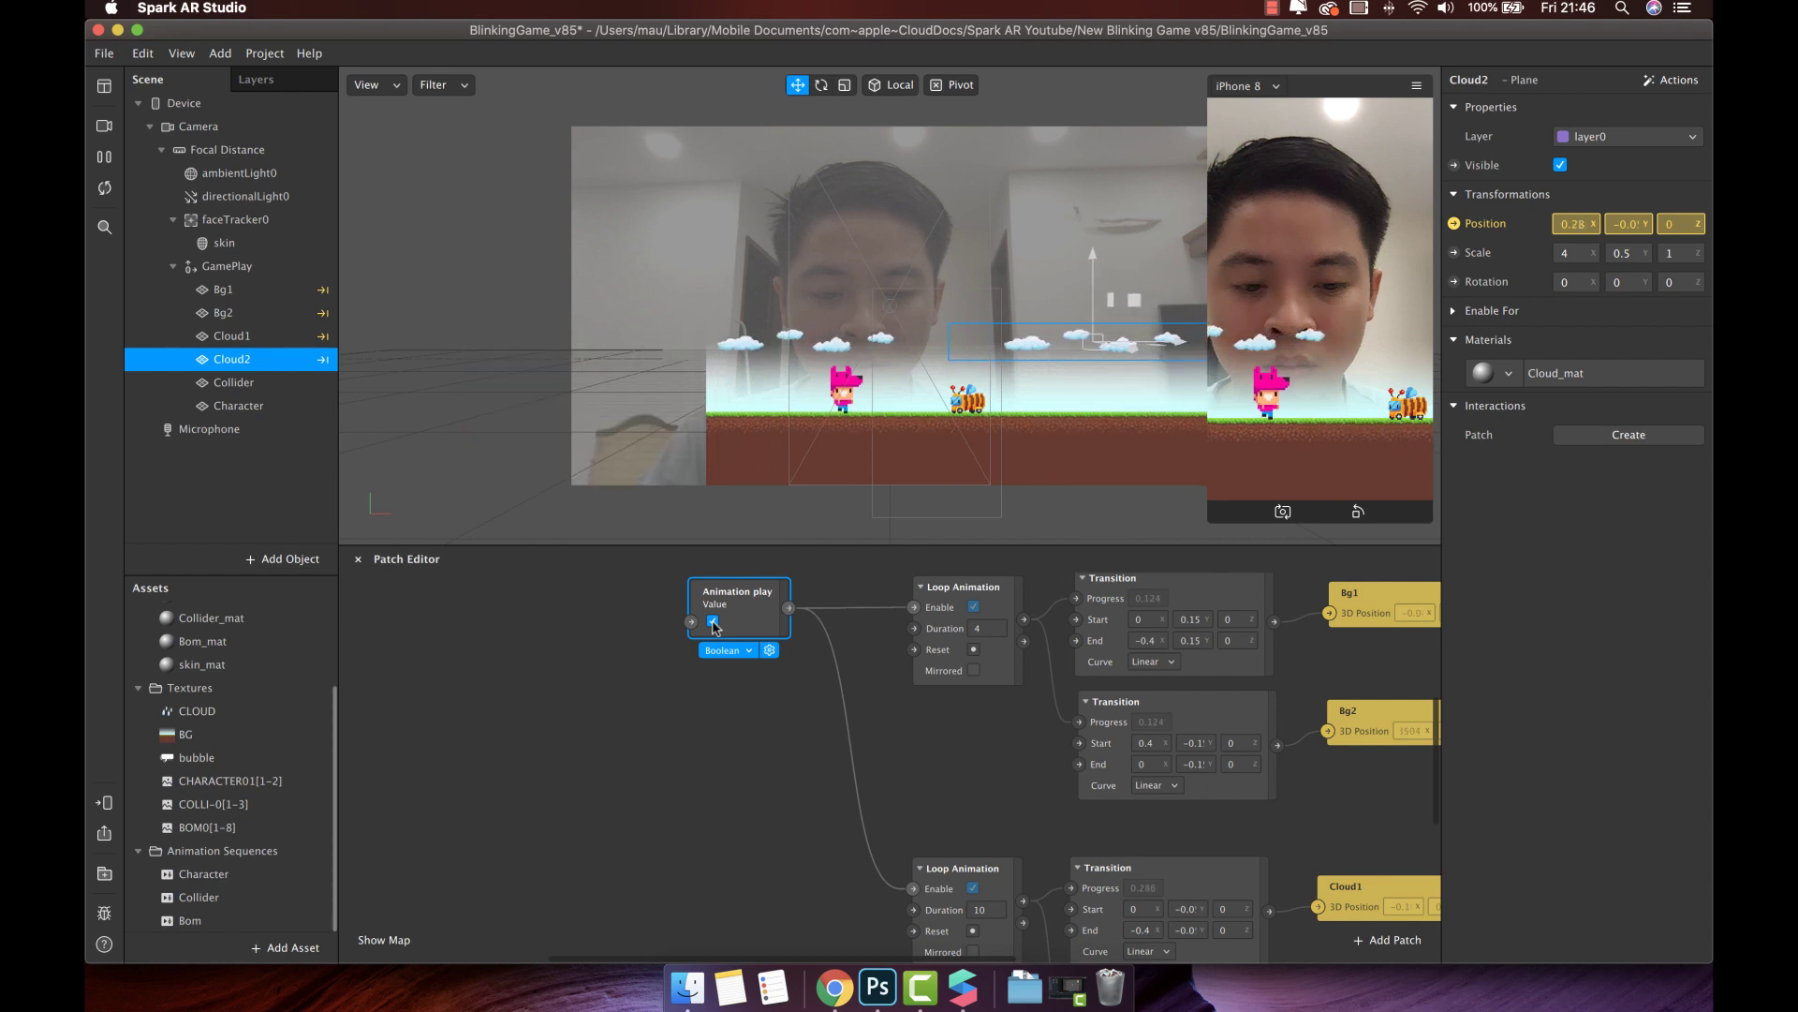
left_click(712, 623)
left_click(104, 157)
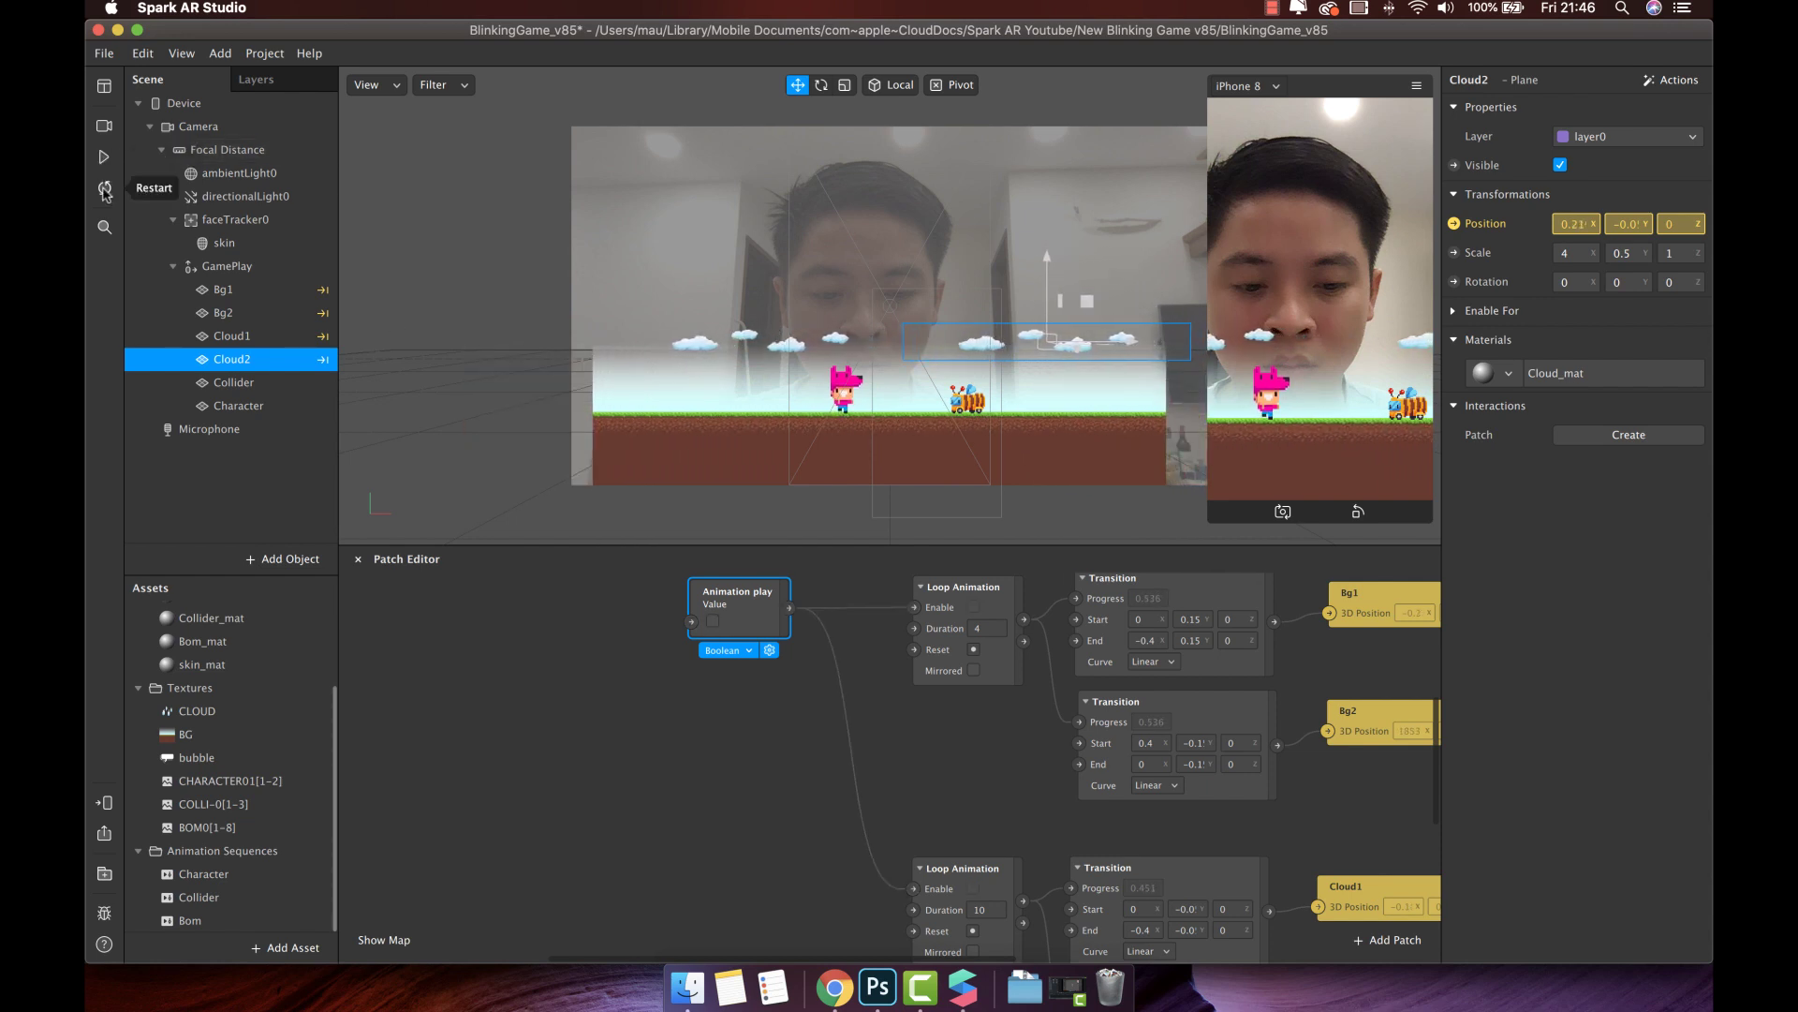
left_click(713, 622)
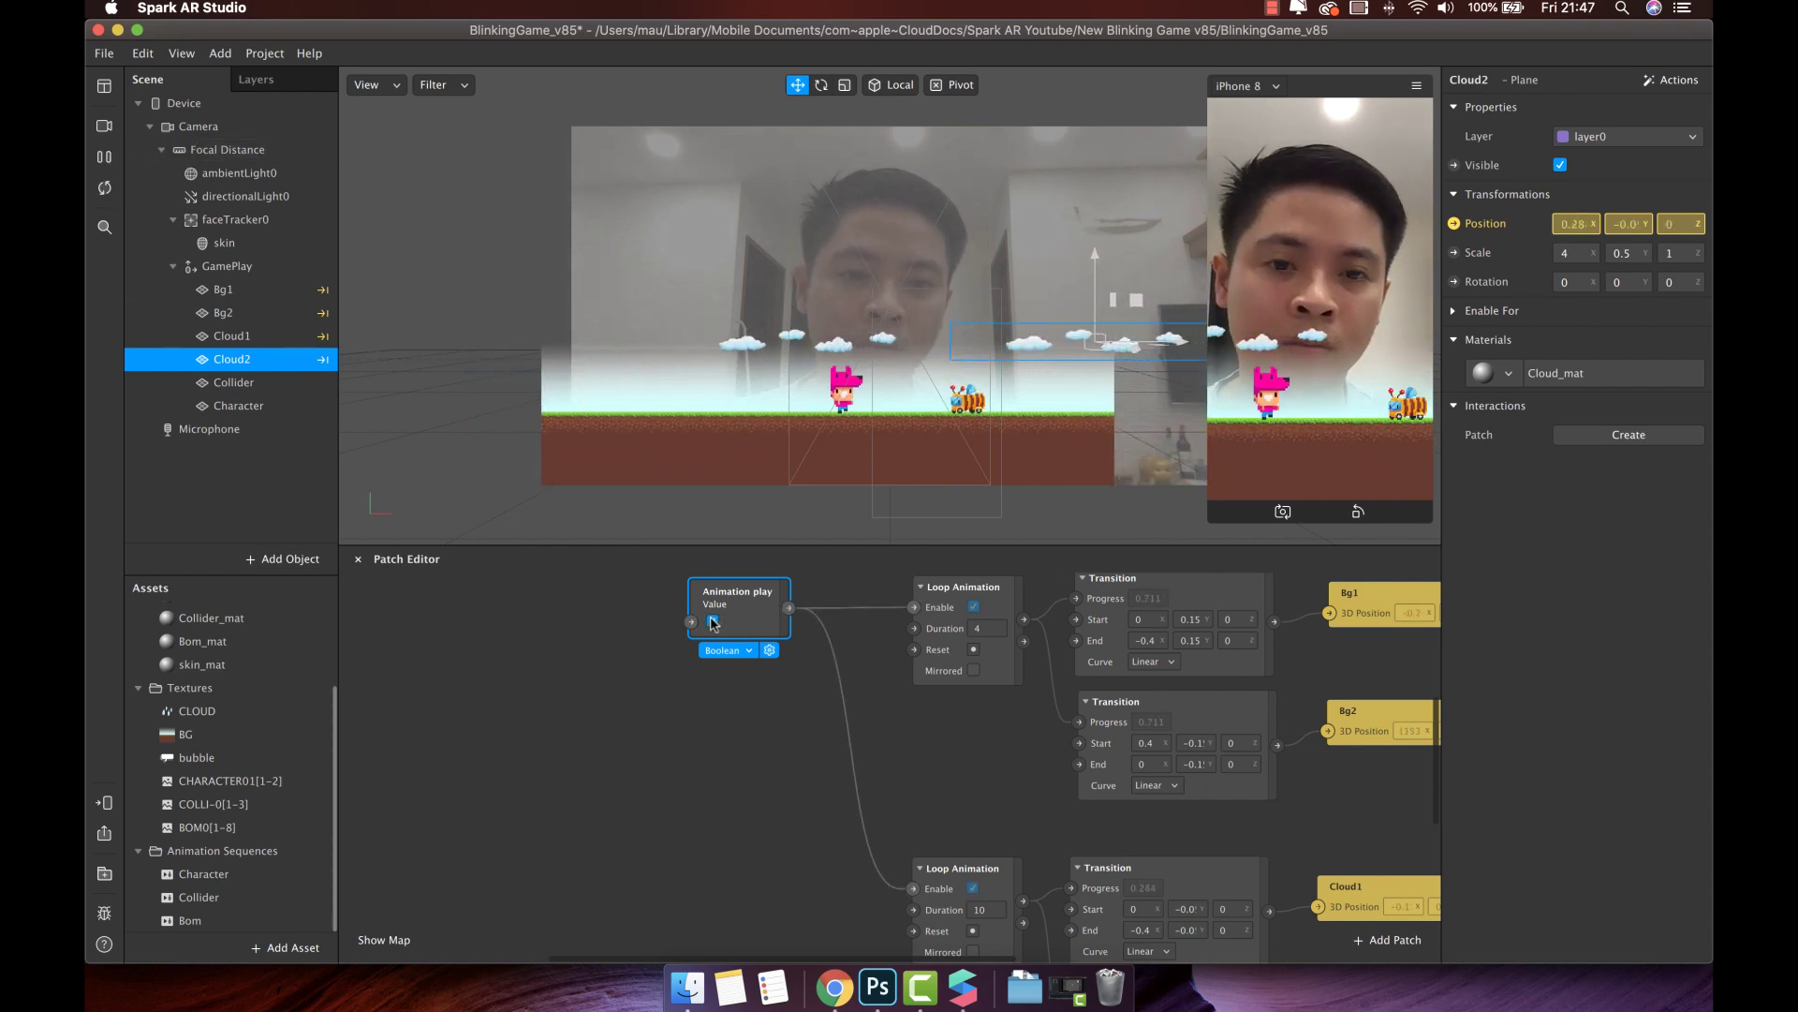
left_click(712, 622)
Add another Value patch, set its type to Pulse, and place it directly below the Animation play patch
scroll(975, 722, "right", 2)
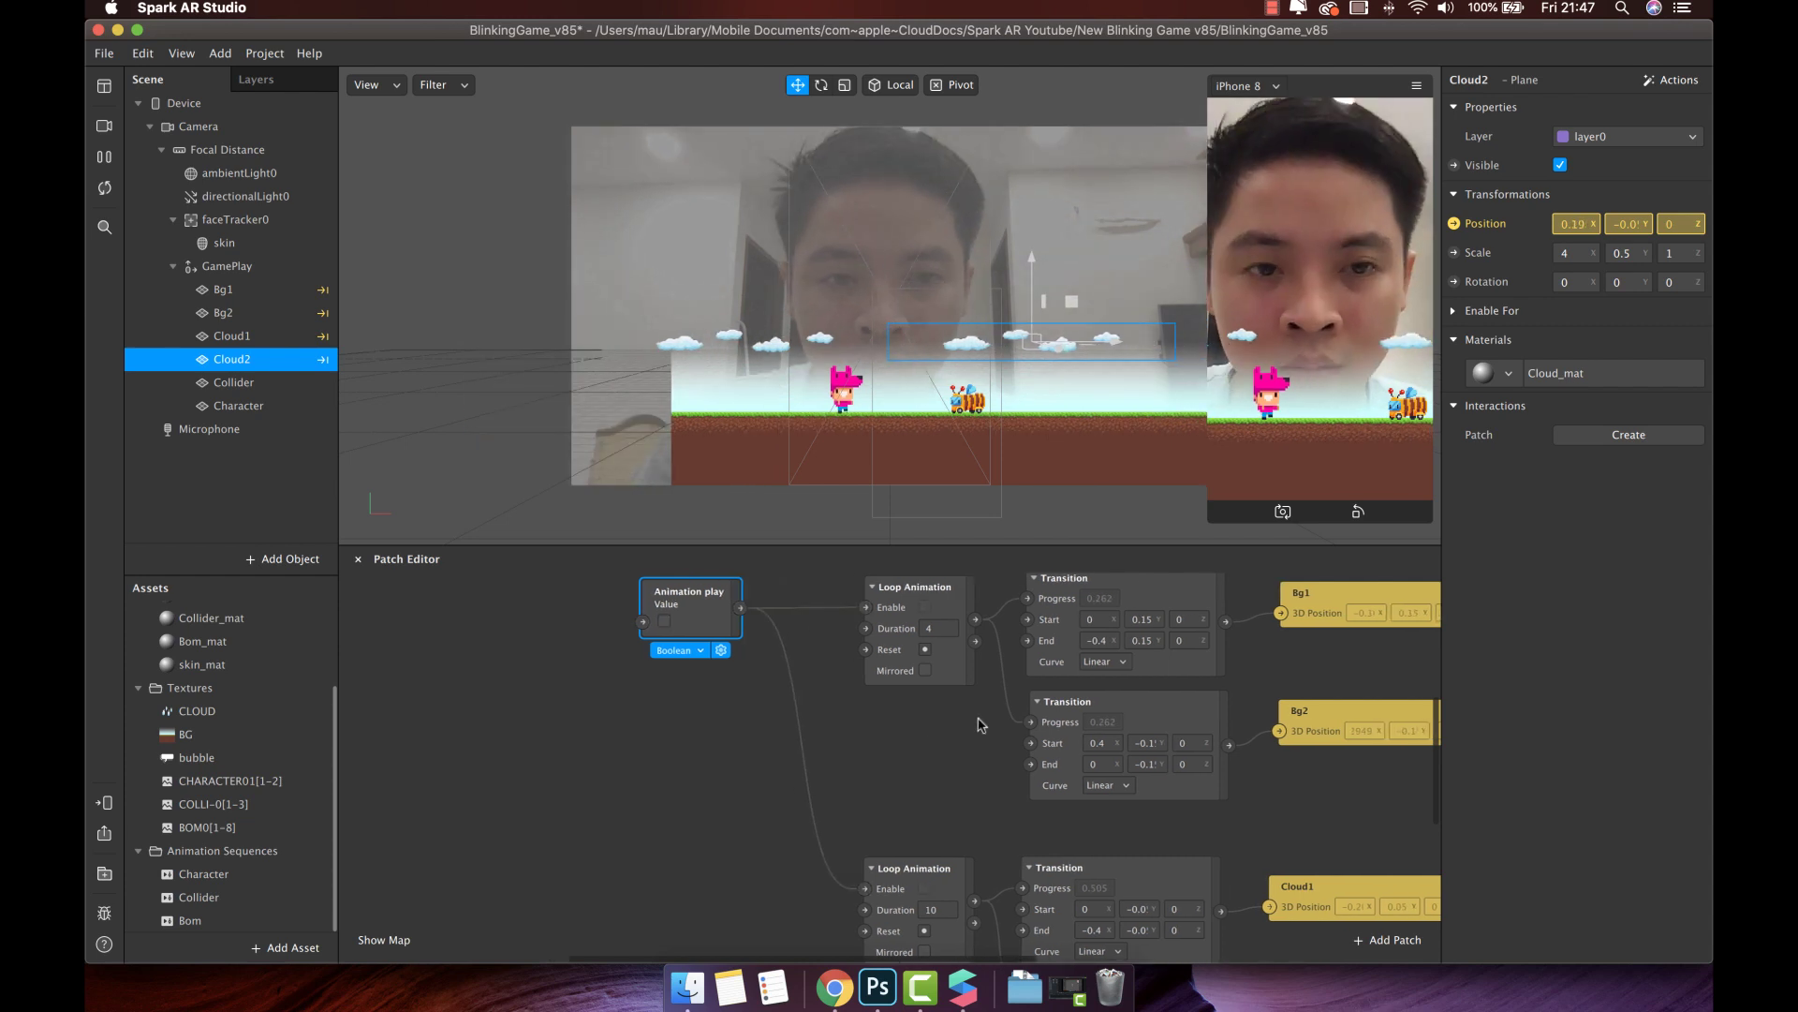
scroll(980, 724, "down", 2)
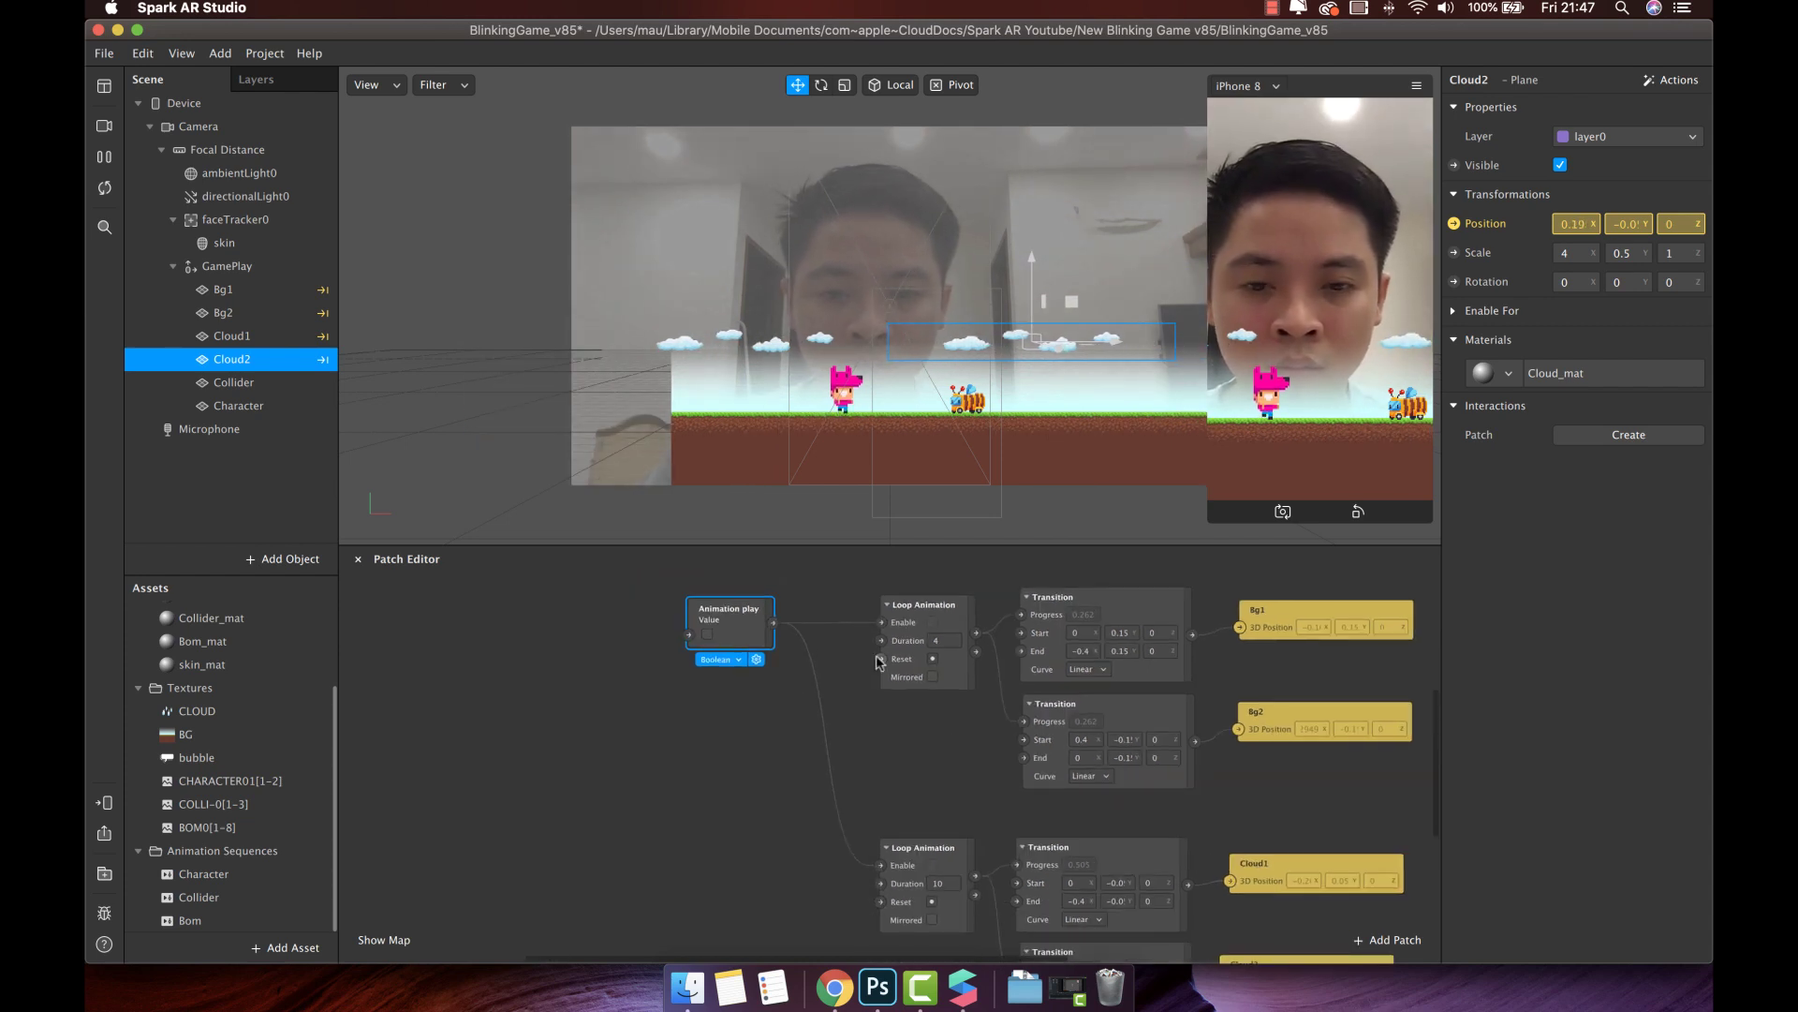
double_click(717, 781)
type("value")
key("Return")
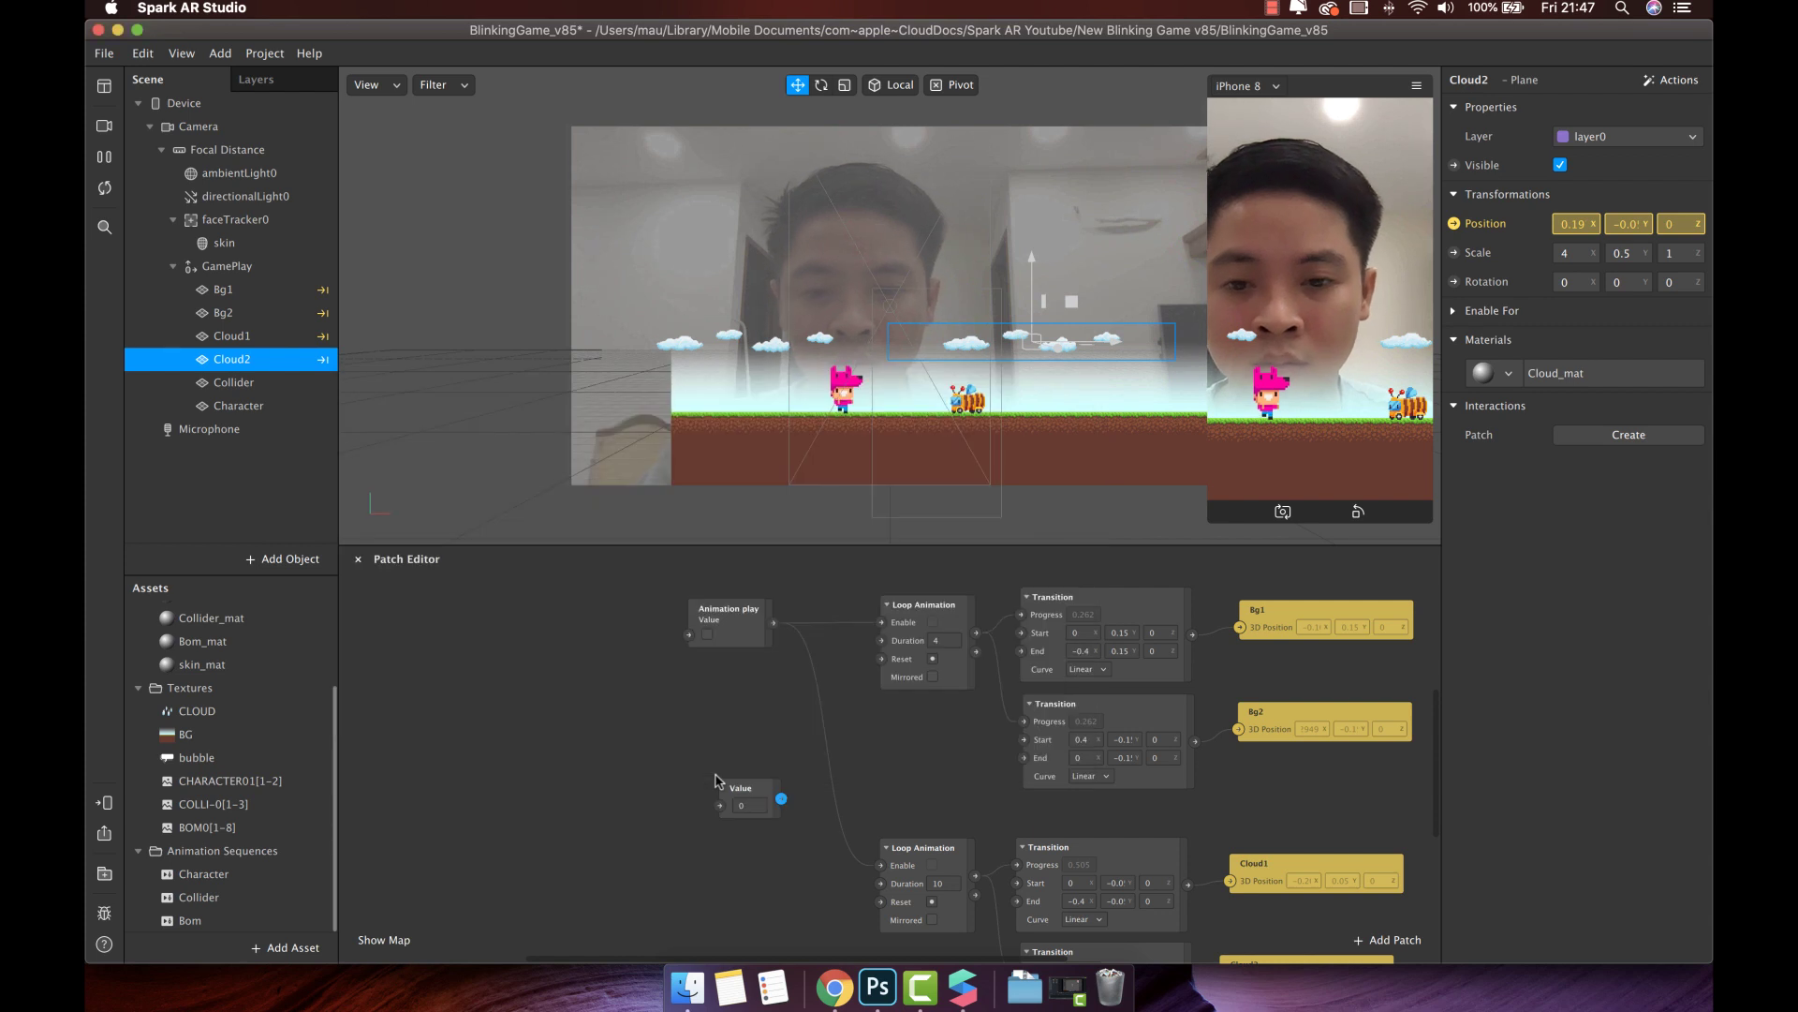
left_click(740, 830)
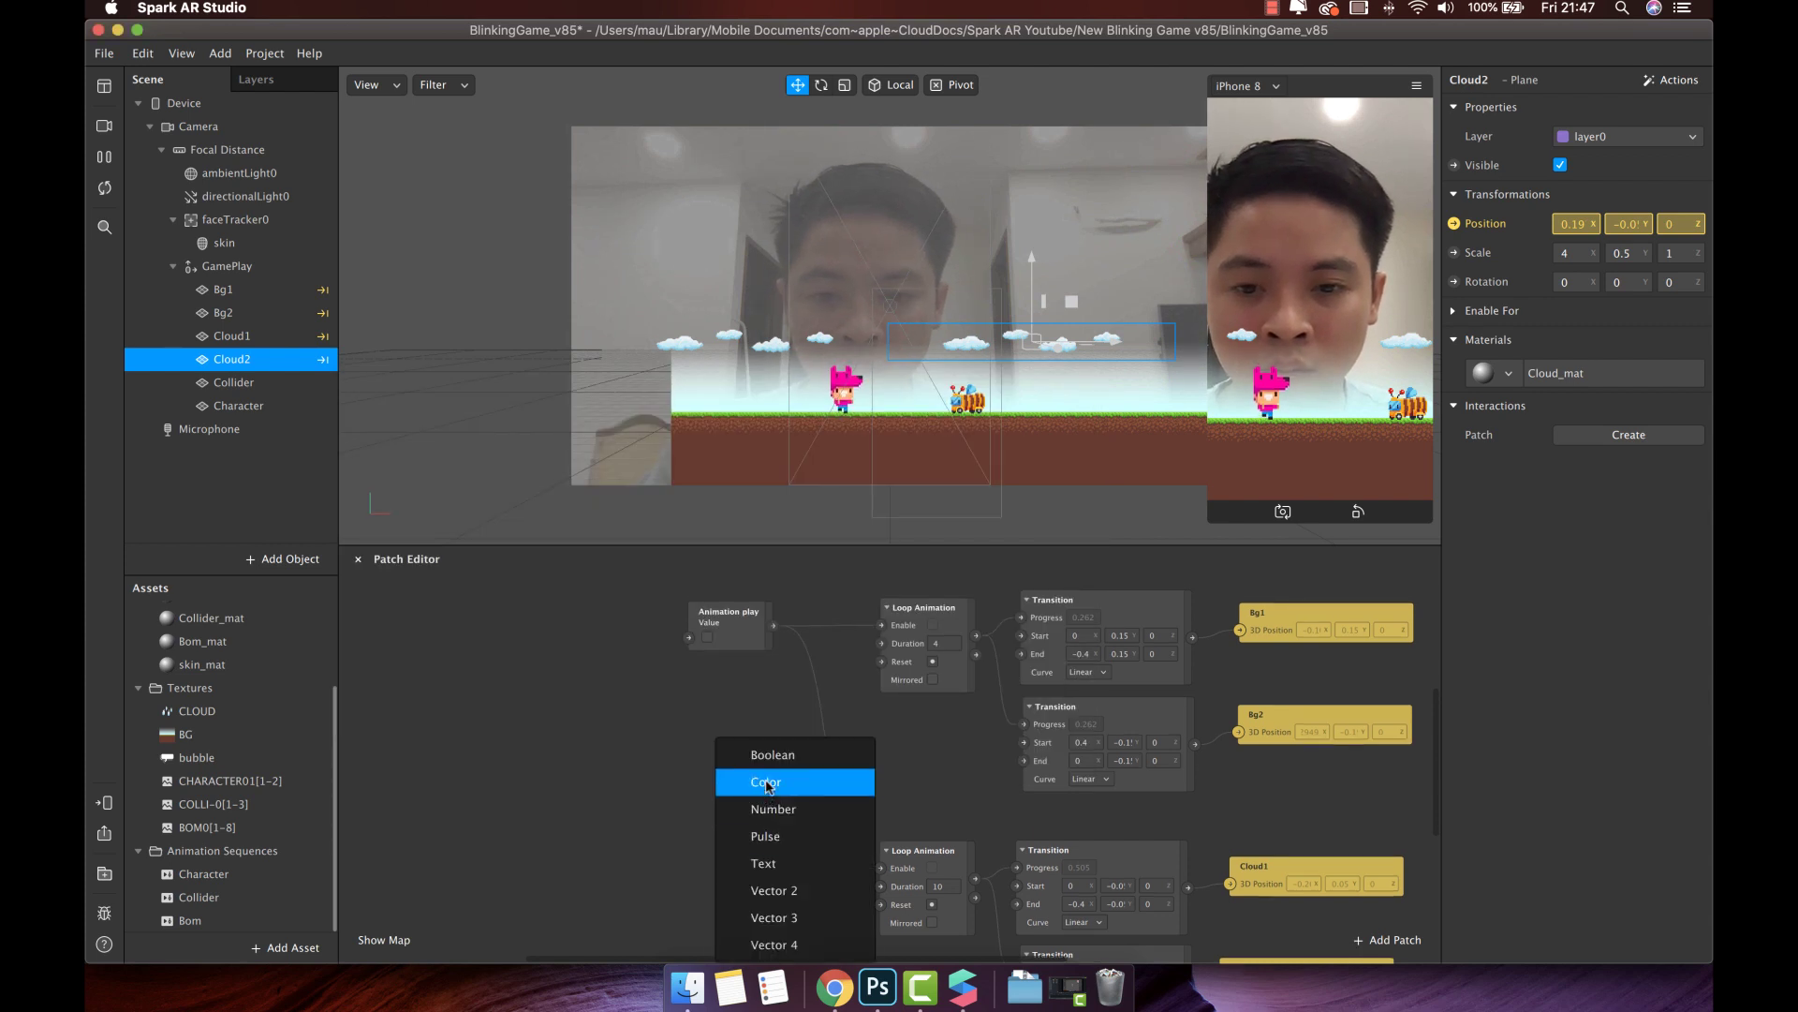
left_click(766, 836)
left_click_drag(740, 785, 729, 690)
Rename the Pulse patch to "Animation Reset" and connect it to the Reset inputs of both Loop Animation patches
scroll(727, 690, "up", 2)
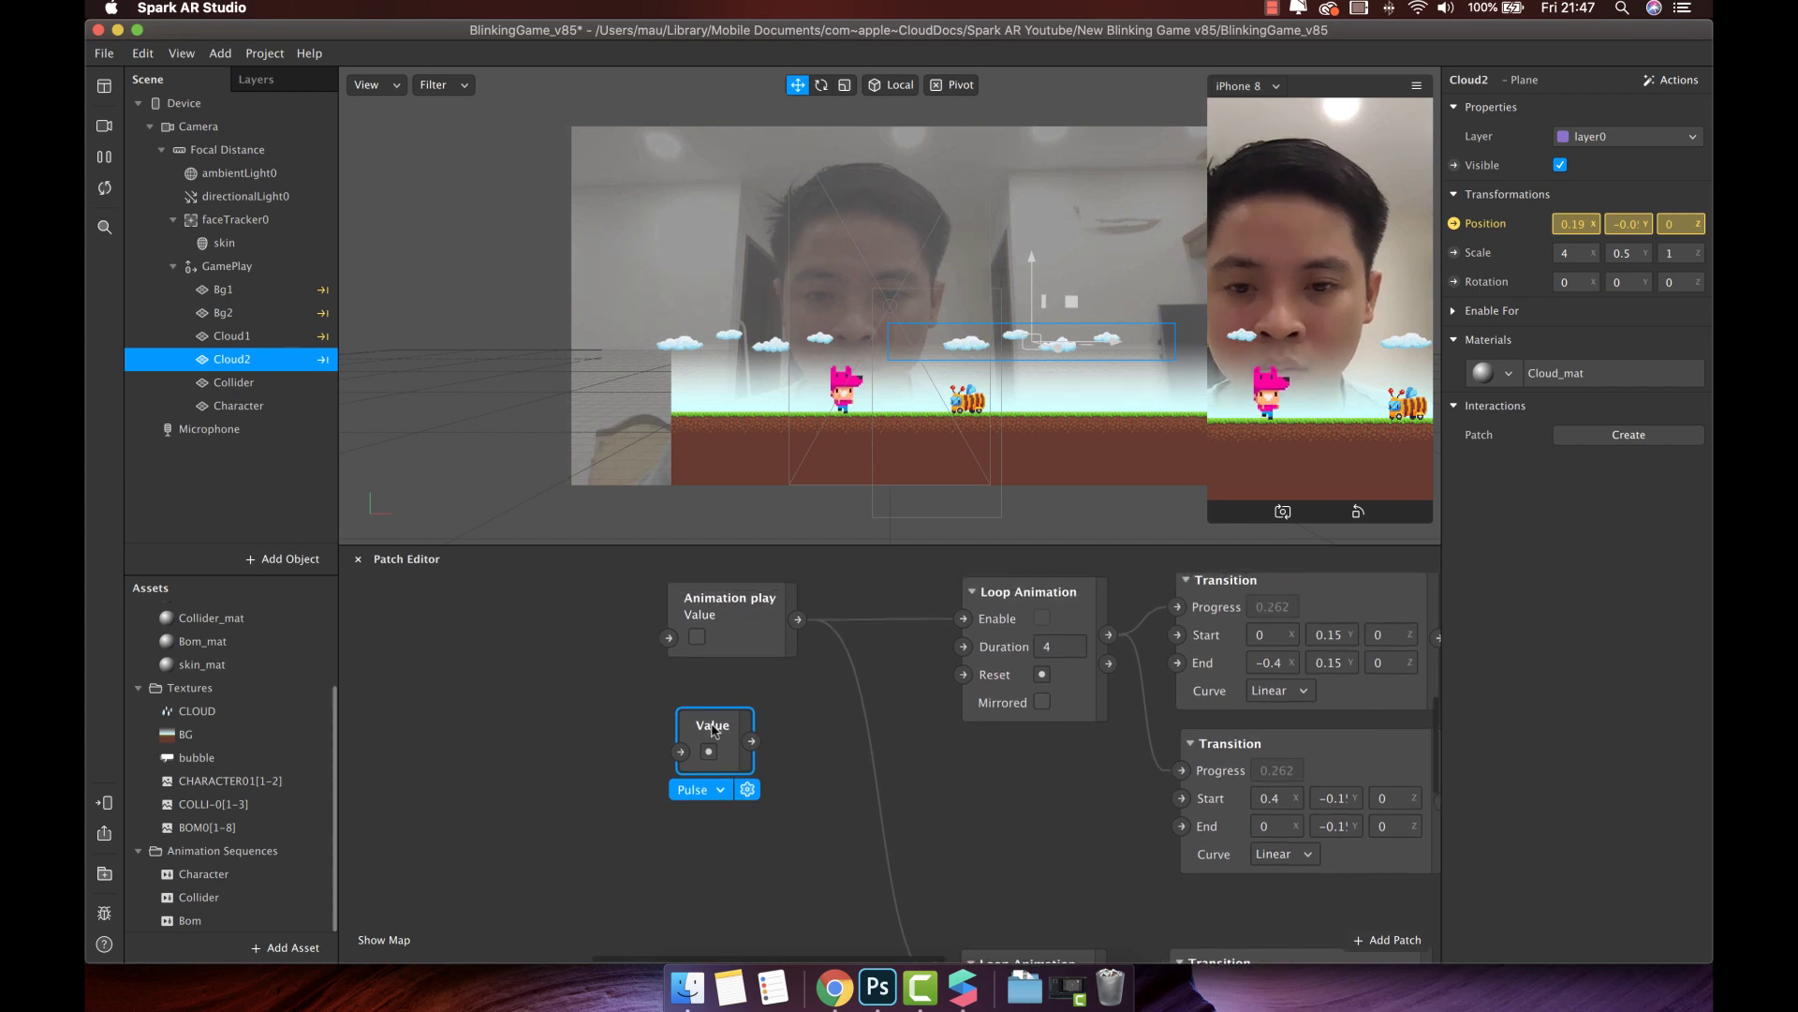
double_click(712, 728)
type("Animation Re")
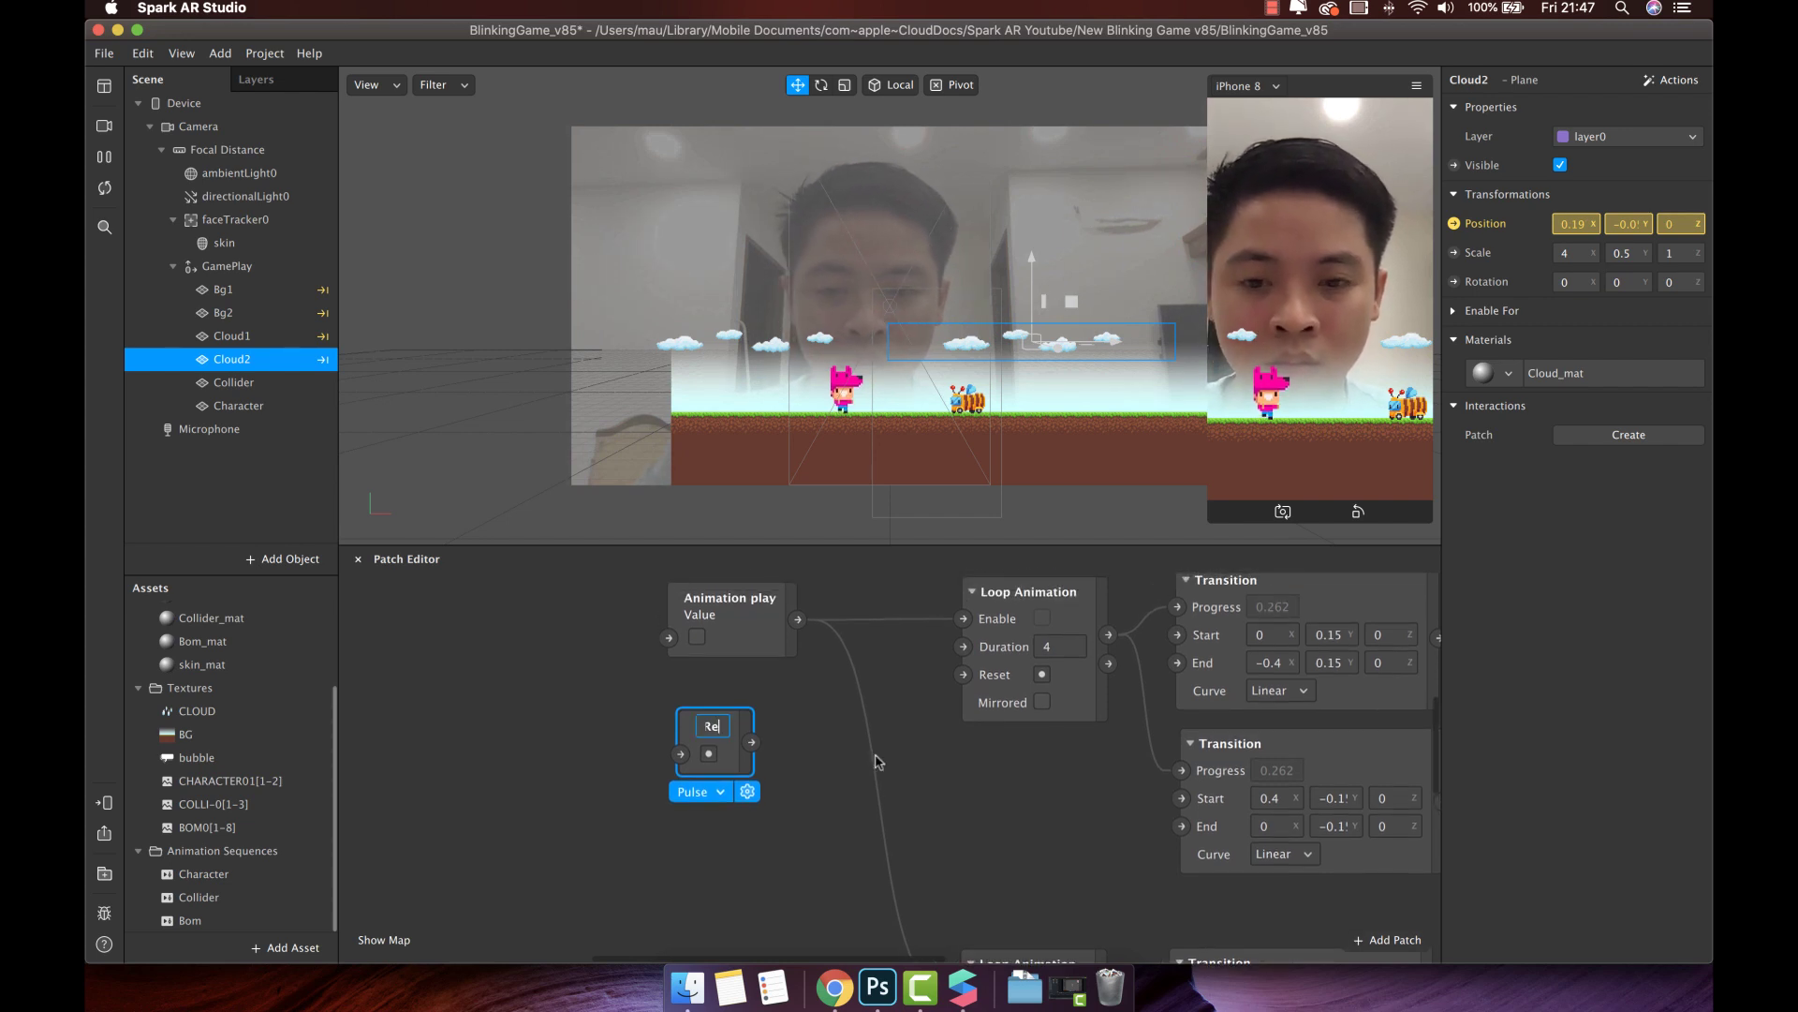
type("set")
key("Return")
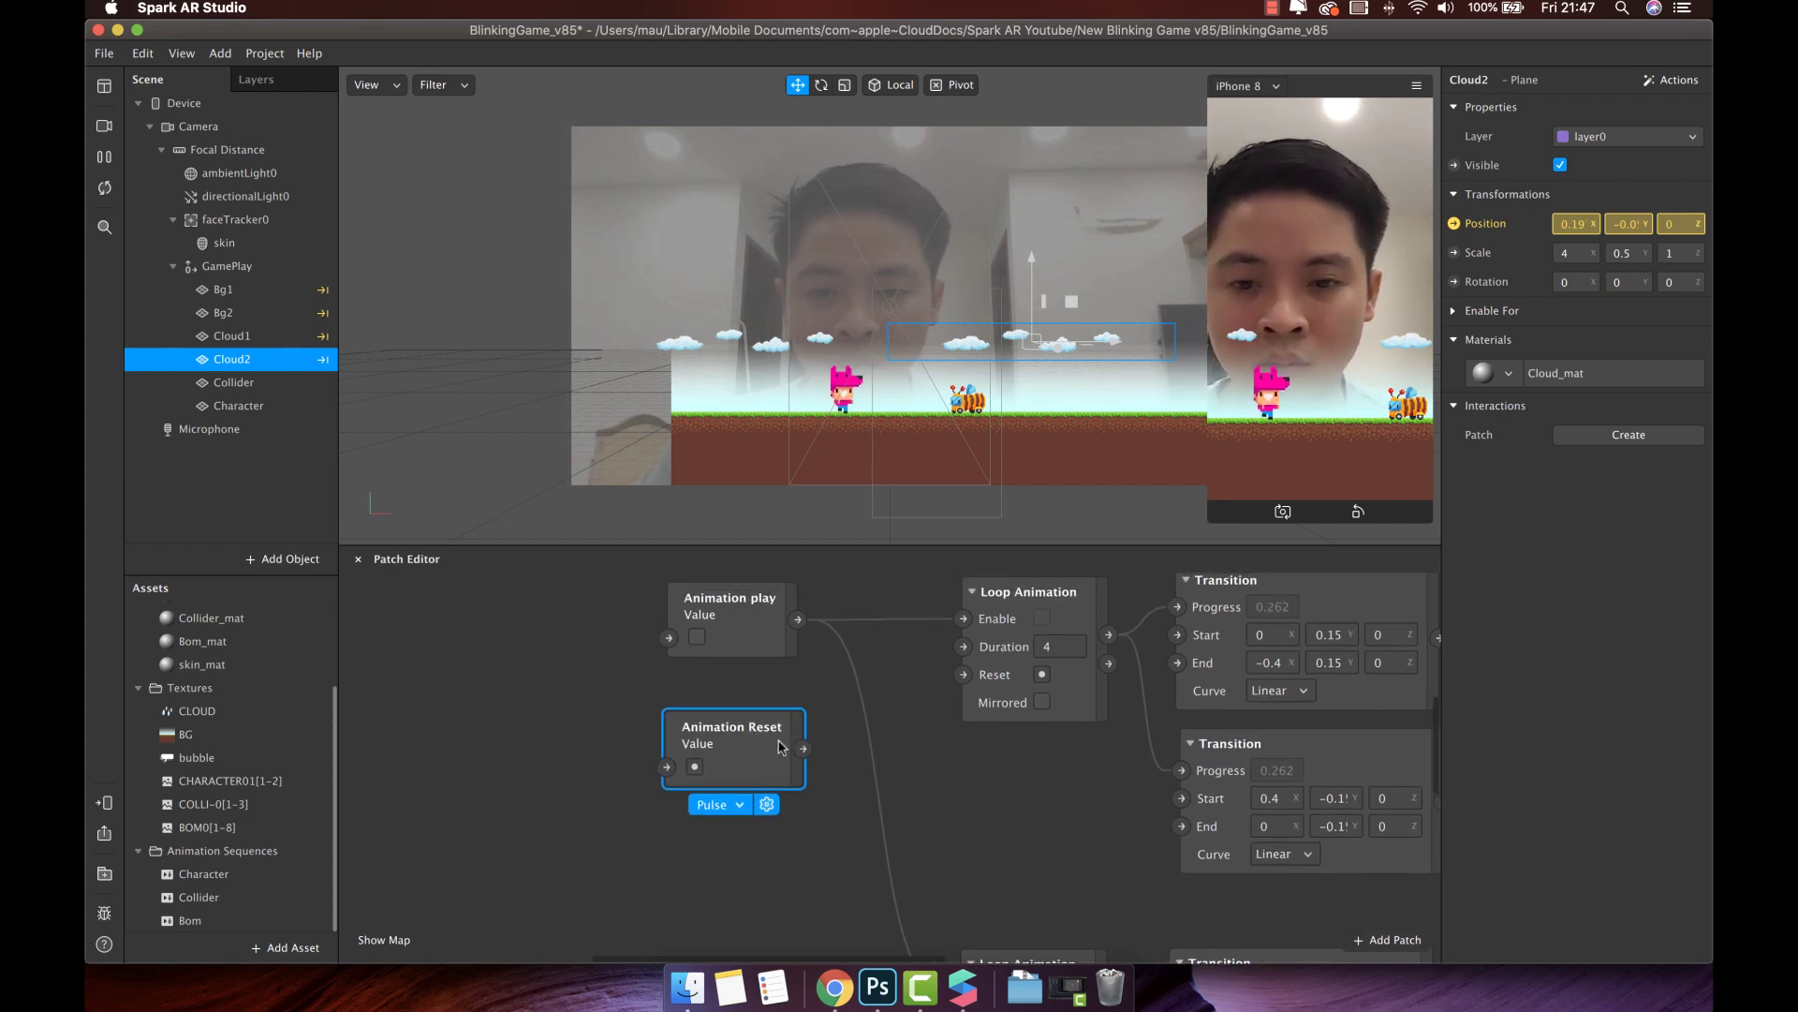
left_click_drag(802, 747, 924, 688)
scroll(962, 674, "down", 3)
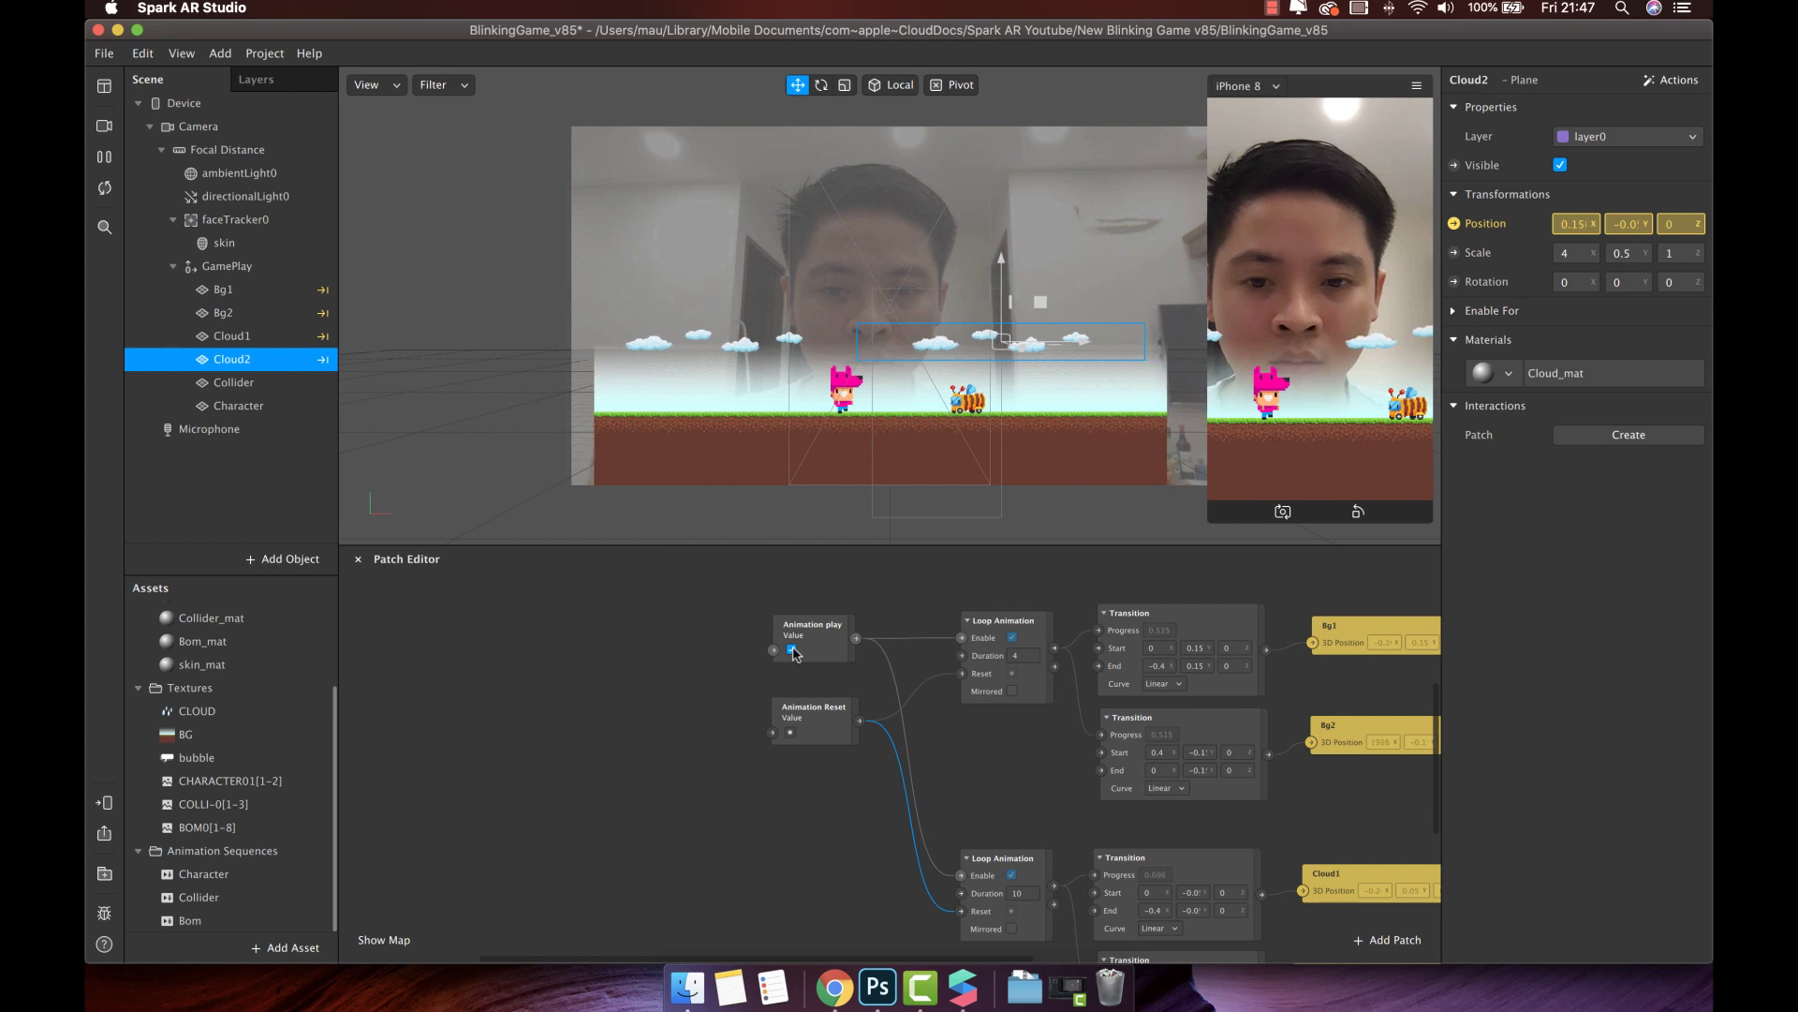
Group all the background and cloud animation patches and name the group "BG Animation"
scroll(837, 656, "down", 3)
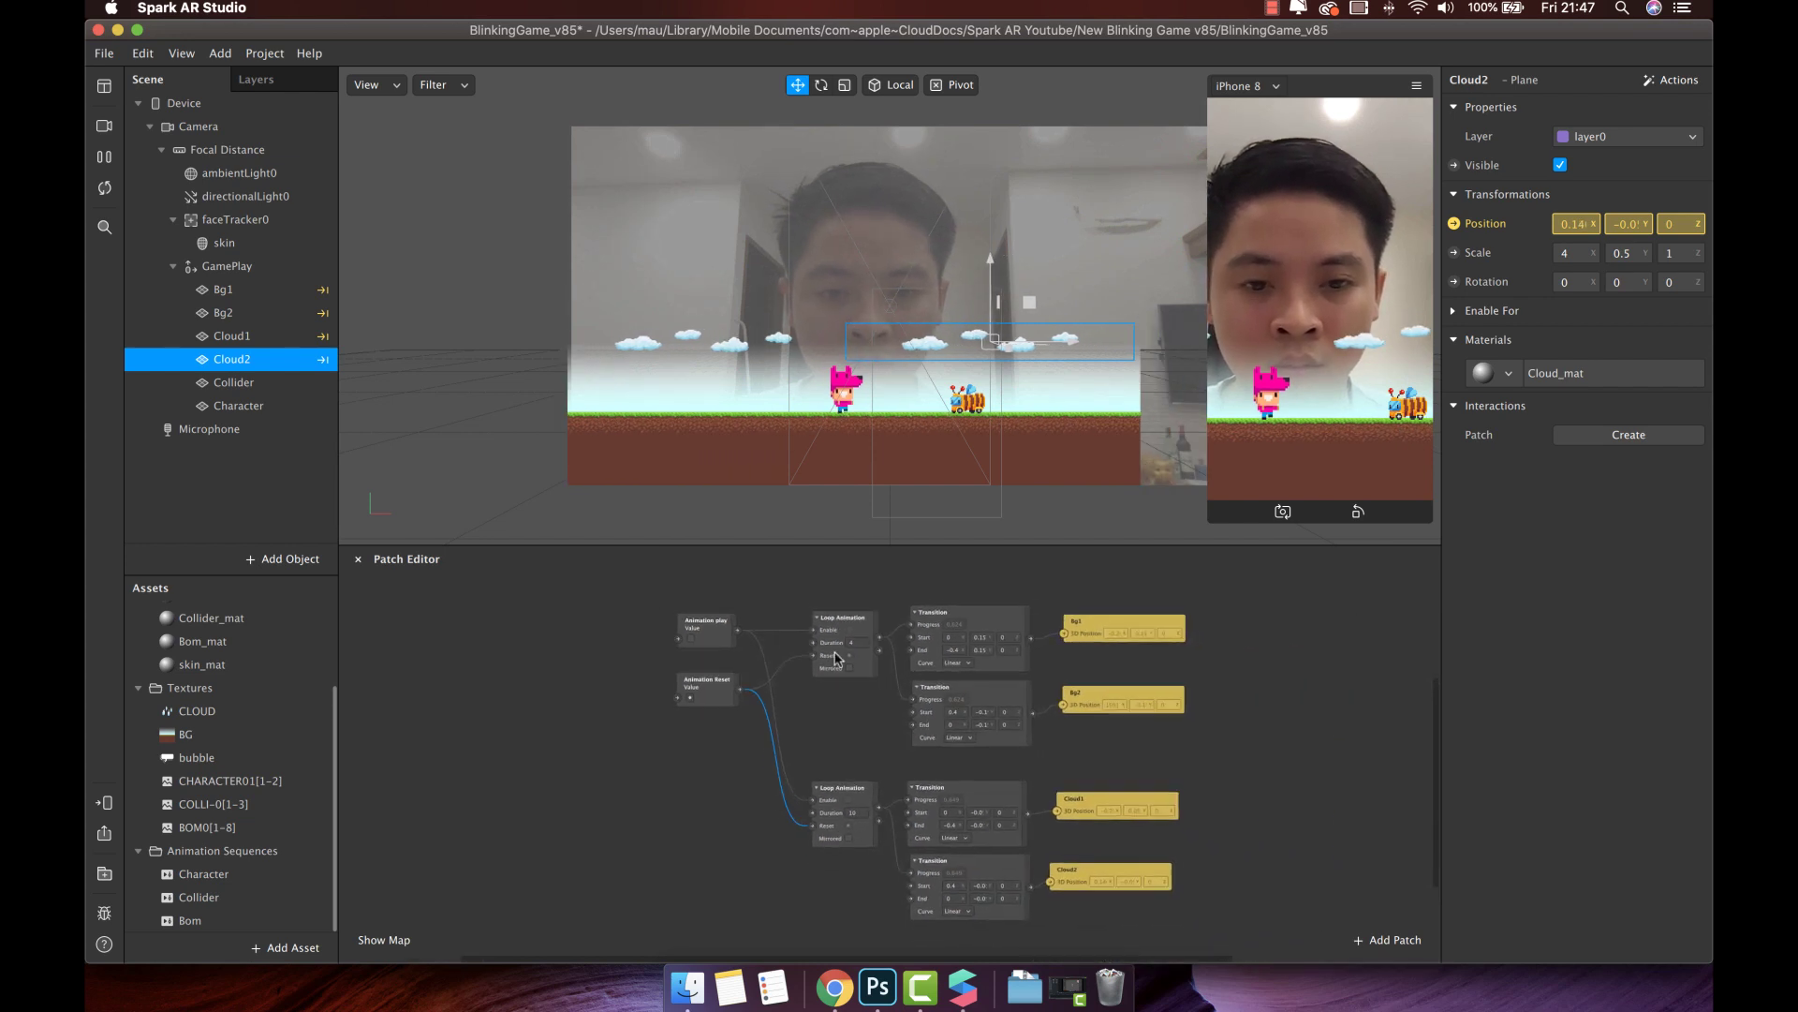
left_click_drag(1210, 925, 684, 601)
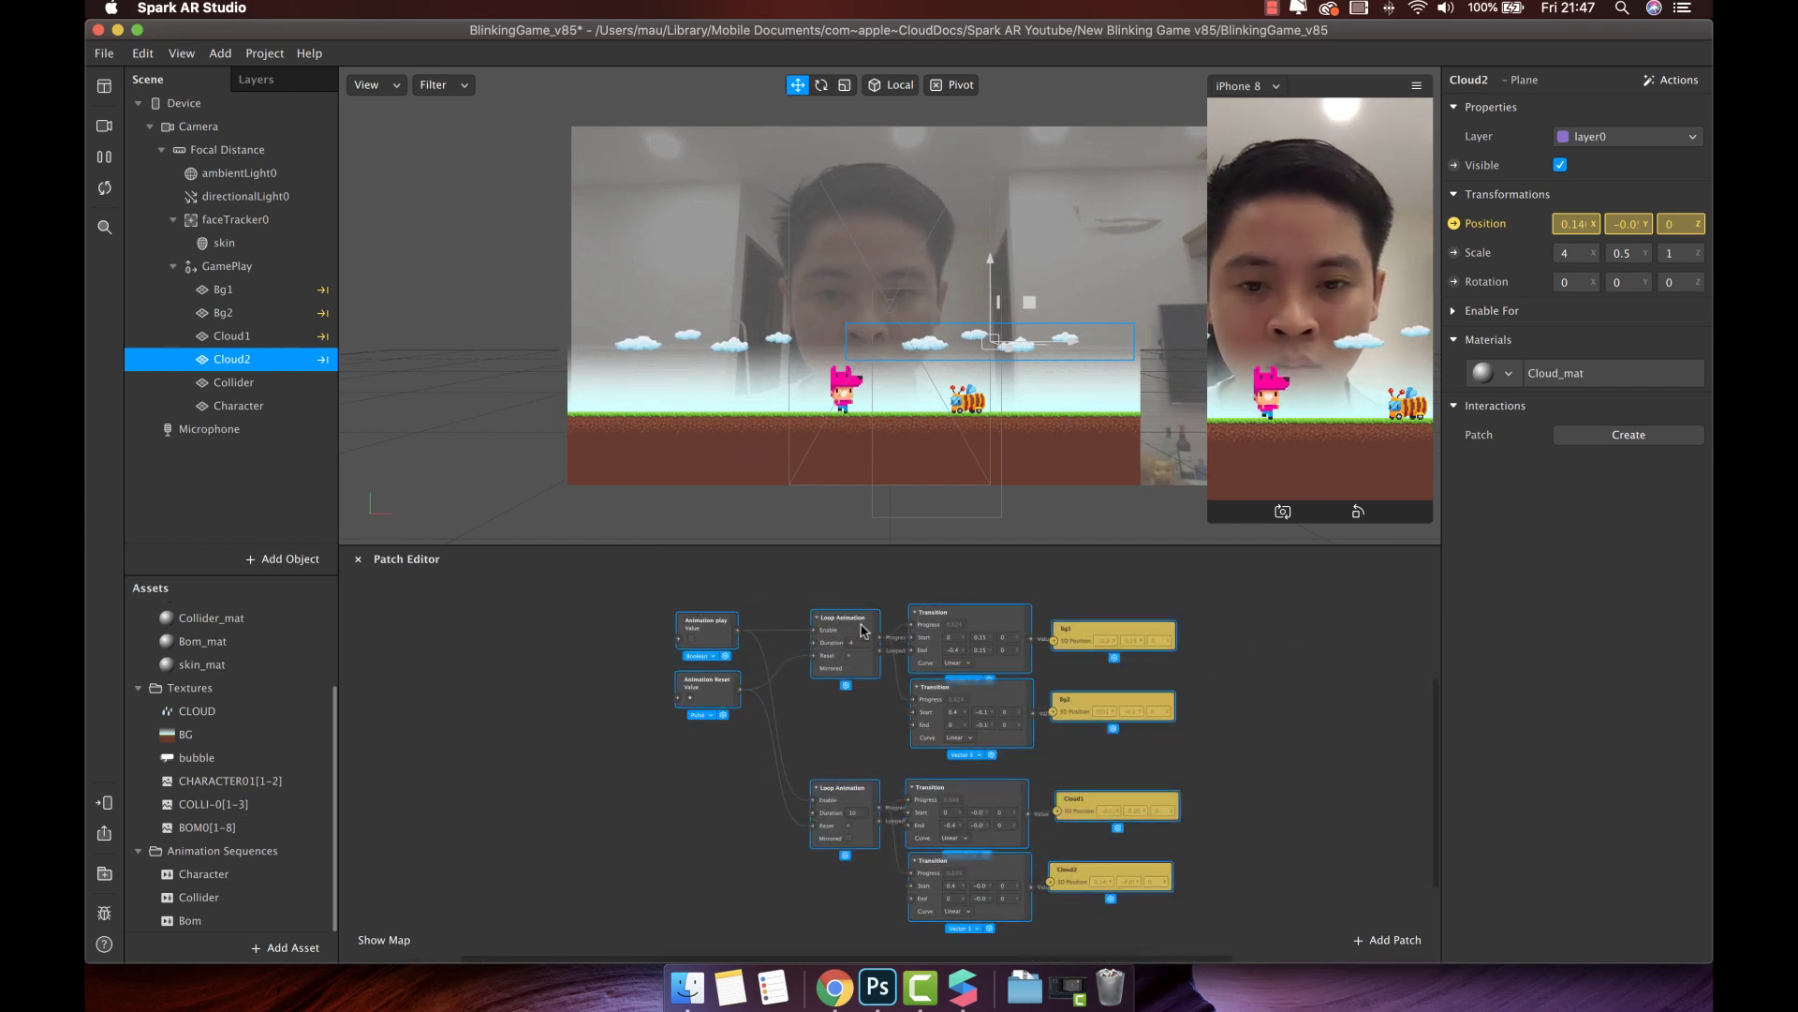
right_click(864, 626)
left_click(897, 671)
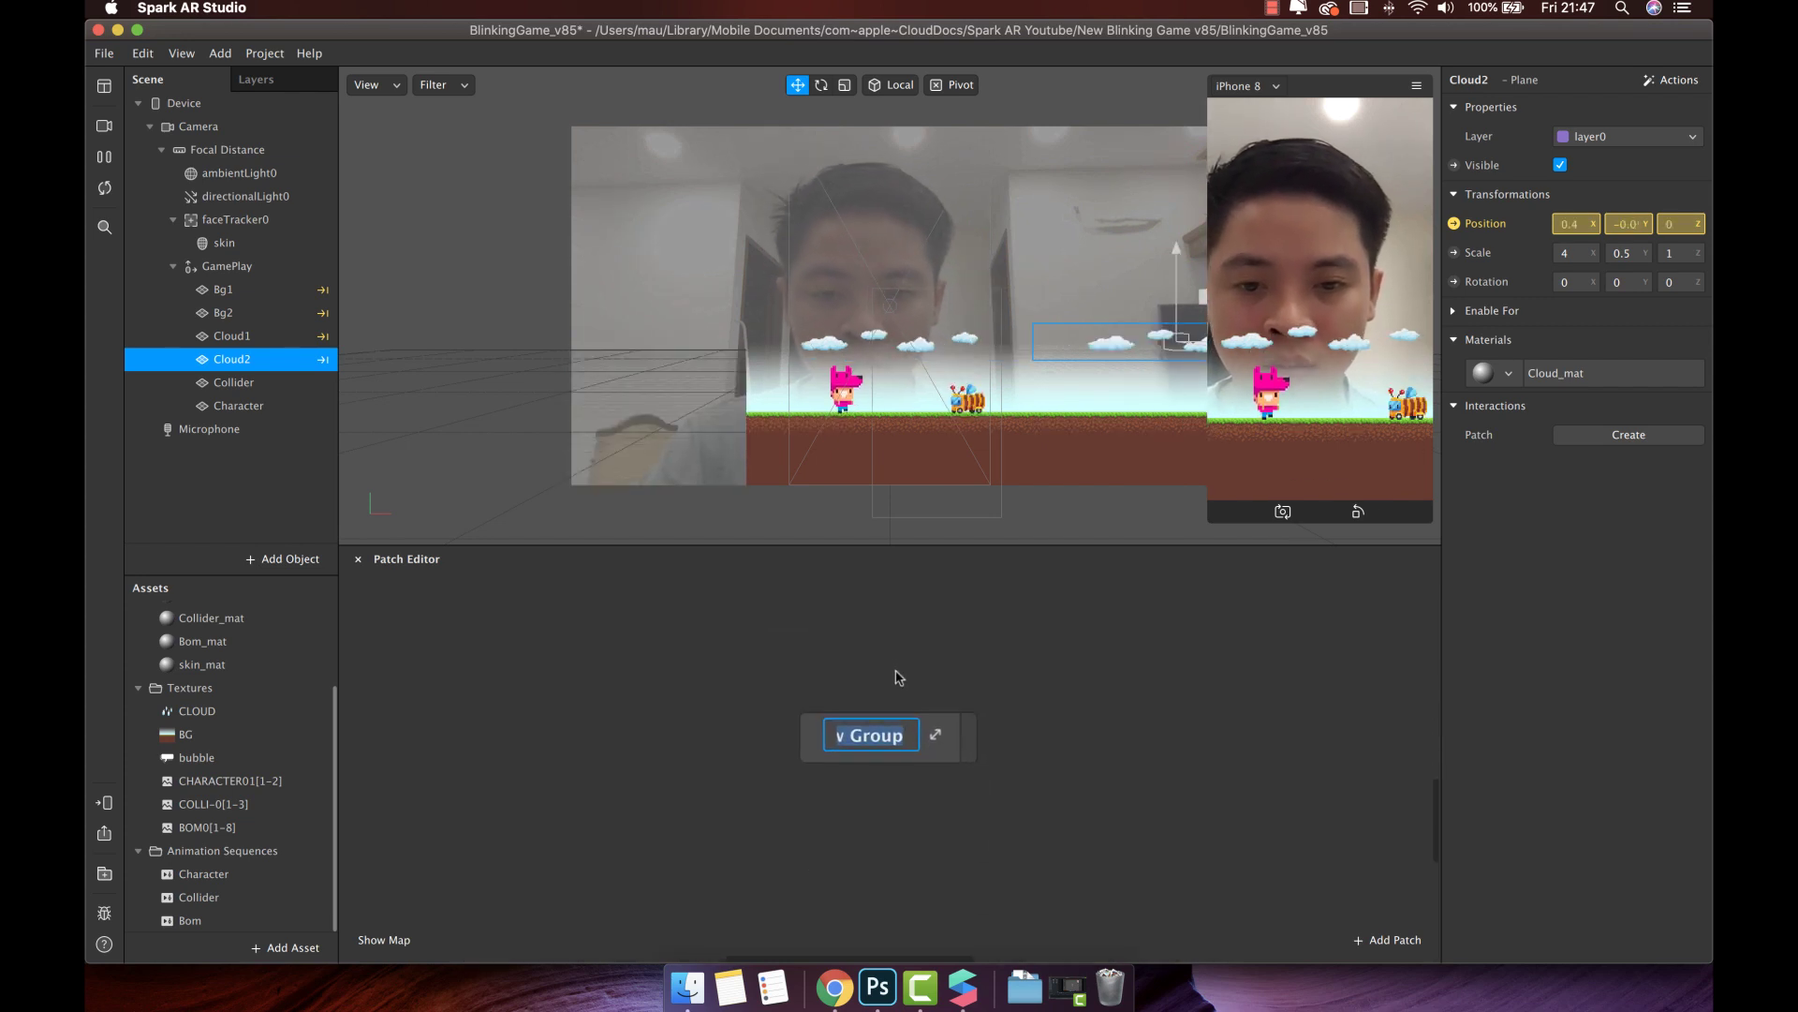
type("Animation")
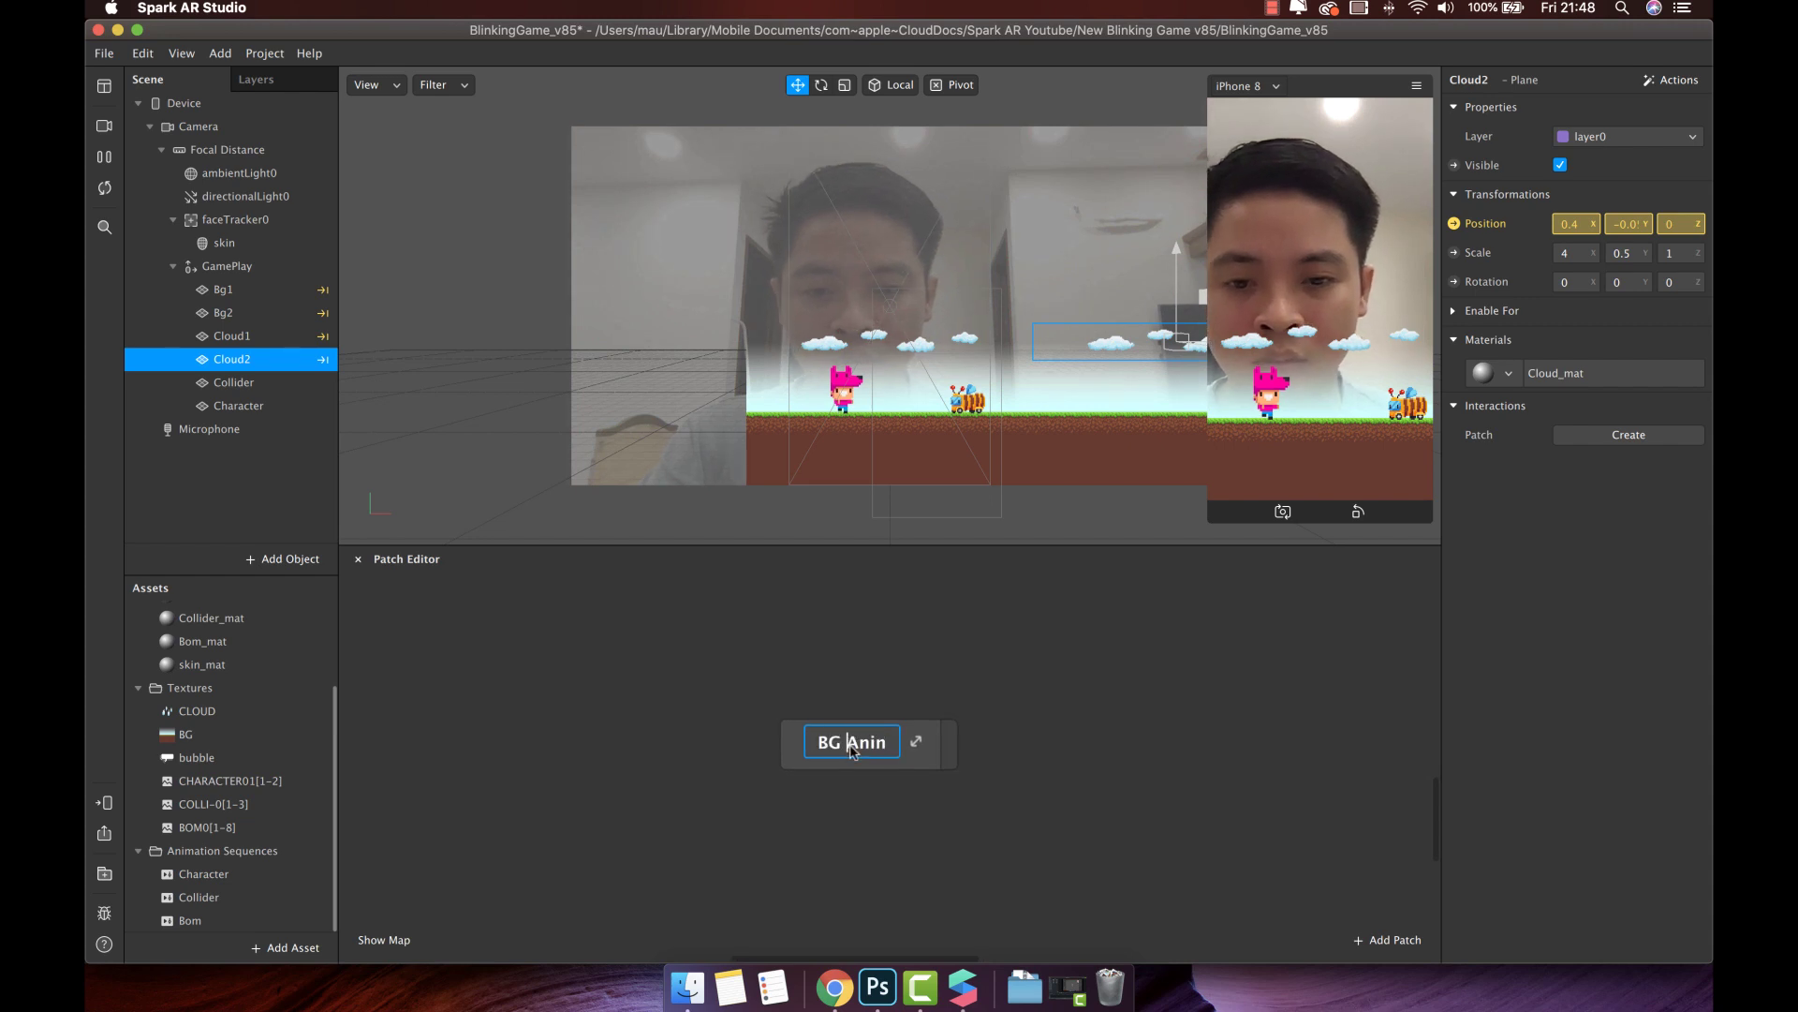
left_click(1001, 778)
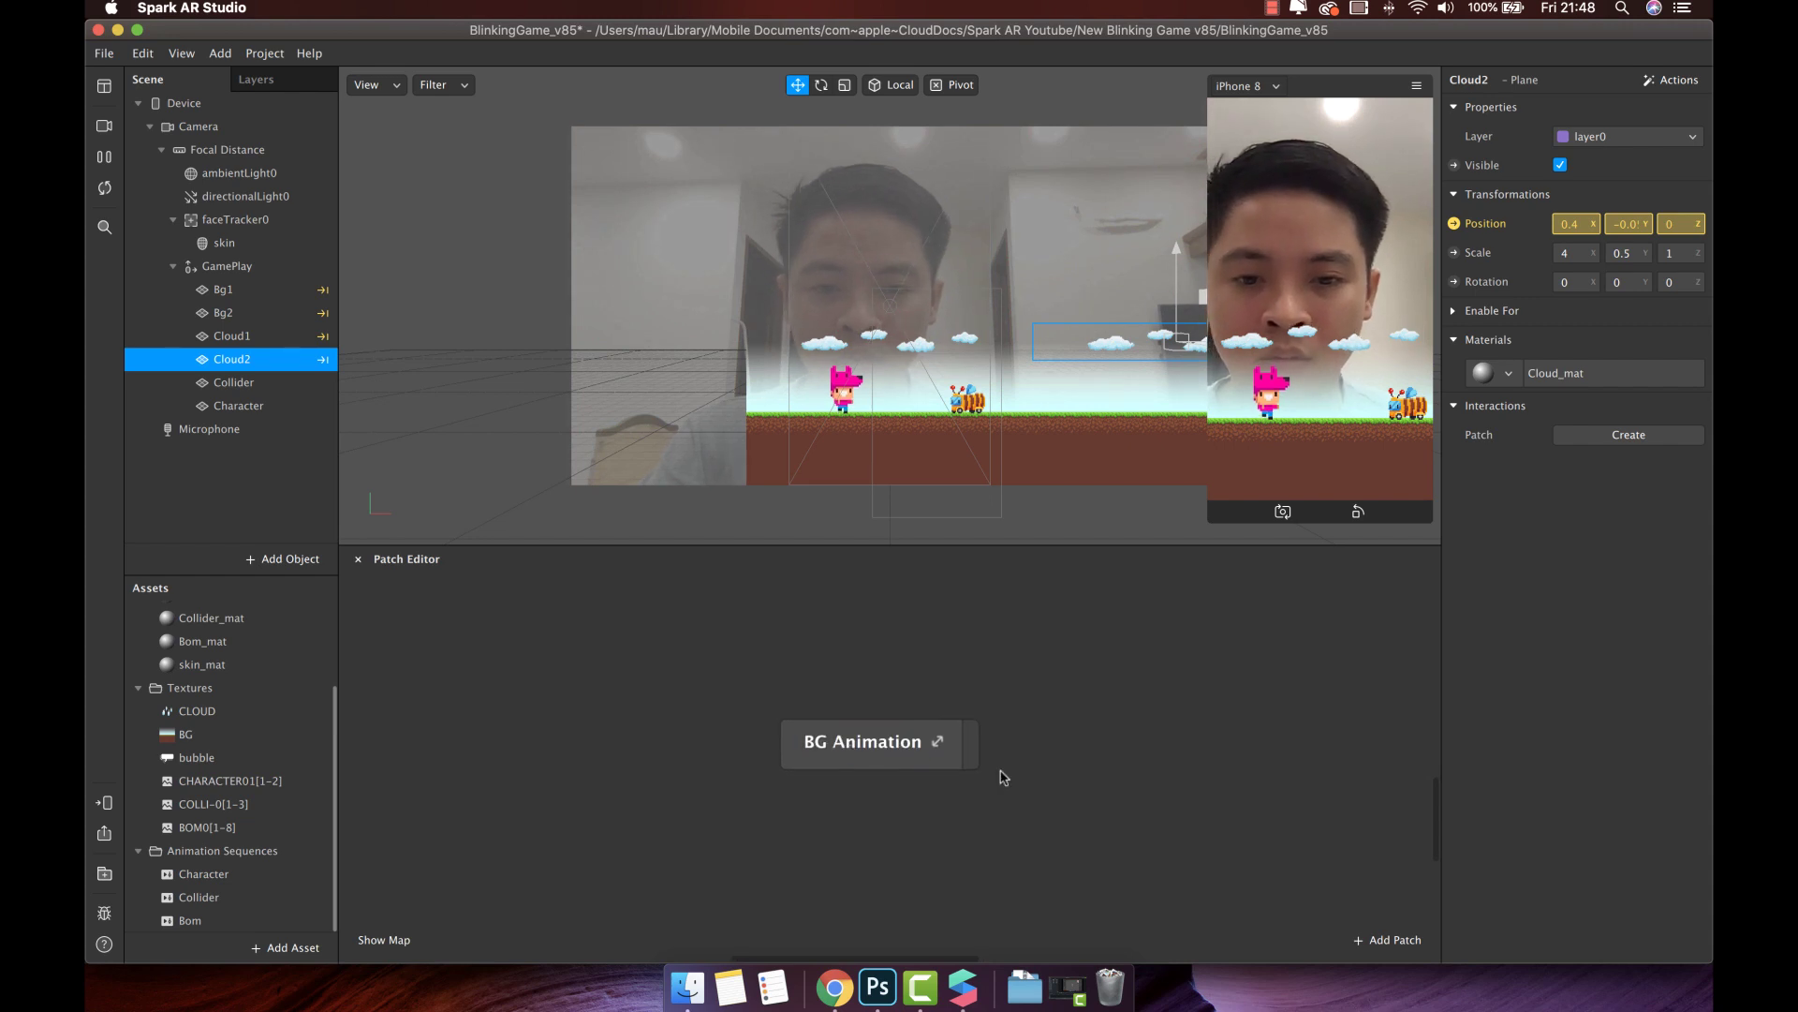
Inside the BG Animation group, create inputs for the Animation play and Animation Reset patches, place each beside its patch, and return to the main graph
left_click(935, 744)
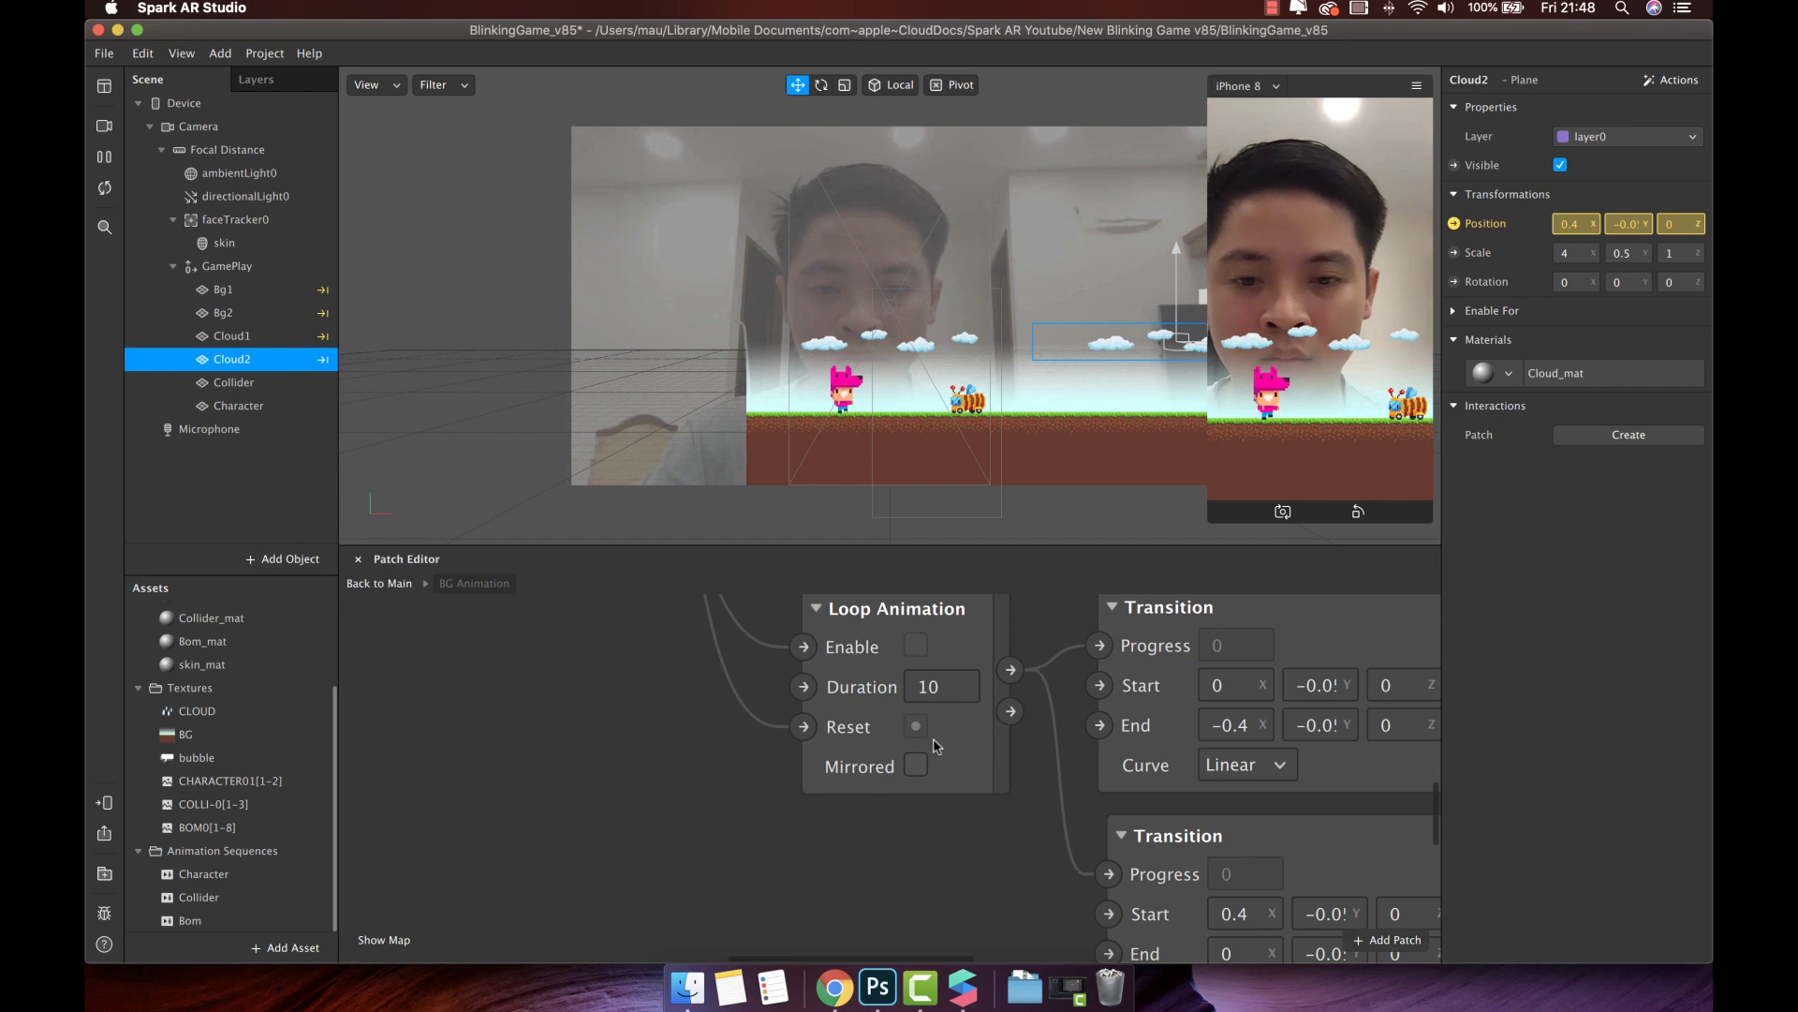
scroll(935, 744, "down", 5)
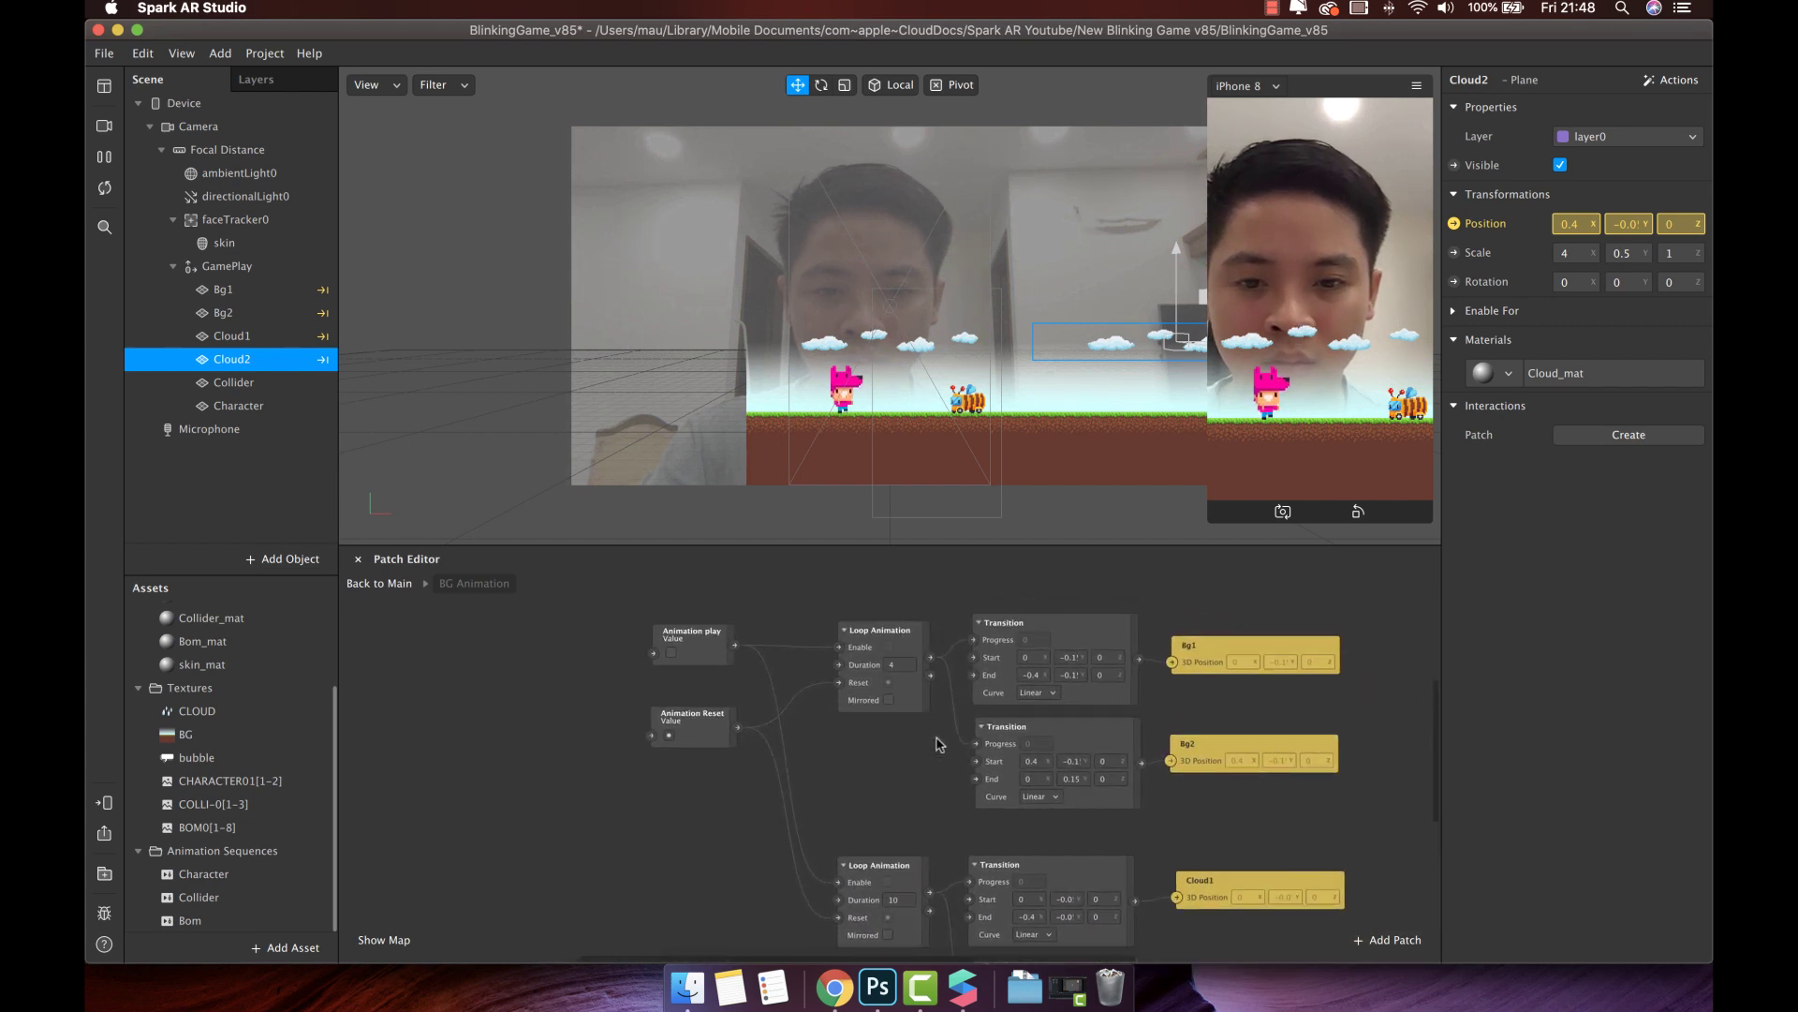
scroll(939, 744, "up", 1)
mouse_move(653, 668)
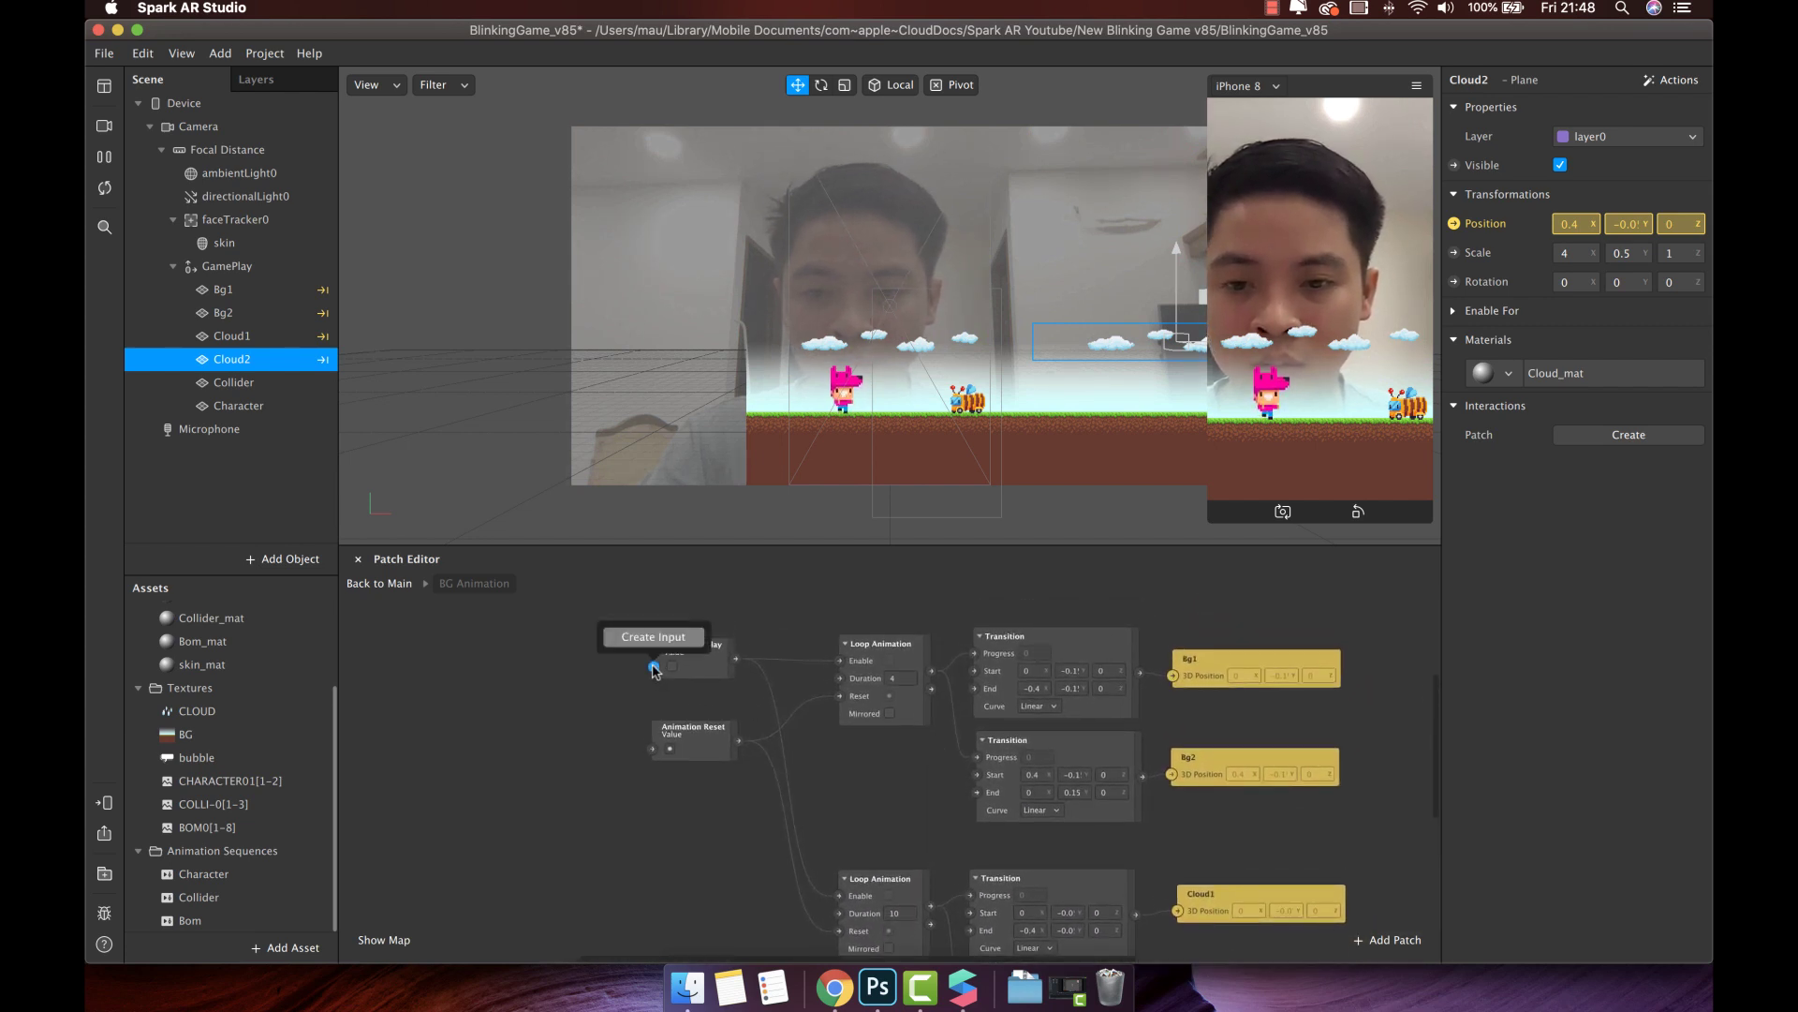
left_click(645, 638)
left_click_drag(477, 648, 571, 676)
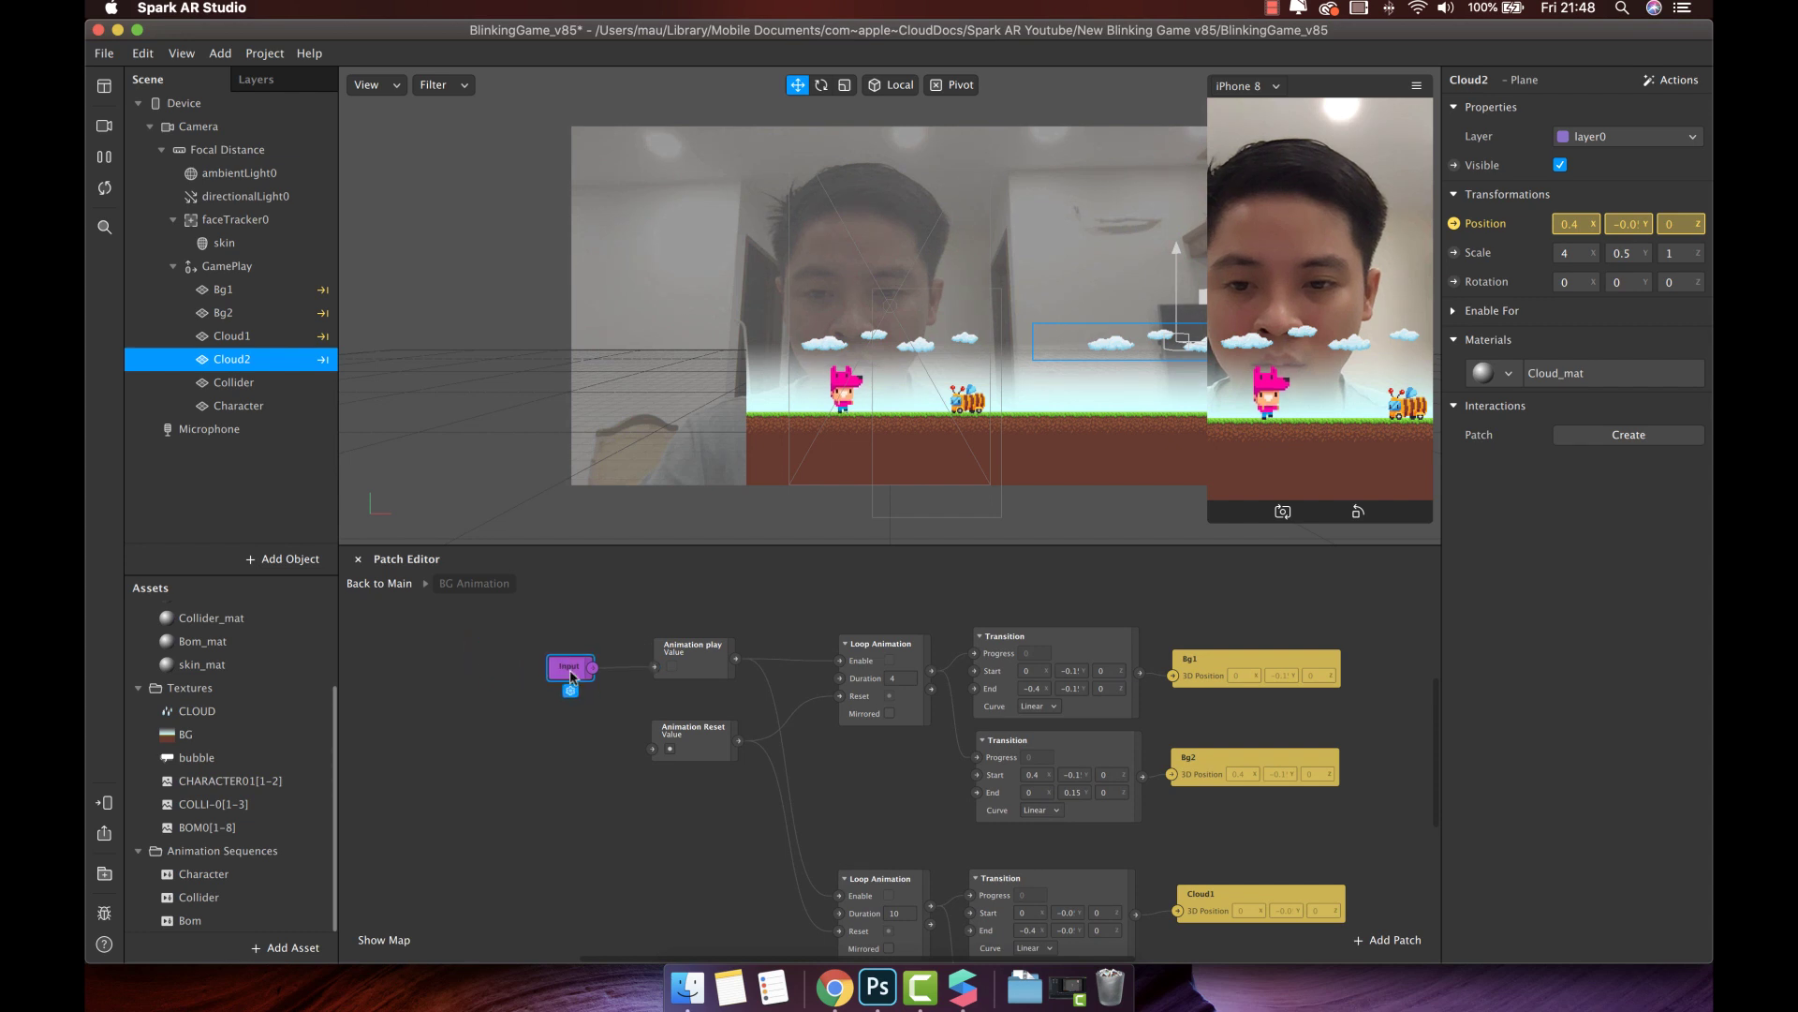
left_click(654, 750)
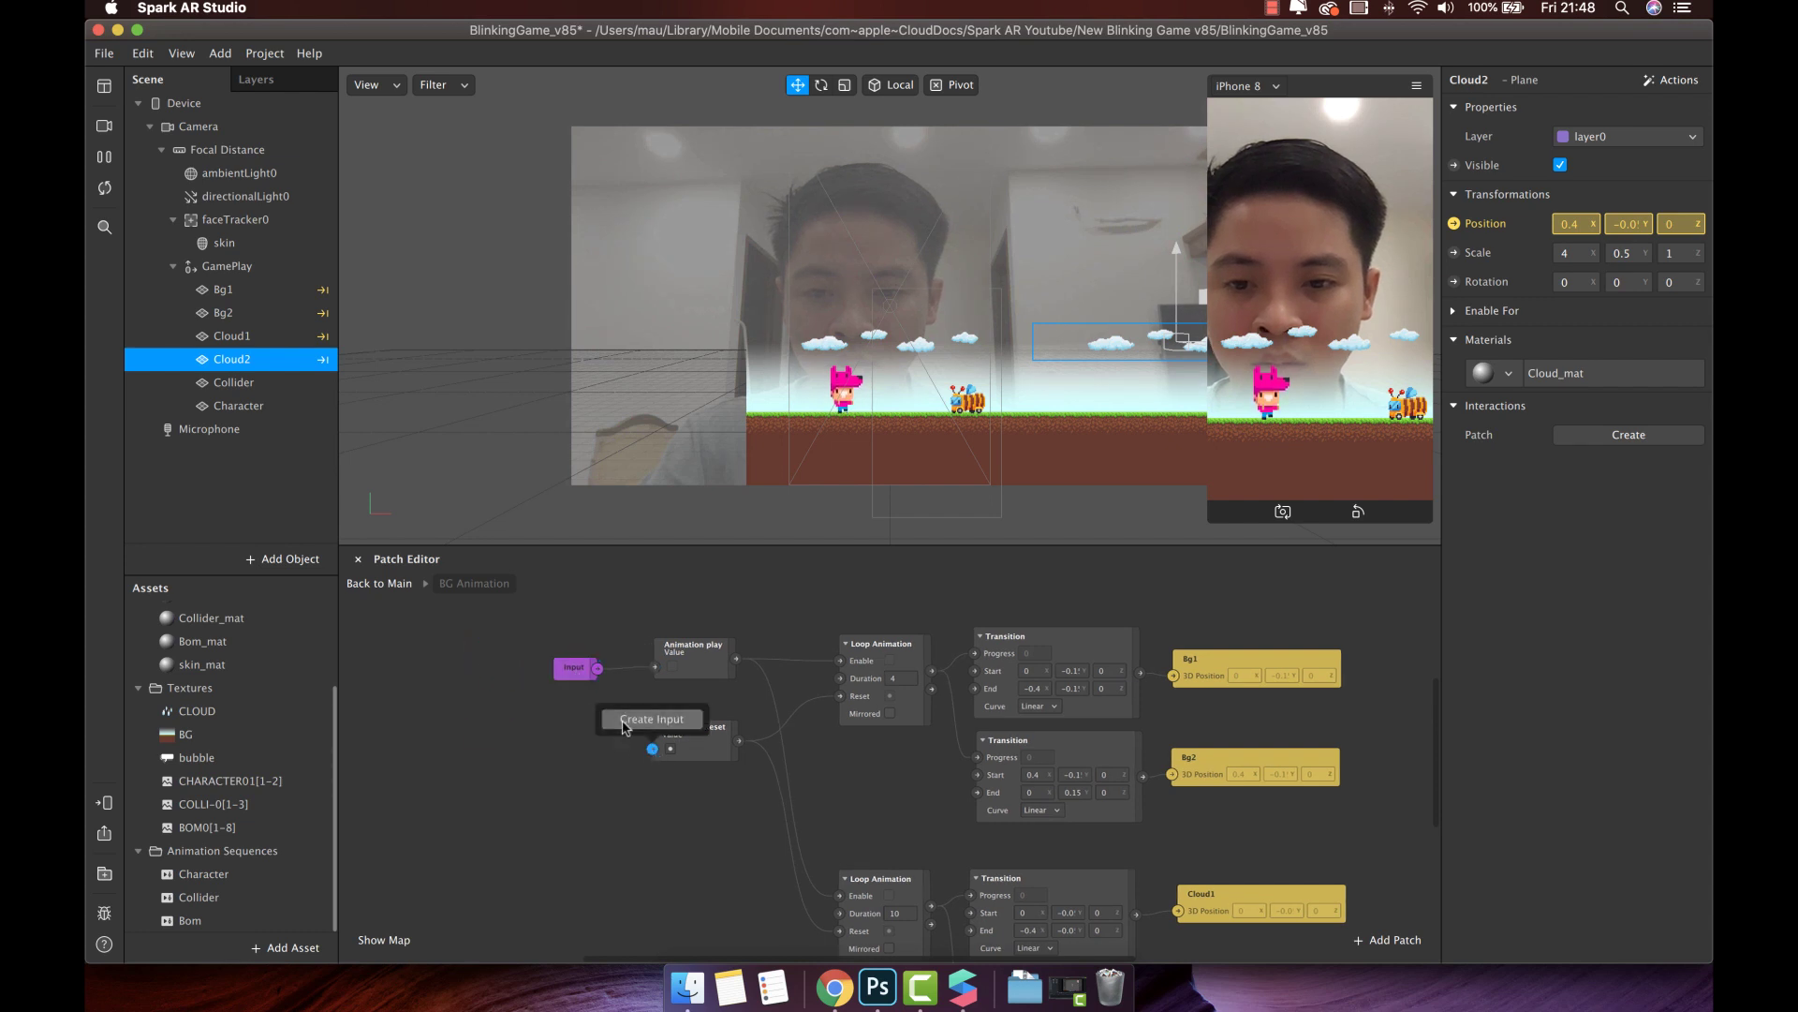
left_click(625, 726)
left_click_drag(492, 734, 578, 755)
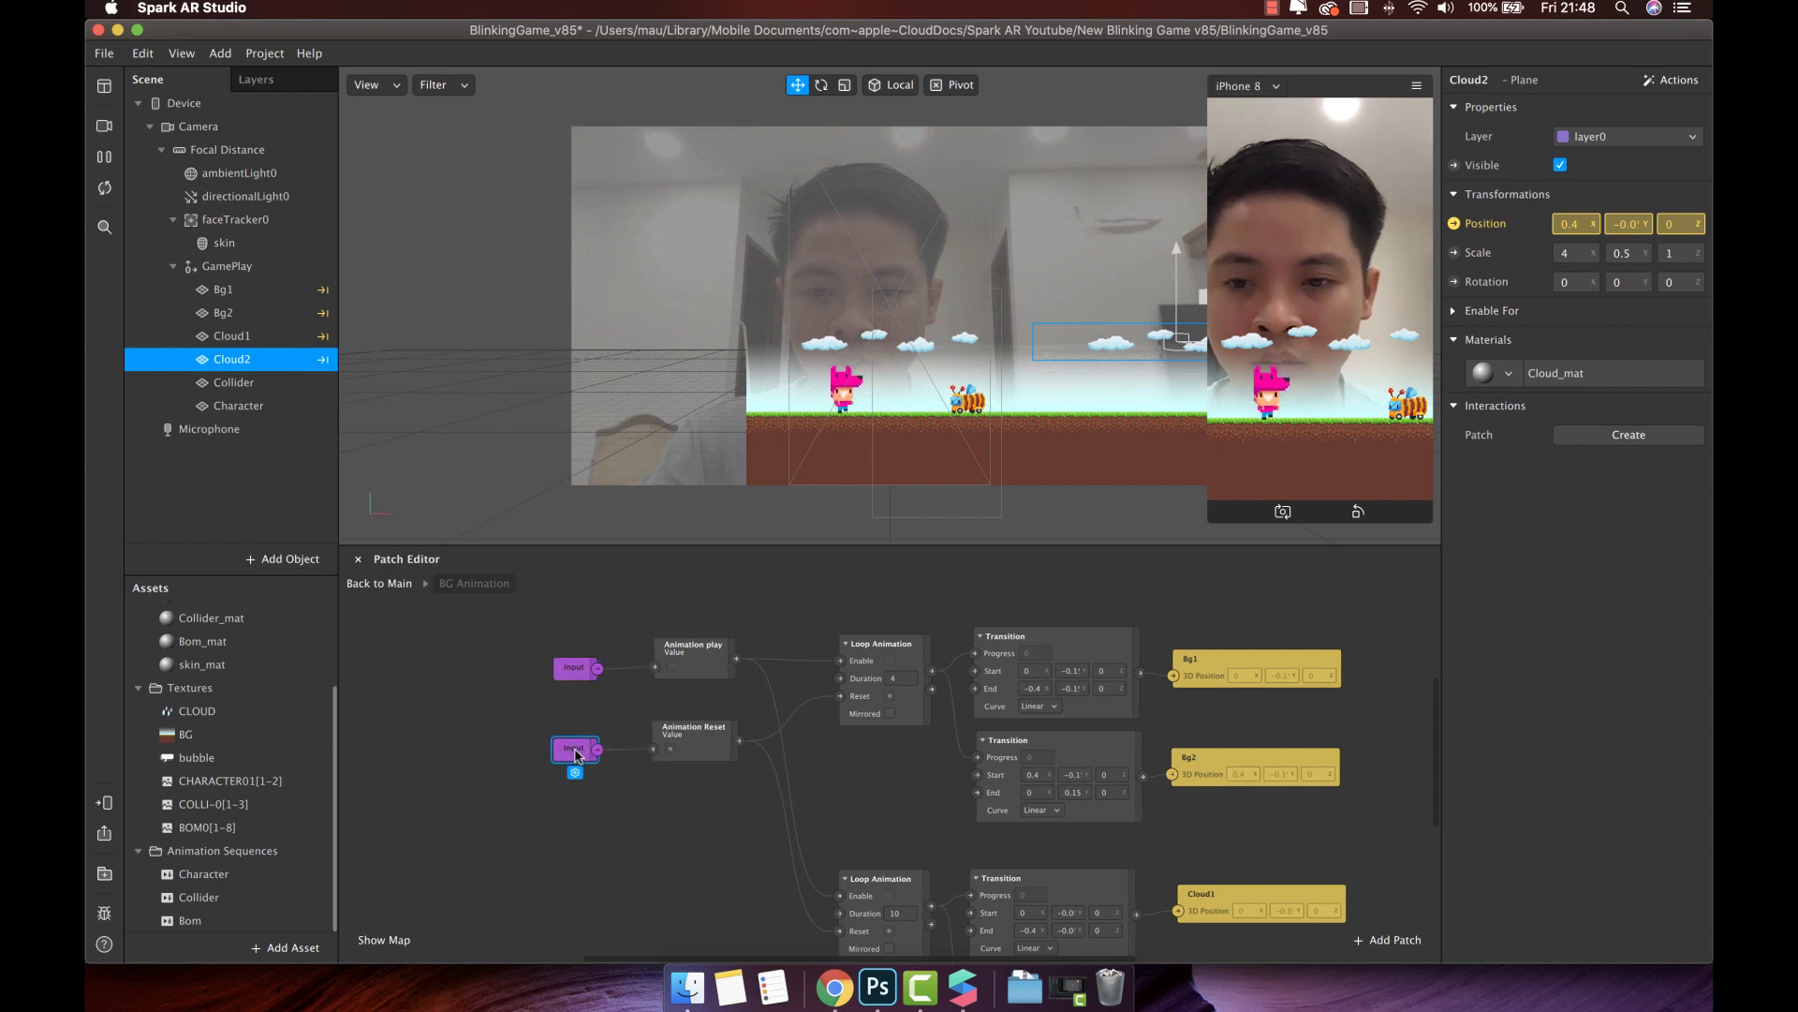
left_click(406, 585)
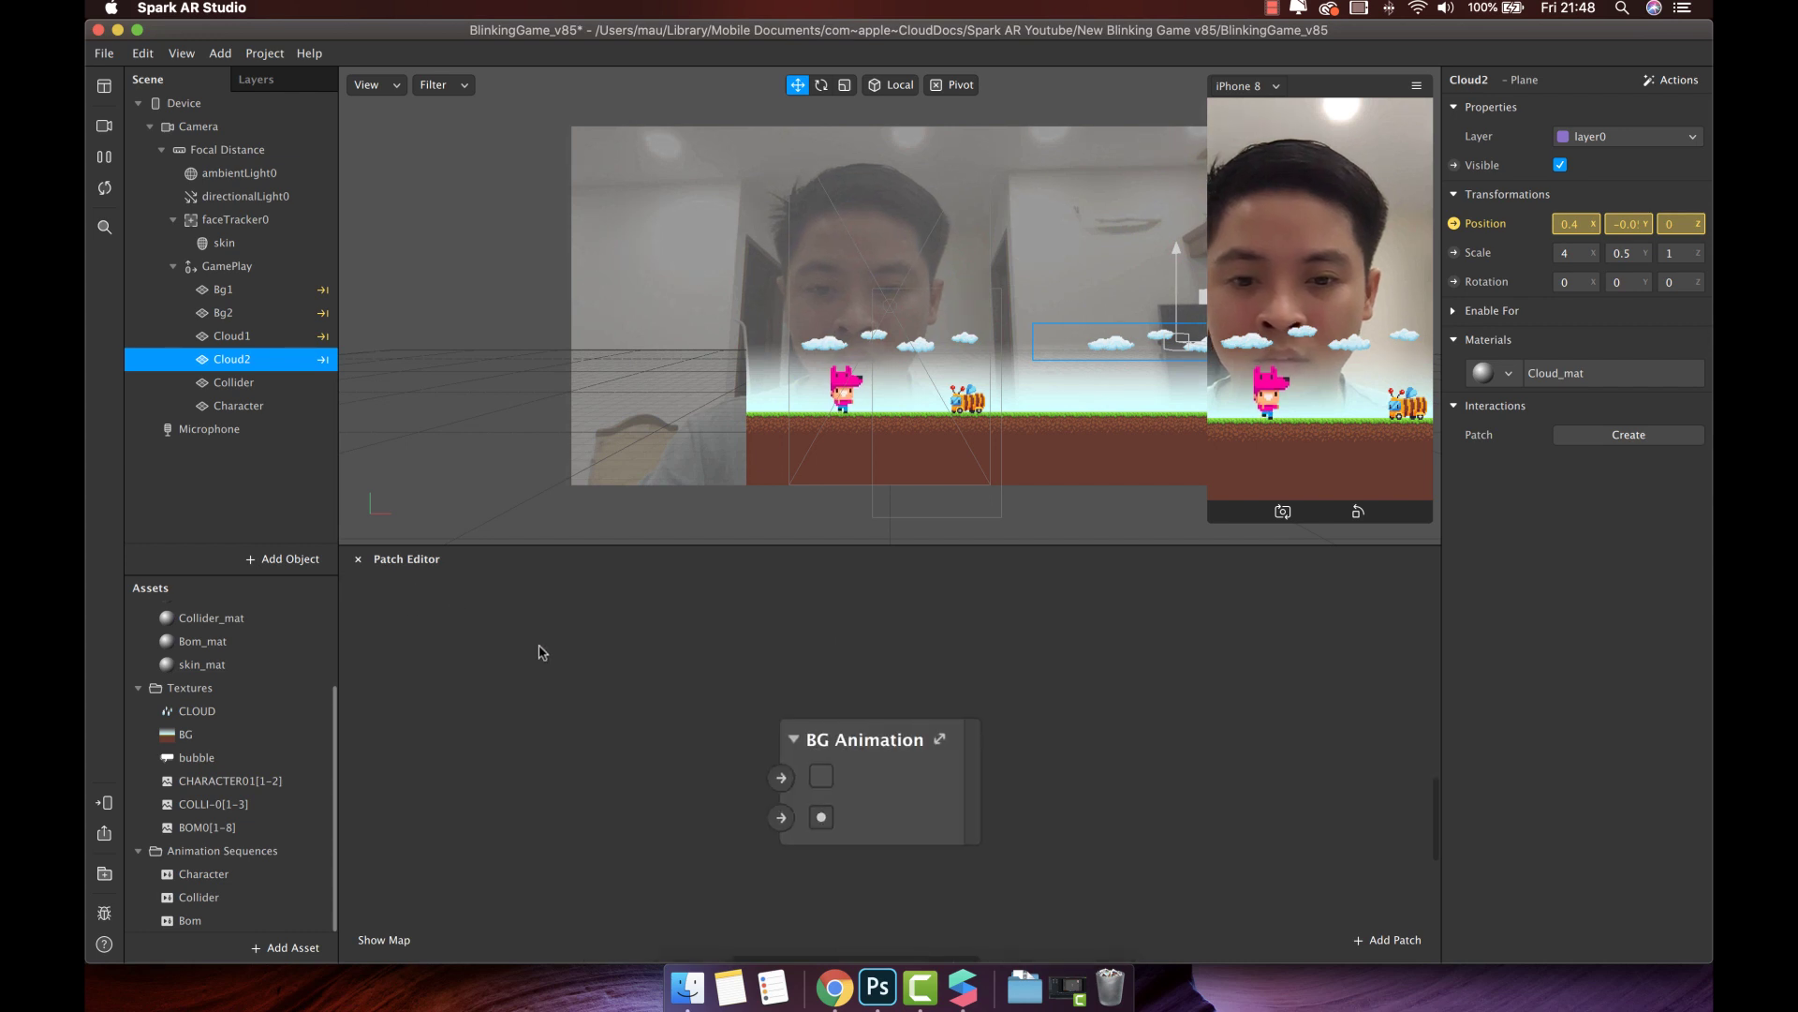
Open the BG Animation group's properties and name its Boolean input "Animation Play"
left_click(907, 754)
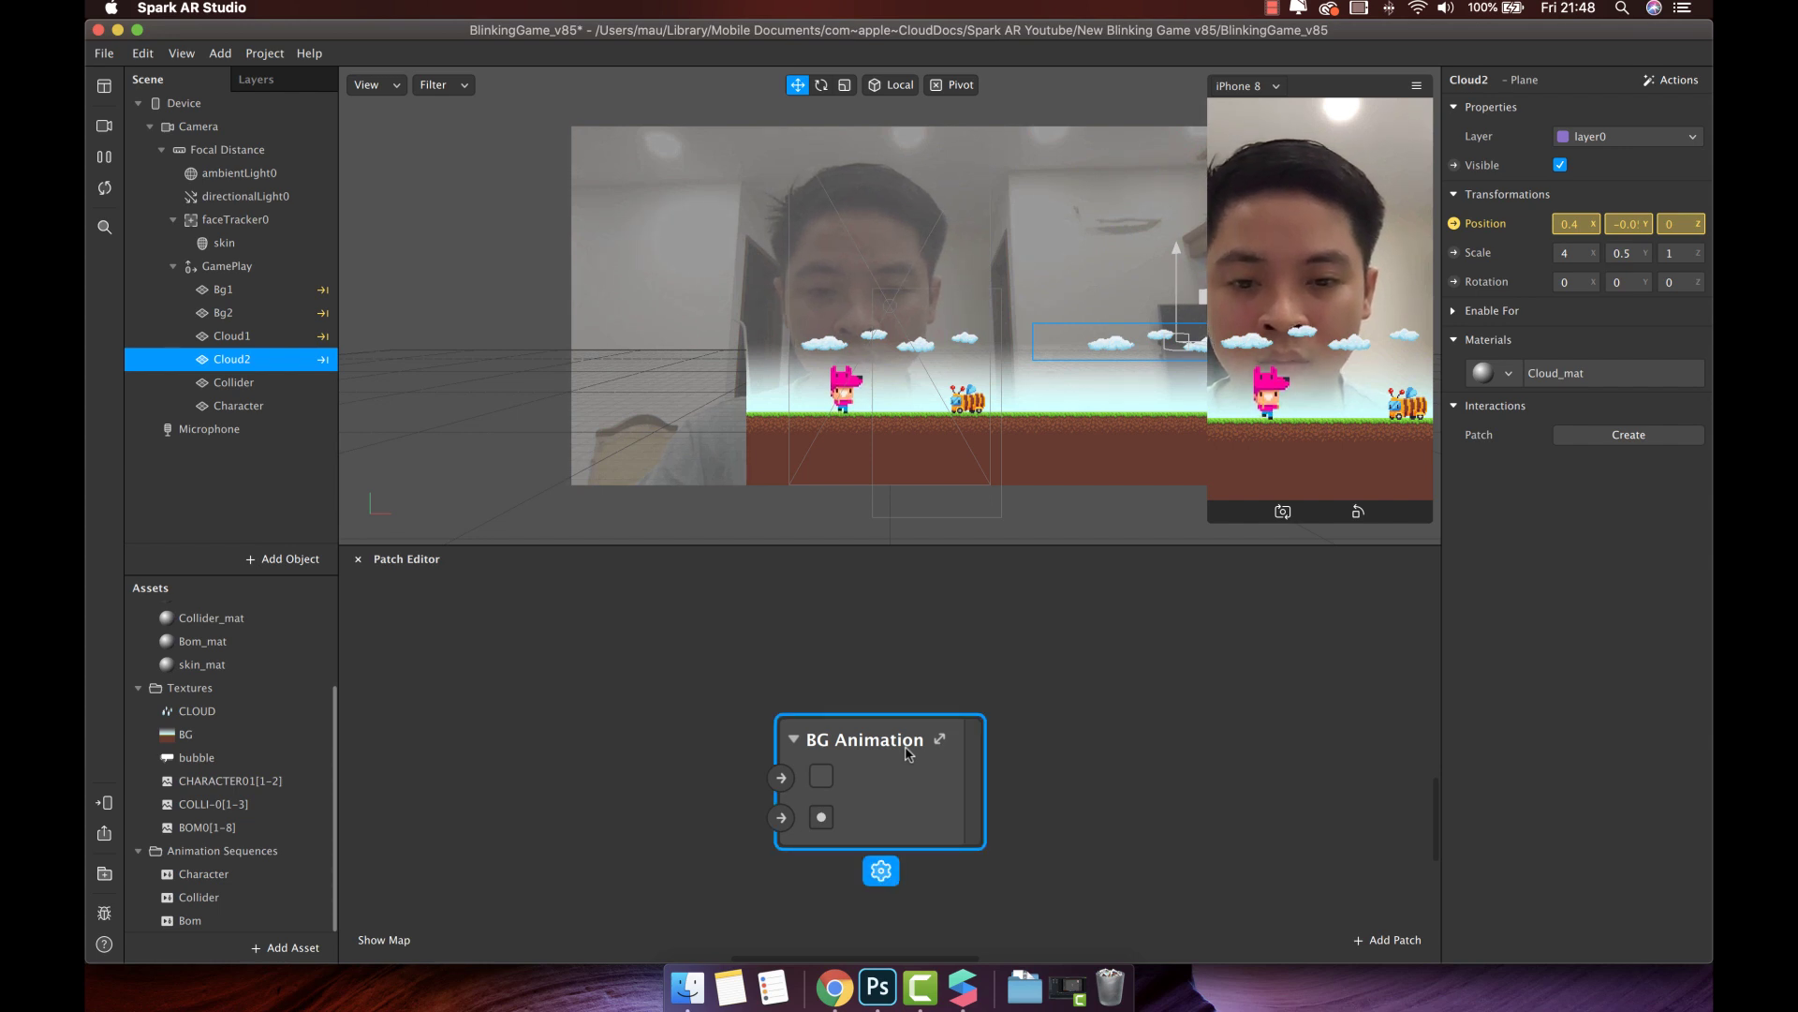
left_click(881, 870)
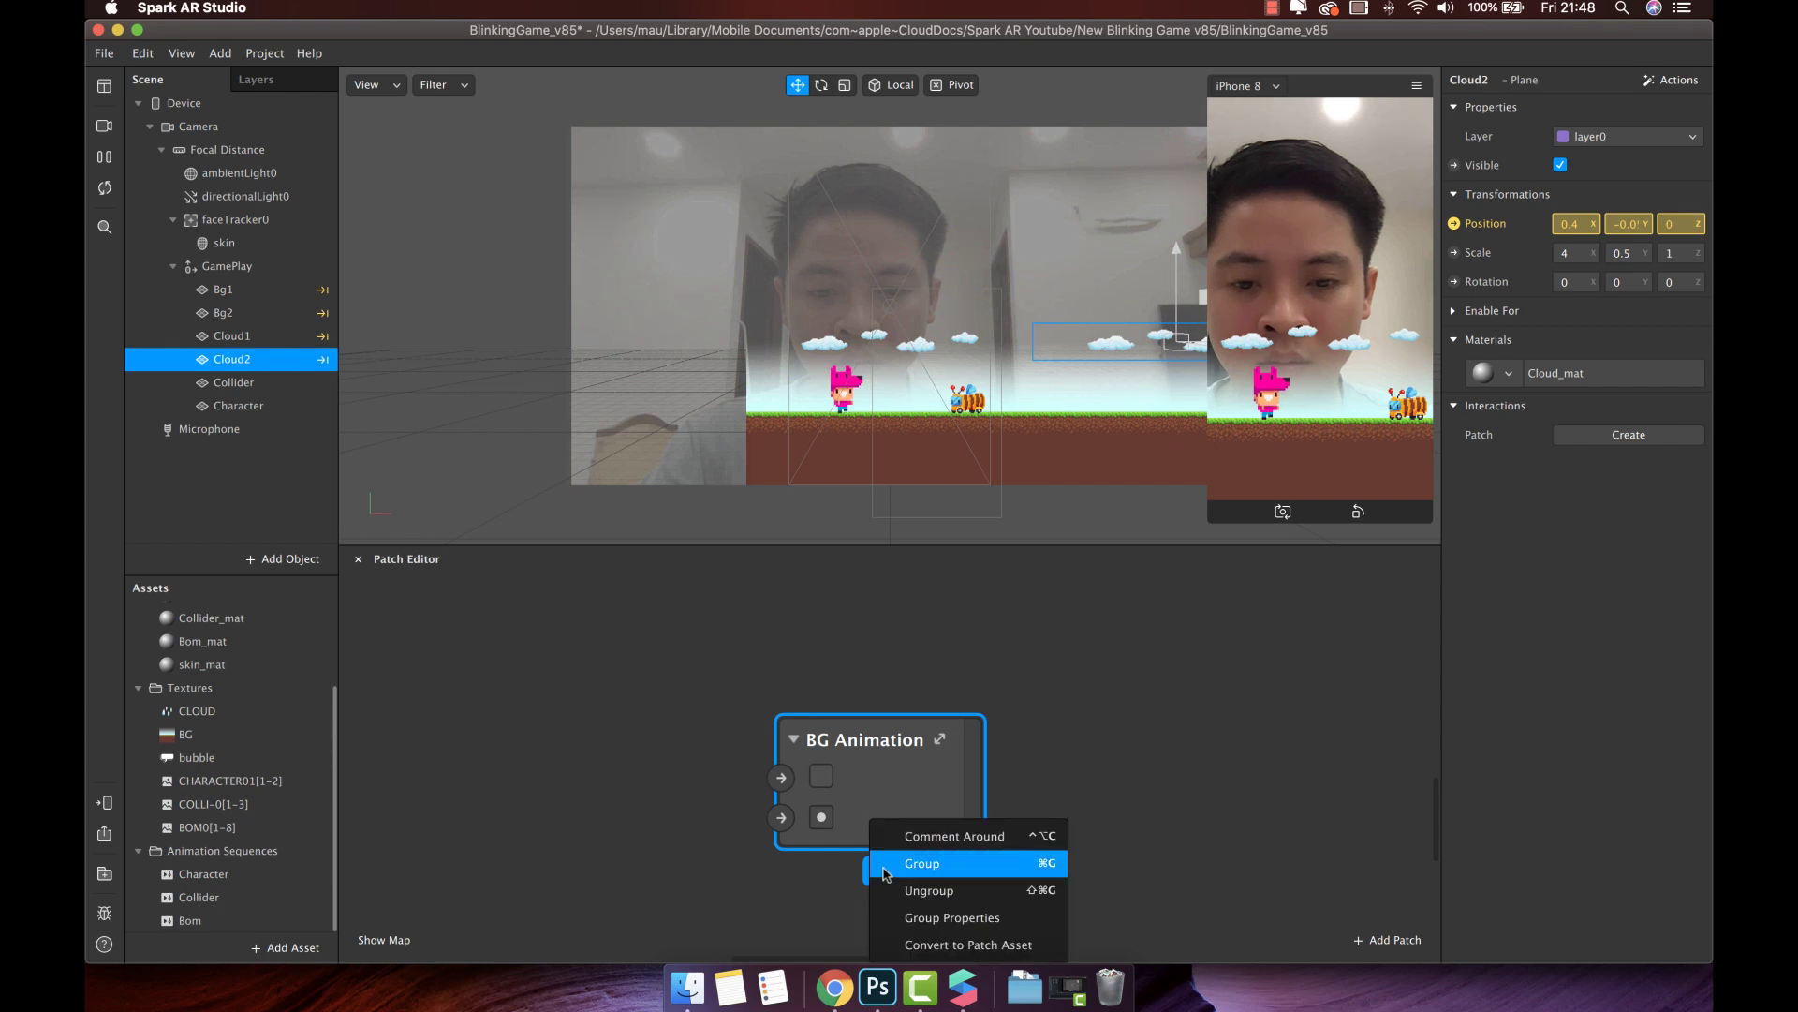
left_click(913, 919)
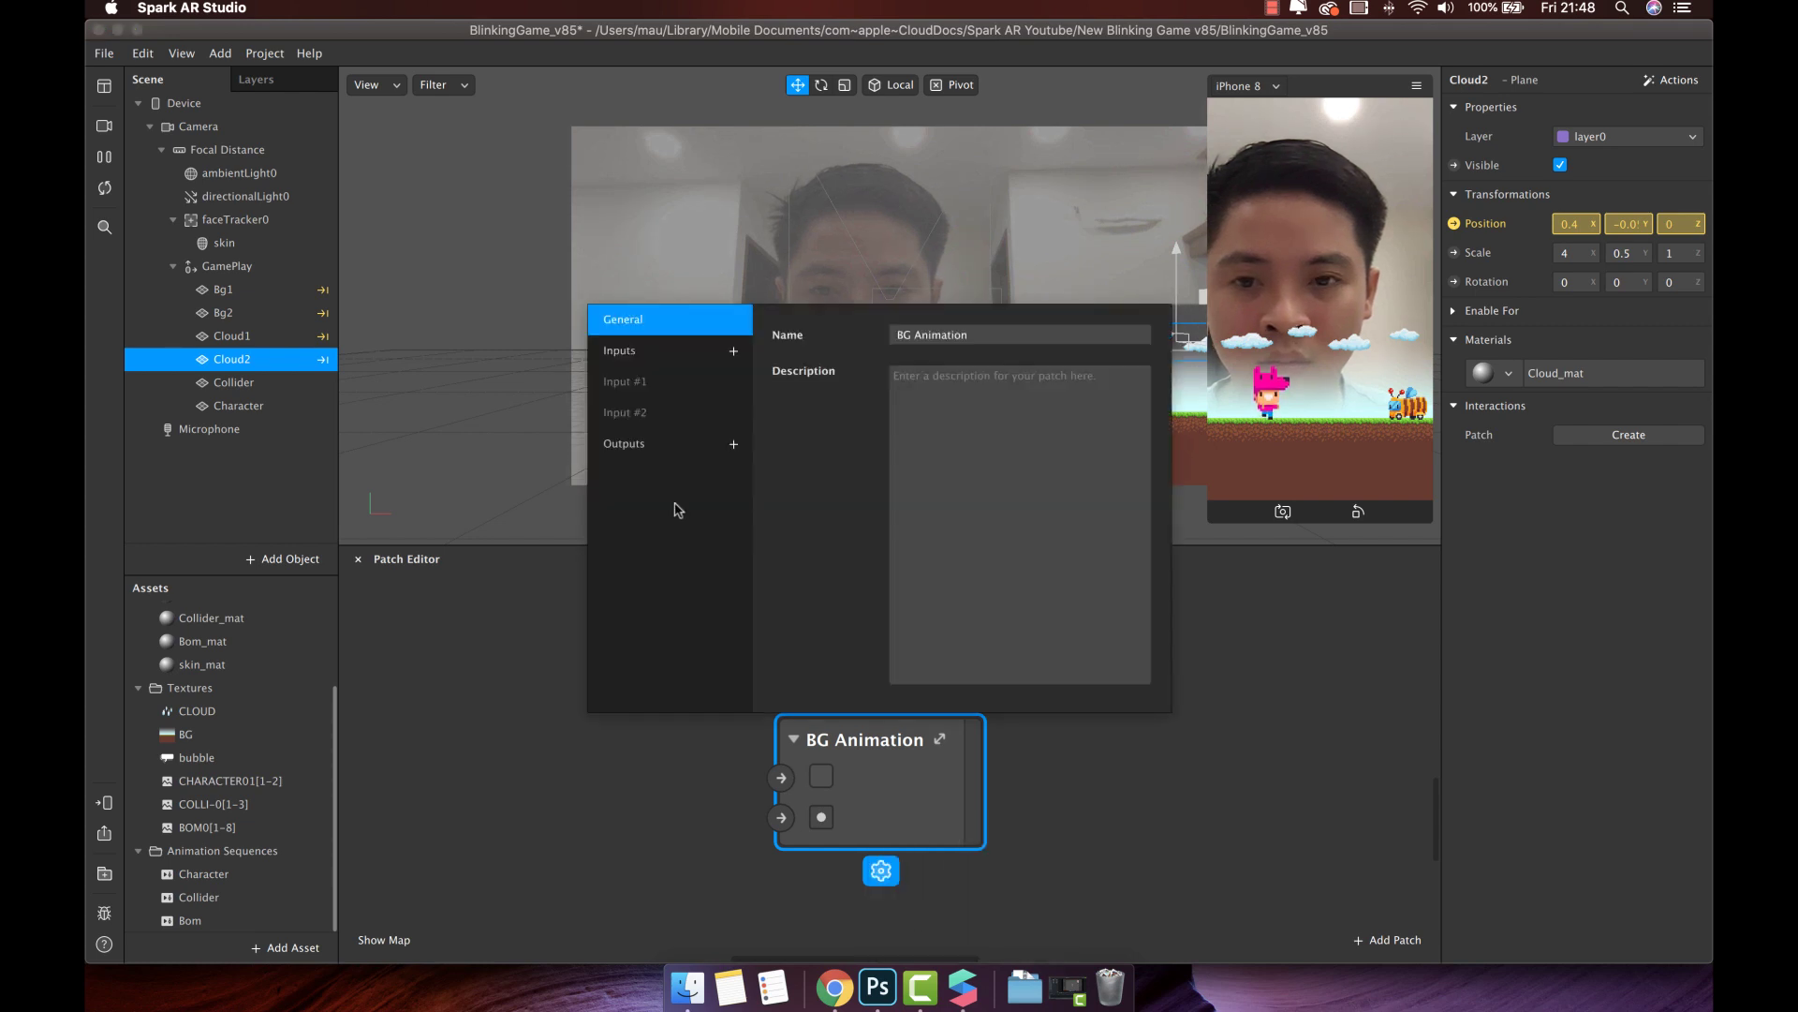
left_click(625, 381)
left_click(910, 334)
type("Animation Play")
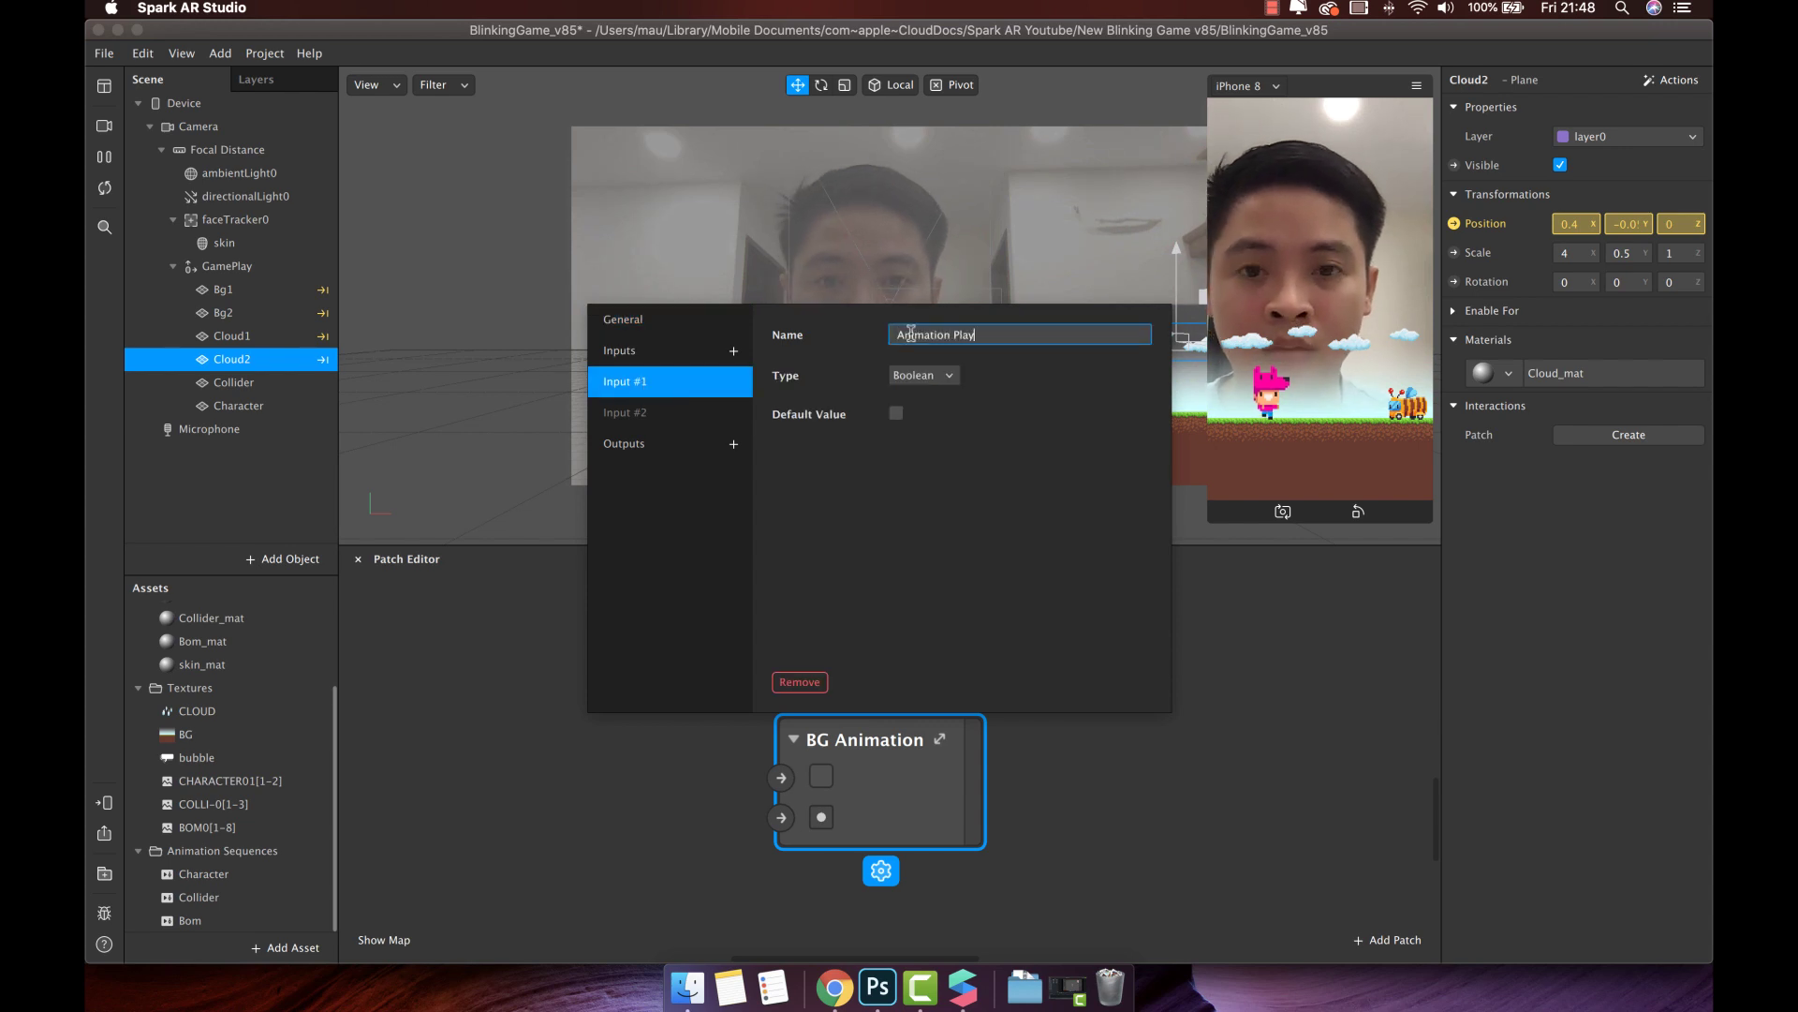
key("Return")
Name the group's Pulse input "Animation Reset"
left_click(650, 413)
left_click(956, 334)
type("Ani")
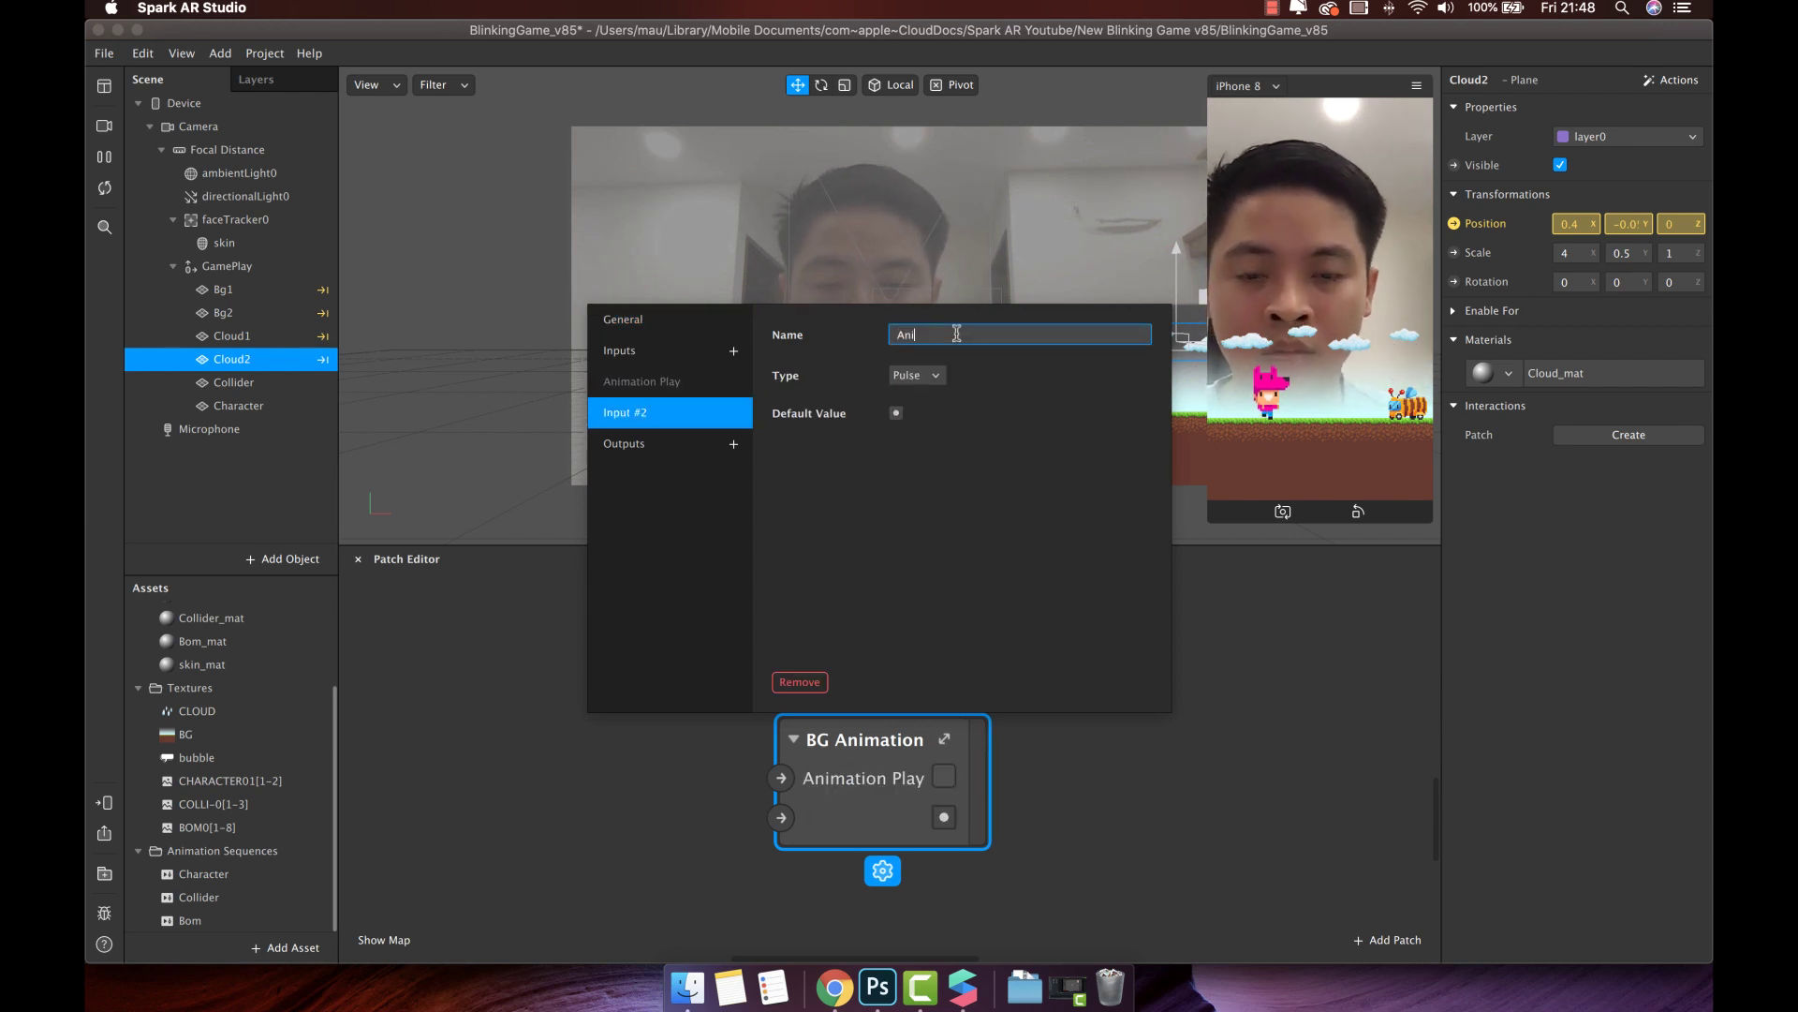
type("mation Reset")
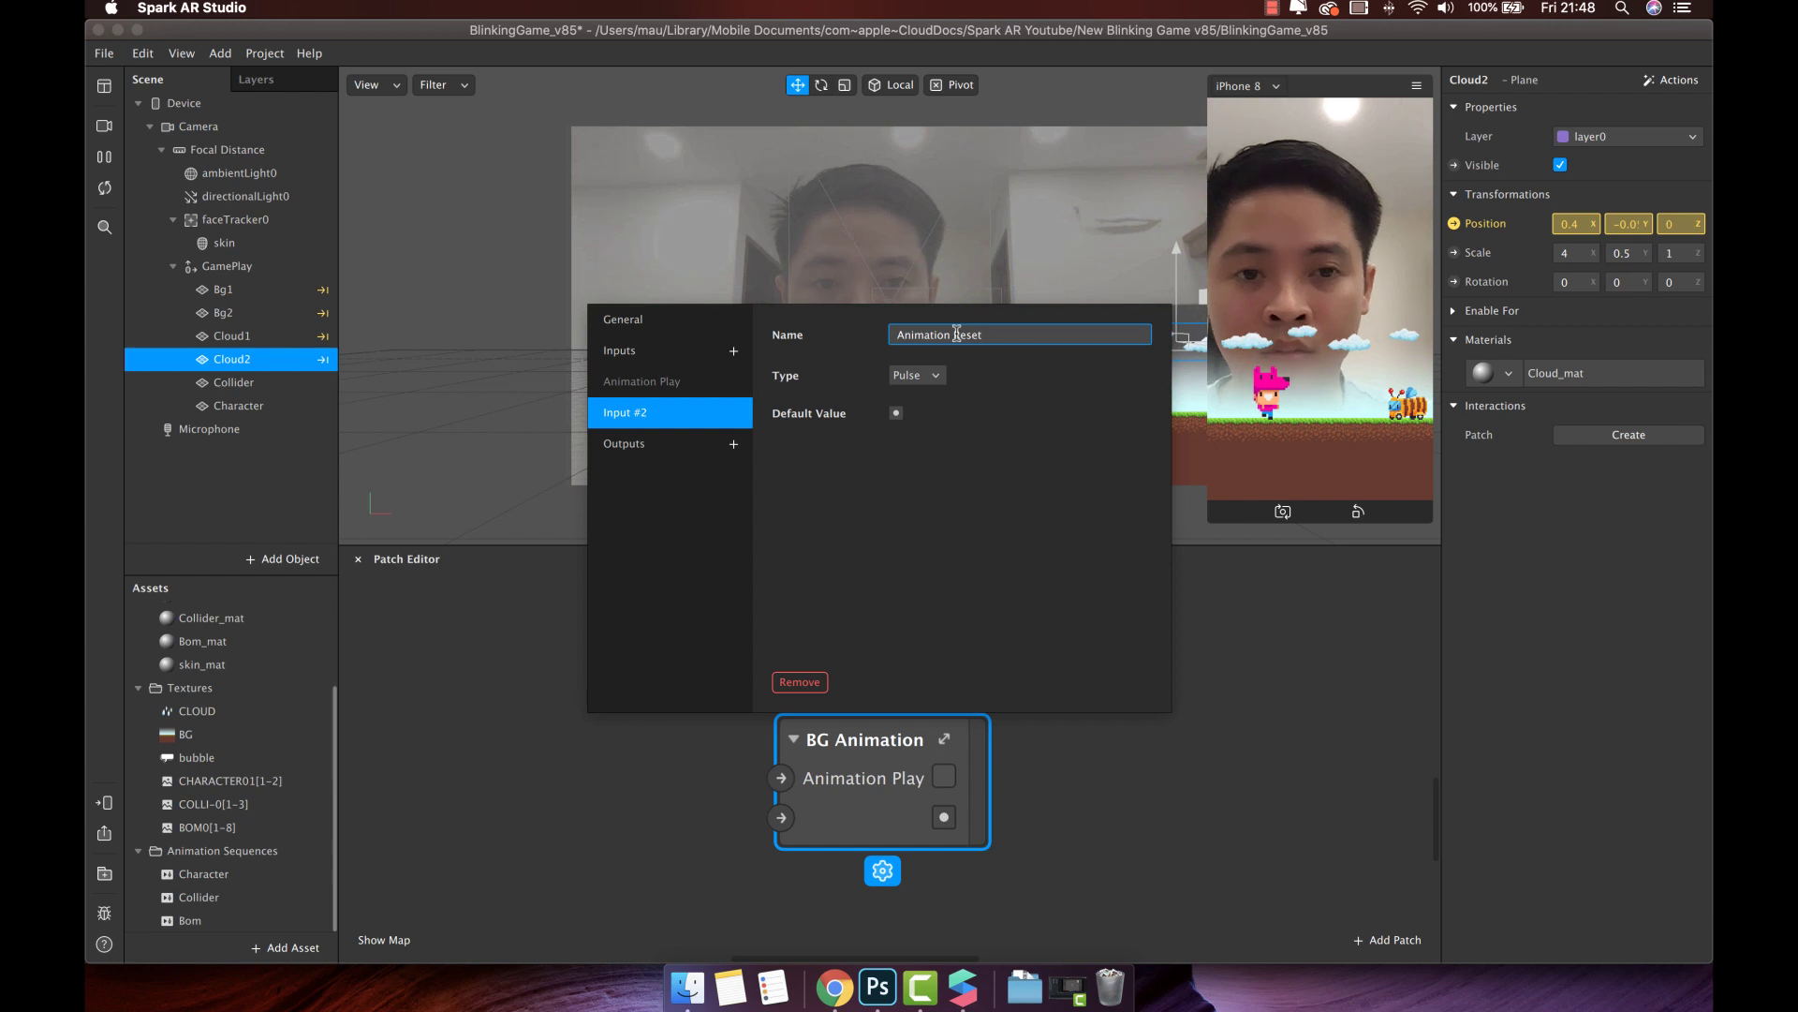
Close the BG Animation group's properties, turn on its Animation Play input to test the loop, and reposition the group
key("Return")
left_click(1255, 668)
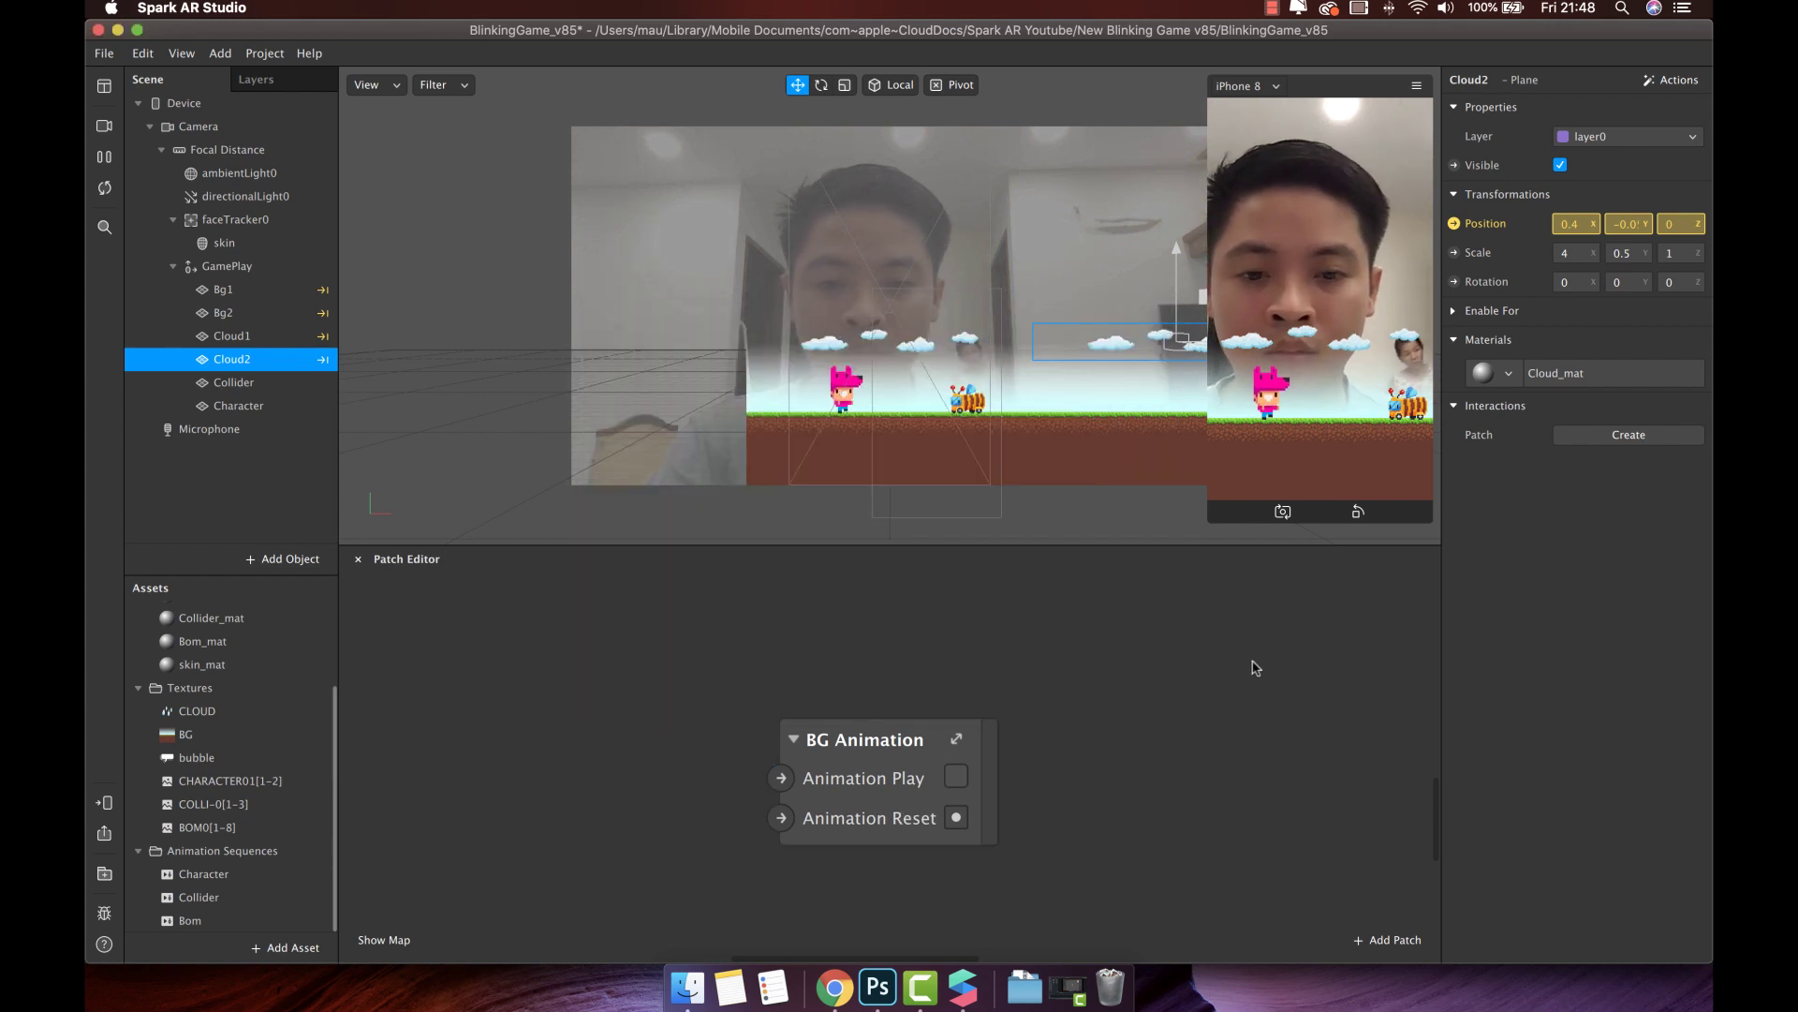
left_click(953, 777)
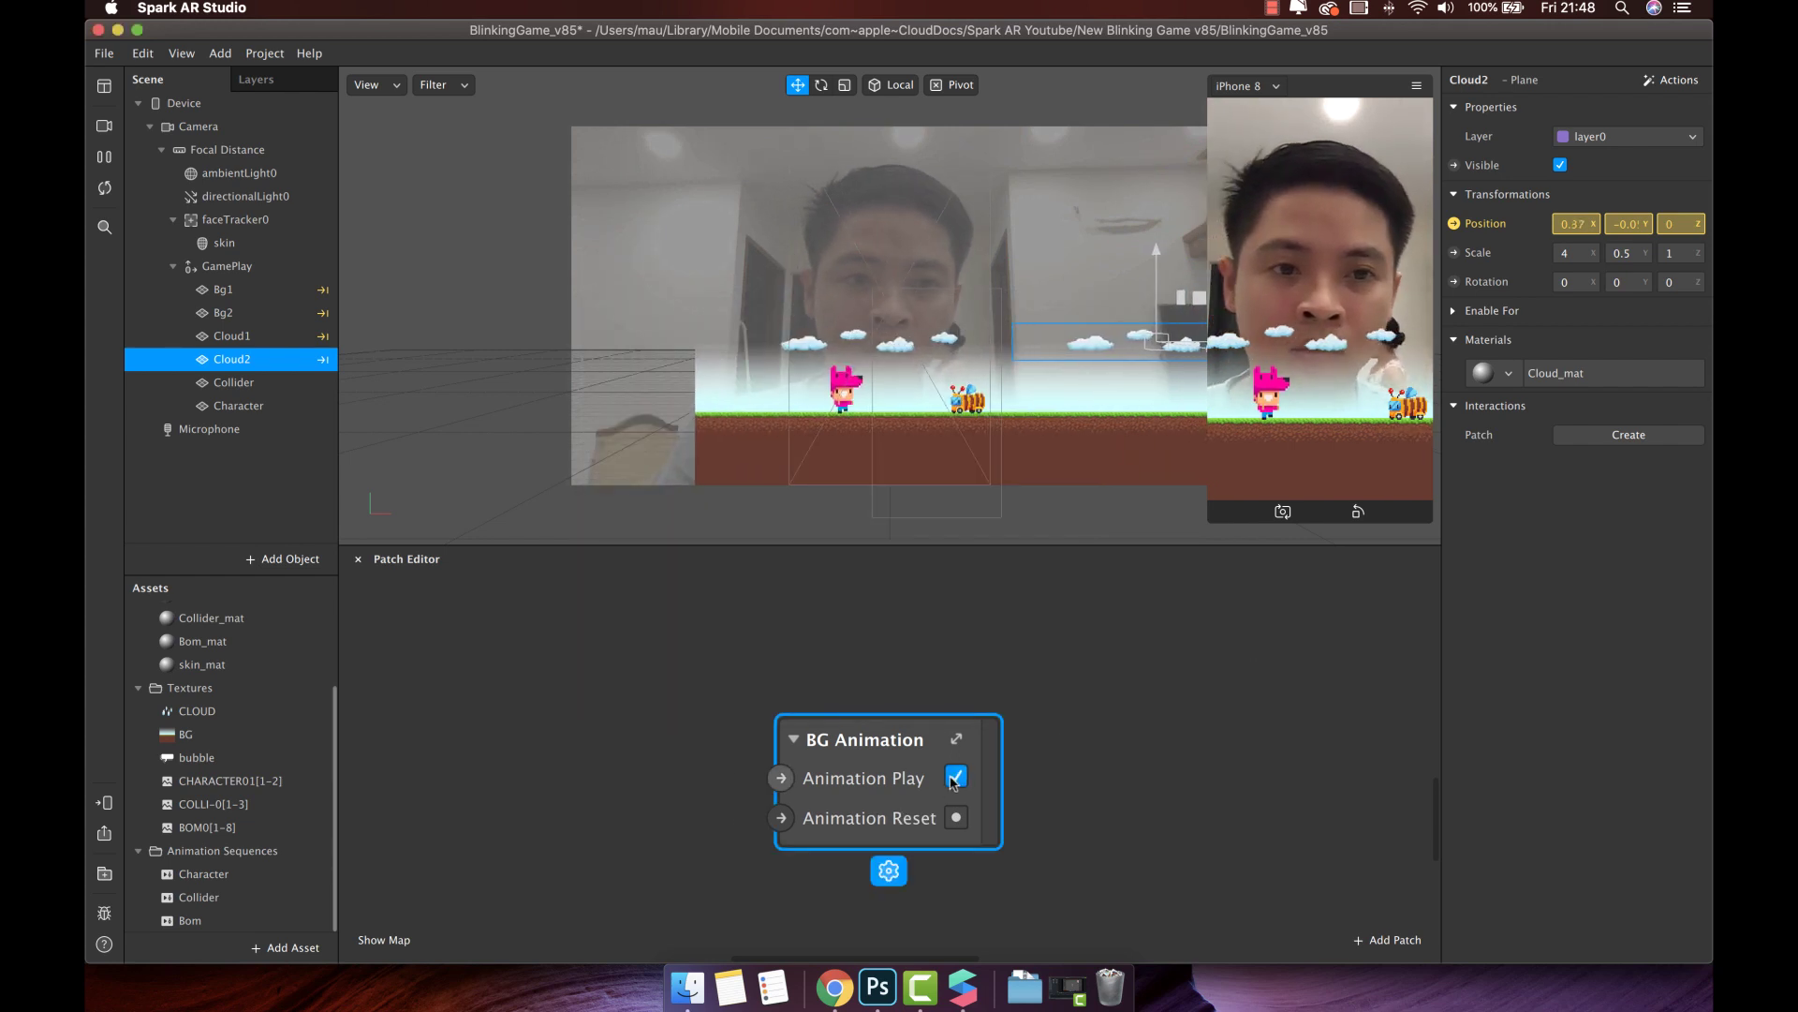
left_click_drag(953, 782, 1055, 779)
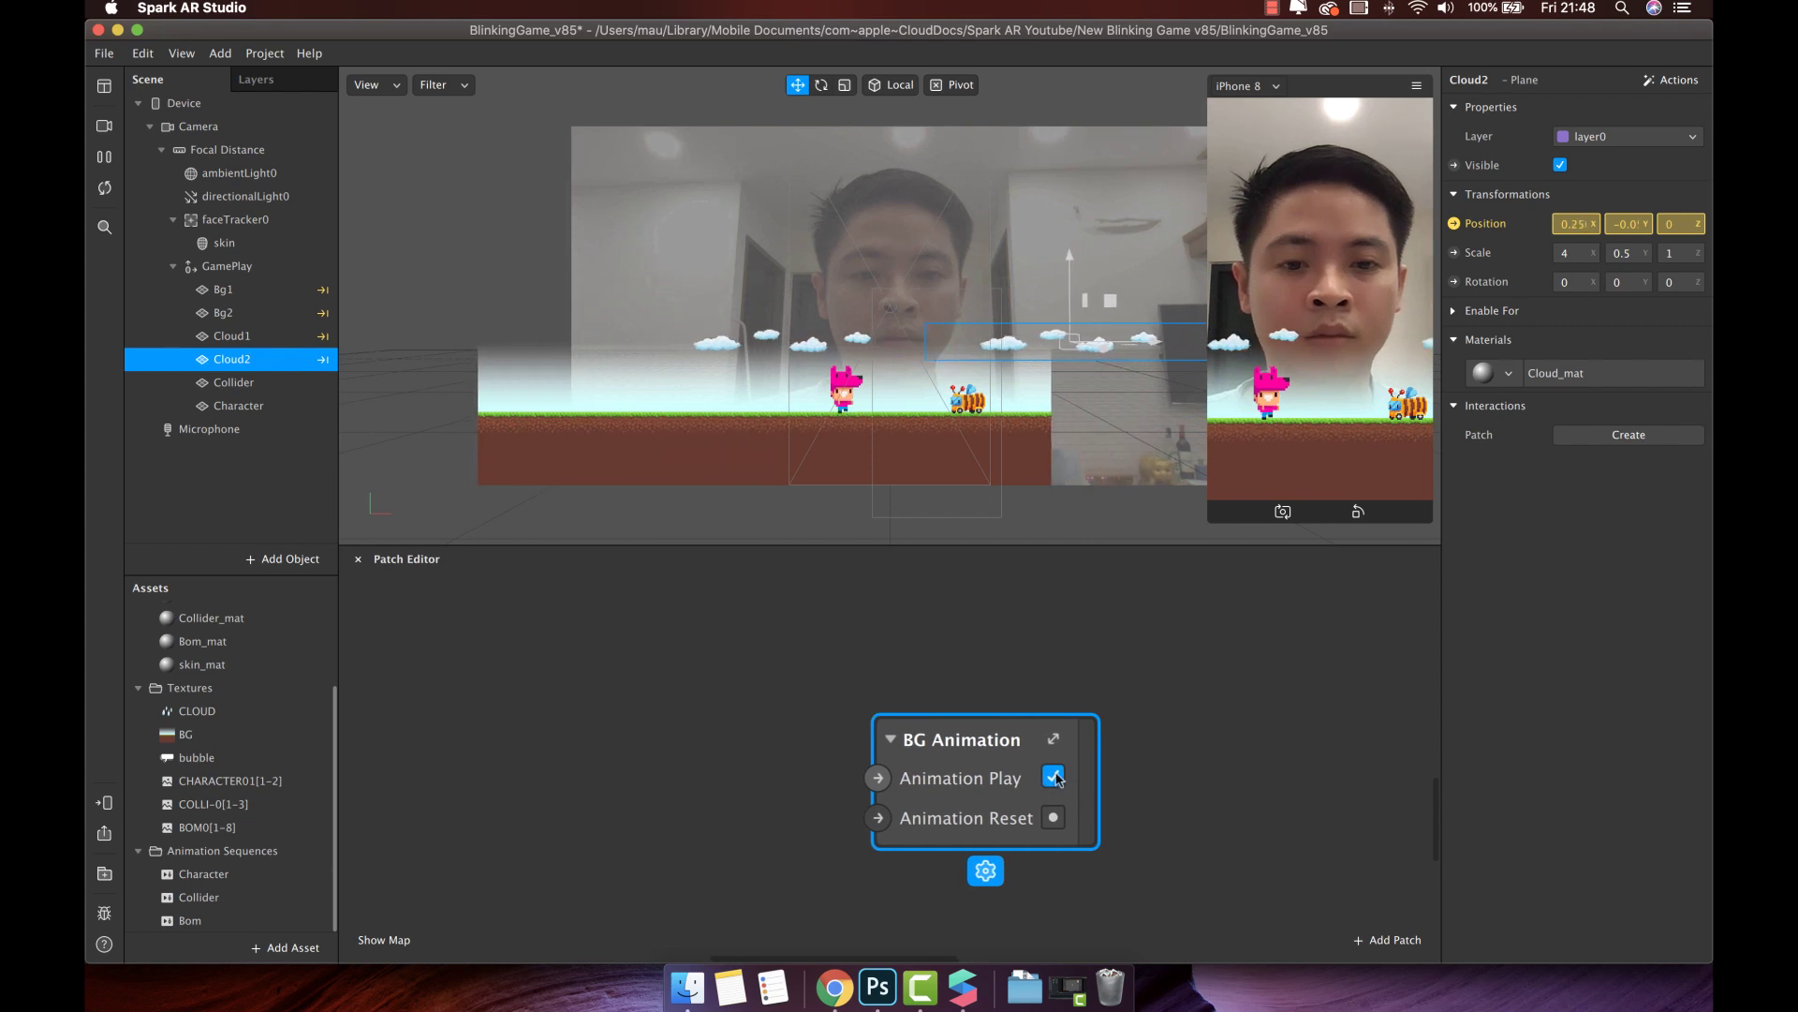
left_click(1056, 779)
left_click(1056, 779)
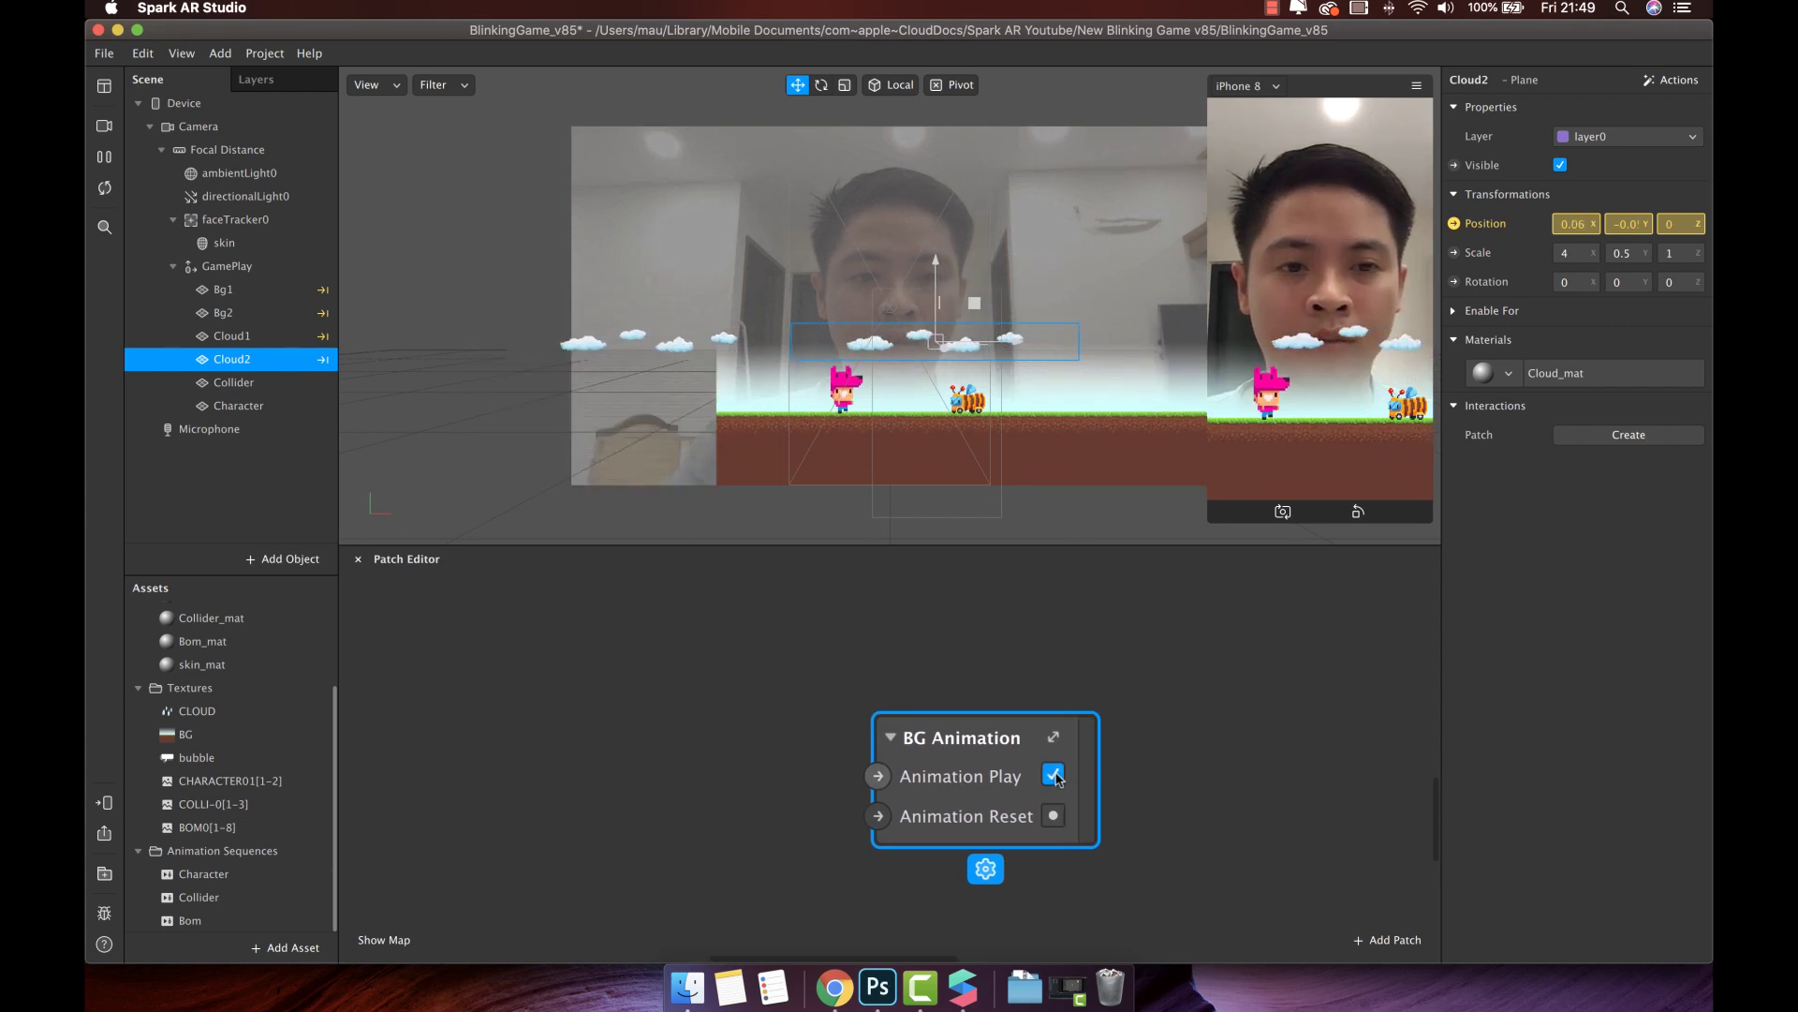
left_click(1054, 776)
left_click_drag(998, 751, 845, 681)
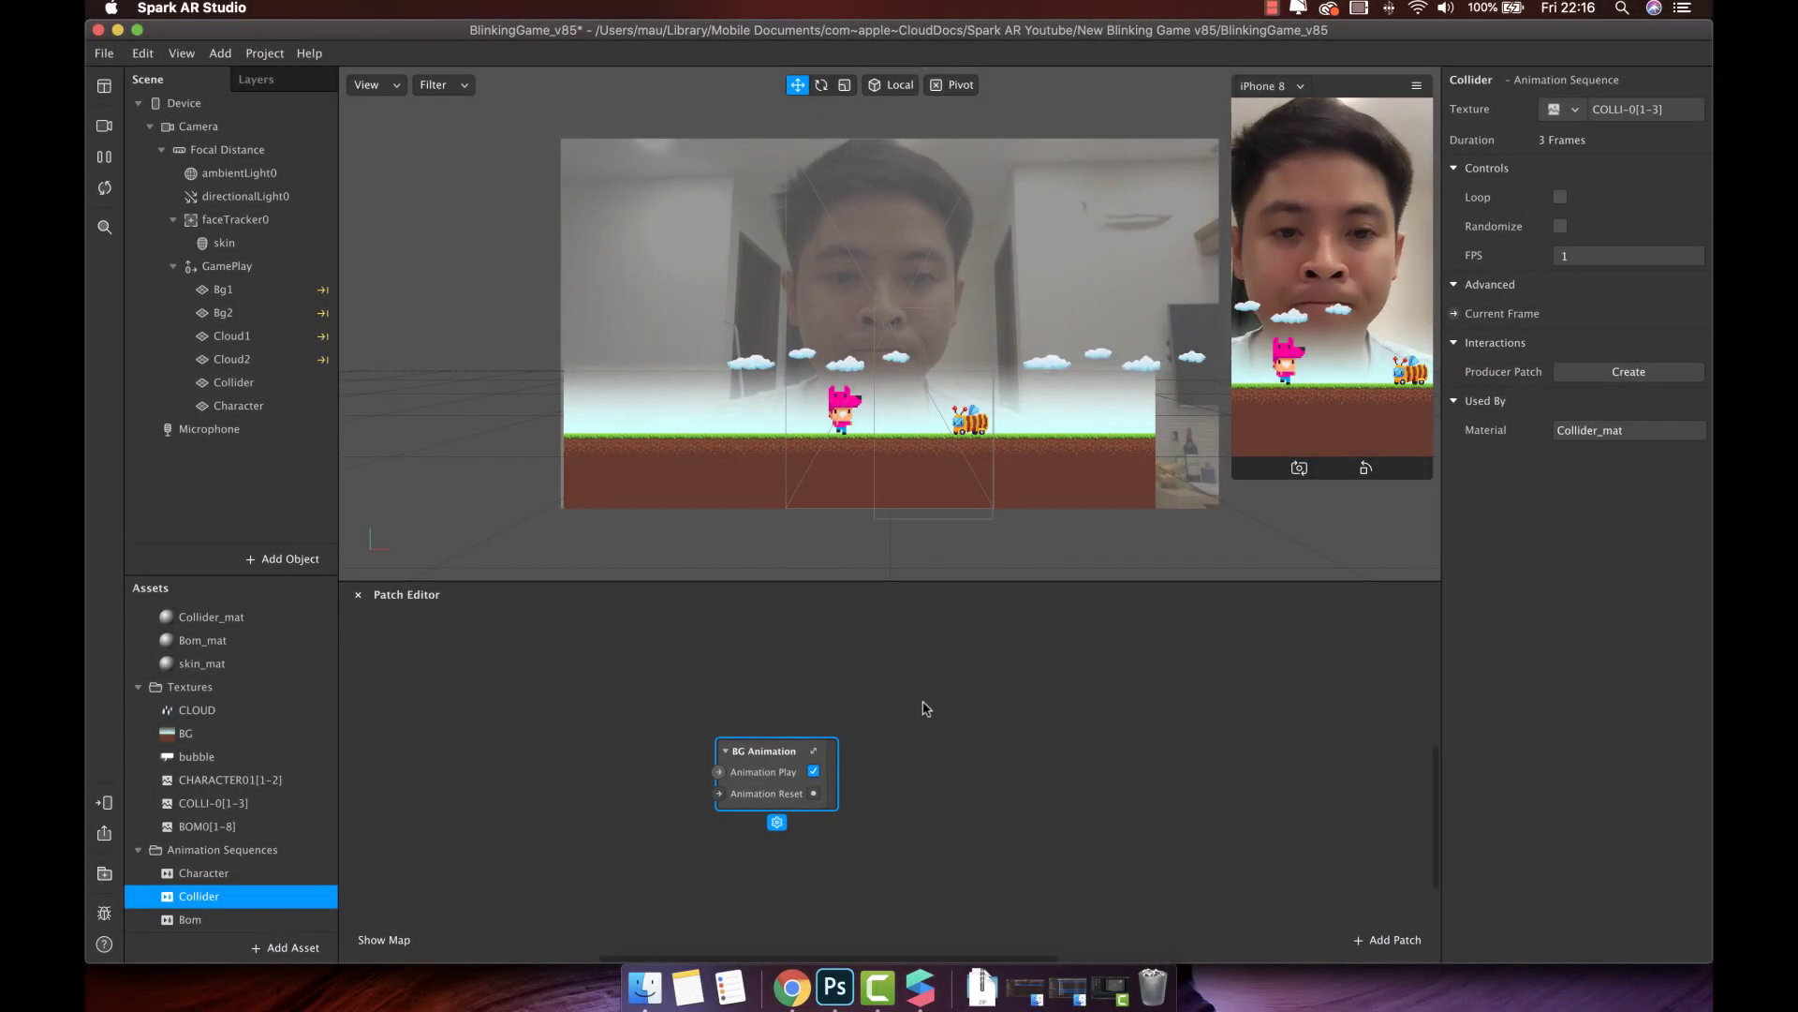
Add a Loop Animation patch beside the BG Animation group and set its duration to 5
scroll(865, 743, "right", 5)
right_click(804, 731)
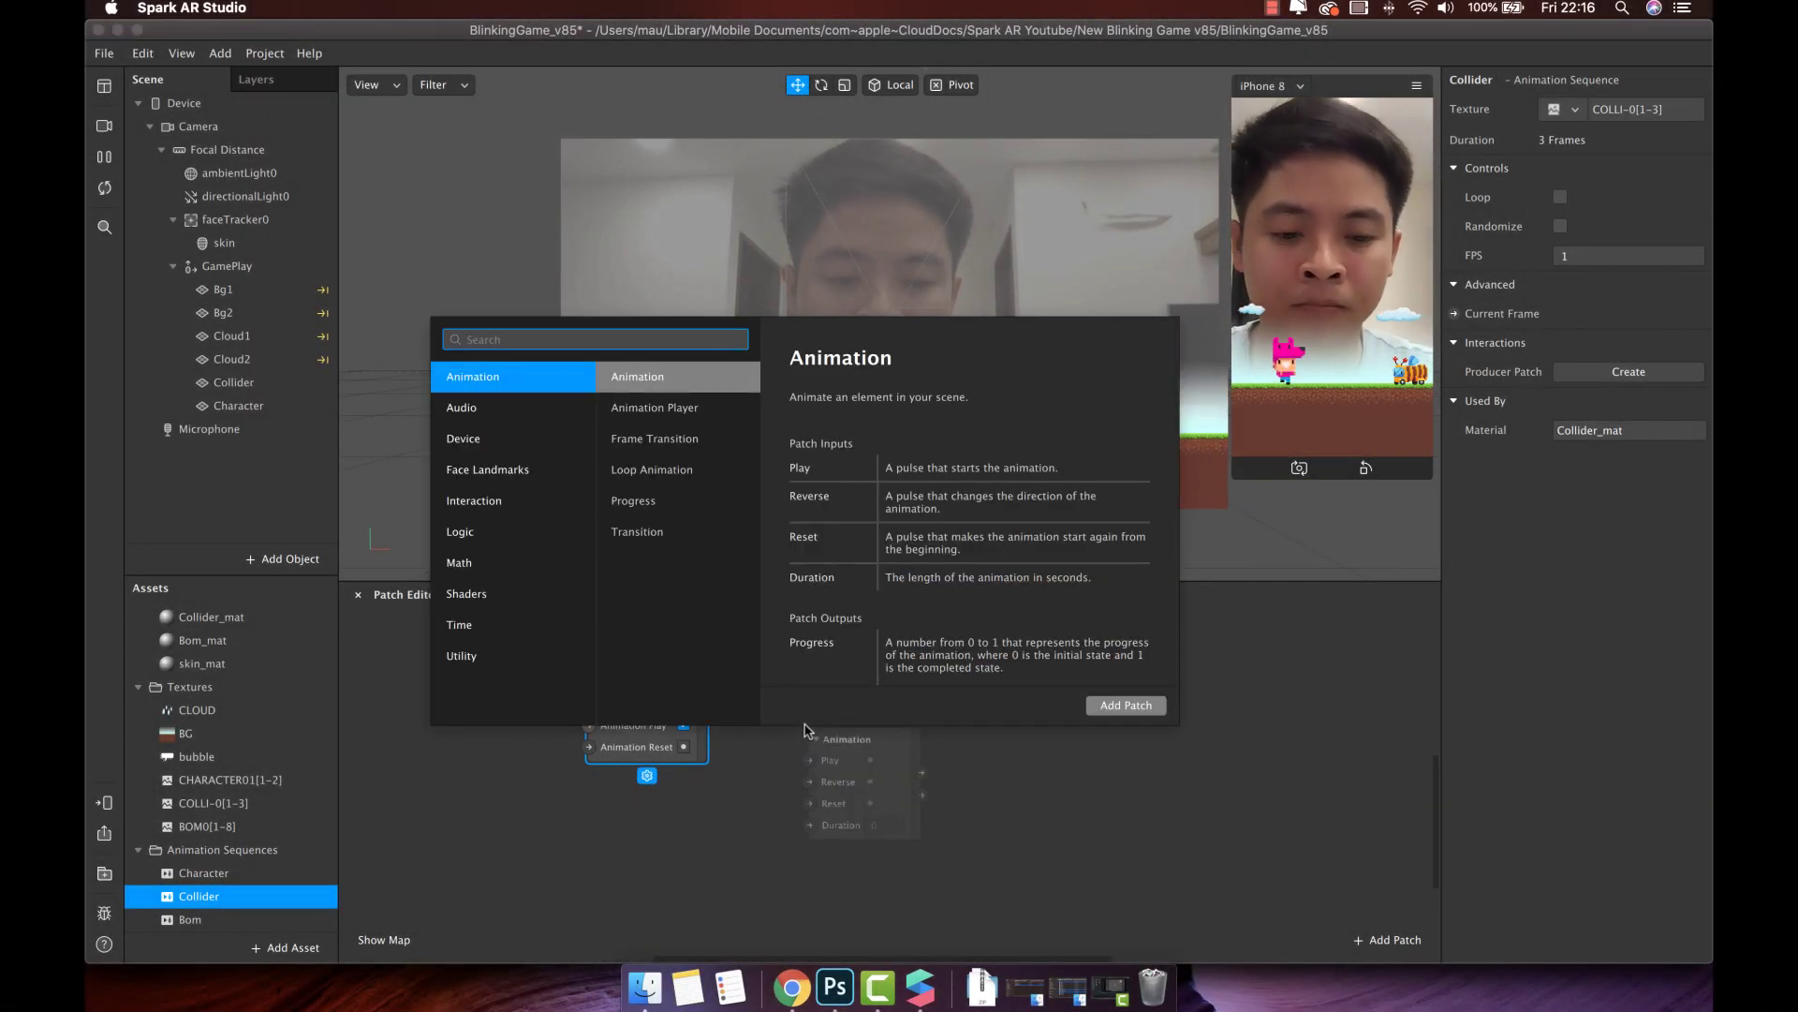
type("loo")
key("Down")
left_click(1126, 704)
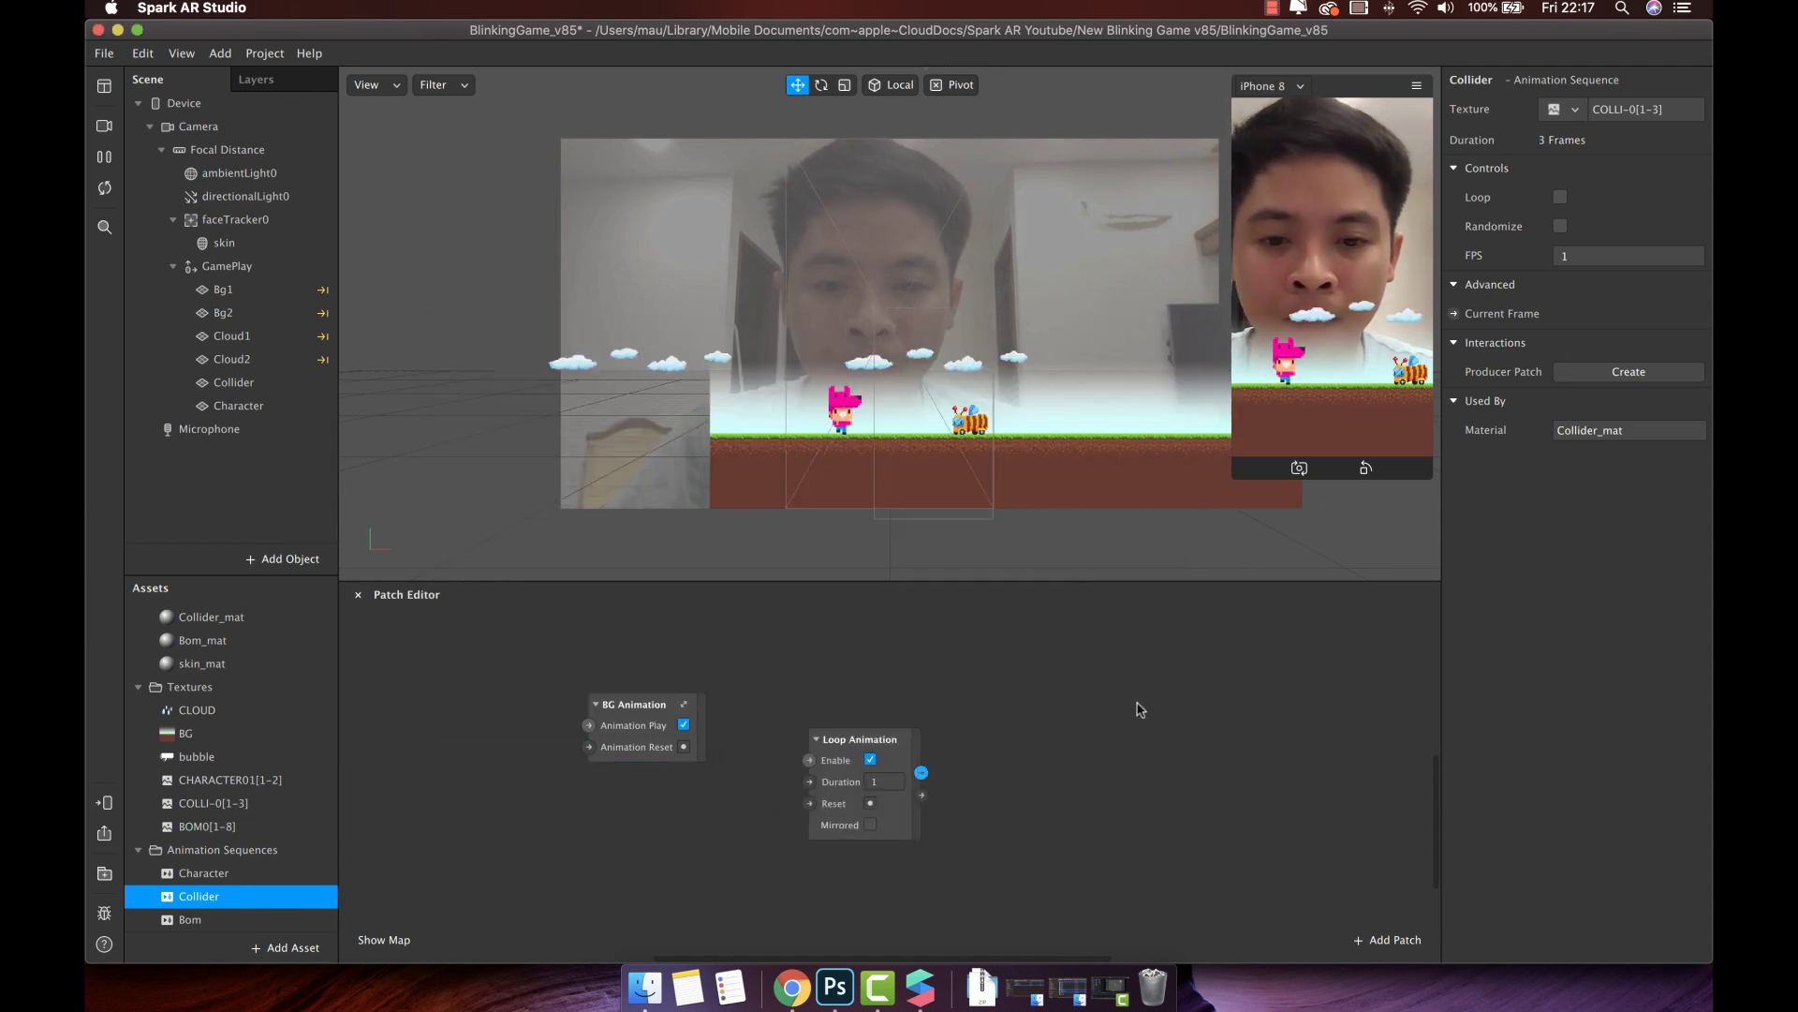
left_click(889, 781)
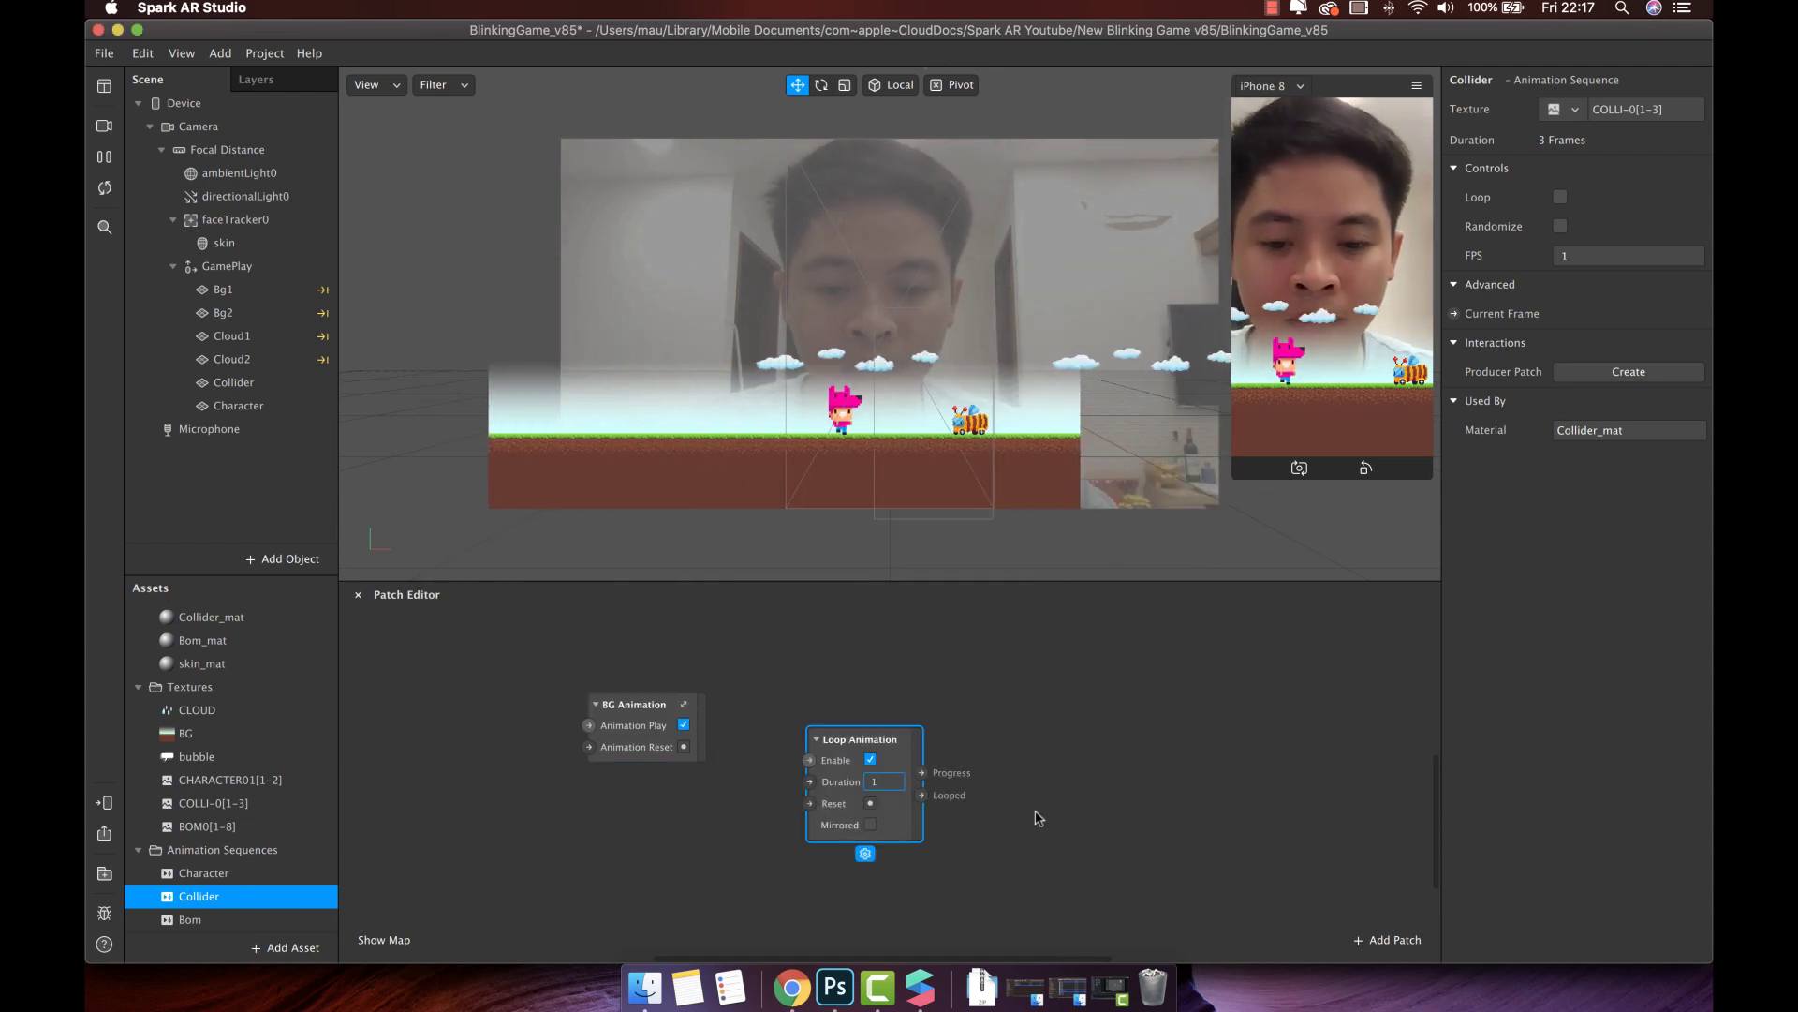
type("5")
key("Return")
Add a Transition patch driven by the Loop Animation's Progress output
left_click_drag(923, 783, 1020, 751)
type("tran")
left_click(1297, 751)
scroll(1221, 746, "right", 2)
scroll(869, 772, "right", 2)
Create a position patch for the Collider plane and place it beyond the Transition patch
scroll(188, 722, "up", 2)
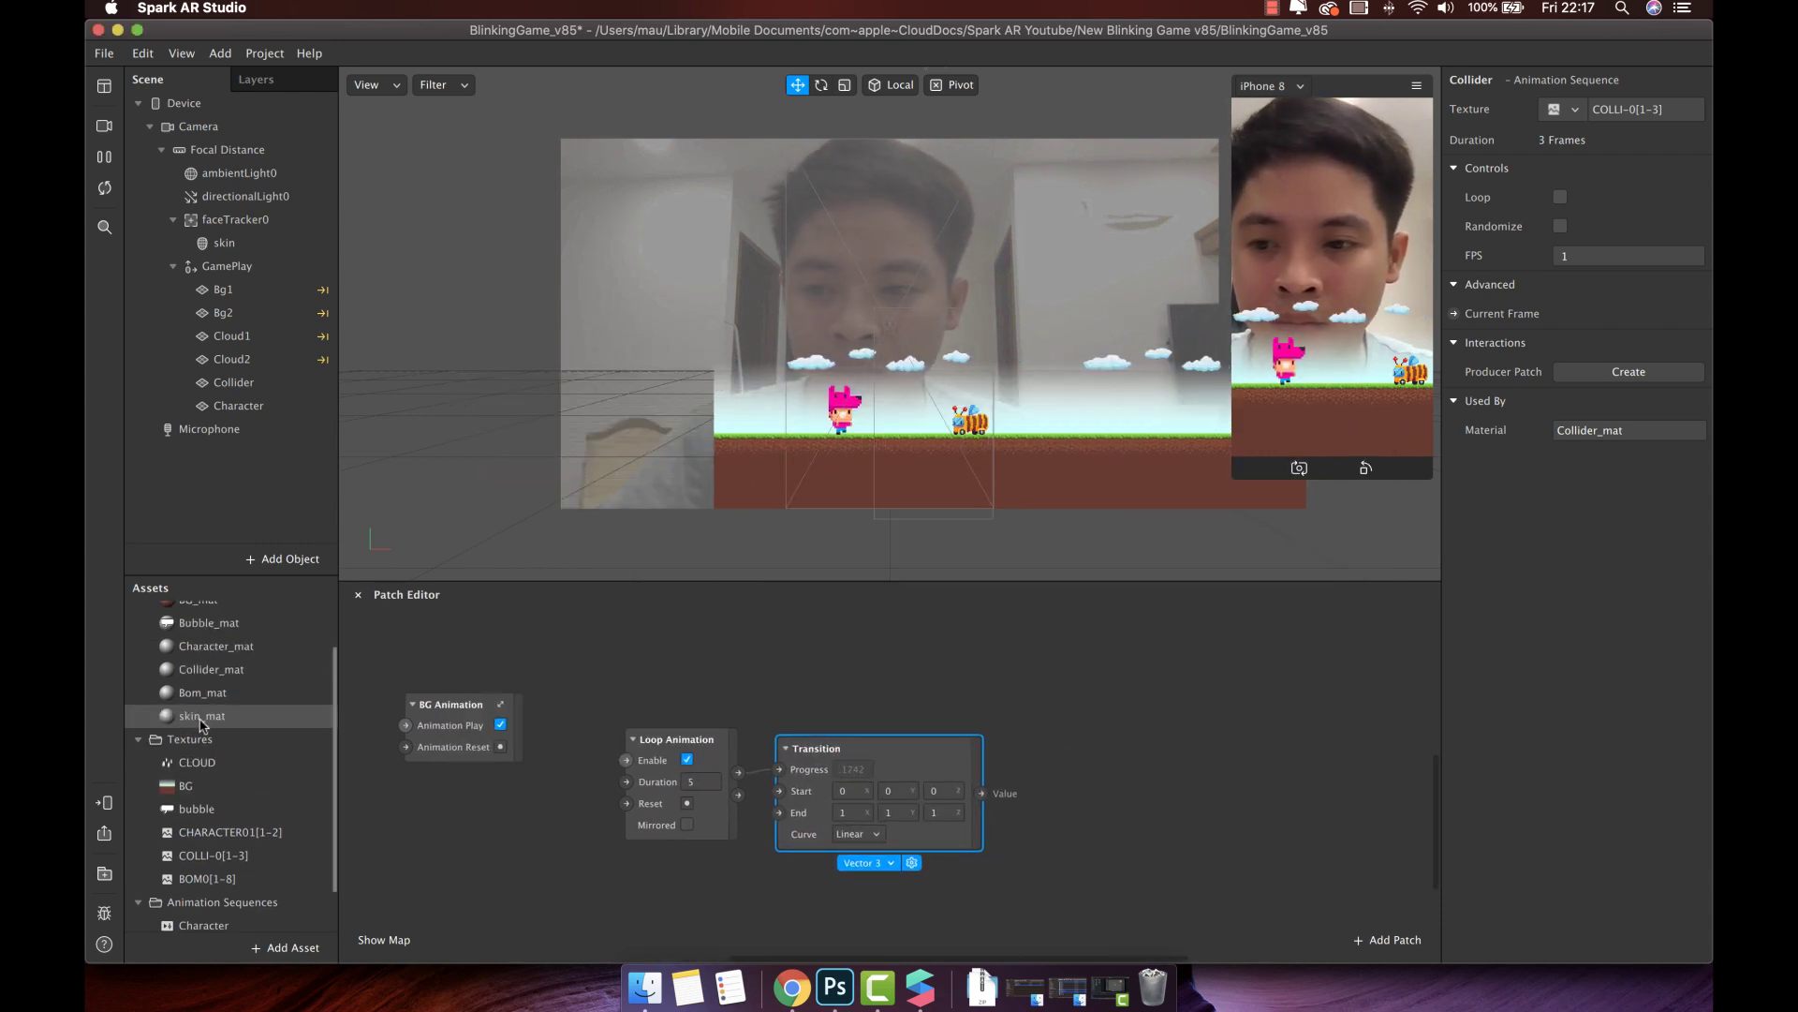
left_click(234, 670)
left_click(231, 383)
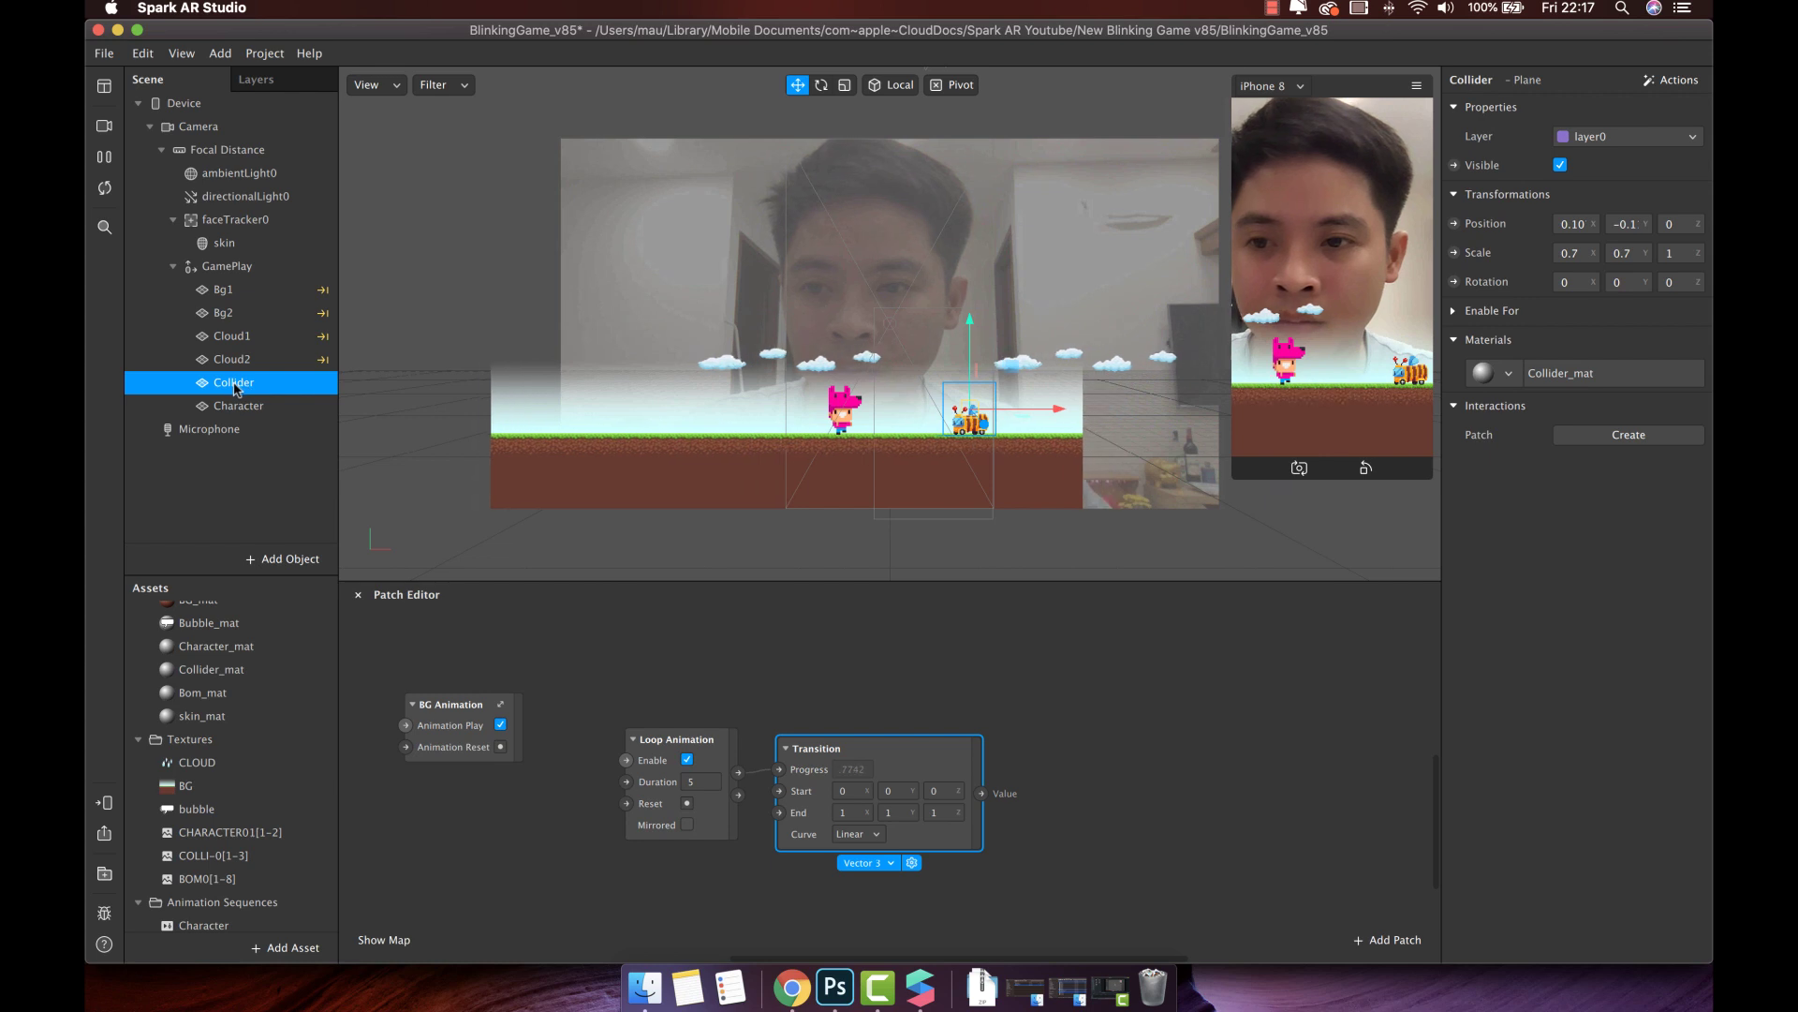
left_click(1455, 224)
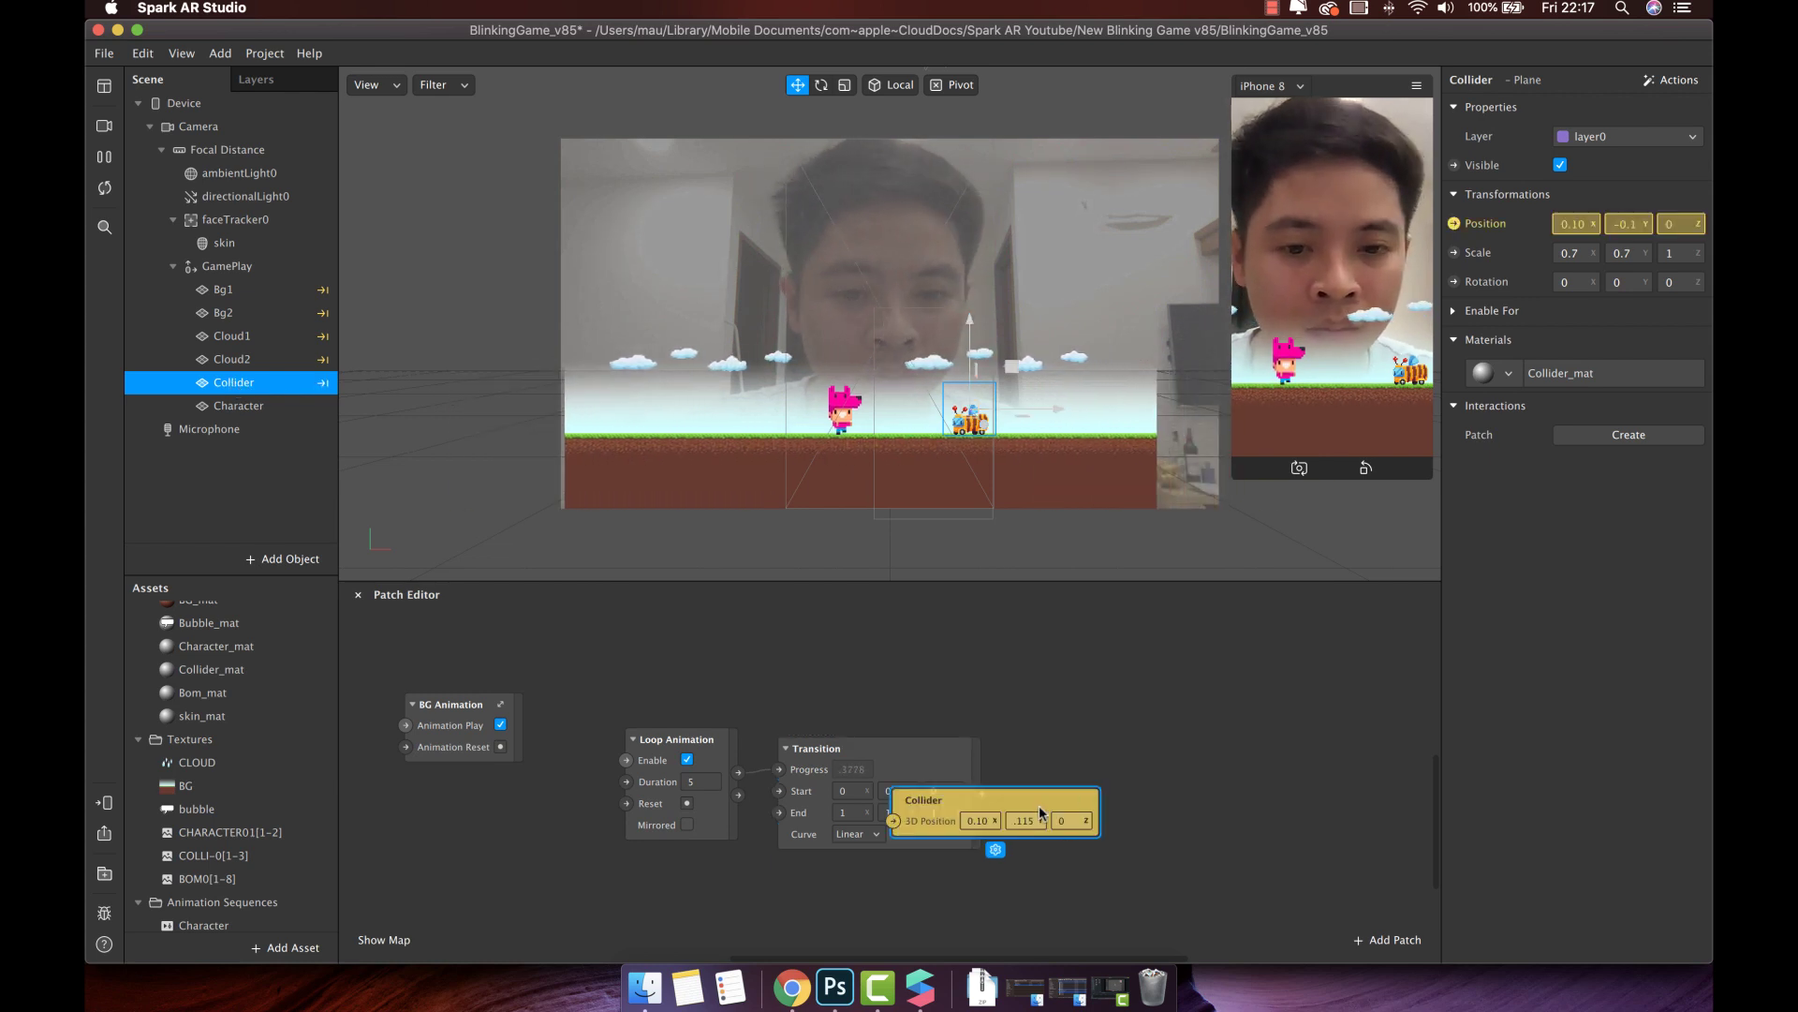
left_click_drag(1039, 813, 1202, 775)
Set the Transition's Start to 0.25, -0.115, 0 and its End to -0.25, -0.115, 0
left_click(903, 791)
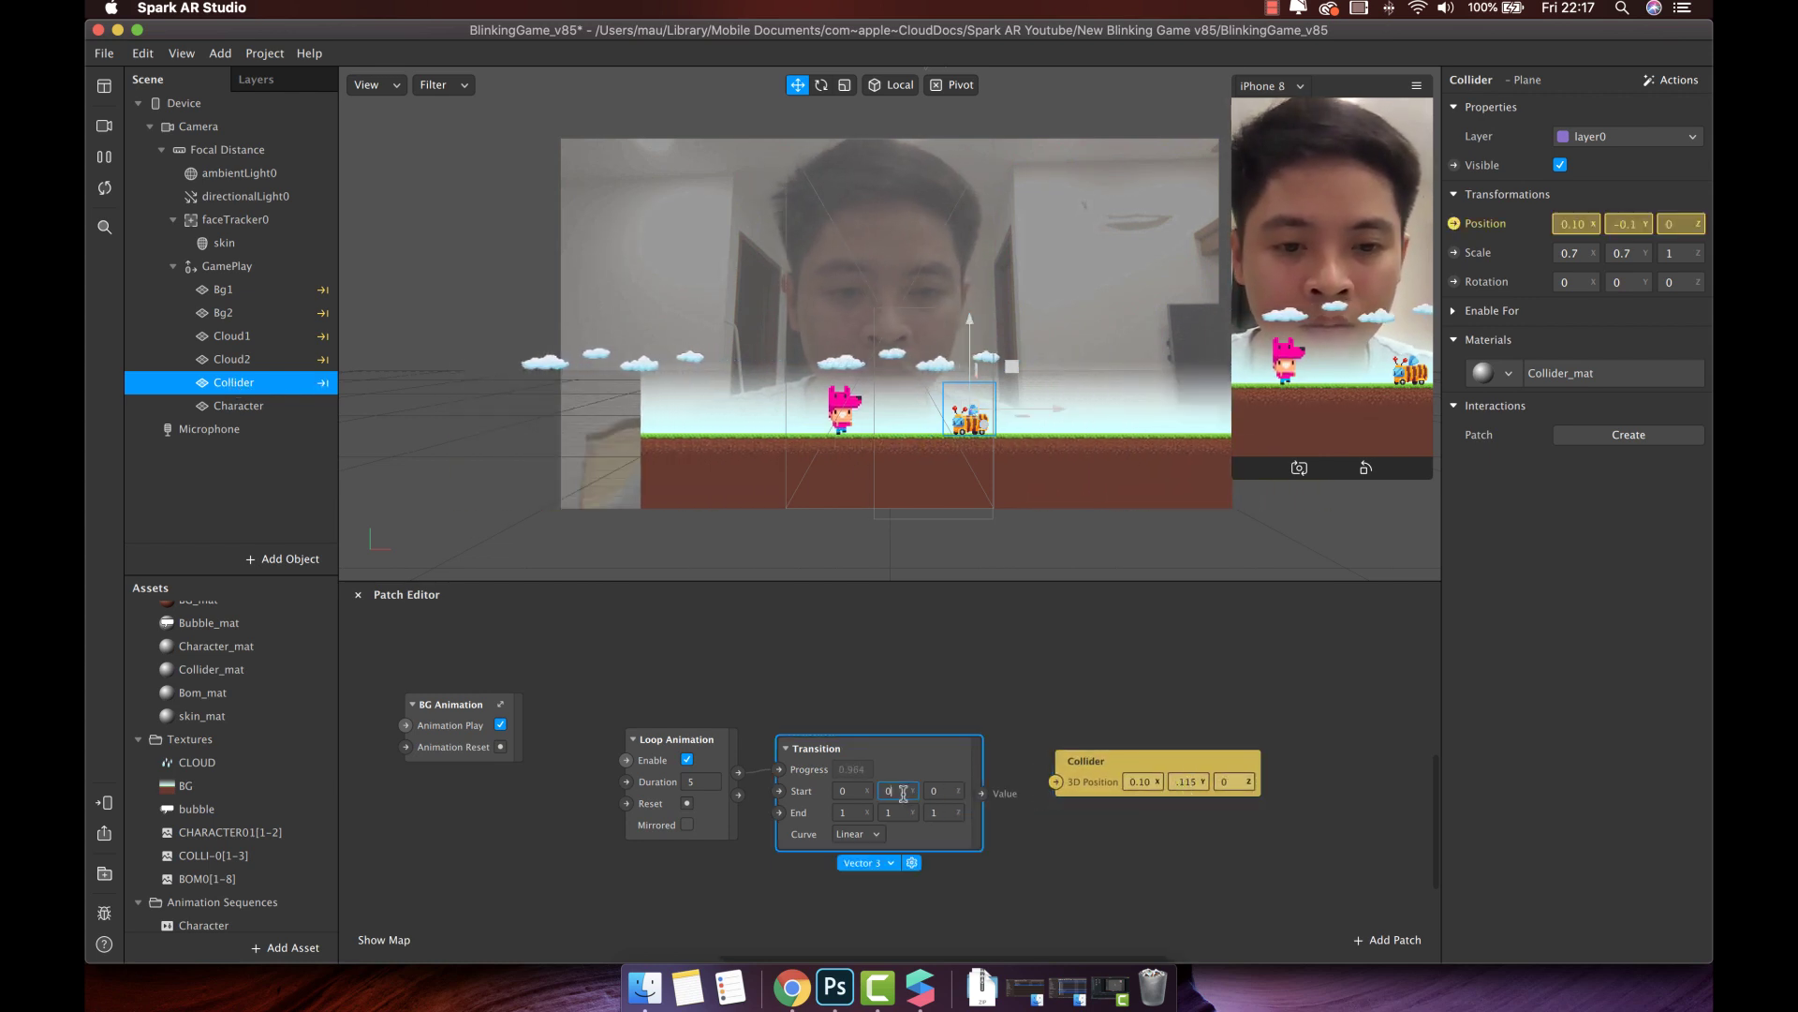
type(".115")
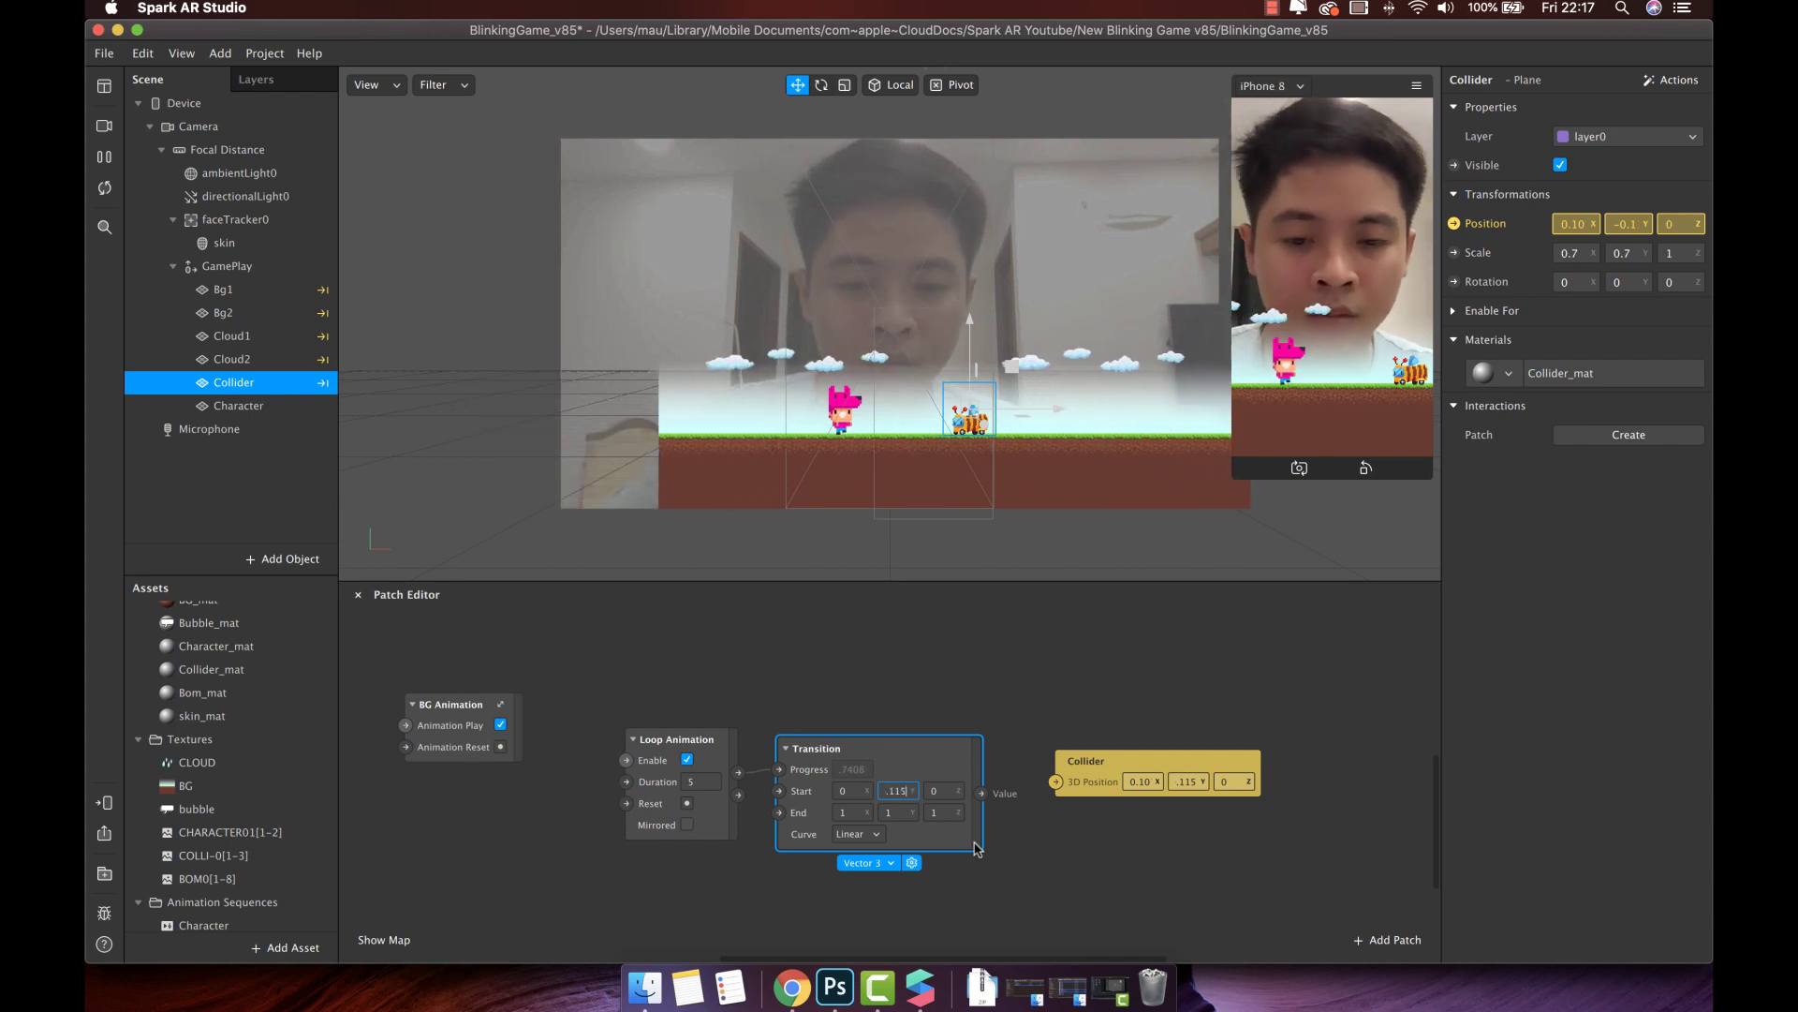
left_click(897, 812)
type(".115")
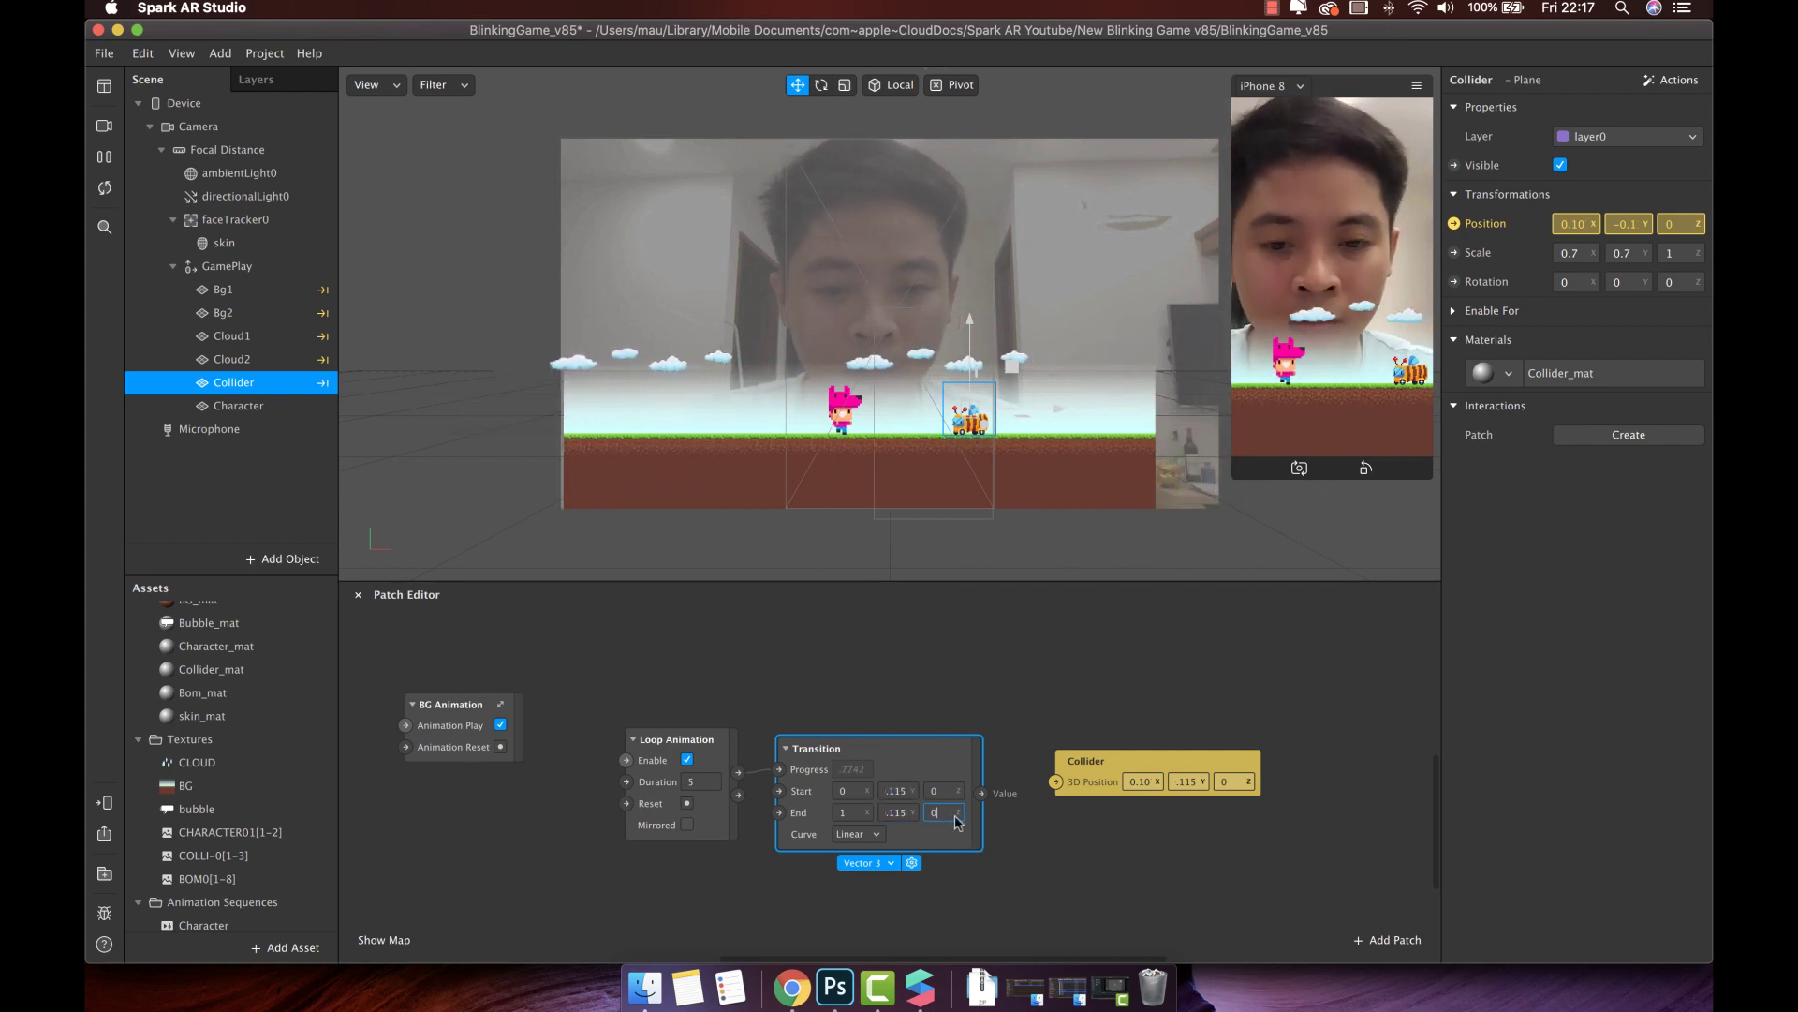
left_click(857, 793)
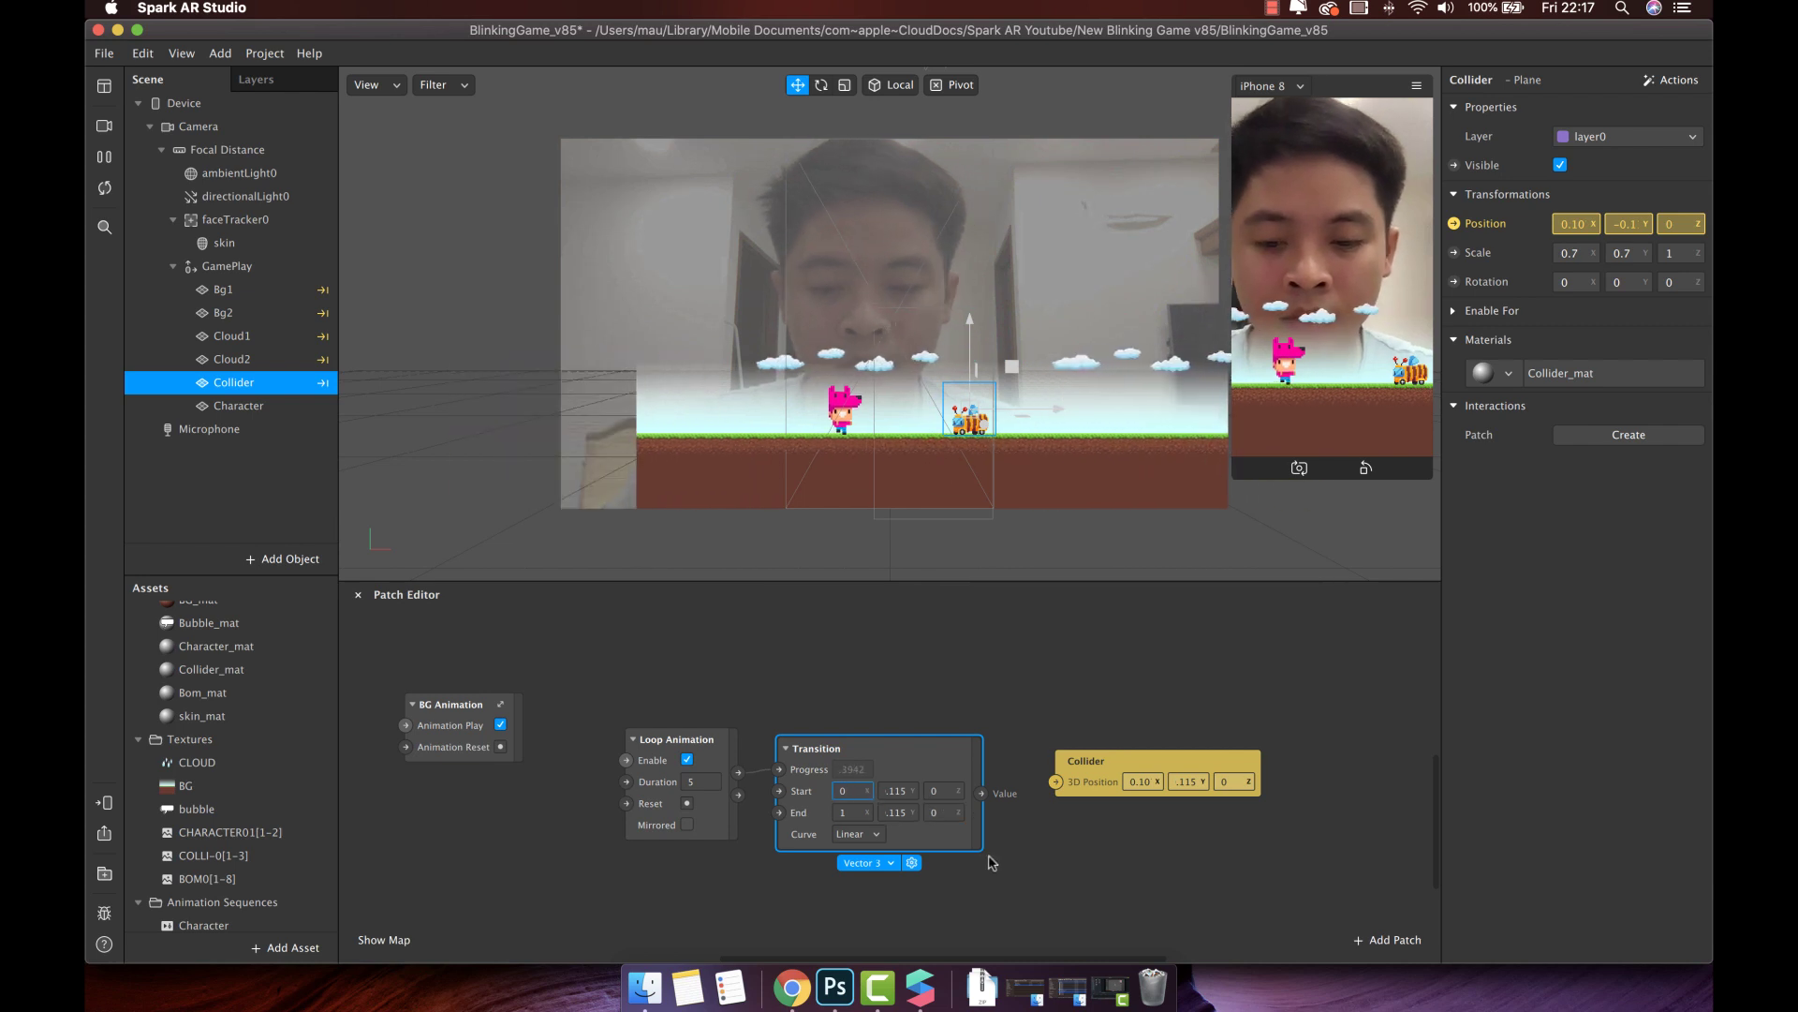
type("0.25")
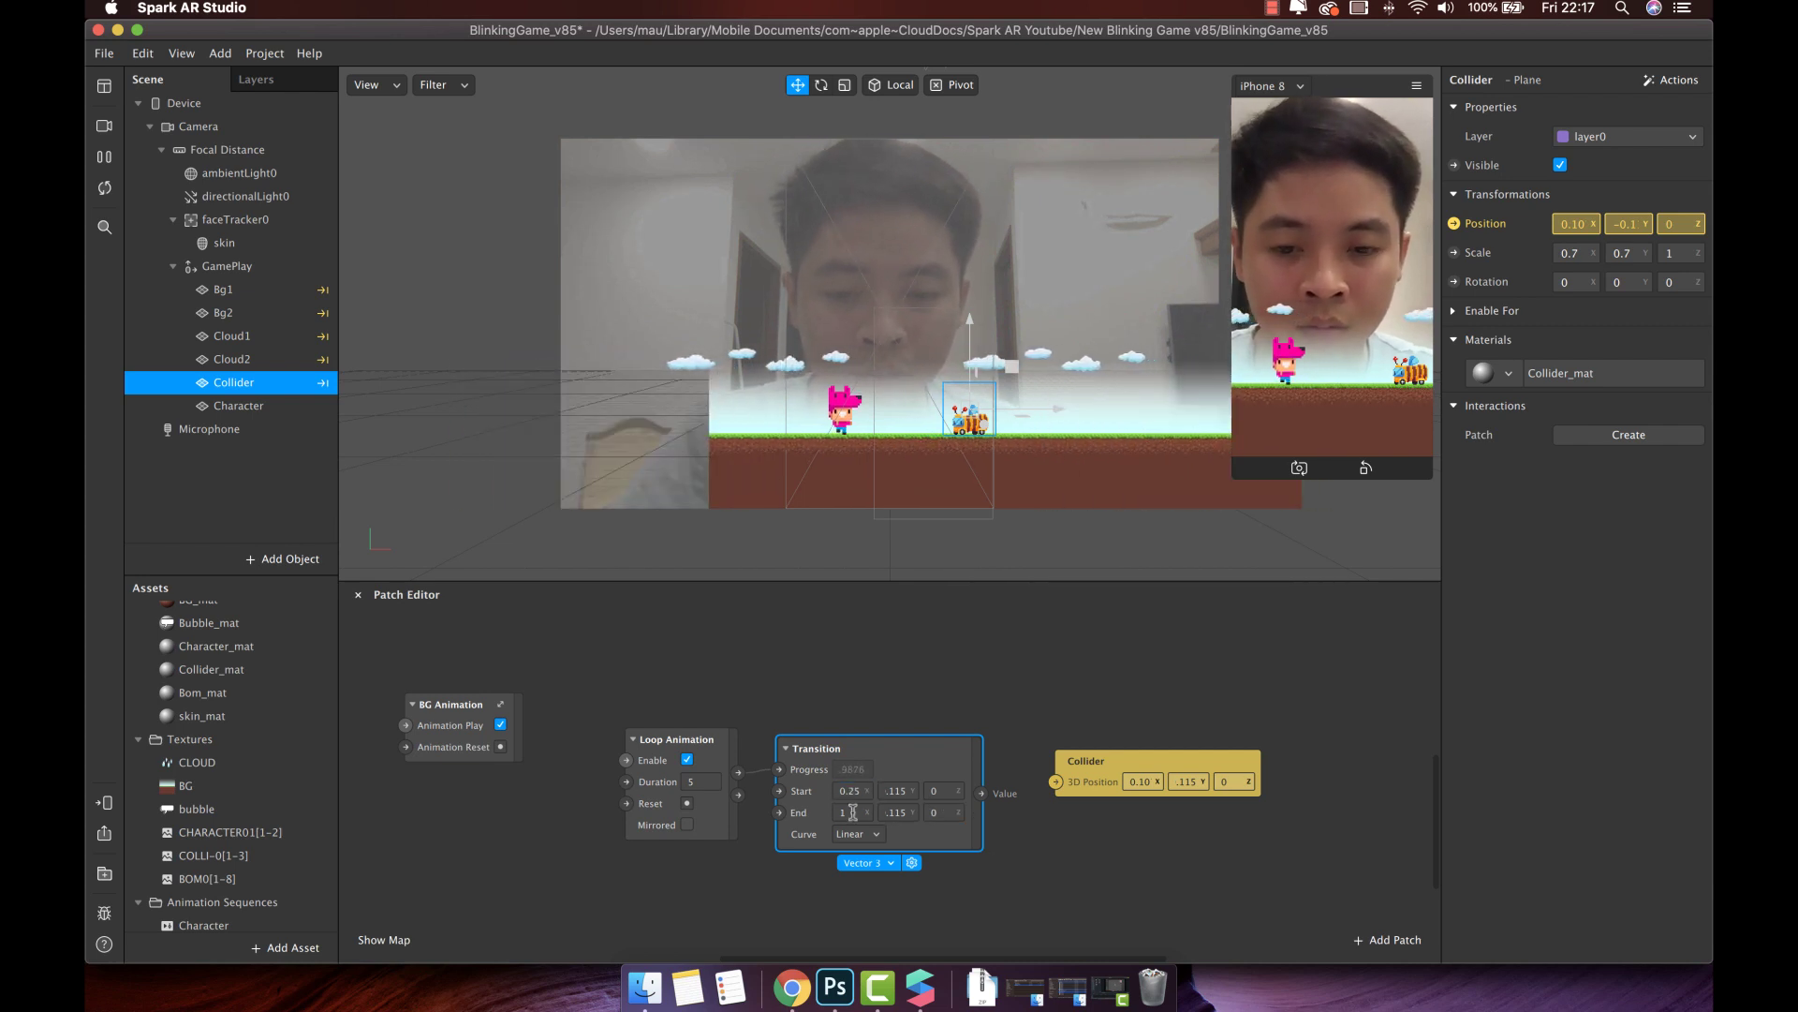
type("-0.25")
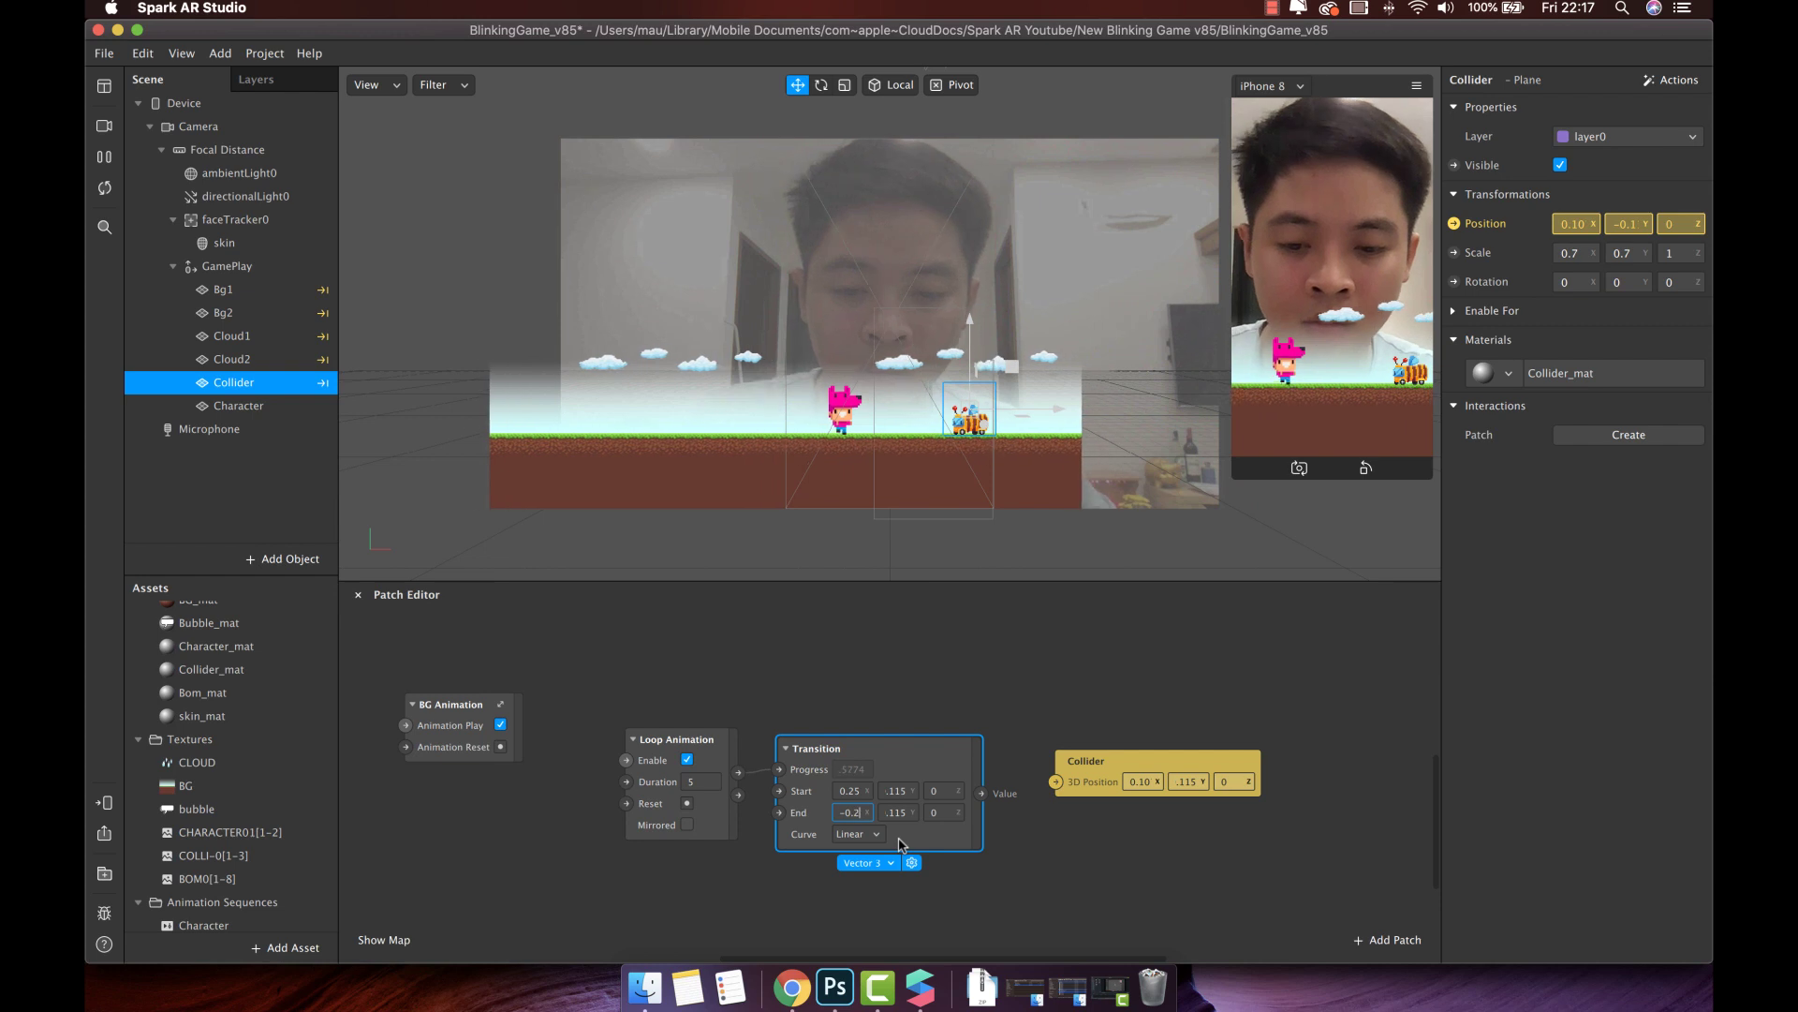
key("Return")
Connect the Transition's value to the Collider's 3D Position, tidy the patches and enlarge the patch editing area
left_click_drag(976, 795, 1052, 787)
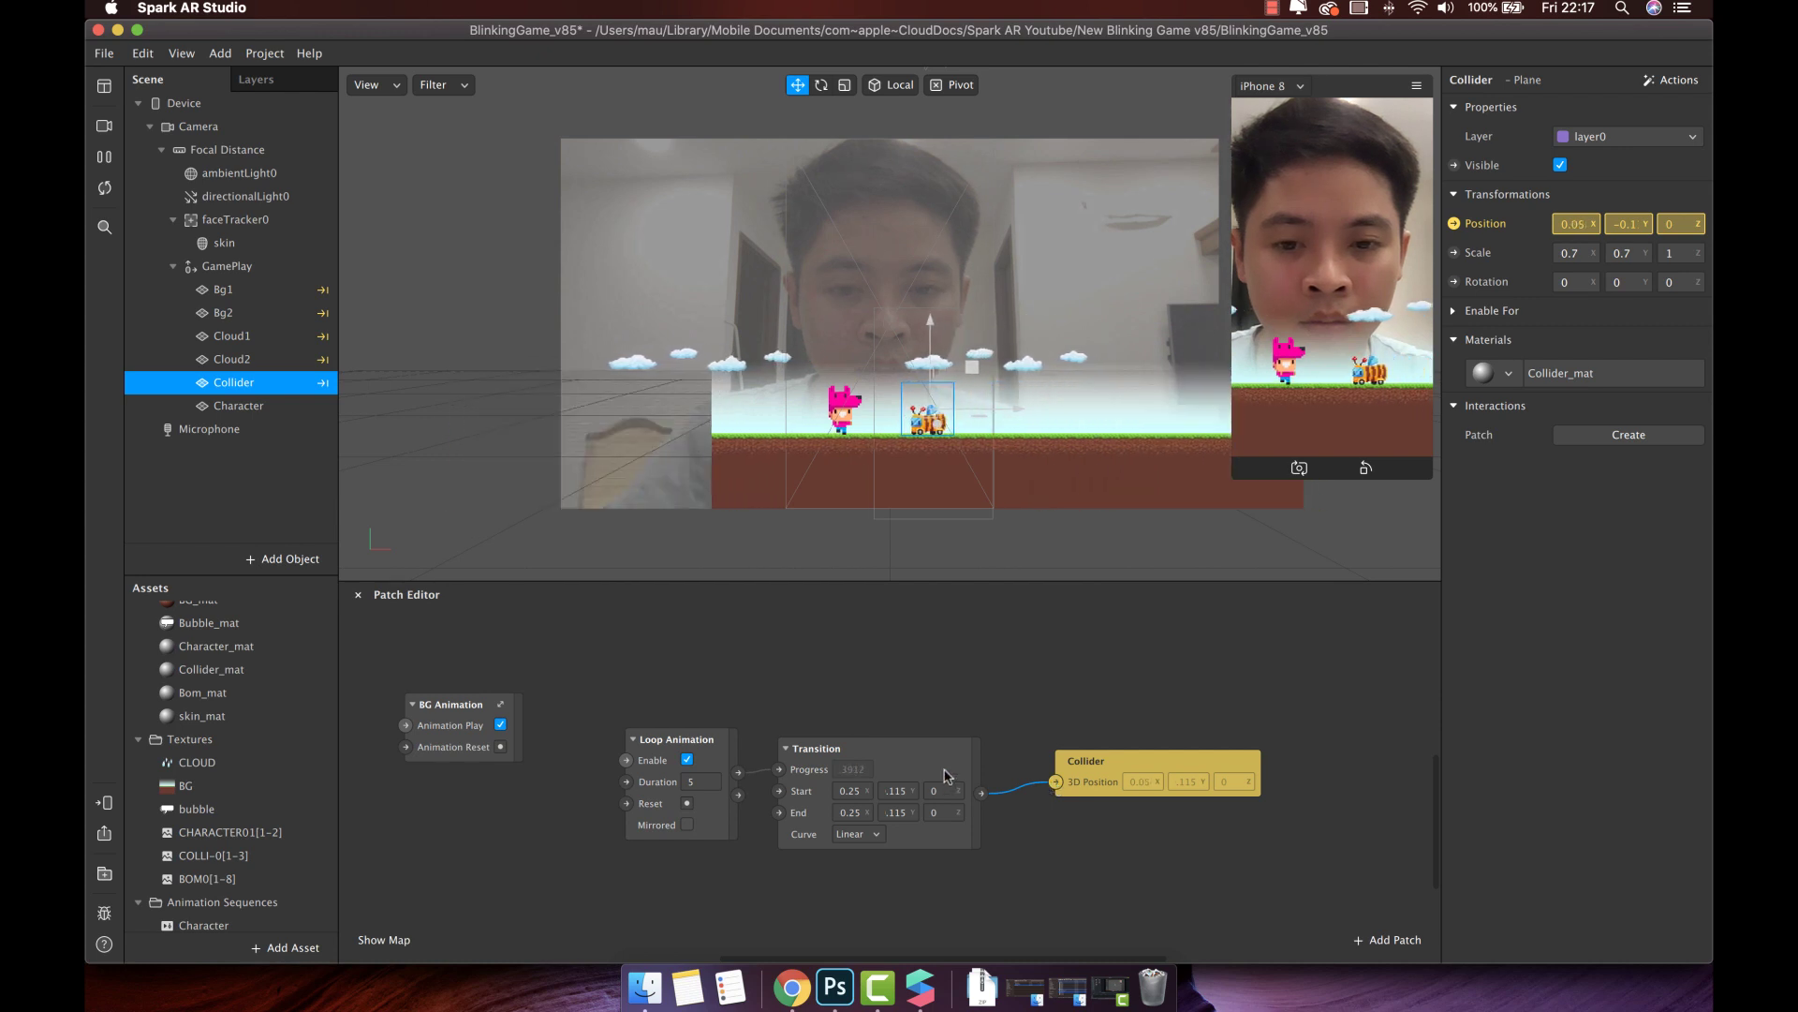
left_click_drag(817, 747, 817, 741)
left_click_drag(1091, 771, 1046, 770)
scroll(1030, 770, "down", 5)
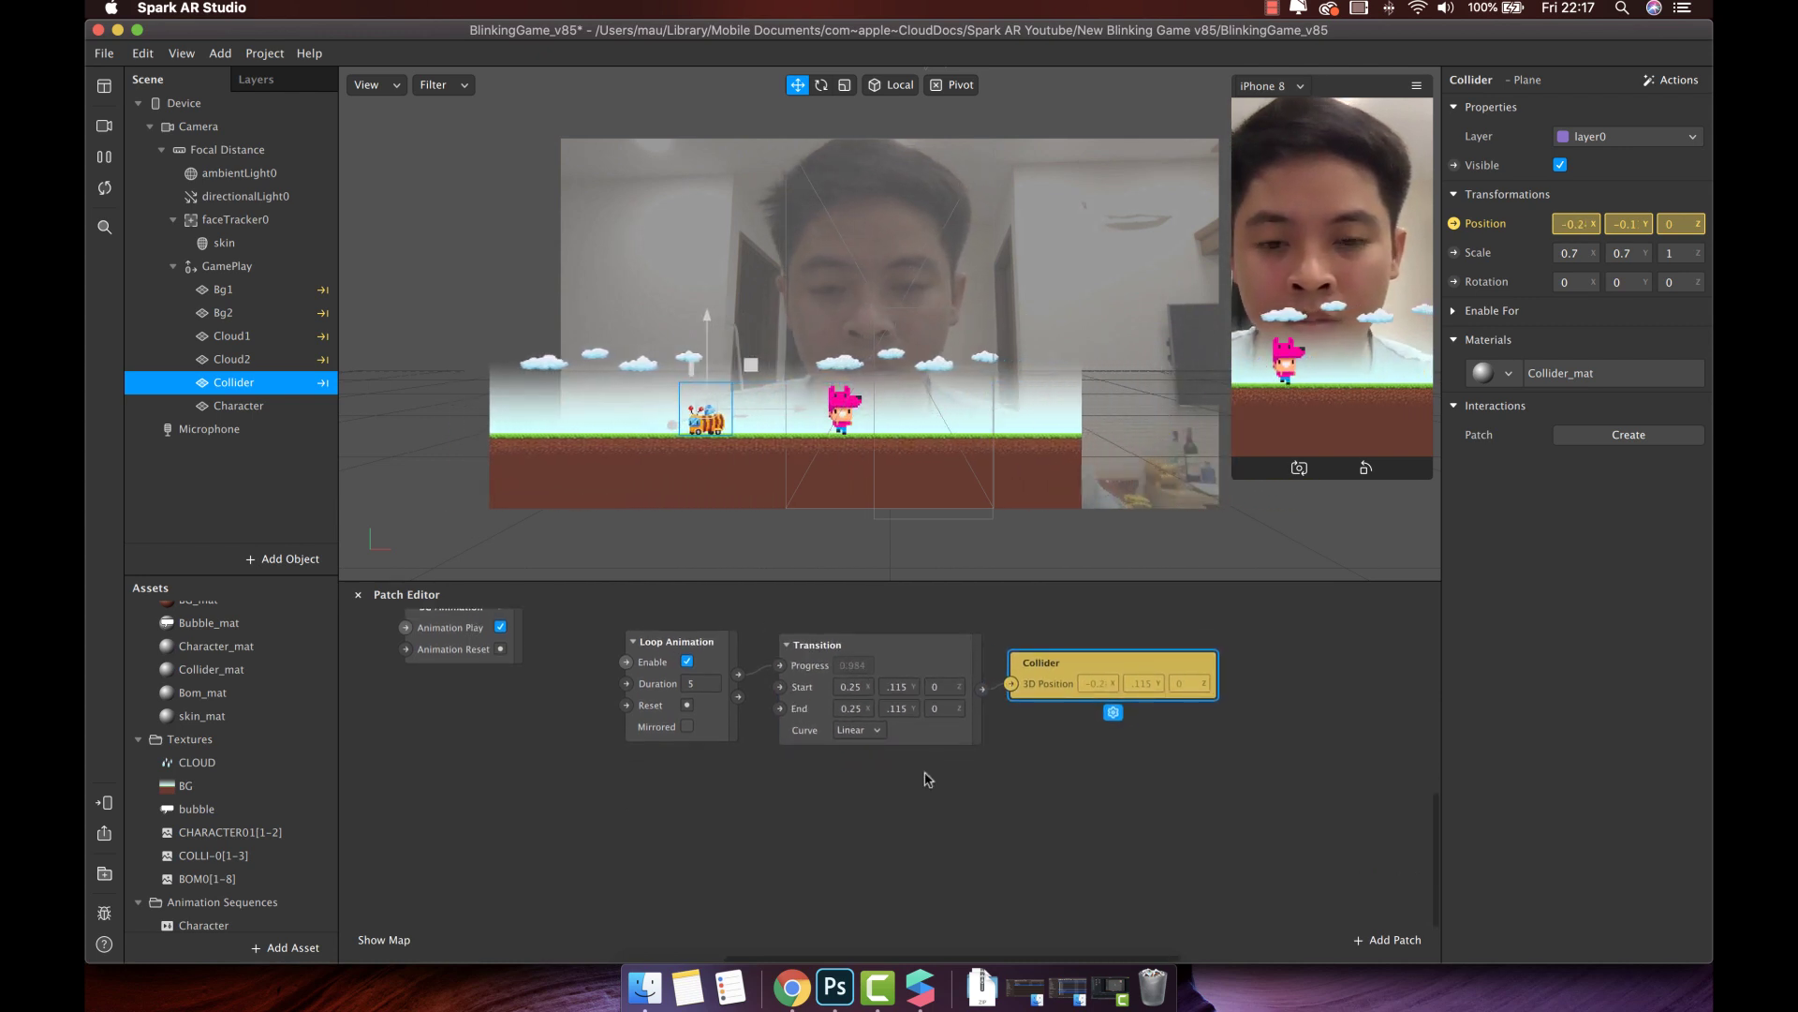
left_click_drag(907, 606, 916, 497)
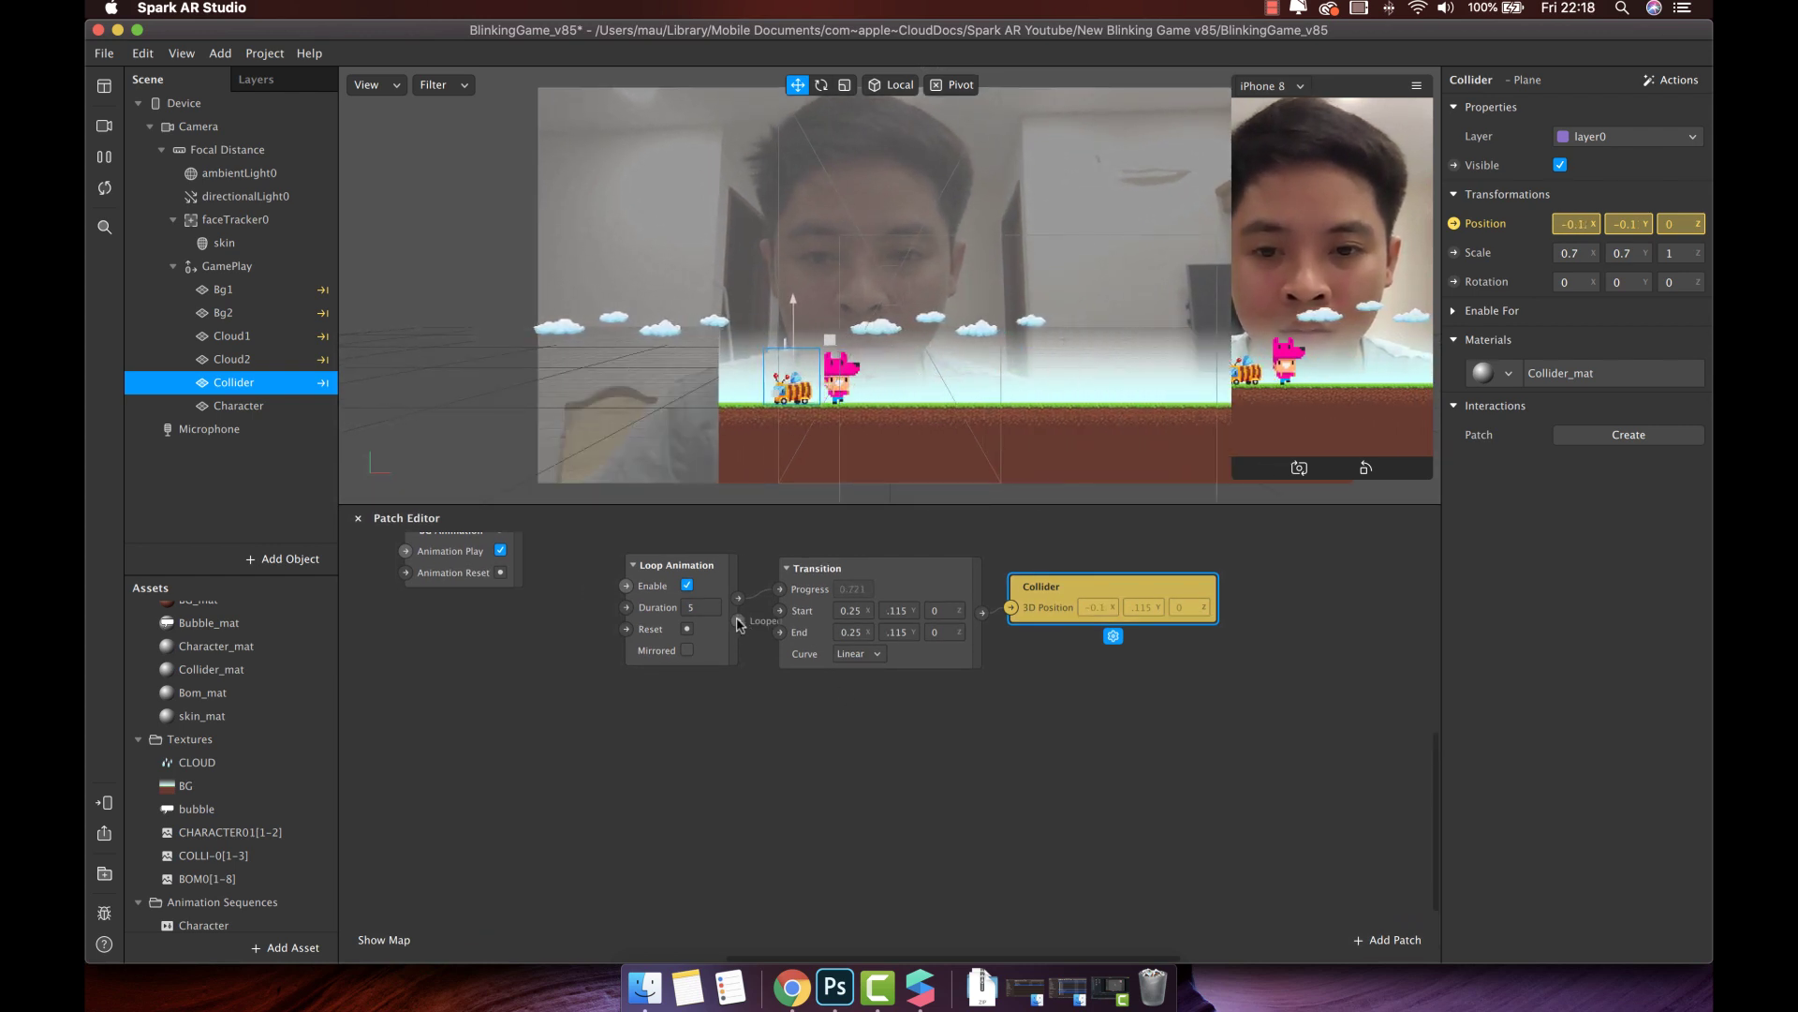
Add a Random patch triggered by the Loop Animation's Looped output
left_click_drag(738, 620, 788, 743)
type("ran")
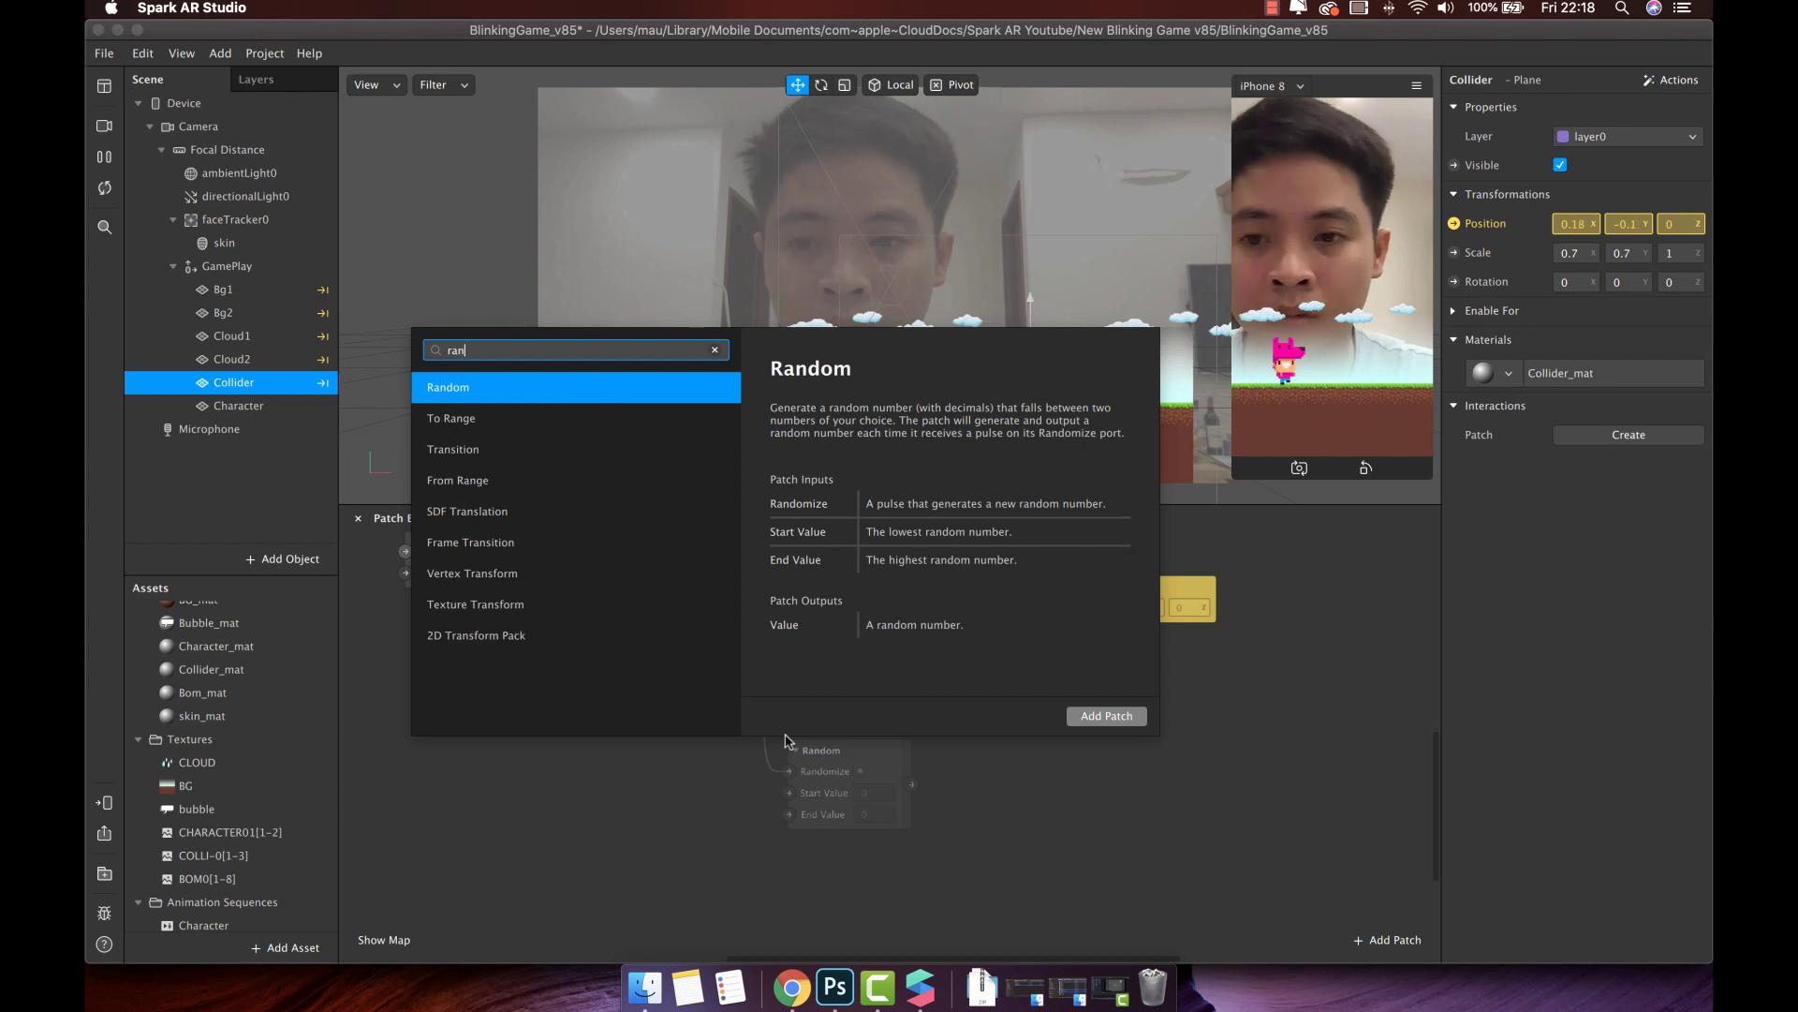
key("Return")
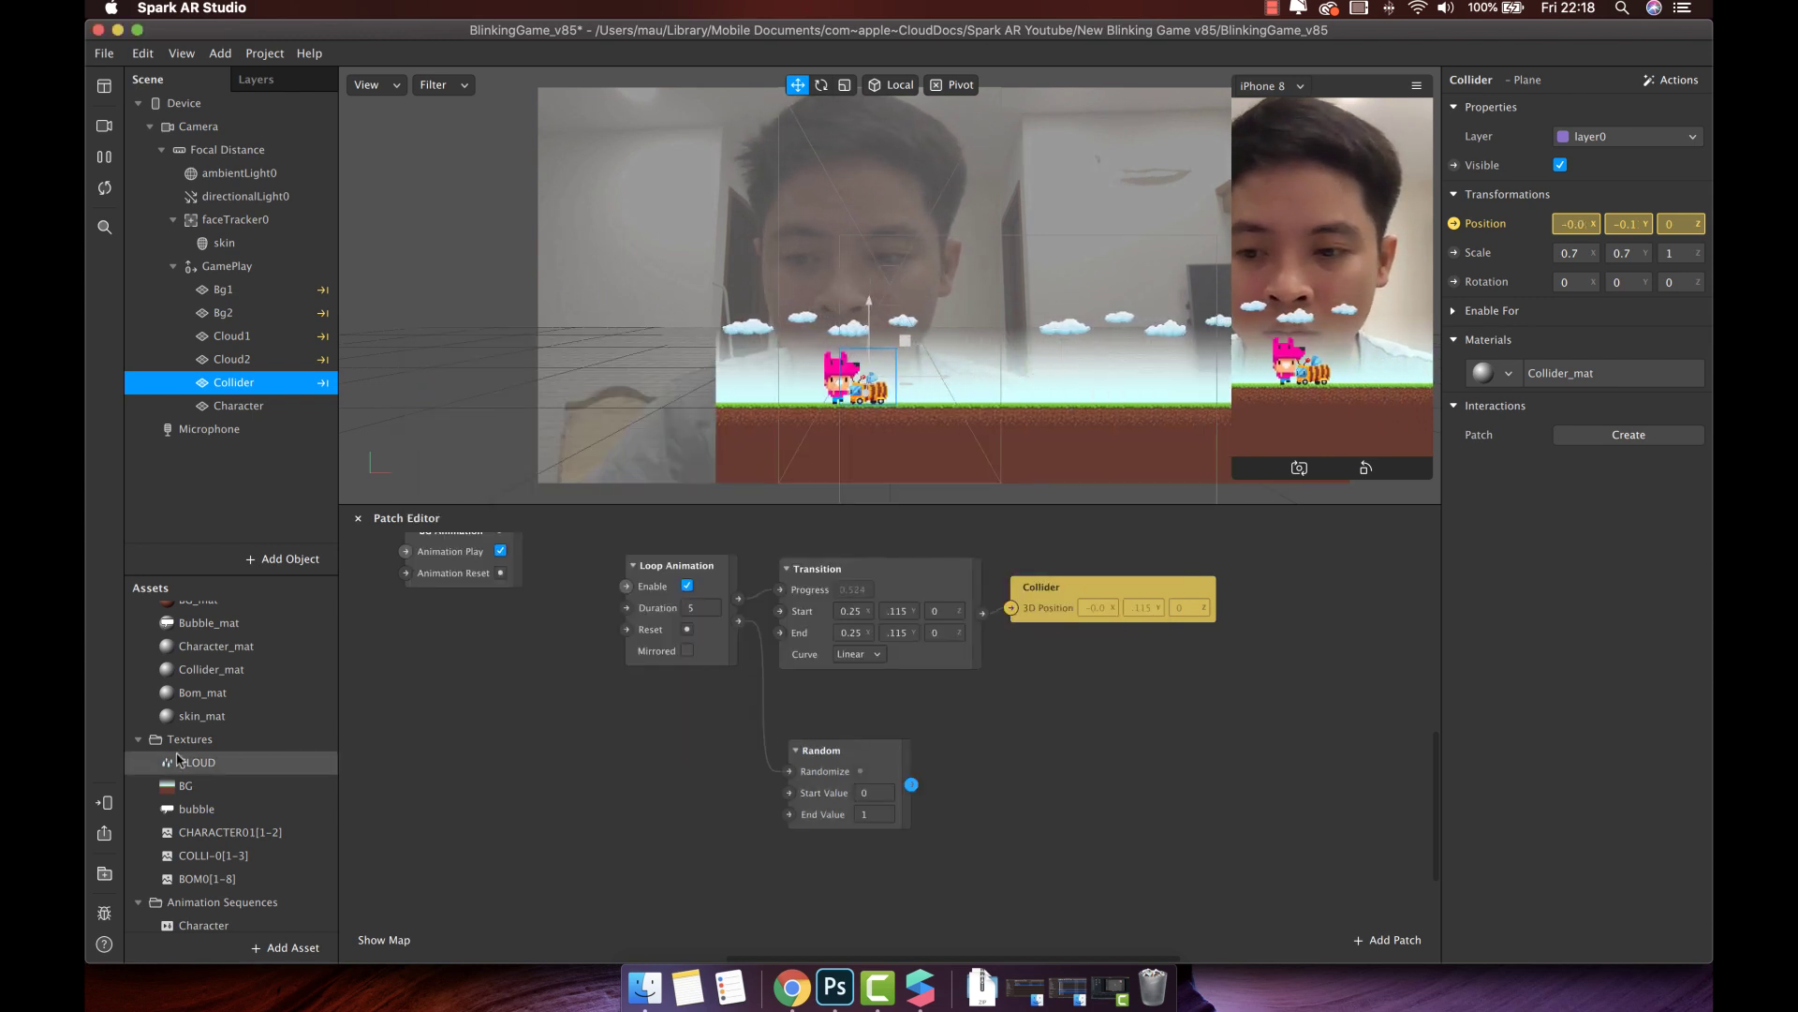
Create a Current Frame patch for the Collider animation sequence and feed it from the Random value
scroll(220, 843, "down", 2)
left_click(225, 899)
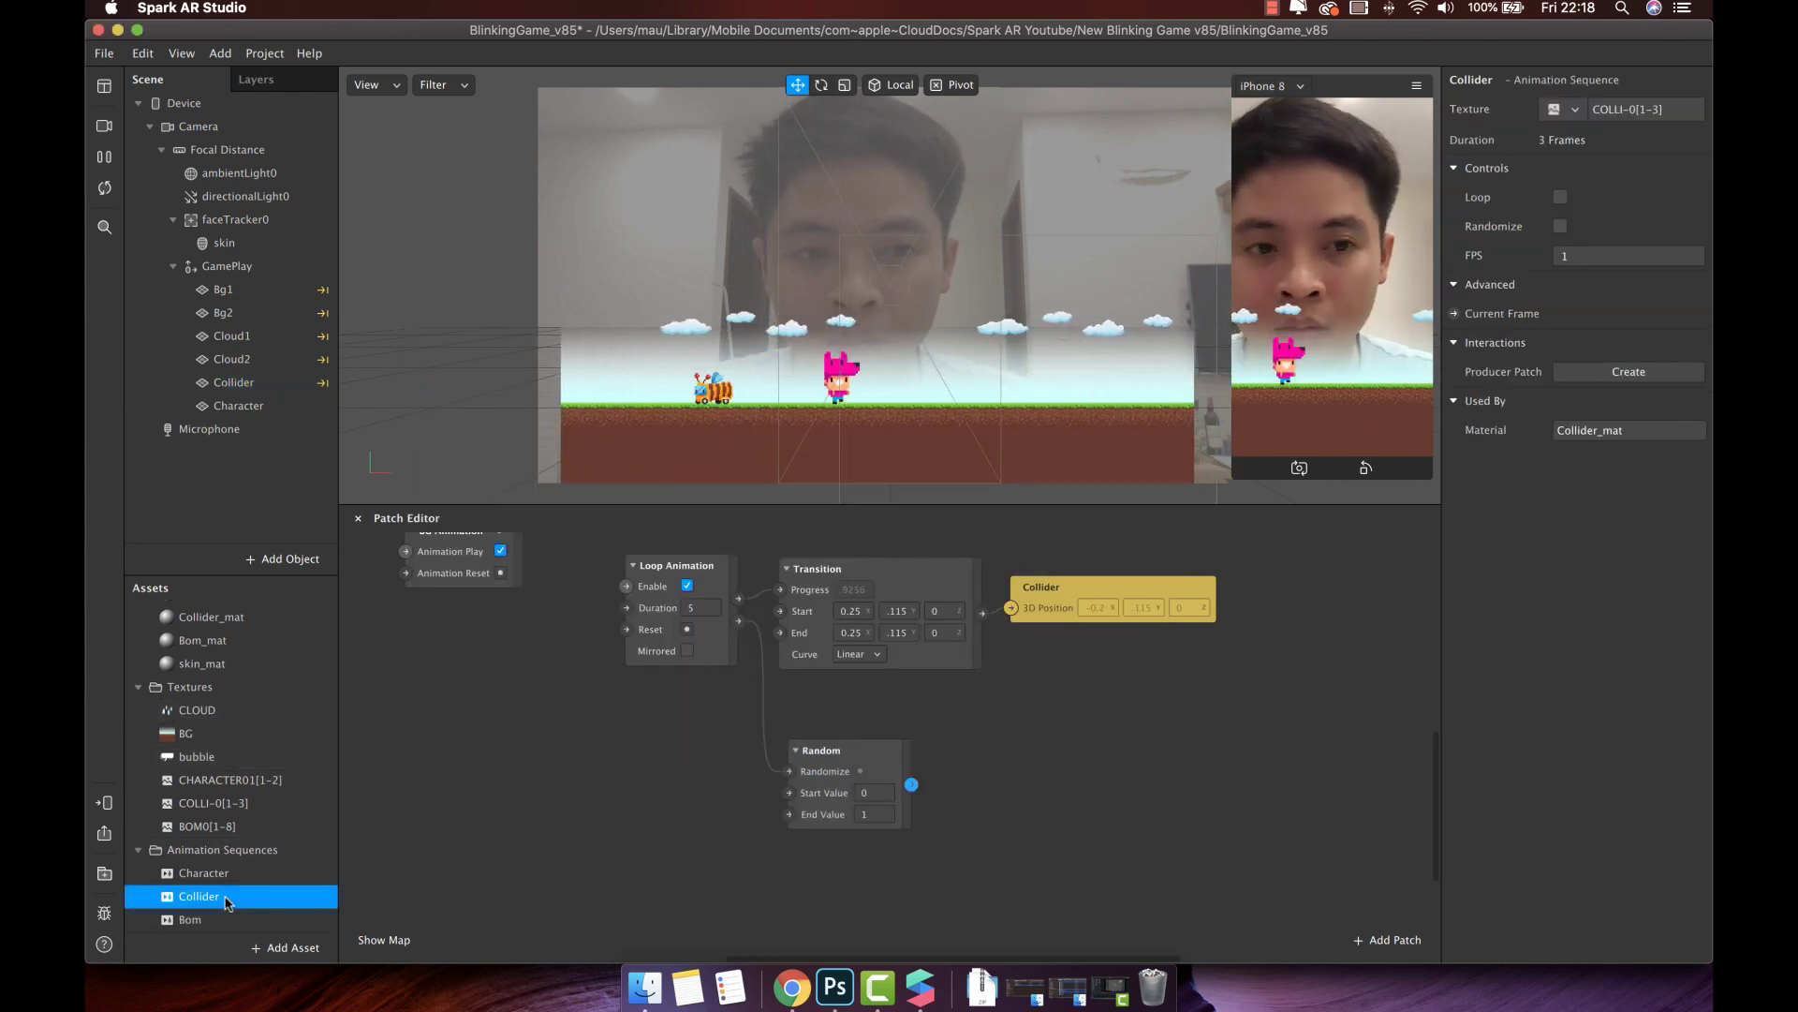
left_click(1455, 314)
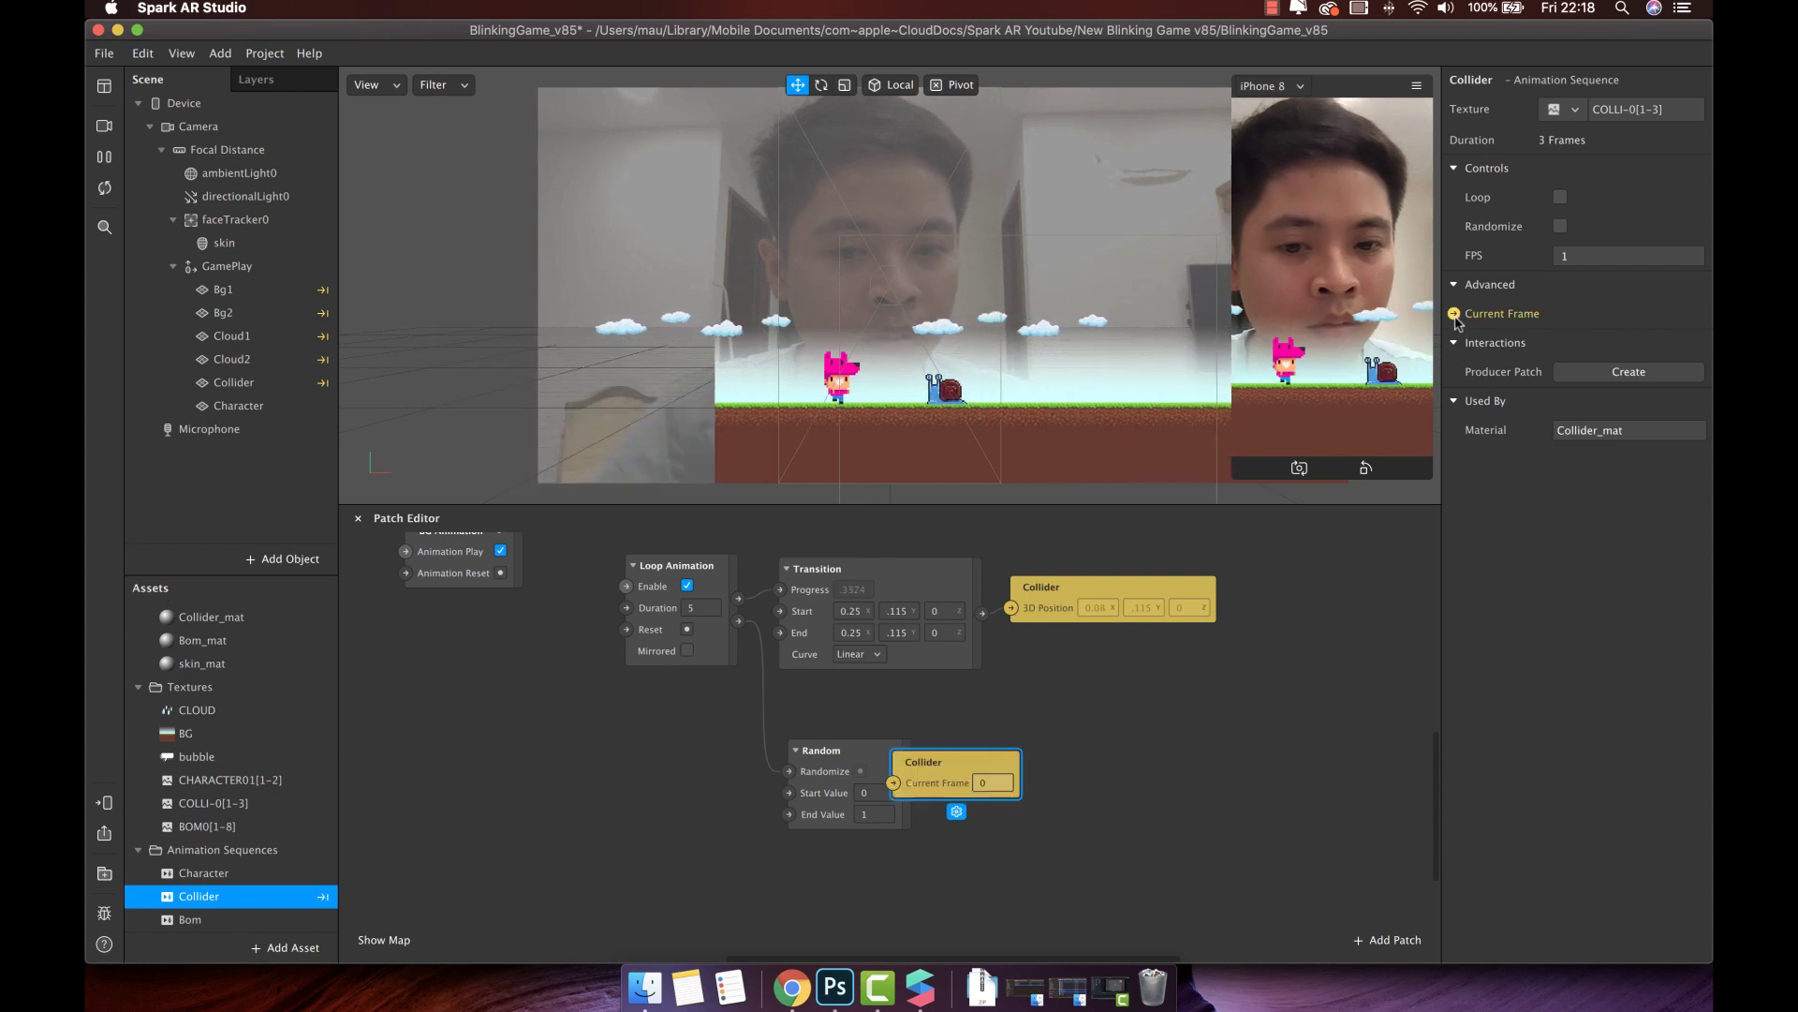
left_click_drag(948, 755, 1077, 757)
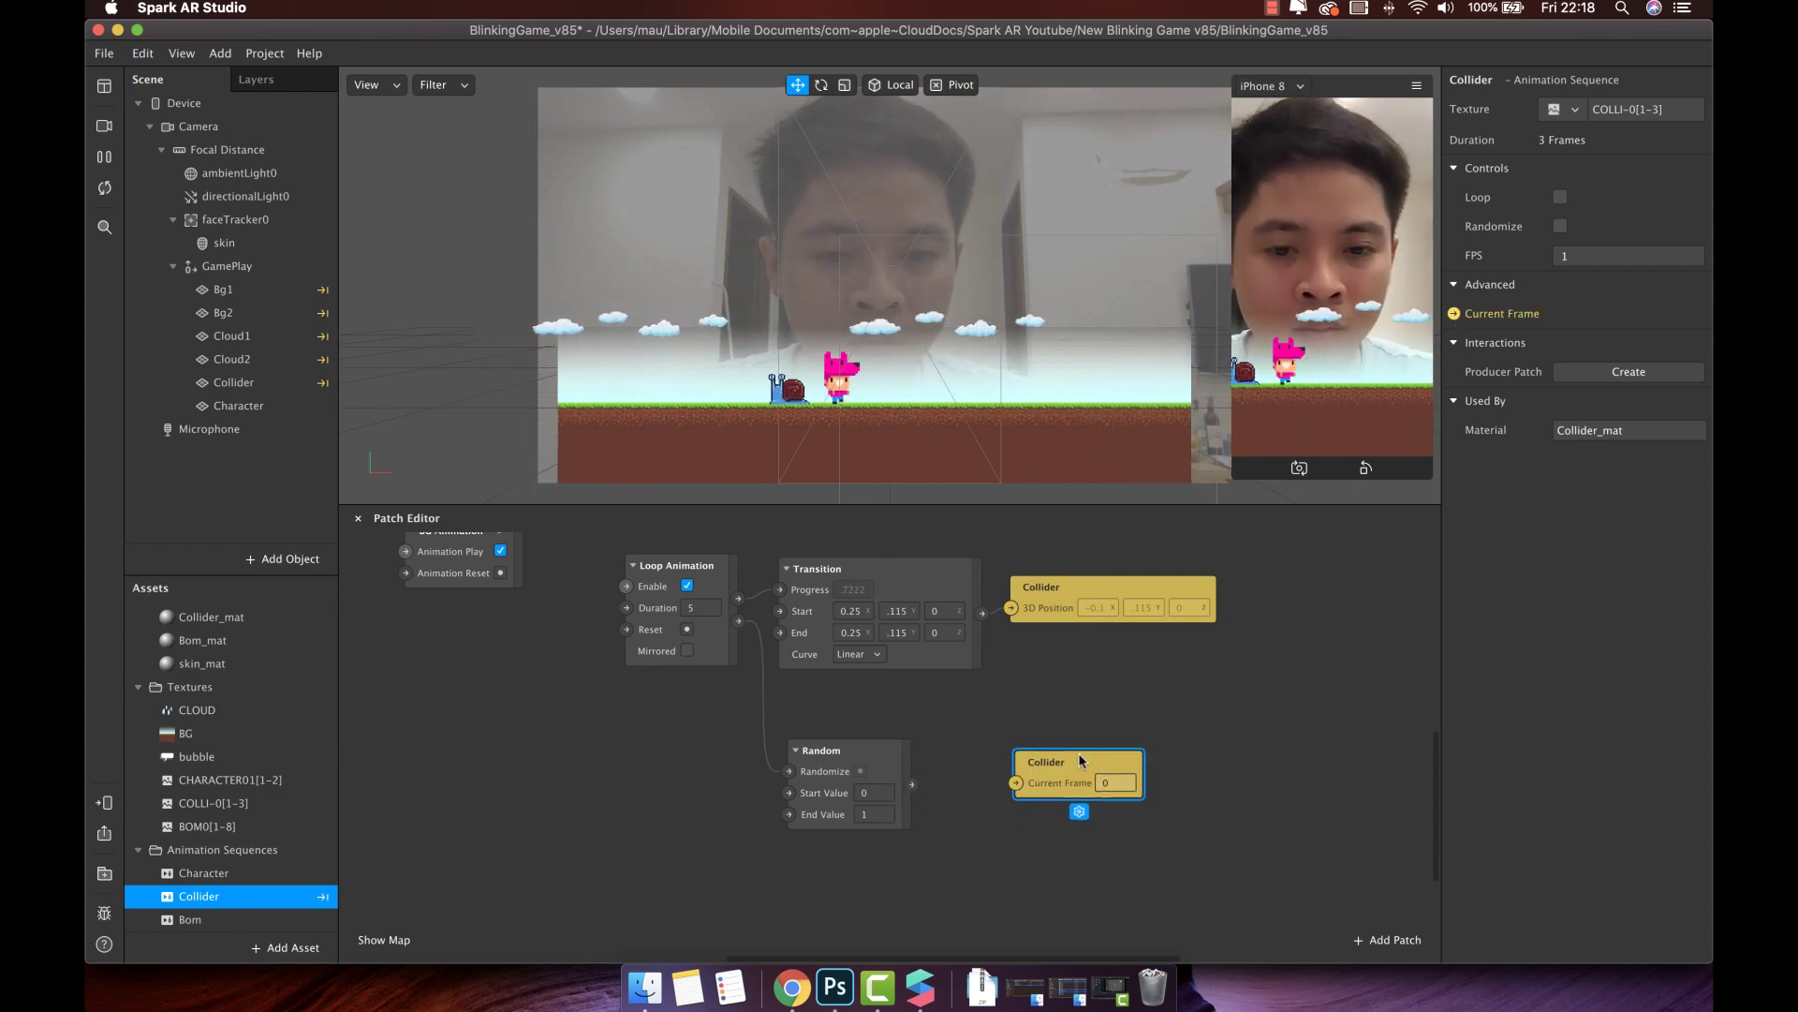
left_click_drag(913, 785, 1018, 788)
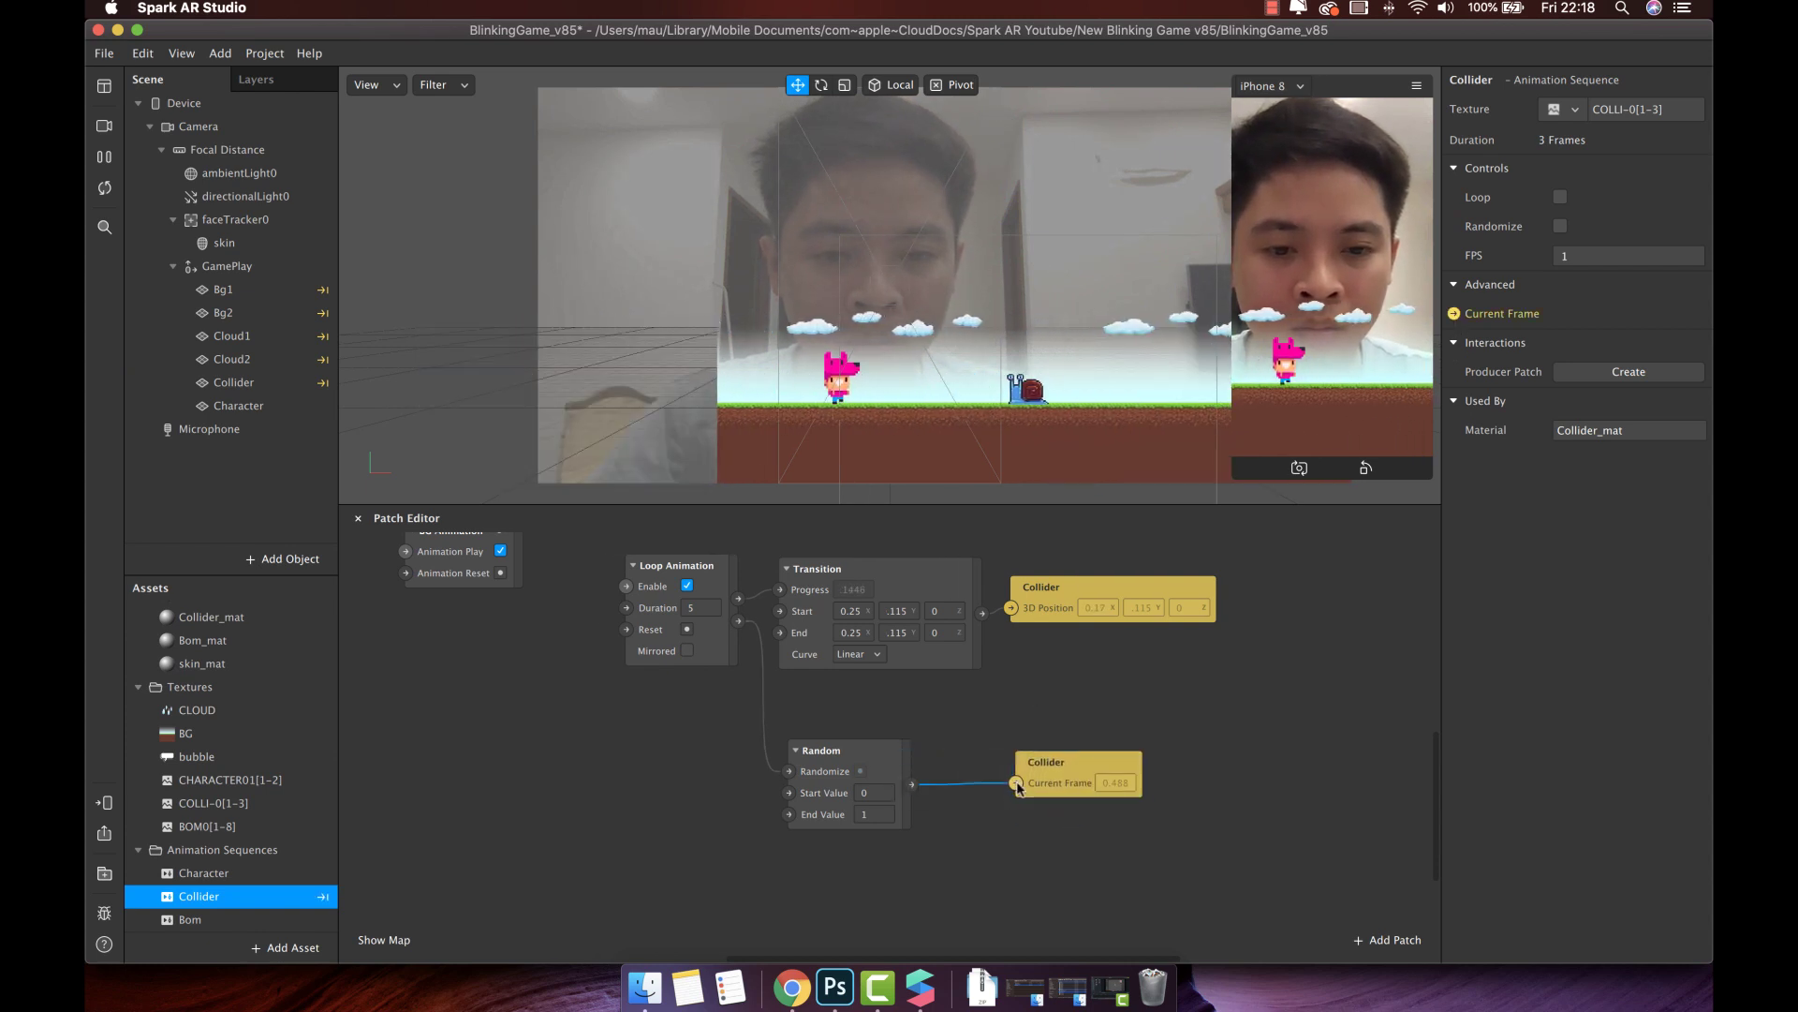
Set the Random patch's End Value to 3 and insert a Floor patch between it and the Collider's Current Frame
left_click(877, 815)
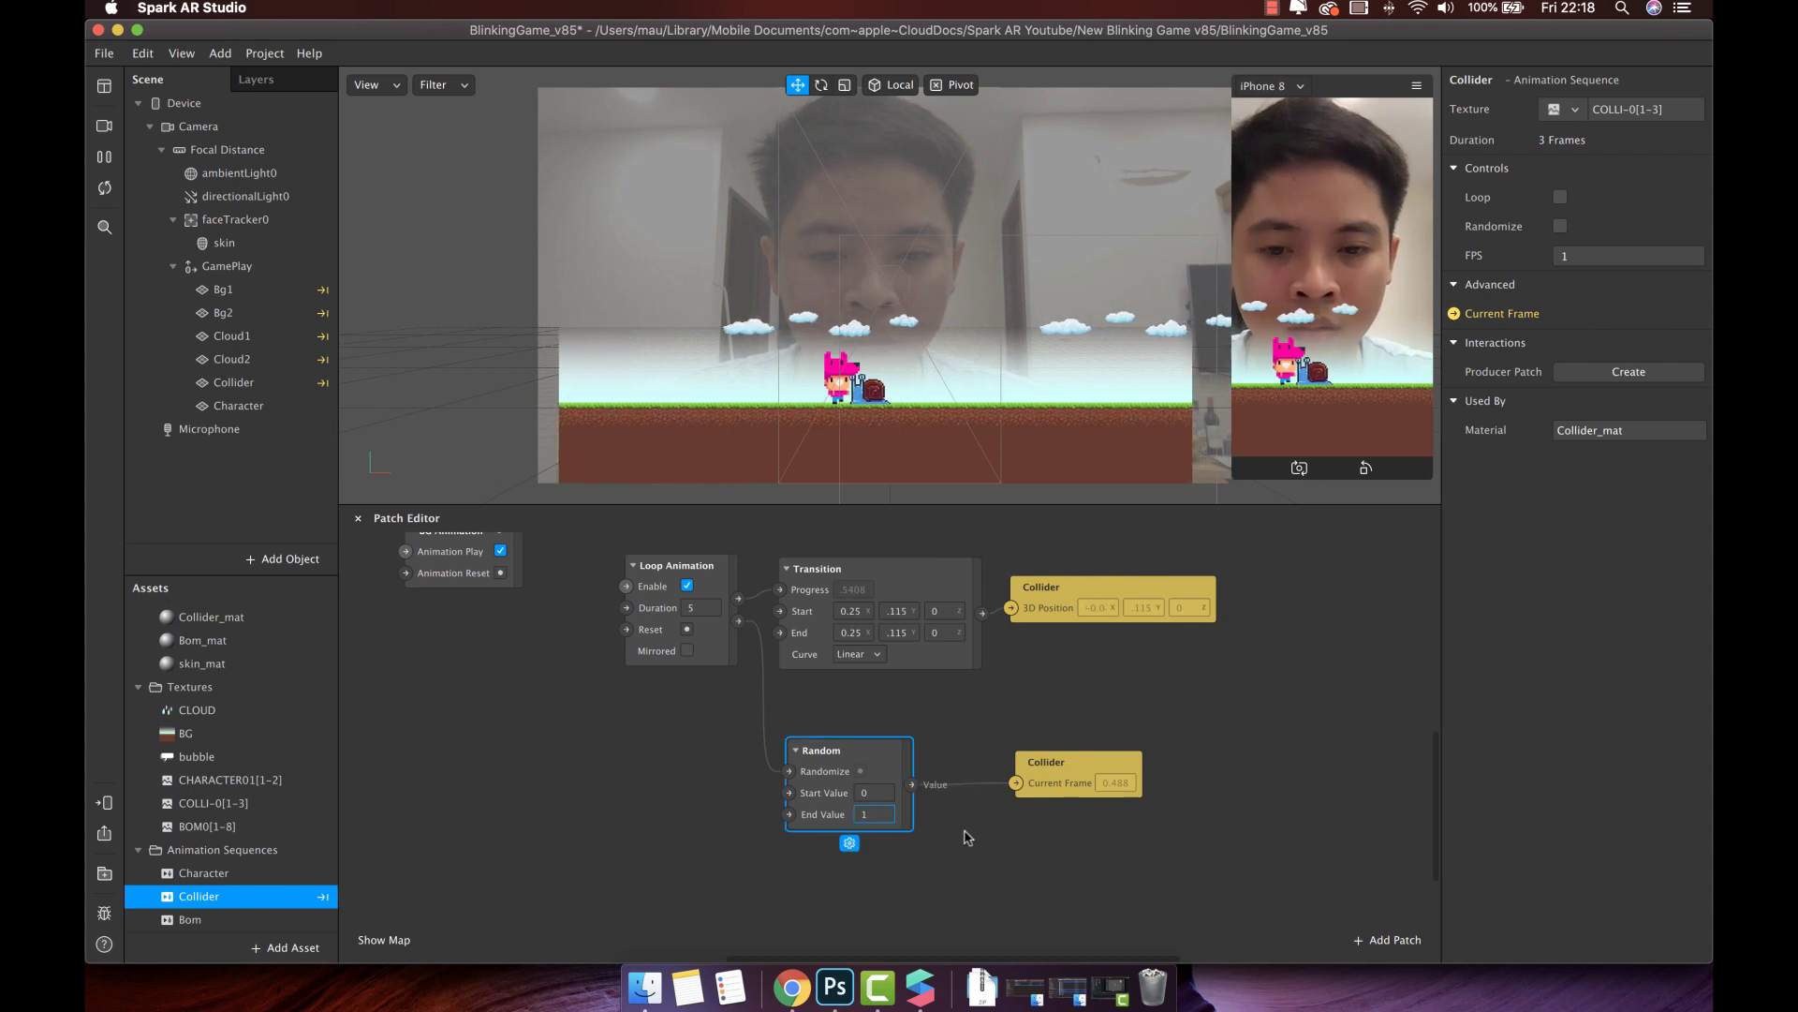
type("3")
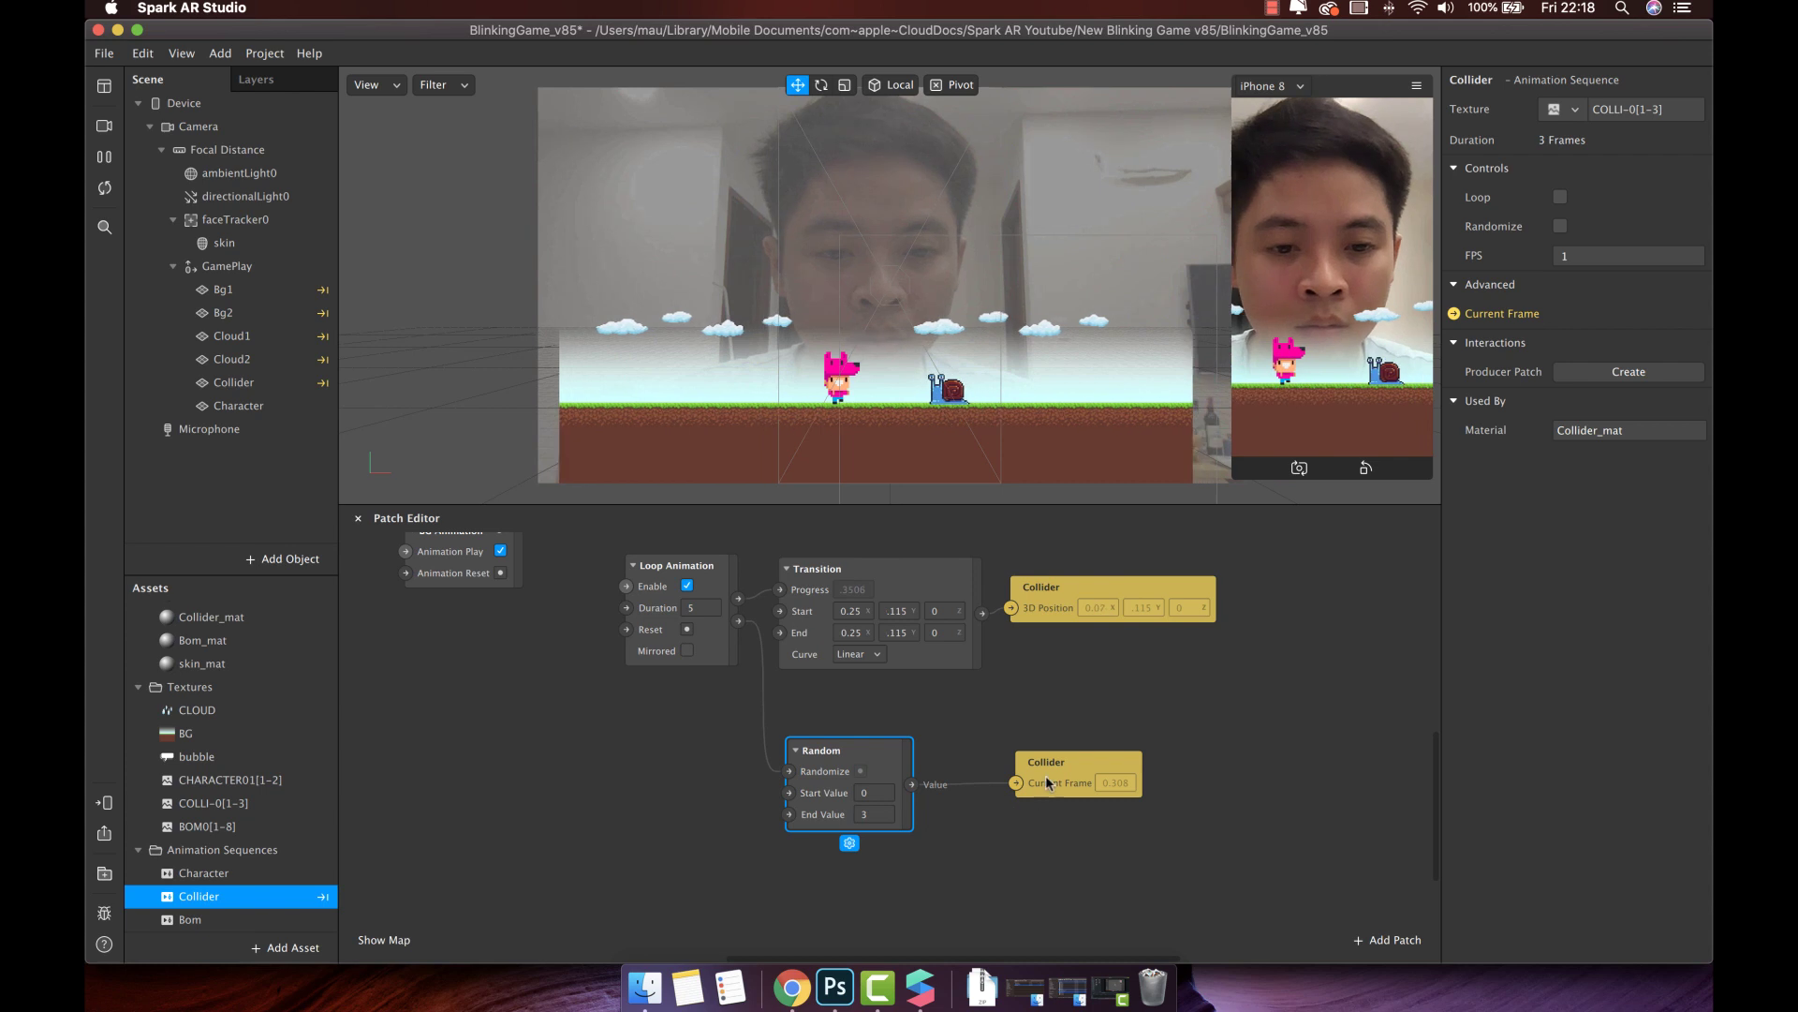
left_click_drag(1046, 777, 1130, 773)
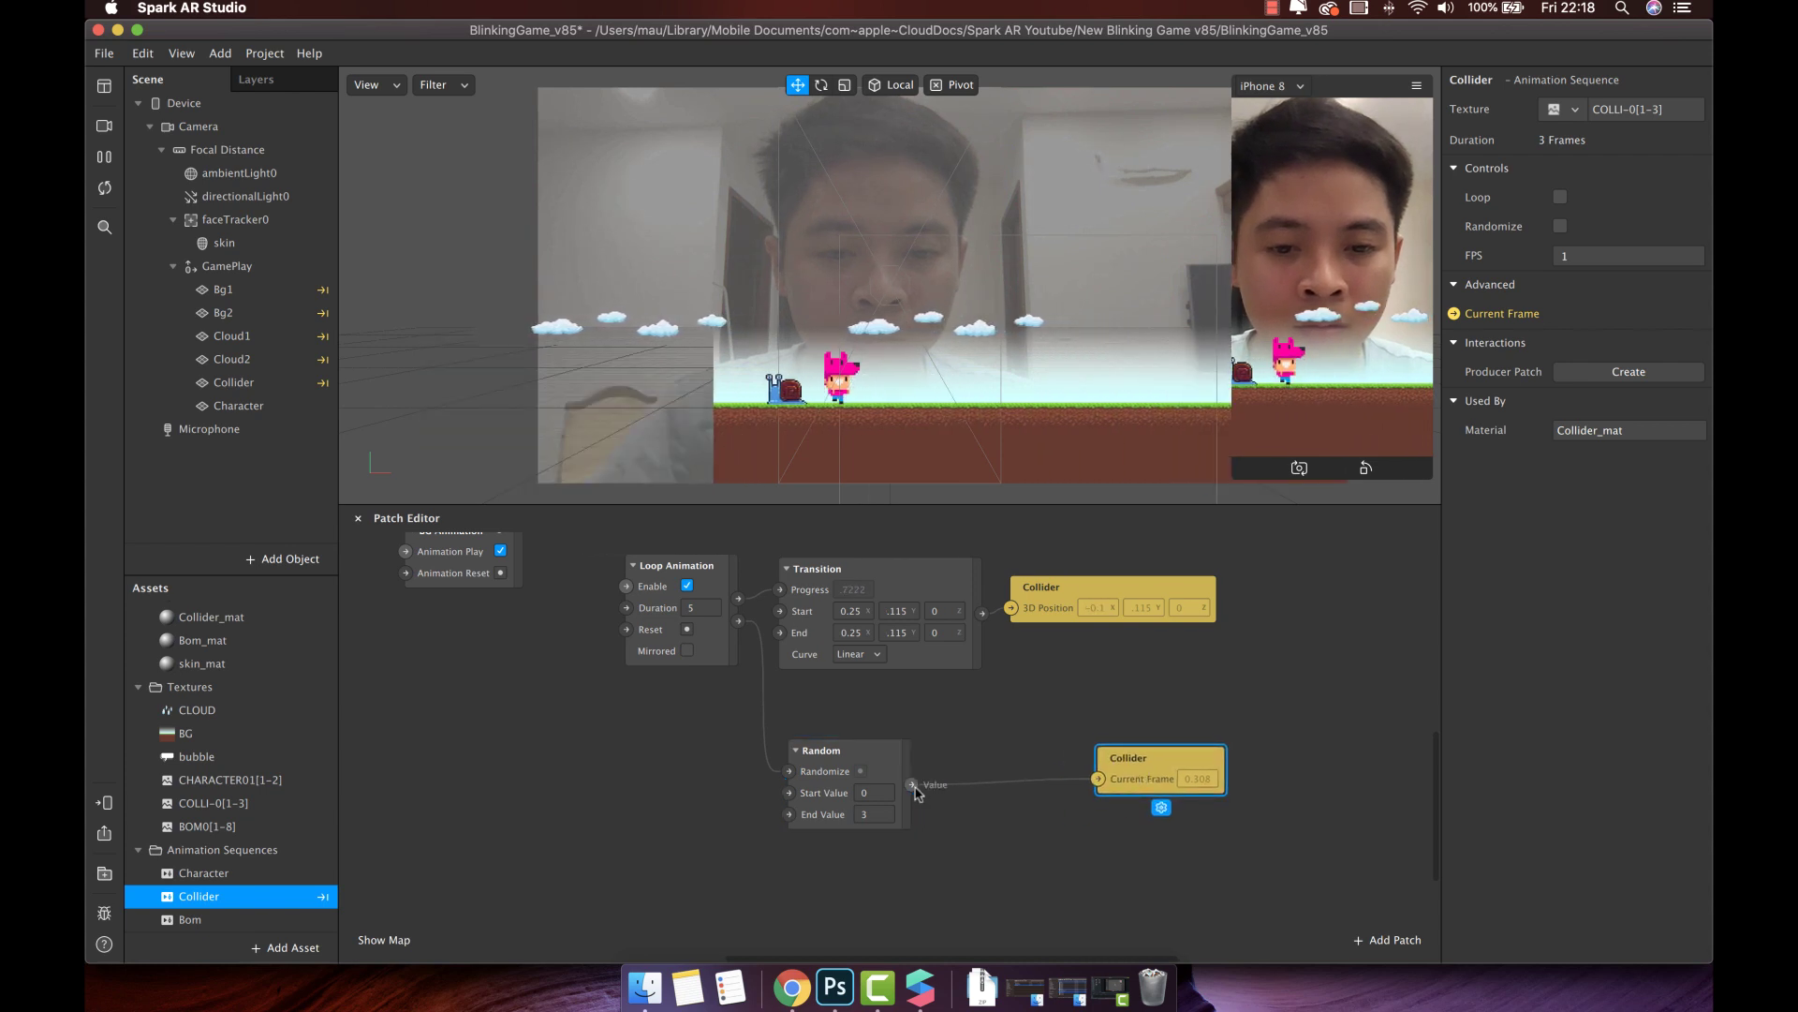
left_click_drag(912, 784, 965, 792)
type("floor")
key("Return")
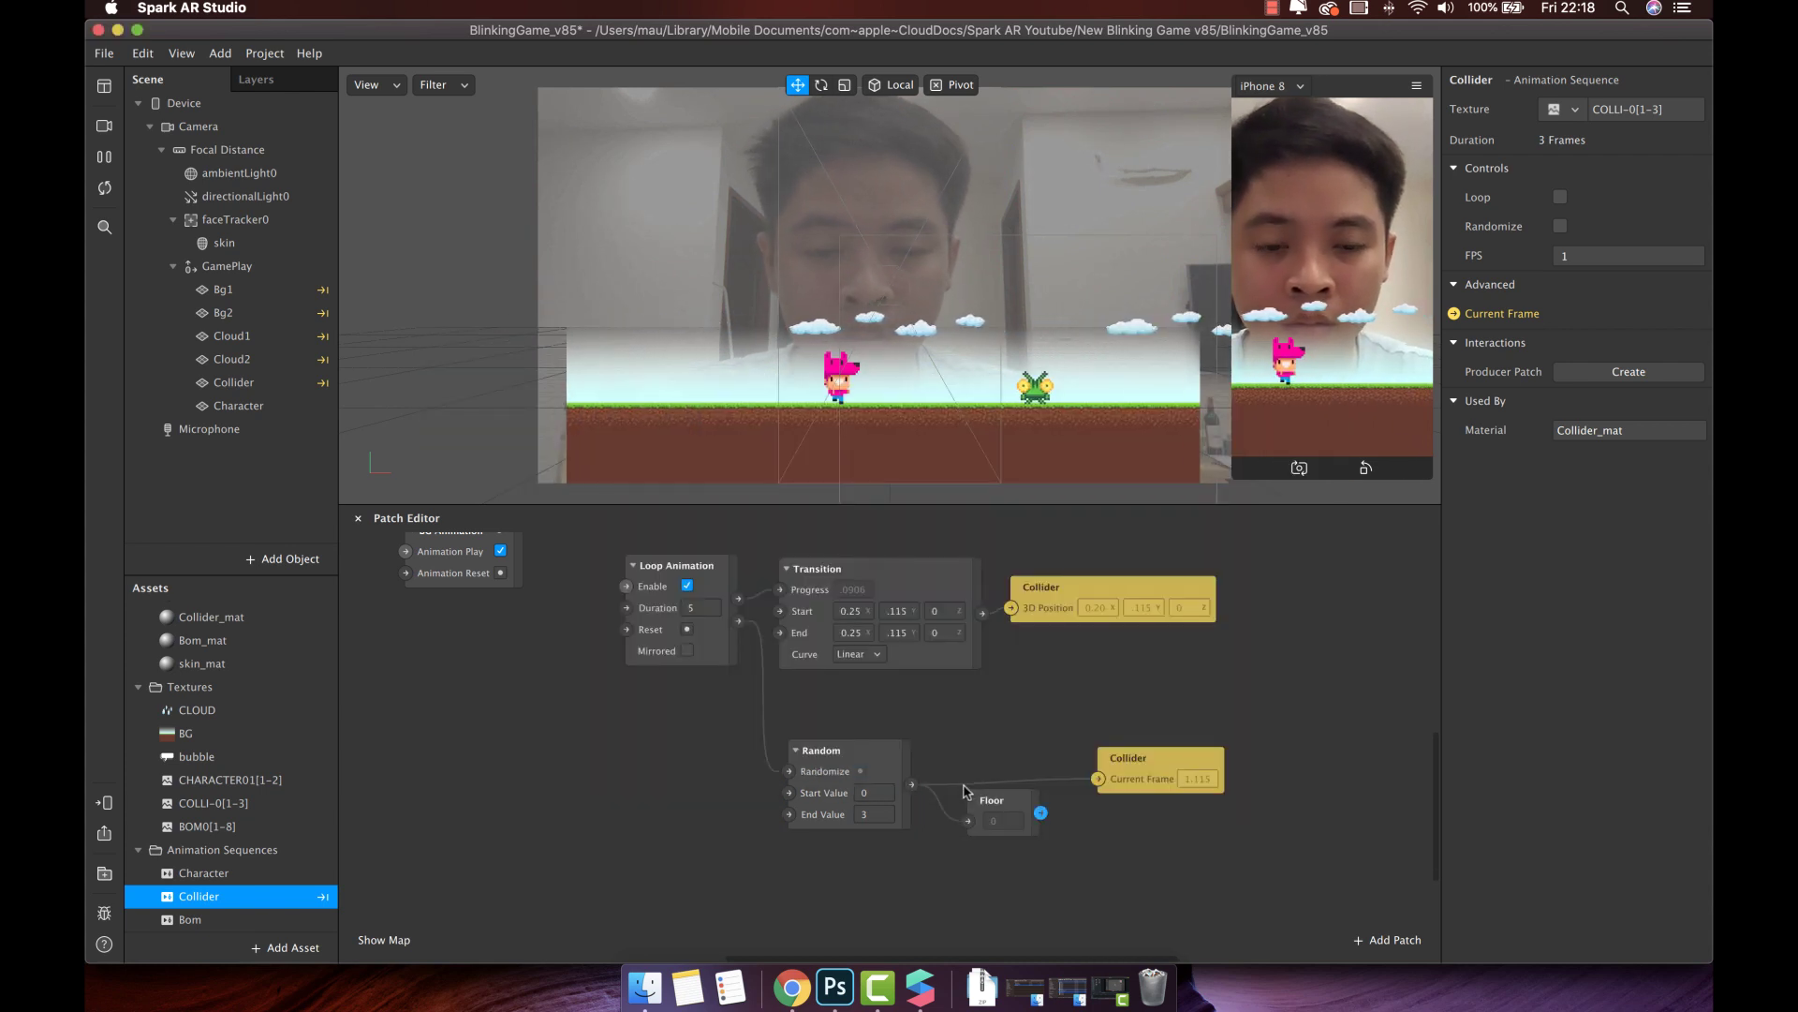
left_click_drag(1041, 812, 1012, 764)
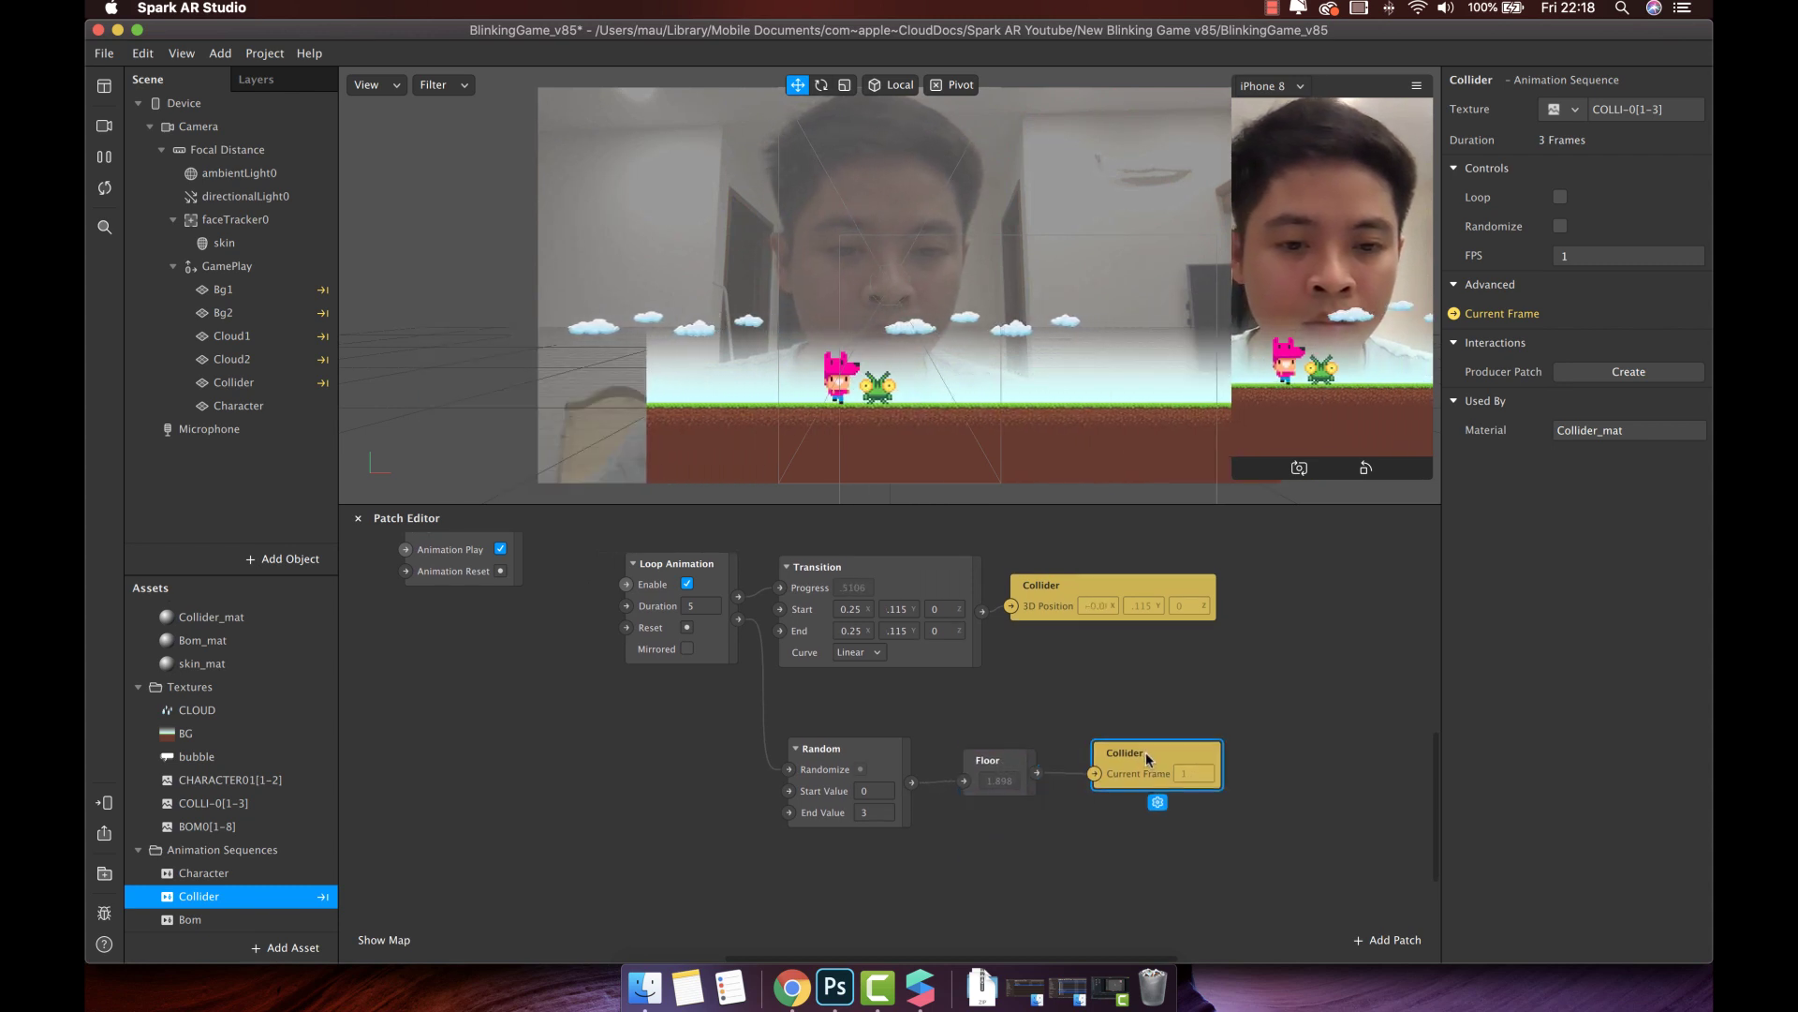
left_click(1018, 774)
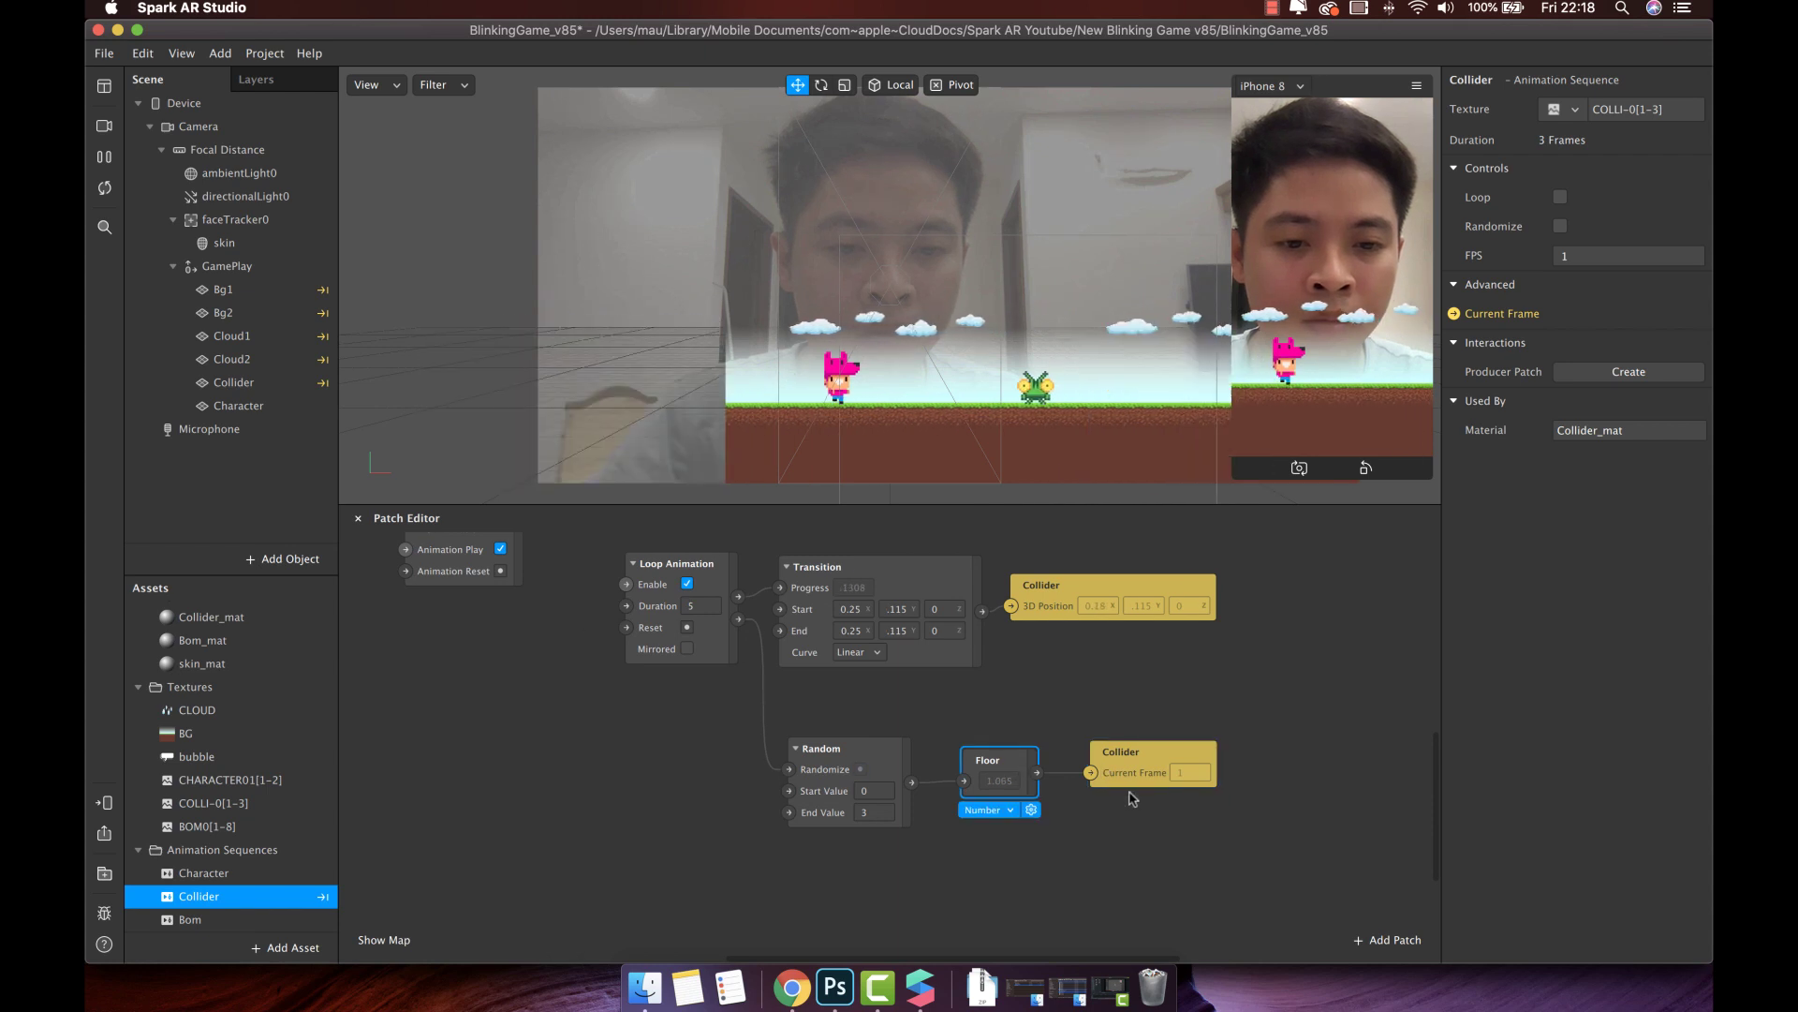
Group the Loop Animation, Transition, Random, Floor and both Collider patches, and name the group Collider Animation
scroll(1133, 799, "up", 3)
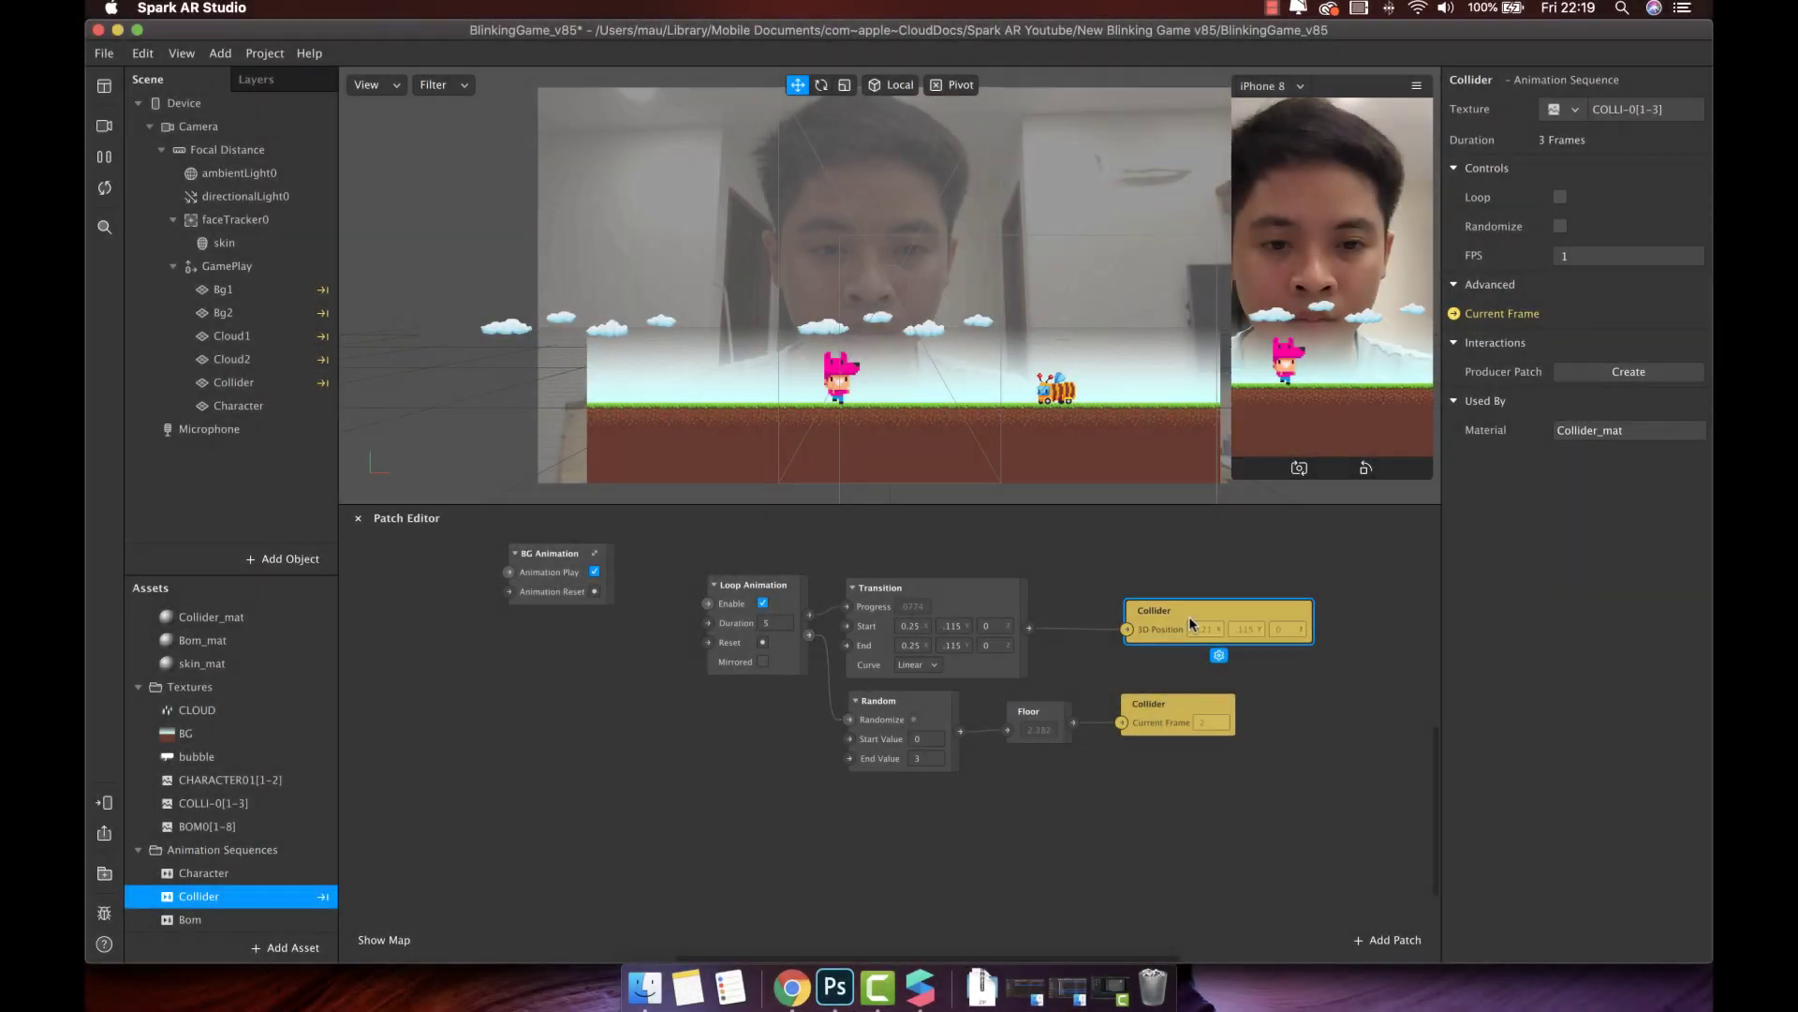
left_click_drag(1321, 791, 733, 566)
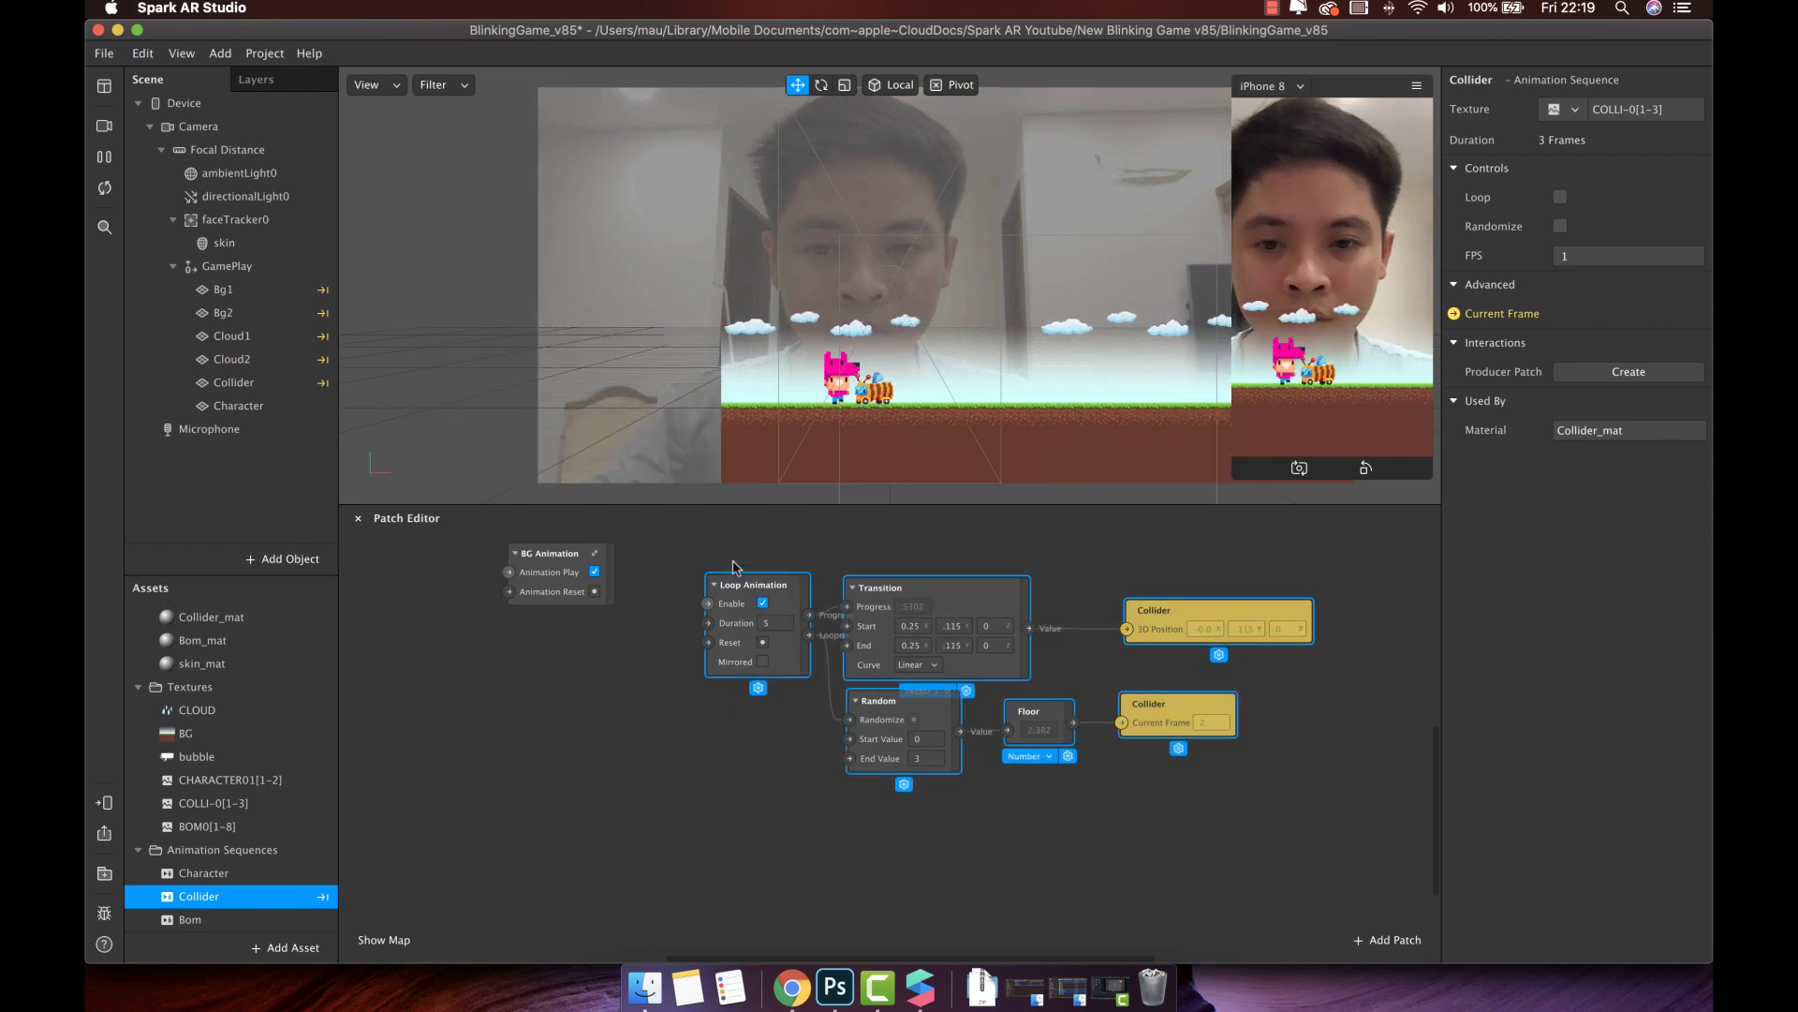
right_click(790, 590)
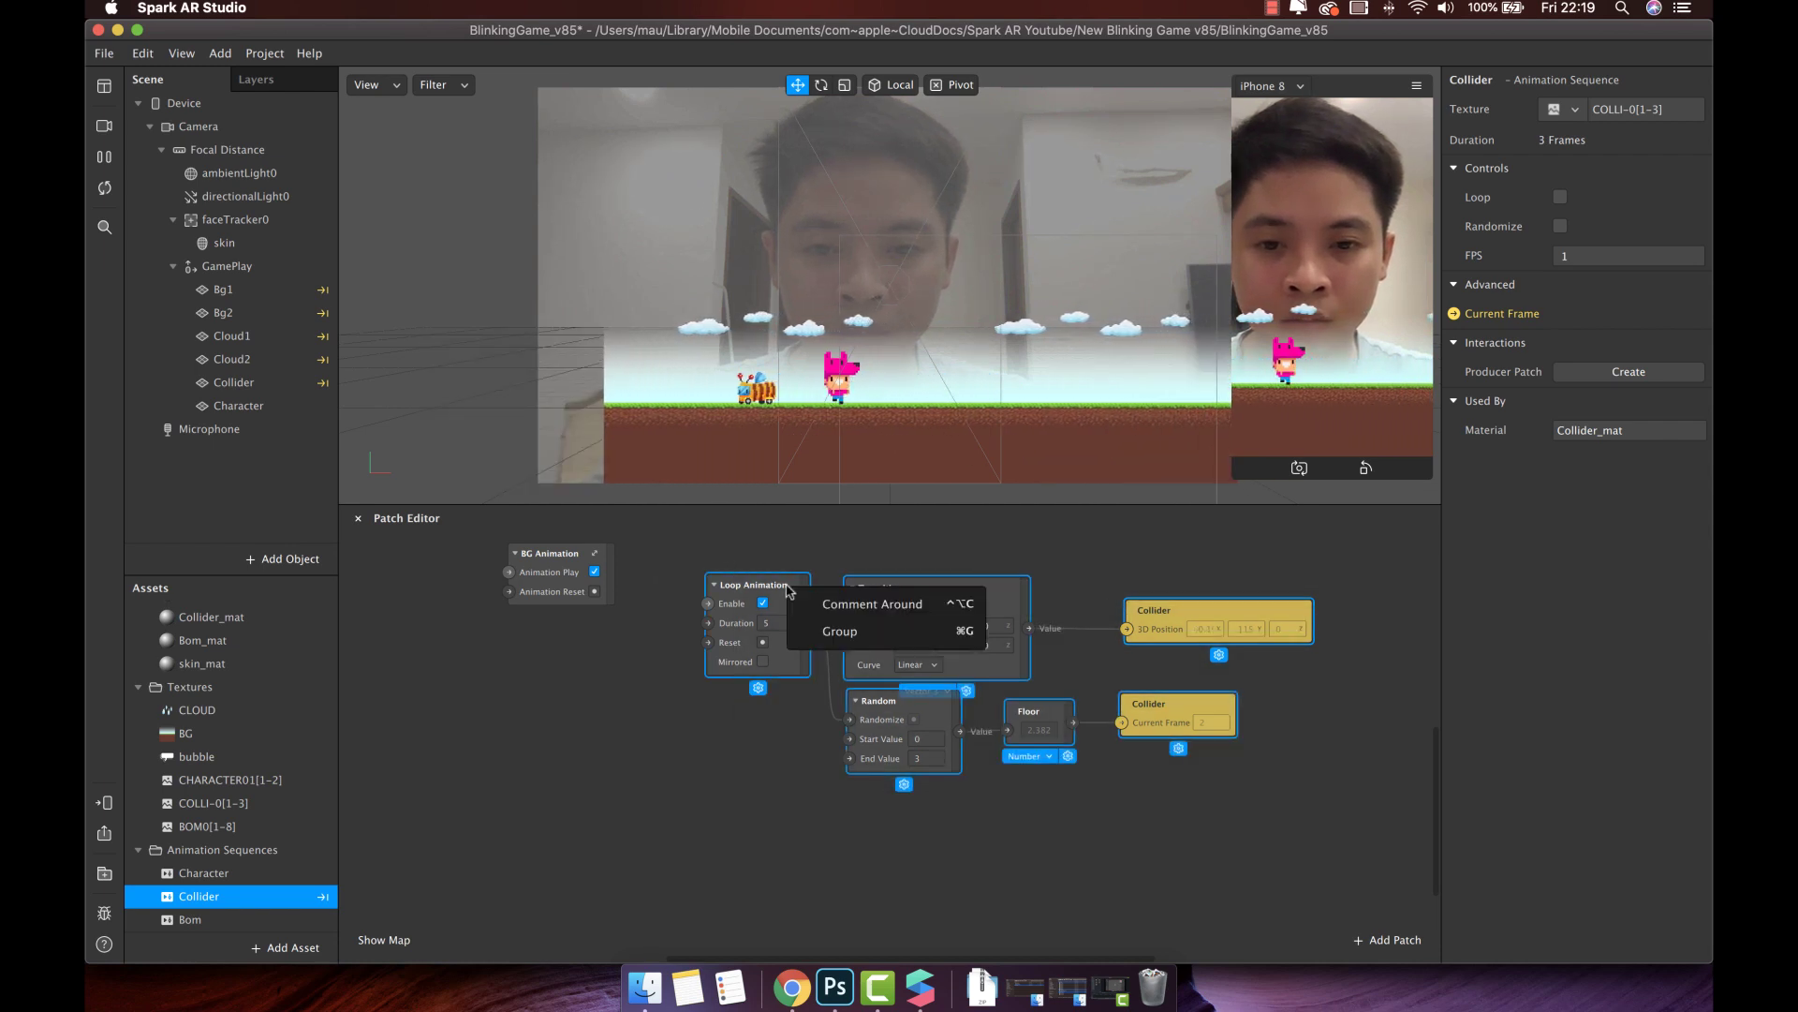
left_click(813, 628)
type("Collider Ani")
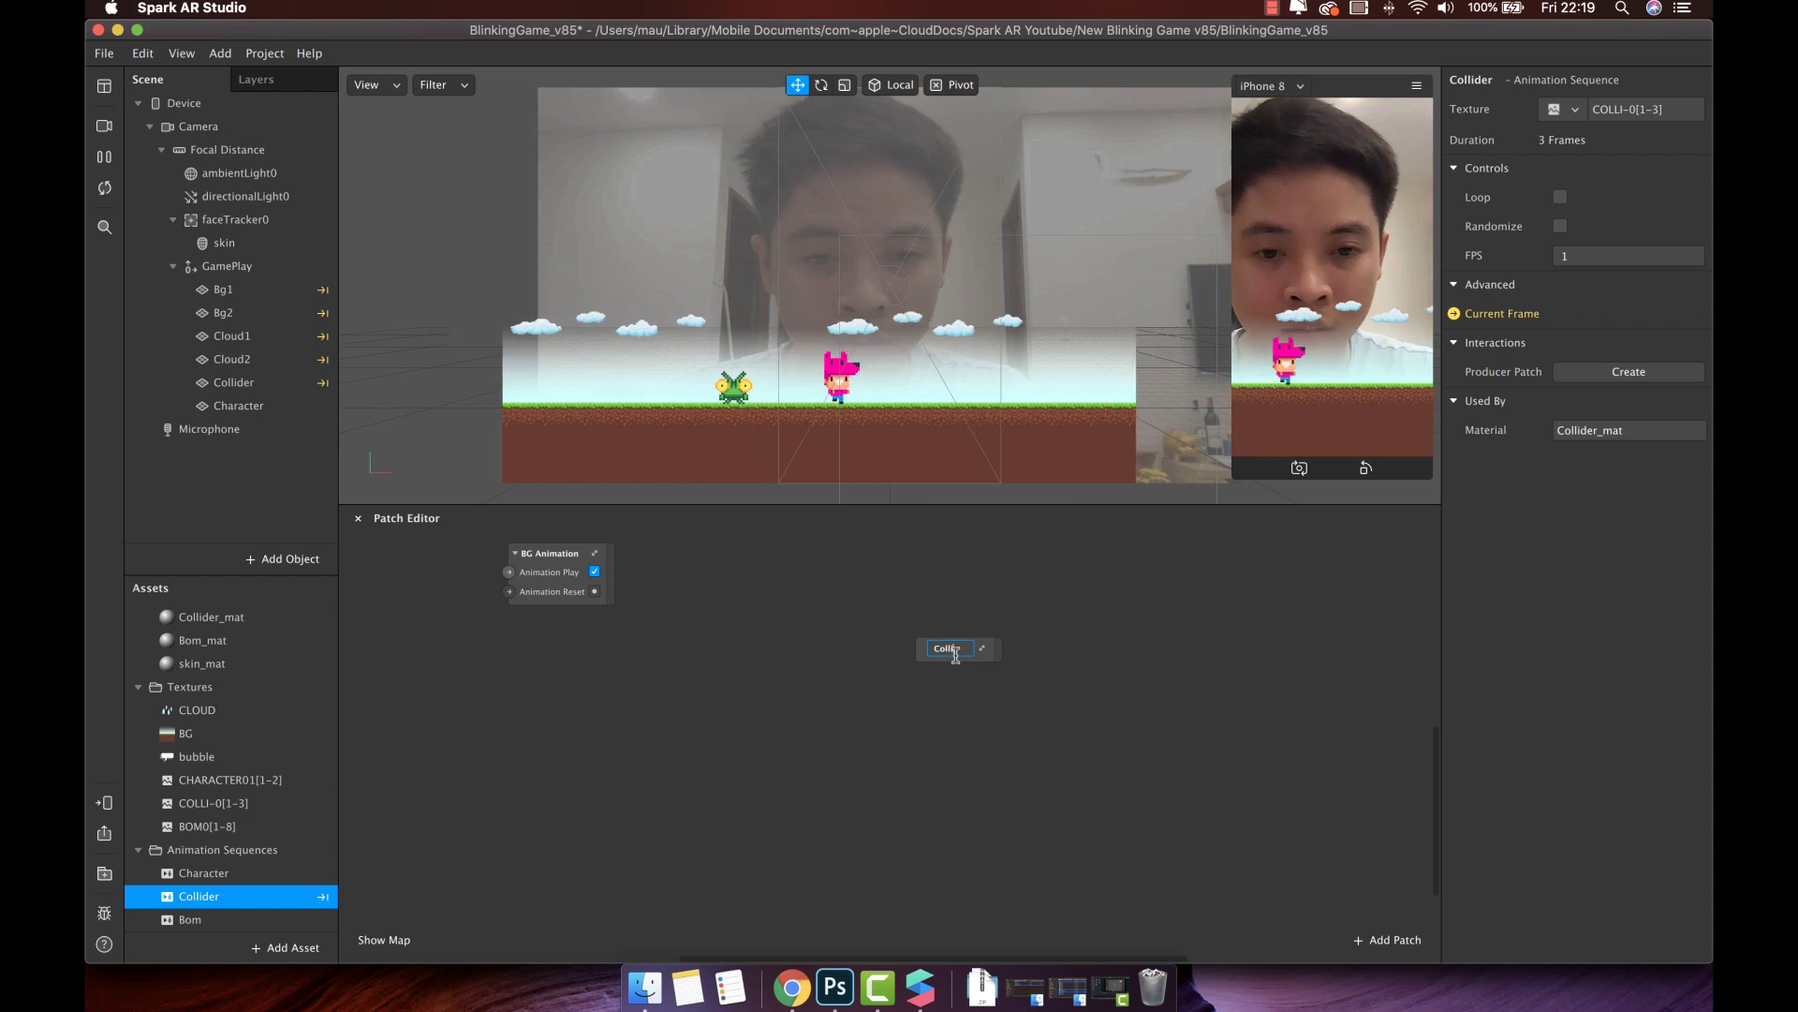
type("mation")
key("Return")
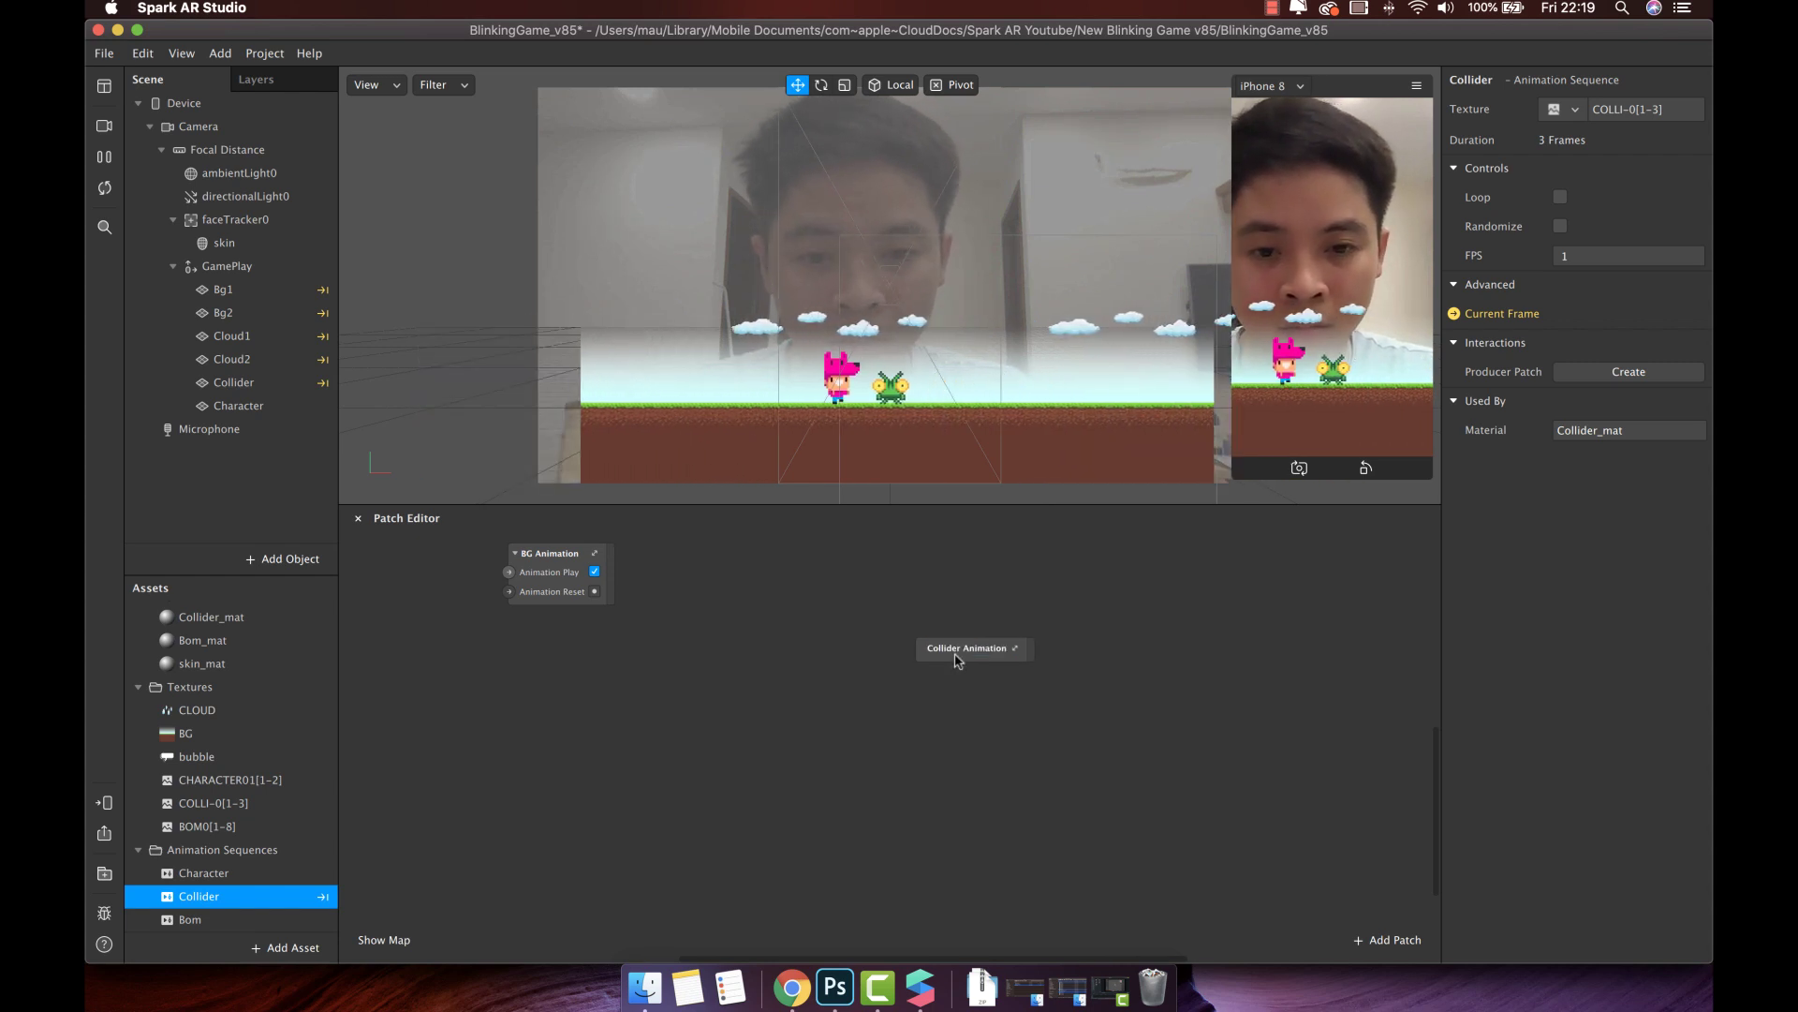
left_click_drag(995, 655, 853, 707)
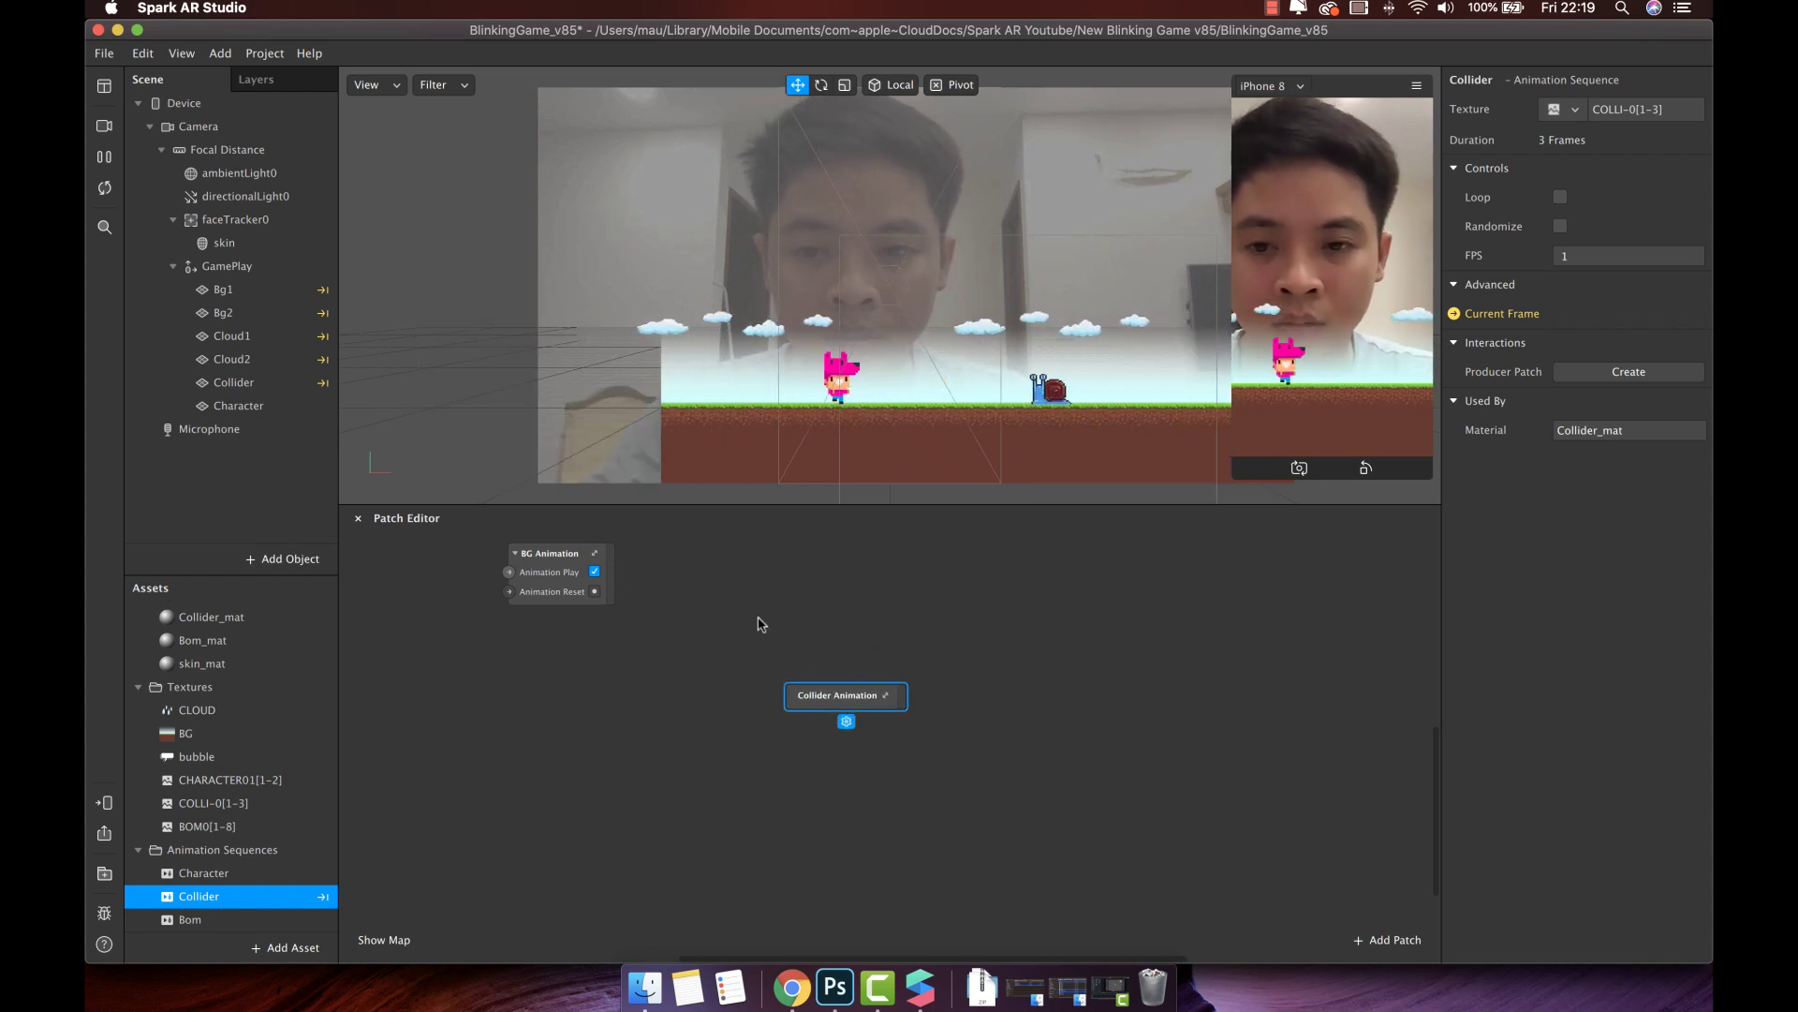
Inside the Collider Animation group, create group inputs for the Loop Animation's Enable and Reset ports
left_click(883, 697)
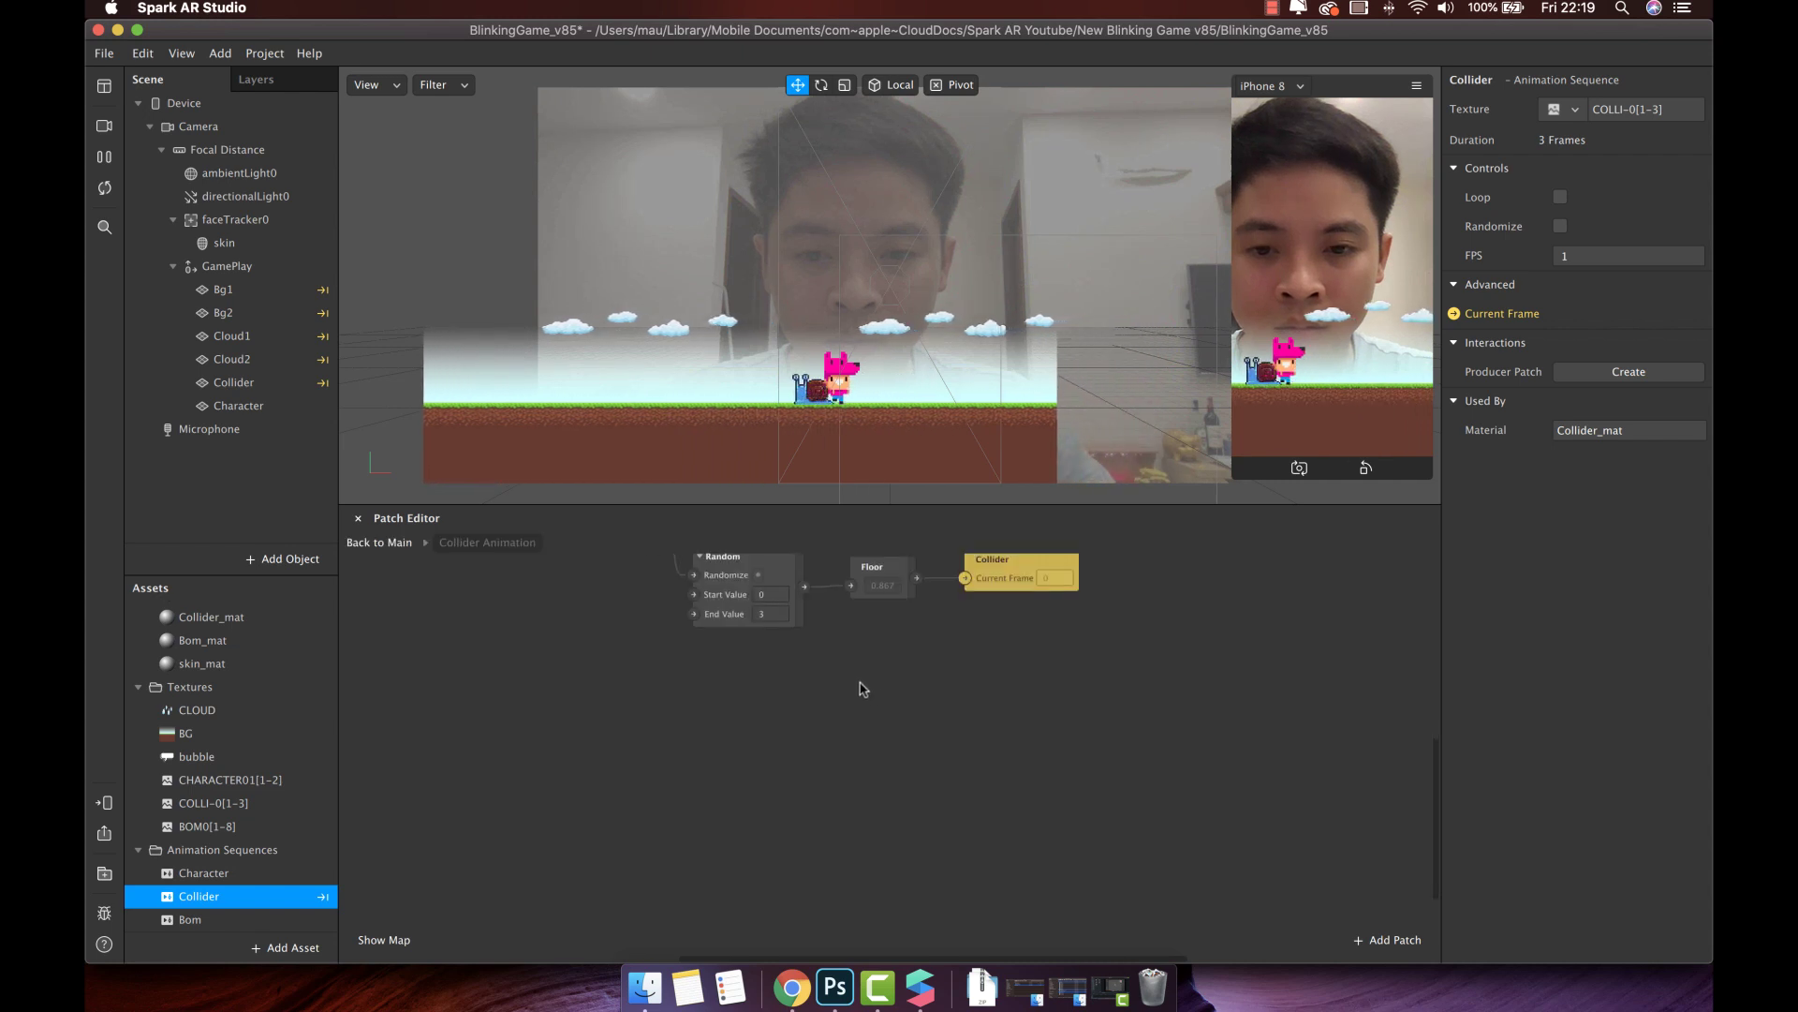
scroll(862, 688, "left", 3)
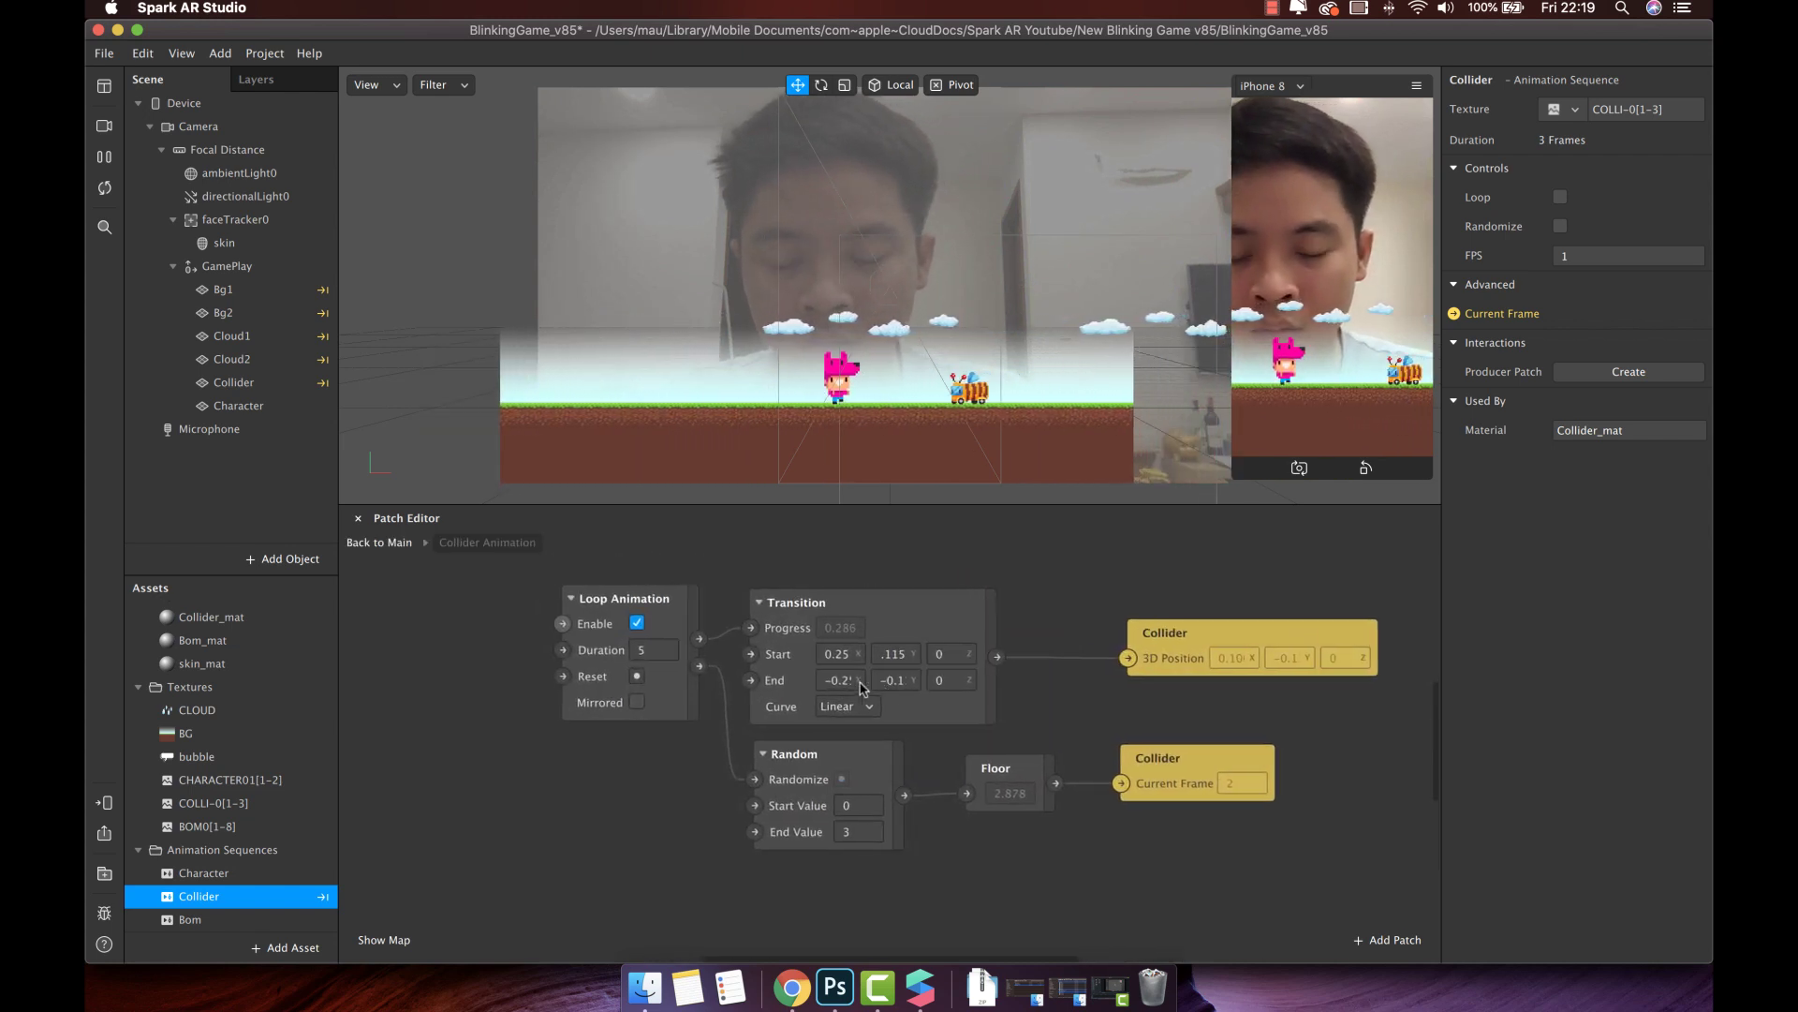
mouse_move(616, 627)
left_click(609, 590)
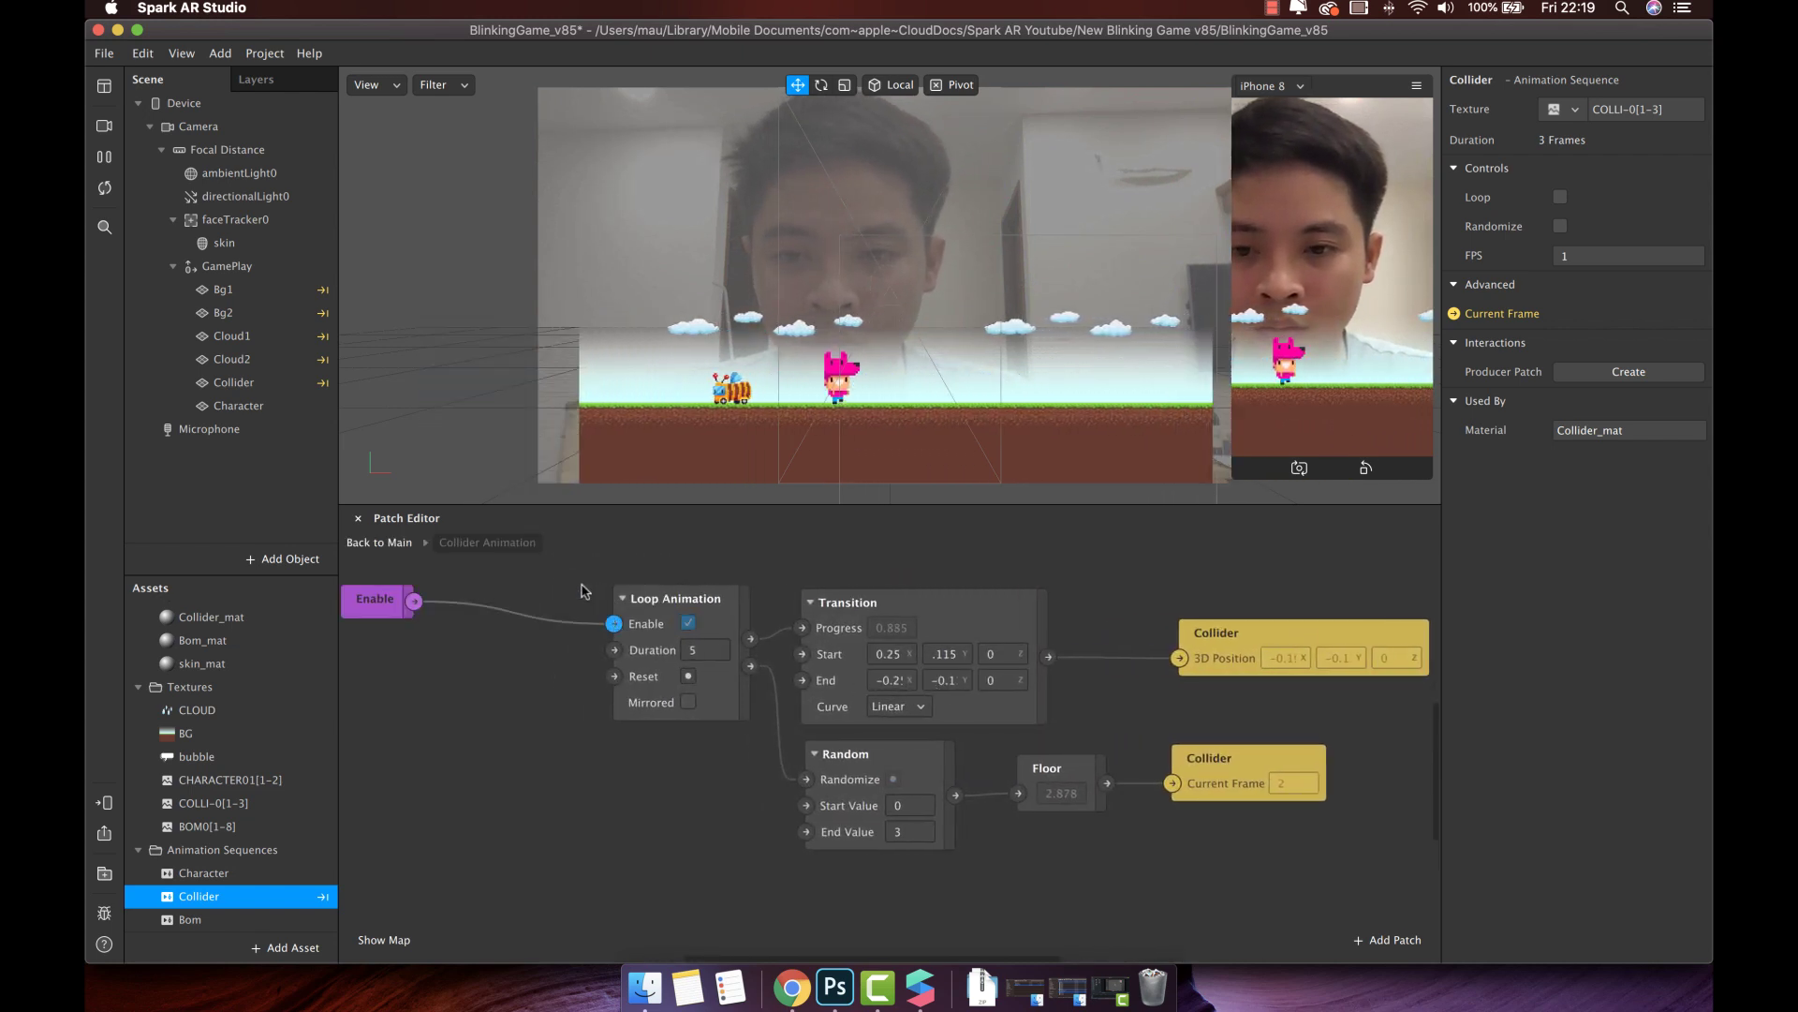
left_click_drag(375, 605, 449, 620)
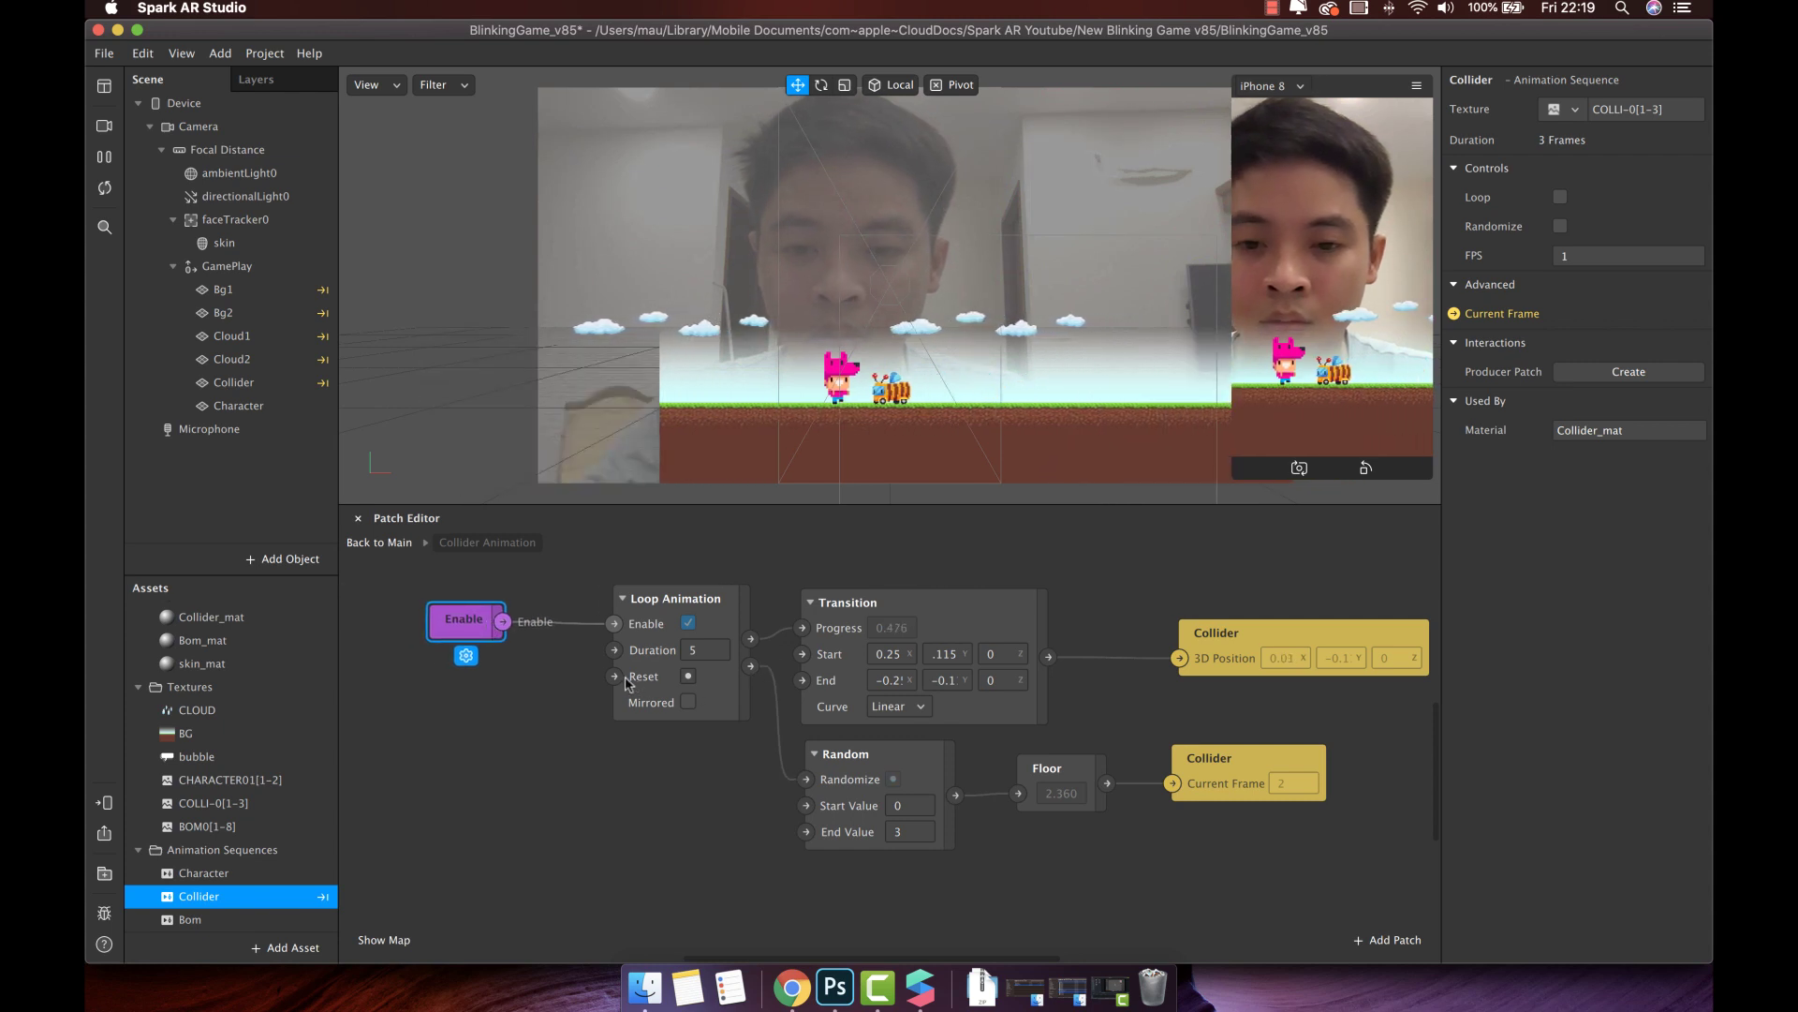
left_click(592, 647)
left_click_drag(375, 691, 465, 676)
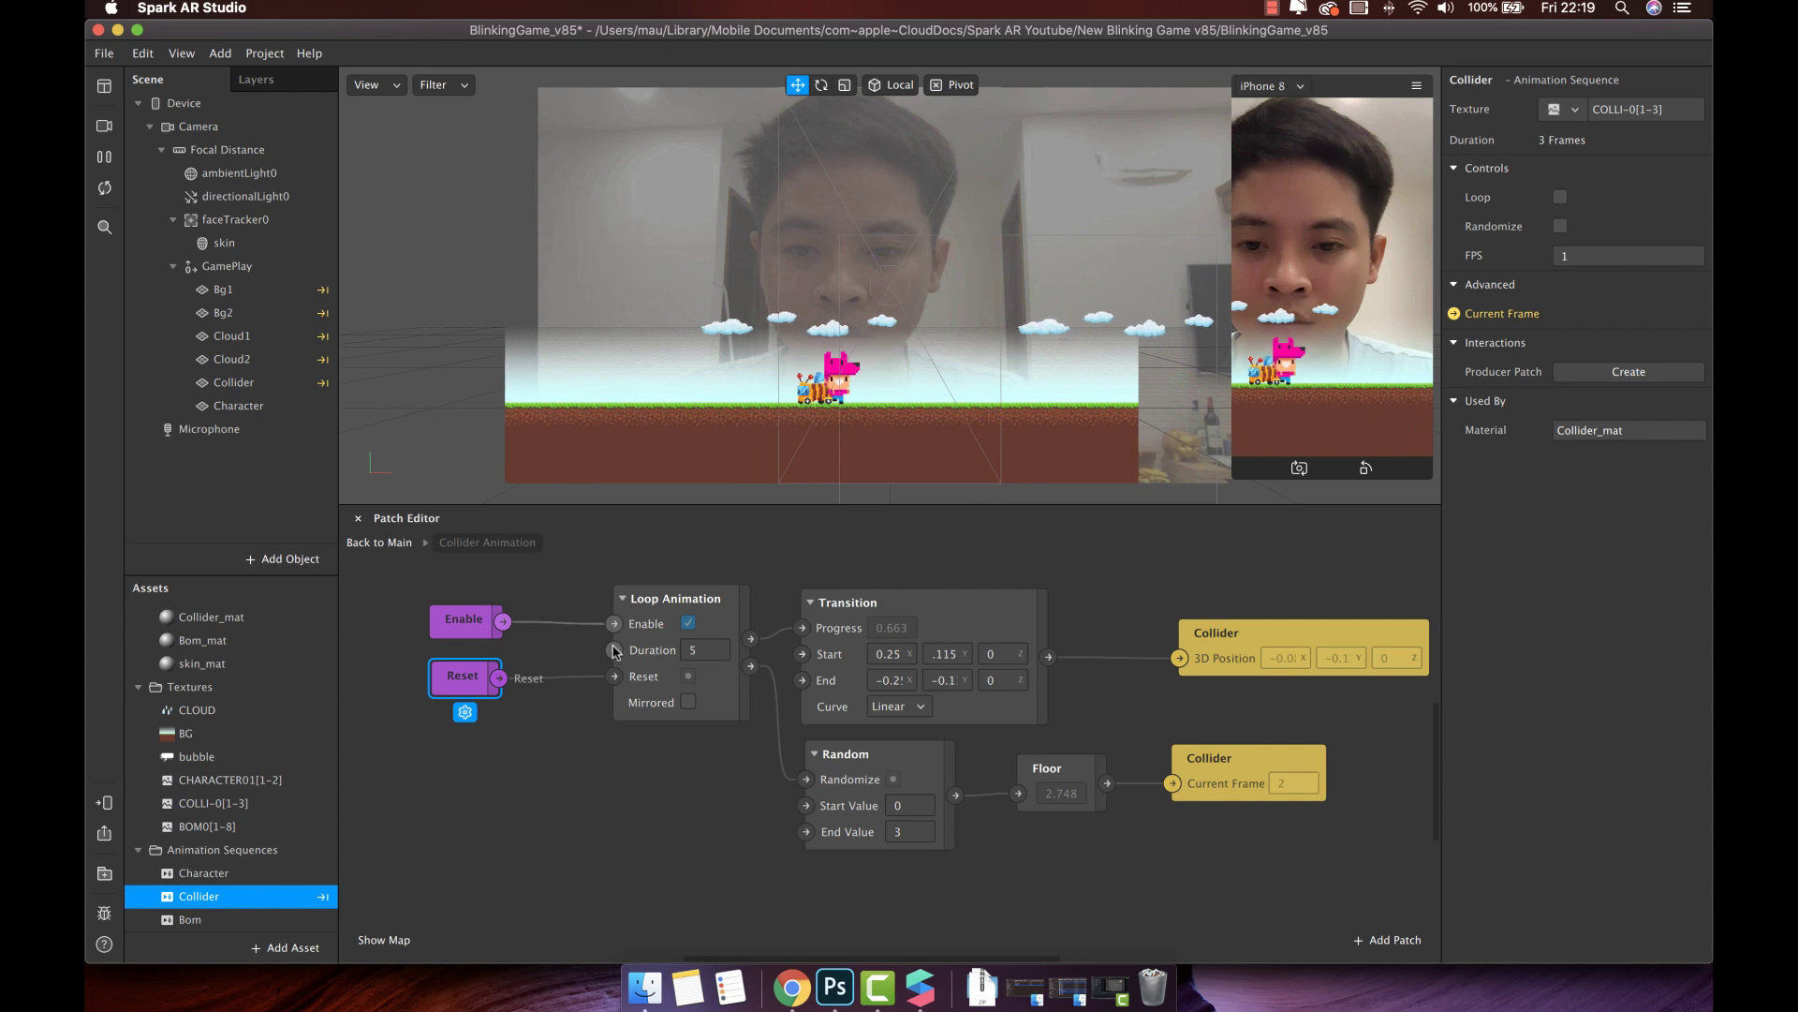
Create a group input for the Loop Animation's Duration, stack the three inputs neatly and return to the main patch graph
mouse_move(614, 653)
left_click(592, 624)
left_click_drag(468, 692, 470, 733)
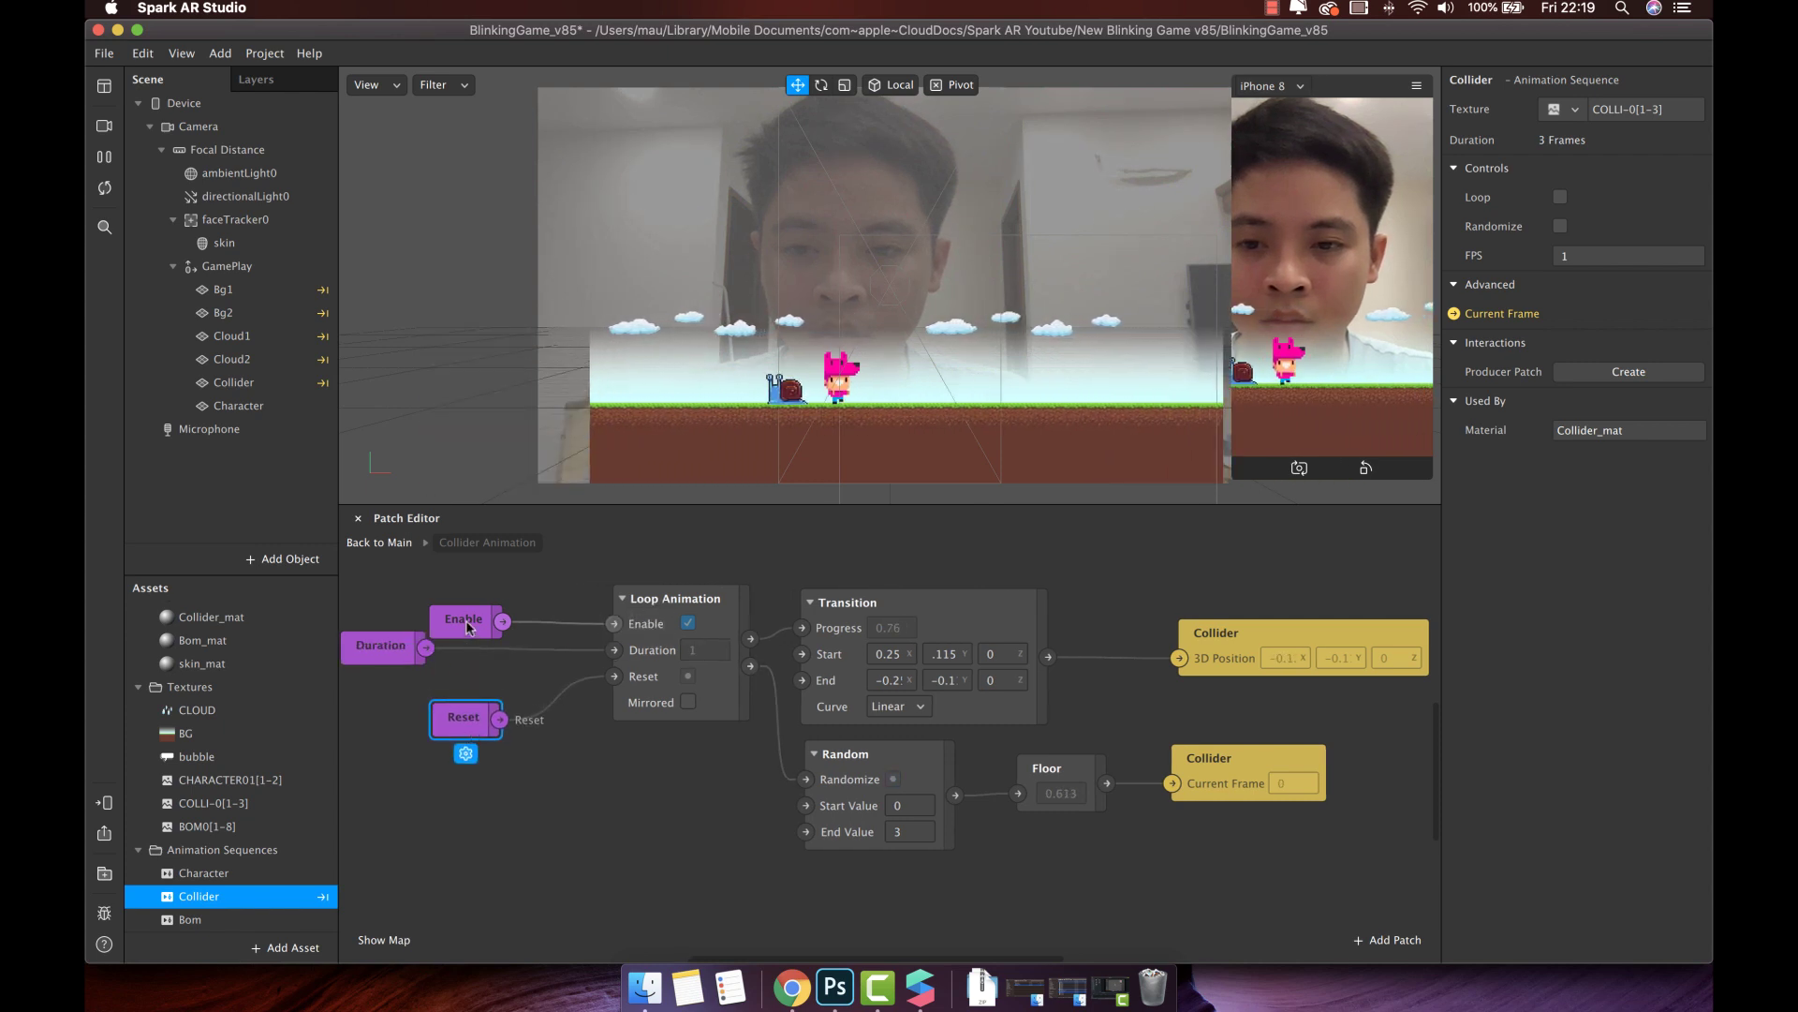
left_click_drag(468, 628, 507, 654)
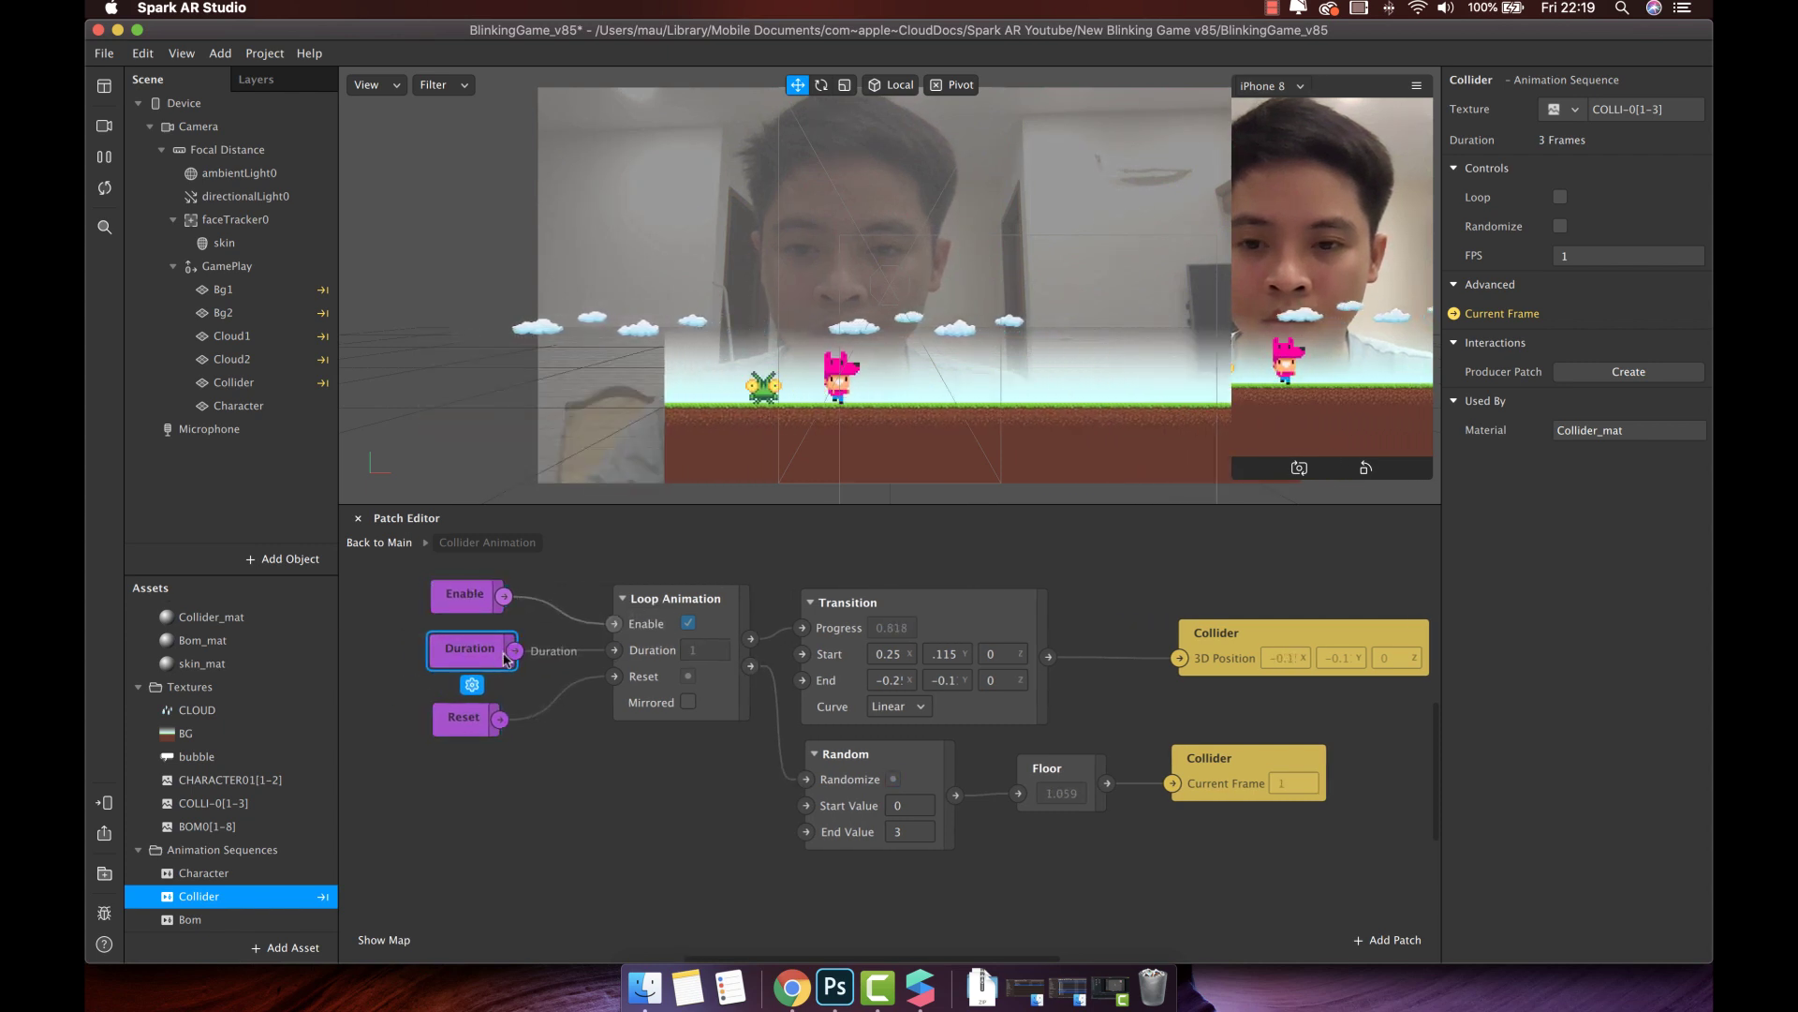
left_click(382, 544)
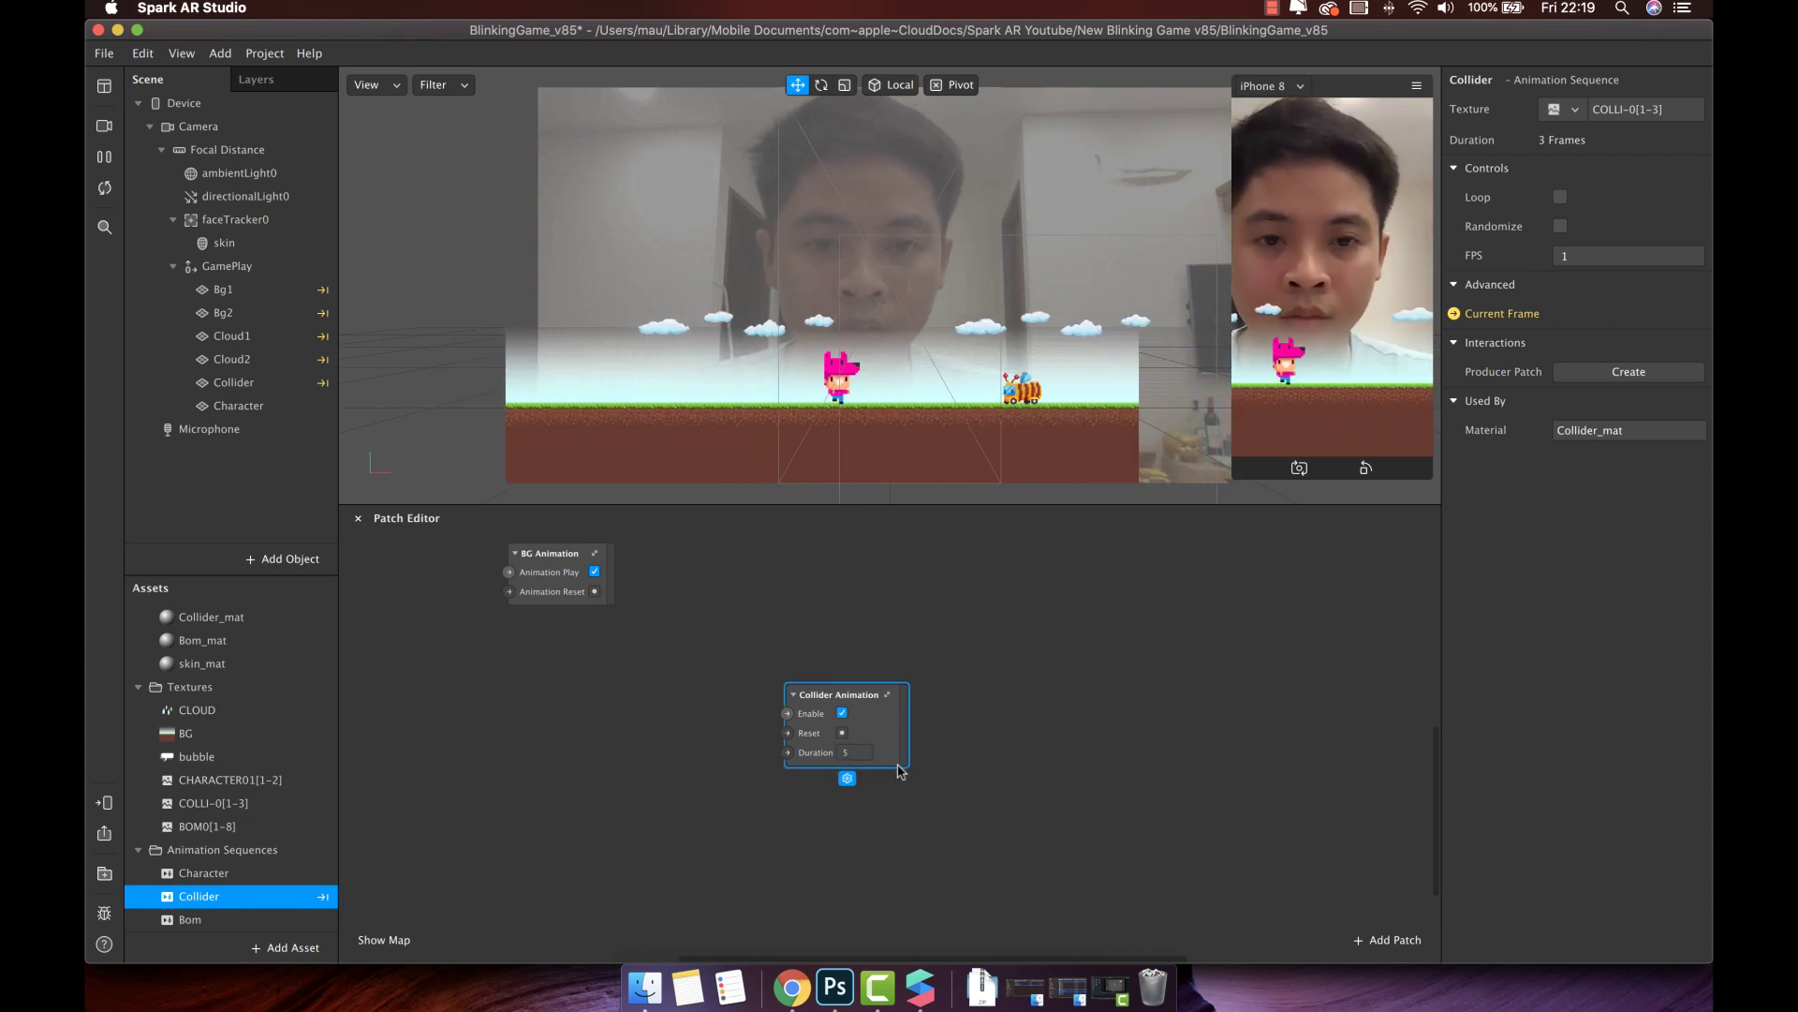
Set the Collider Animation group's Duration to 5 and line it up with the BG Animation group
key("BackSpace")
type("5")
key("Return")
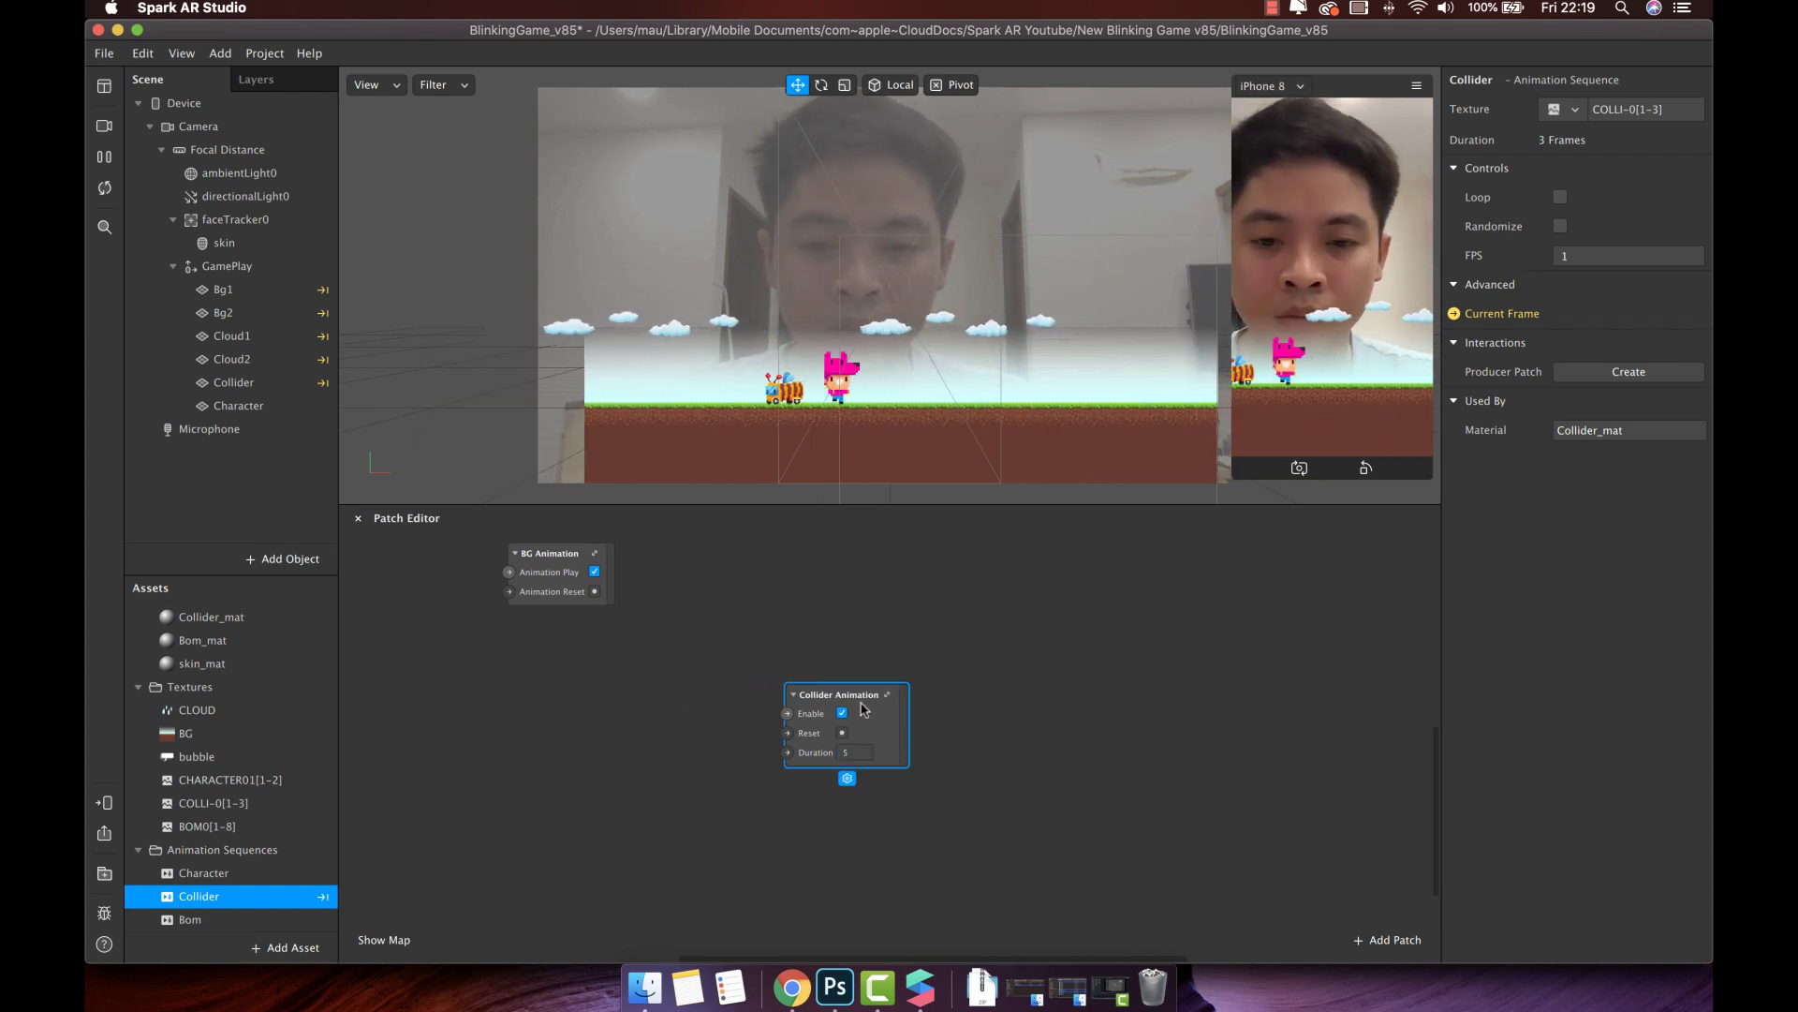
left_click_drag(890, 723, 822, 735)
left_click_drag(562, 567, 770, 598)
Inside BG Animation, create a Duration group input for the background's Loop Animation and place it below the Animation Reset input
left_click(805, 586)
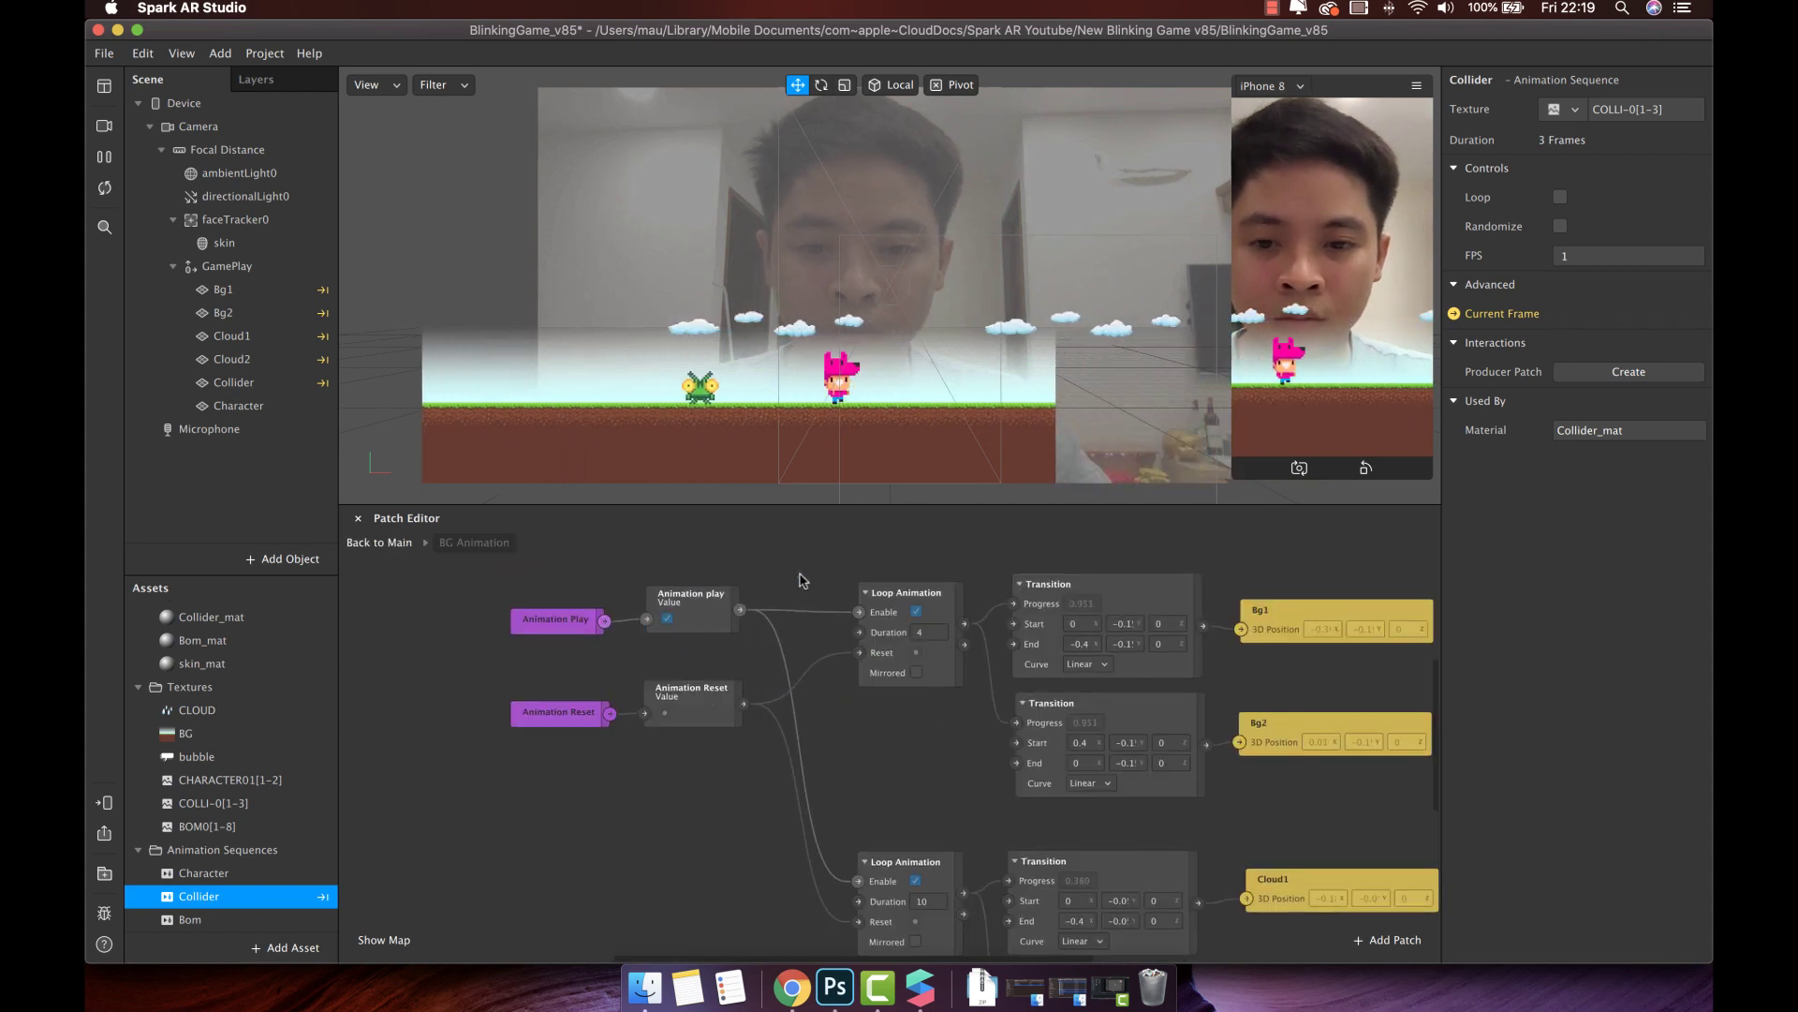
left_click(857, 633)
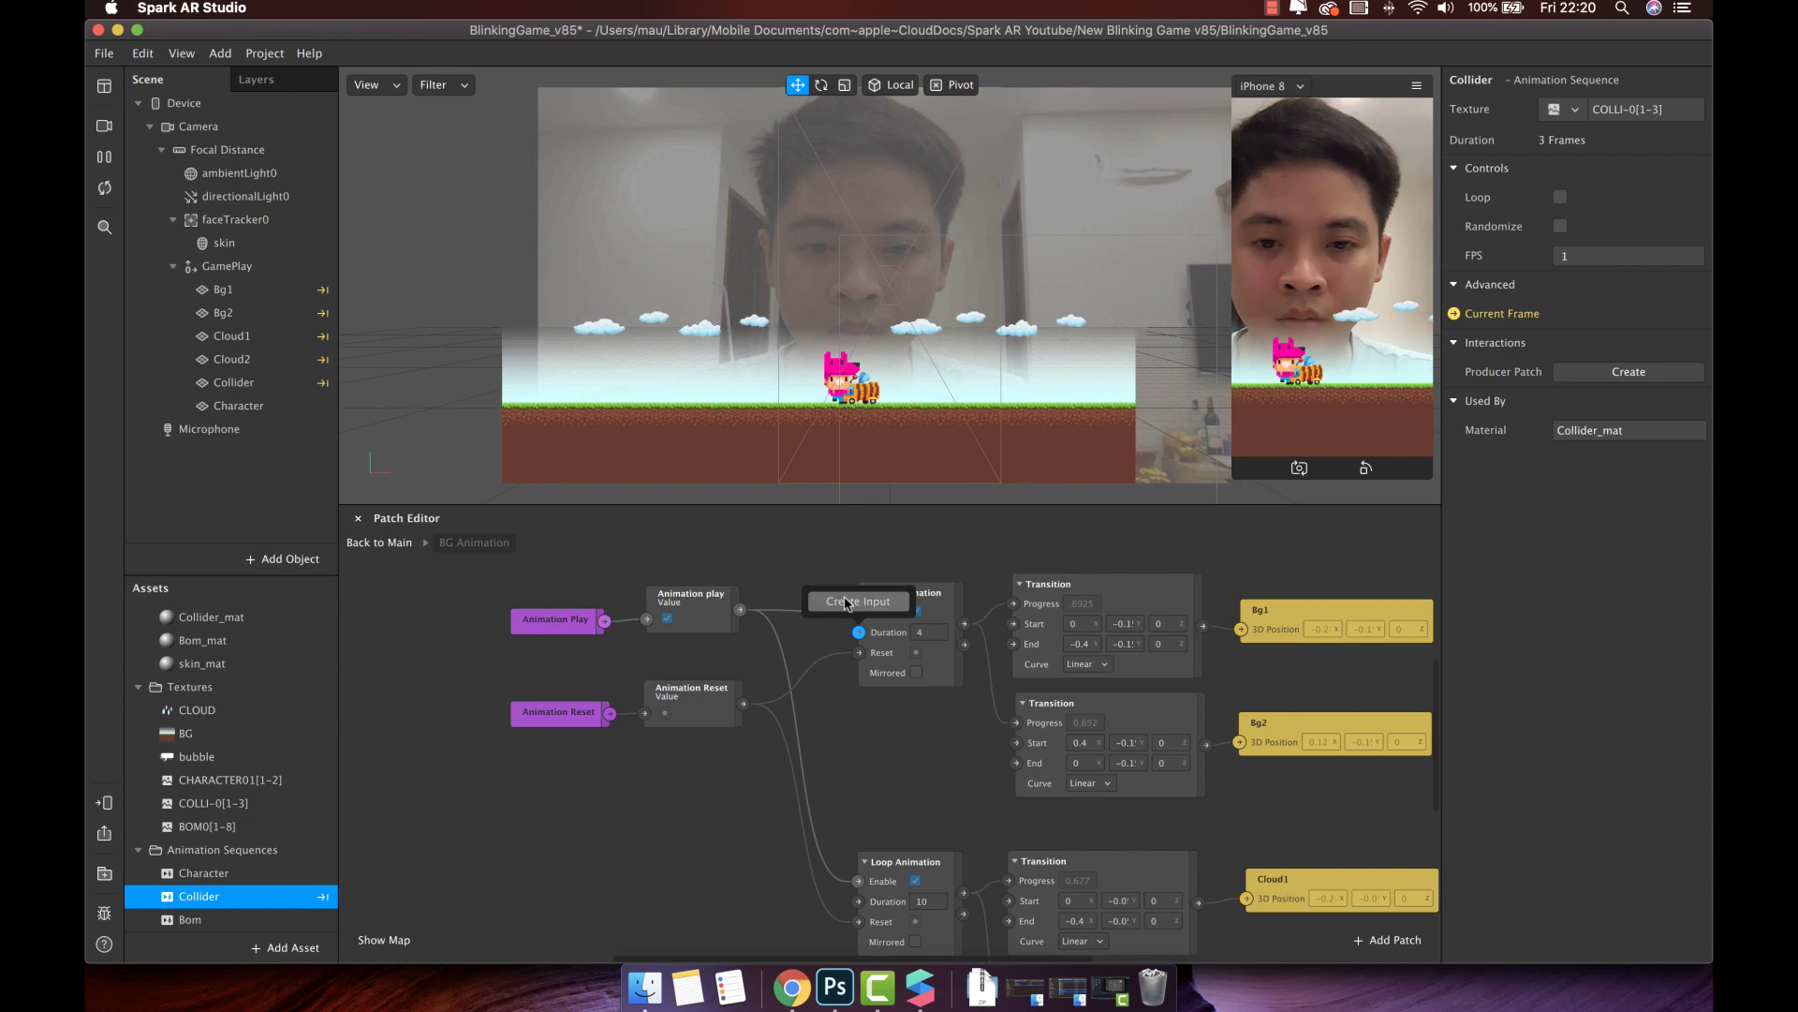
left_click(843, 601)
left_click_drag(677, 633, 545, 673)
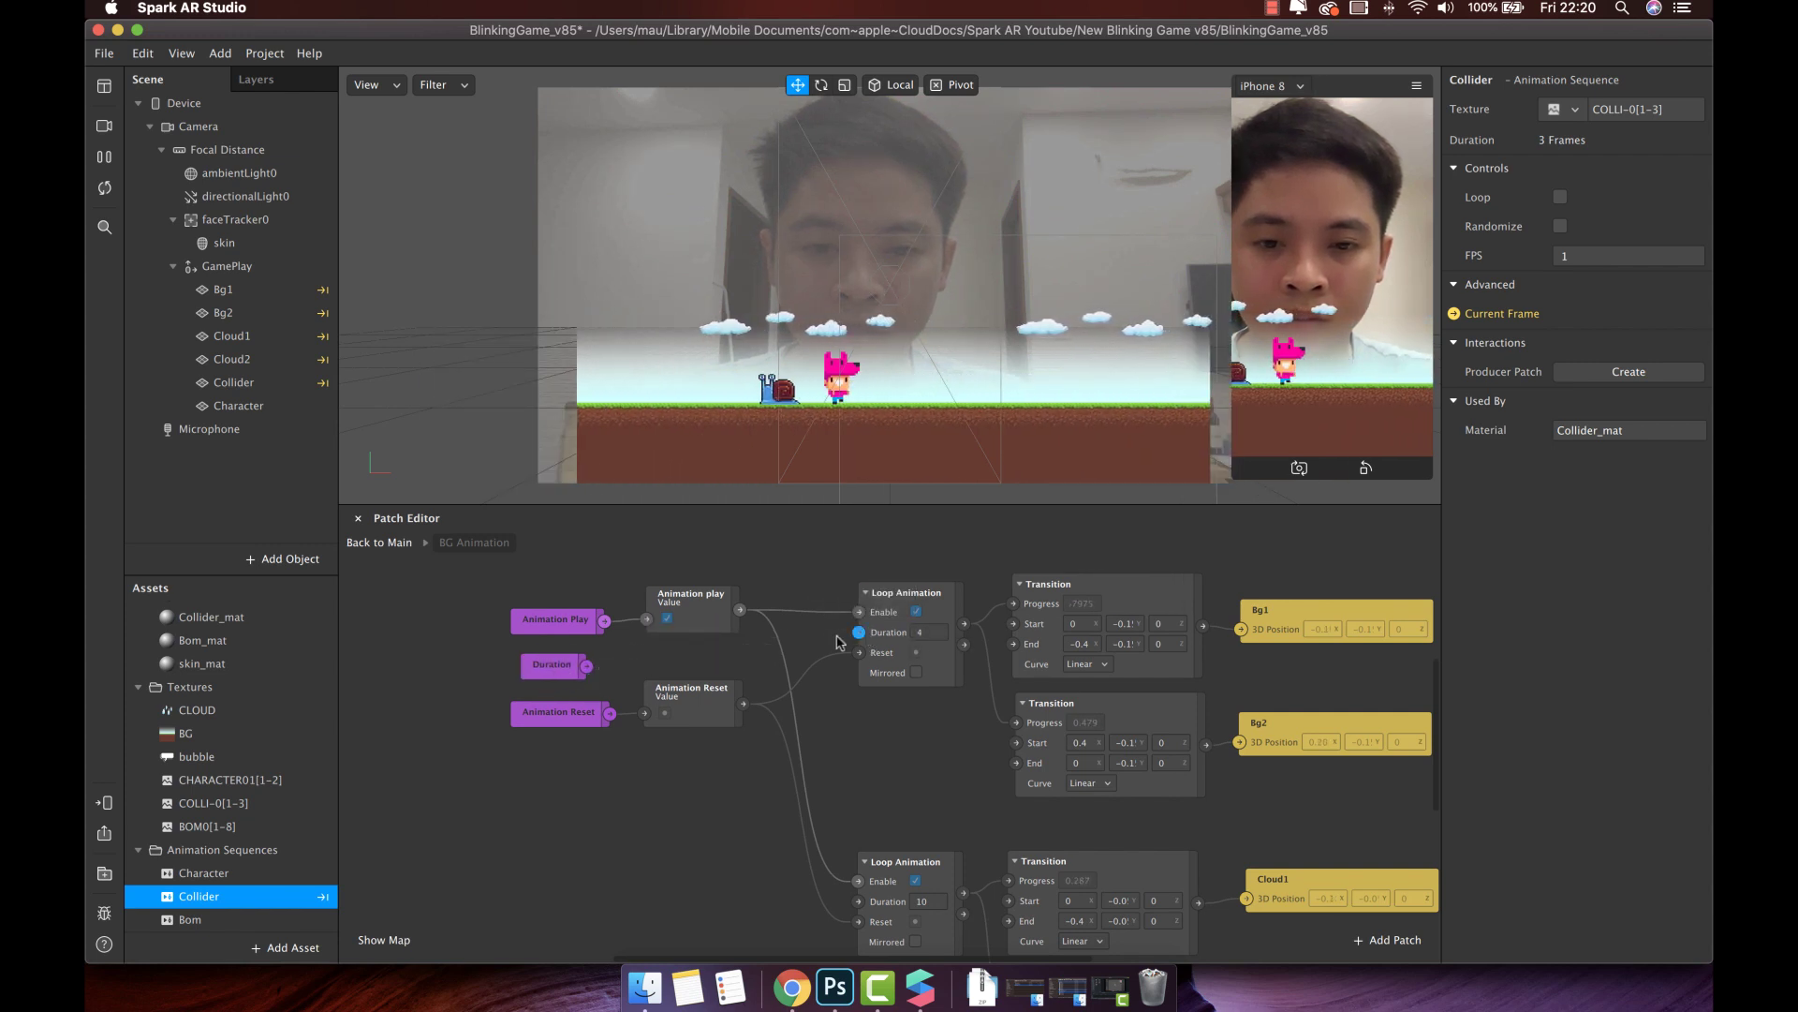
left_click(925, 635)
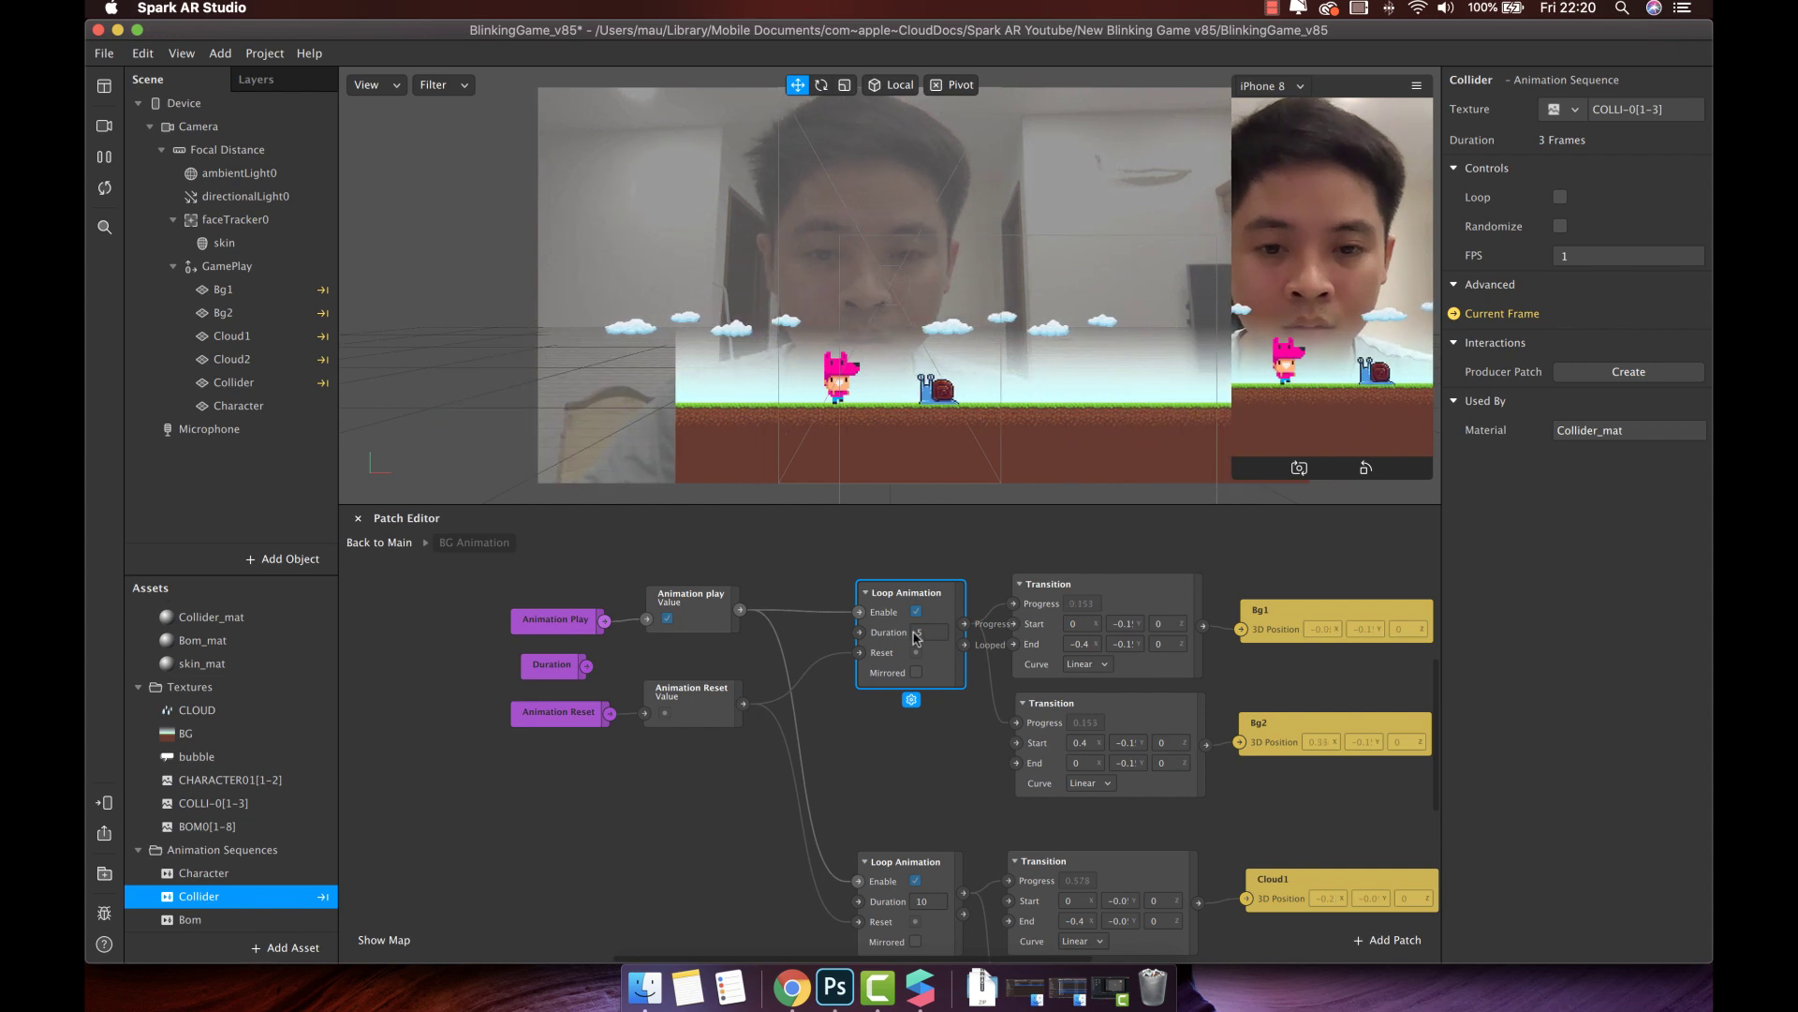
scroll(782, 648, "down", 2)
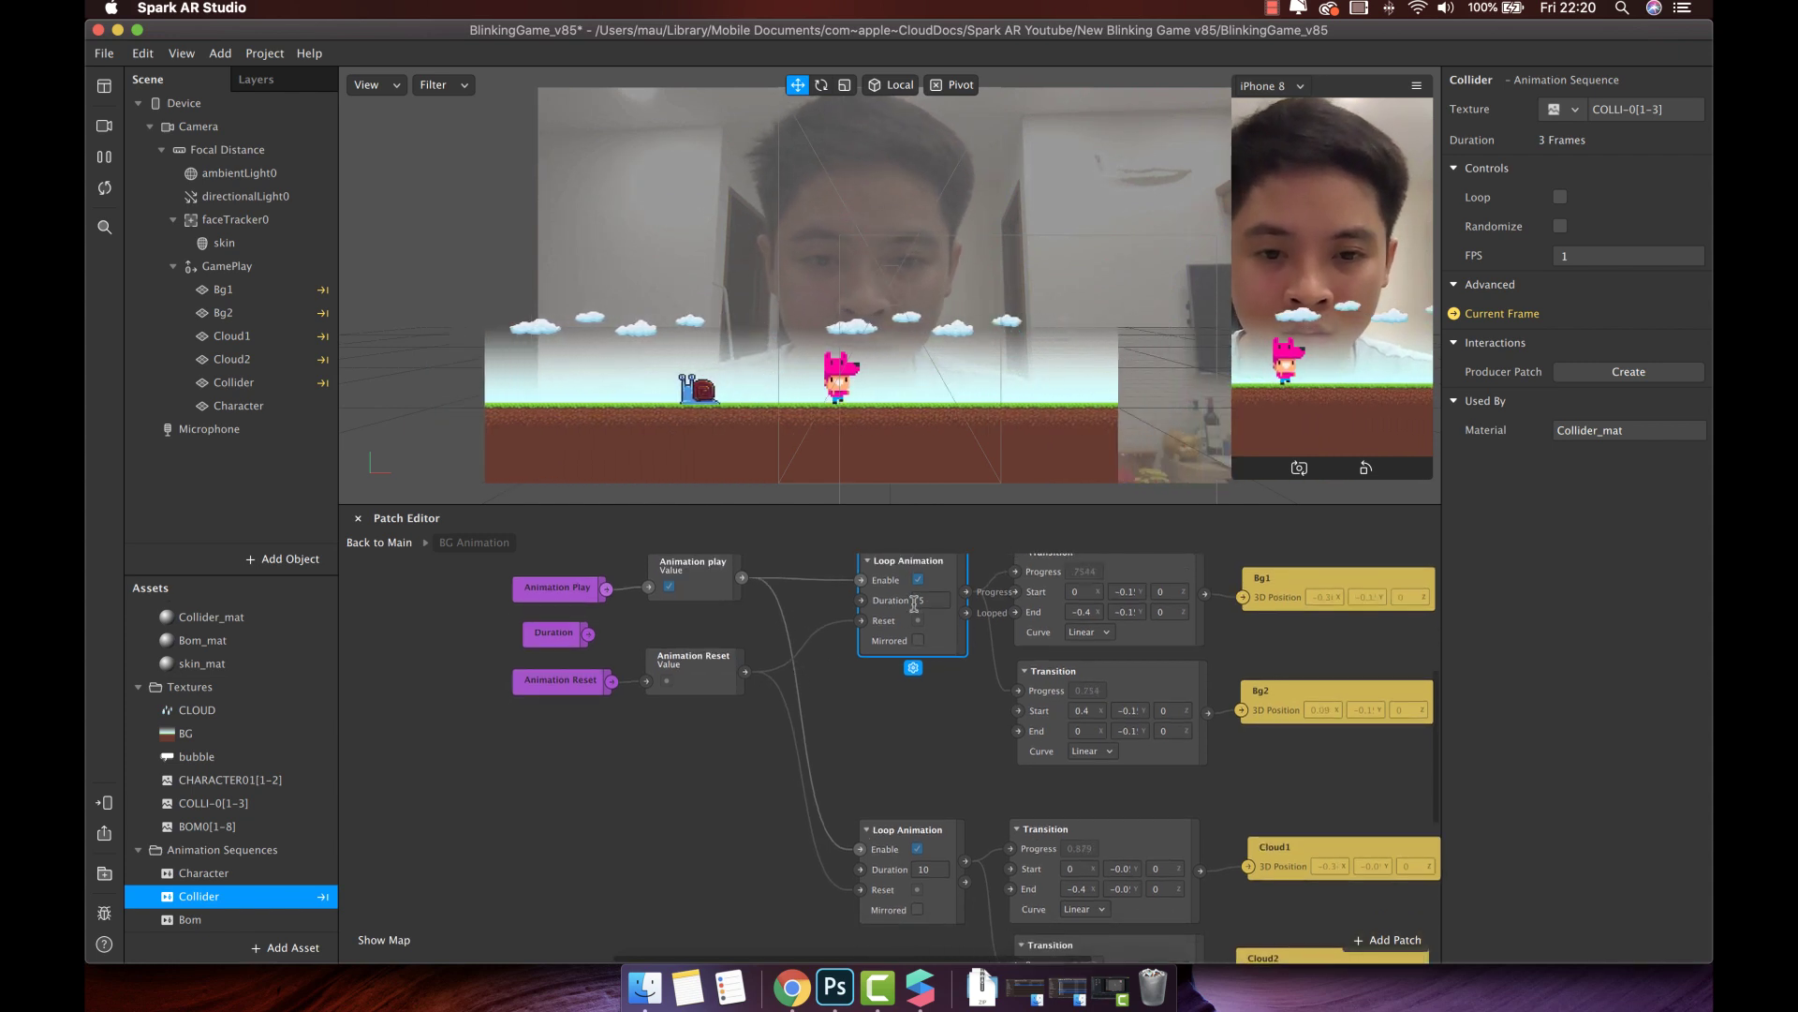
left_click_drag(562, 642, 566, 775)
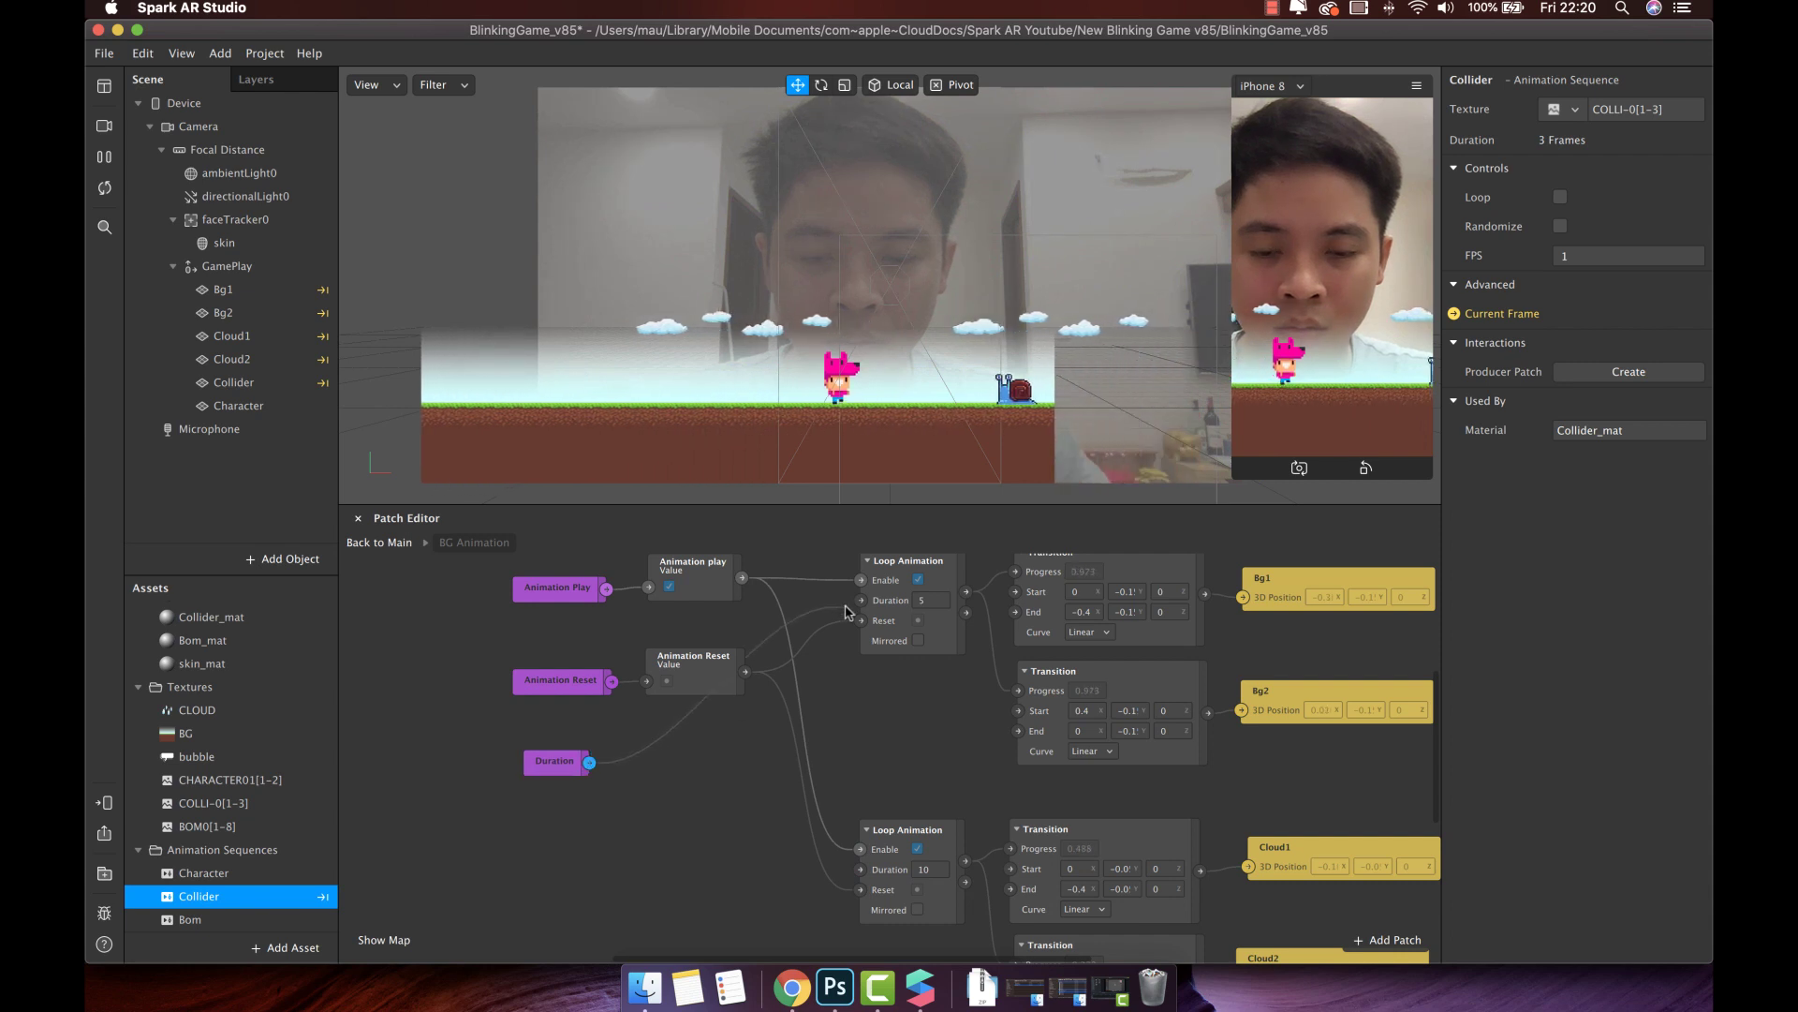
Multiply the Duration input by 2 with a Multiply patch and feed the result into the clouds' Loop Animation Duration
left_click_drag(674, 837, 677, 839)
type("mult")
key("Return")
left_click(719, 881)
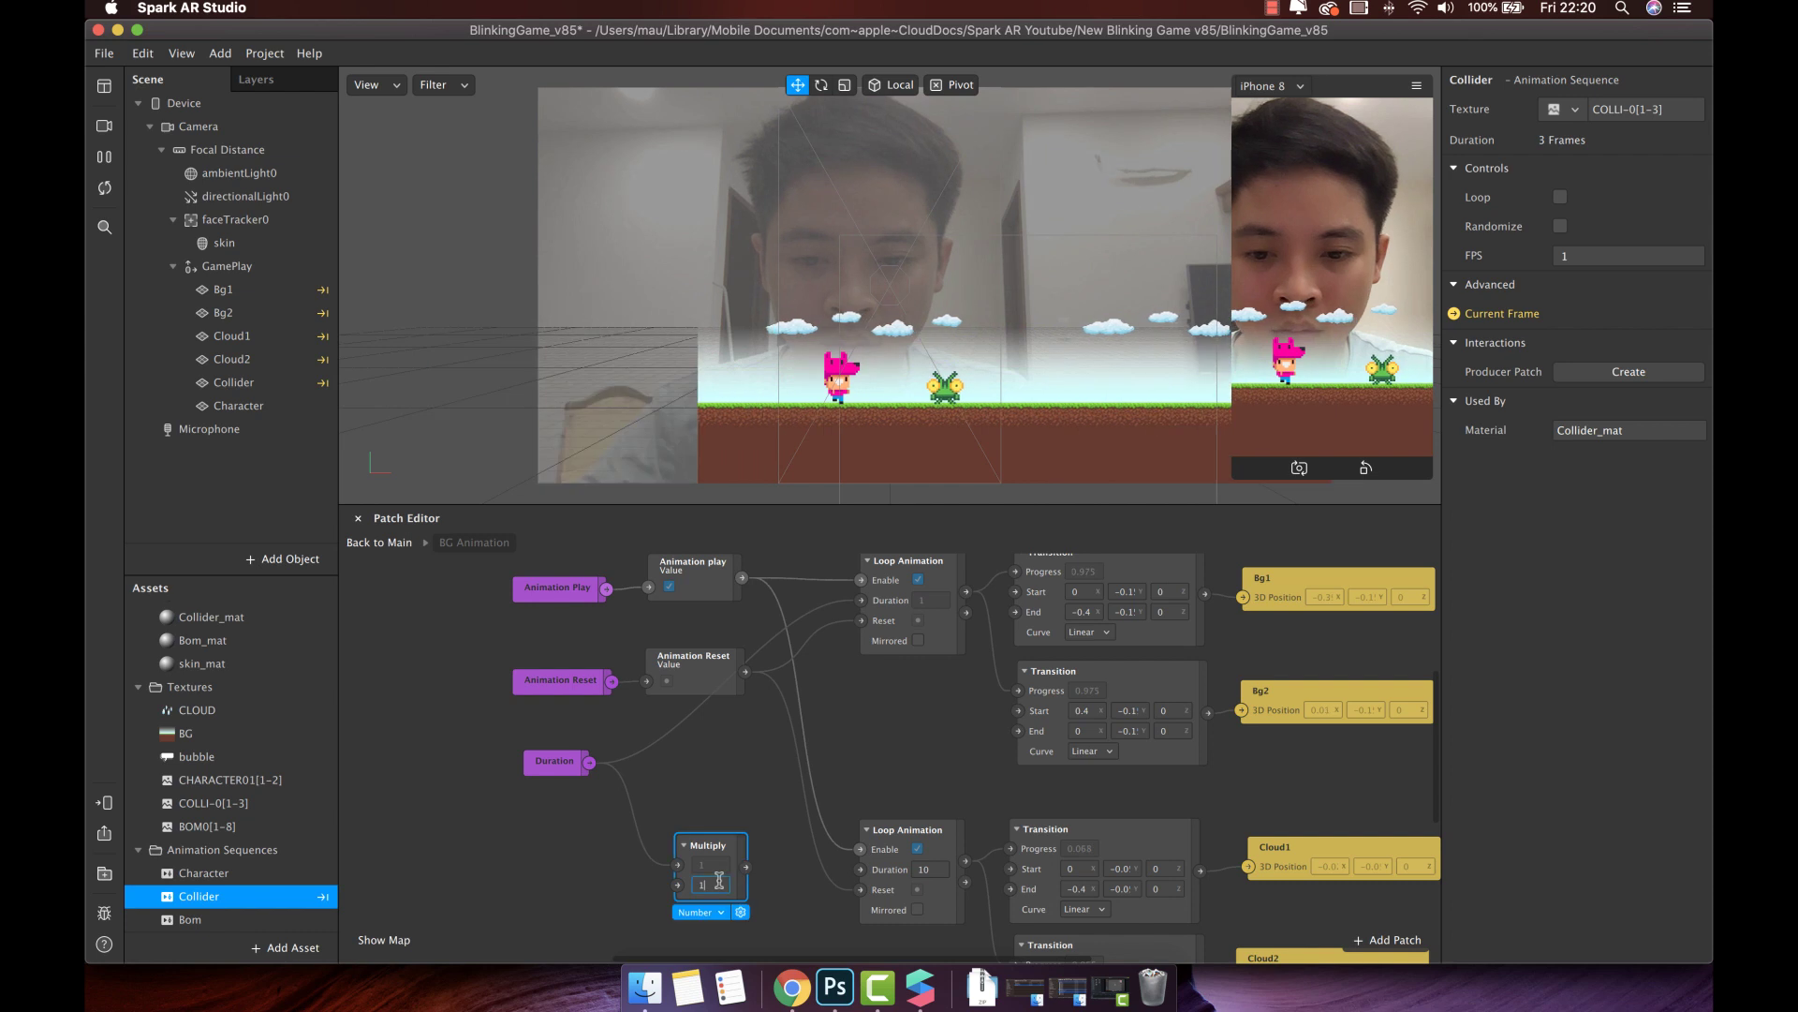
key("Return")
left_click_drag(746, 868, 863, 871)
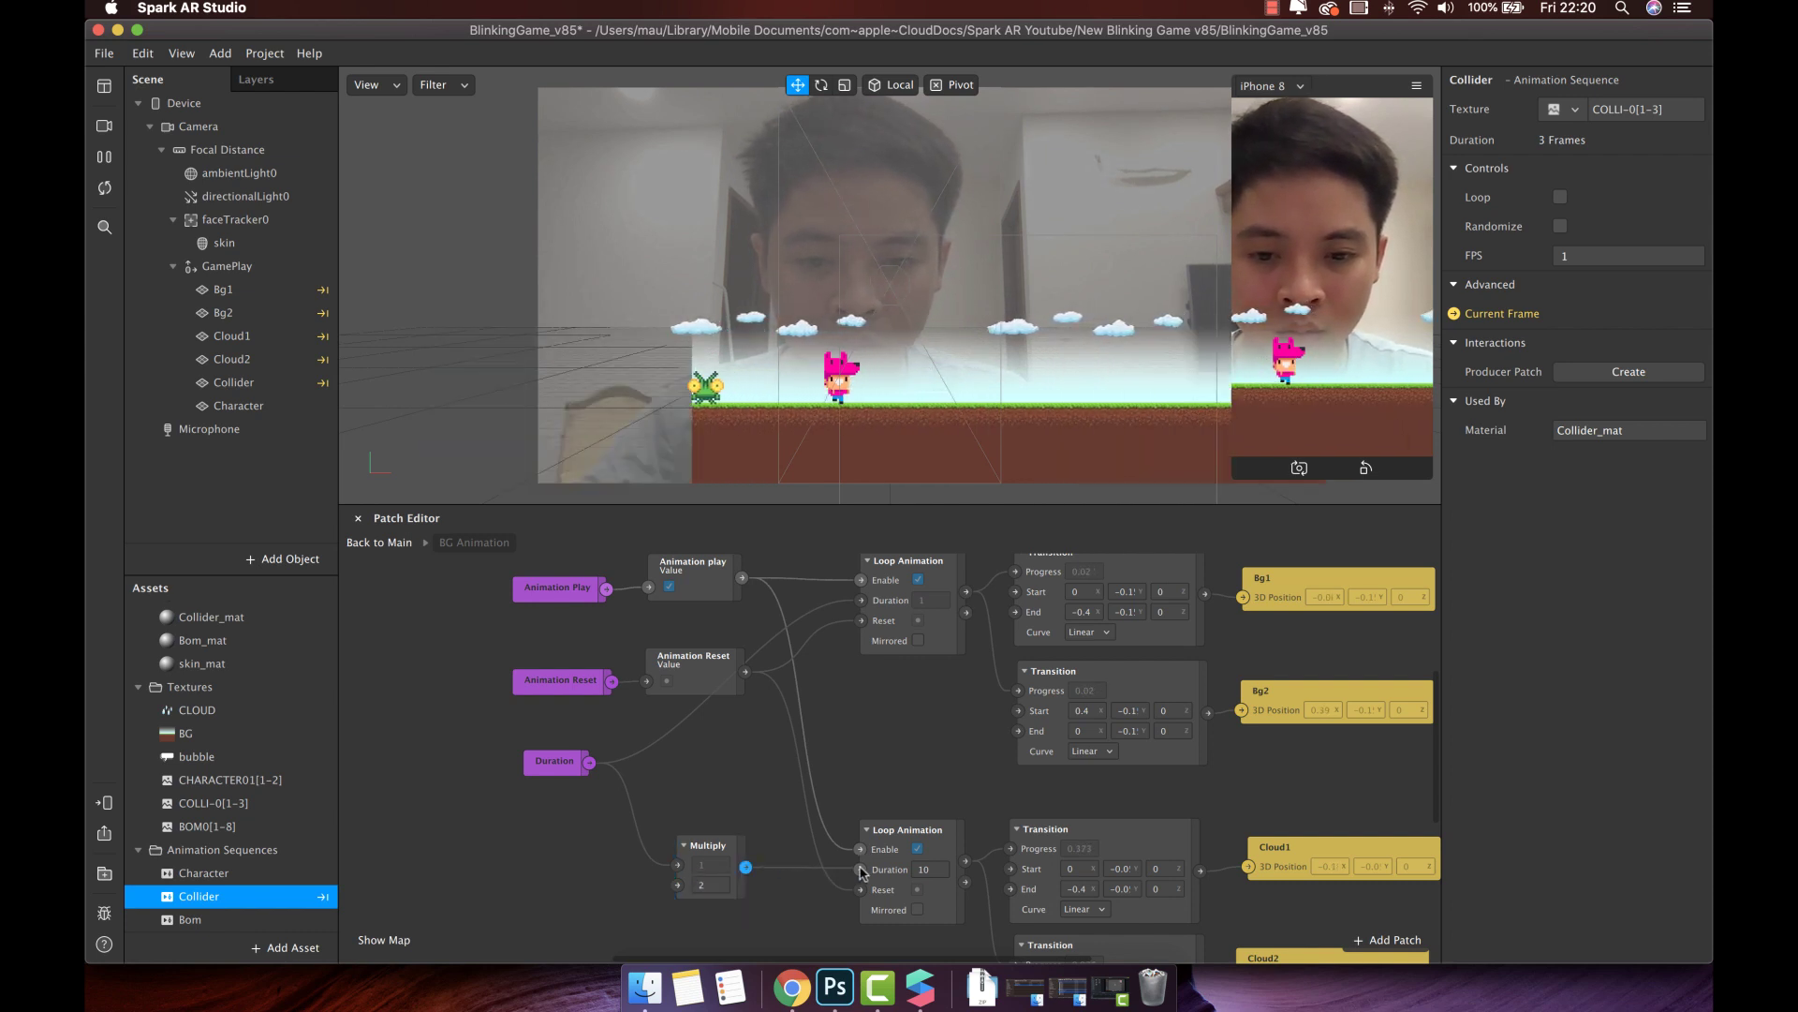
left_click_drag(726, 863, 709, 862)
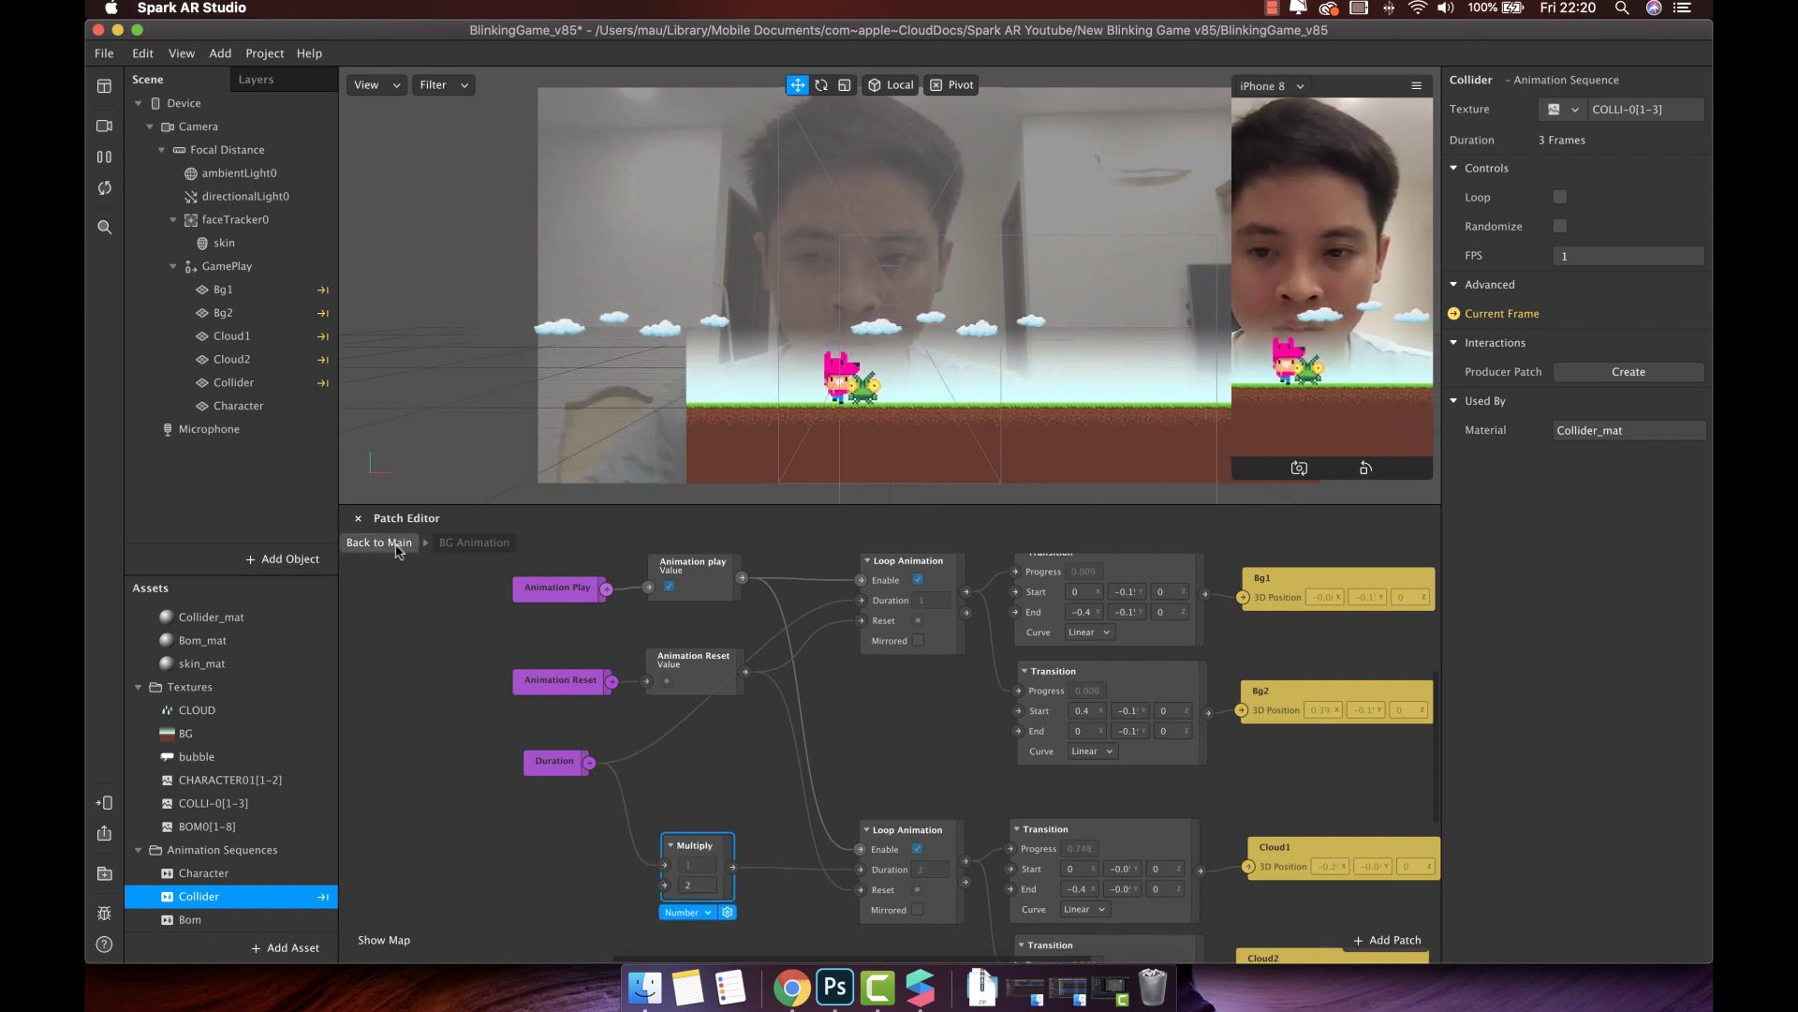
Set the BG Animation group's Duration to 5 and rearrange the Duration, Multiply and Animation Reset patches inside the group
left_click(380, 544)
left_click(799, 628)
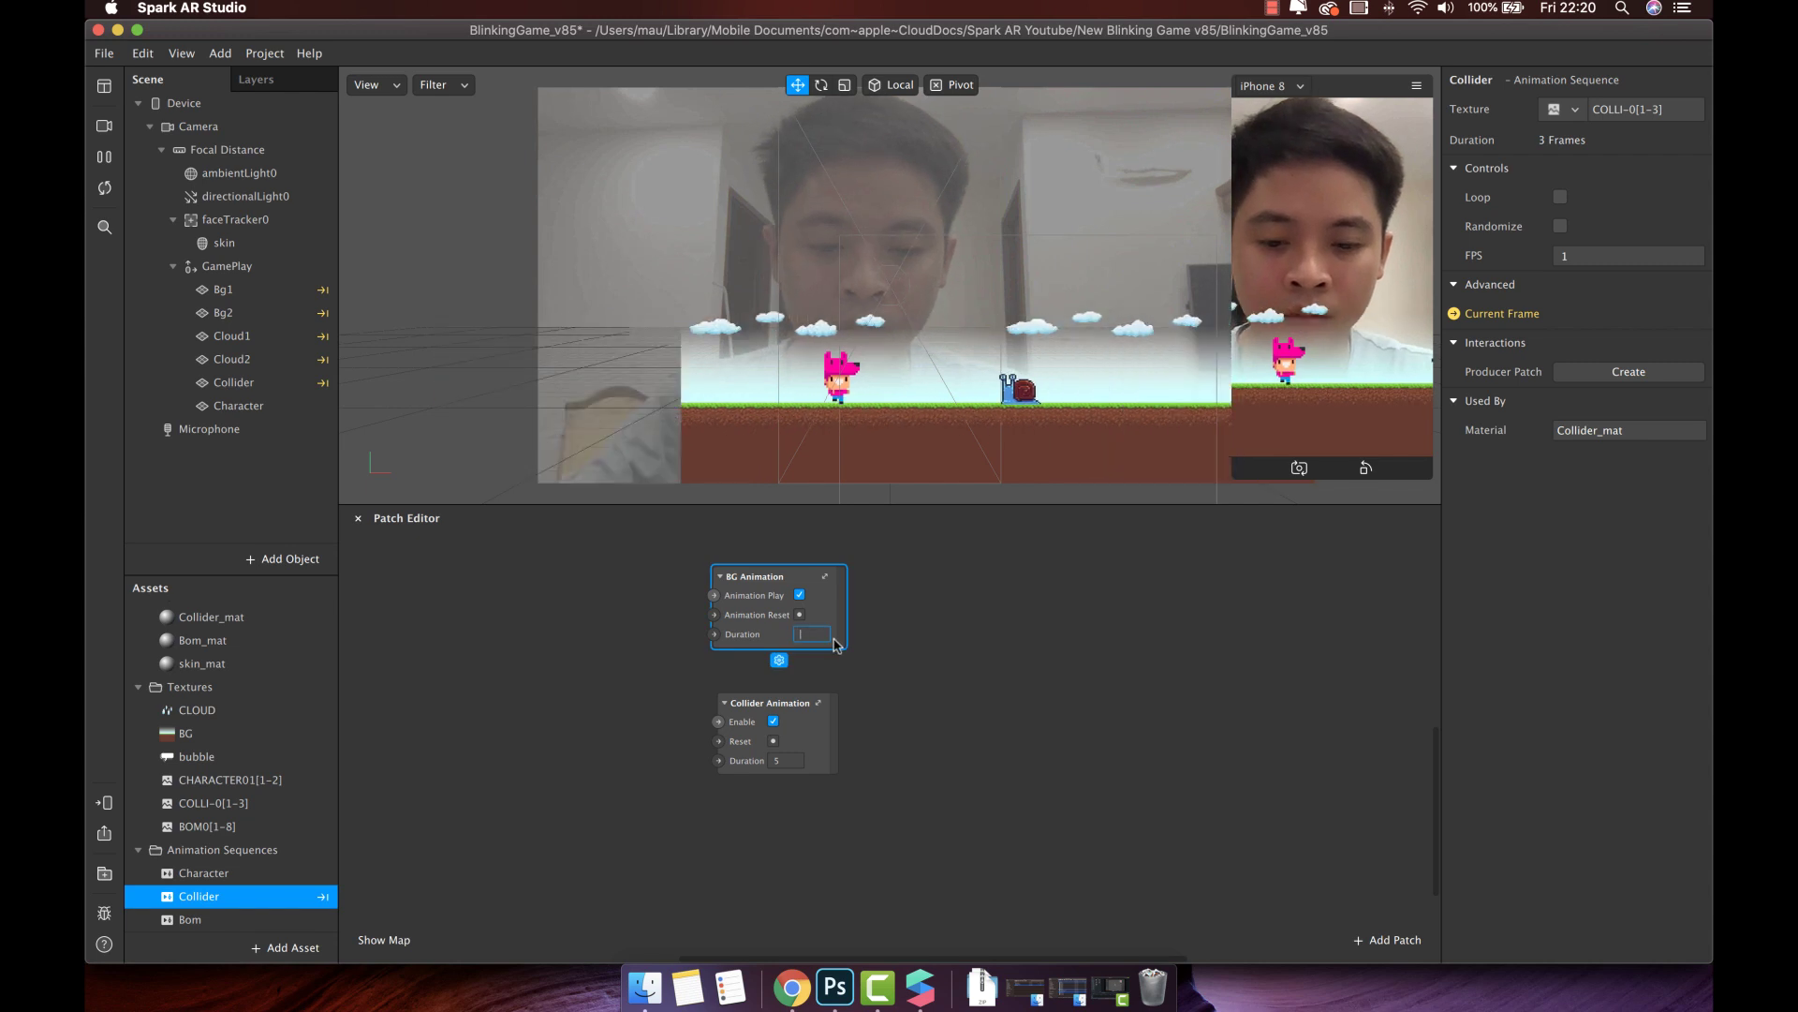
left_click(825, 579)
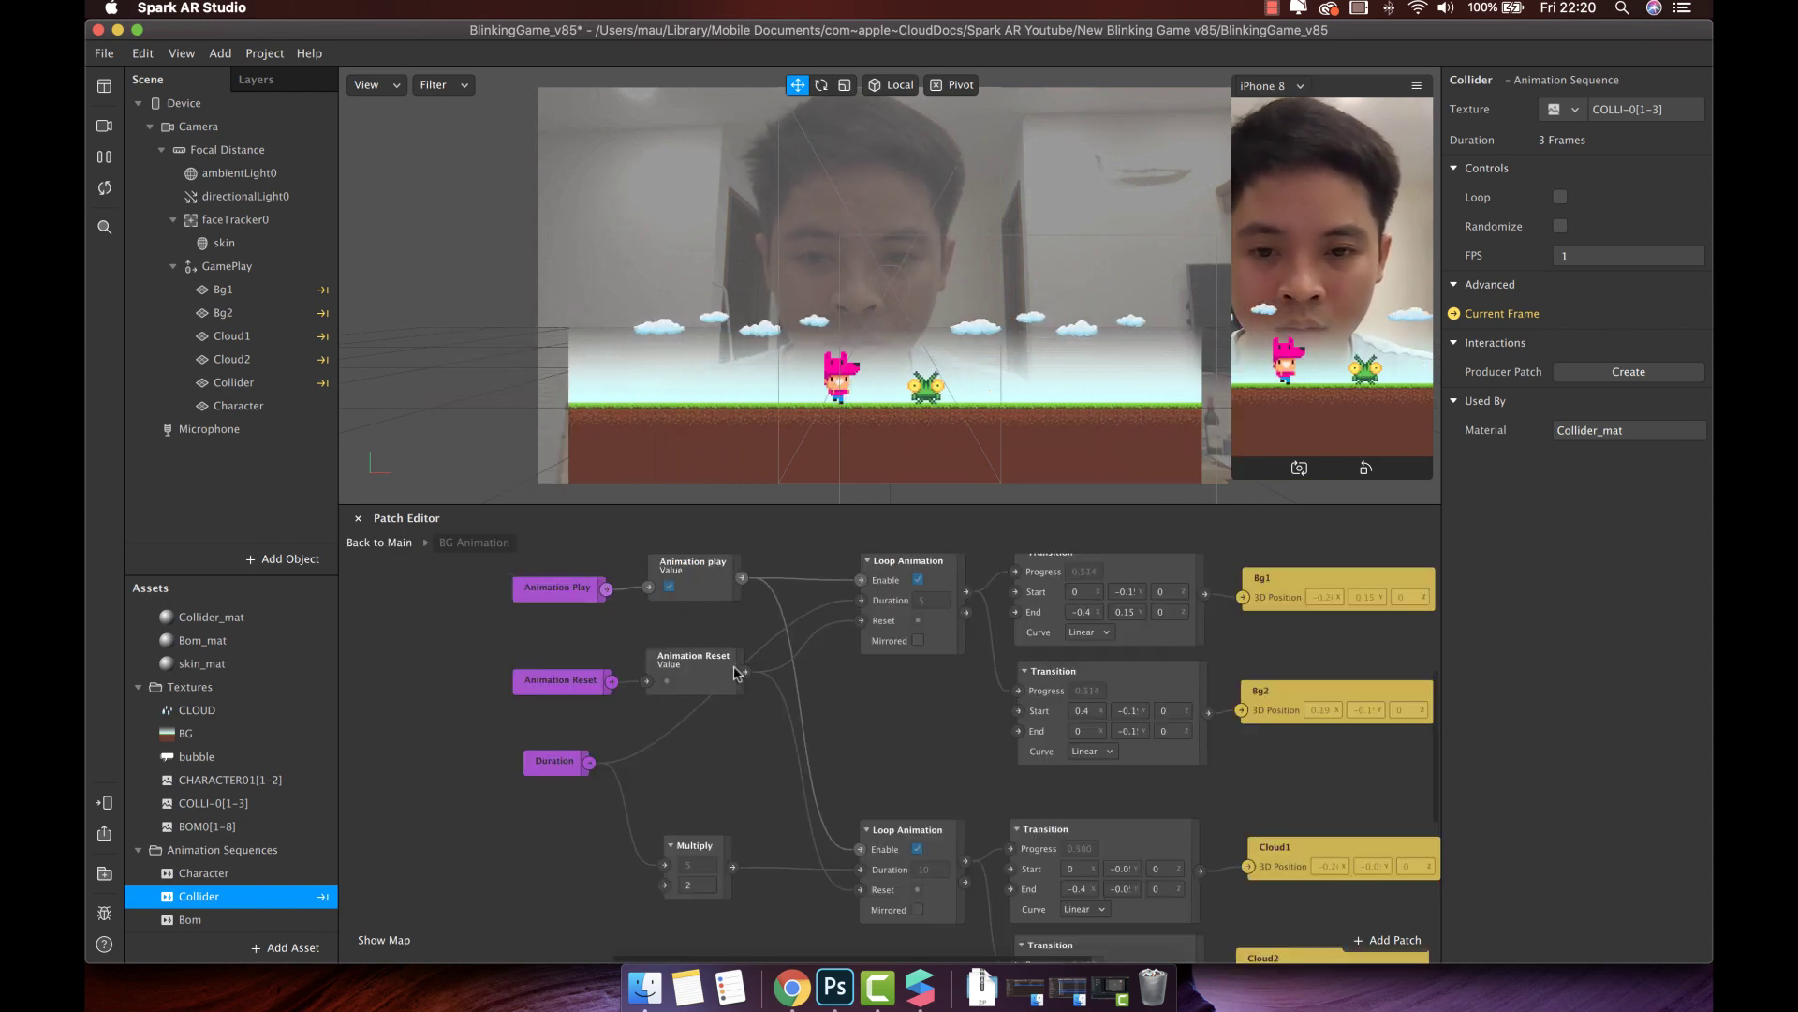
scroll(609, 659, "left", 1)
left_click_drag(609, 656, 720, 810)
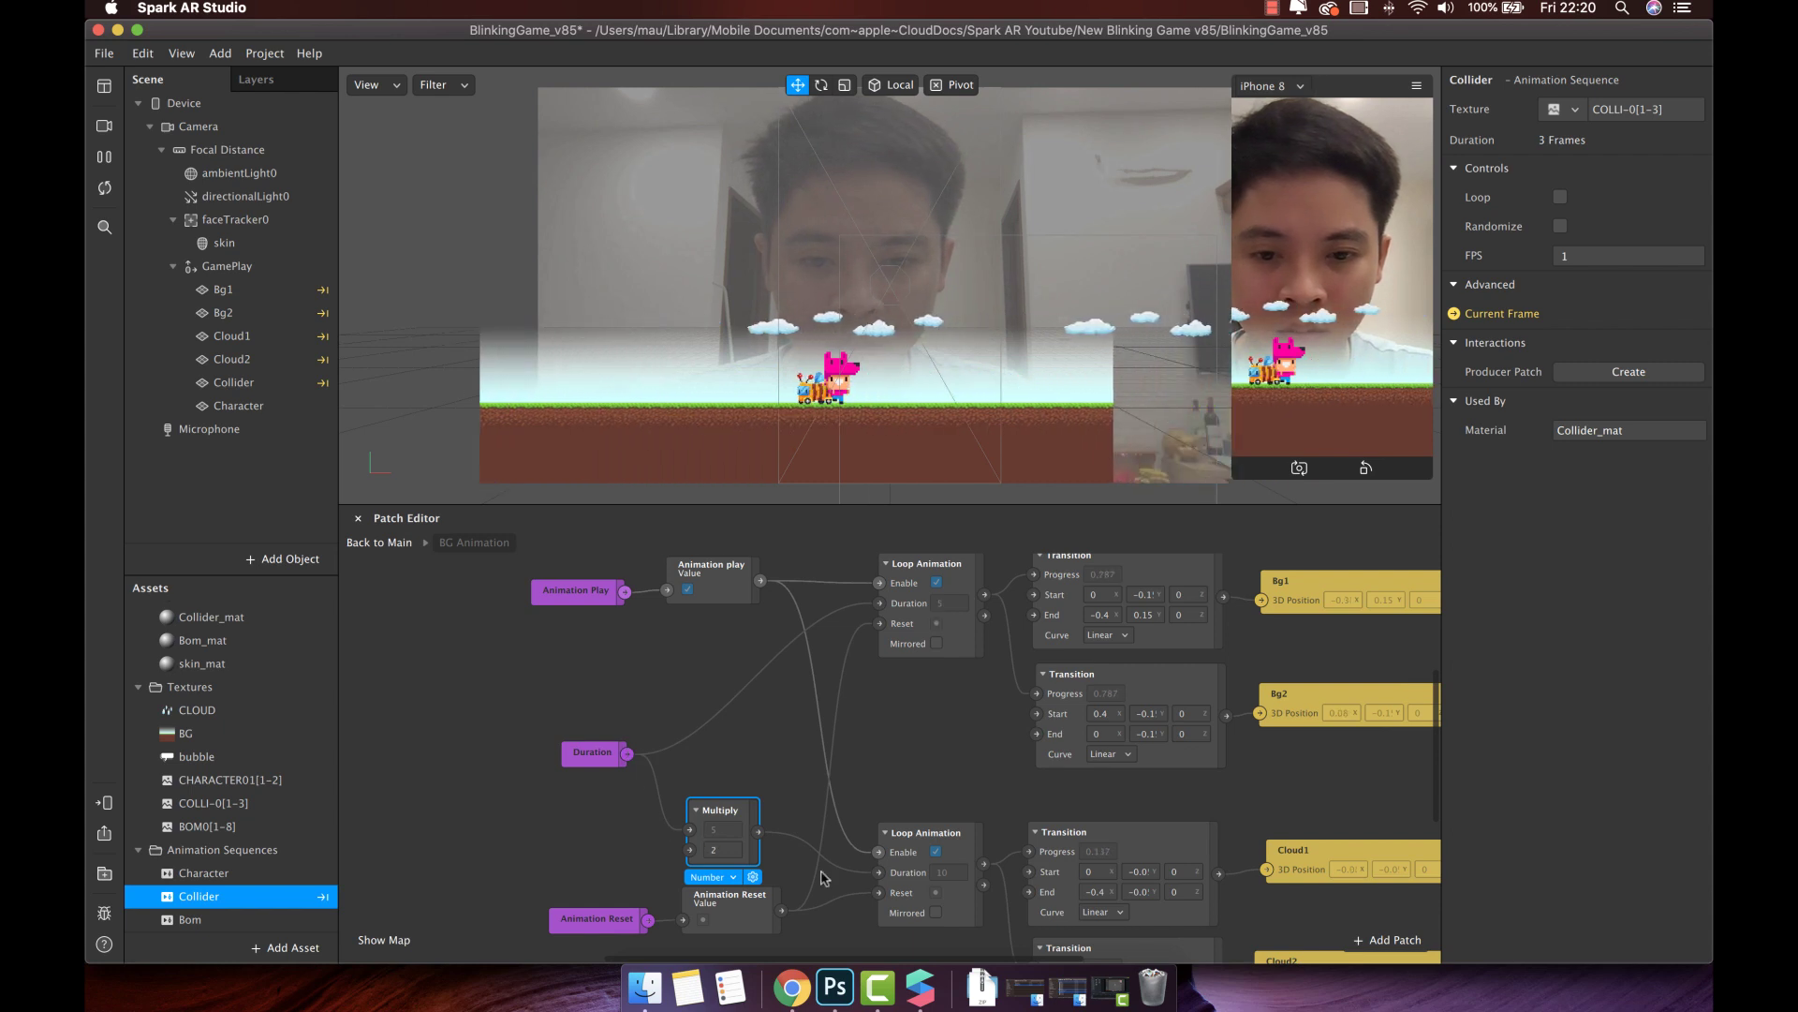
left_click_drag(721, 811, 724, 778)
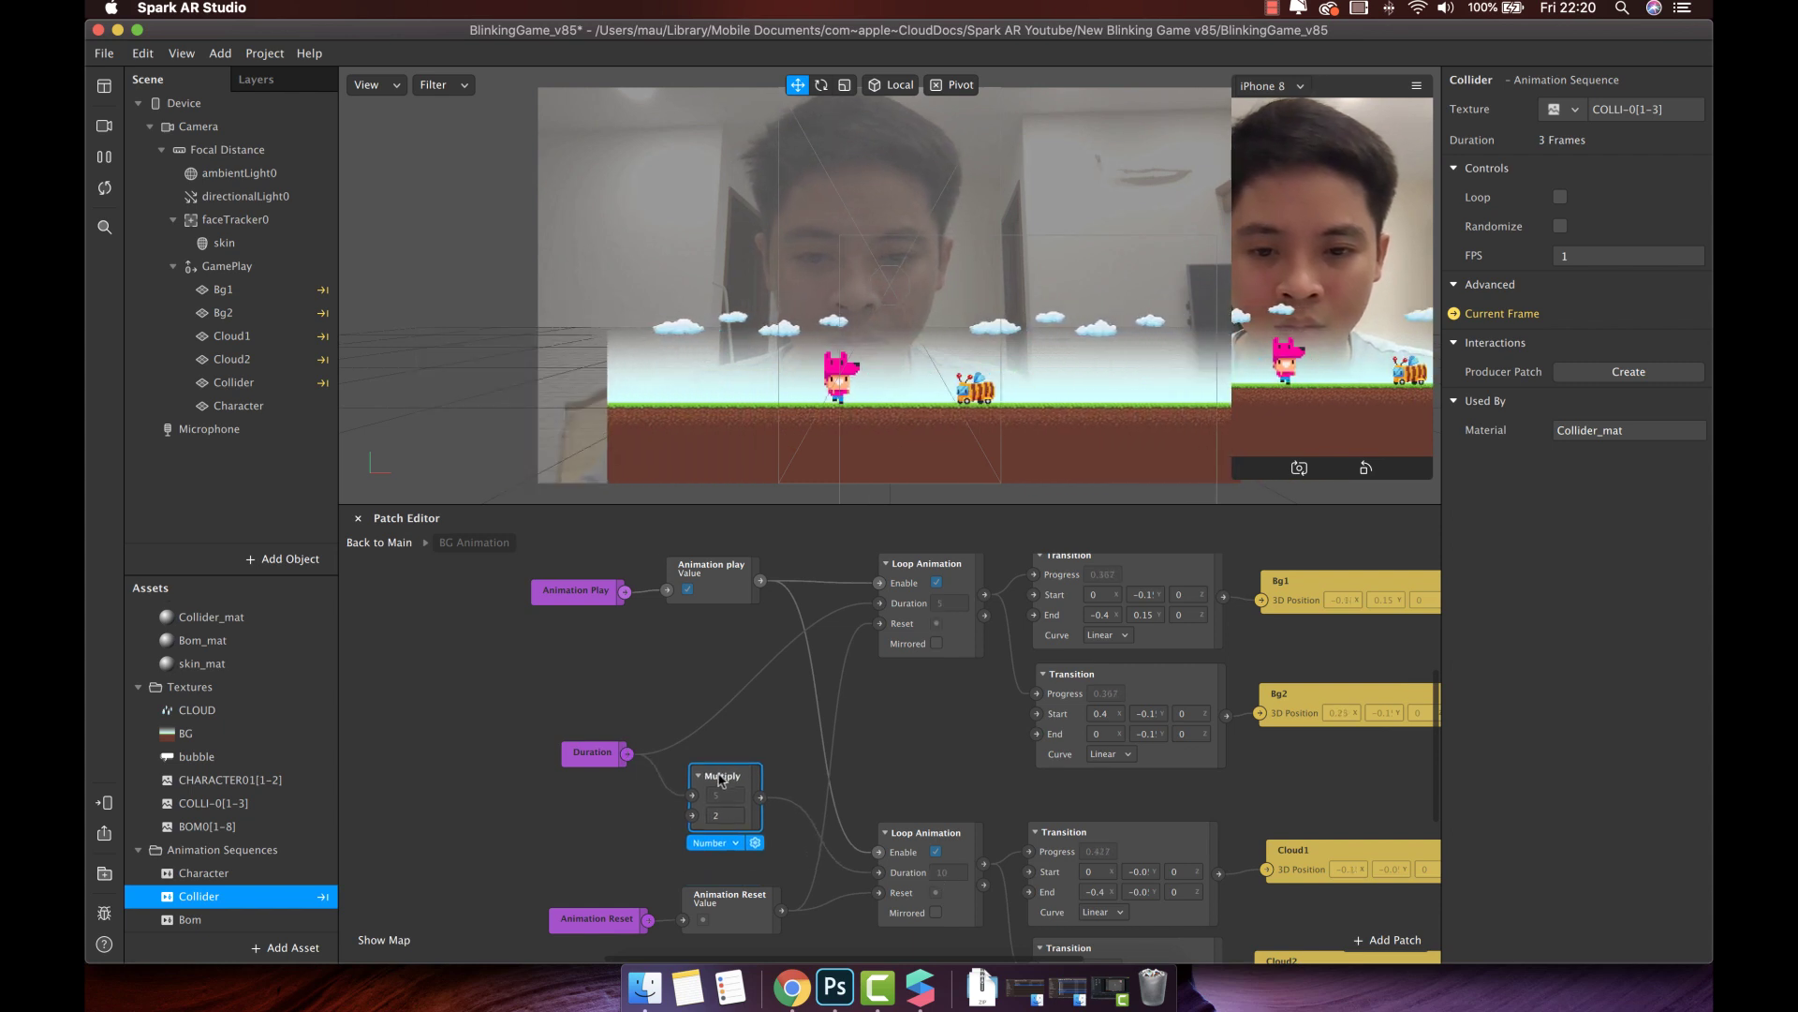
left_click(390, 544)
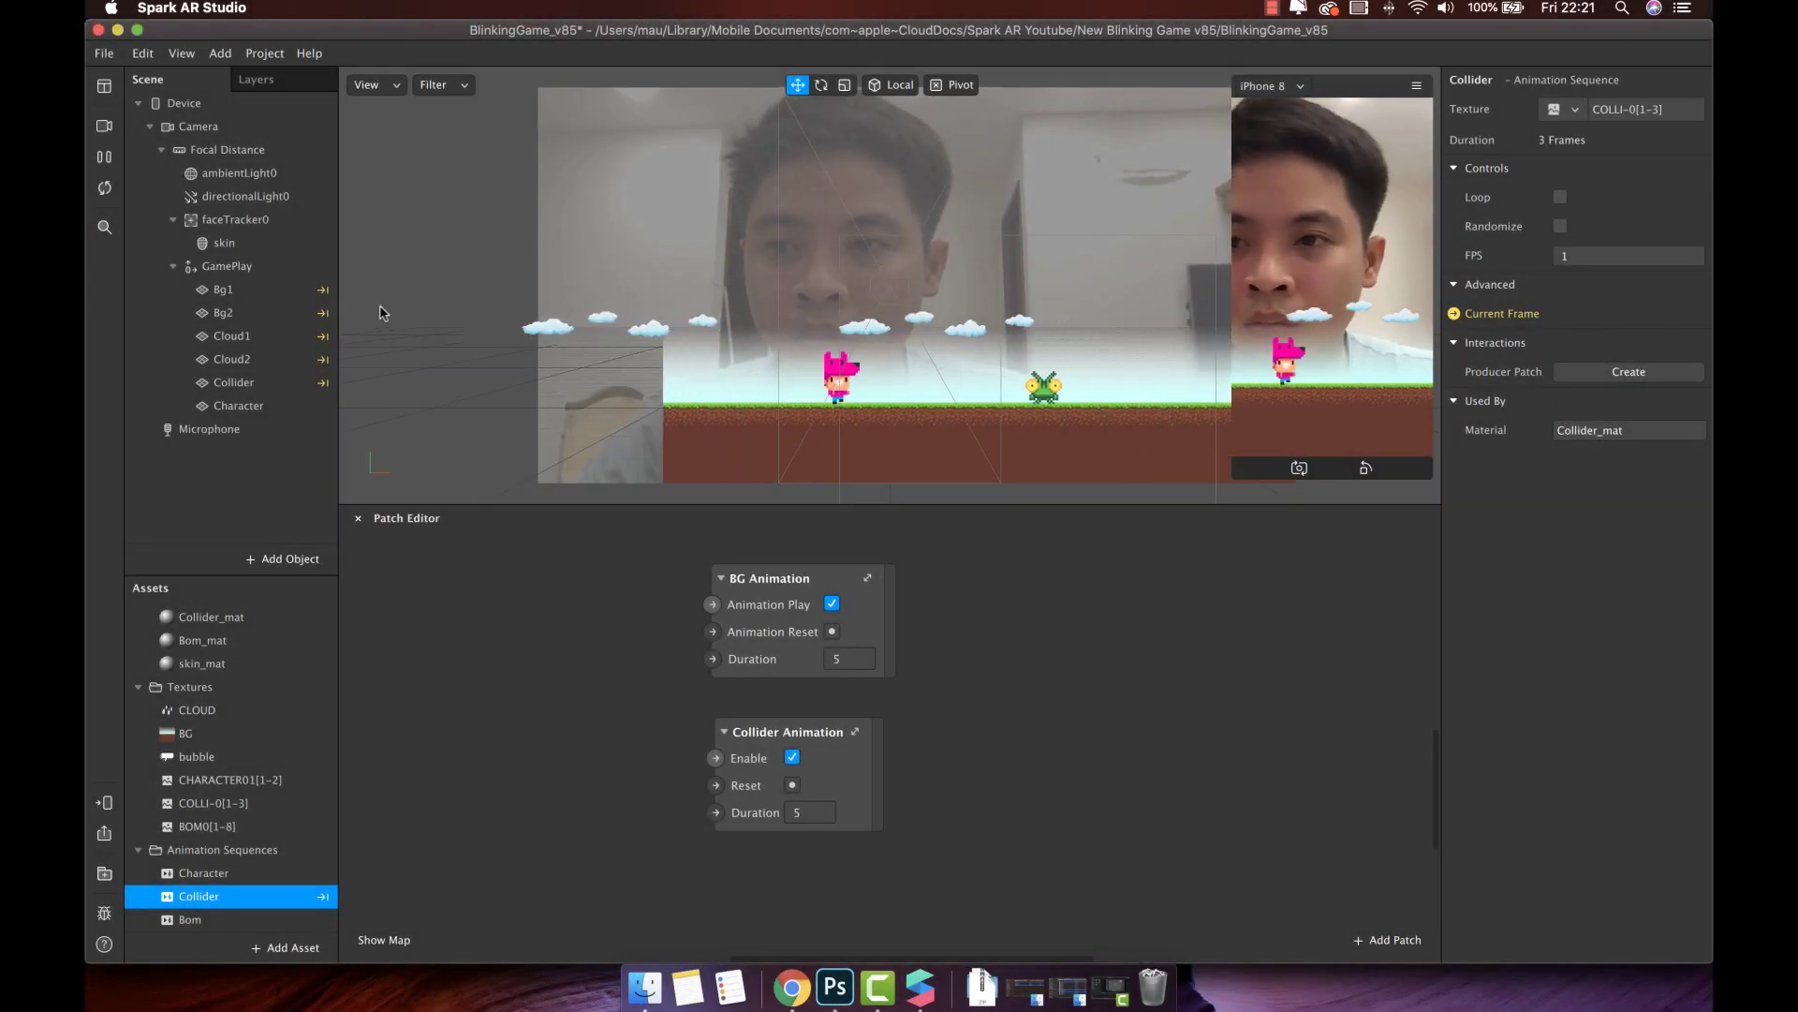
Create a Blink interaction patch from faceTracker0
left_click(250, 223)
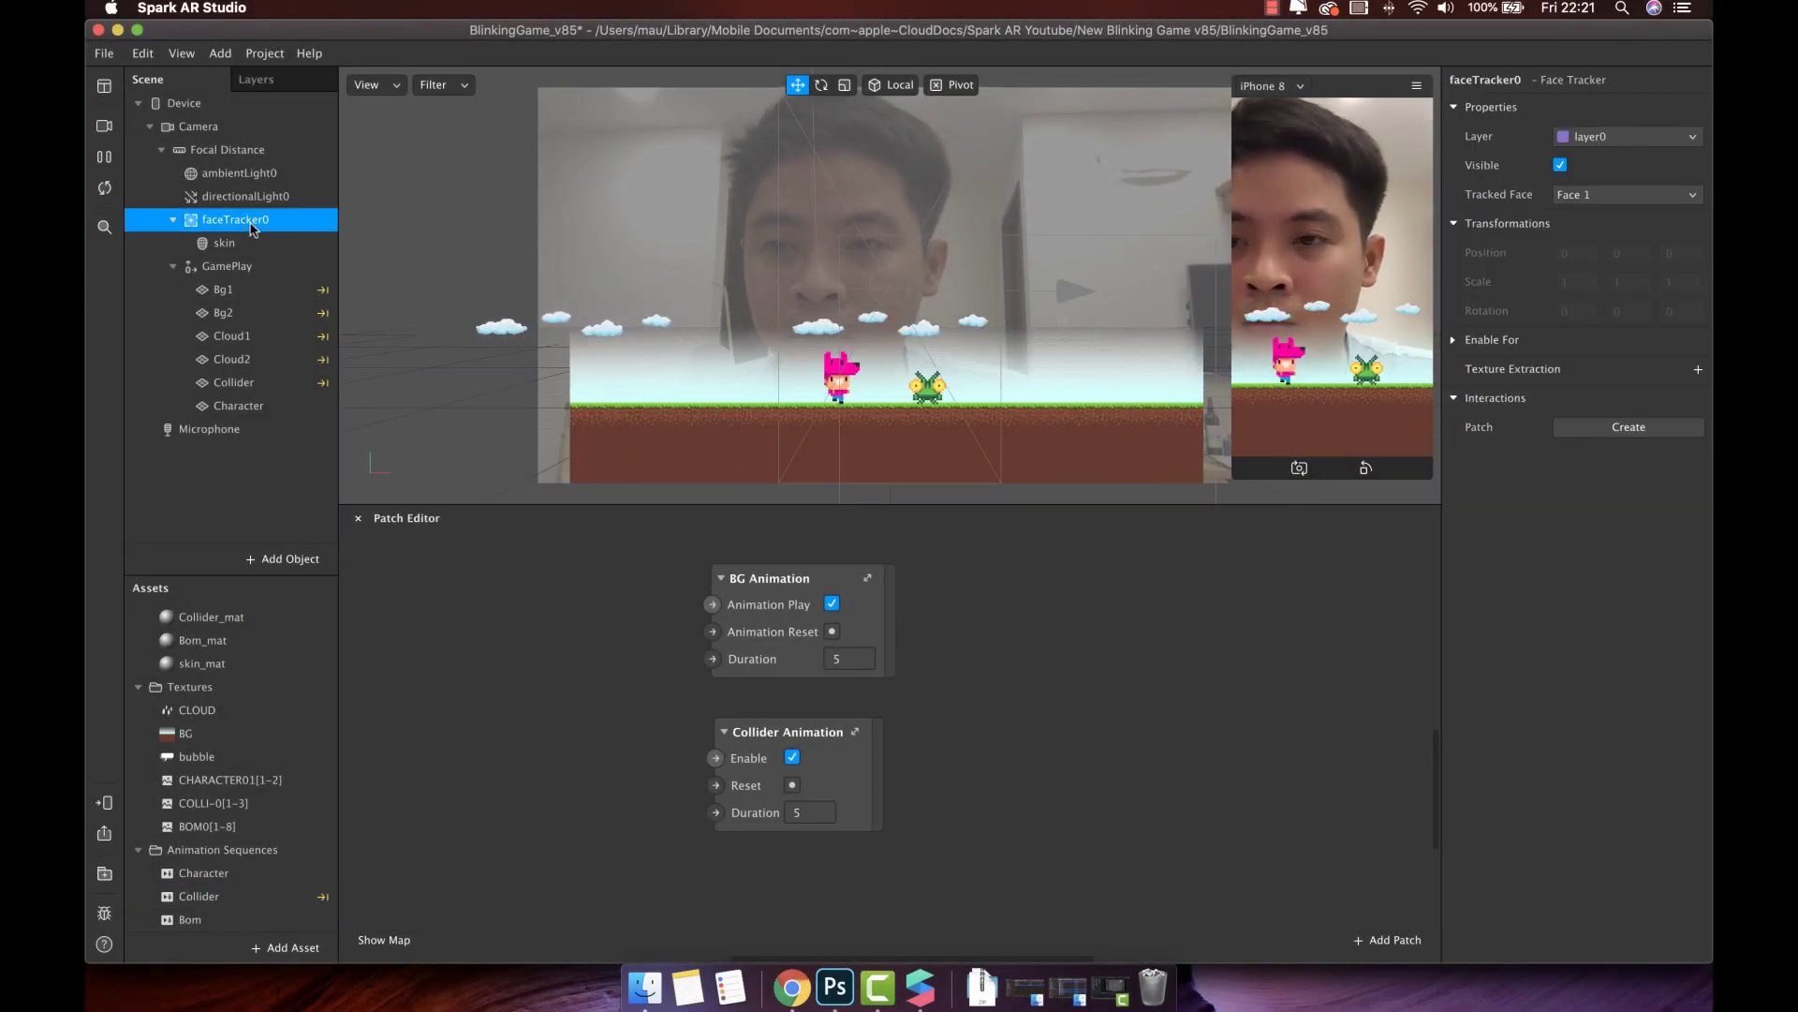
left_click(1627, 427)
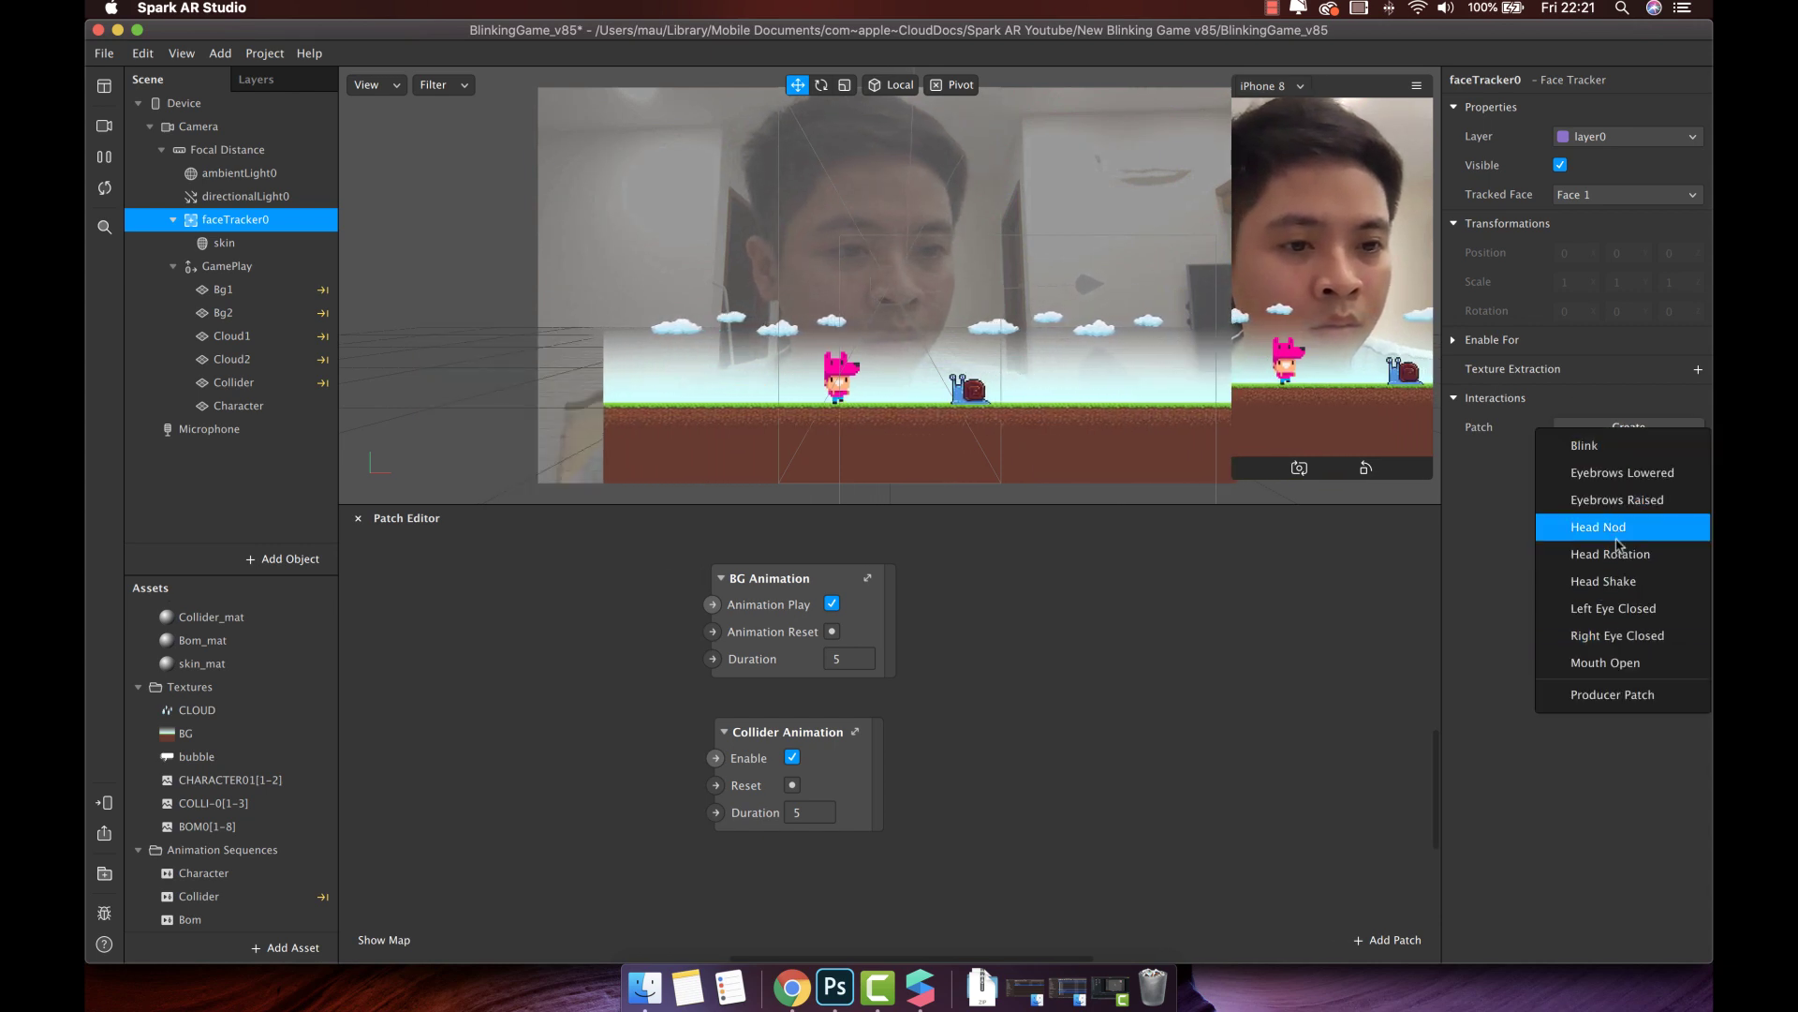
left_click(1611, 451)
scroll(1312, 619, "left", 3)
scroll(1315, 619, "down", 2)
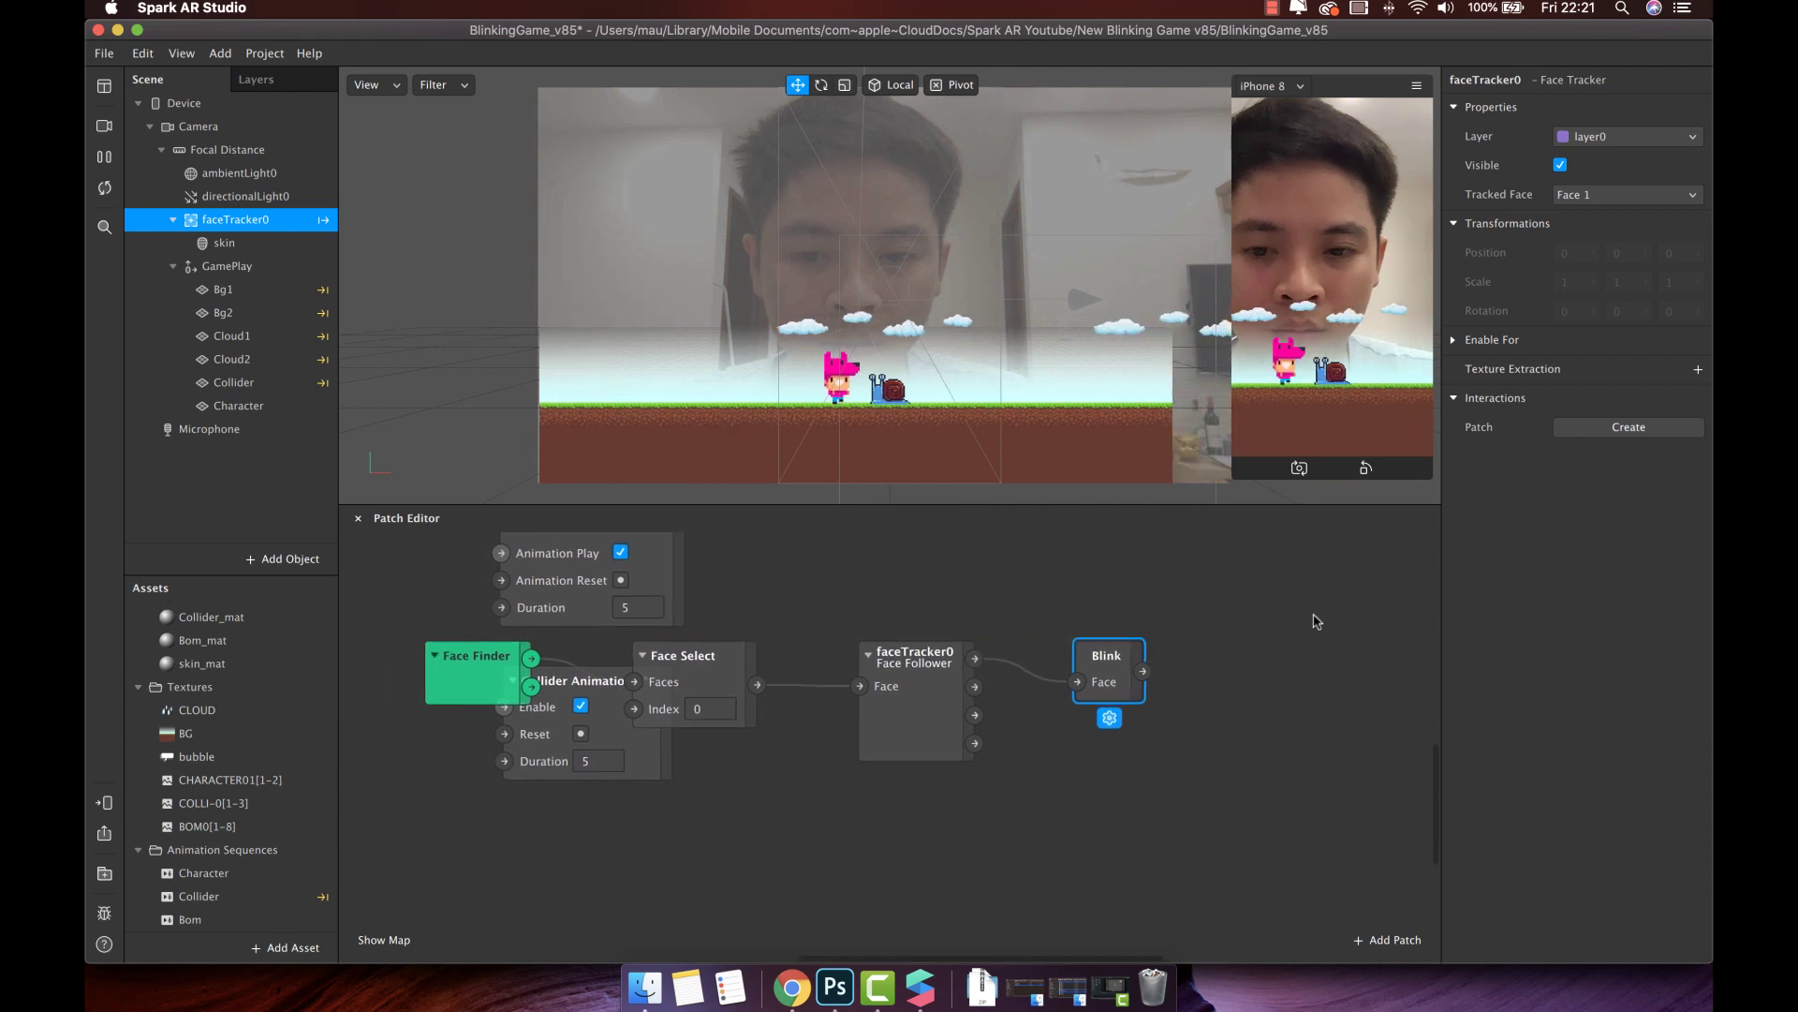
Move the face tracking and Blink patches to free space beside the animation groups and space them closer together
scroll(1314, 619, "right", 2)
left_click_drag(1152, 618, 609, 750)
left_click_drag(423, 653, 806, 550, "shift")
scroll(805, 553, "right", 2)
scroll(806, 553, "up", 1)
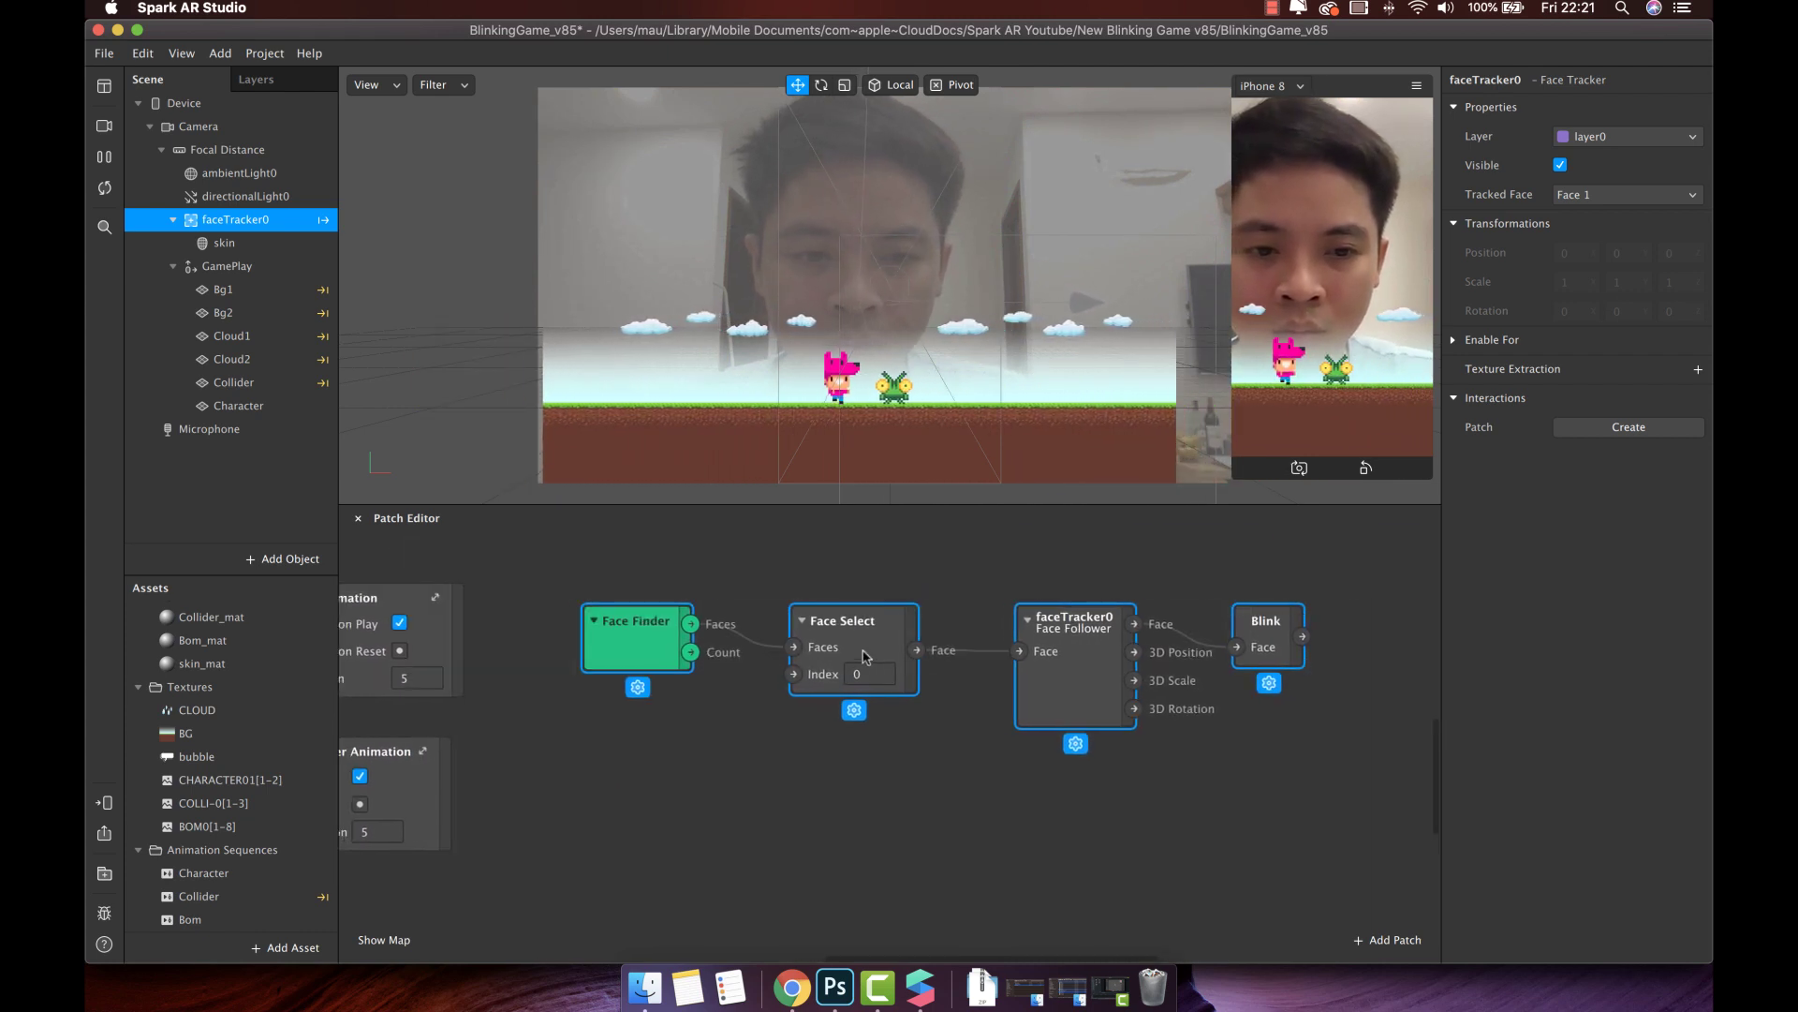
left_click(857, 647)
left_click_drag(845, 619, 771, 618)
left_click_drag(1059, 623, 927, 623)
left_click_drag(1258, 623, 1060, 626)
left_click_drag(899, 641, 888, 641)
Add an Animation patch whose Play input is triggered by the Blink output
scroll(1124, 656, "right", 5)
left_click(957, 666)
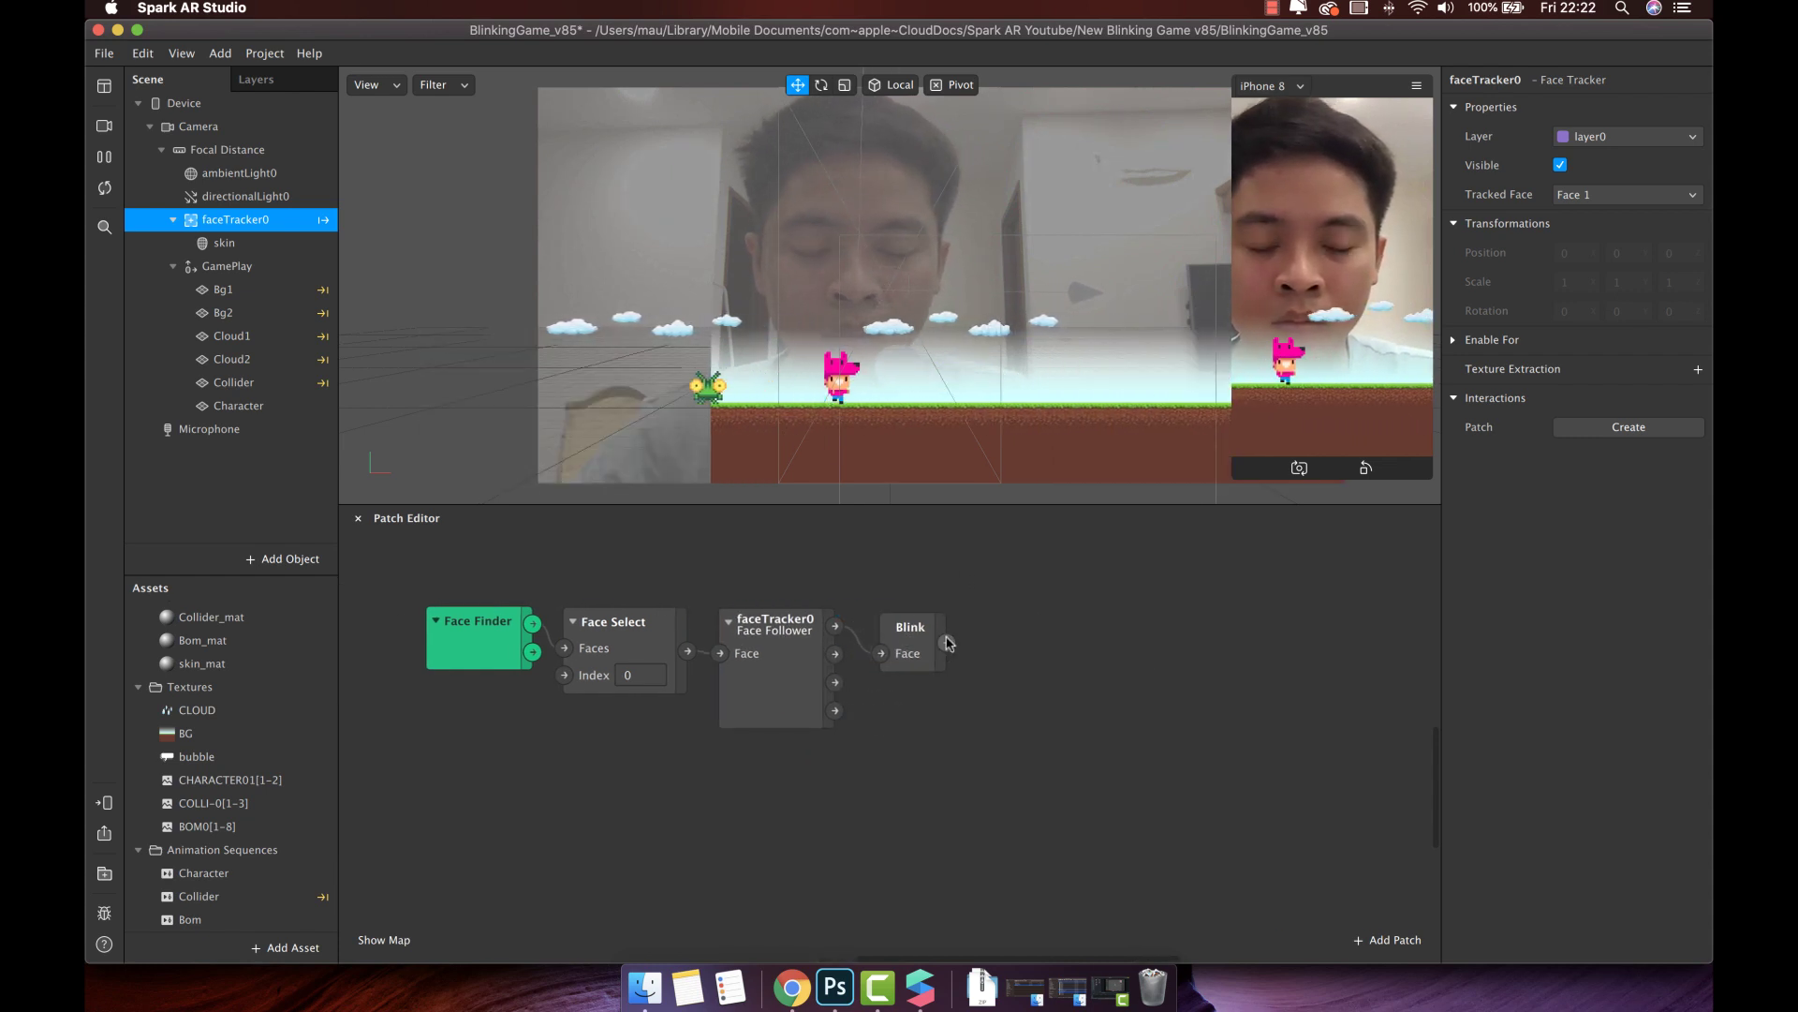
left_click_drag(1037, 612, 1031, 617)
type("anim")
key("Return")
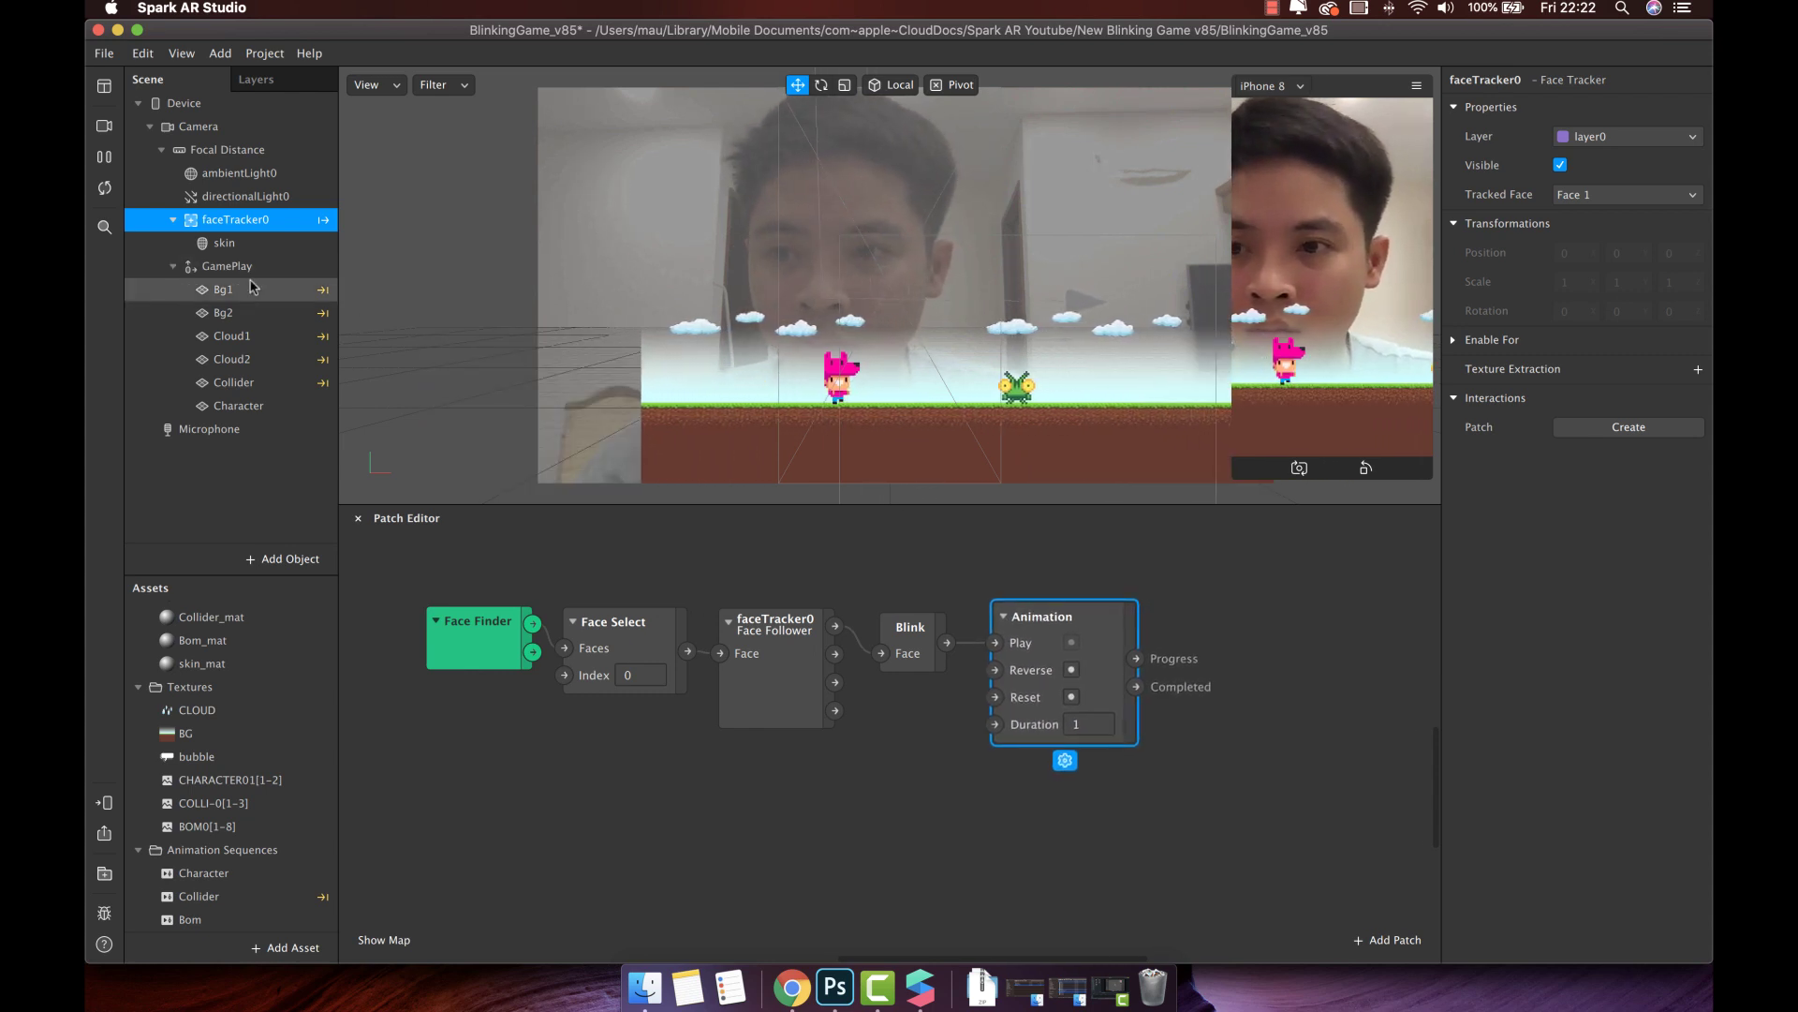
Create a 3D Position patch for the Character object and move it to free space beyond the Animation patch
left_click(258, 407)
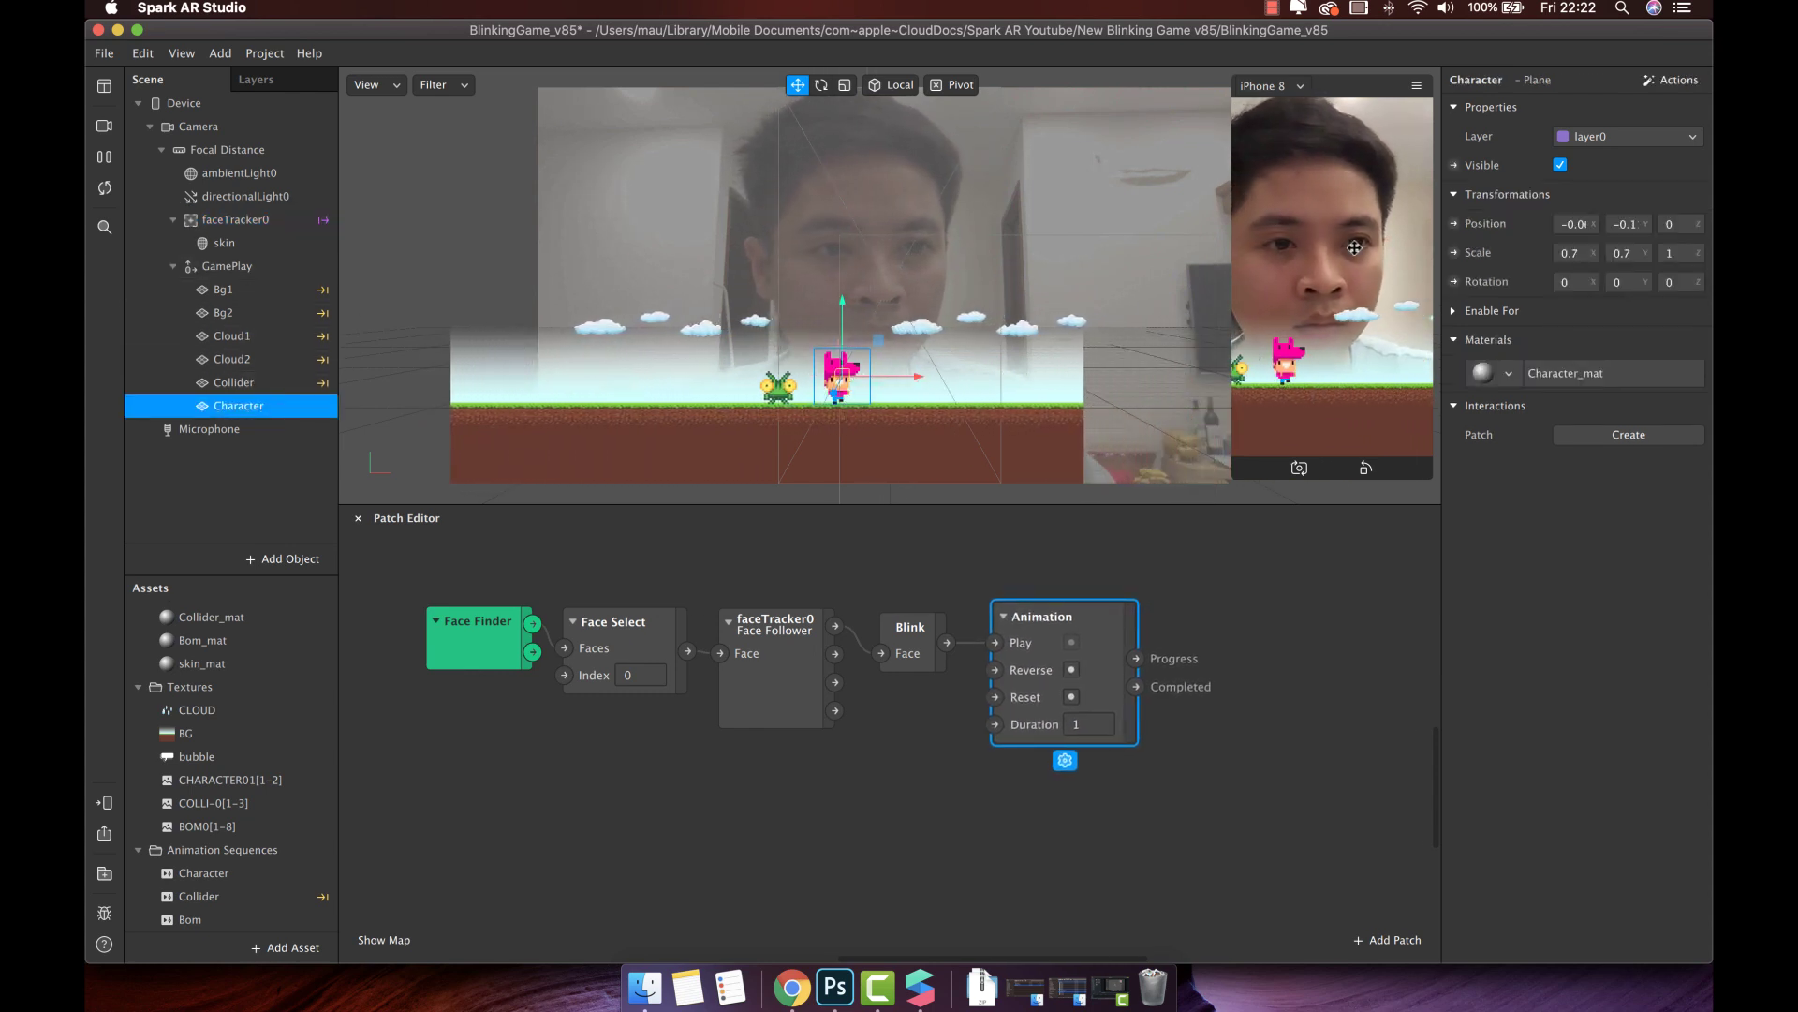
left_click(1455, 223)
scroll(1101, 716, "right", 5)
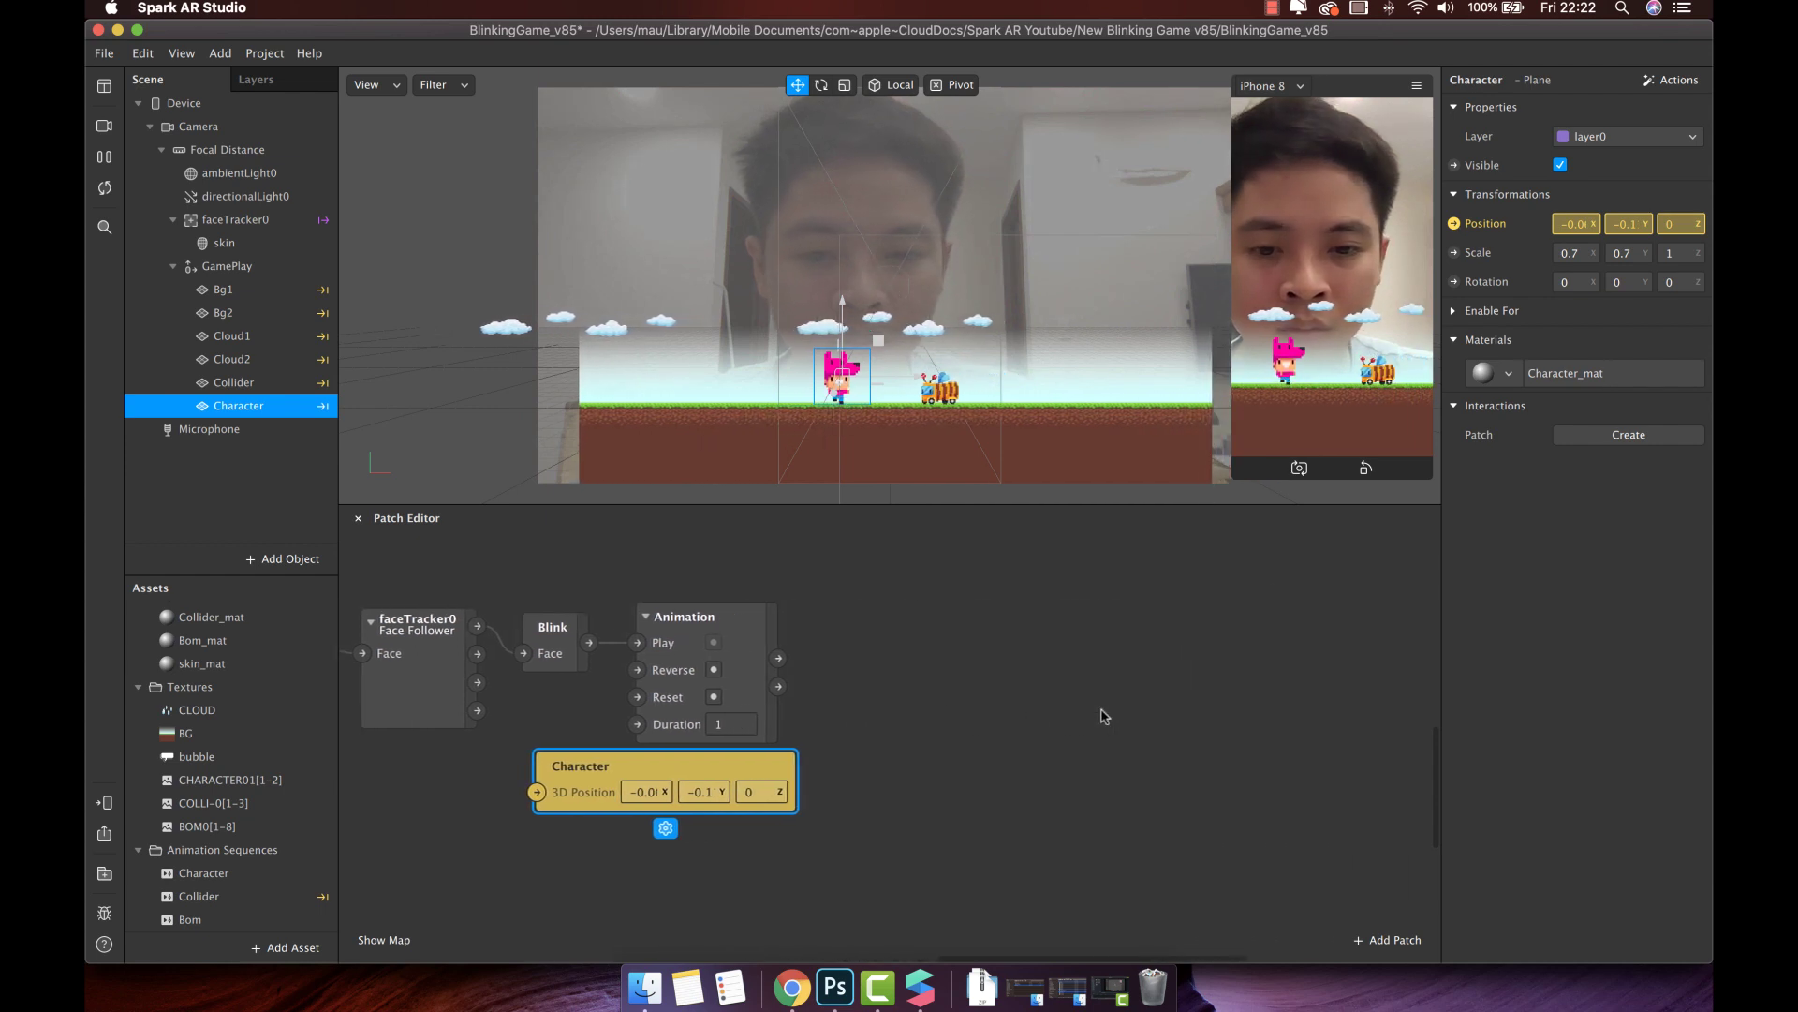
left_click_drag(629, 763, 1169, 709)
scroll(960, 702, "down", 5)
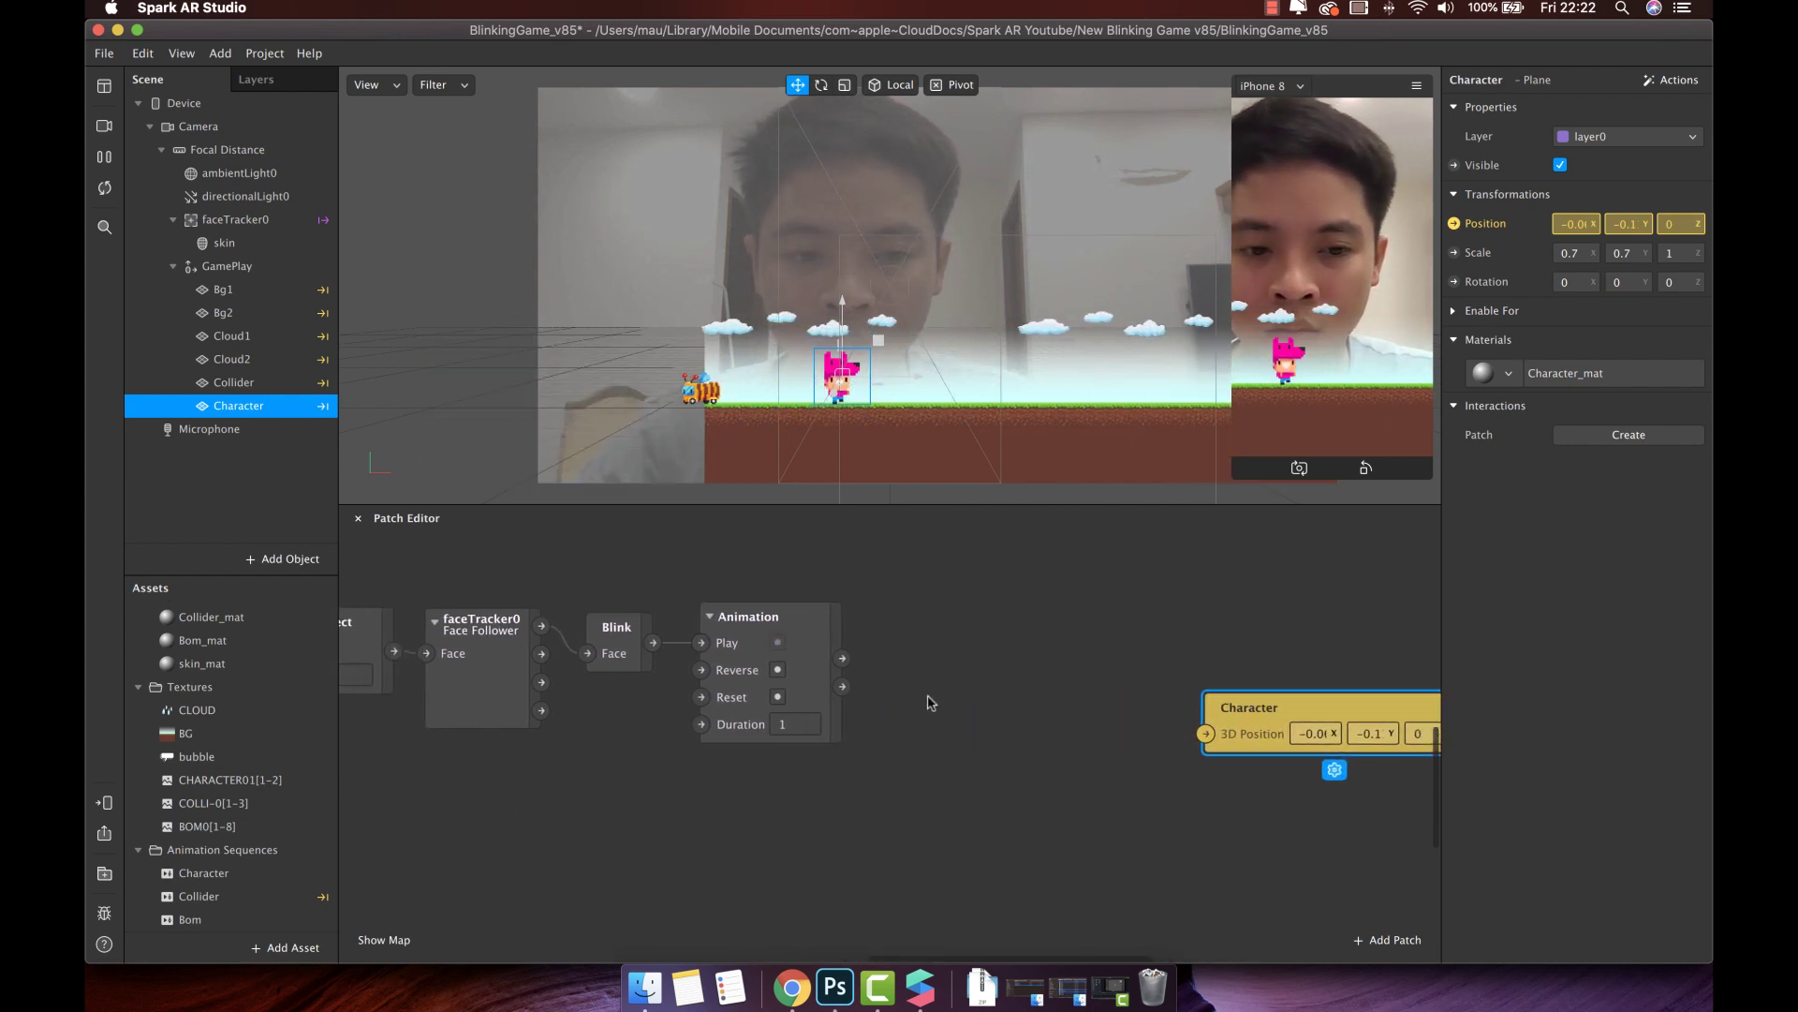
Add a Transition patch fed by the Animation's Progress output and line up the Character patch beside it
left_click_drag(860, 667, 902, 665)
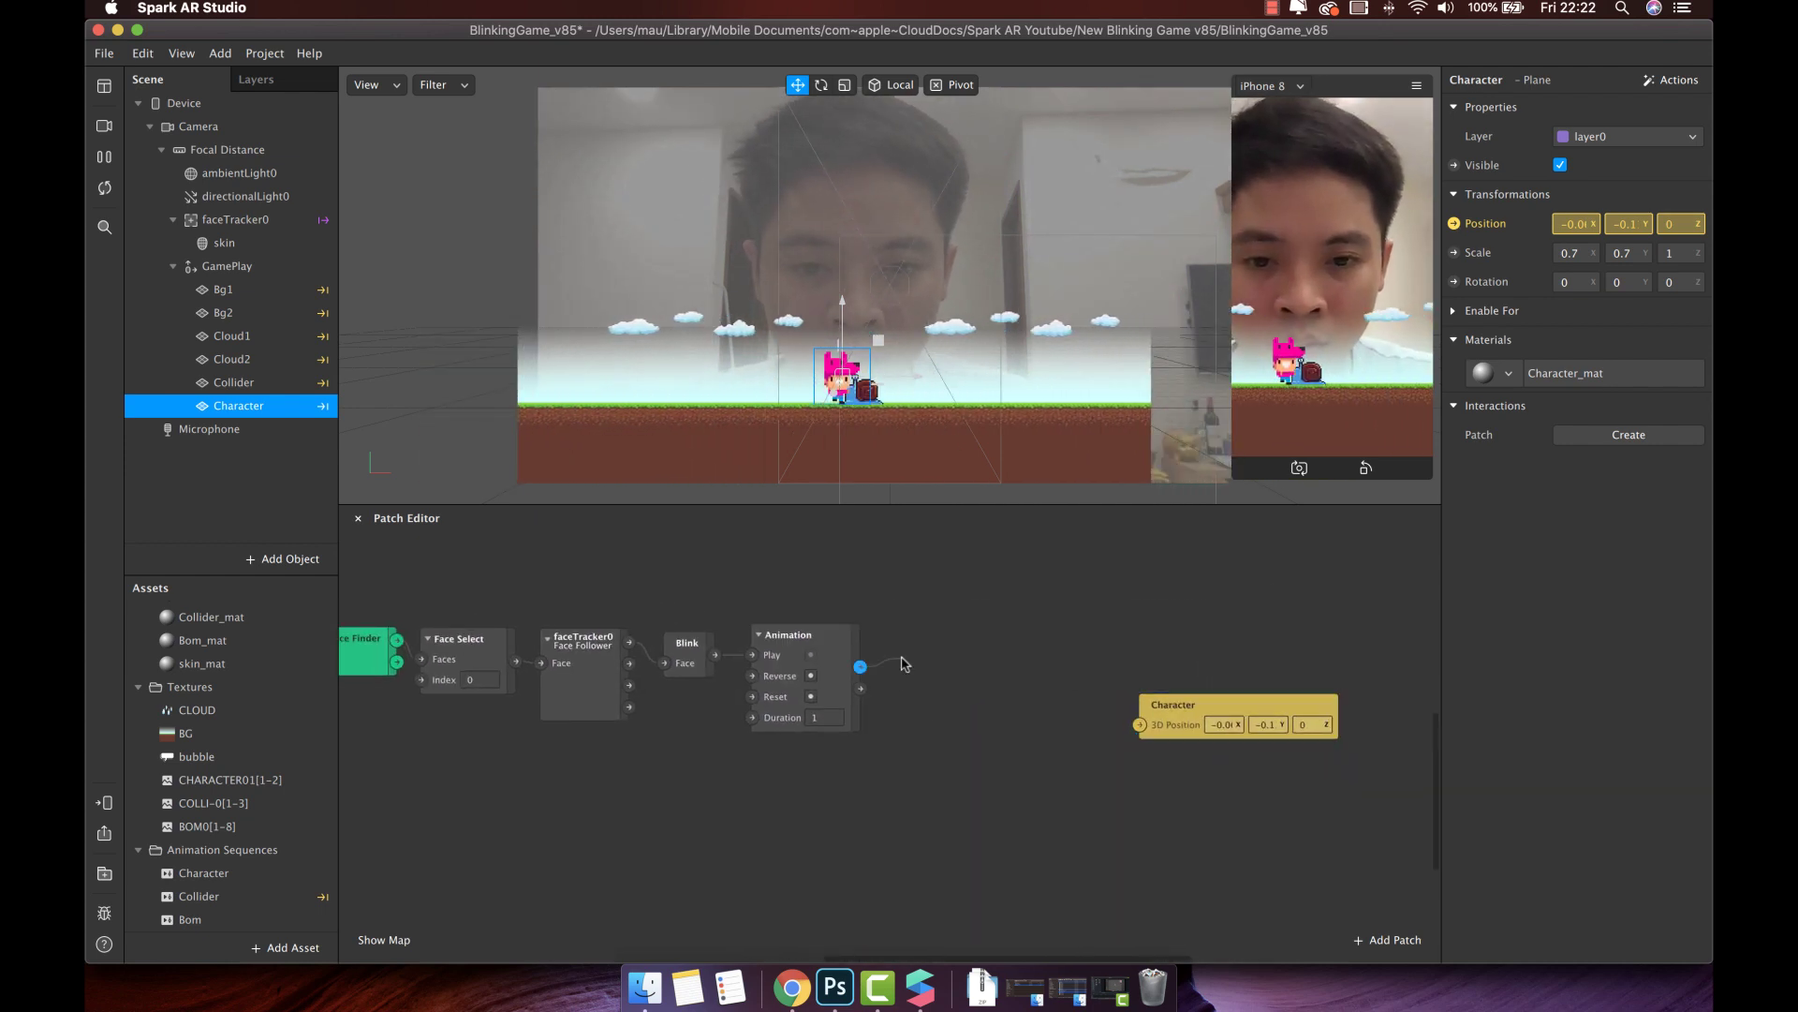
type("tran")
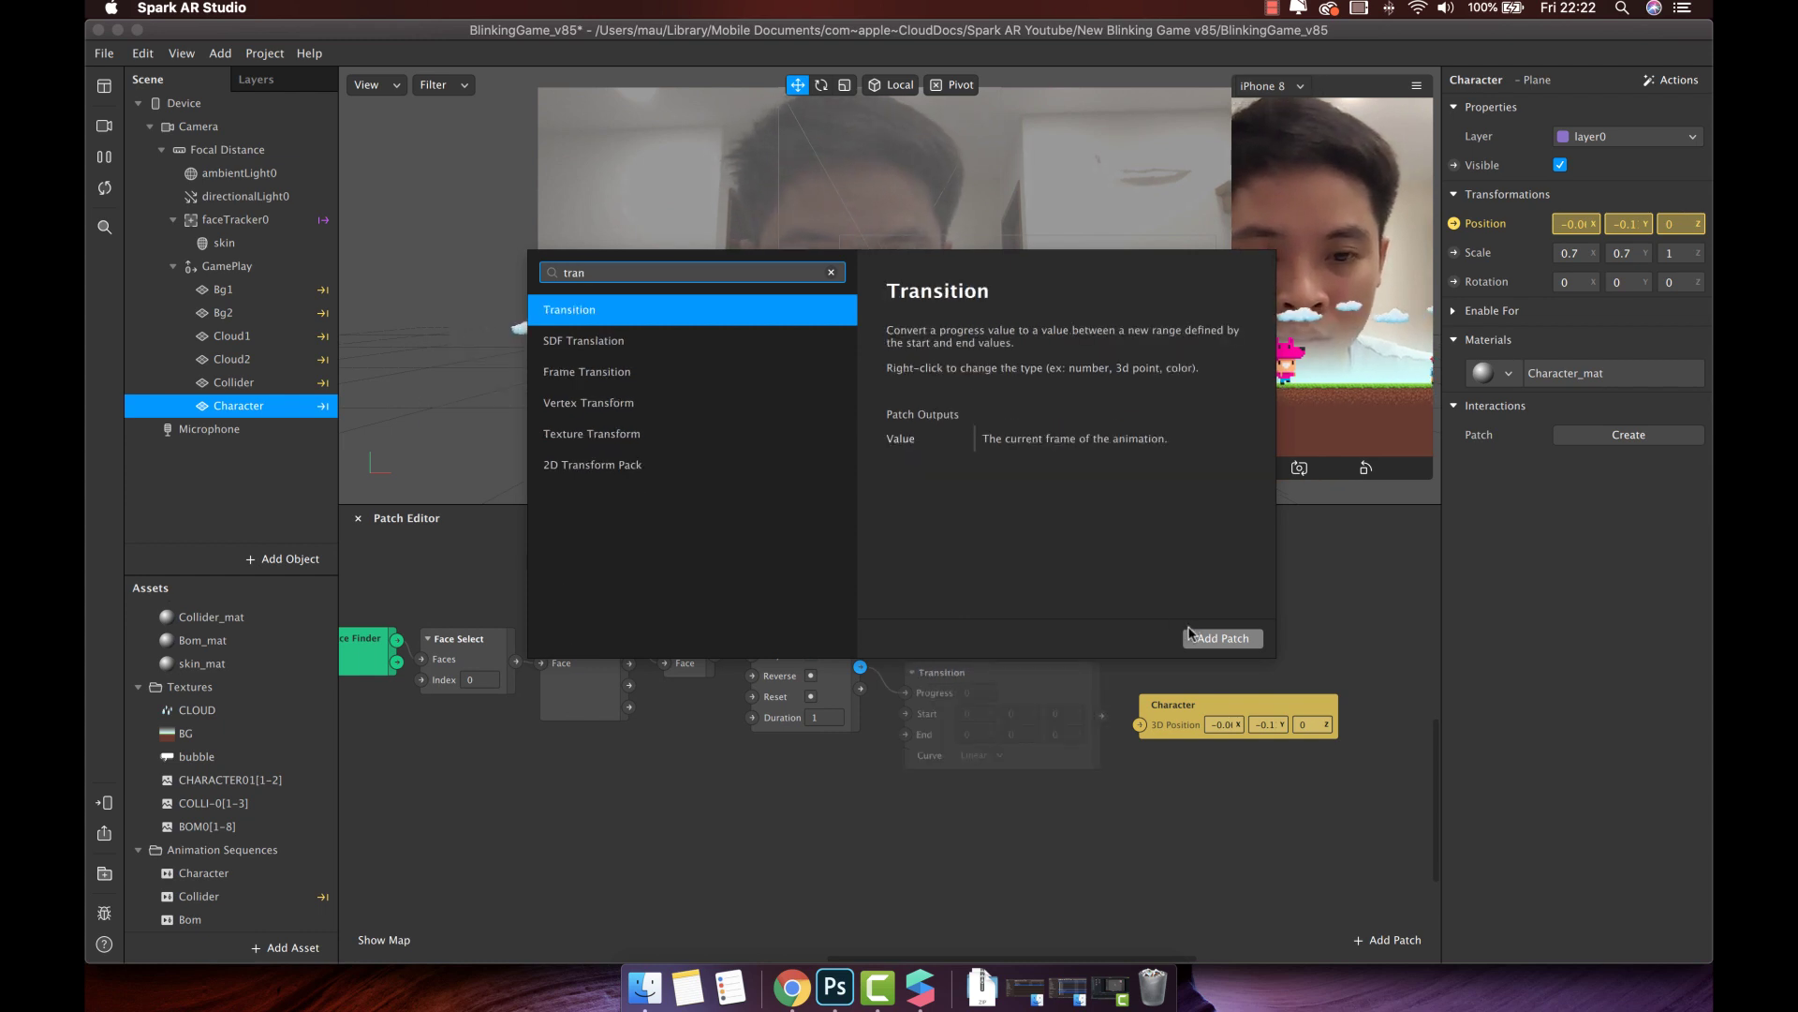
left_click(1190, 635)
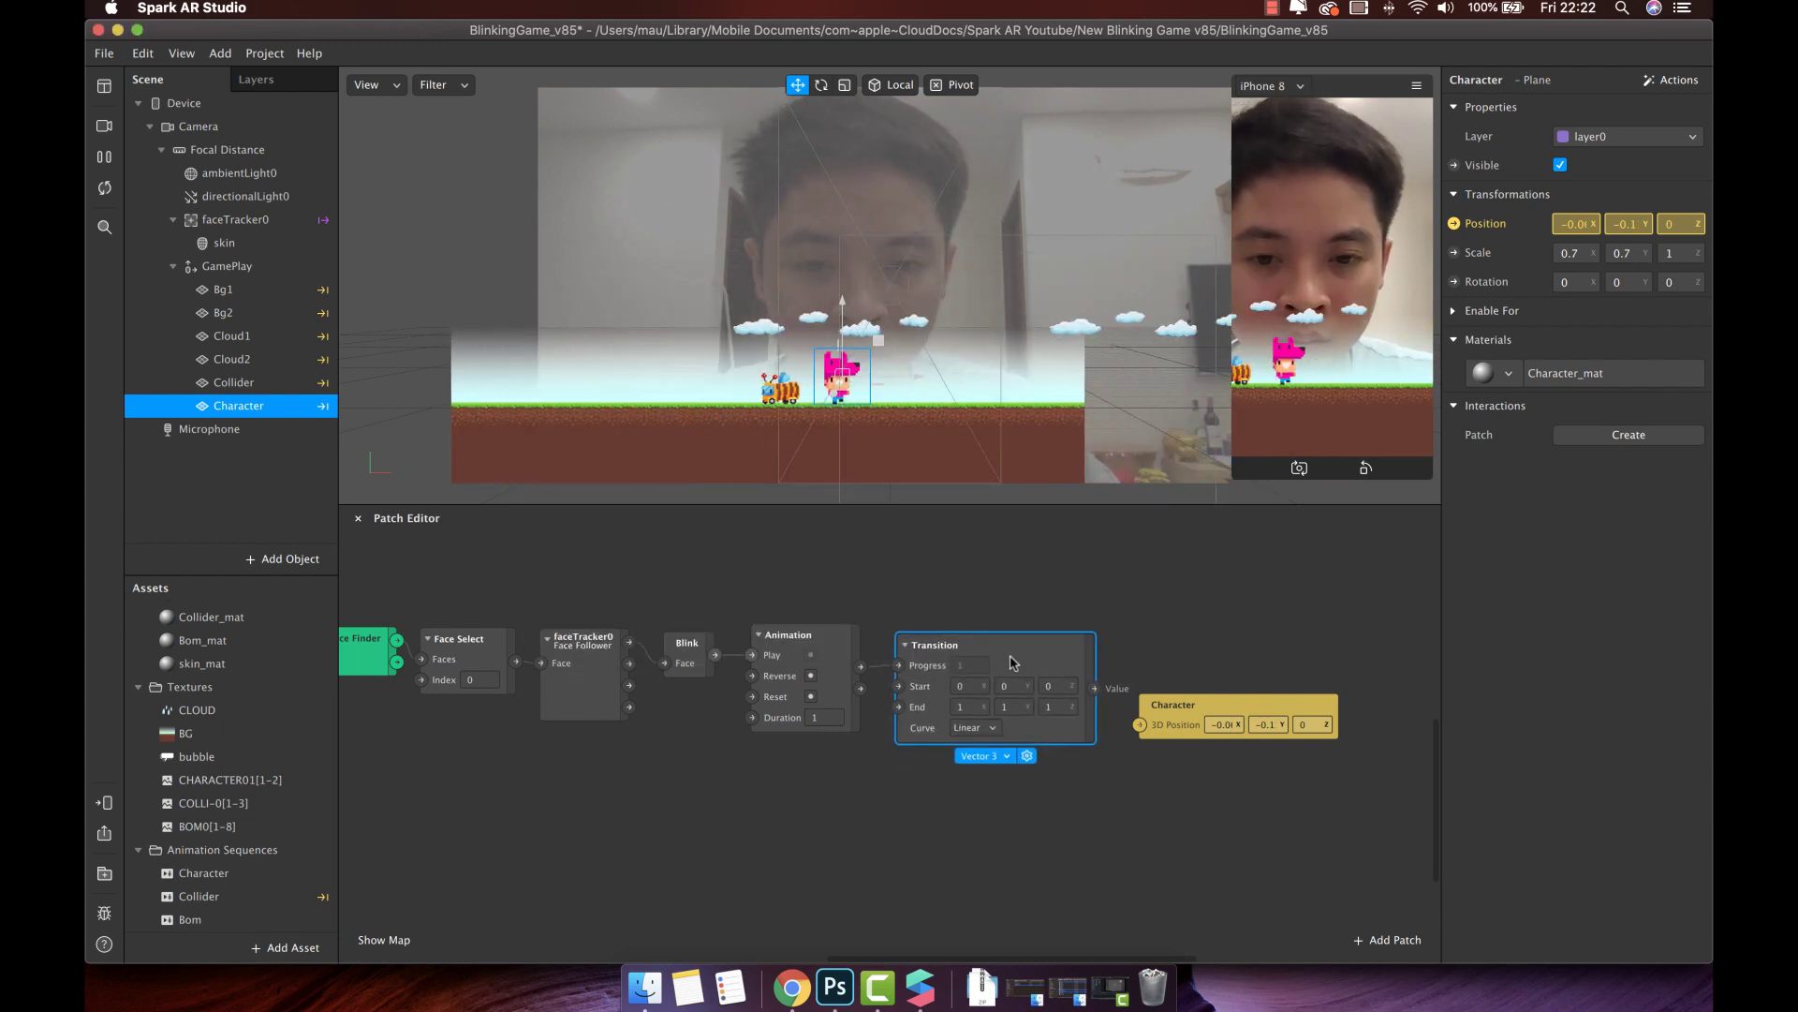
left_click_drag(1210, 718, 1224, 693)
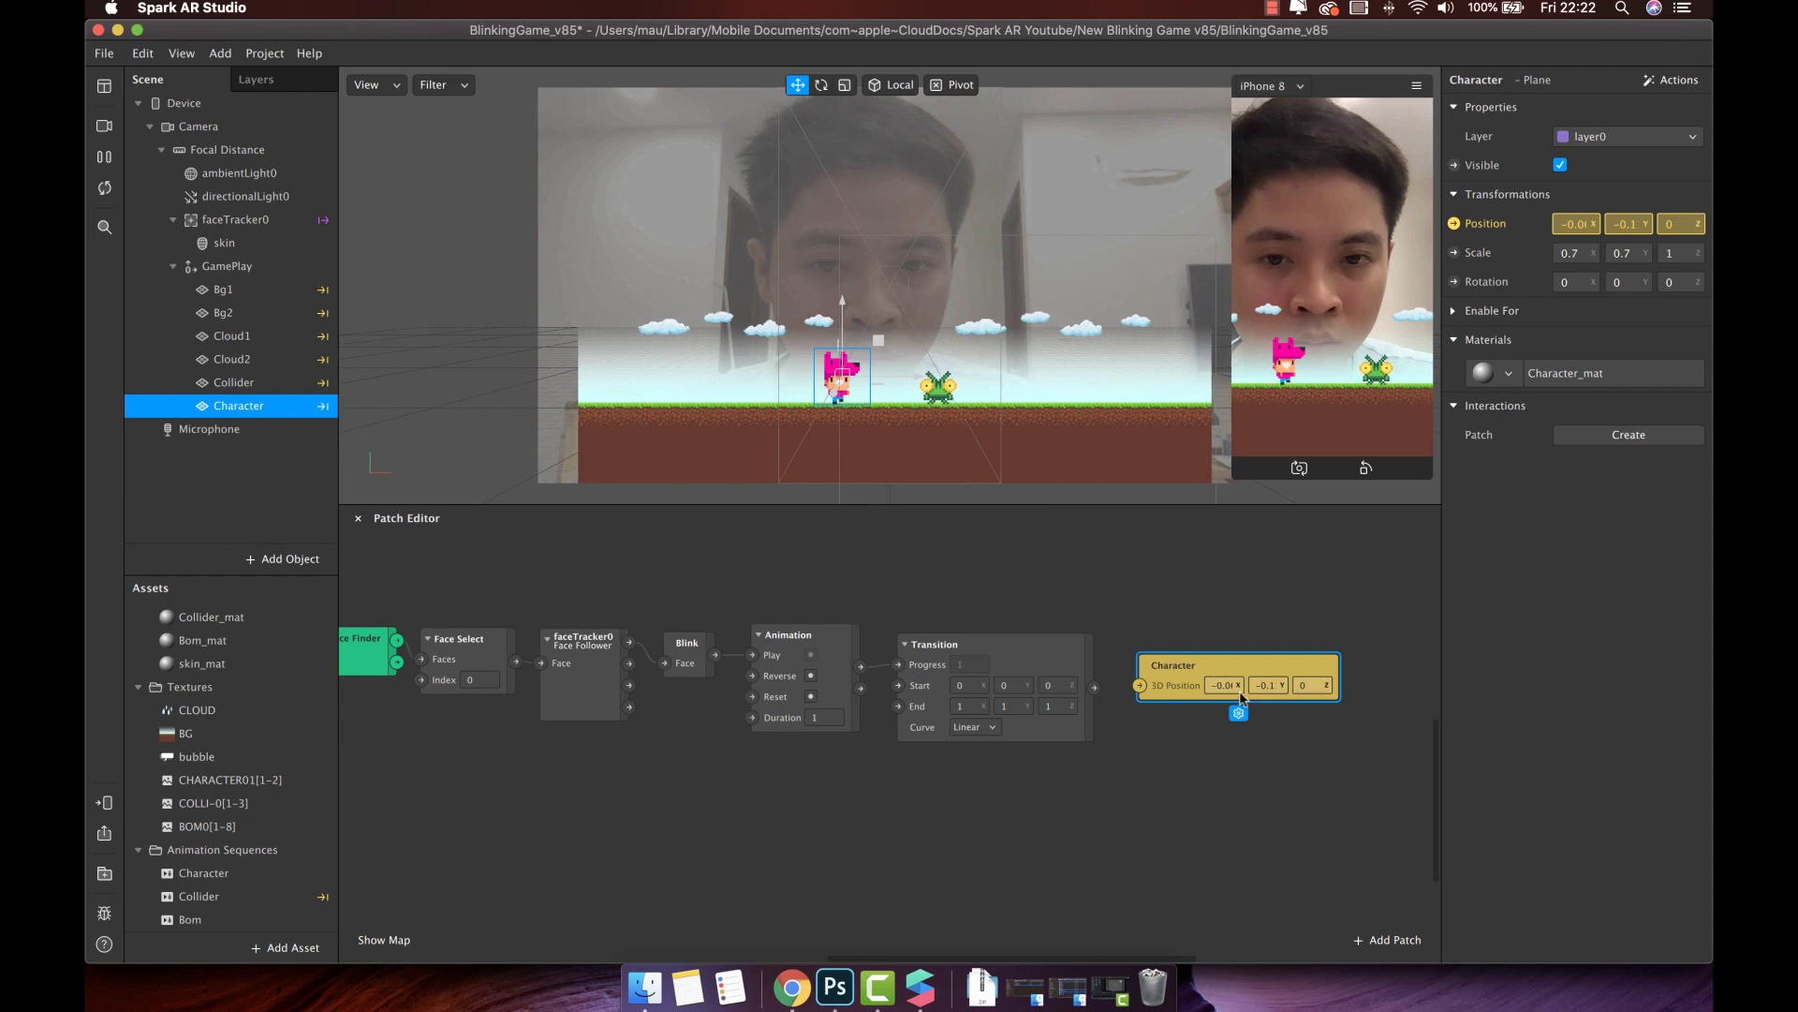
Copy the Character's X and Y position values into the Transition's Start and End, and set End Z to 0
left_click(1255, 684)
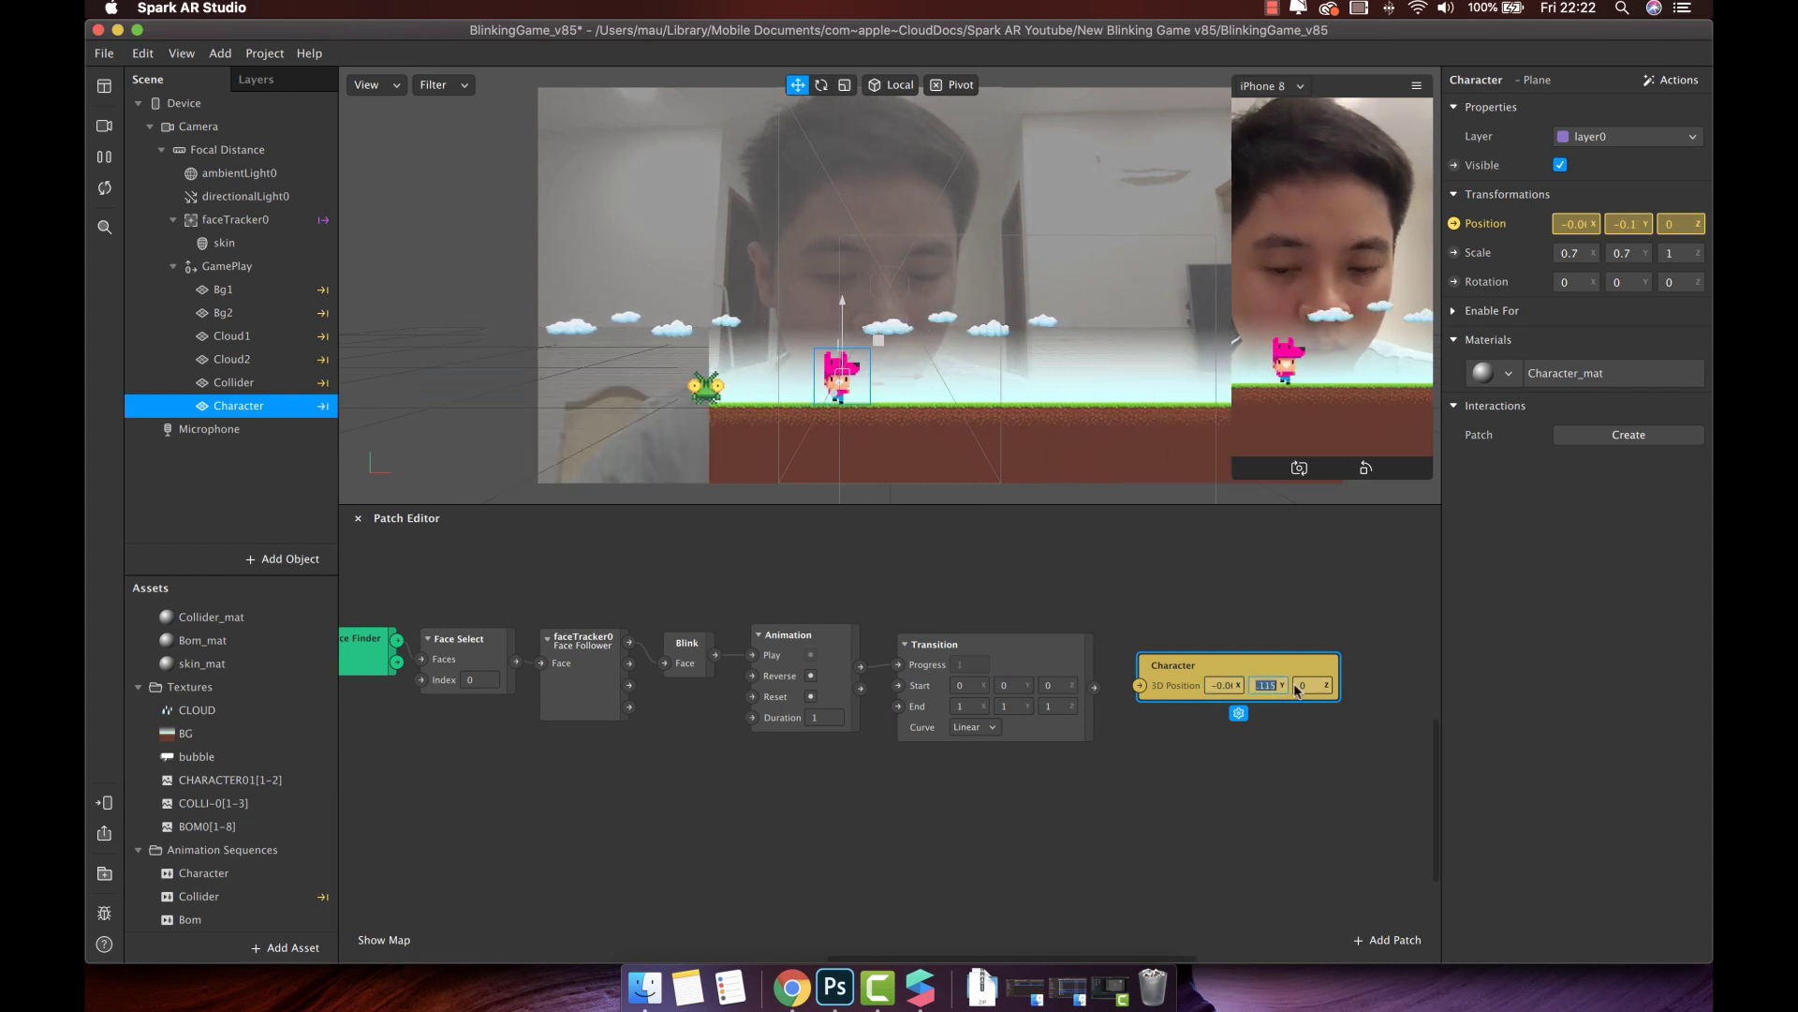
left_click(1011, 684)
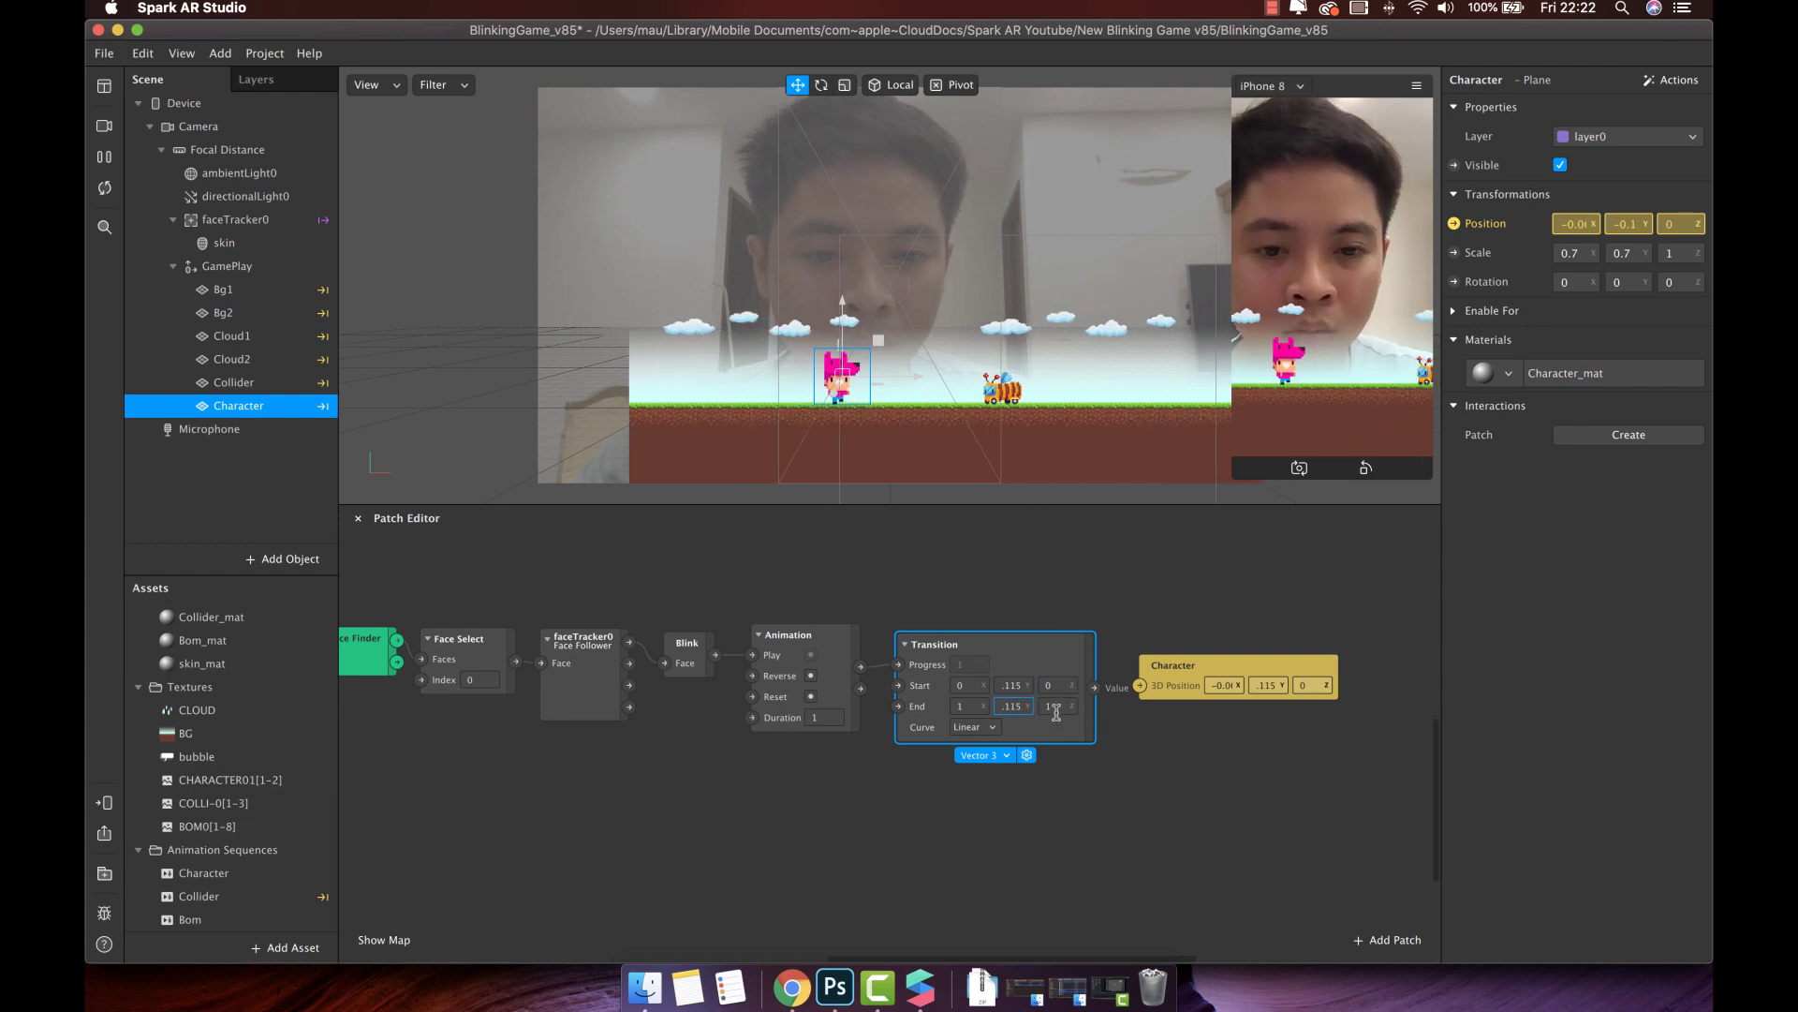
key("Return")
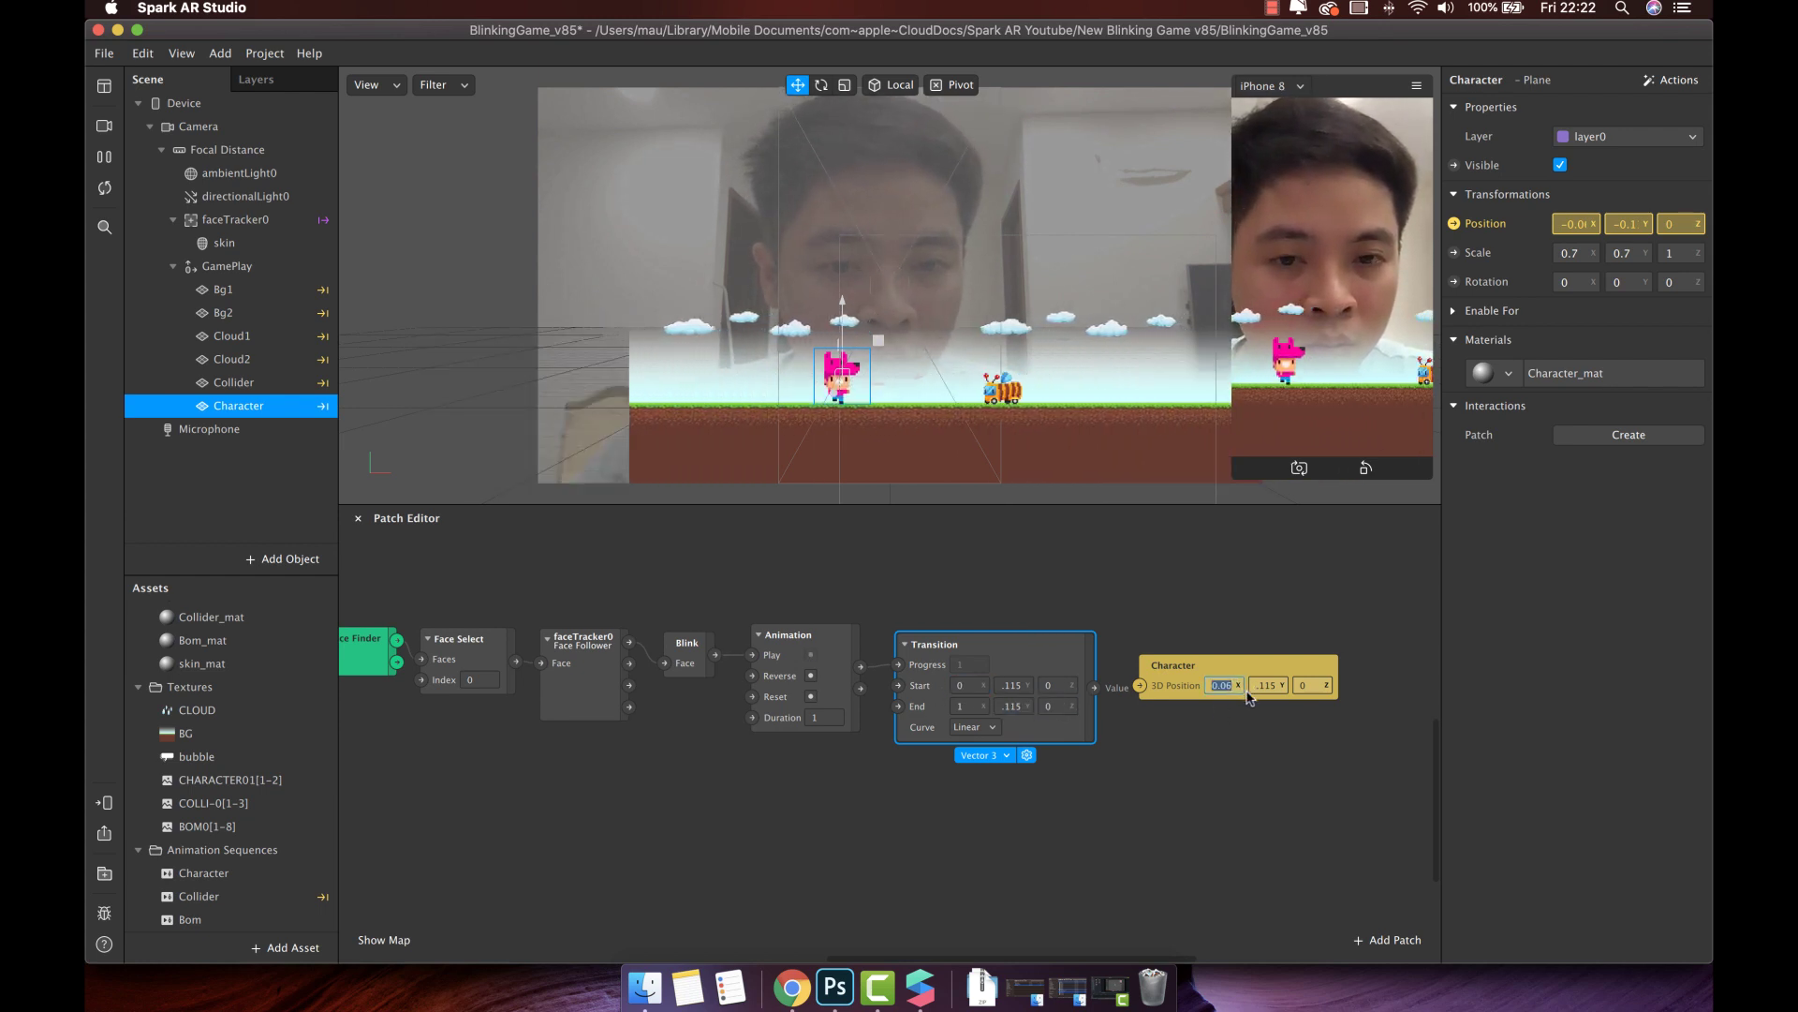
type("0.06")
left_click(969, 705)
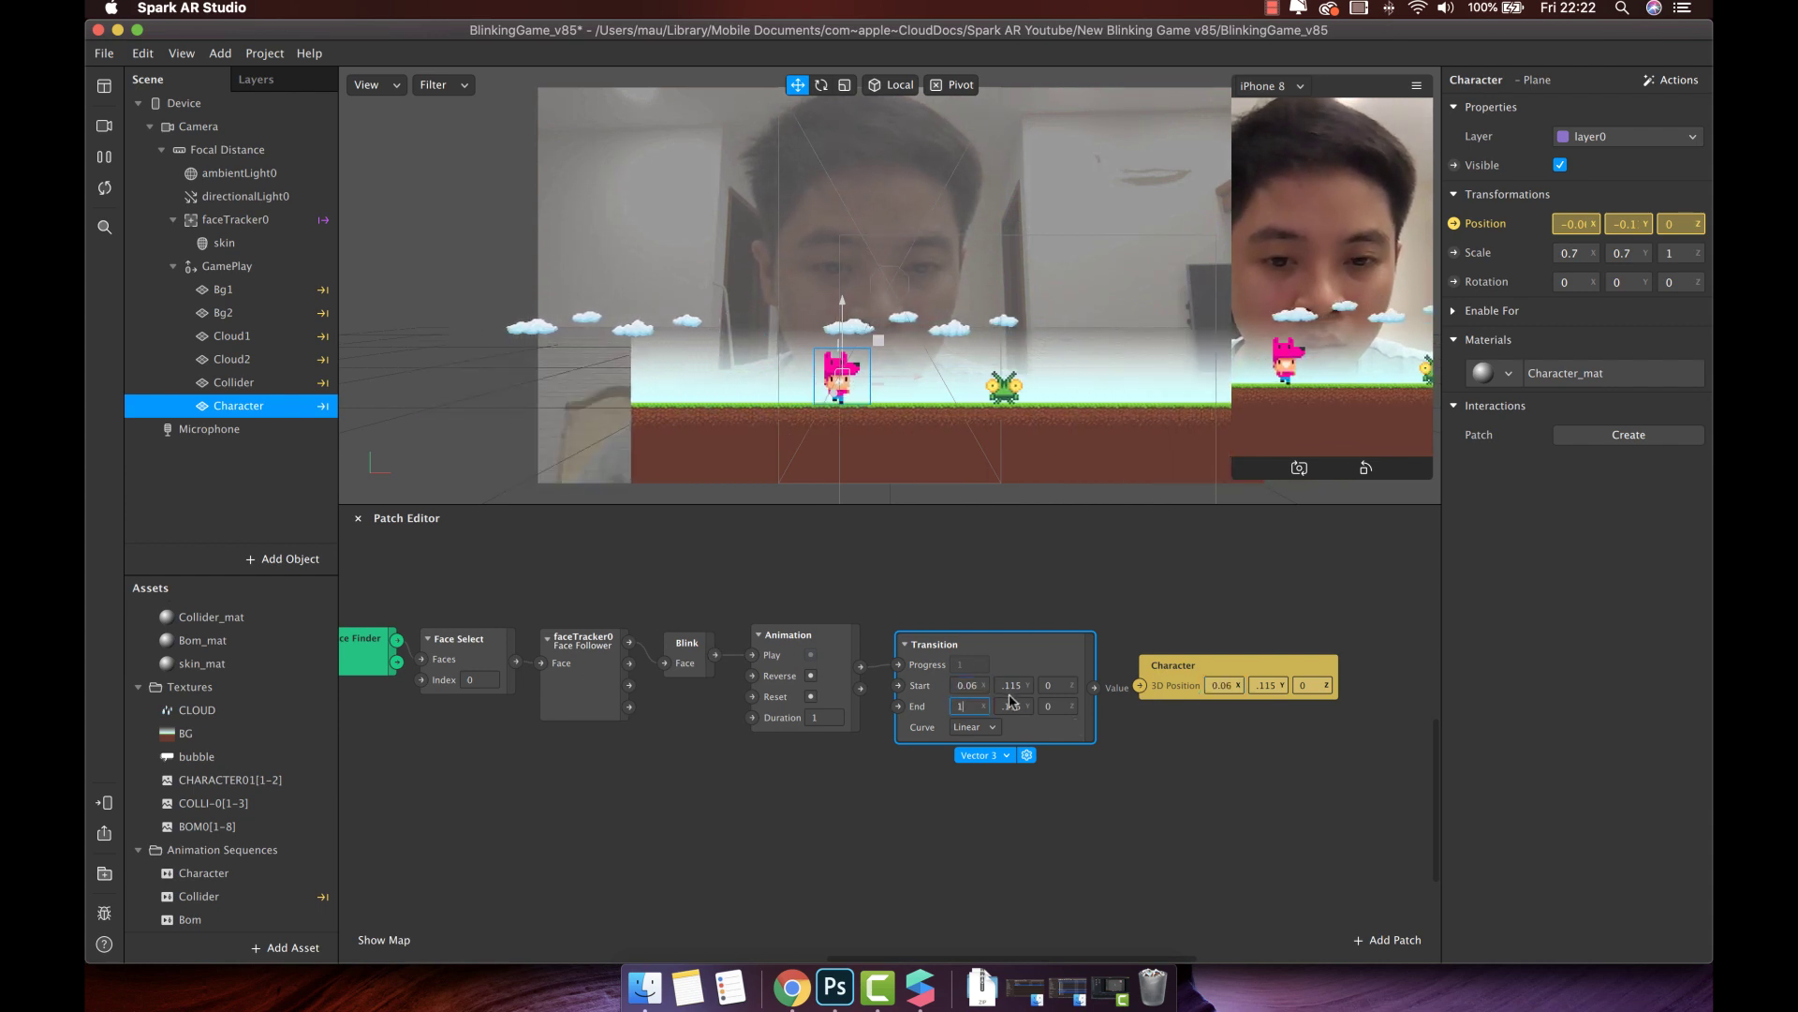
key("super+a")
type("0.06")
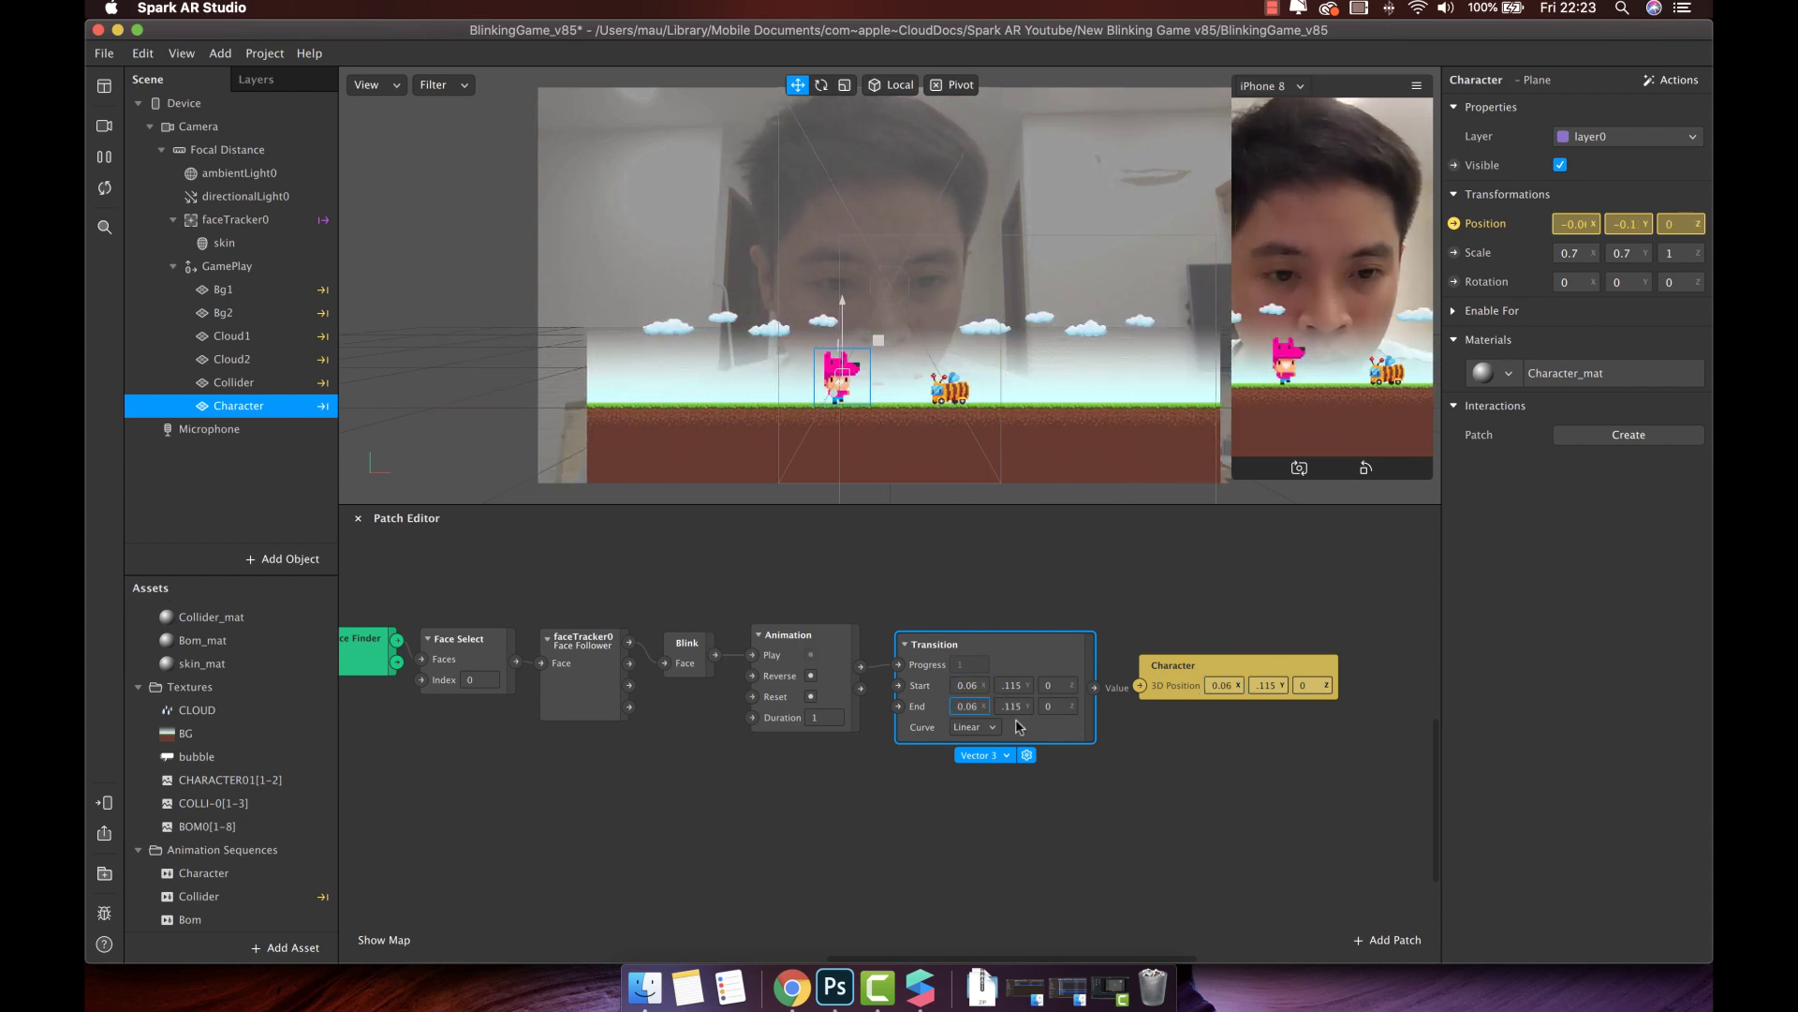
left_click(1170, 735)
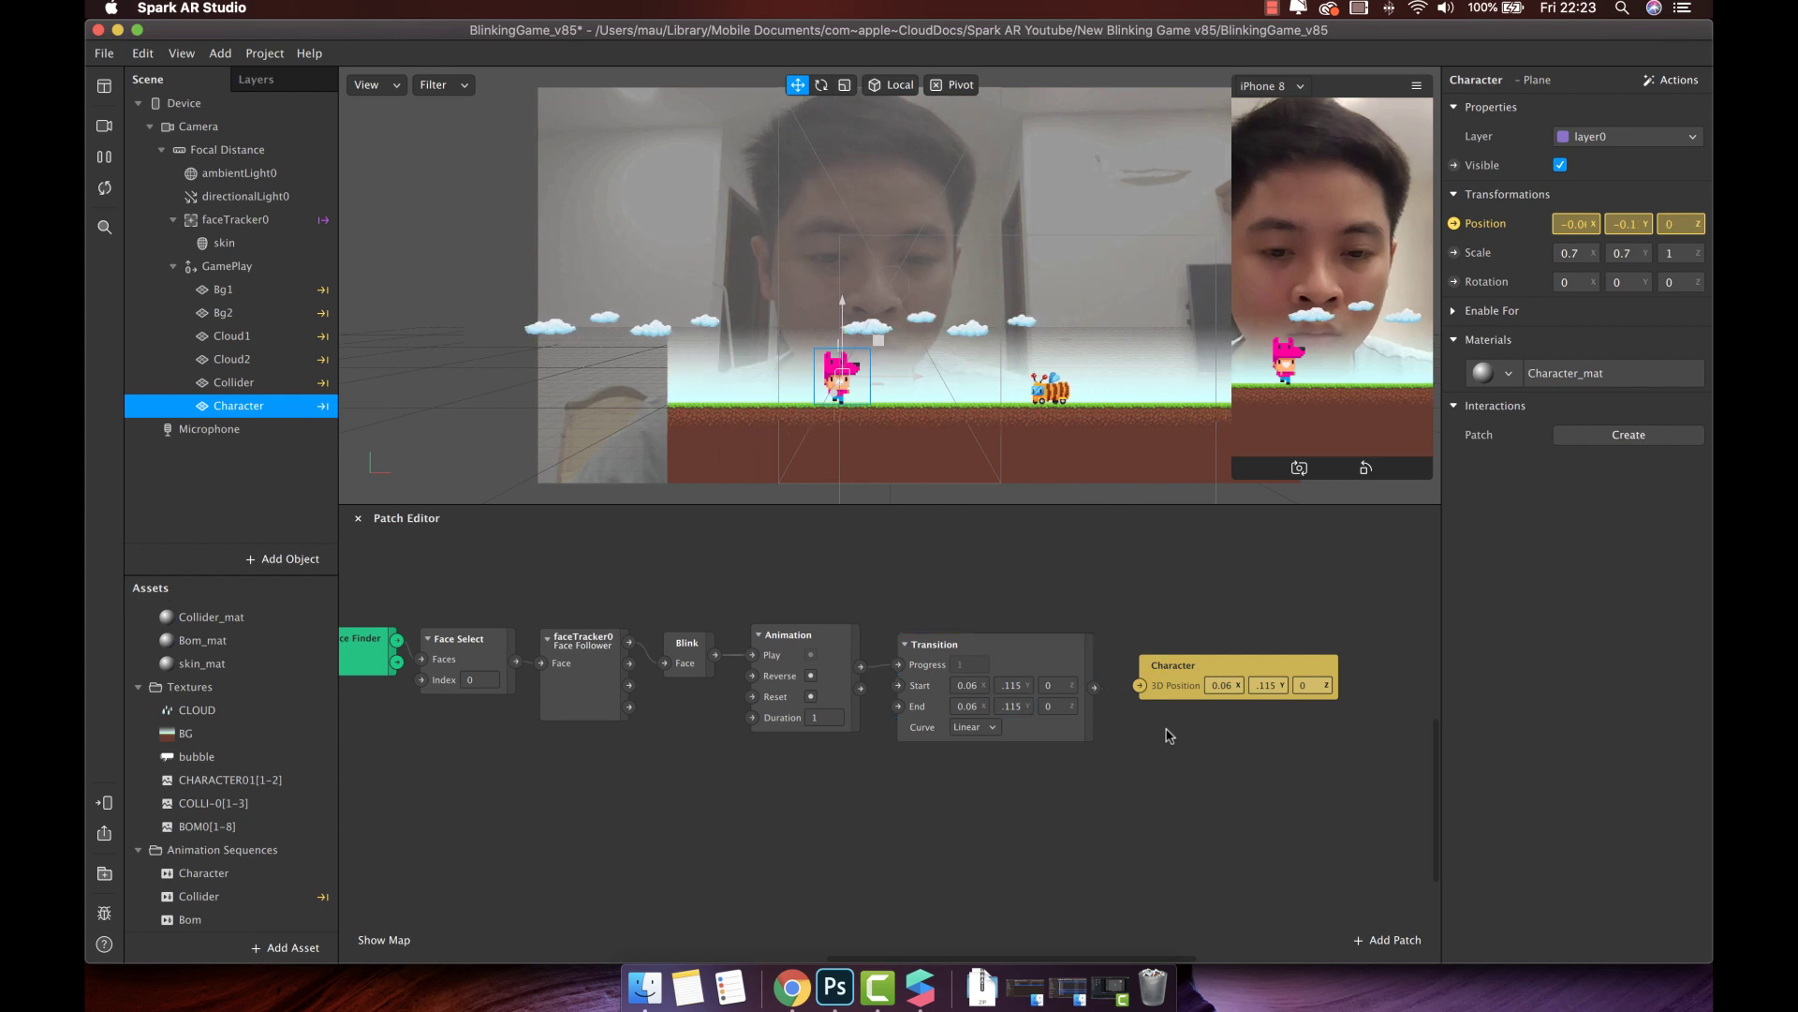
Set the Transition's End Y value to -0.2
left_click(1023, 709)
type("-0.1")
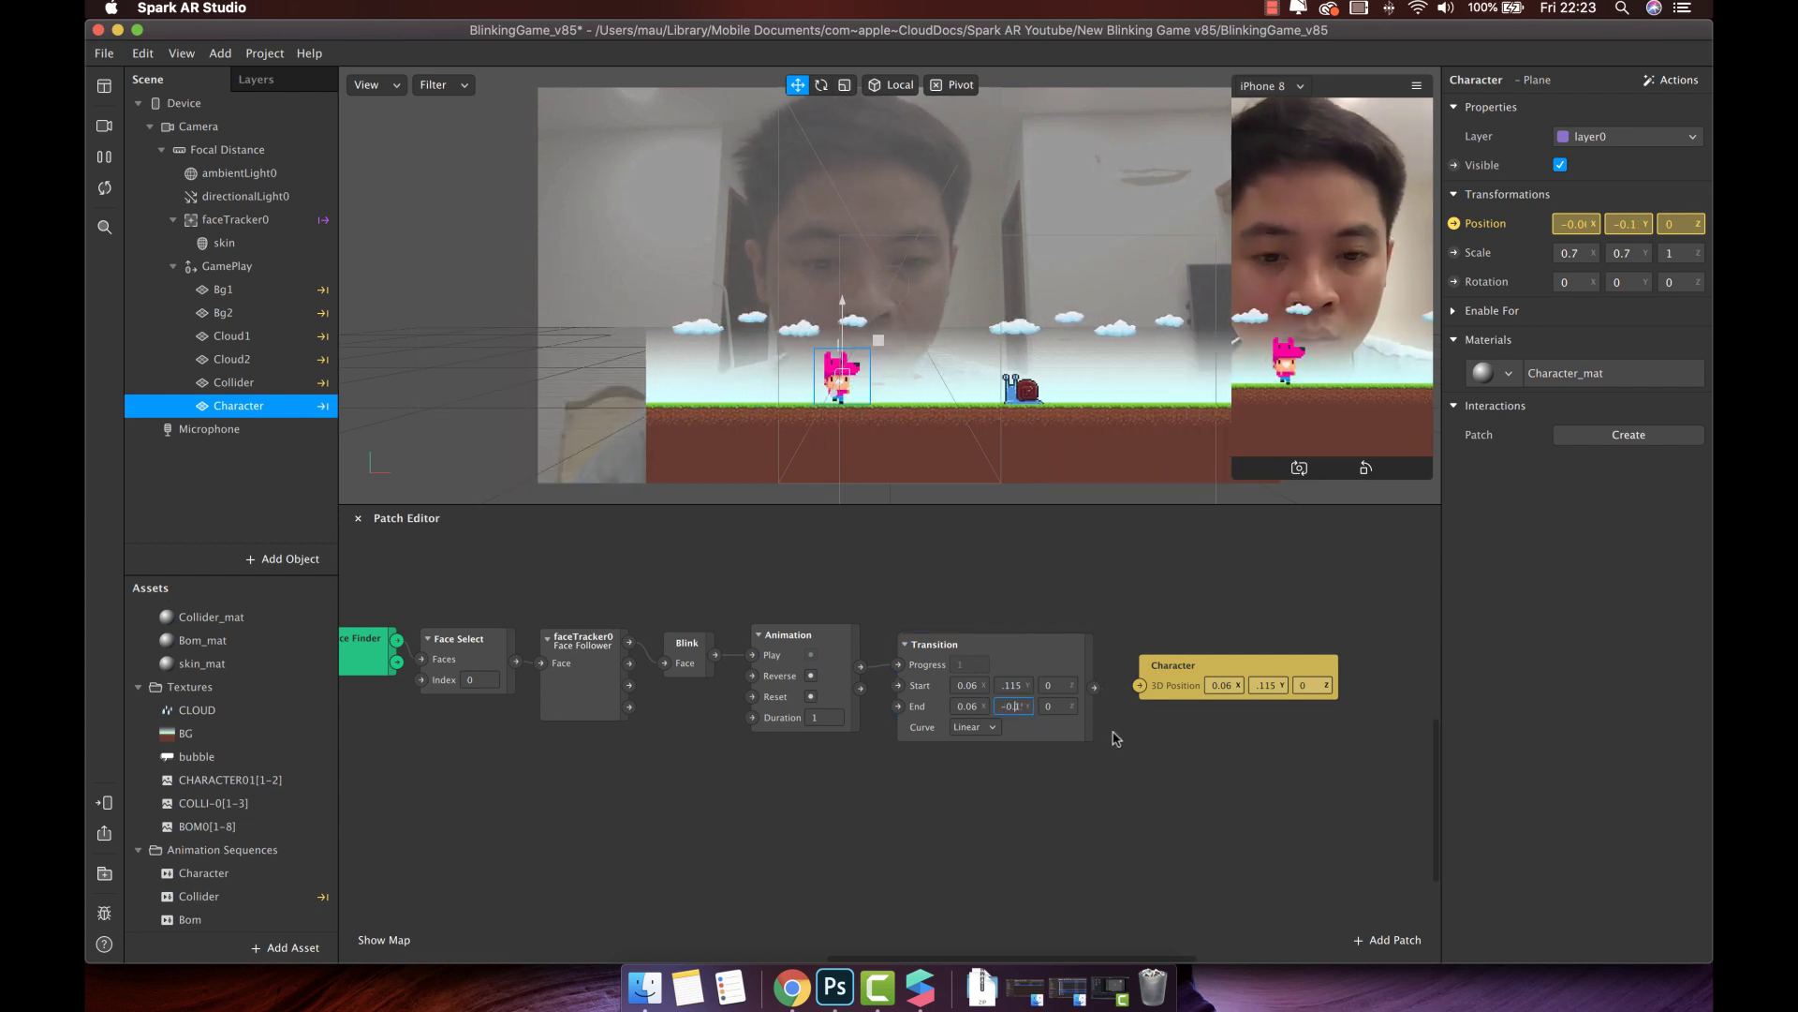
type("5")
key("BackSpace")
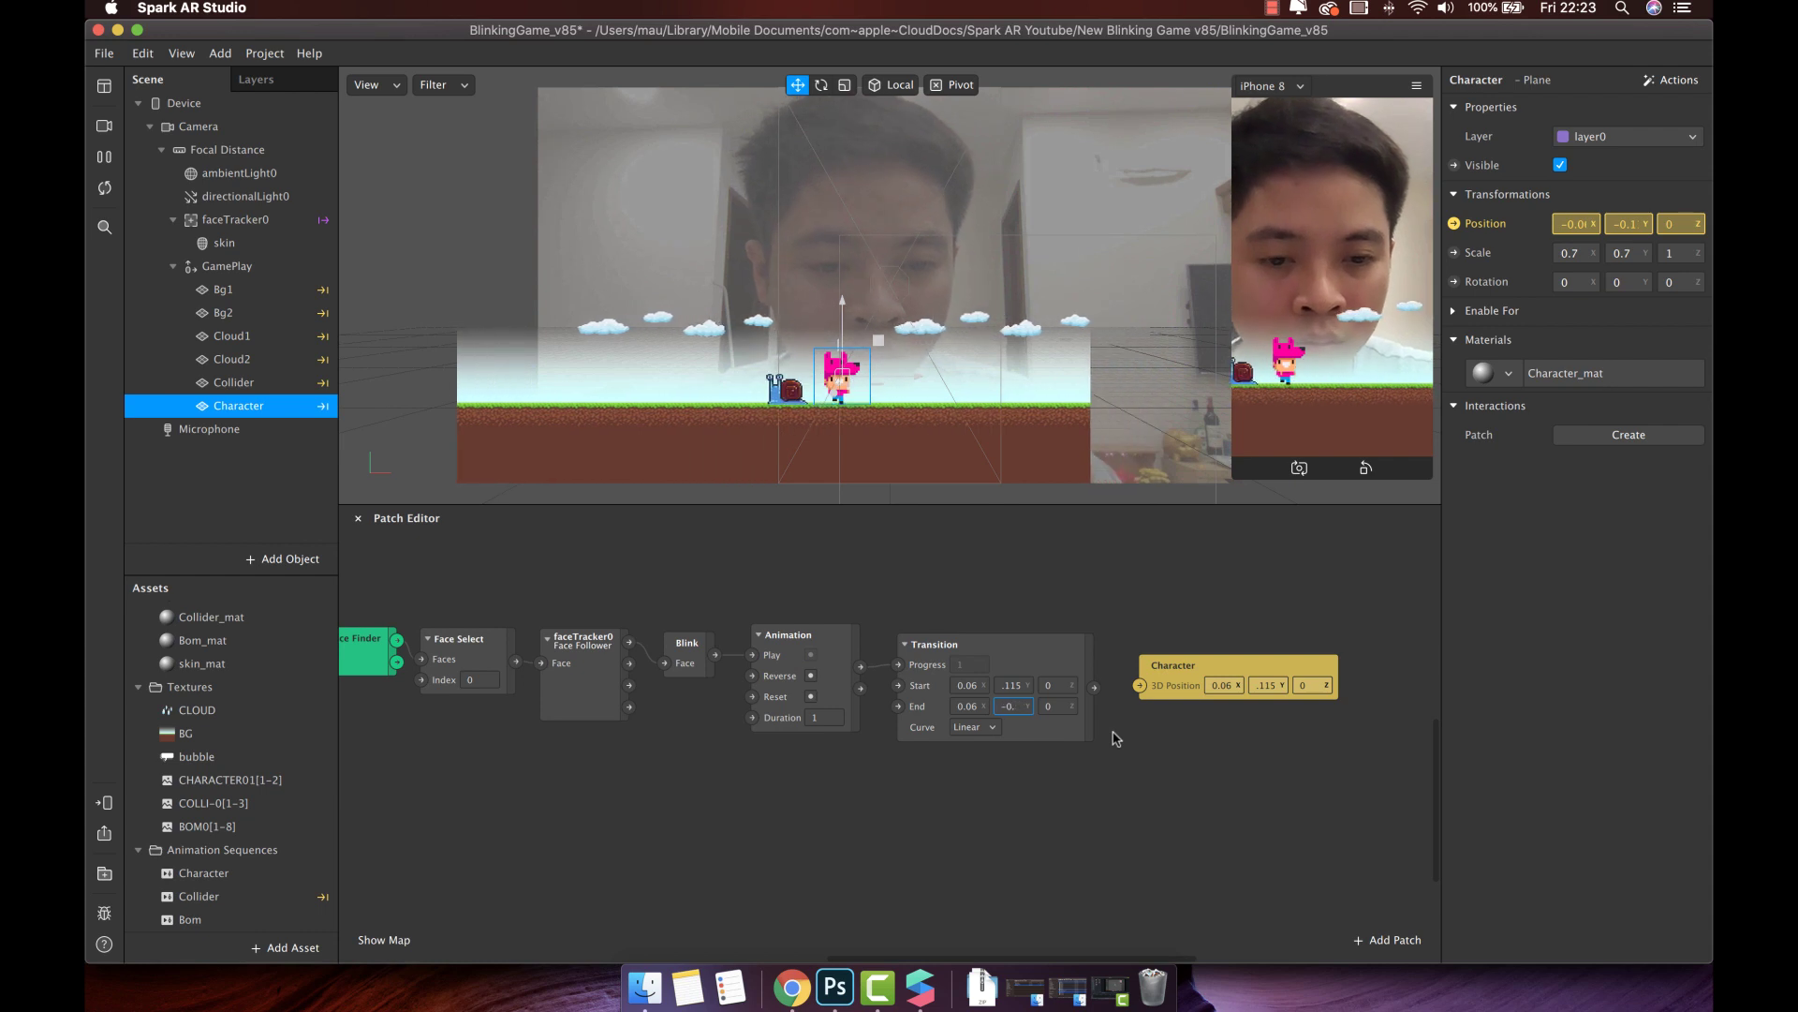
type("2")
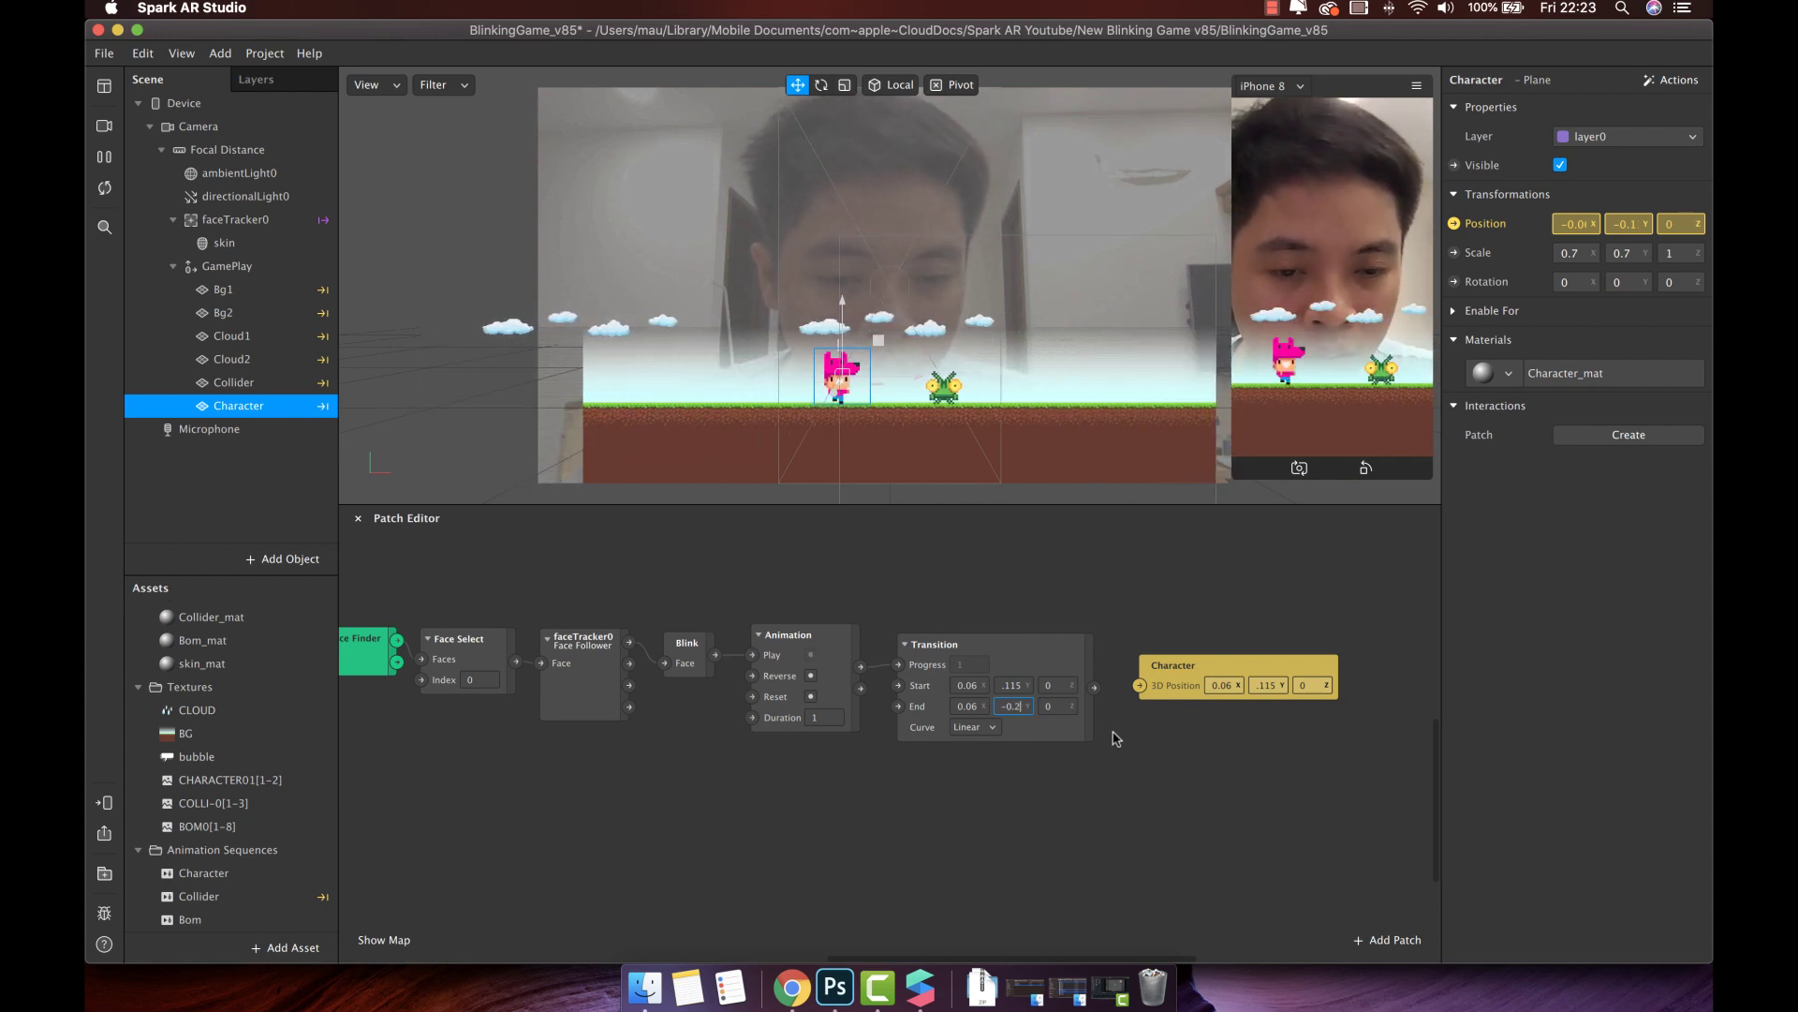
key("Return")
Connect the Transition's Value to the Character's 3D Position and the Blink output to the Animation's Reset input
scroll(1110, 735, "up", 1)
left_click_drag(1101, 700, 1147, 703)
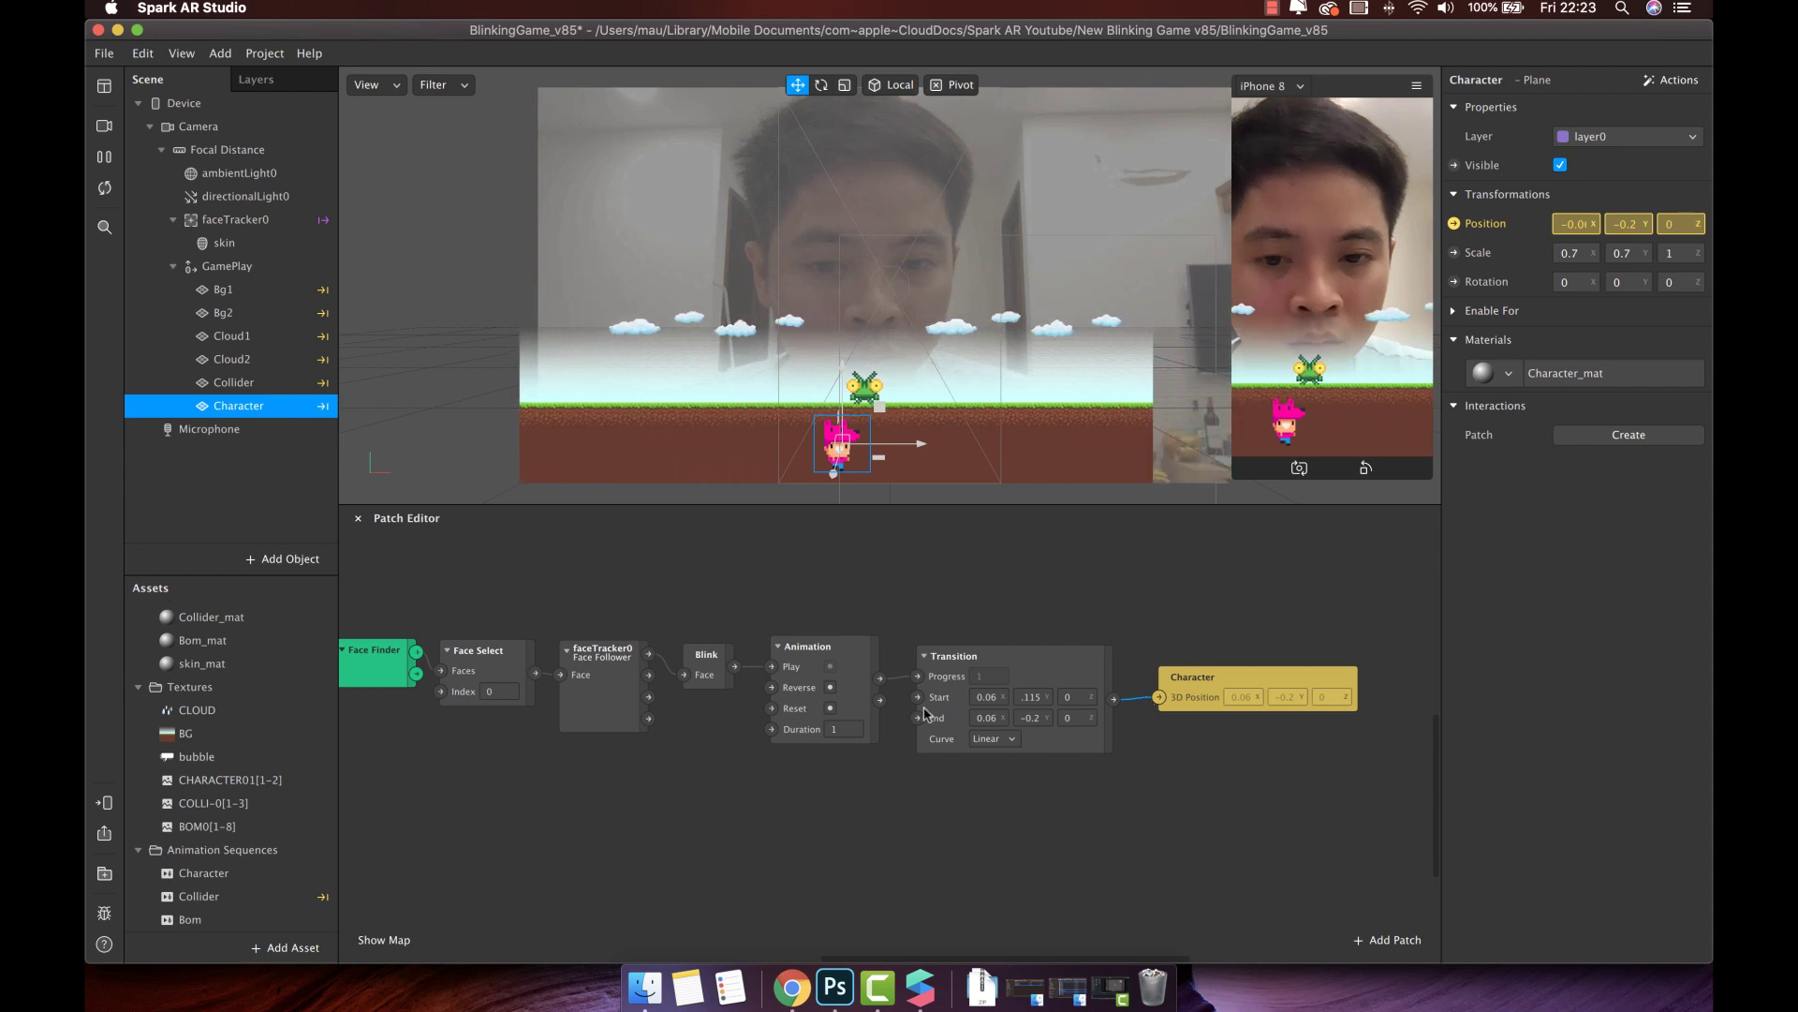
scroll(990, 684, "up", 1)
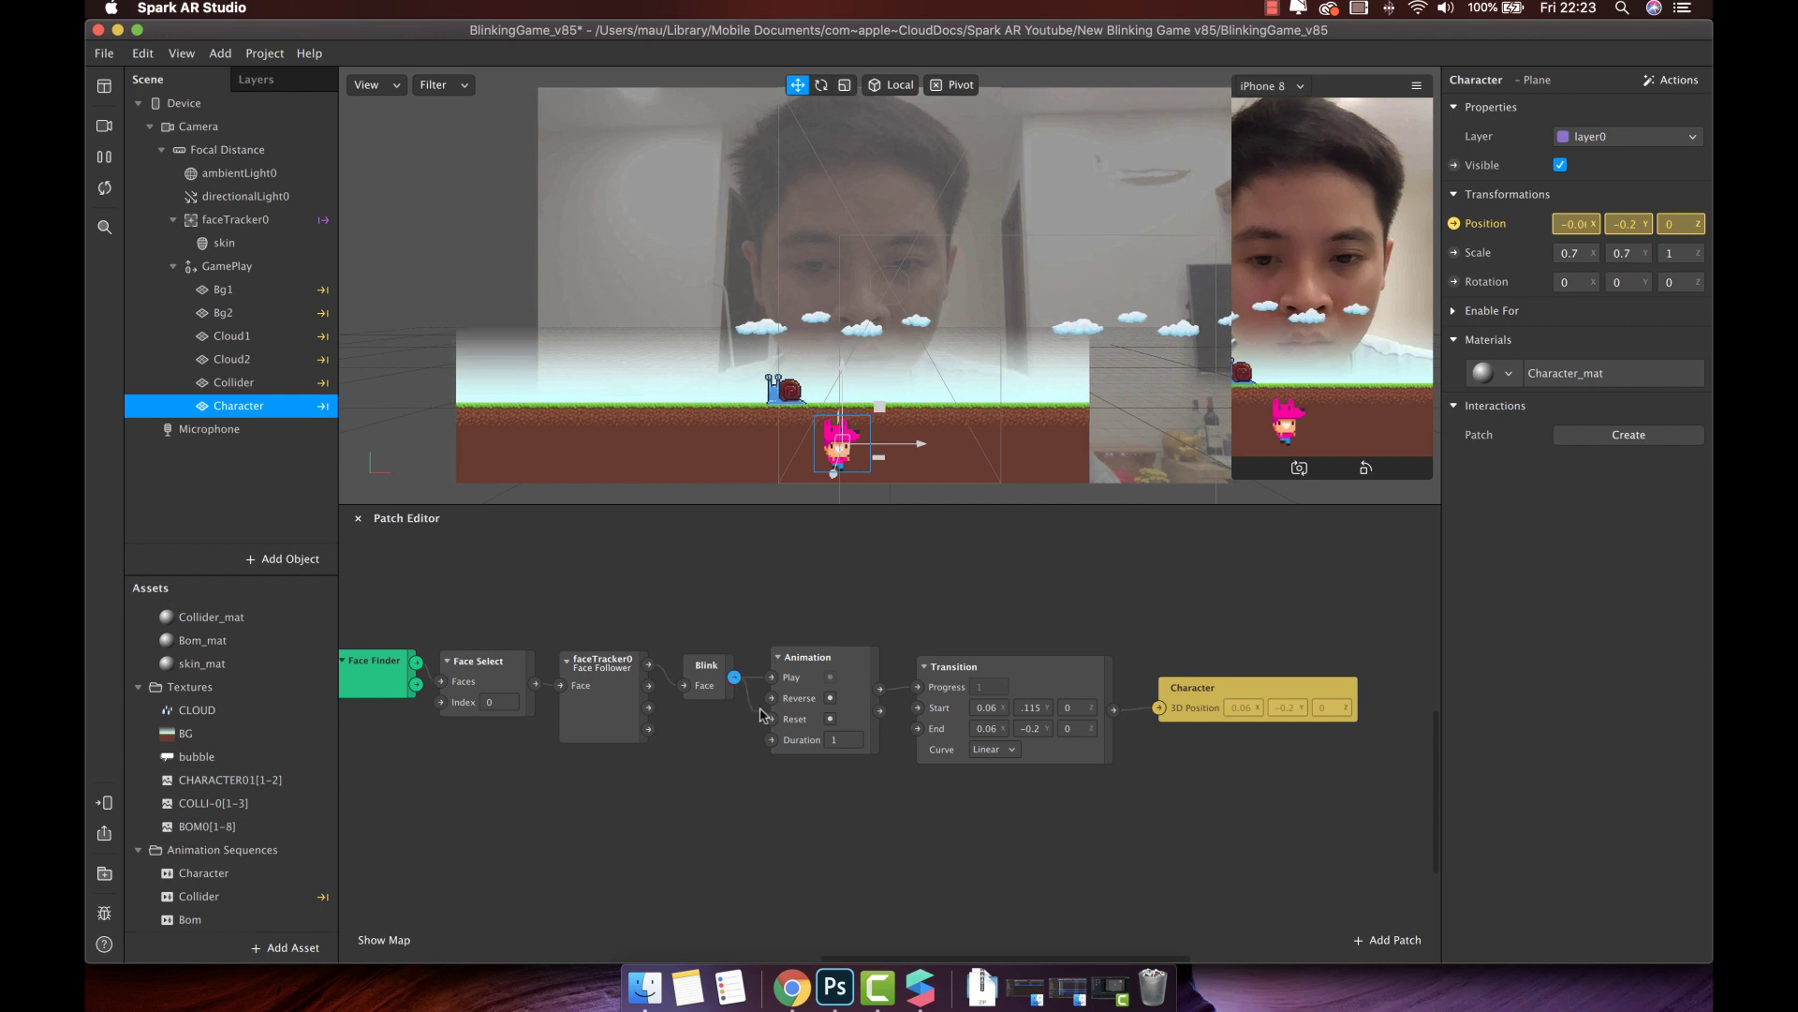
left_click_drag(763, 717, 770, 720)
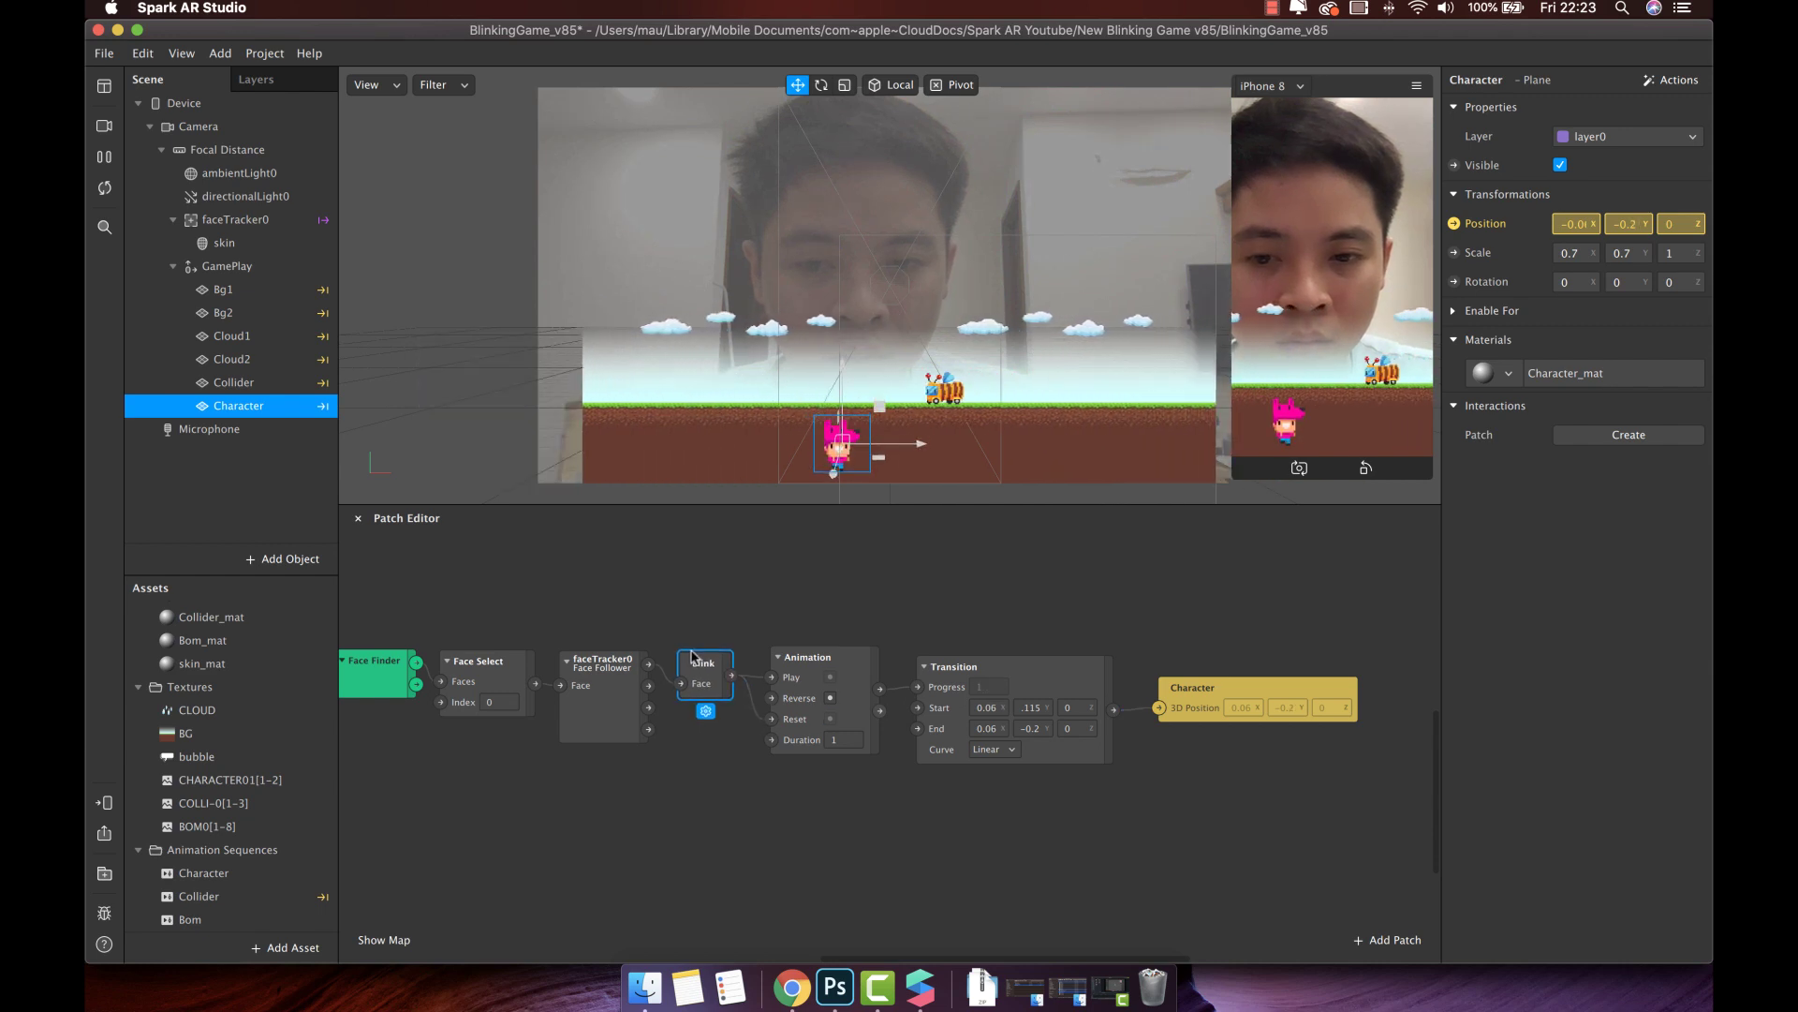
left_click_drag(694, 667, 695, 671)
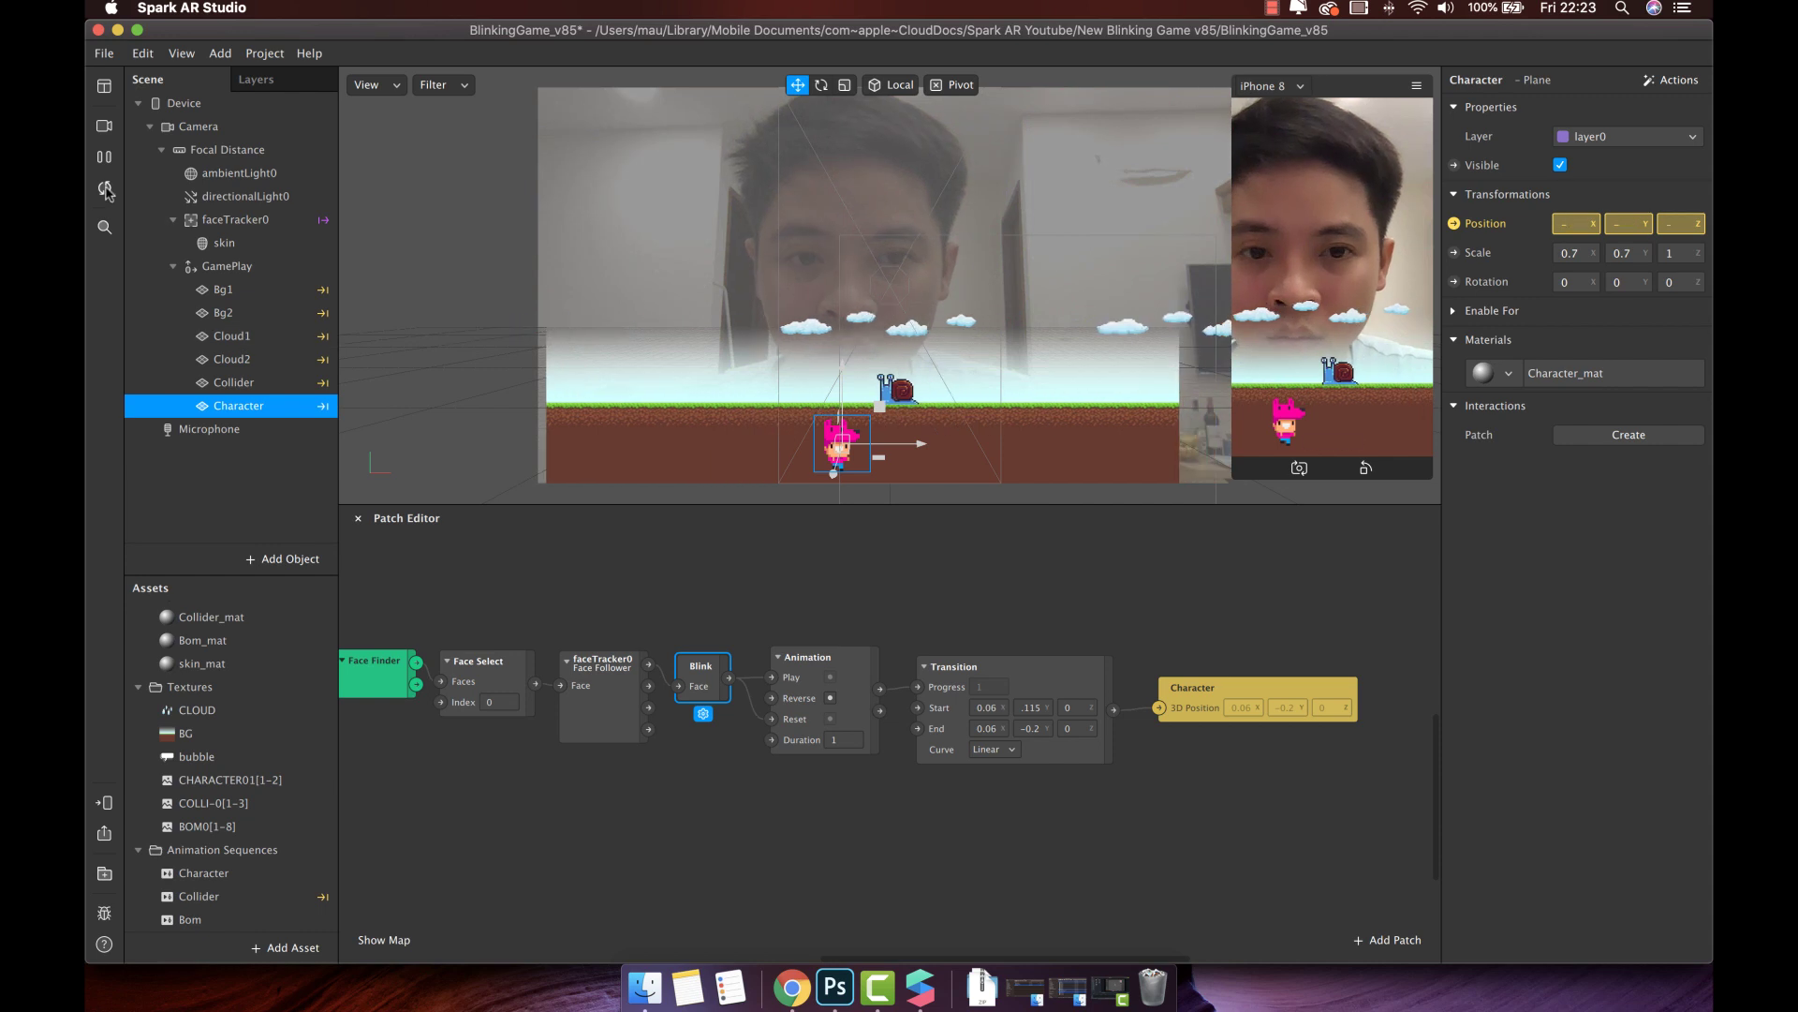
Set the Transition's End Y value to -0.05
left_click(1033, 729)
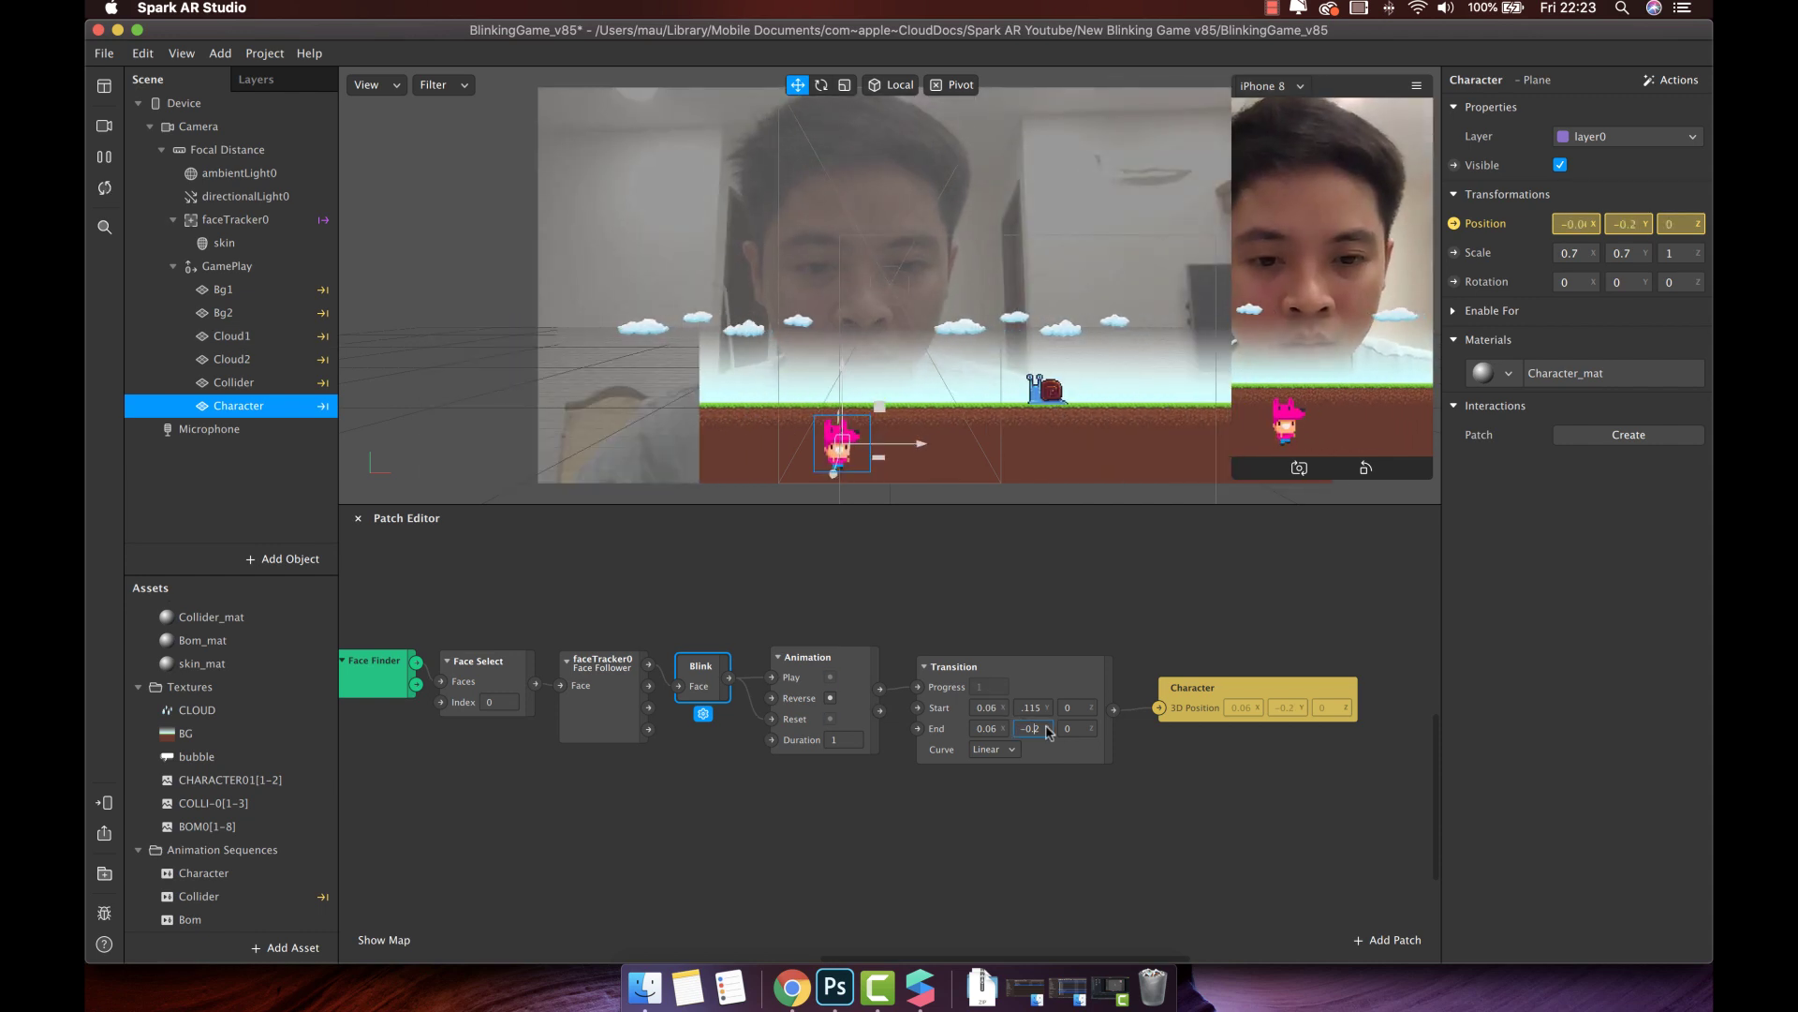
key("BackSpace")
key("BackSpace")
key("BackSpace")
key("BackSpace")
type("0")
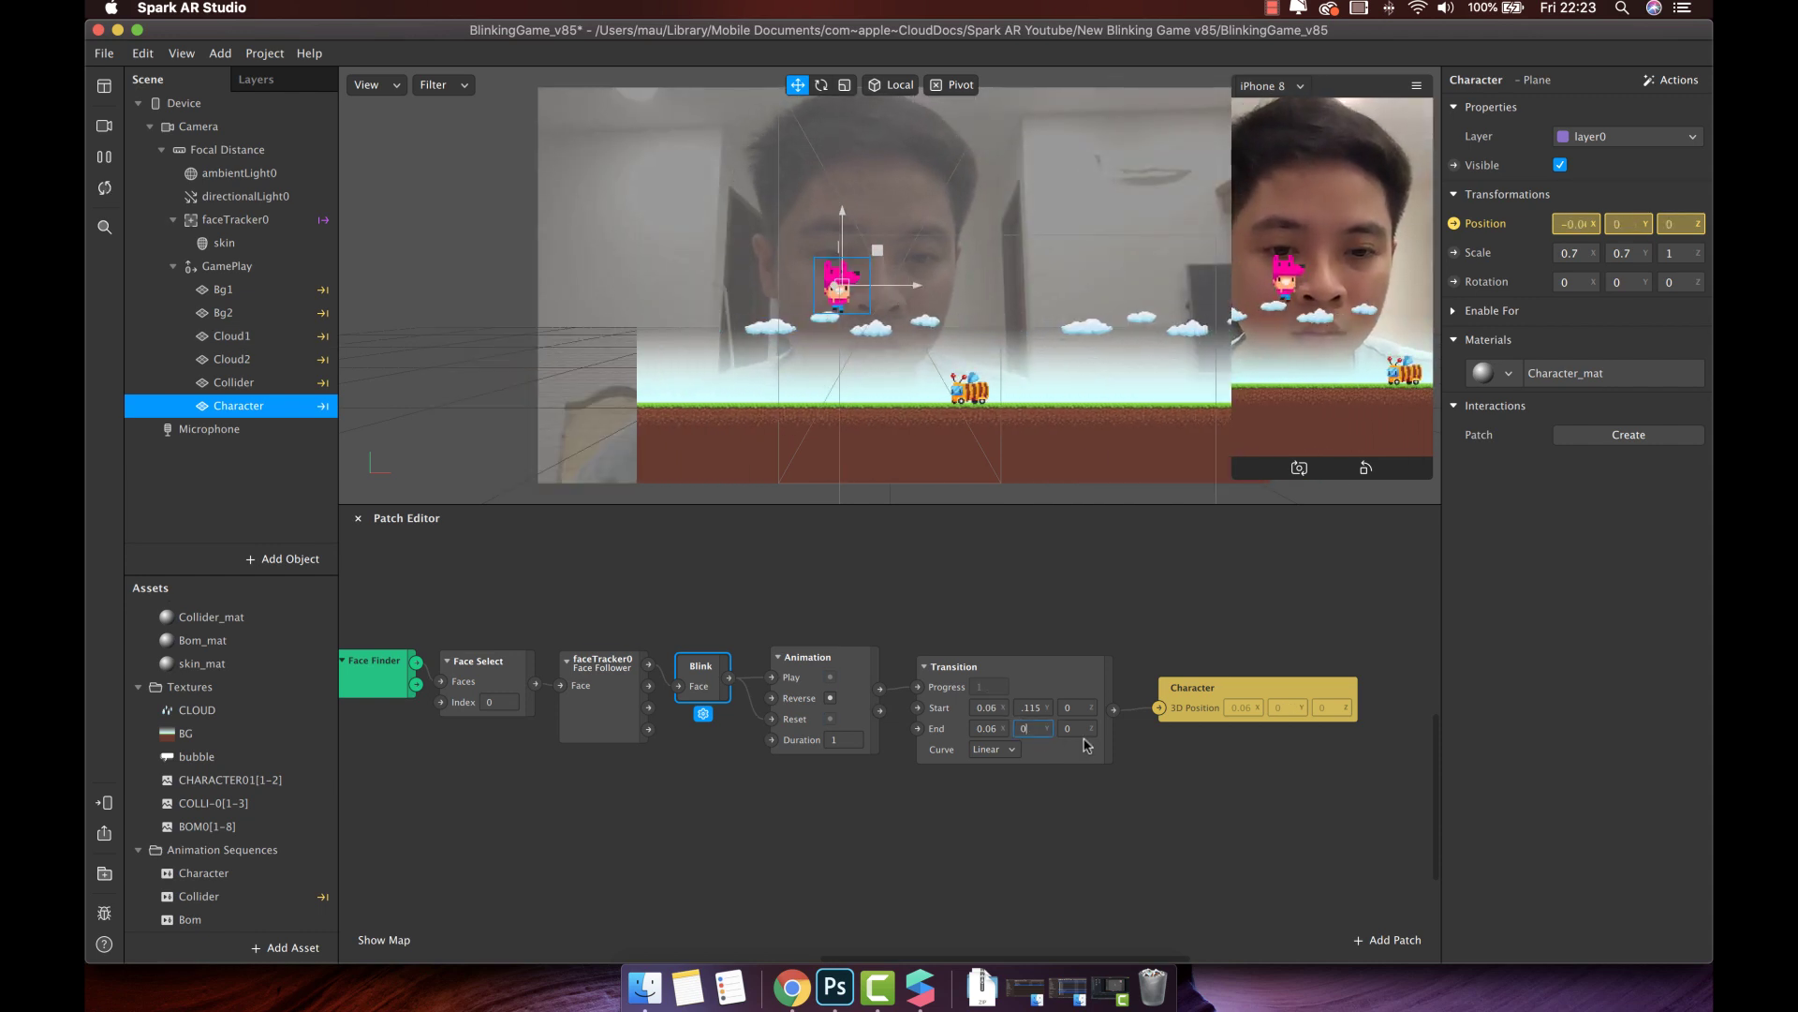
type(".05")
key("Return")
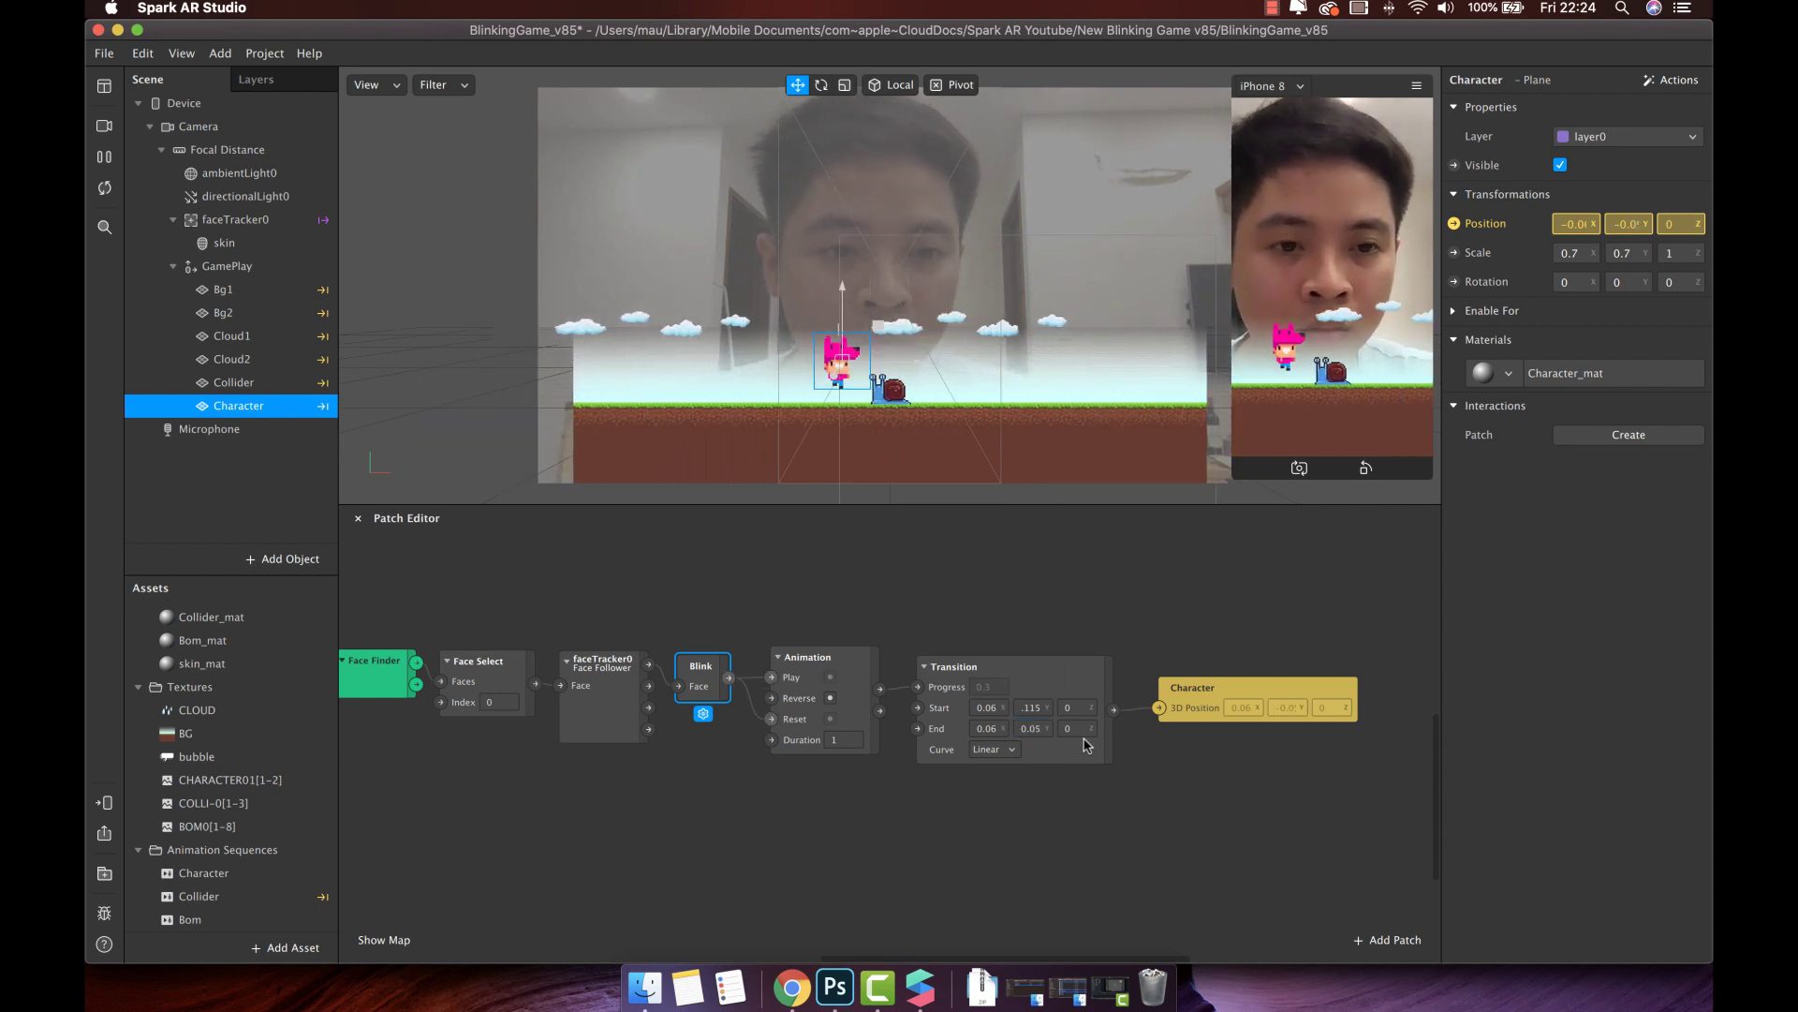
Set the Animation's Duration to 0.3 and shift the Animation, Transition and Character patches farther from Blink
left_click(848, 741)
type("0.3")
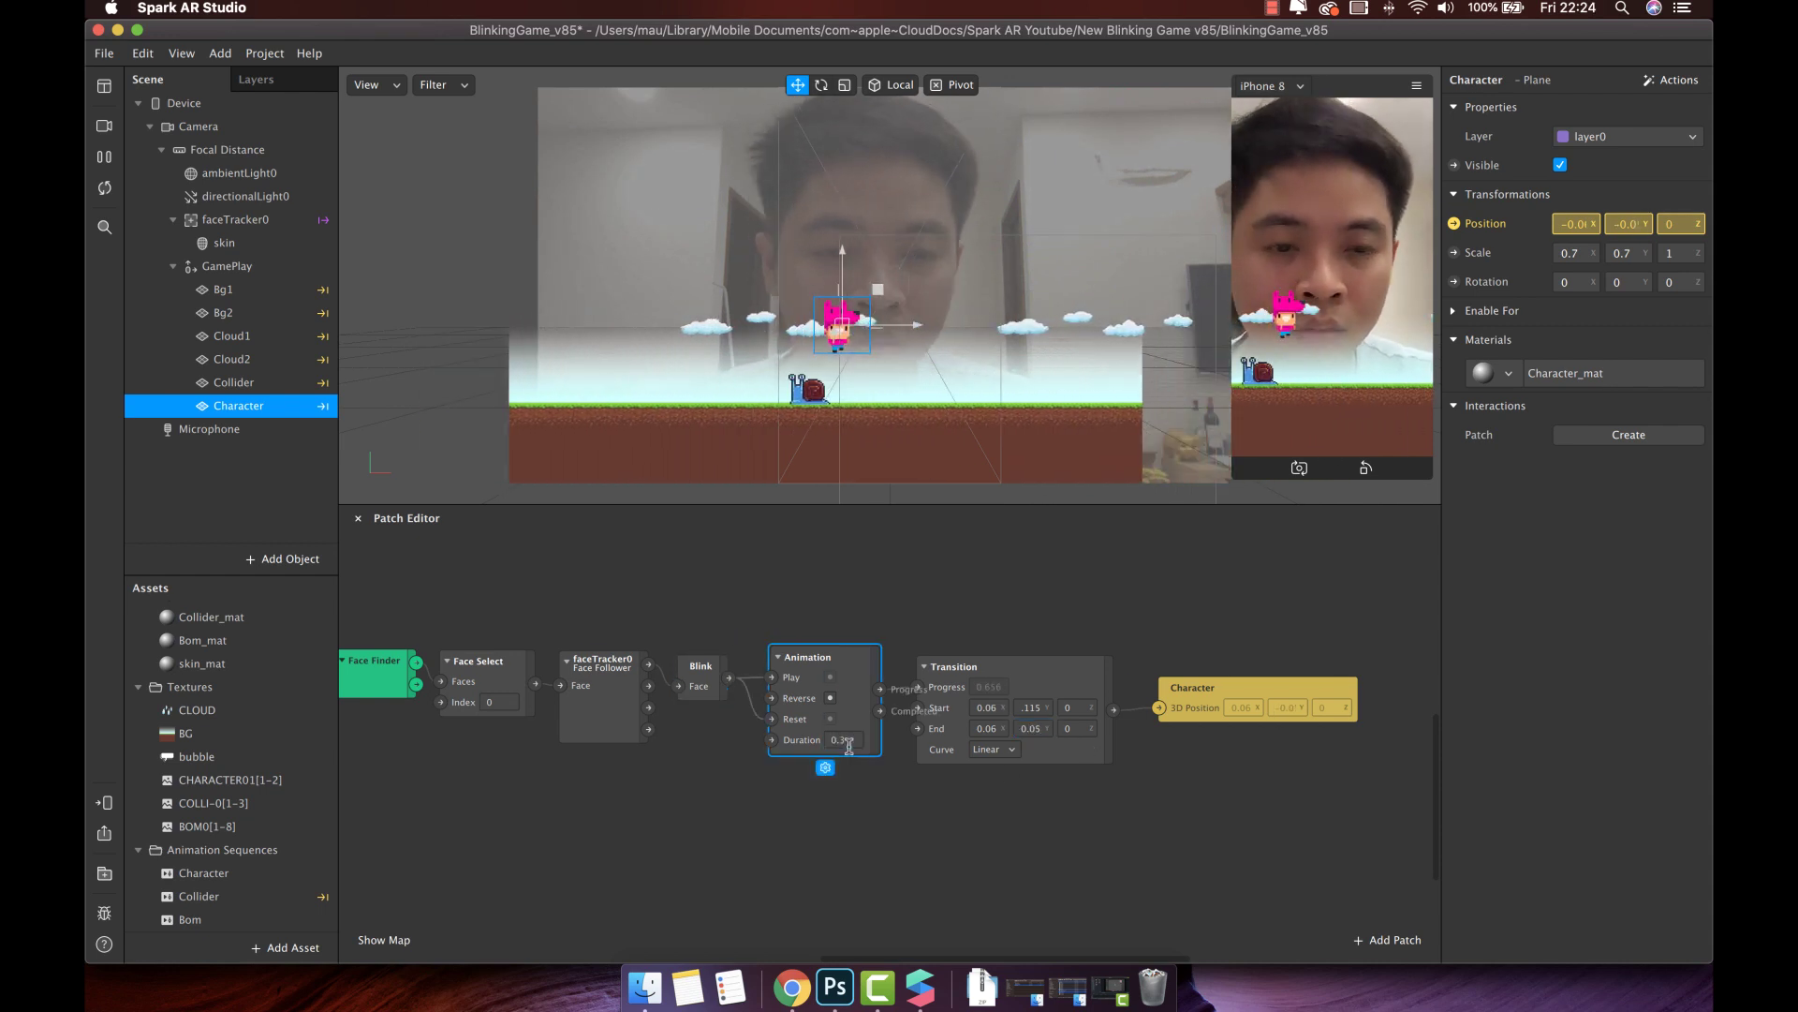
left_click_drag(1273, 785, 864, 655)
left_click_drag(863, 661, 972, 659)
Add a Delay patch with Duration 0.3 between the Blink output and the Animation's Reverse input
left_click_drag(729, 677, 758, 737)
type("delay")
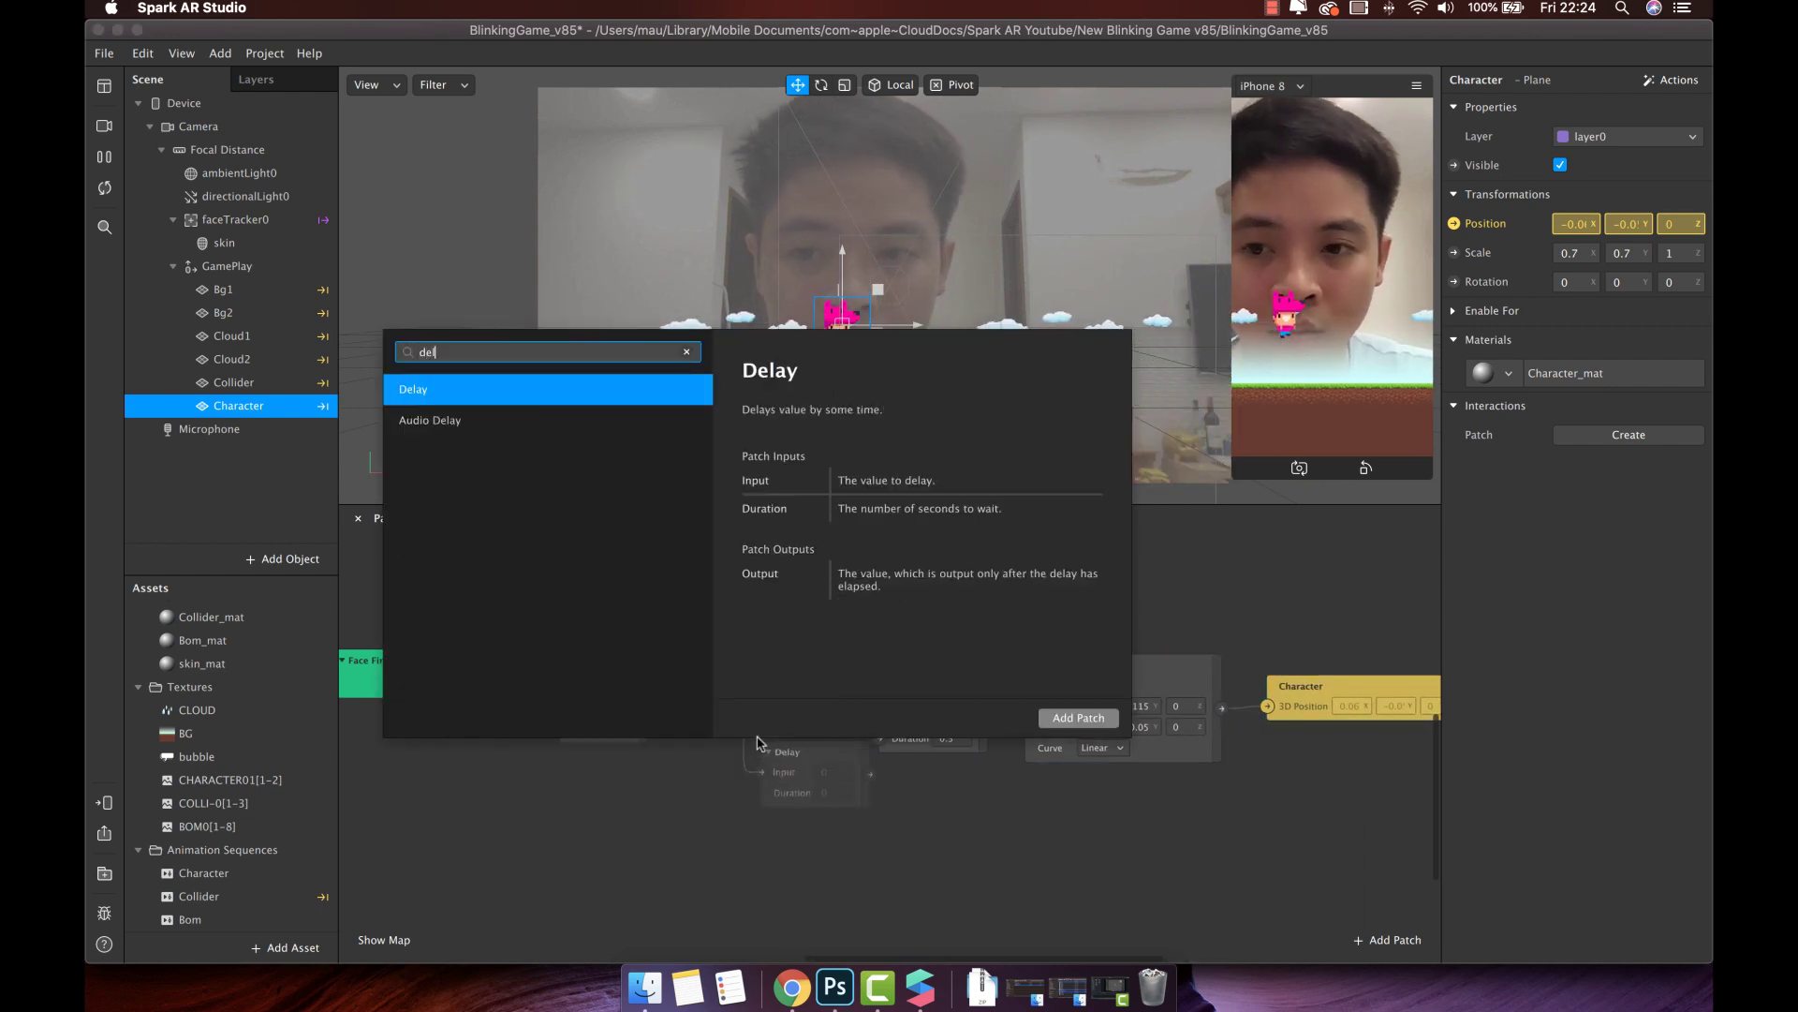
key("Return")
left_click(819, 791)
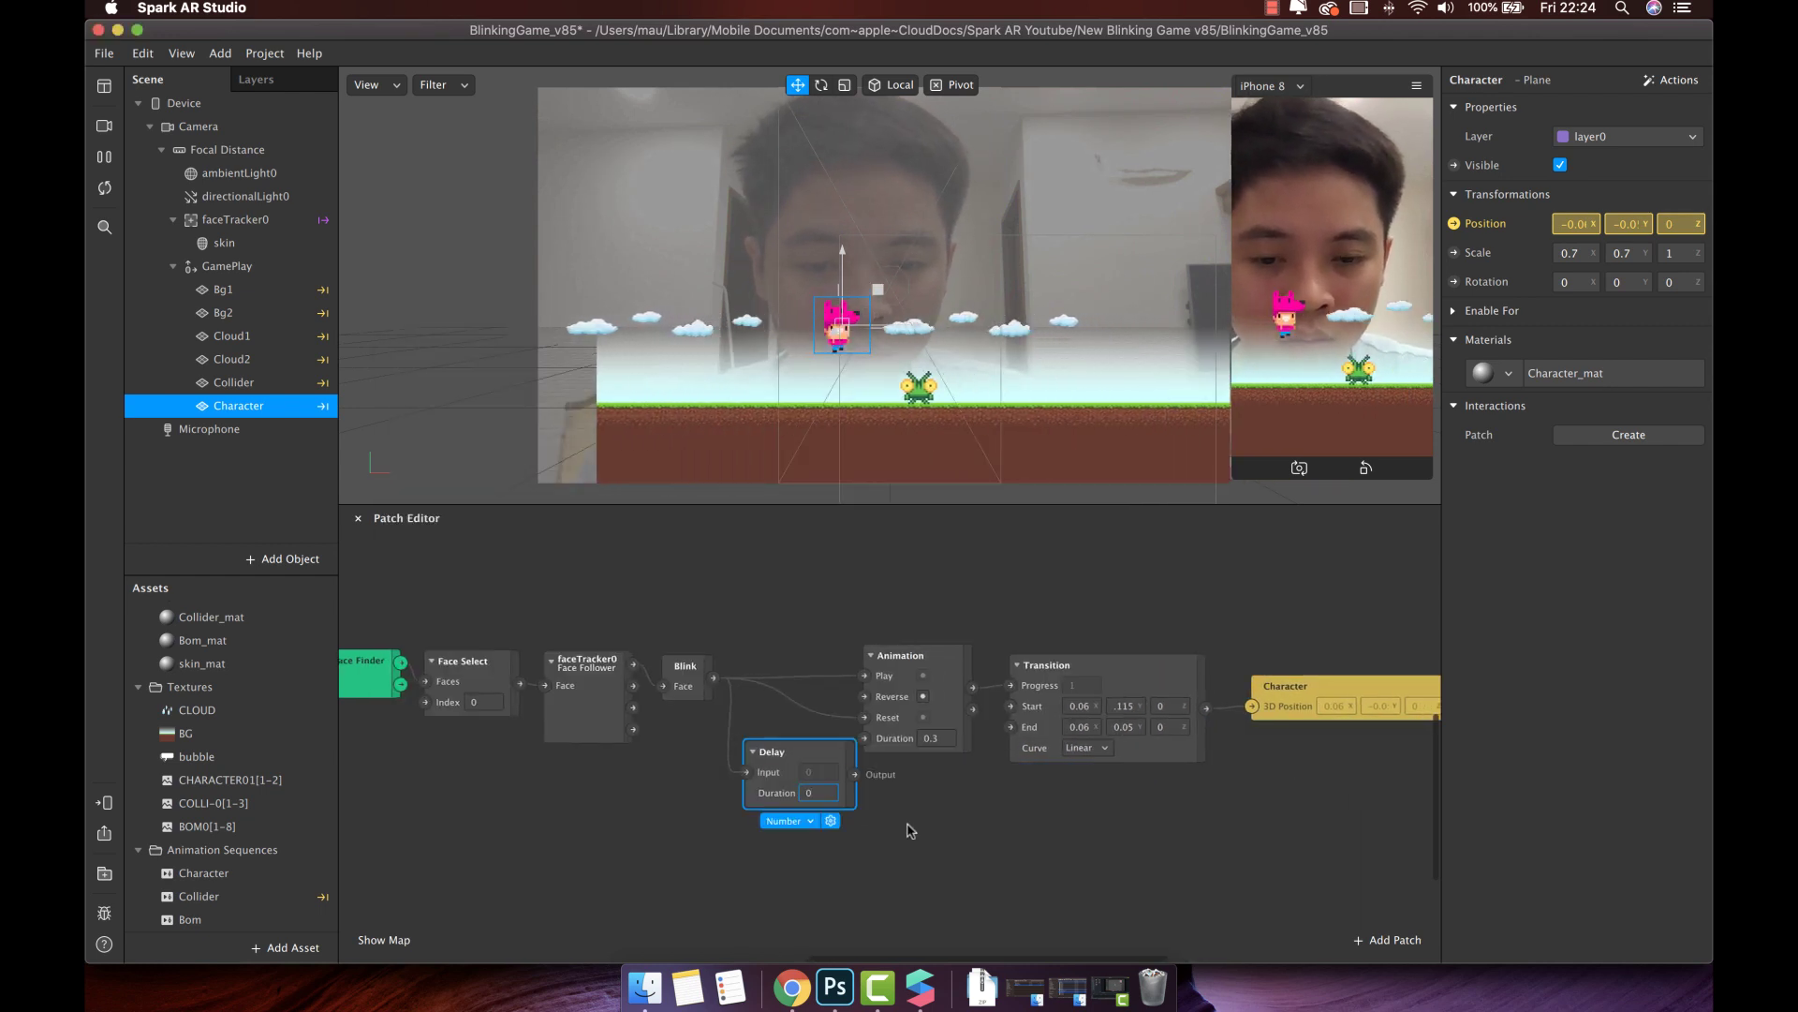
type("0.3")
left_click_drag(819, 755, 869, 702)
scroll(895, 719, "right", 3)
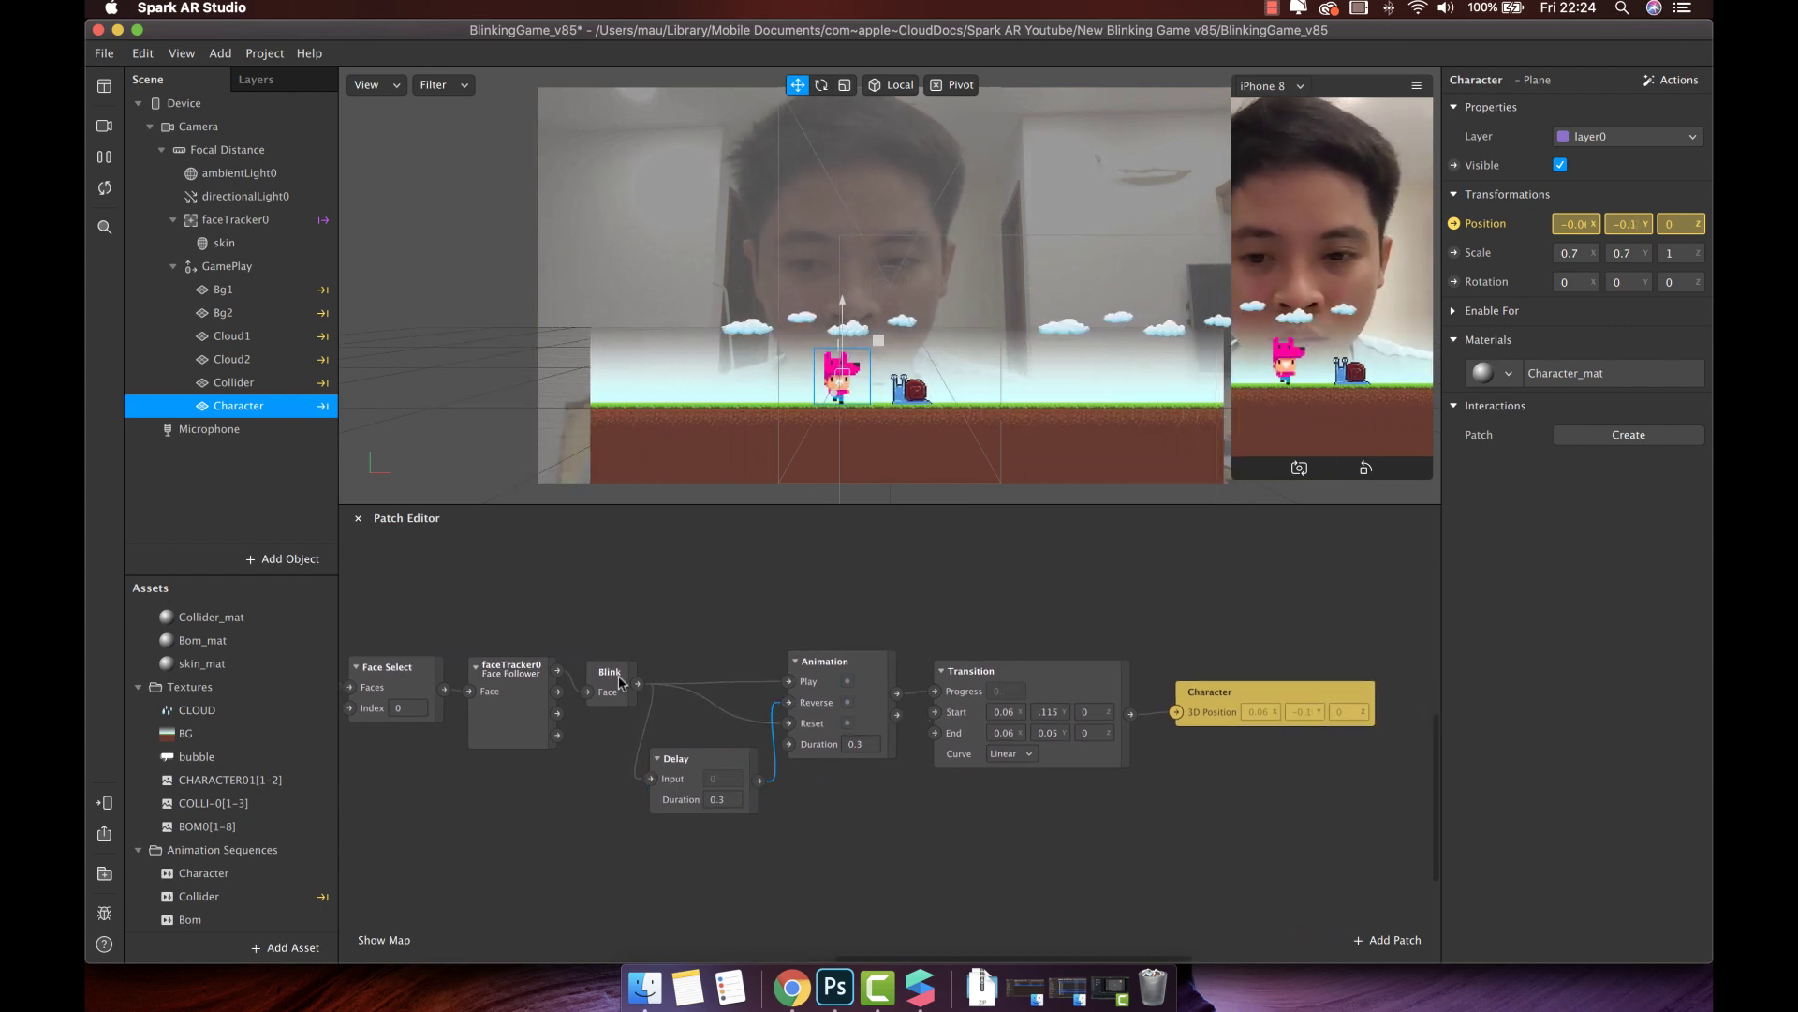
scroll(442, 630, "left", 5)
left_click(801, 758)
scroll(1017, 757, "right", 5)
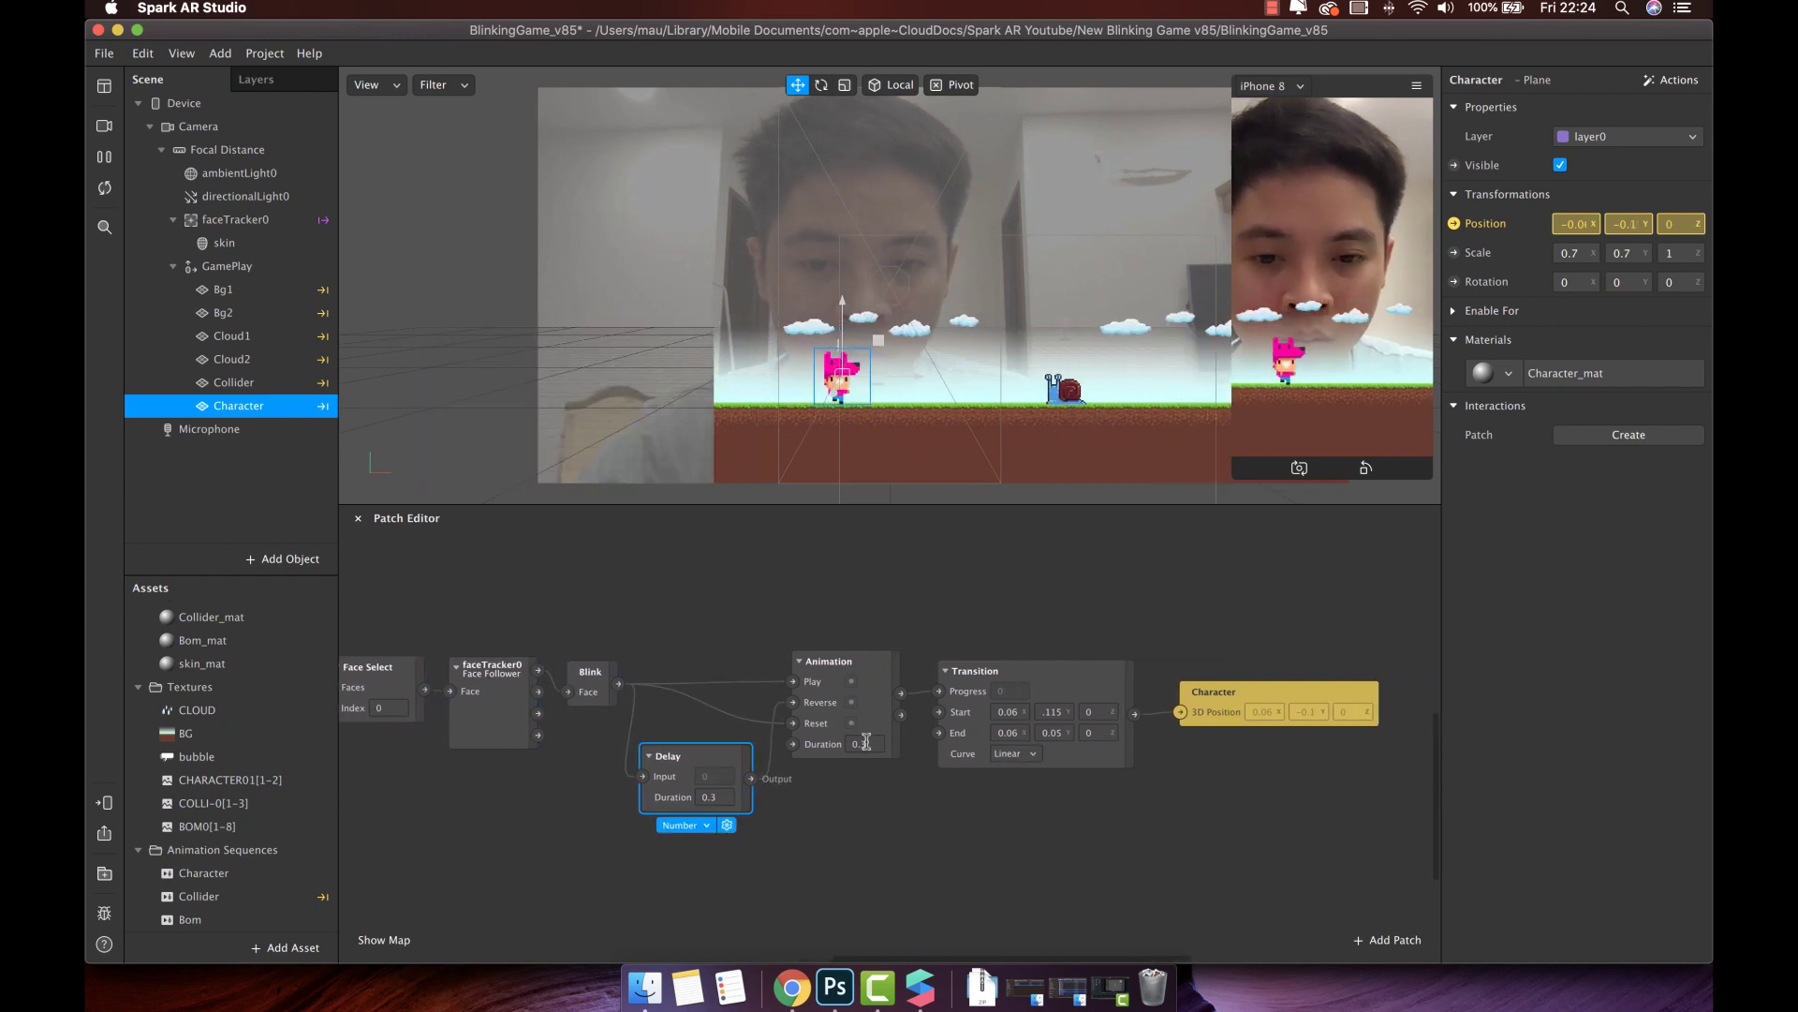
Set the Transition's Curve to Quadratic In-Out and its End Y value to -0.03
left_click(1016, 752)
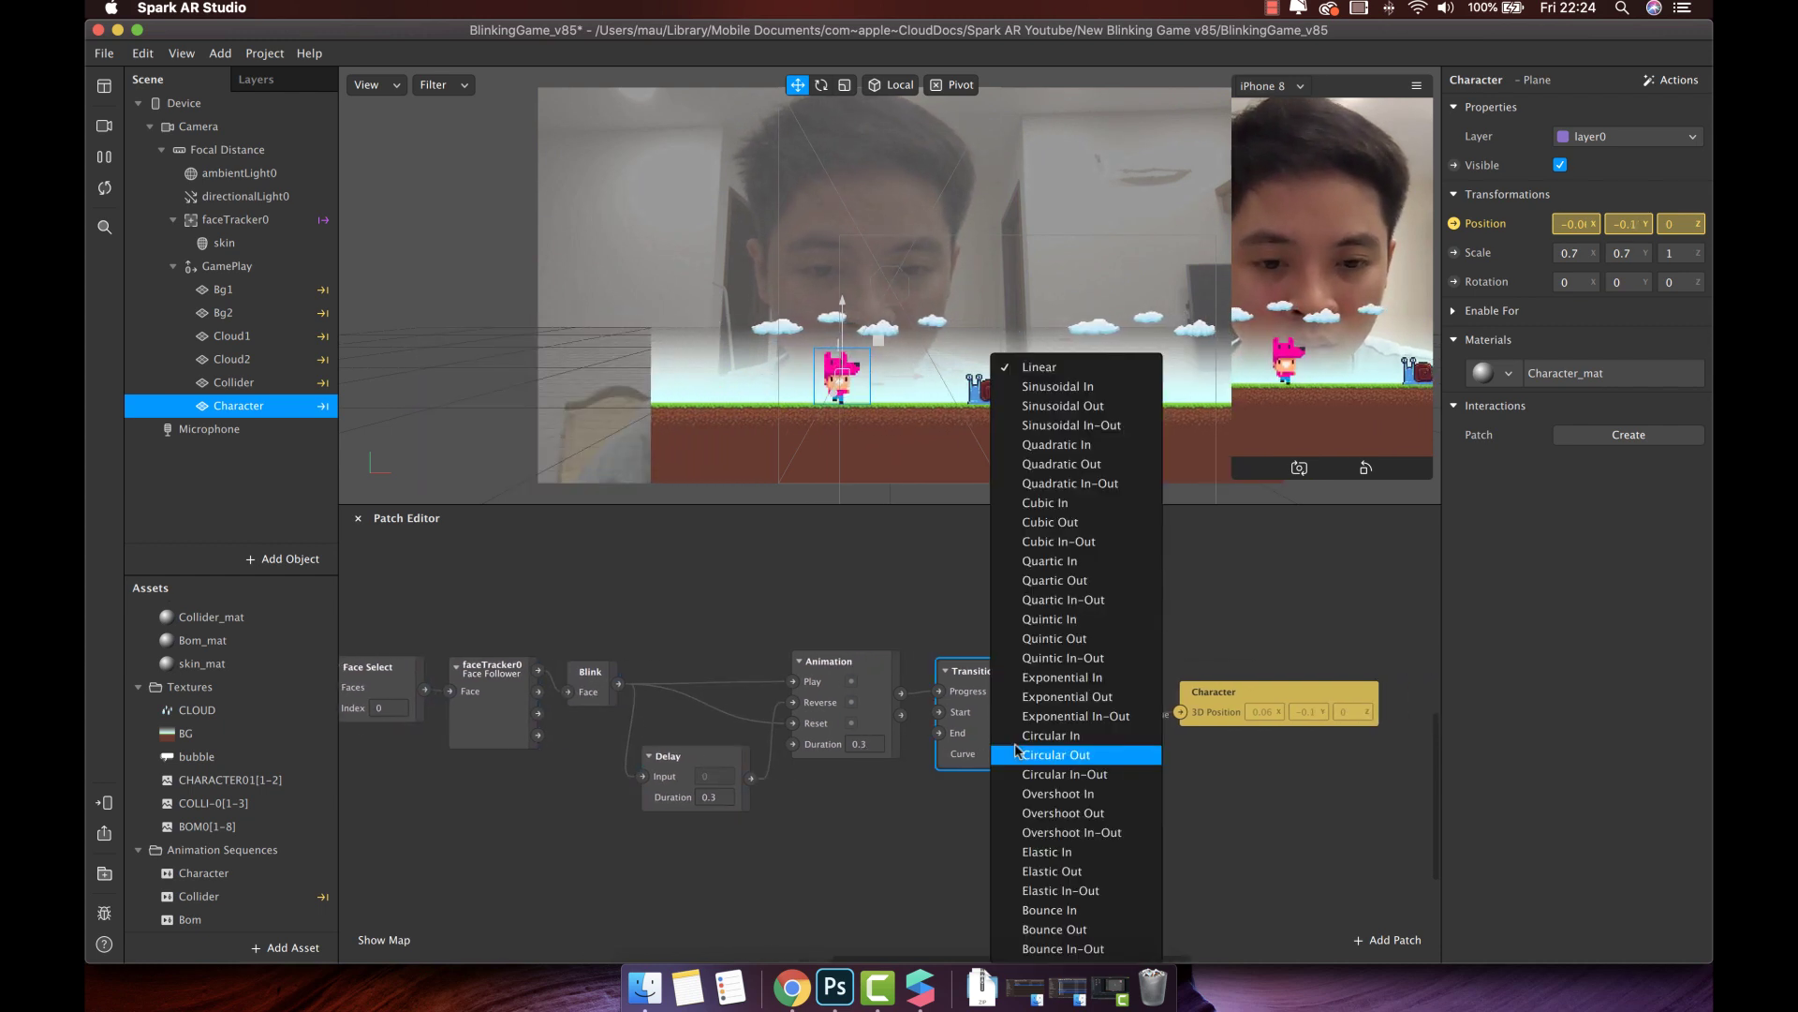
left_click(1055, 479)
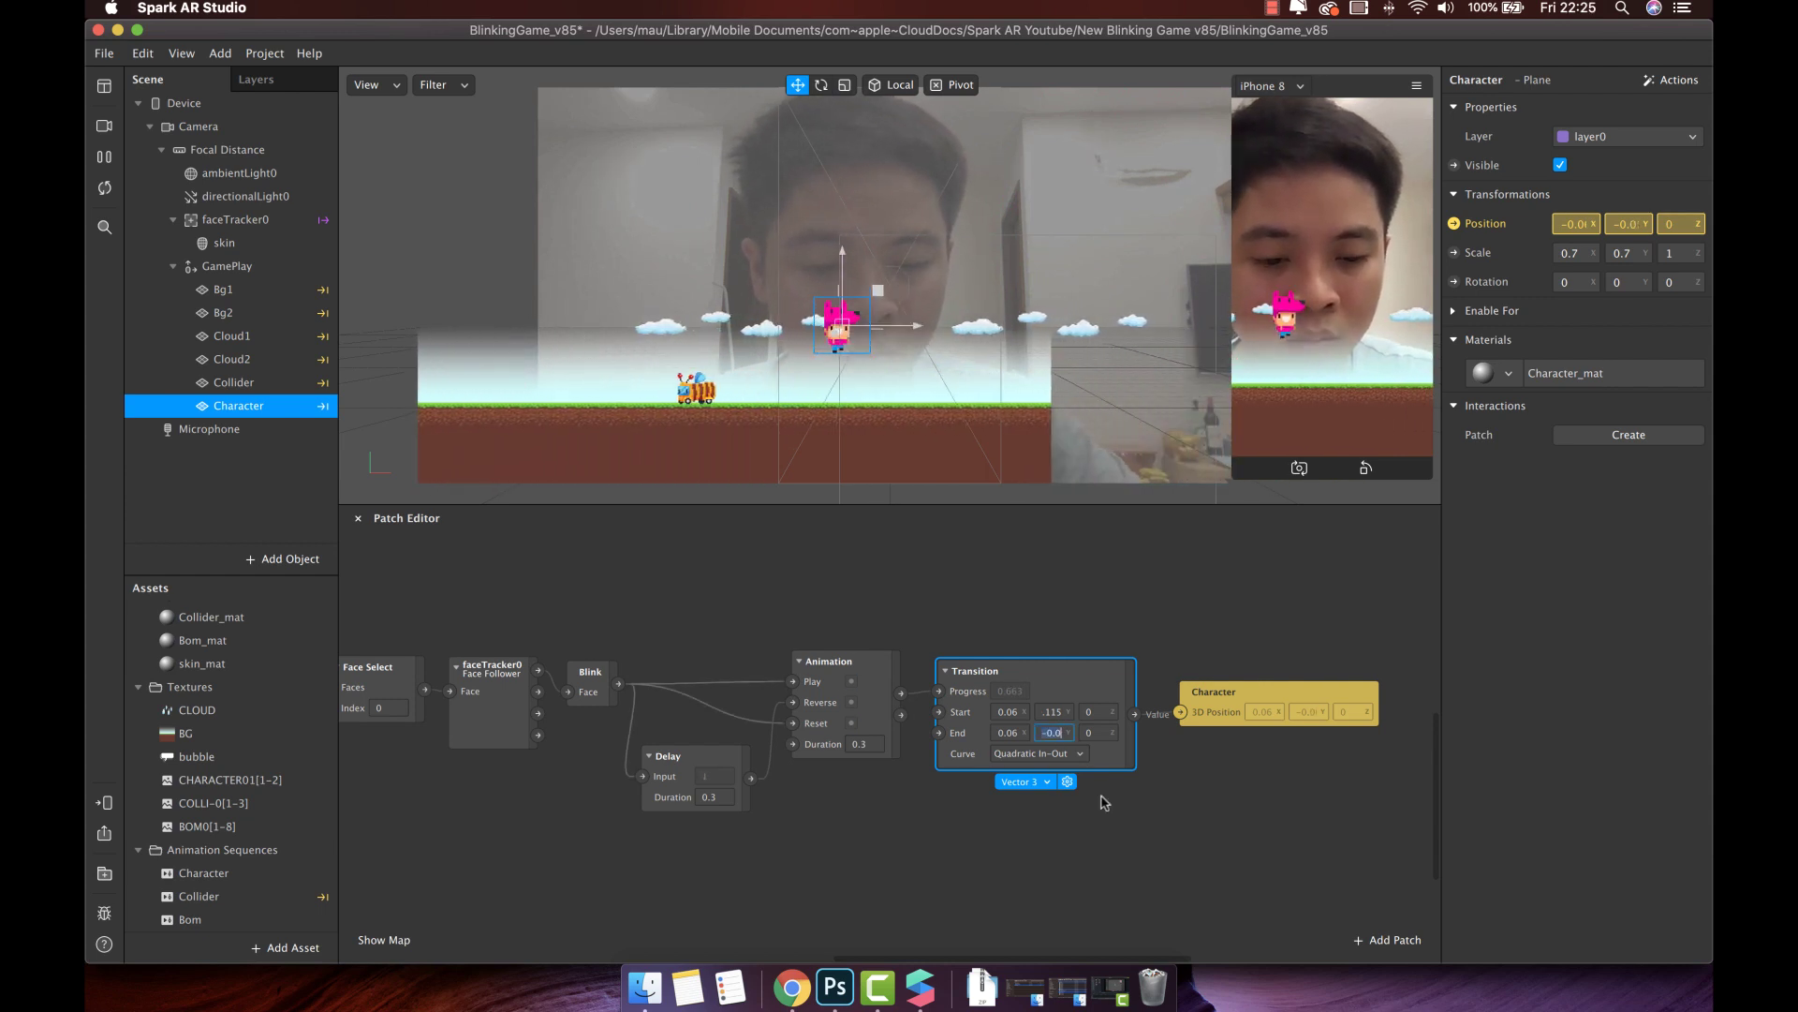
key("Return")
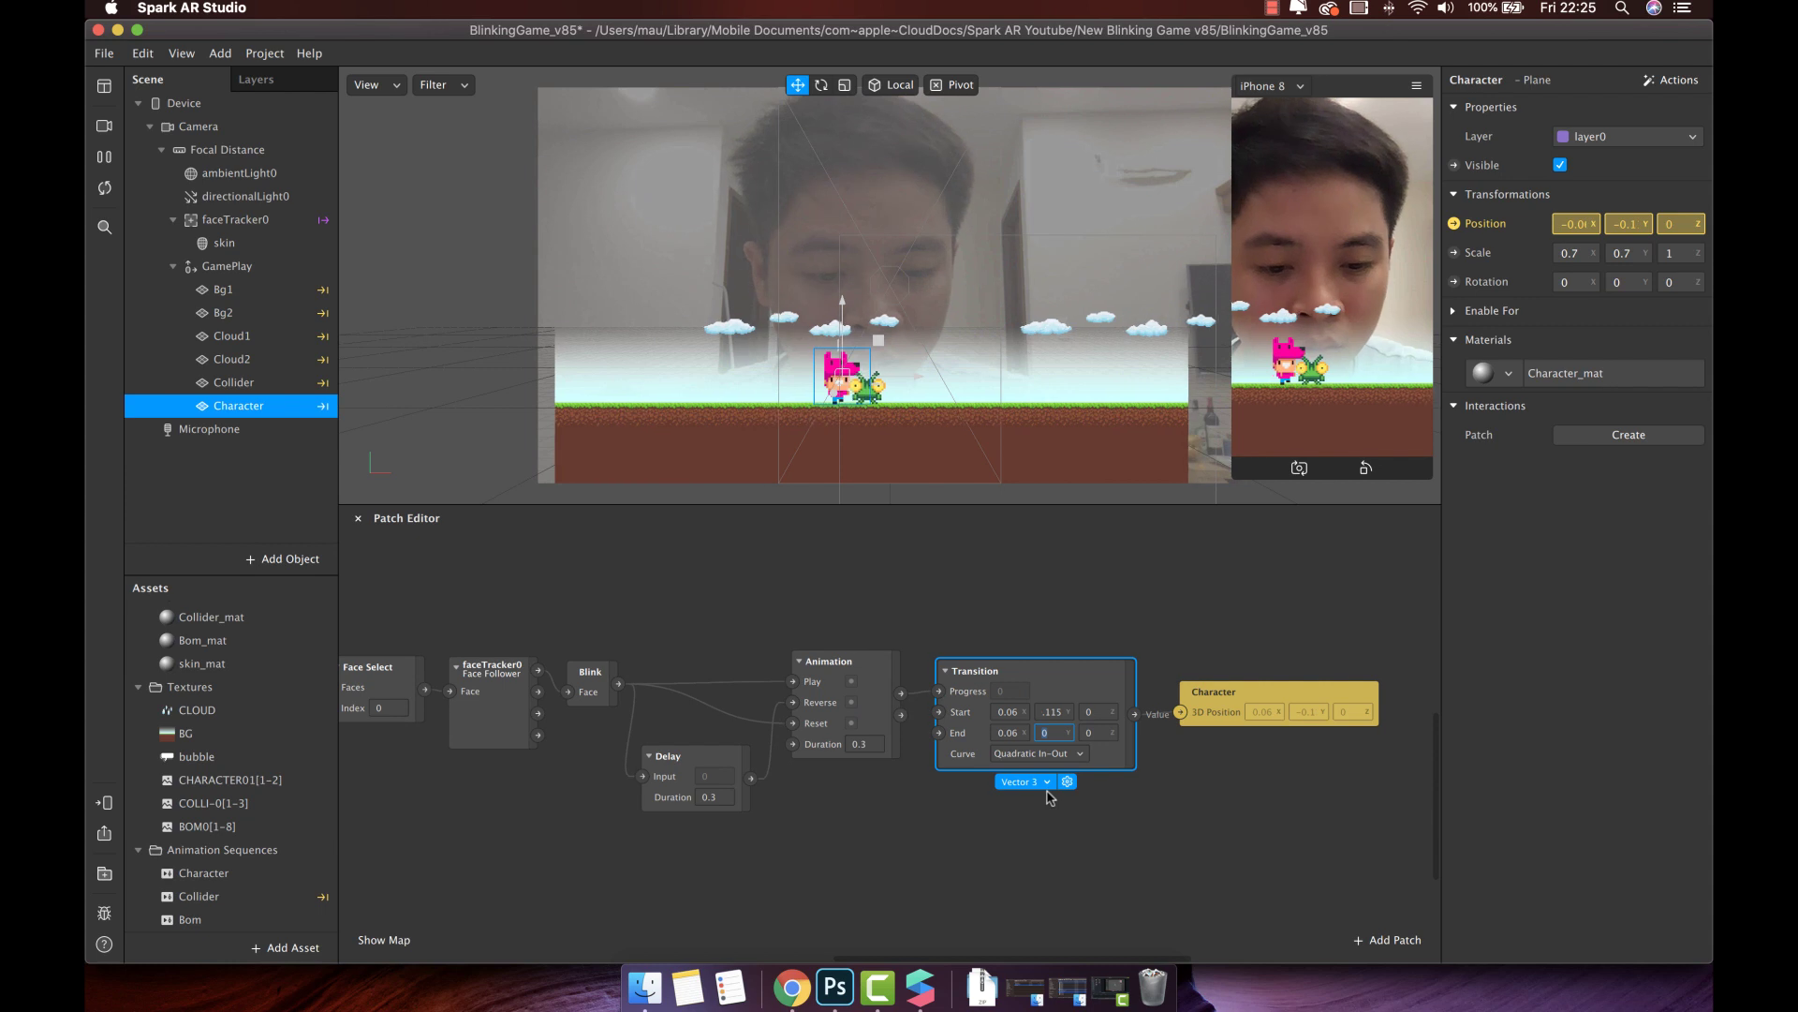
type("-0.03")
key("Return")
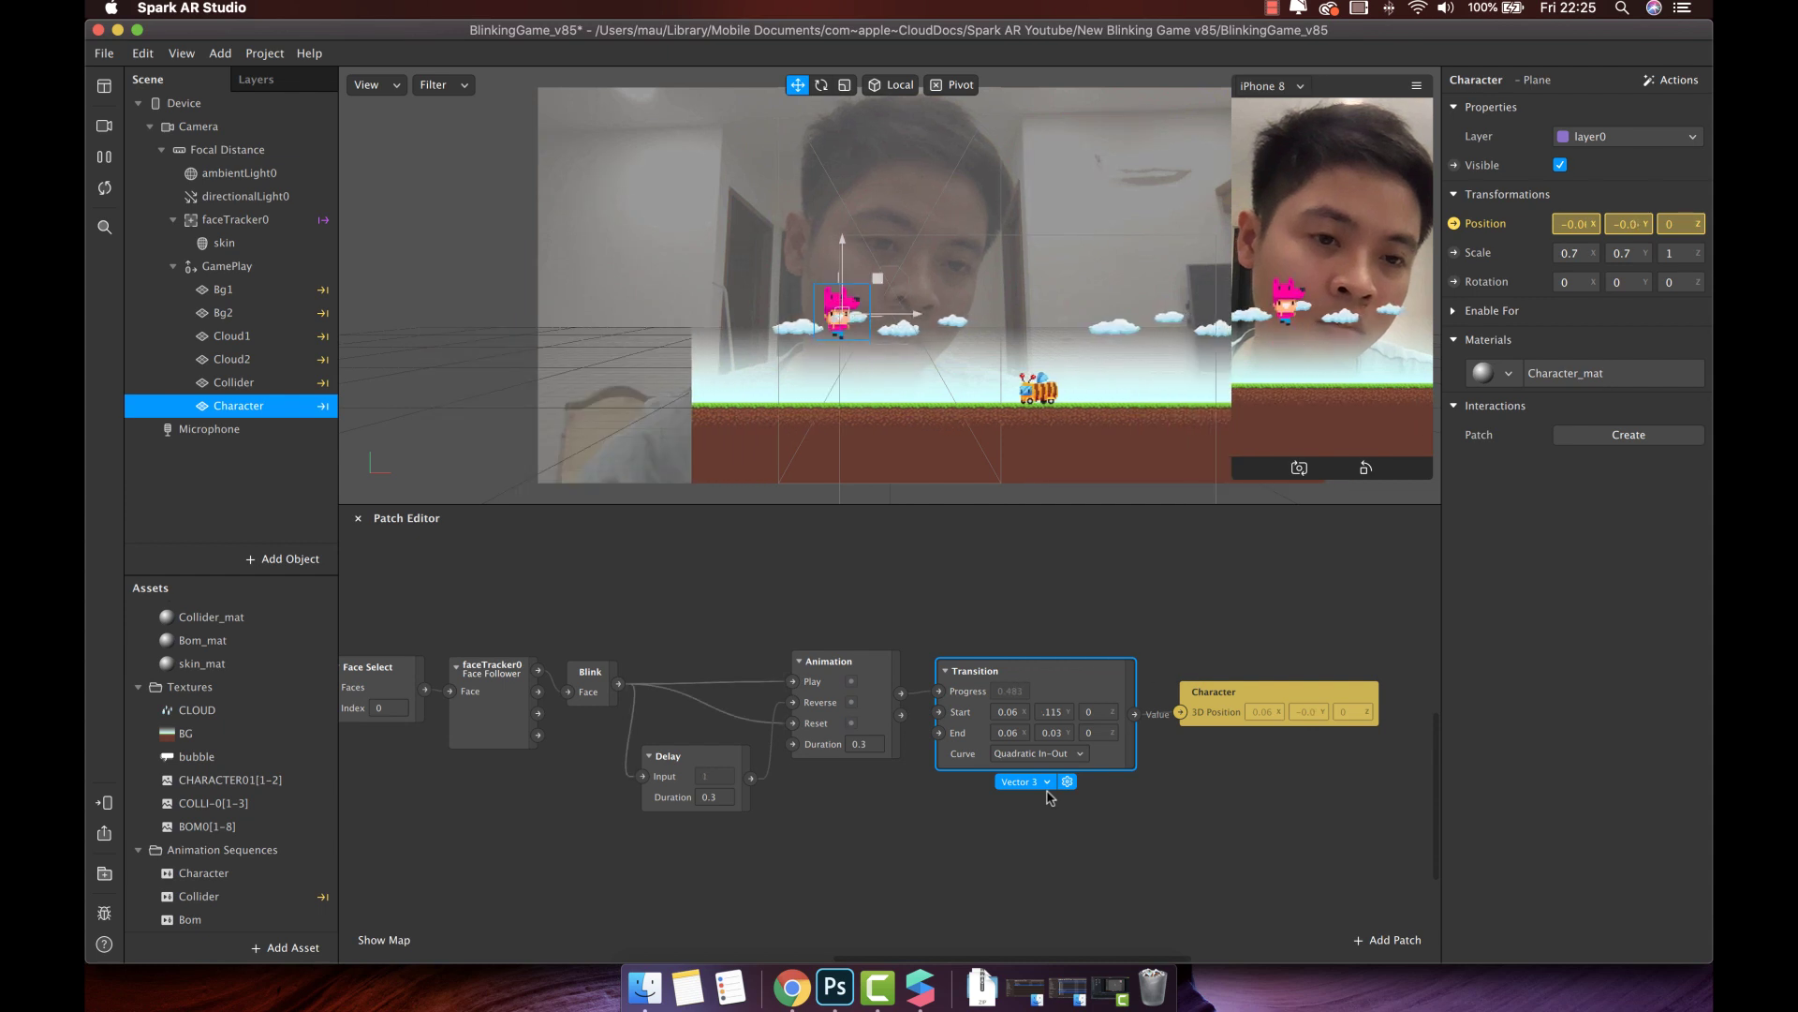
left_click(1177, 799)
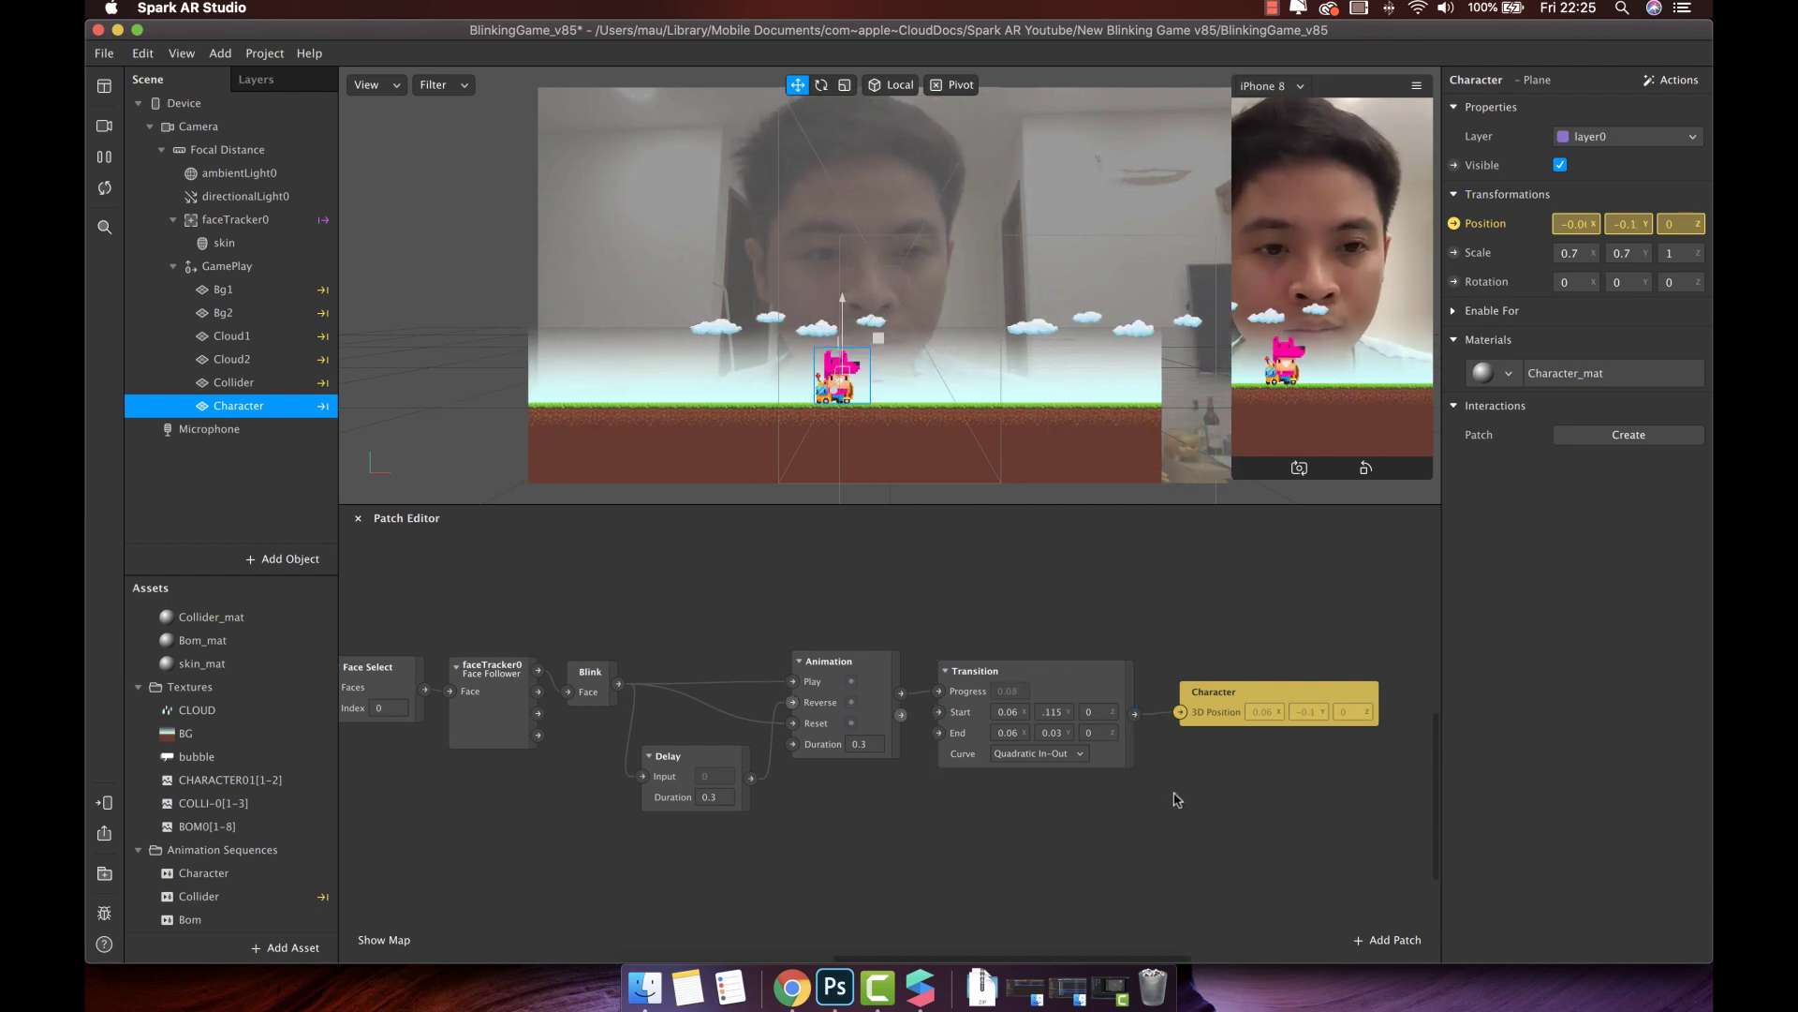
Nudge the Delay and Transition patches to tidy the character jump chain
left_click(727, 753)
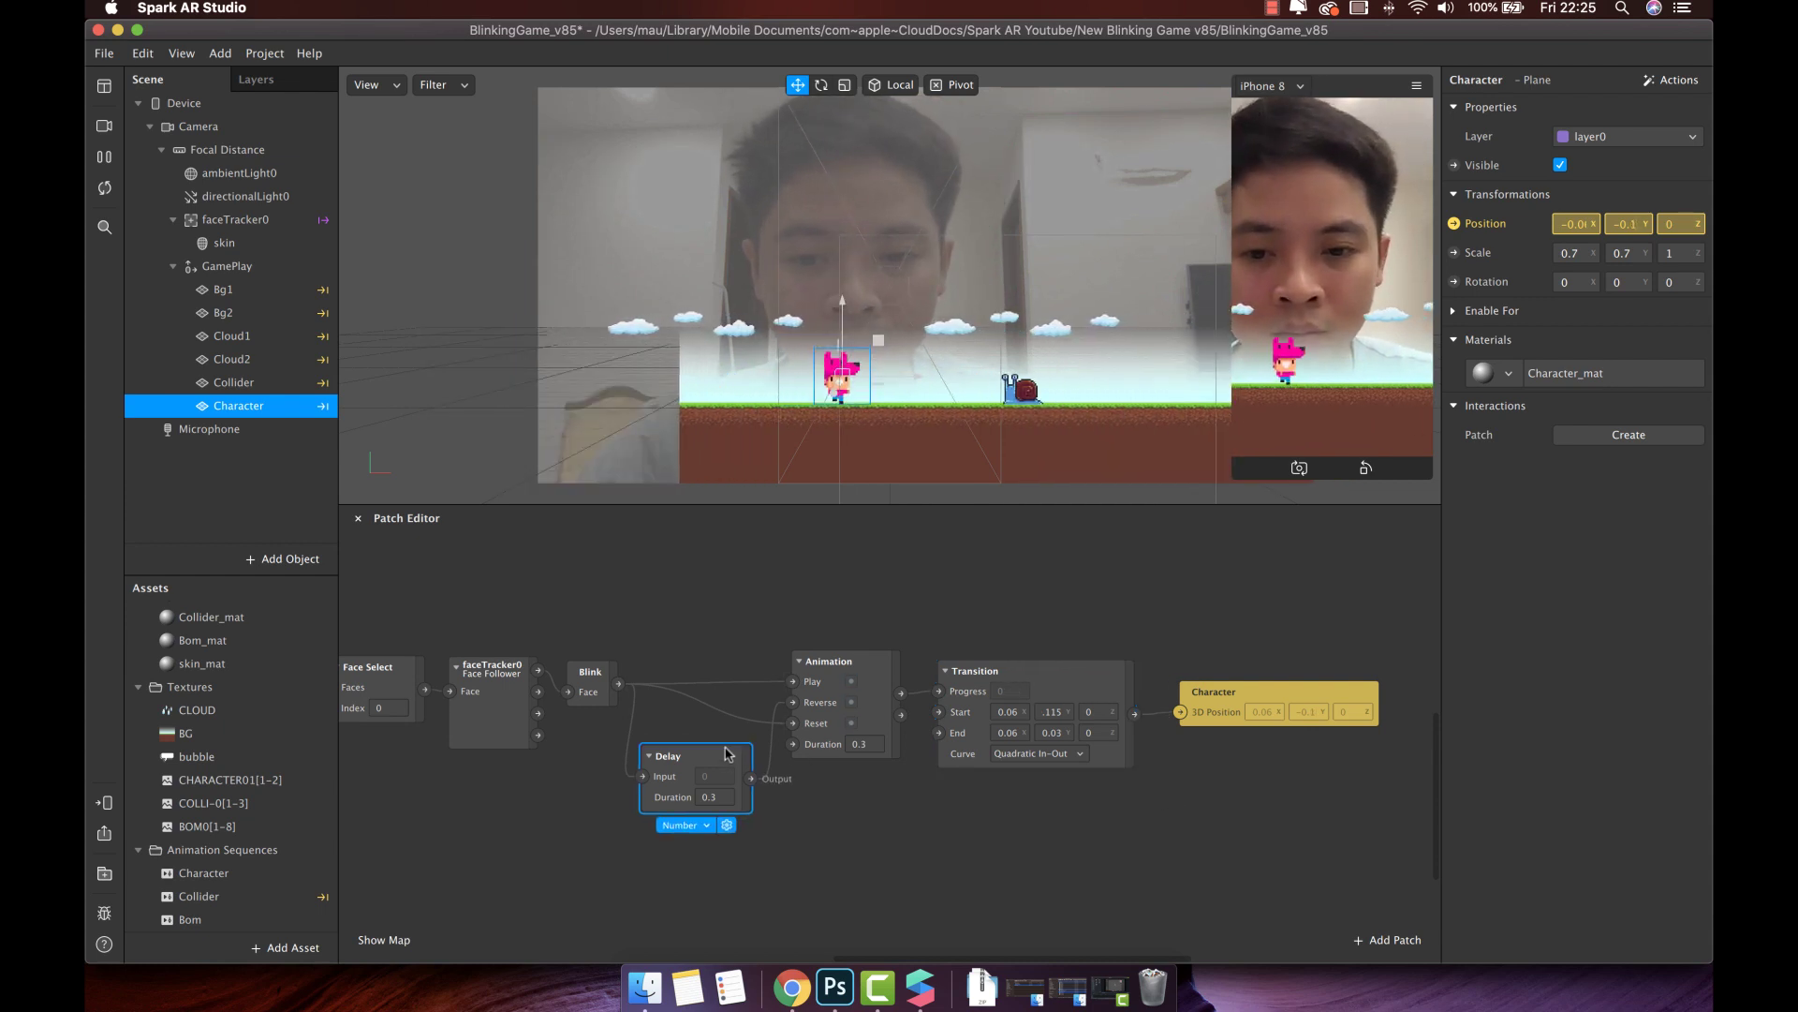
left_click_drag(727, 753, 740, 746)
left_click_drag(970, 671, 958, 664)
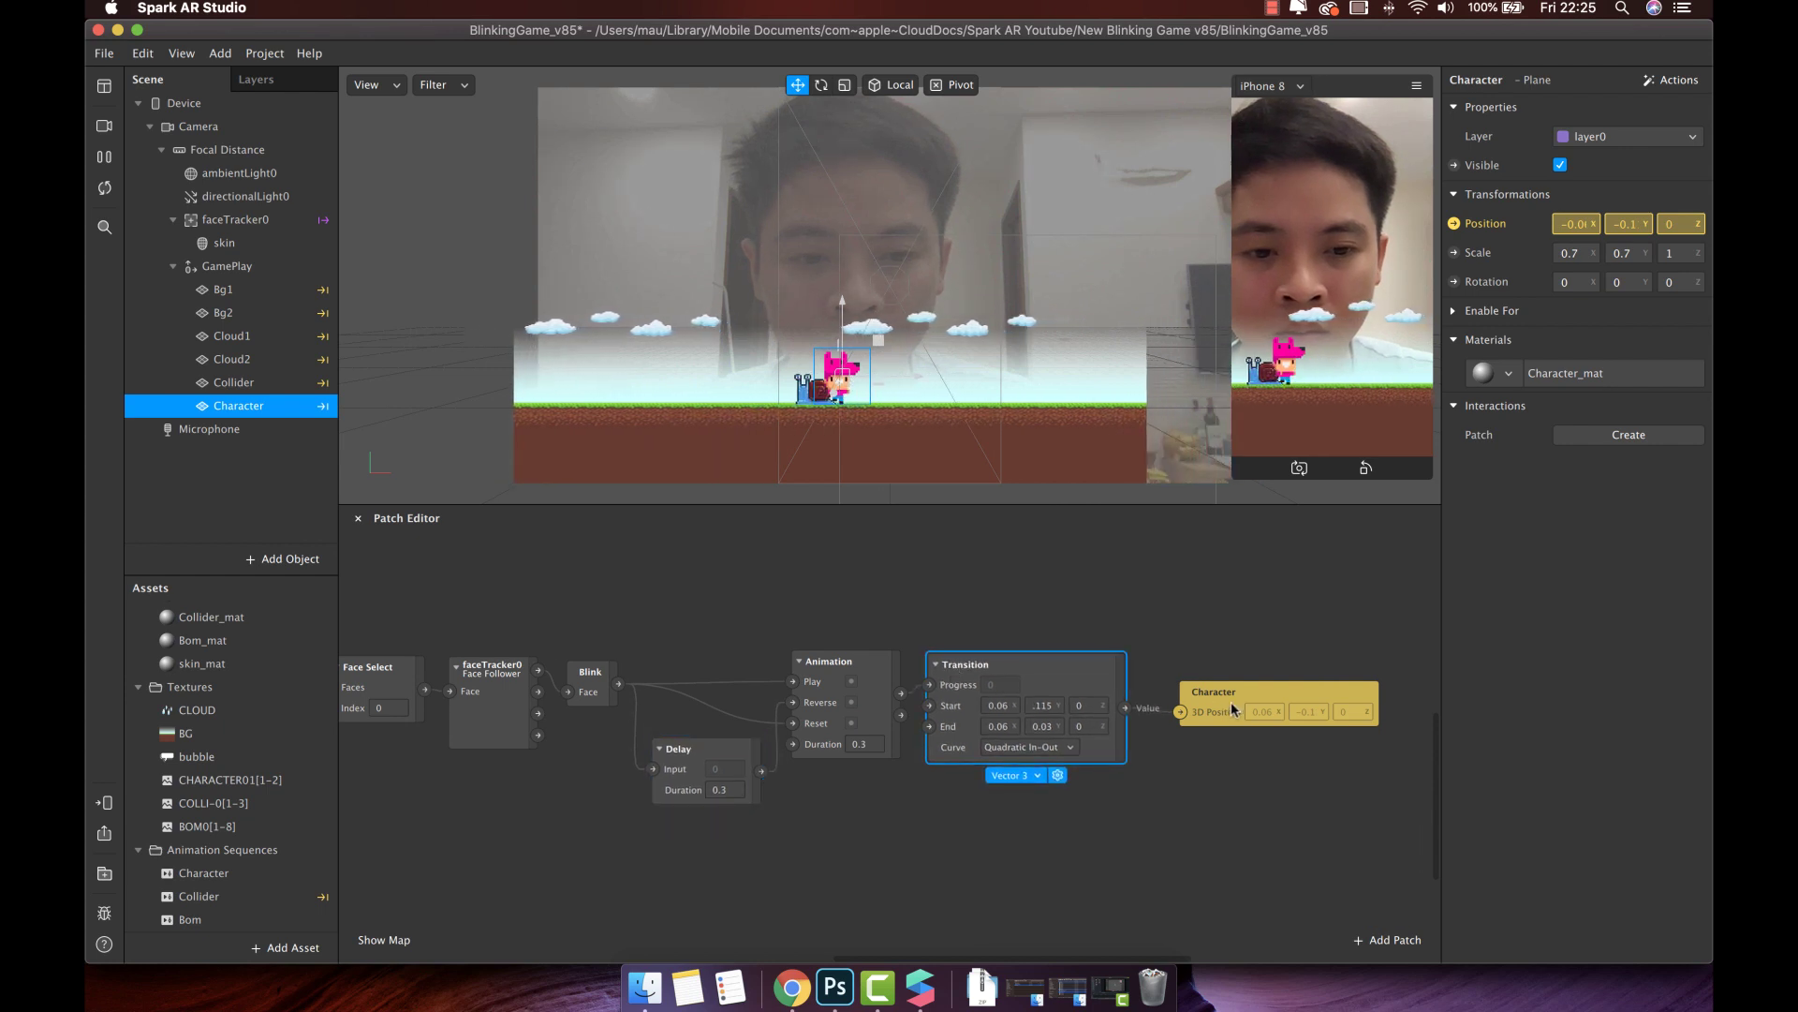
Move the Character patch closer to the Transition, and set the BG Animation and Collider Animation Durations to 3
left_click_drag(1231, 709, 1203, 703)
scroll(1134, 713, "left", 3)
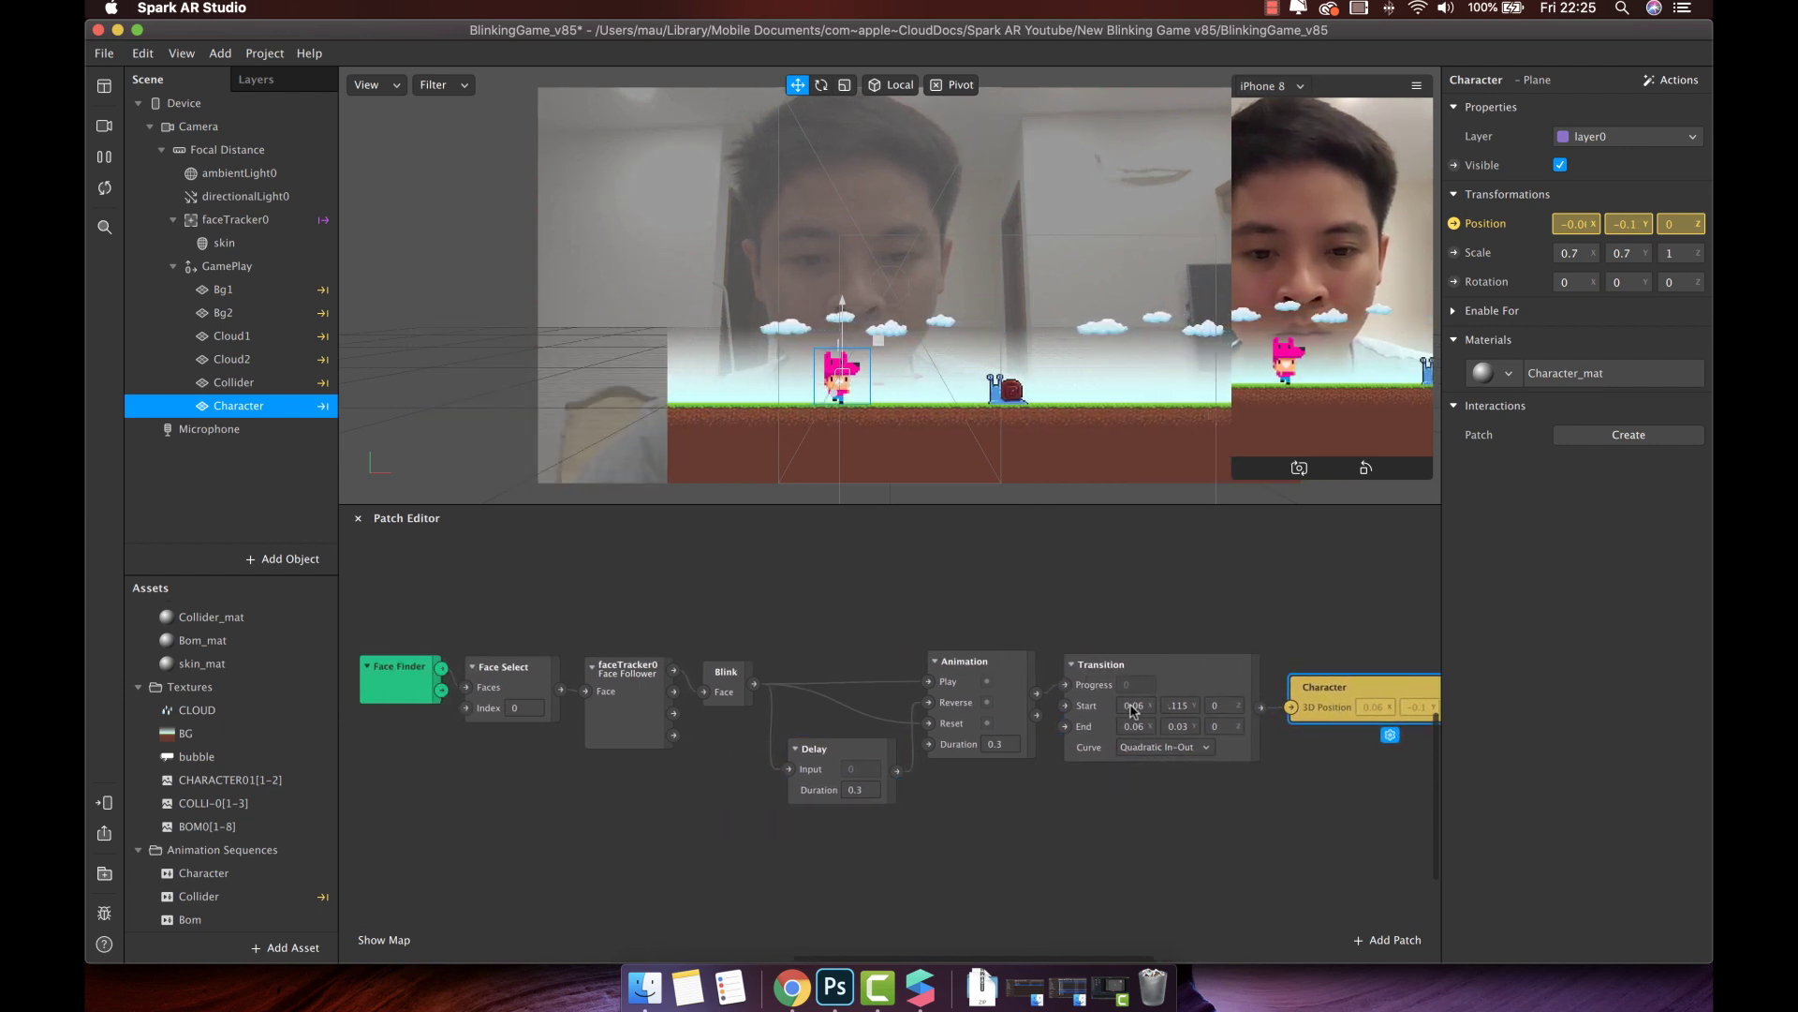
scroll(1124, 712, "down", 3, "ctrl")
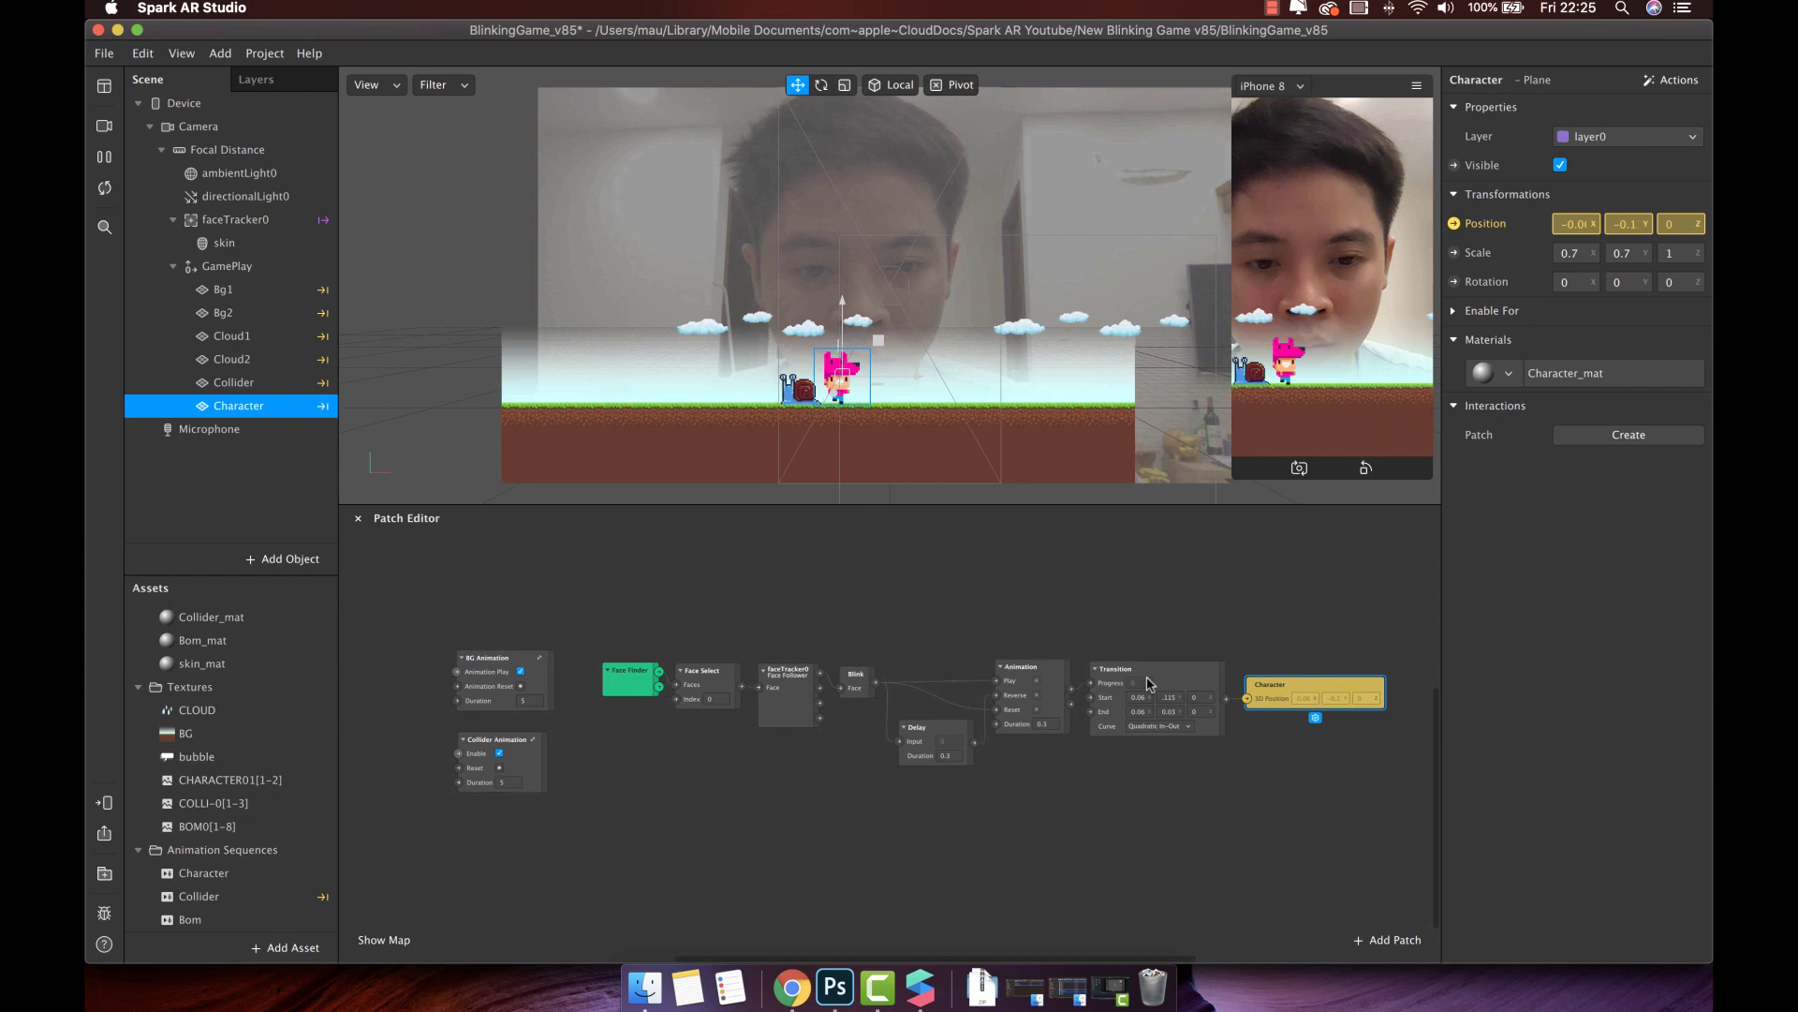
scroll(609, 734, "left", 2)
left_click(555, 712)
type("3")
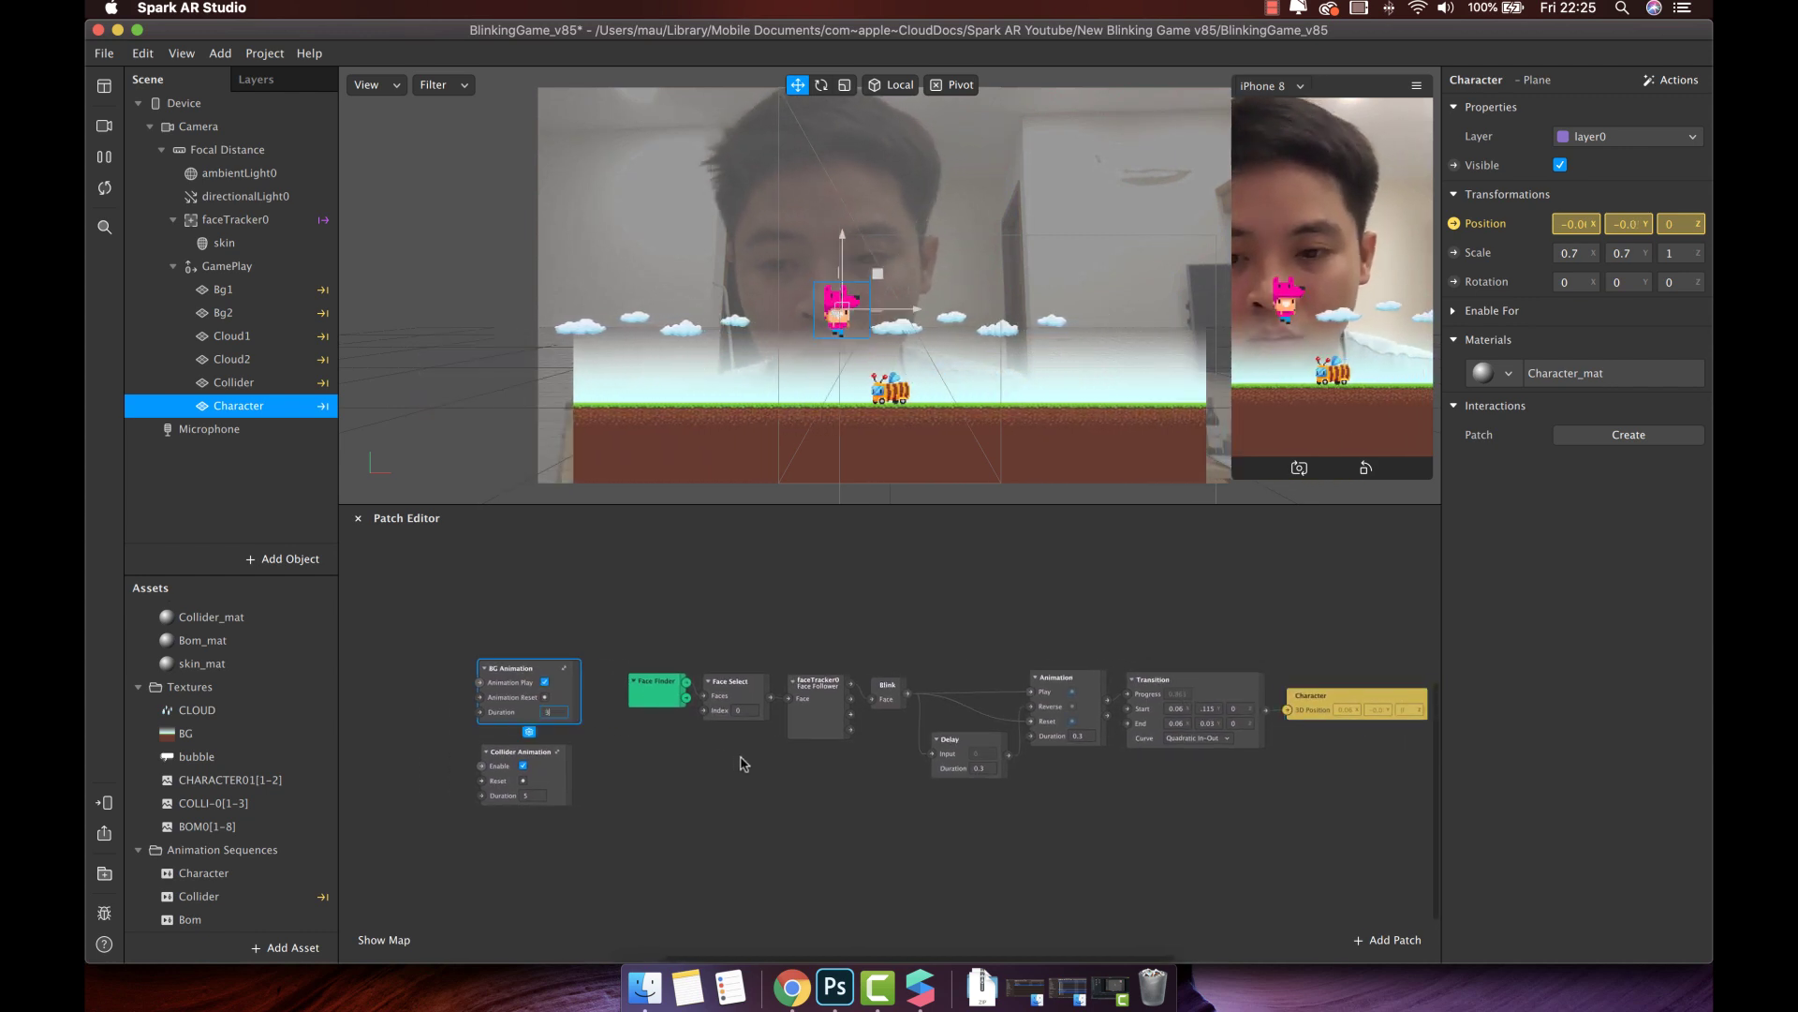
left_click(532, 795)
type("3")
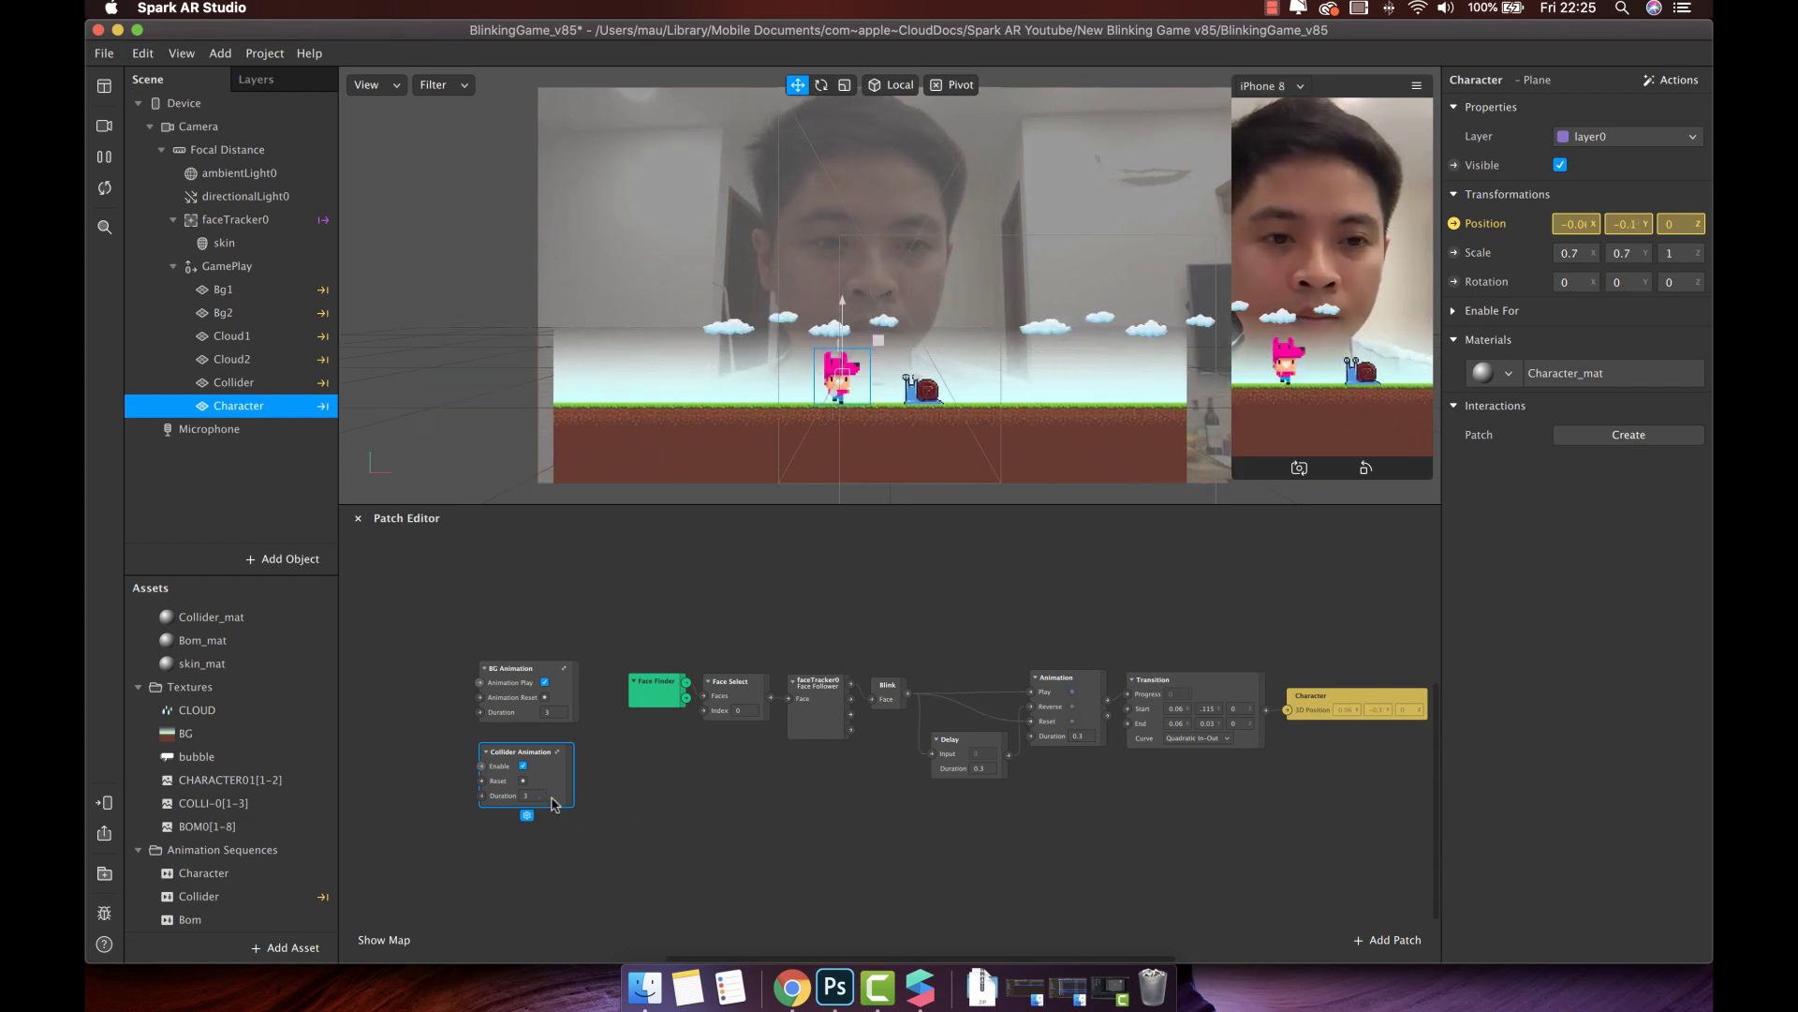
Set the Transition's Curve to Cubic Out and nudge the Delay patch slightly upward
scroll(976, 896, "up", 5)
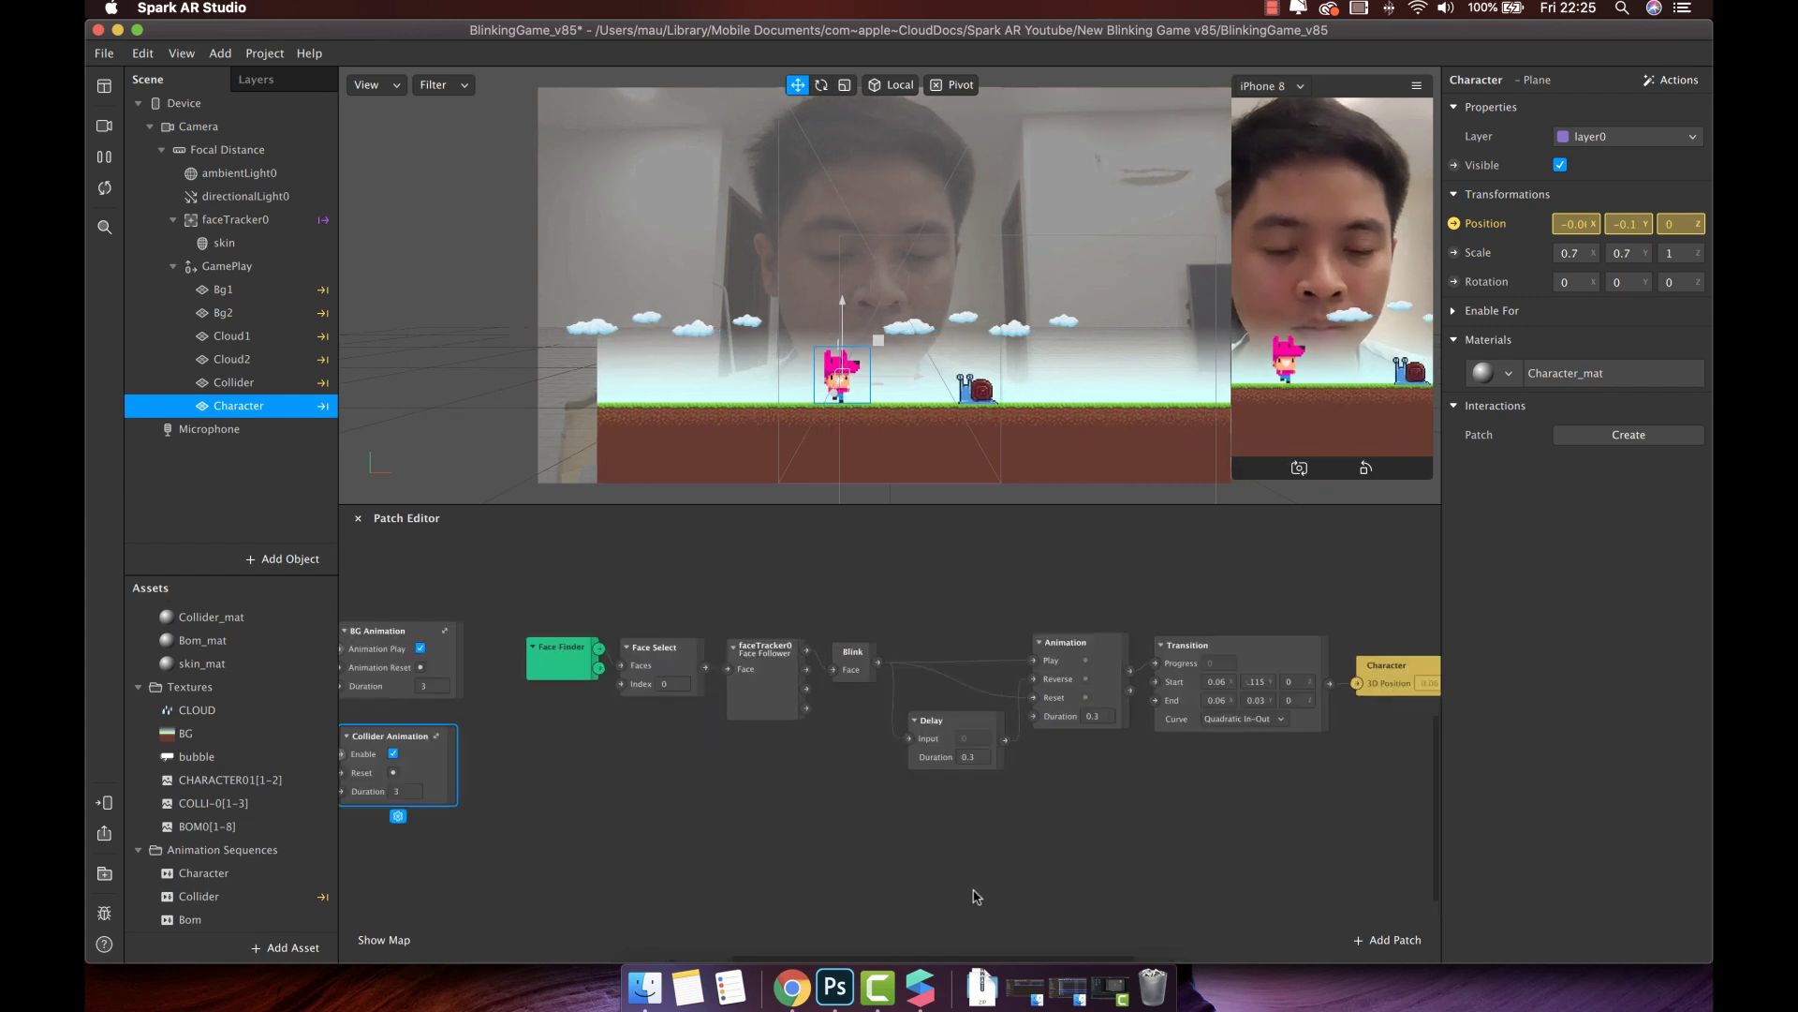
scroll(976, 896, "right", 5)
left_click(1058, 704)
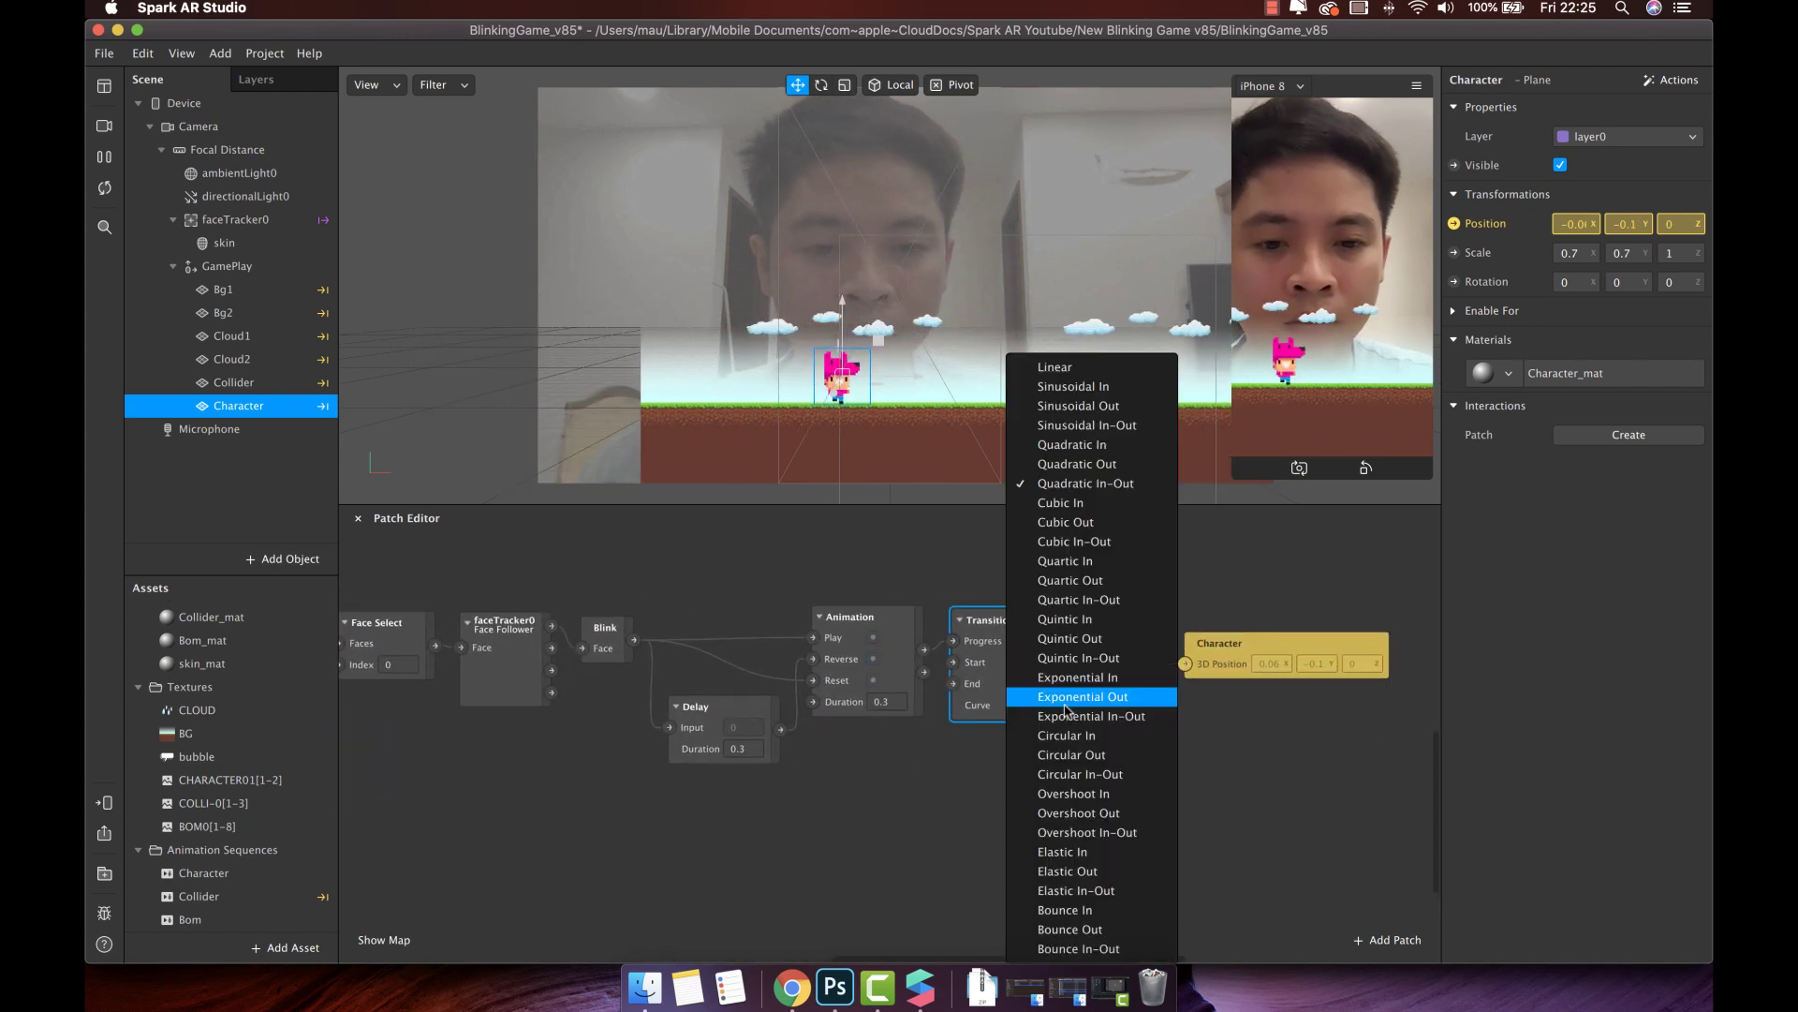
left_click(1082, 525)
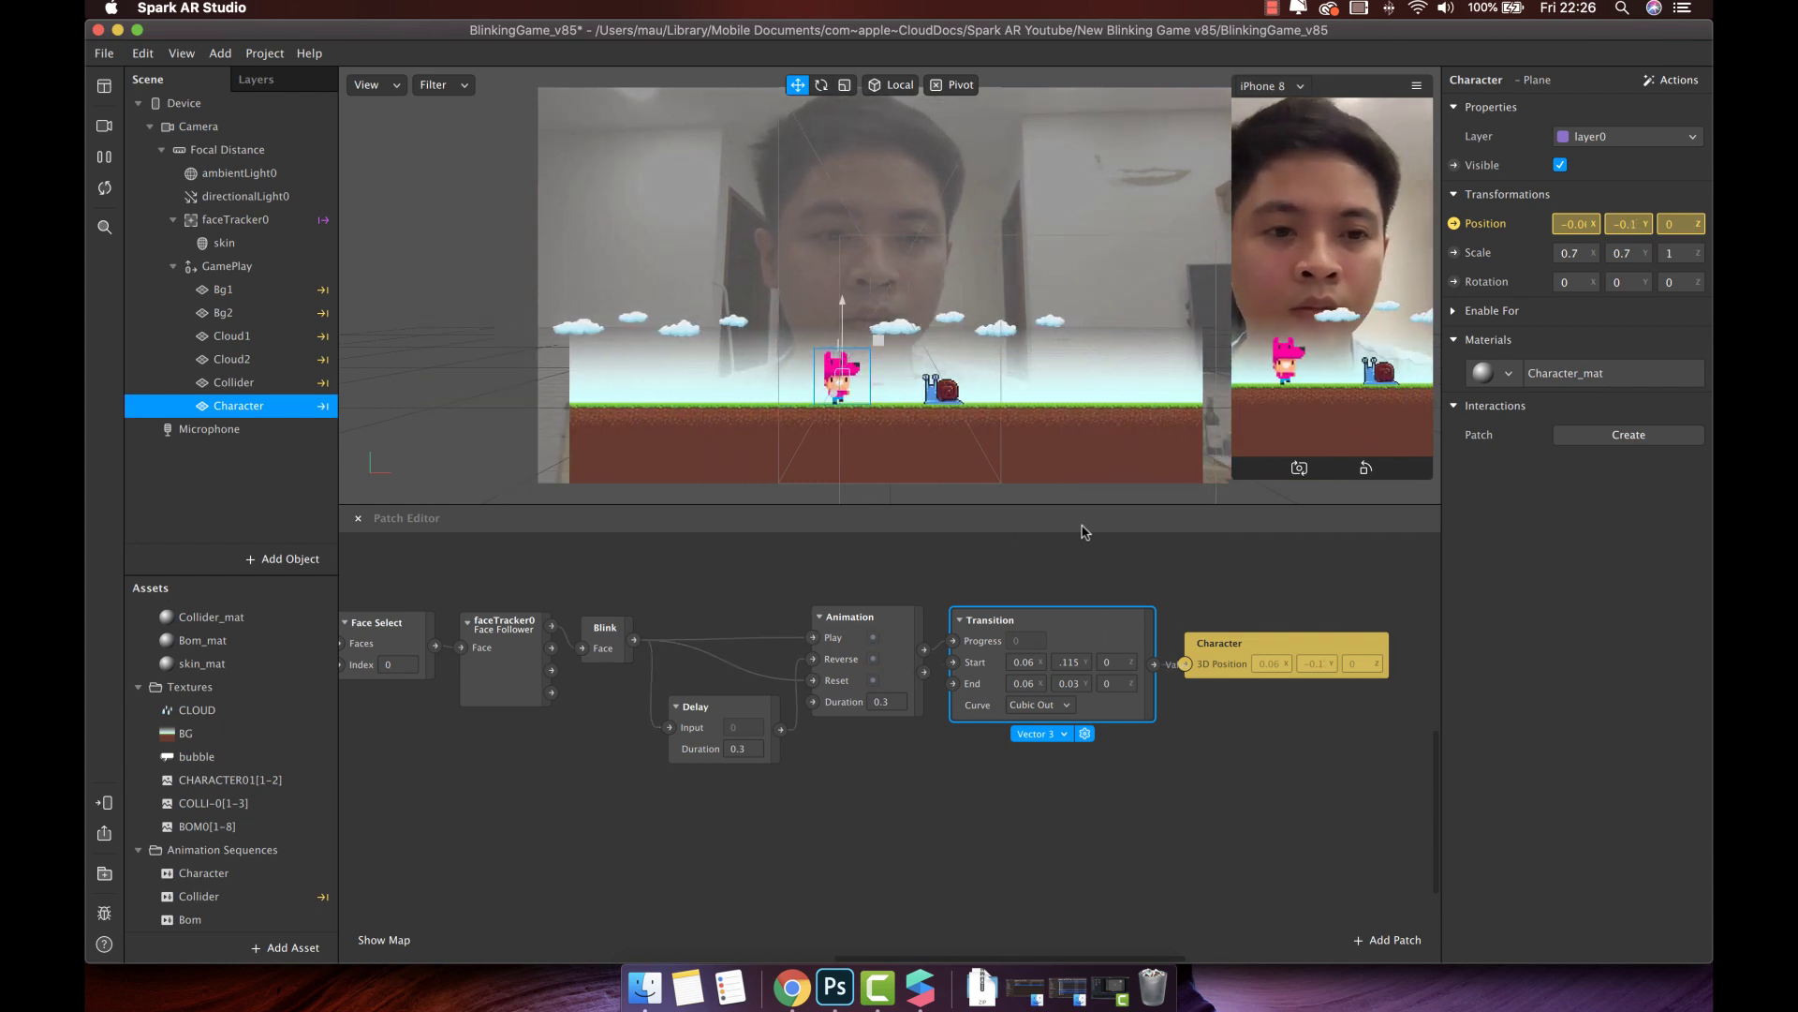
left_click_drag(738, 707, 732, 697)
Set the Duration of both the BG Animation and Collider Animation patches to 2
scroll(870, 724, "left", 2)
scroll(870, 724, "down", 3)
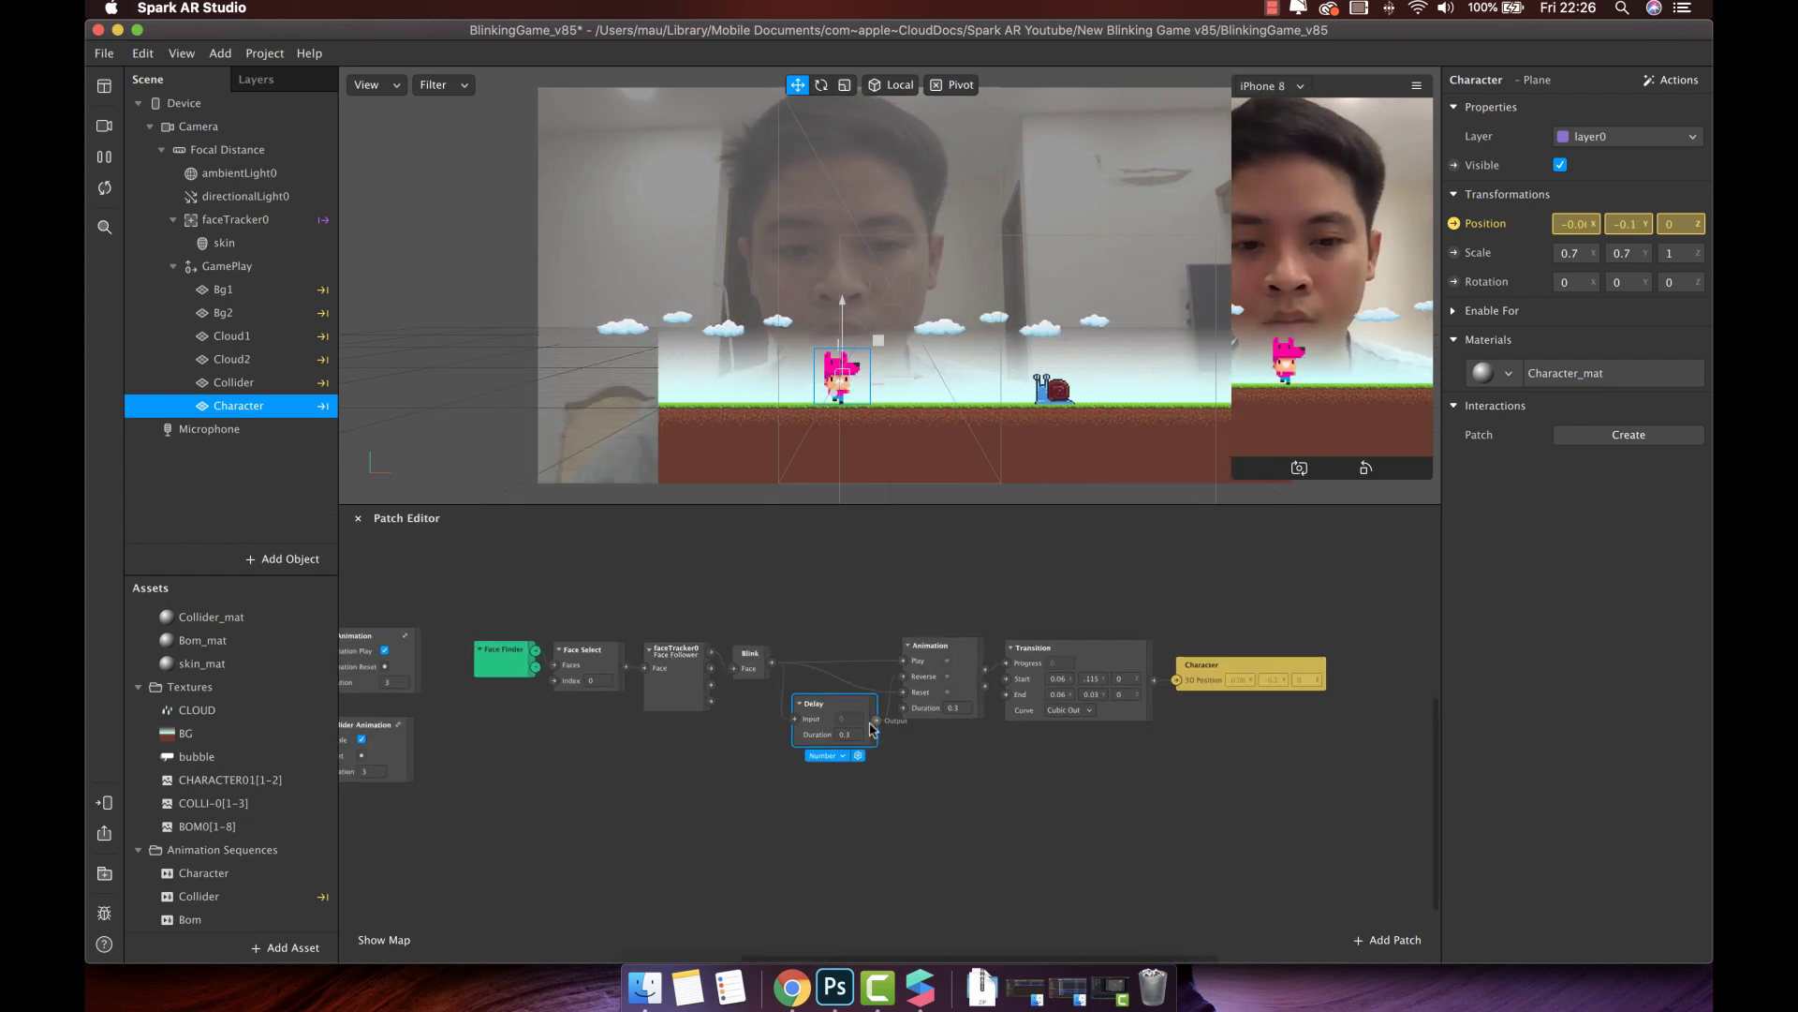
scroll(871, 728, "left", 3)
scroll(871, 728, "up", 3)
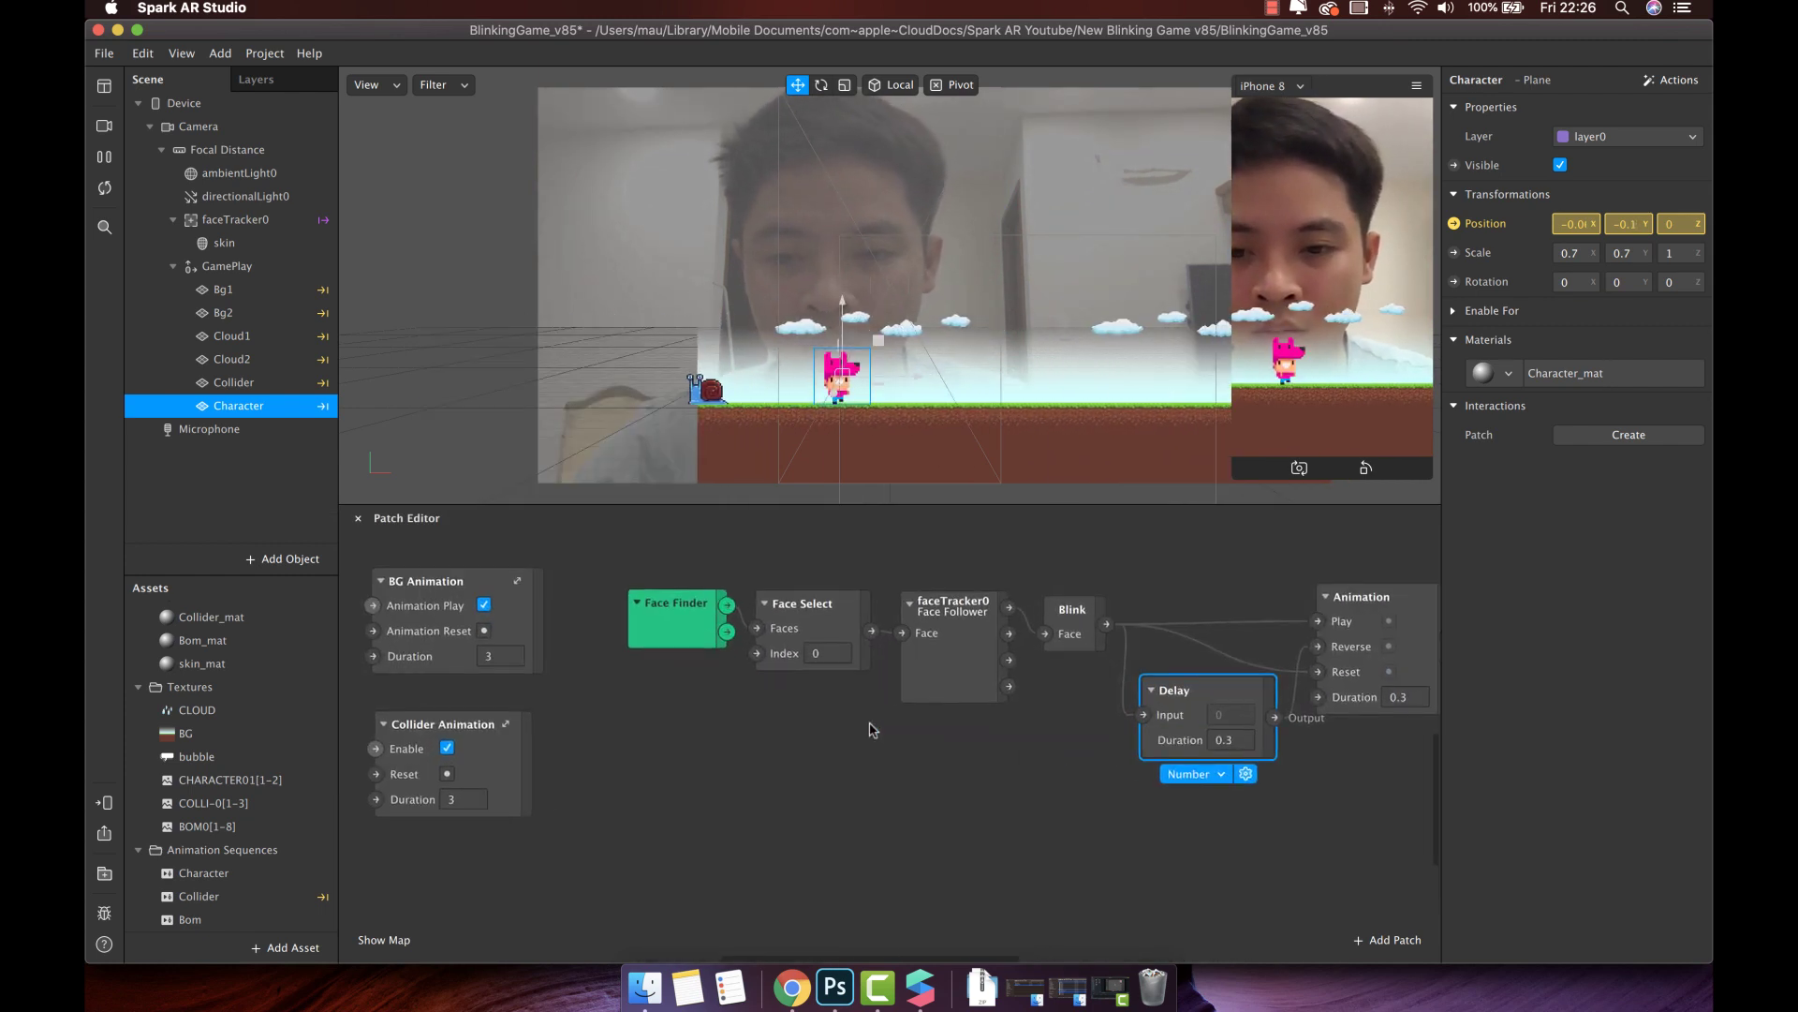
scroll(871, 729, "left", 2)
scroll(871, 728, "up", 2)
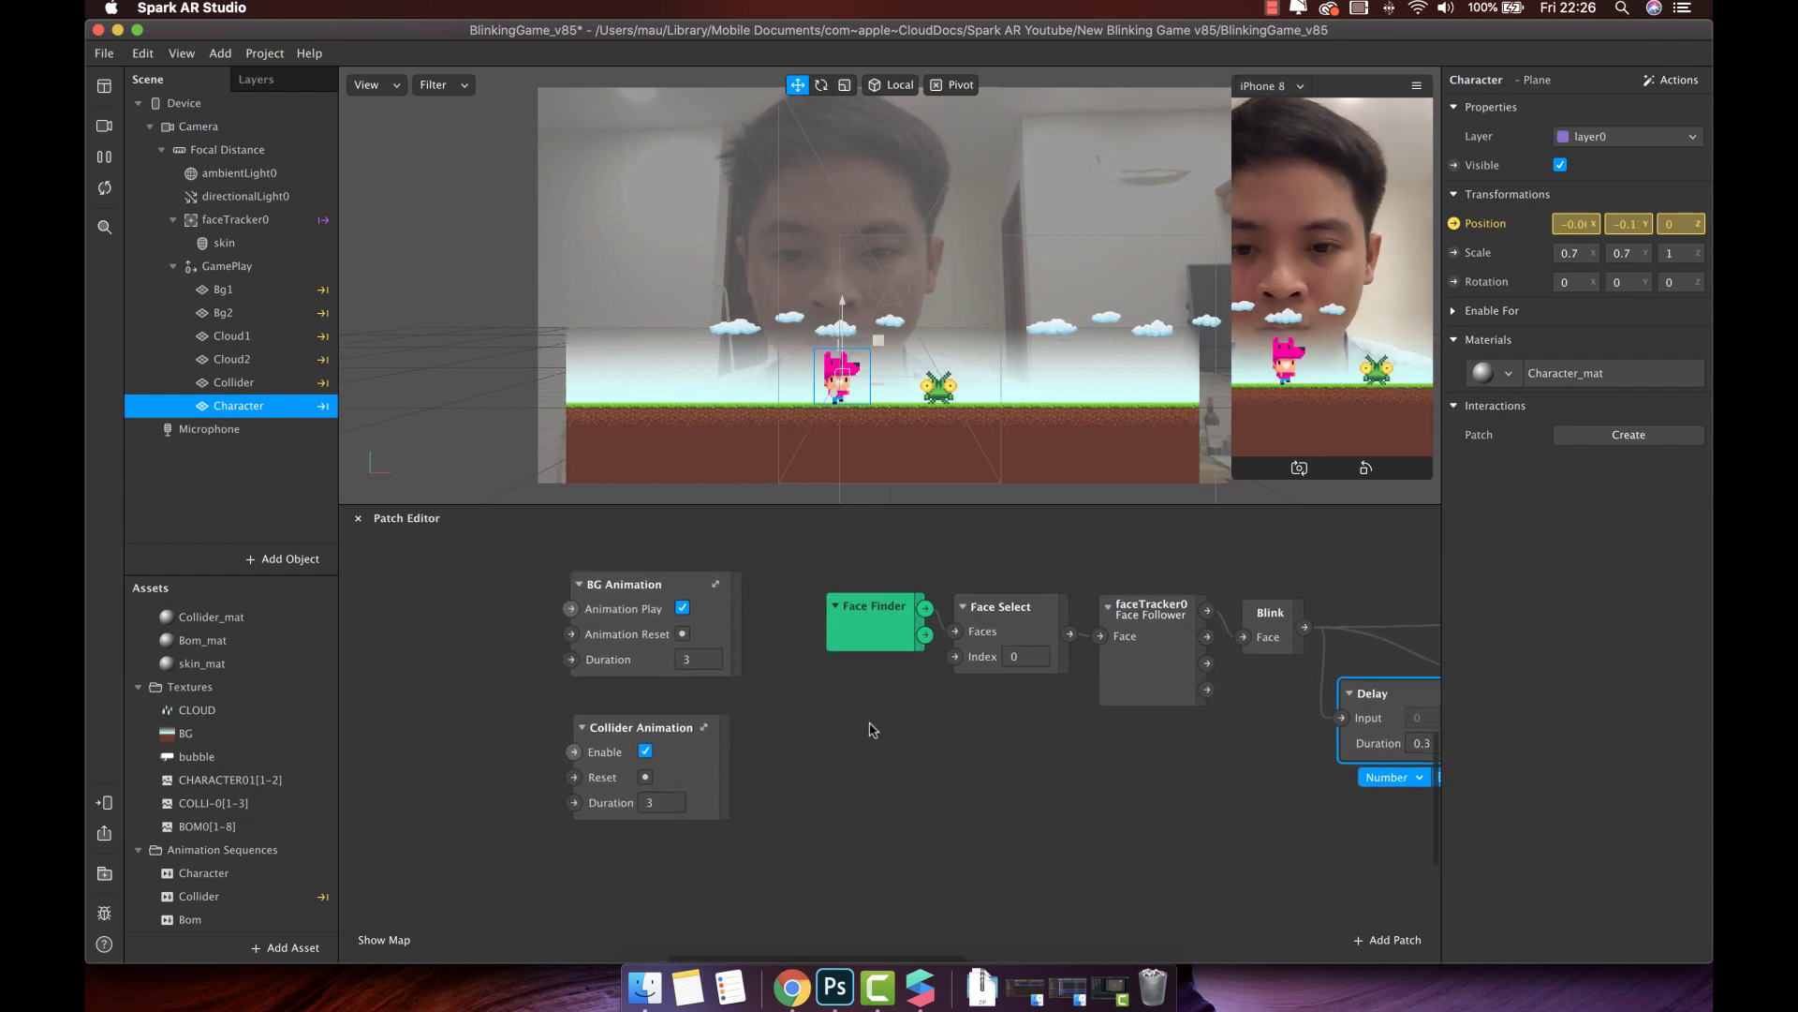
left_click(697, 660)
type("2")
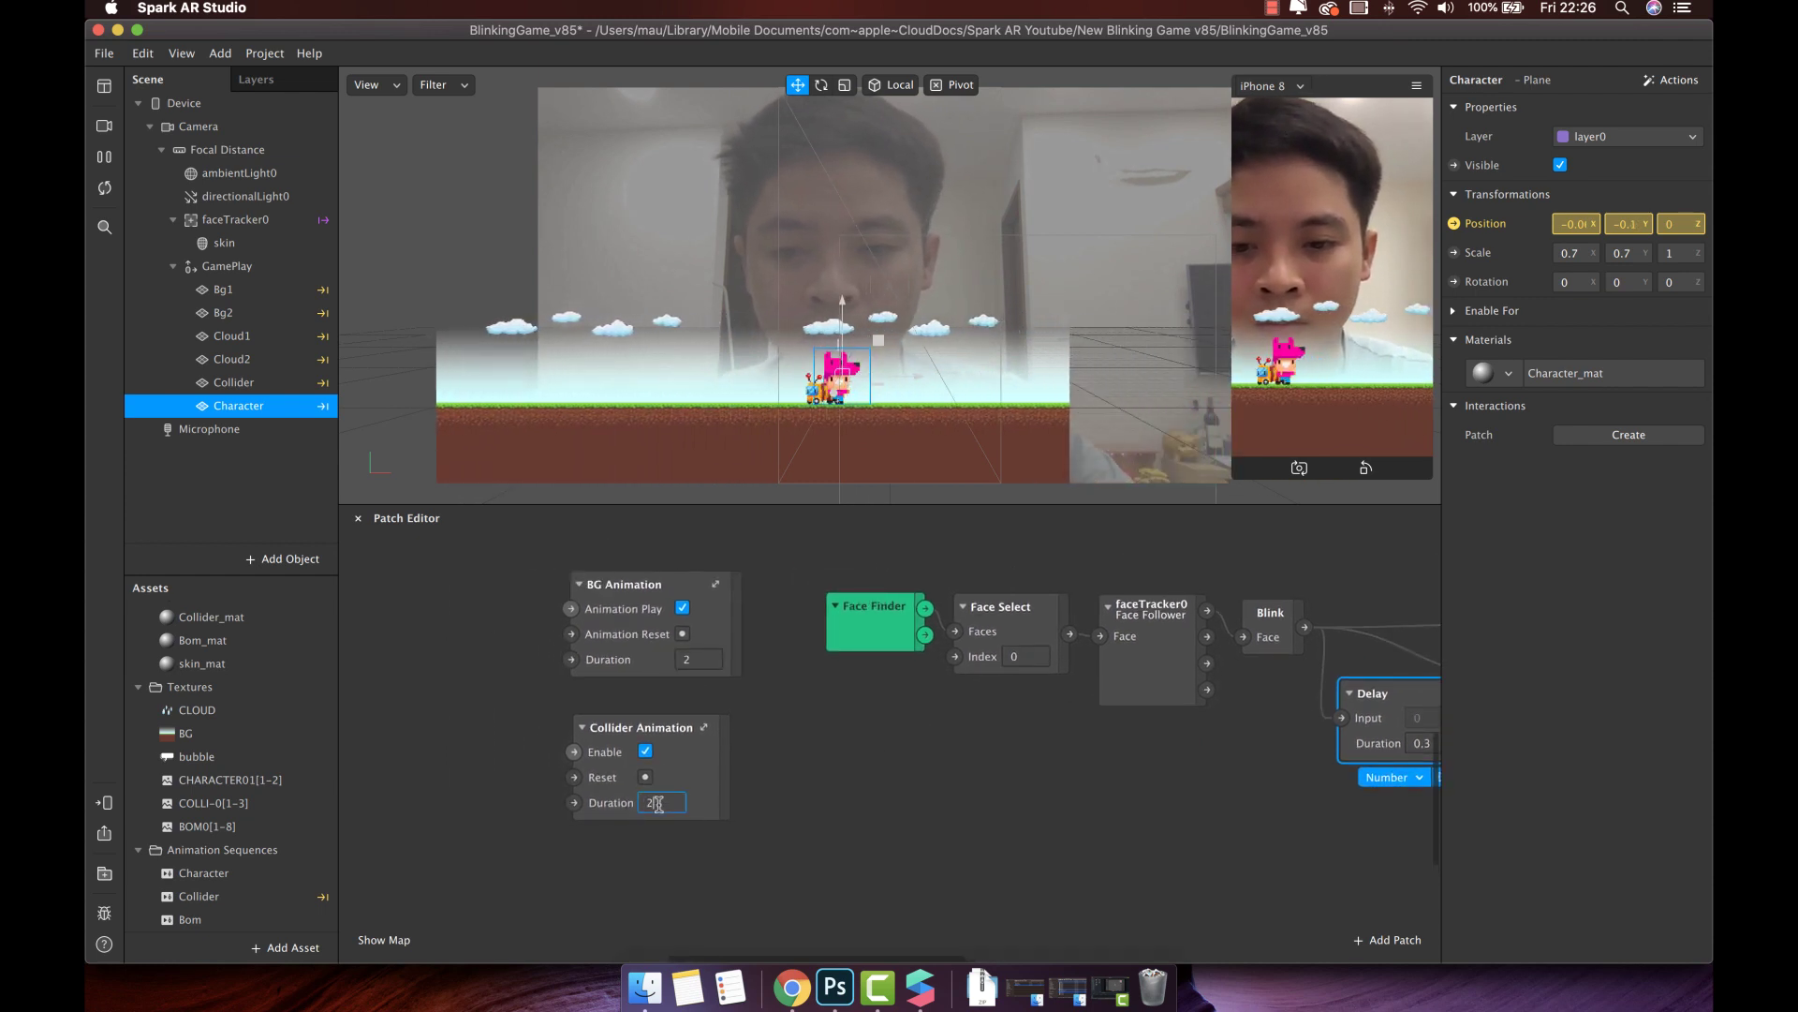
key("BackSpace")
type("2")
key("Return")
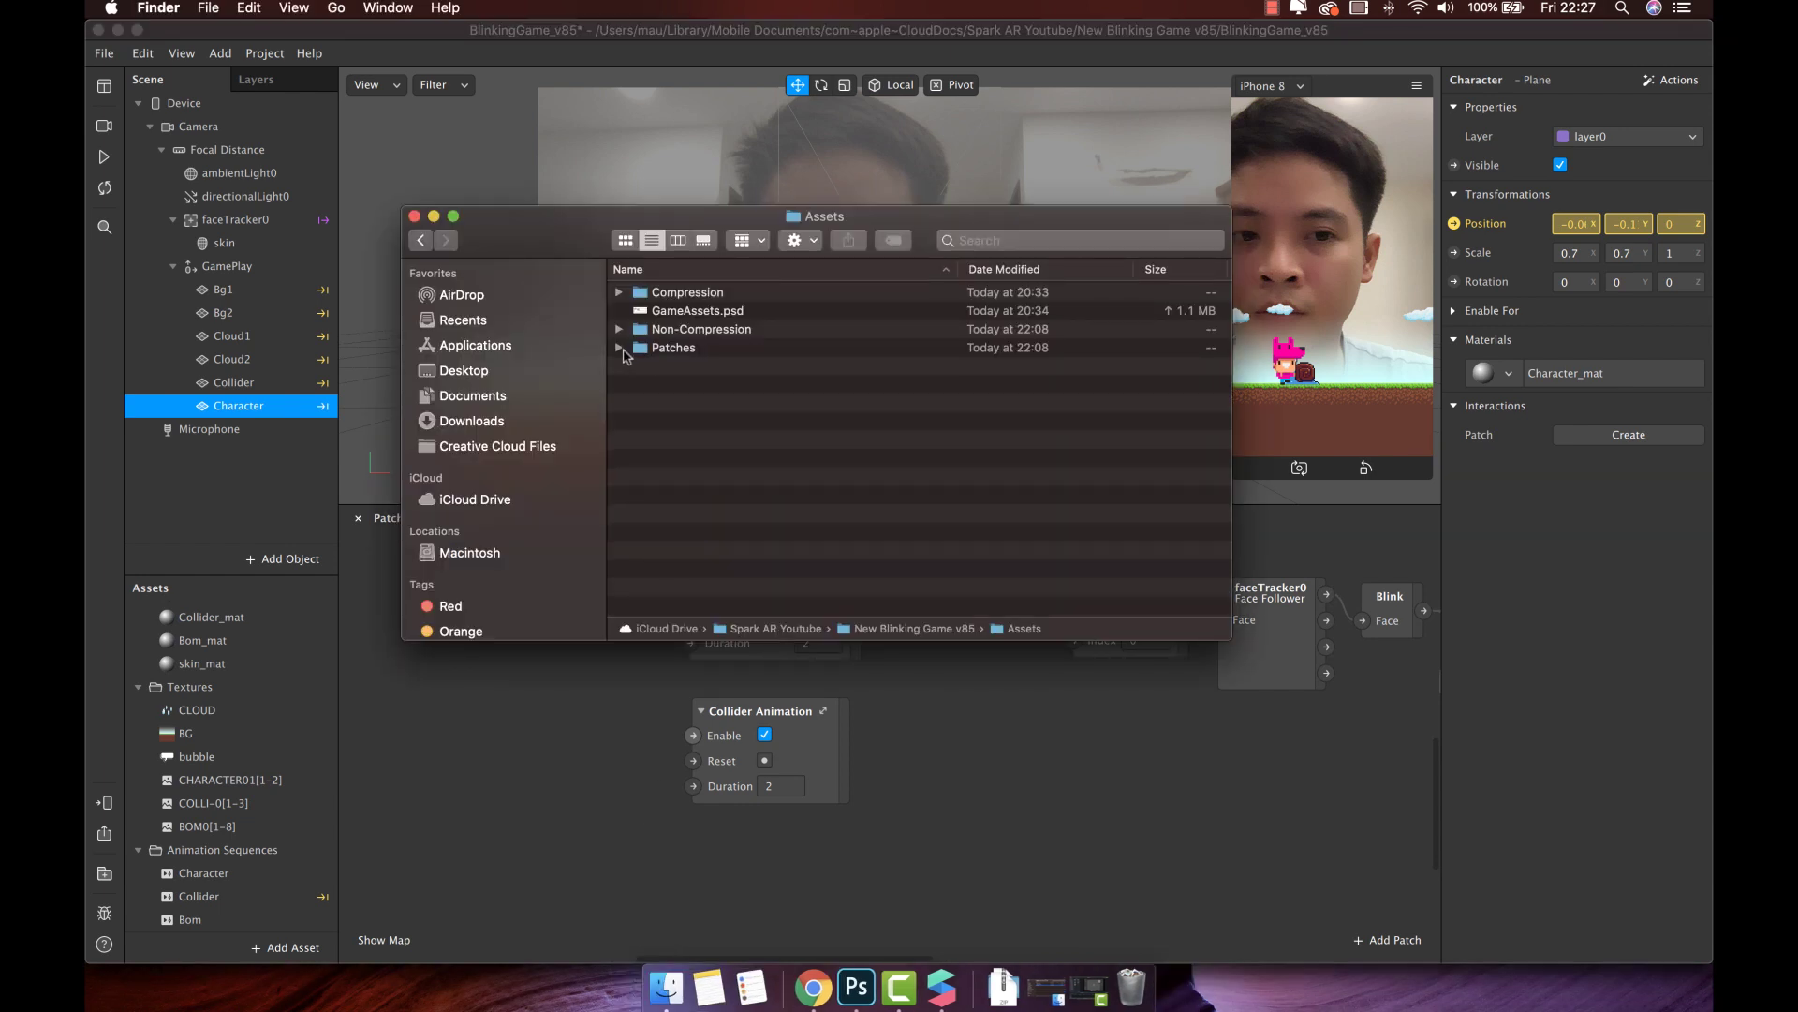
Import Collider Logic (3 Colliders).arp and Time Faster (Duration).arp from the Patches folder in Finder into the Spark AR project assets
left_click(618, 349)
left_click(704, 369)
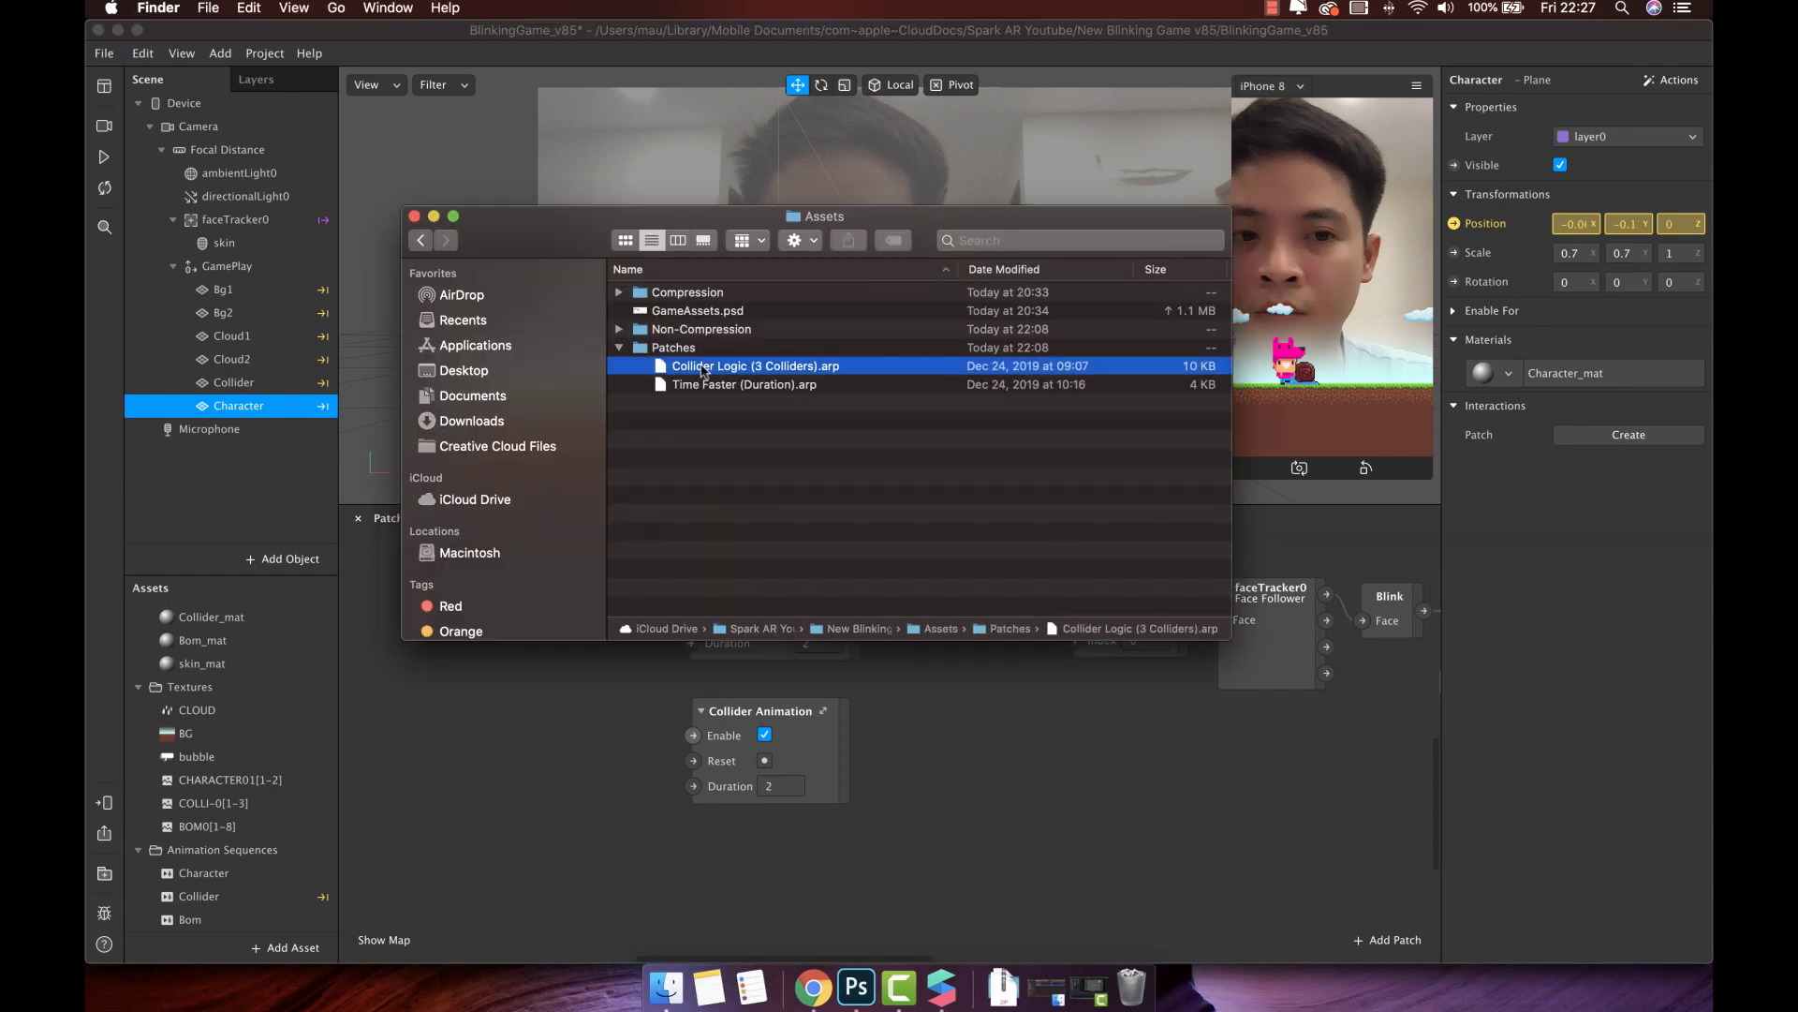
left_click(701, 384)
left_click(767, 369, "shift")
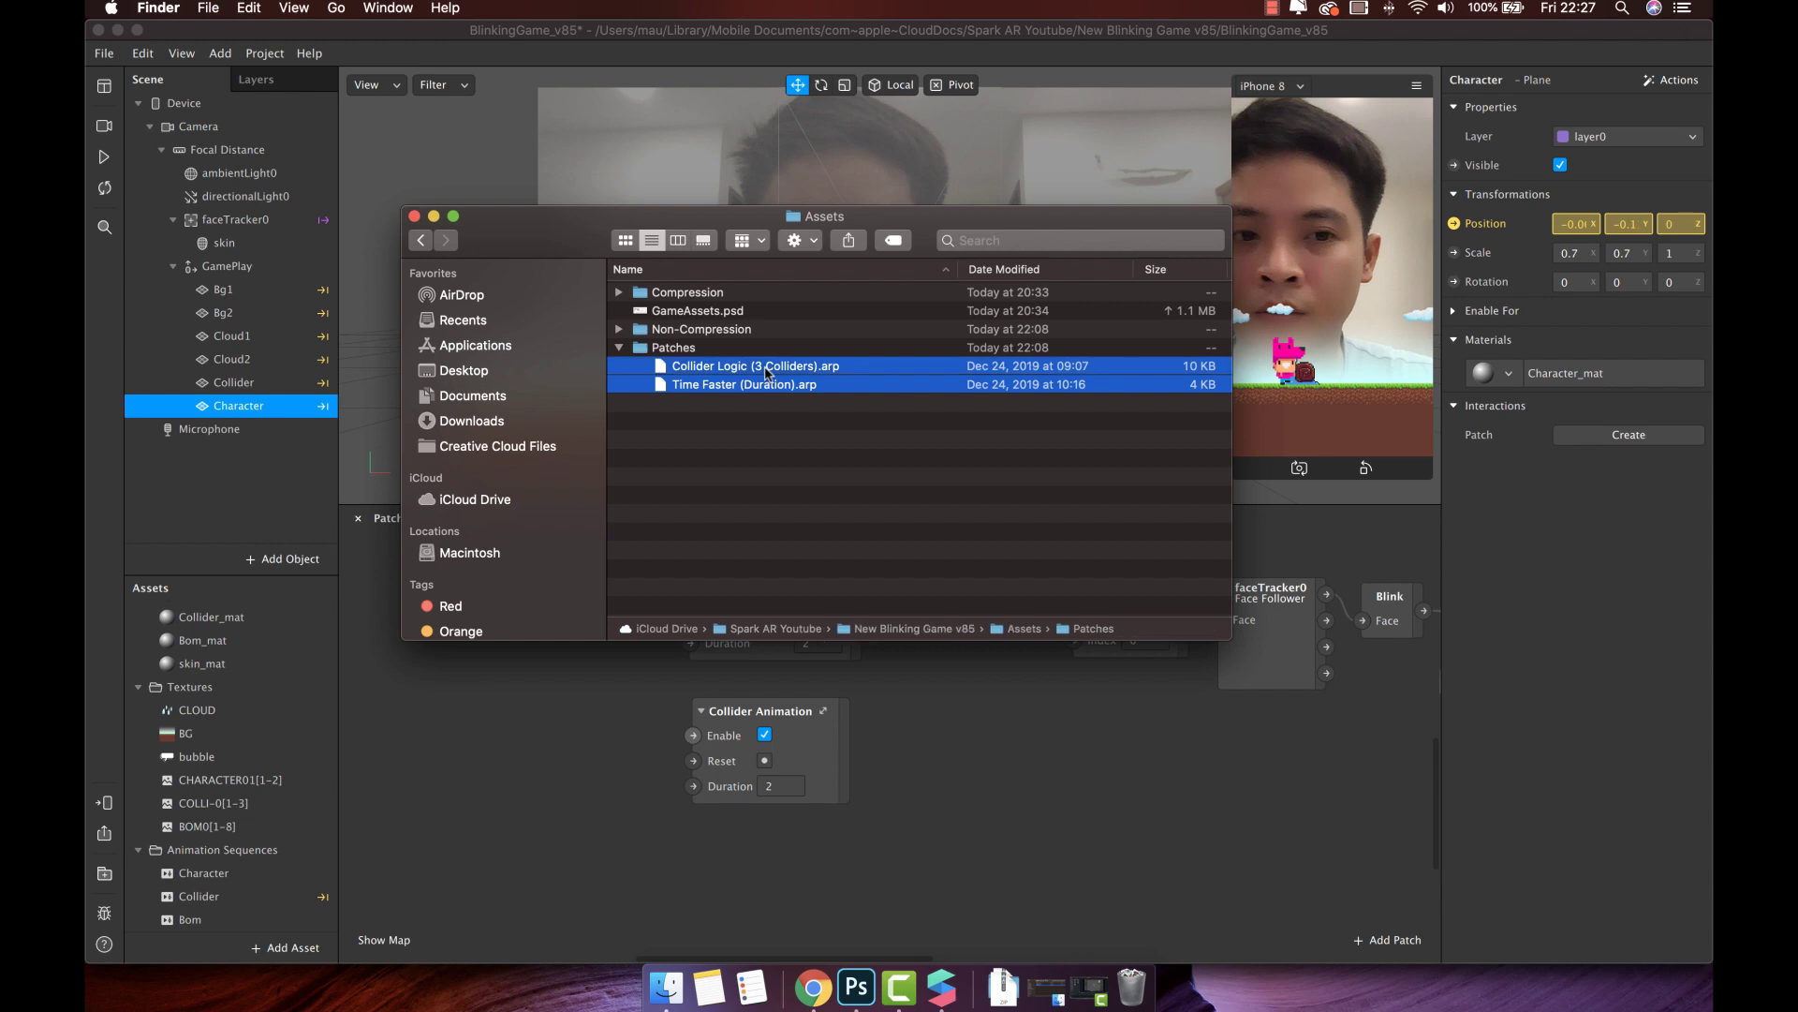
left_click_drag(737, 384, 225, 749)
scroll(277, 703, "down", 3)
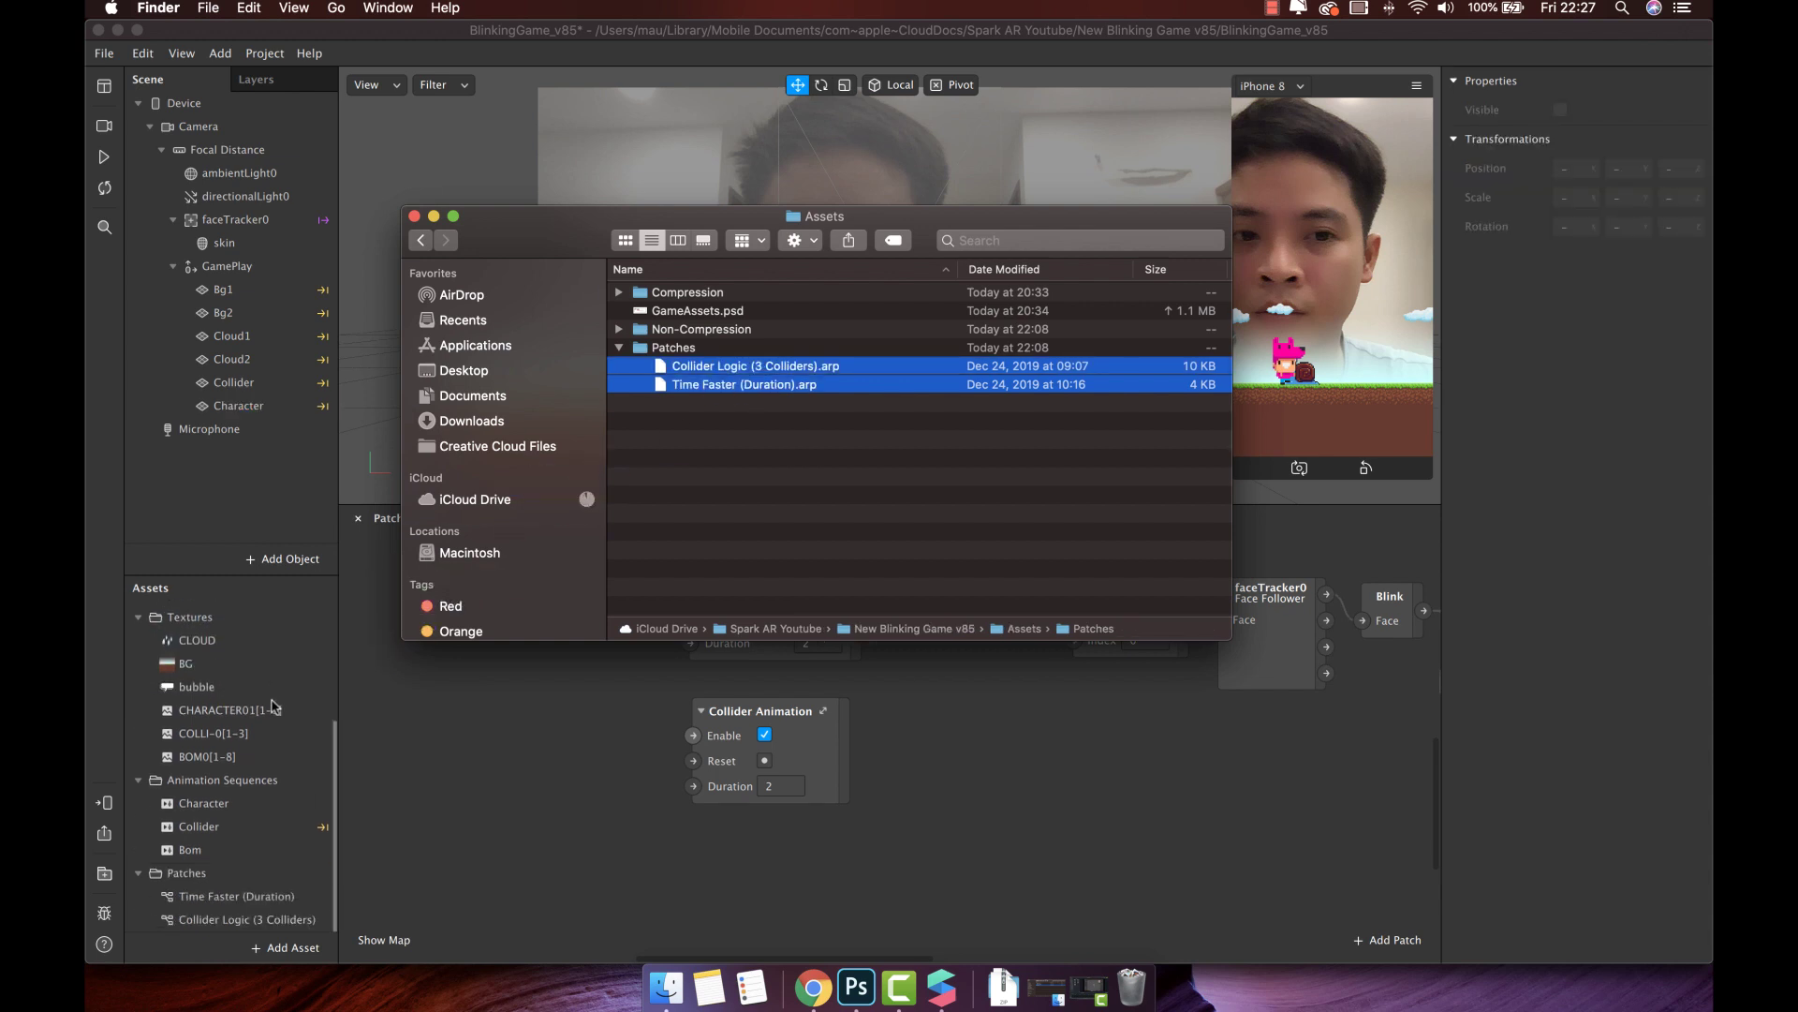
left_click(432, 218)
Add the Time Faster (Duration) patch before the BG Animation patch and set its Duration to 2
left_click(241, 899)
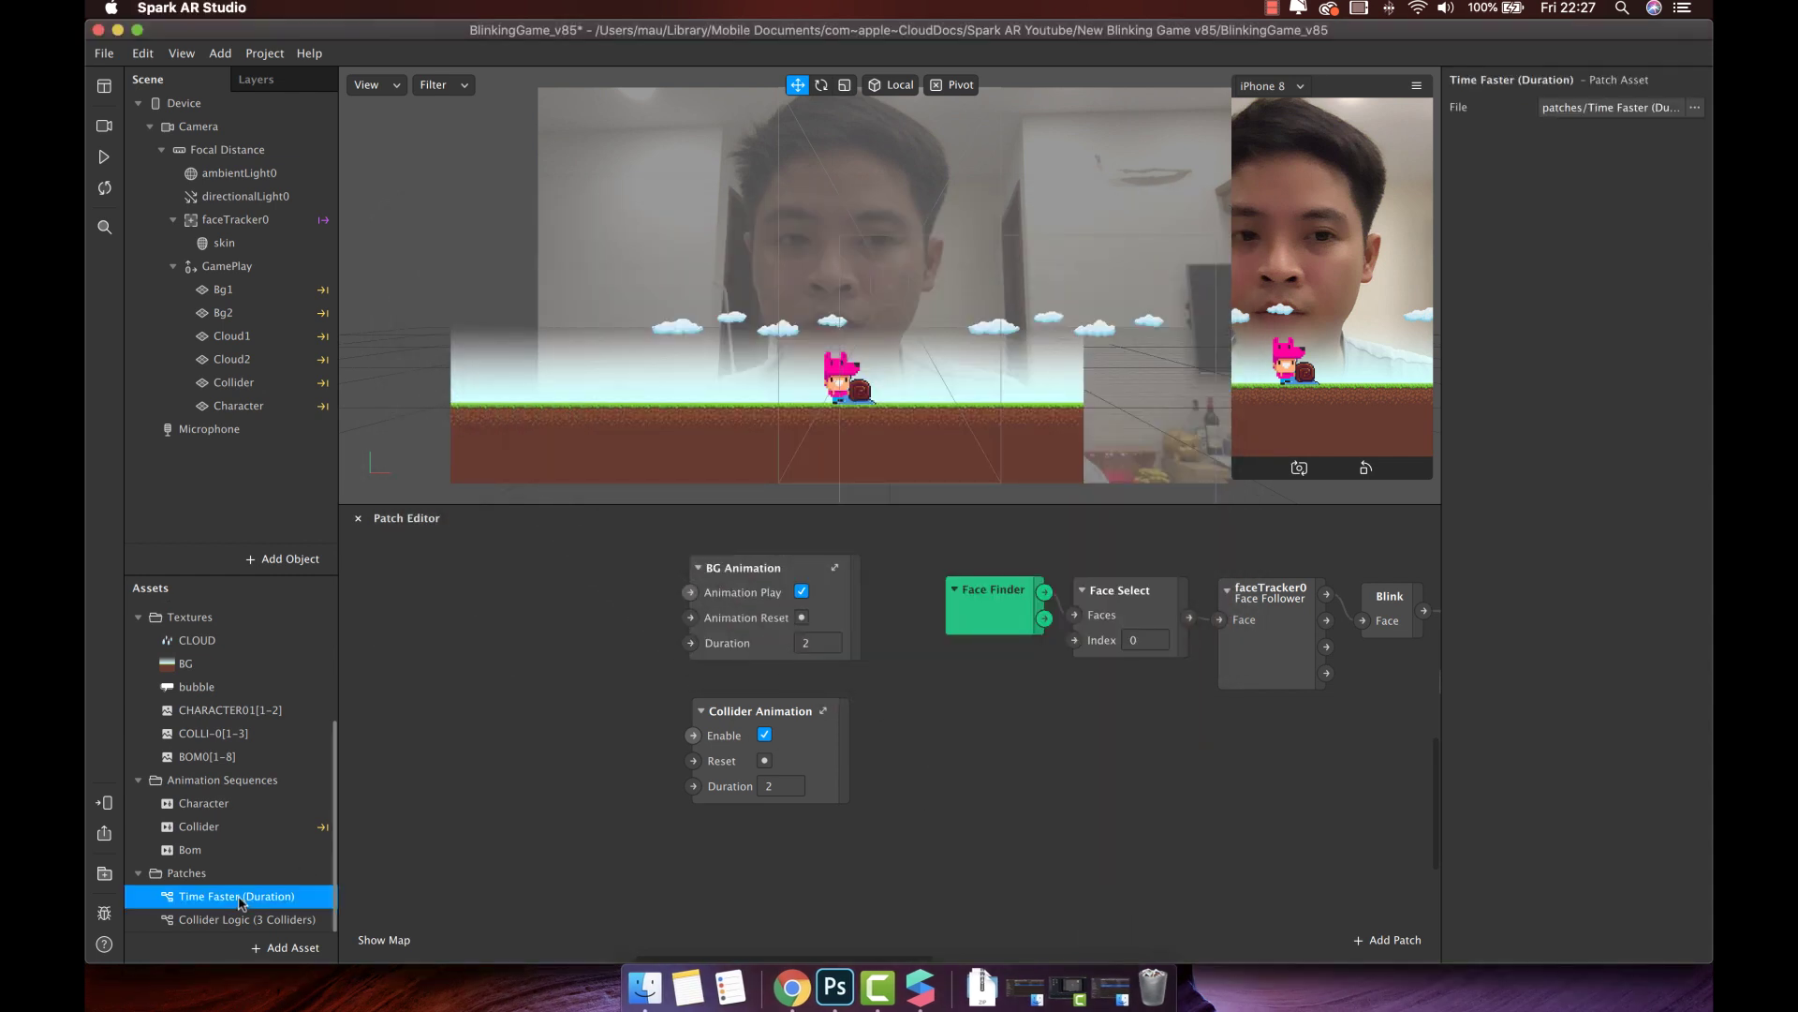
left_click_drag(222, 901, 530, 648)
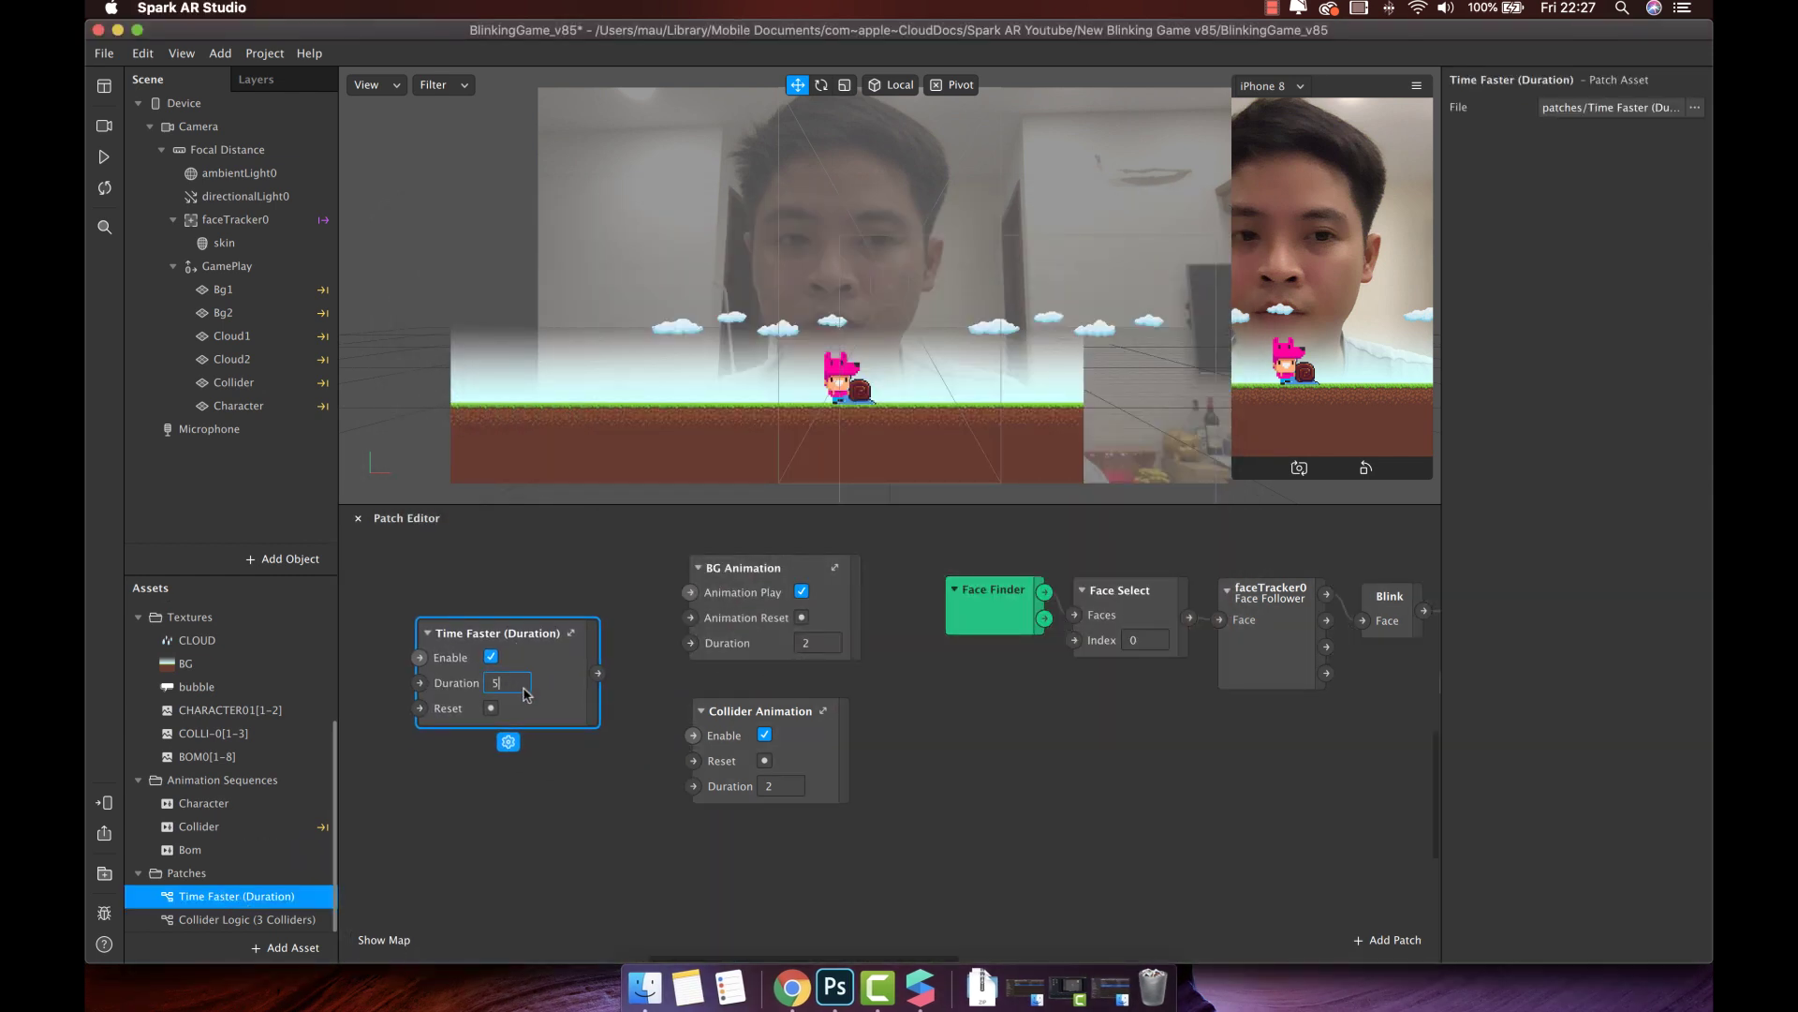
scroll(551, 705, "left", 3)
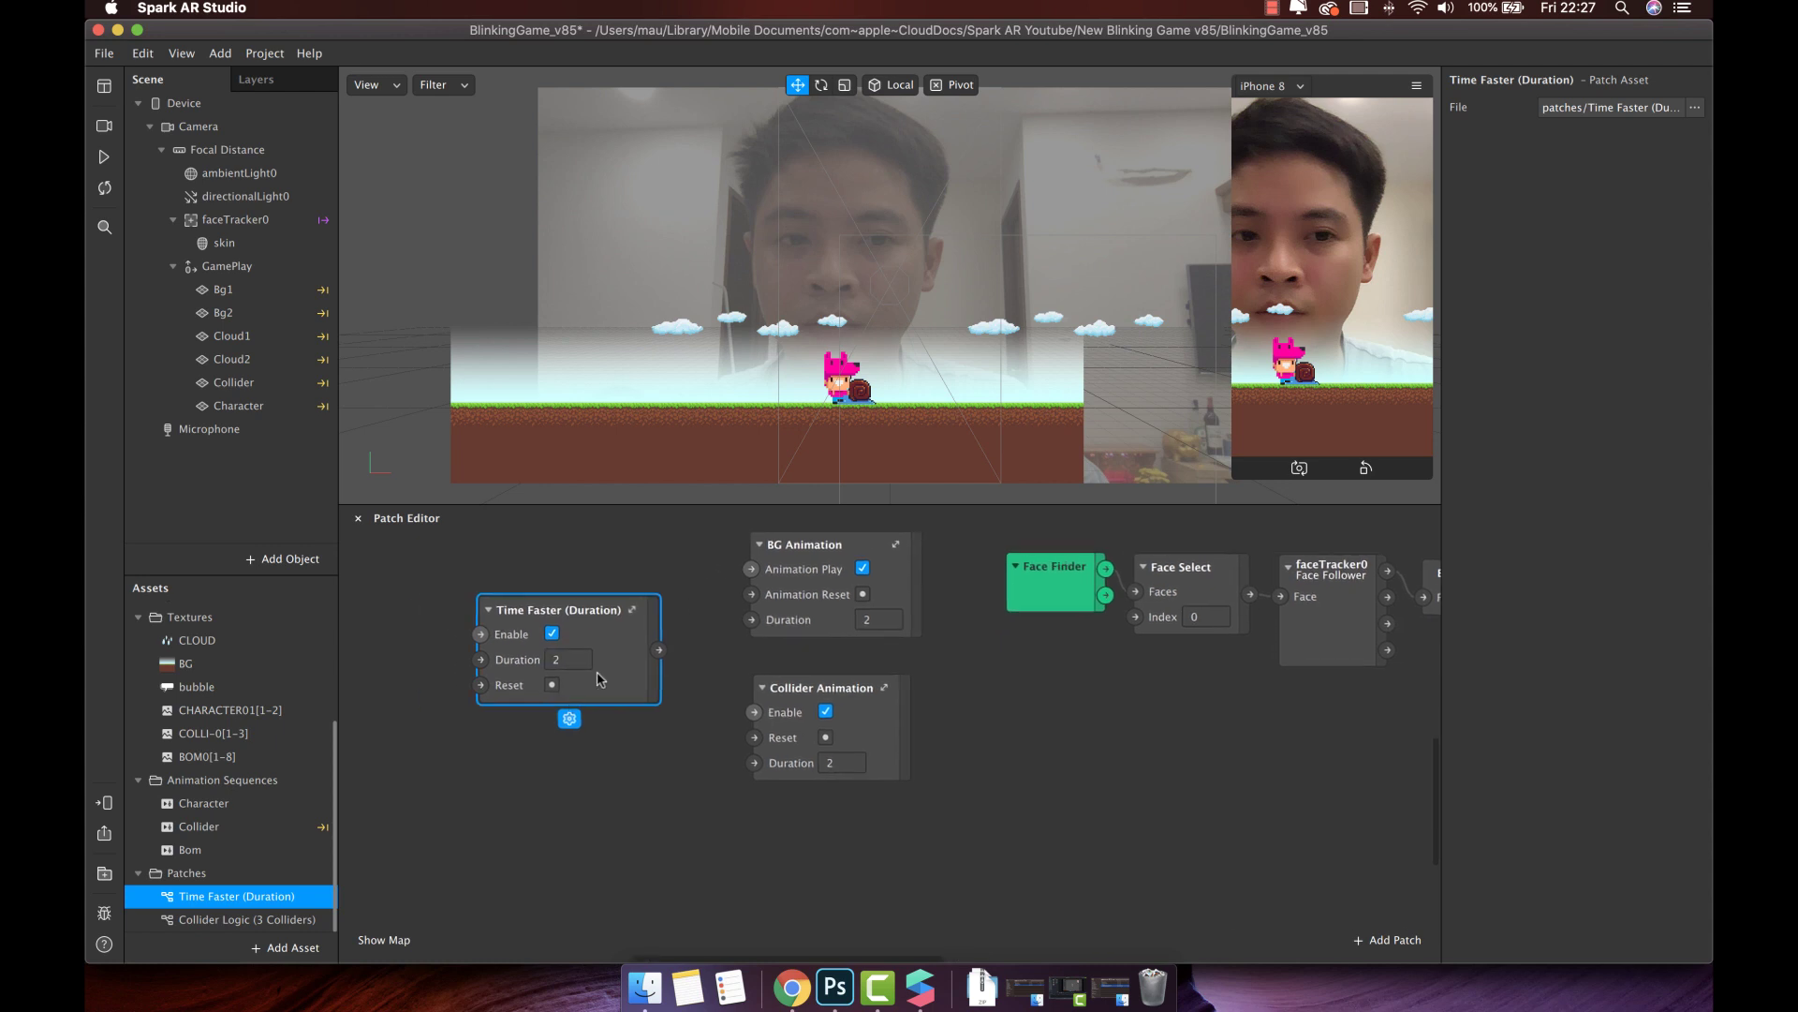
Connect the Time Faster output to the Duration inputs of both BG Animation and Collider Animation
left_click_drag(667, 654, 760, 624)
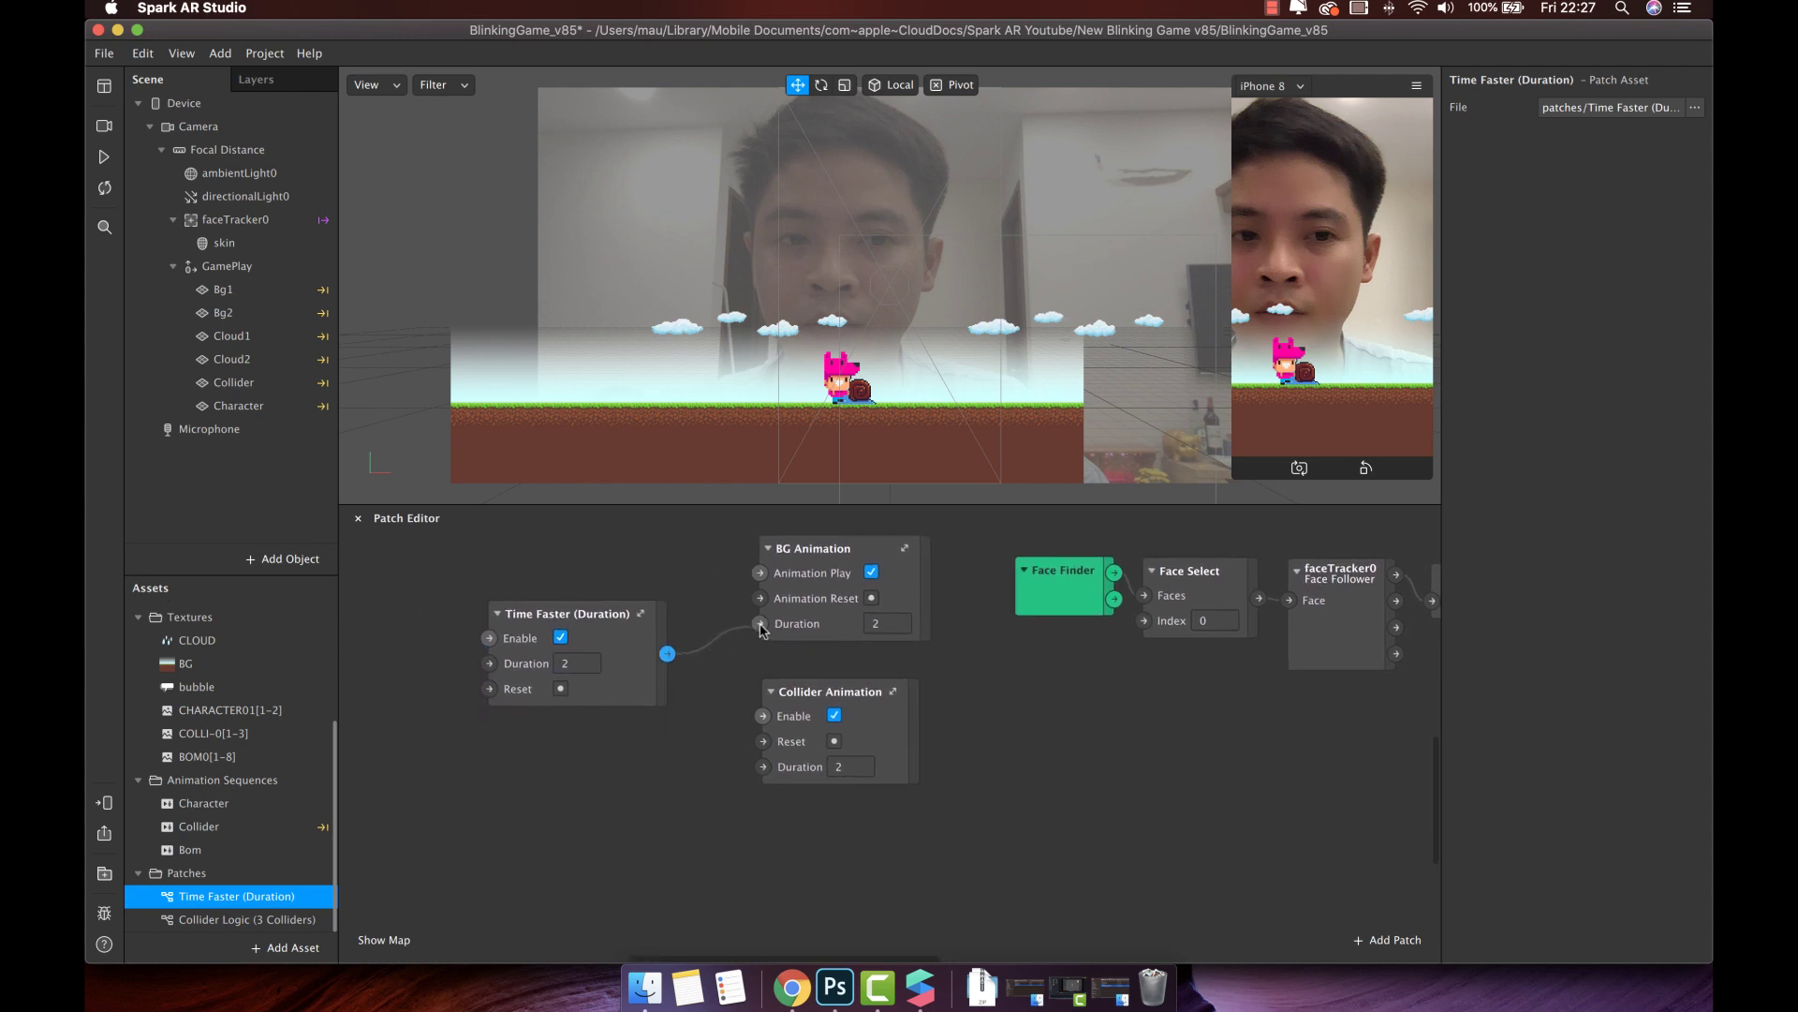
left_click_drag(764, 768, 764, 768)
scroll(712, 730, "up", 2)
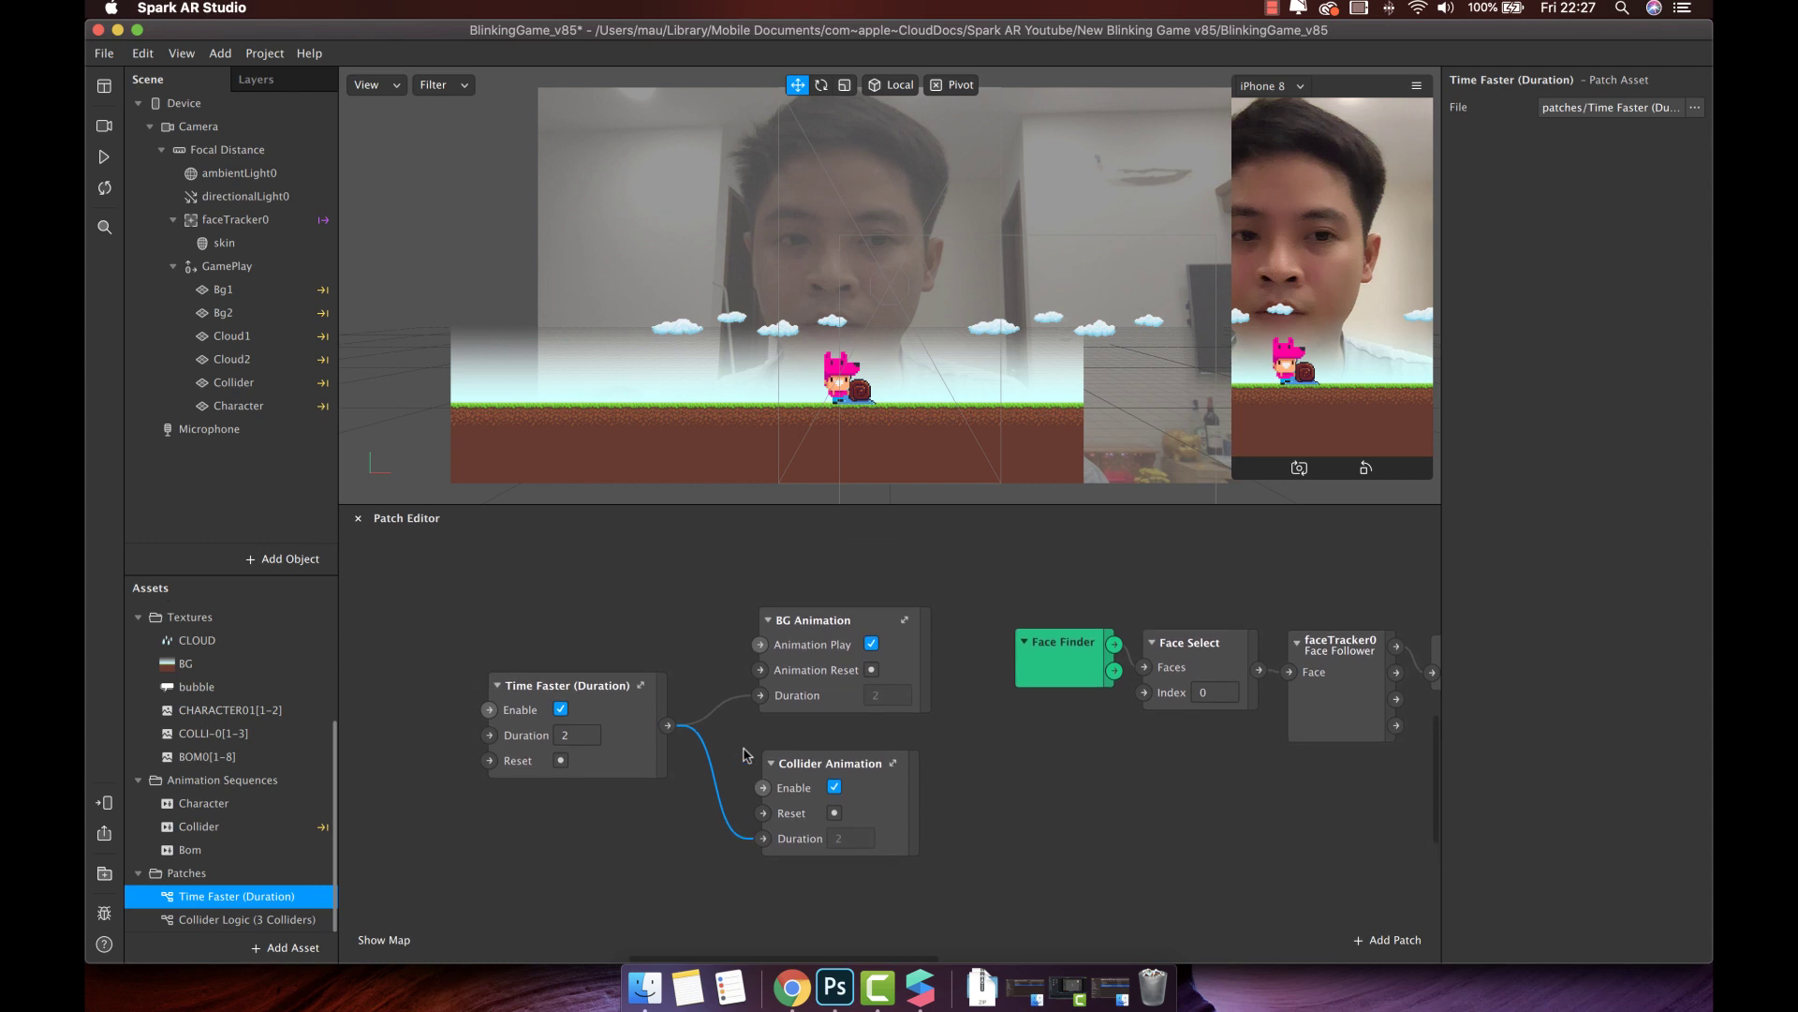
Move the Time Faster patch up closer to the BG Animation patch and resume the preview
left_click(635, 647)
left_click_drag(634, 642, 638, 640)
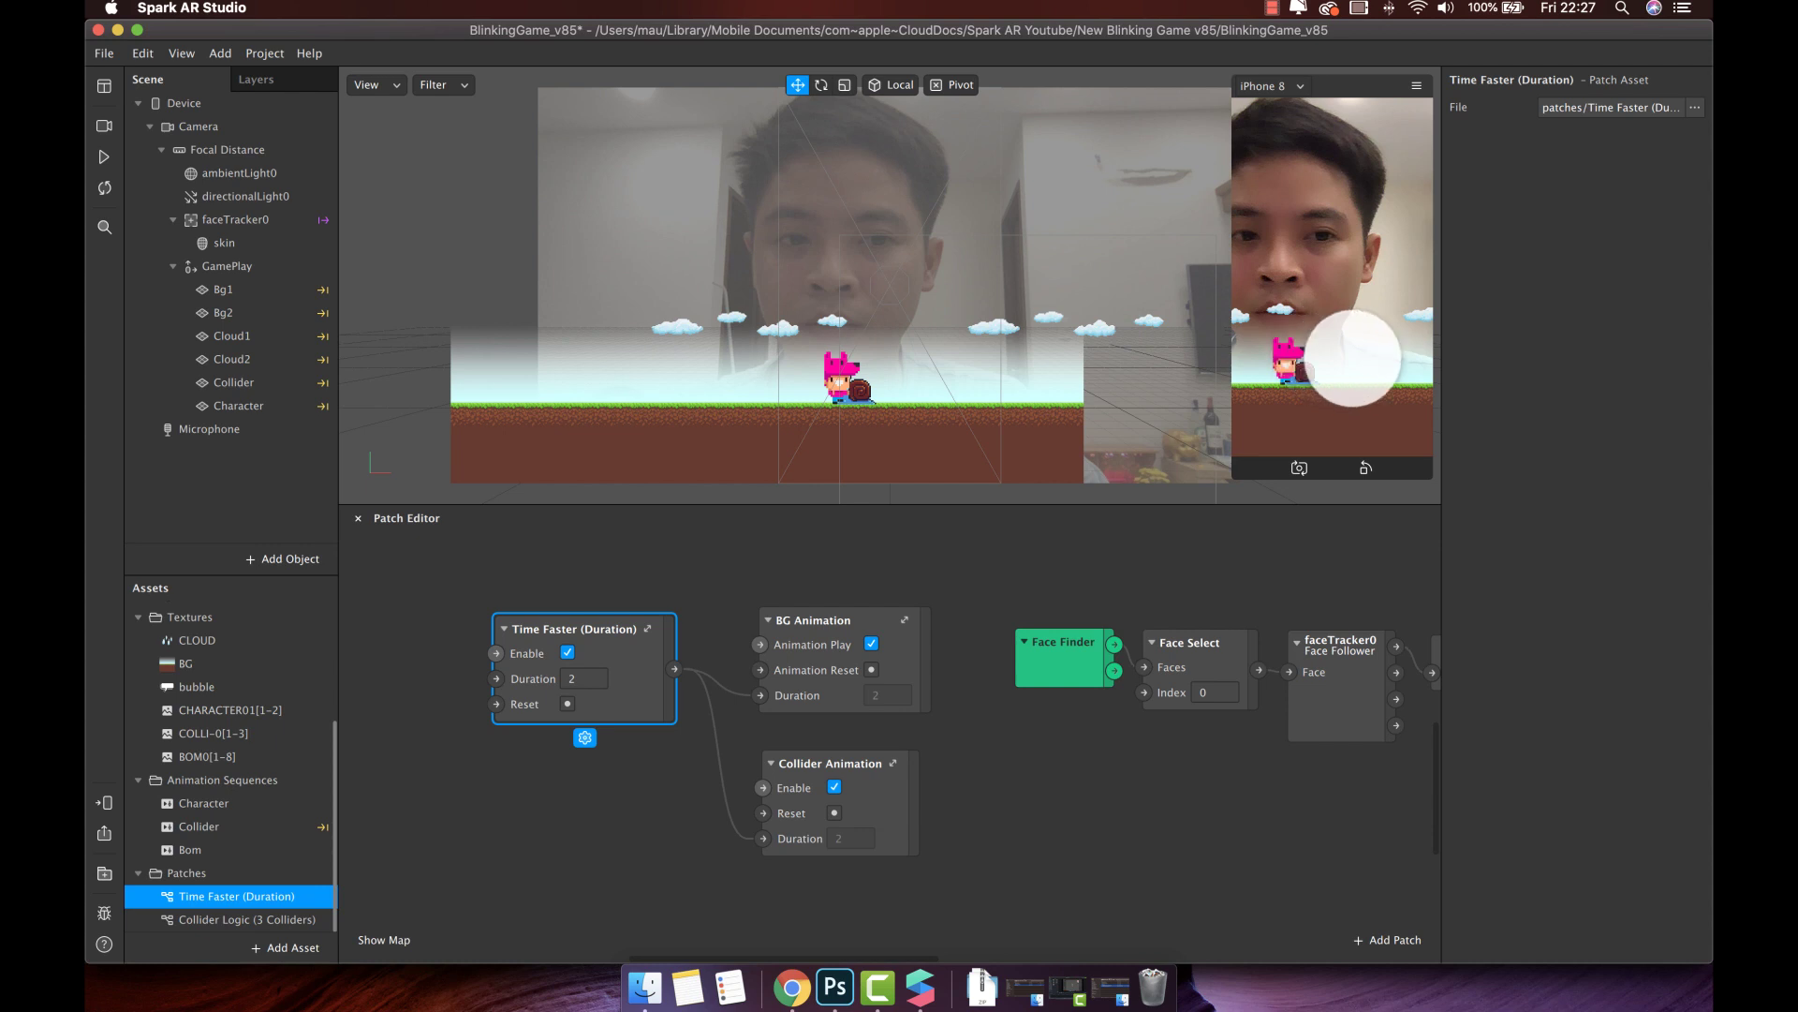
left_click(103, 156)
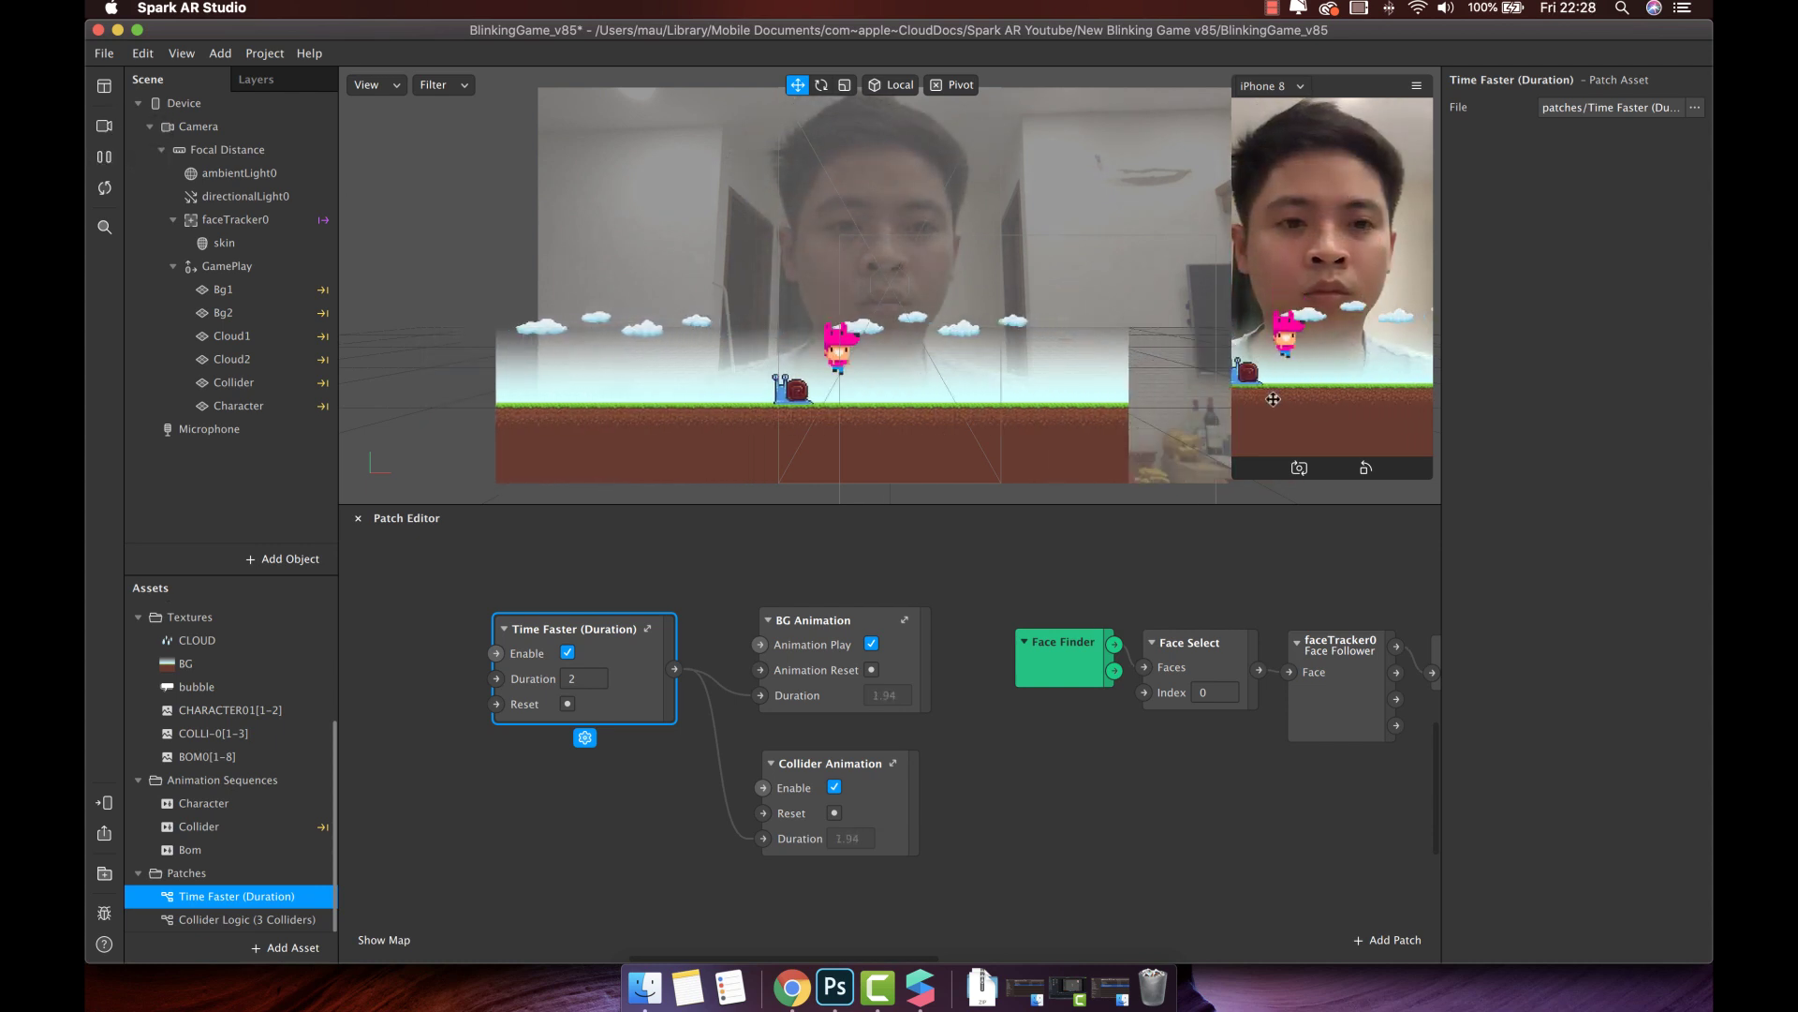